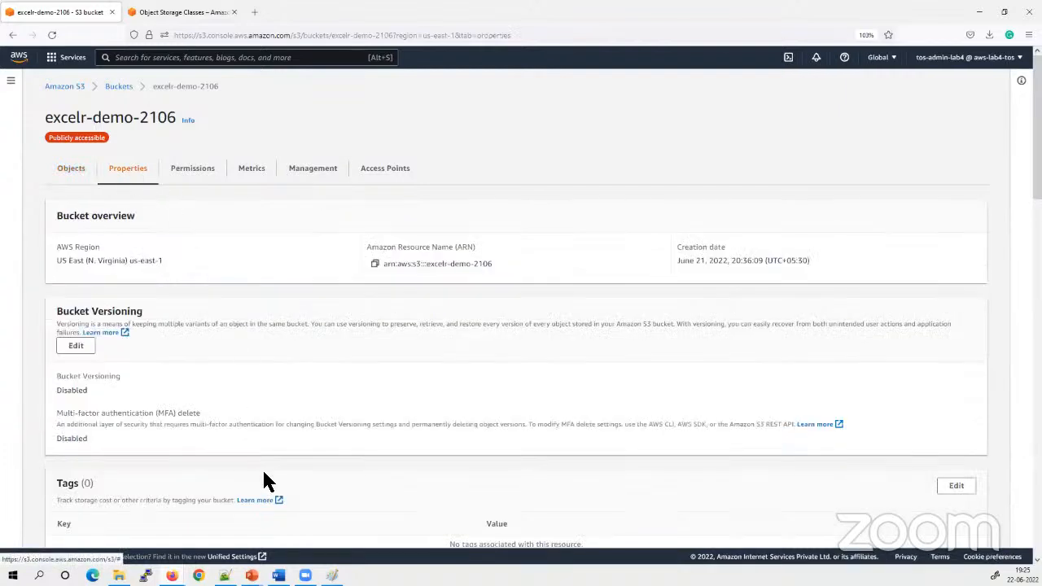
Enable Bucket Versioning for the excelr-demo-2106 bucket, save the change and dismiss the notification
{"action": "left_click", "coordinate": [75, 345]}
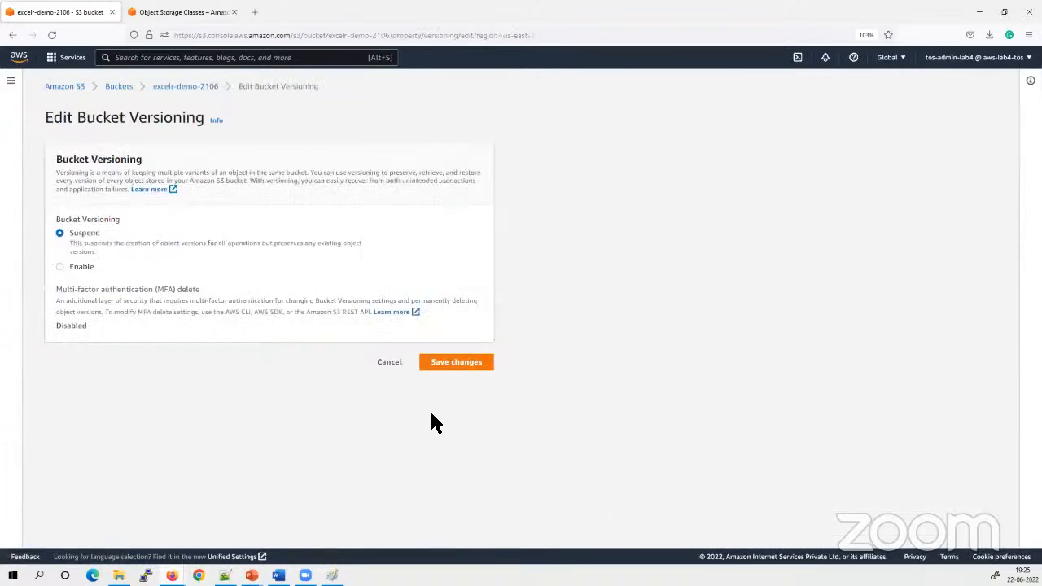
{"action": "left_click", "coordinate": [61, 268]}
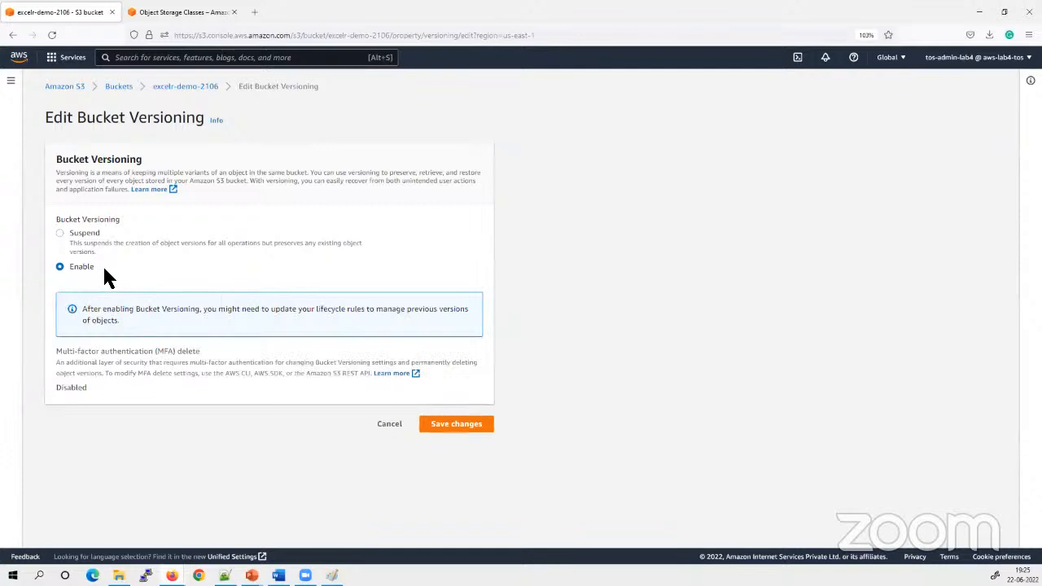
{"action": "left_click", "coordinate": [455, 427]}
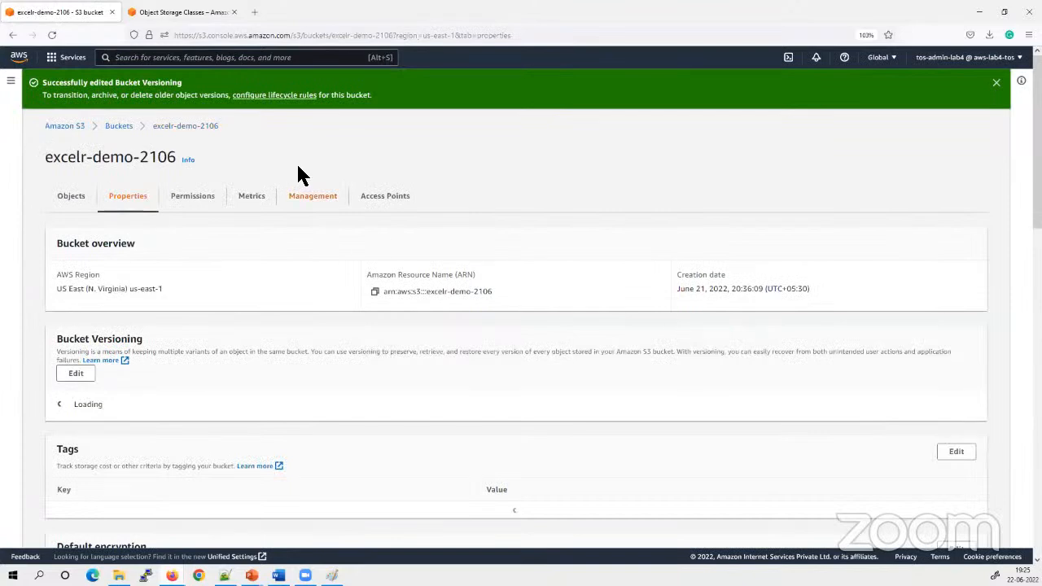
{"action": "left_click", "coordinate": [995, 83]}
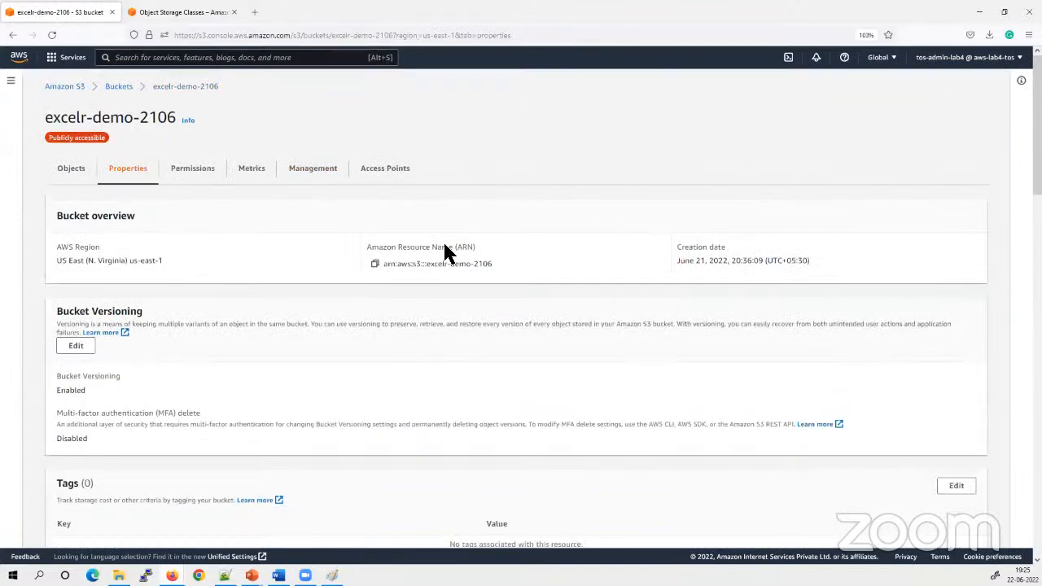
Show the versions of the bucket's objects, examine the version IDs of the existing images, and hide the versions again
{"action": "left_click", "coordinate": [70, 169]}
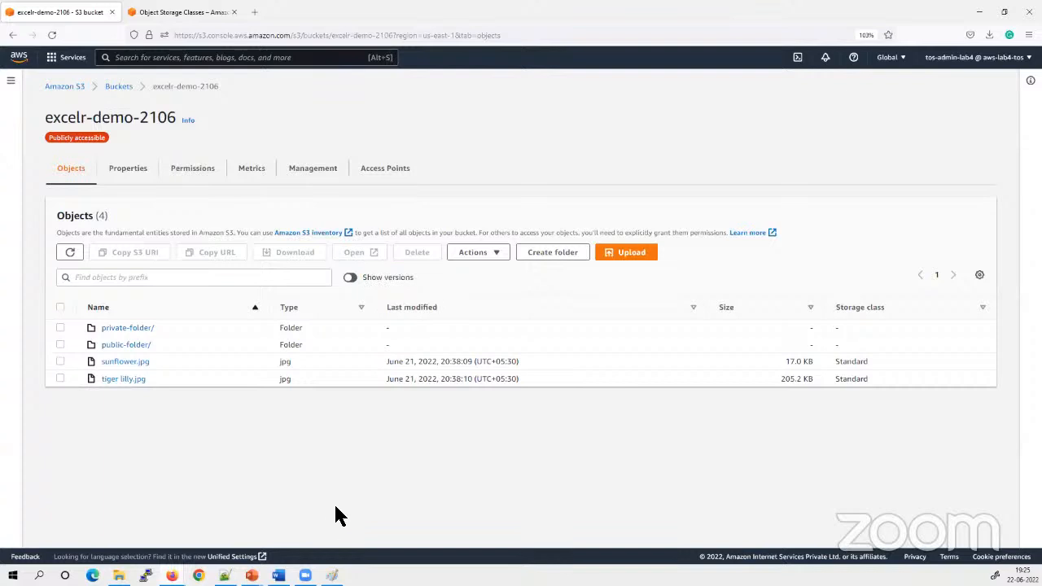
{"action": "left_click", "coordinate": [352, 277]}
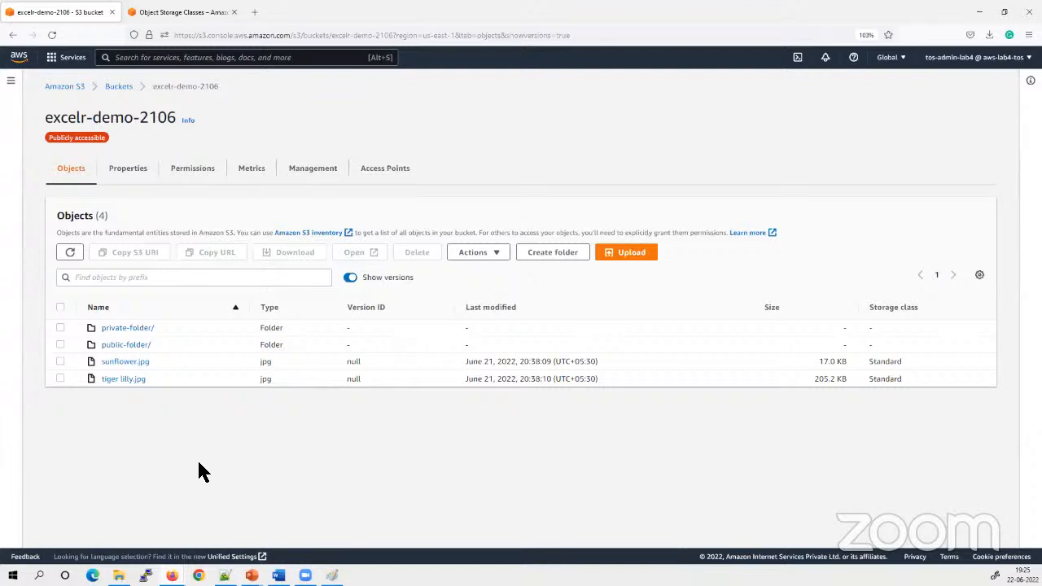
{"action": "left_click_drag", "start_coordinate": [366, 364], "coordinate": [356, 364]}
{"action": "left_click", "coordinate": [349, 477]}
{"action": "left_click", "coordinate": [348, 449]}
{"action": "left_click", "coordinate": [354, 435]}
{"action": "left_click_drag", "start_coordinate": [361, 363], "coordinate": [316, 369]}
{"action": "left_click", "coordinate": [320, 393]}
{"action": "left_click", "coordinate": [350, 279]}
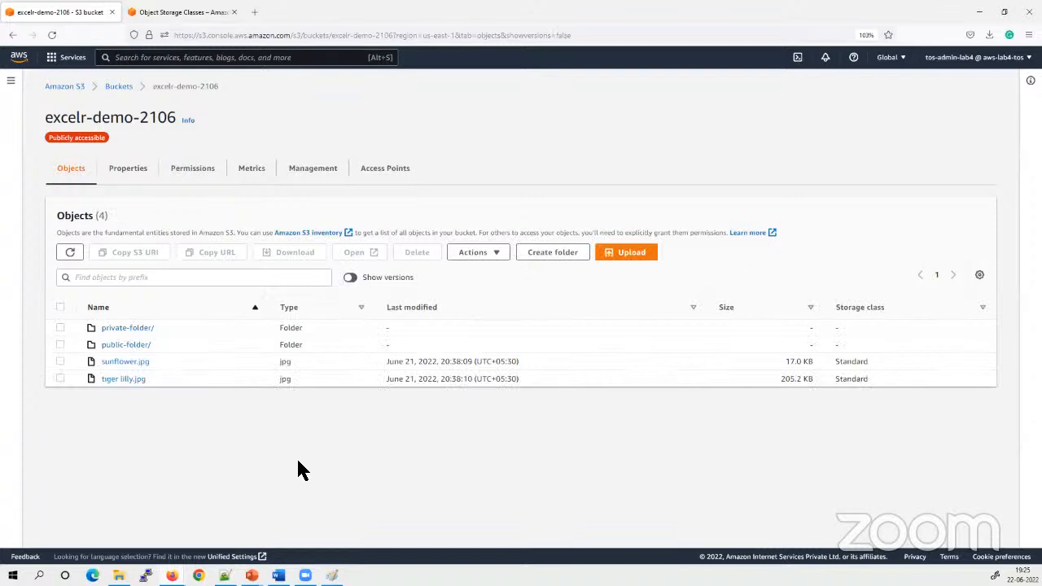
Upload file1.txt from the local S3 folder to the excelr-demo-2106 bucket and close the upload status
{"action": "left_click", "coordinate": [621, 254]}
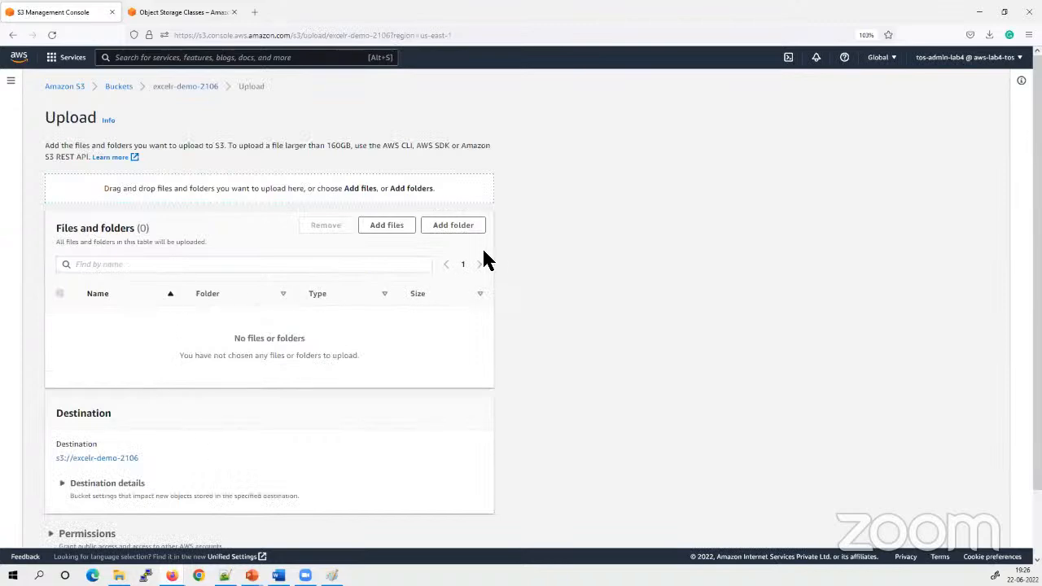
{"action": "left_click", "coordinate": [390, 232]}
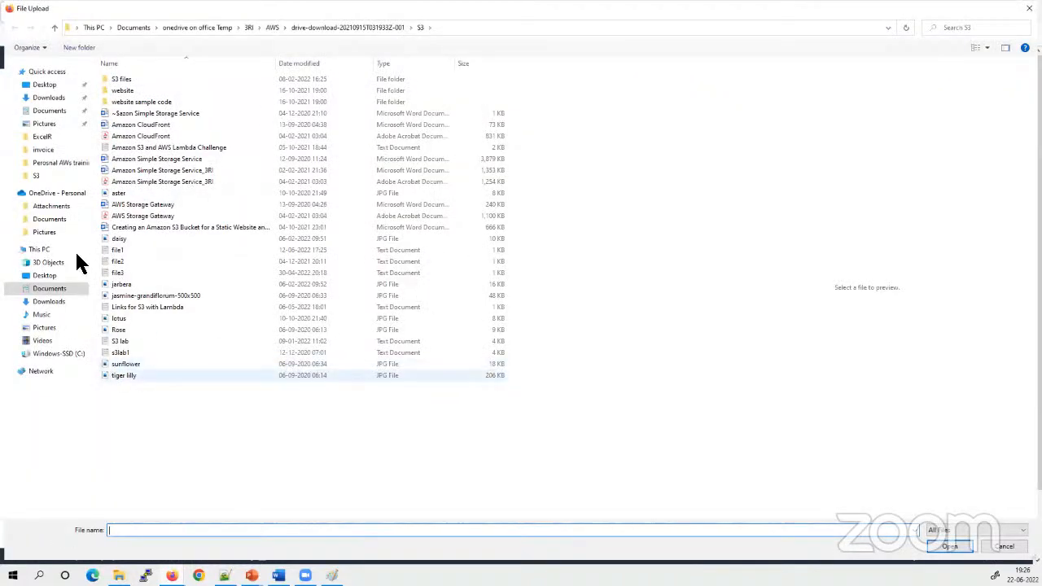
{"action": "left_click", "coordinate": [118, 251]}
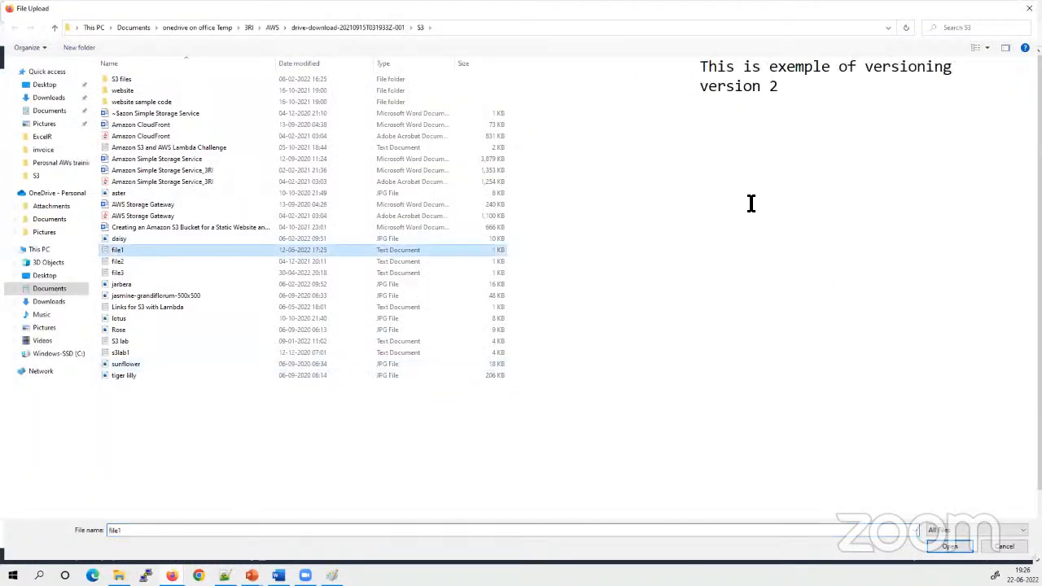
{"action": "left_click", "coordinate": [792, 104]}
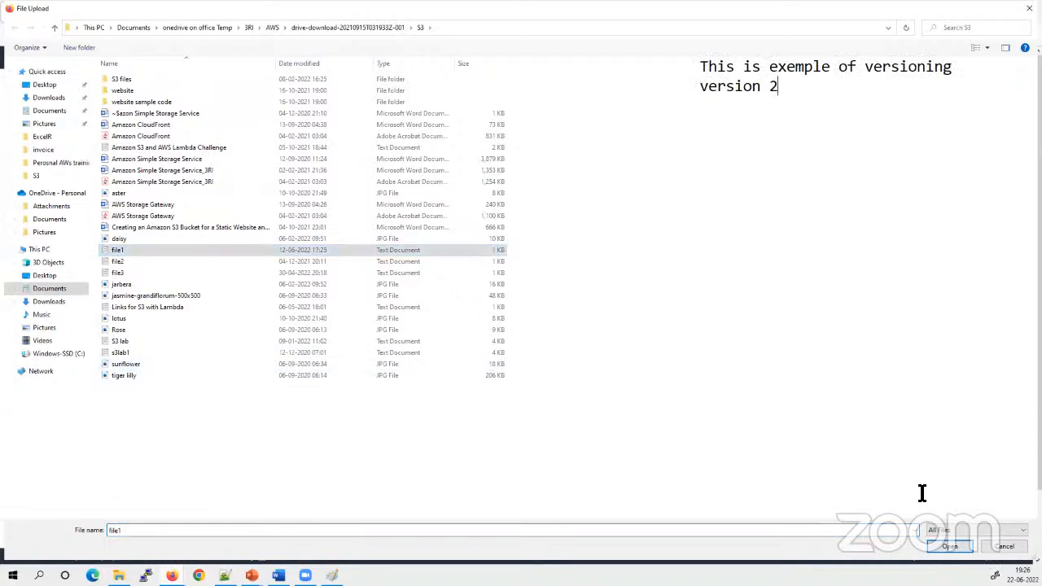
{"action": "left_click", "coordinate": [949, 547]}
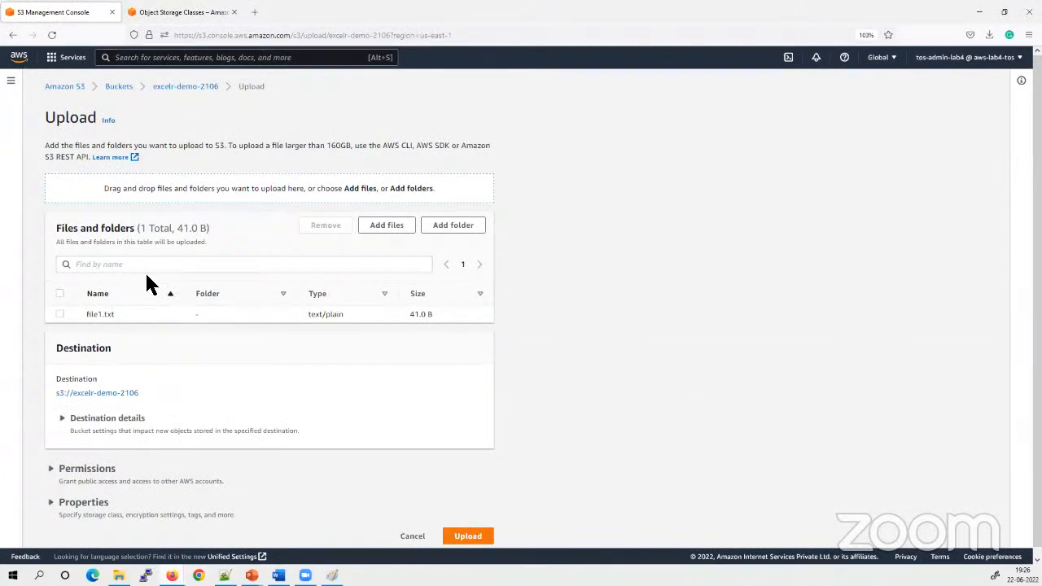
{"action": "left_click", "coordinate": [124, 319]}
{"action": "left_click", "coordinate": [136, 321]}
{"action": "left_click", "coordinate": [466, 535]}
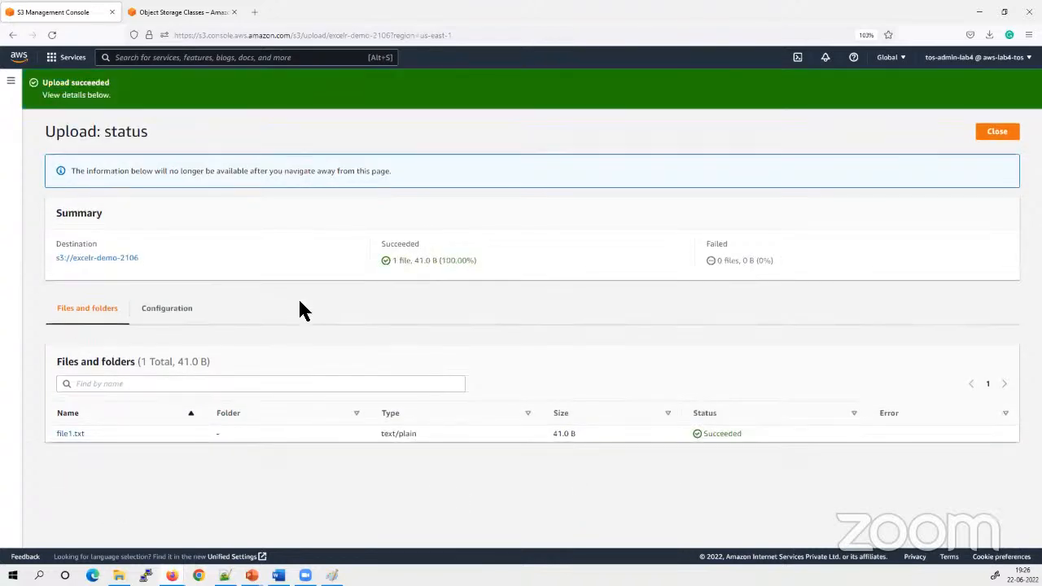
{"action": "left_click", "coordinate": [997, 132]}
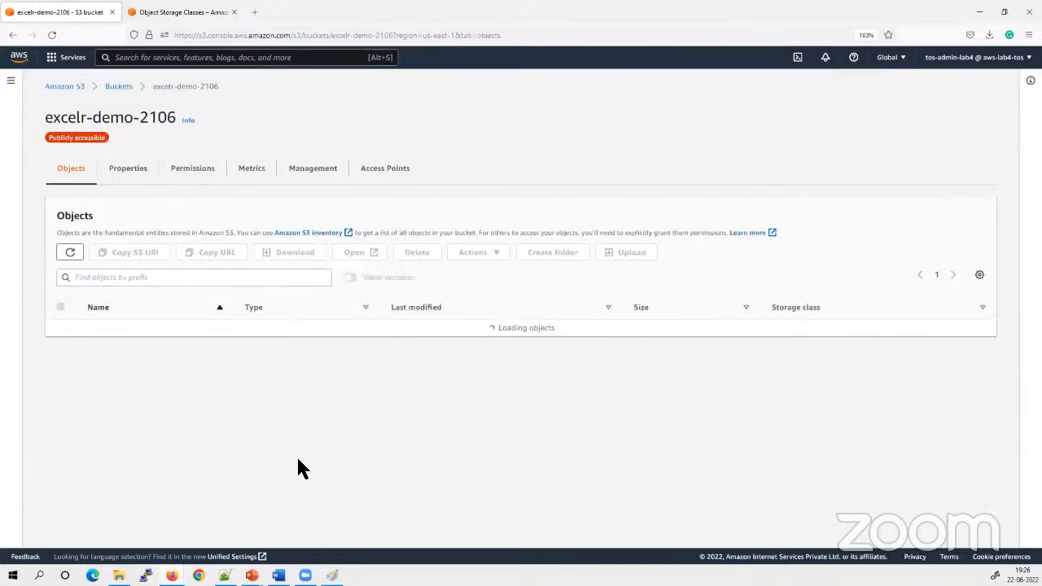
Show object versions in the bucket and examine the version ID assigned to file1.txt
{"action": "left_click", "coordinate": [60, 327]}
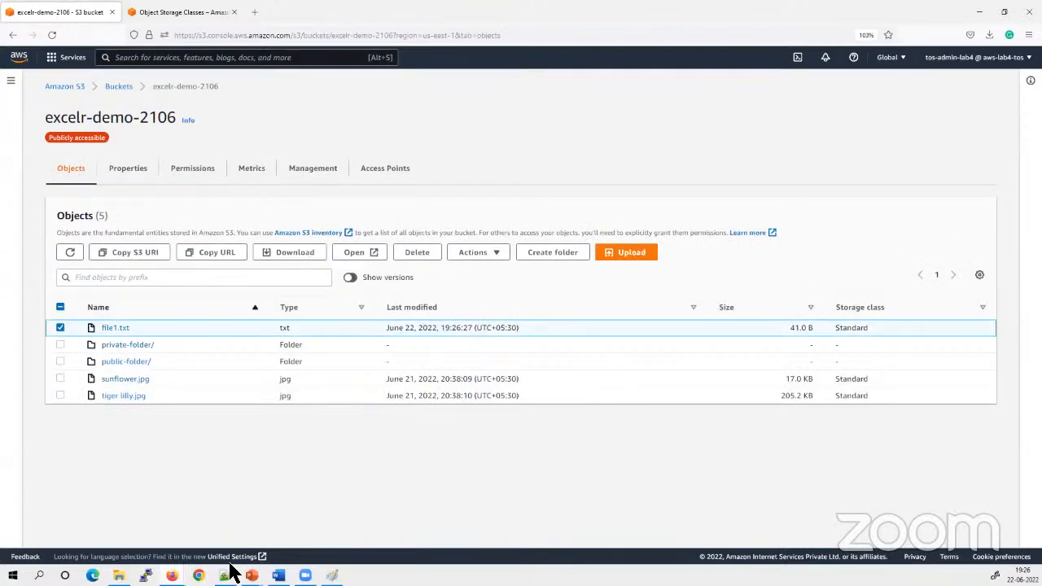
{"action": "left_click", "coordinate": [351, 278]}
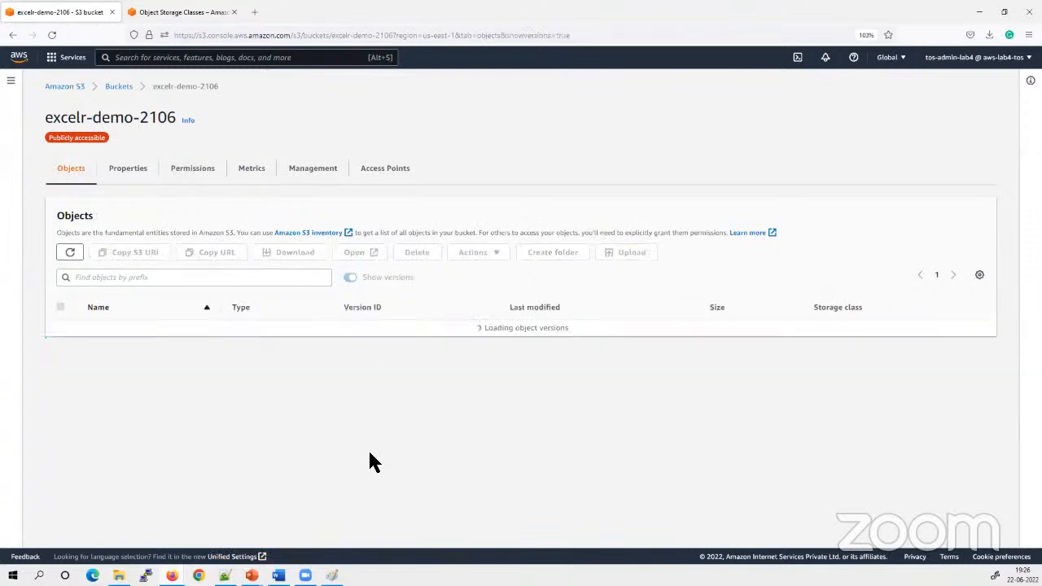
{"action": "left_click_drag", "start_coordinate": [445, 329], "coordinate": [294, 324]}
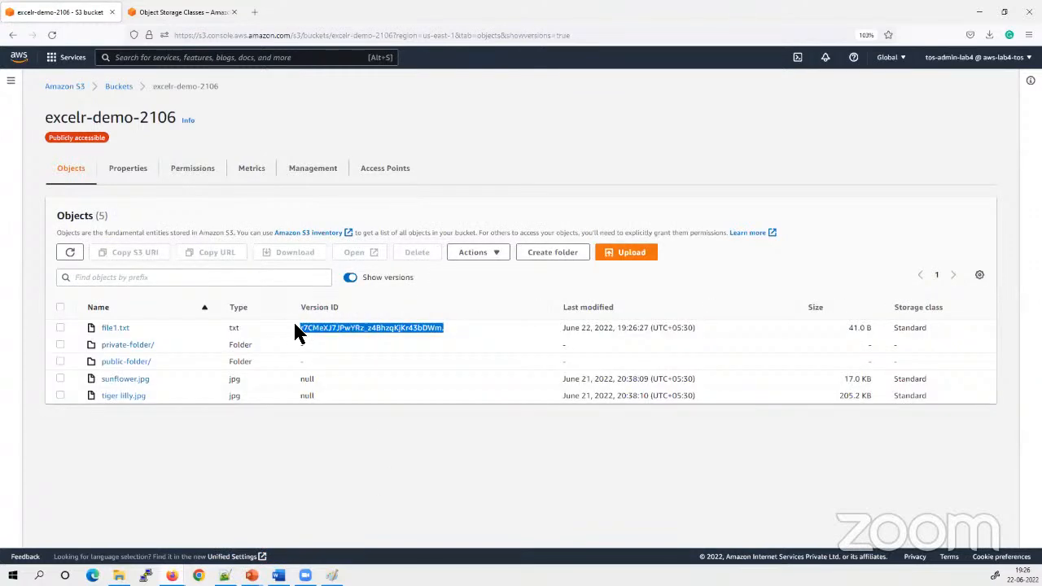
{"action": "left_click", "coordinate": [343, 492]}
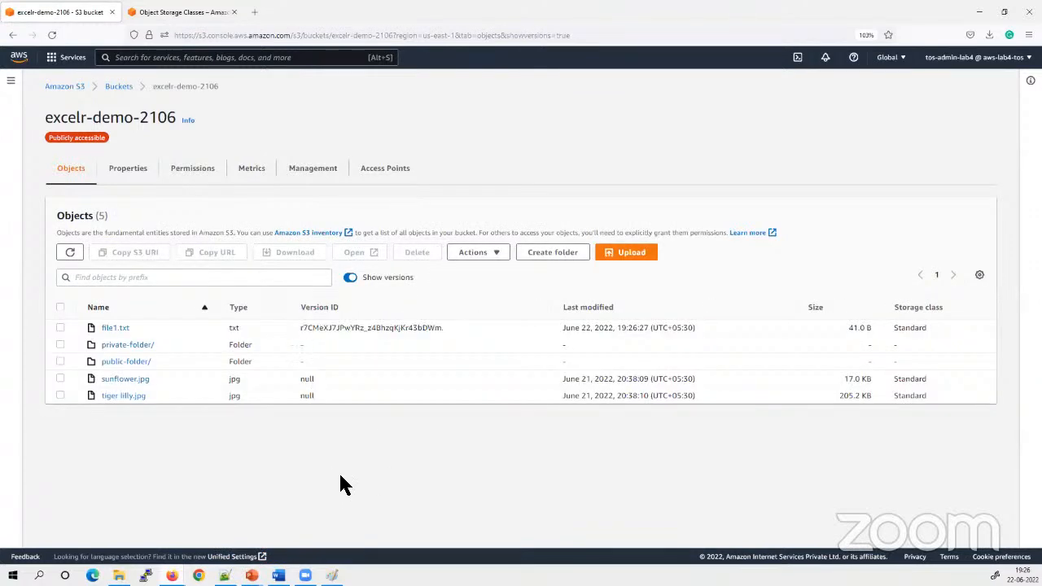
Open the listed version of file1.txt, enlarge the page to 150% to read its text, and return to the bucket
{"action": "left_click", "coordinate": [57, 326]}
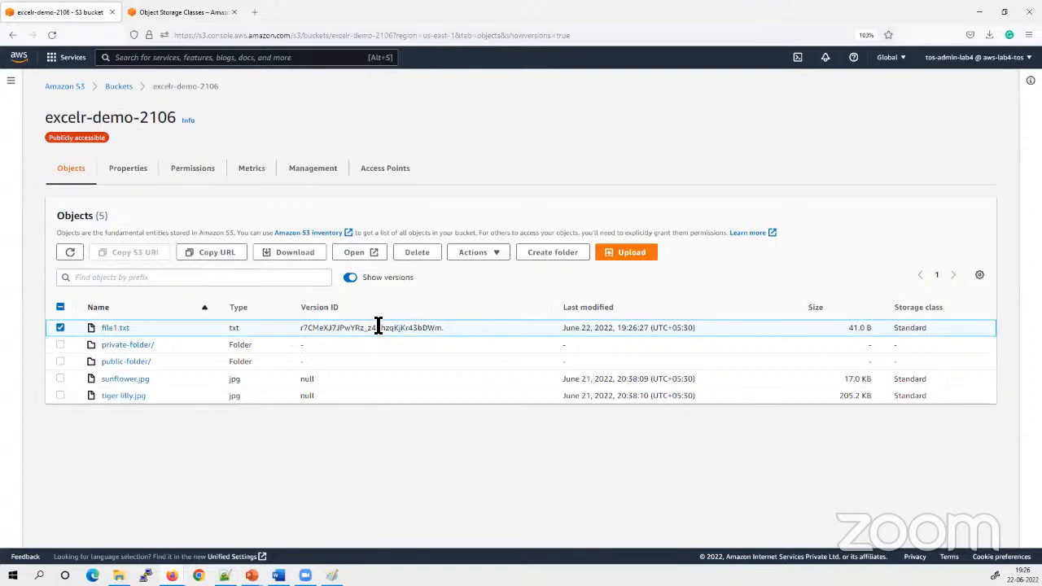
{"action": "left_click", "coordinate": [356, 259]}
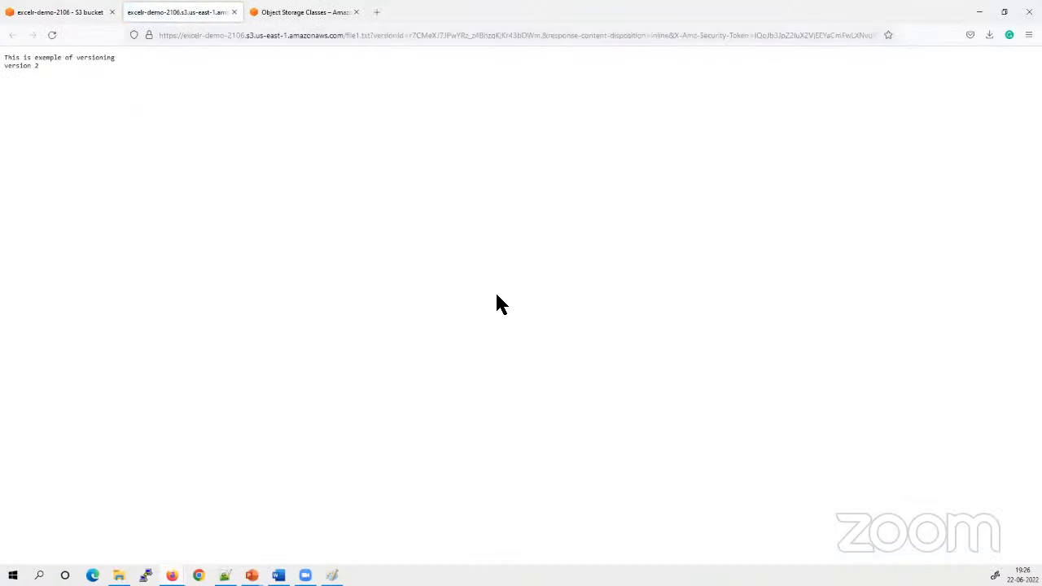
{"action": "key", "text": "ctrl+plus"}
{"action": "key", "text": "ctrl+plus"}
{"action": "key", "text": "ctrl+plus"}
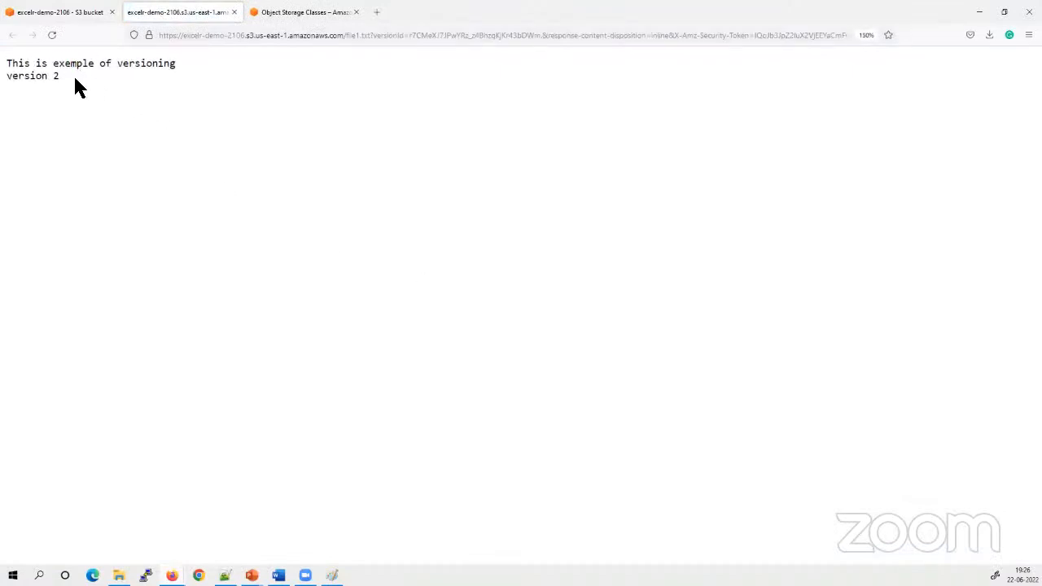
{"action": "left_click_drag", "start_coordinate": [79, 79], "coordinate": [7, 59]}
{"action": "left_click", "coordinate": [63, 98]}
{"action": "left_click", "coordinate": [57, 12]}
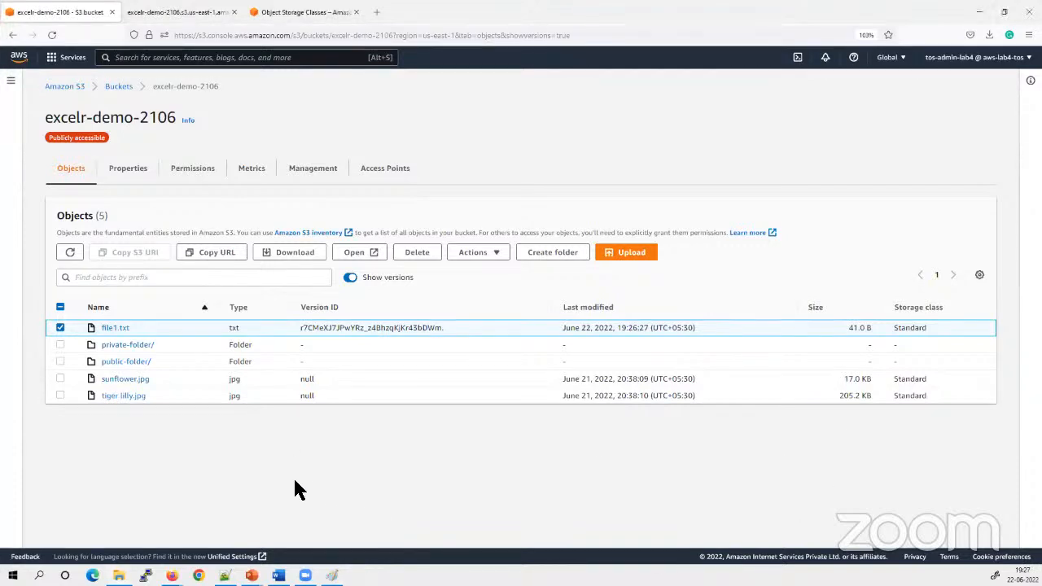
Open the same file1.txt version again to recheck its text, return to the bucket and deselect the file
{"action": "left_click", "coordinate": [60, 328]}
{"action": "left_click", "coordinate": [60, 327]}
{"action": "left_click", "coordinate": [356, 254]}
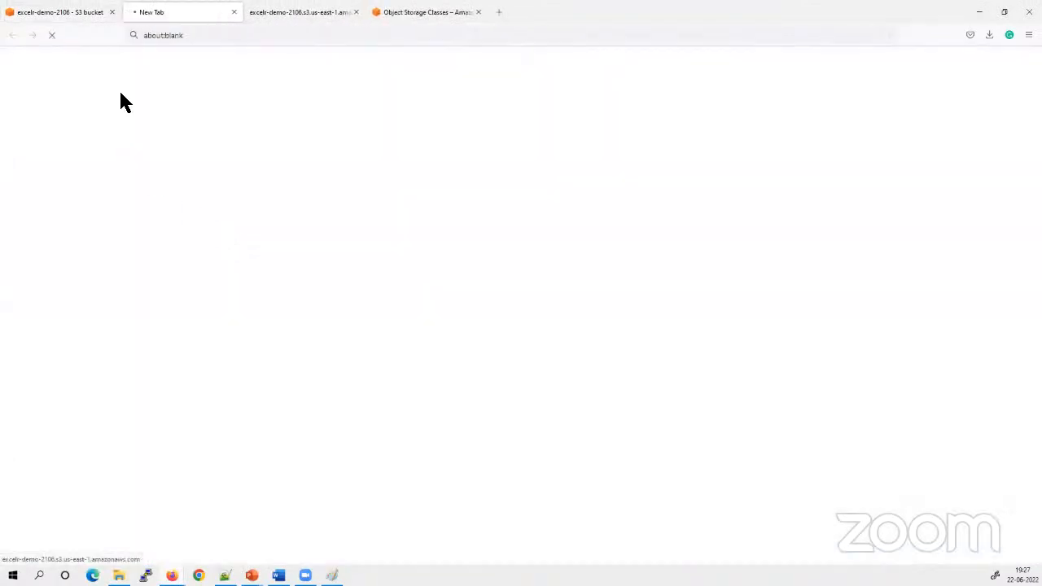
{"action": "left_click_drag", "start_coordinate": [23, 62], "coordinate": [179, 85]}
{"action": "left_click_drag", "start_coordinate": [66, 74], "coordinate": [10, 78]}
{"action": "left_click", "coordinate": [13, 78]}
{"action": "left_click", "coordinate": [59, 15]}
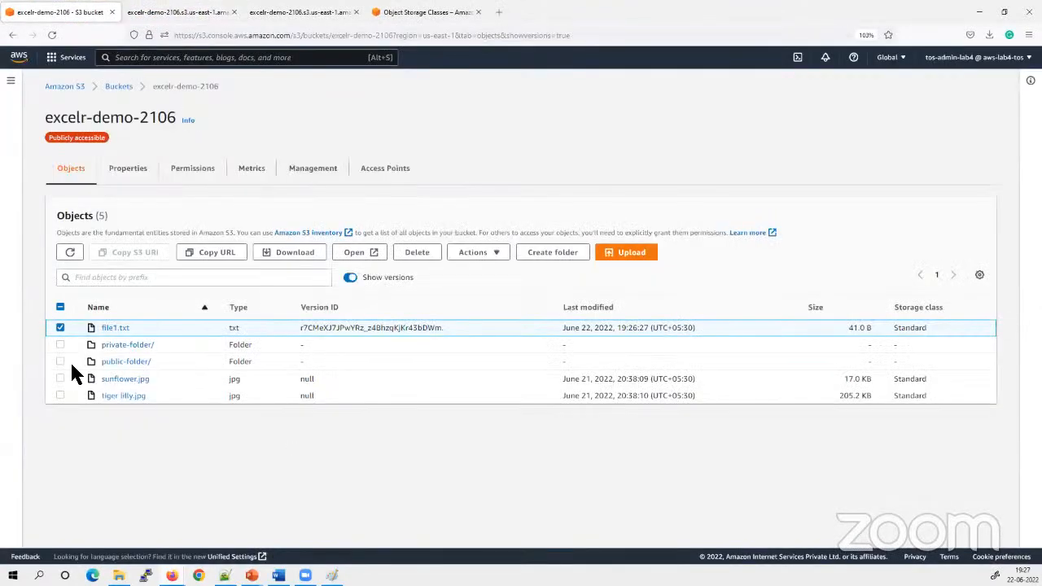
{"action": "left_click", "coordinate": [60, 327]}
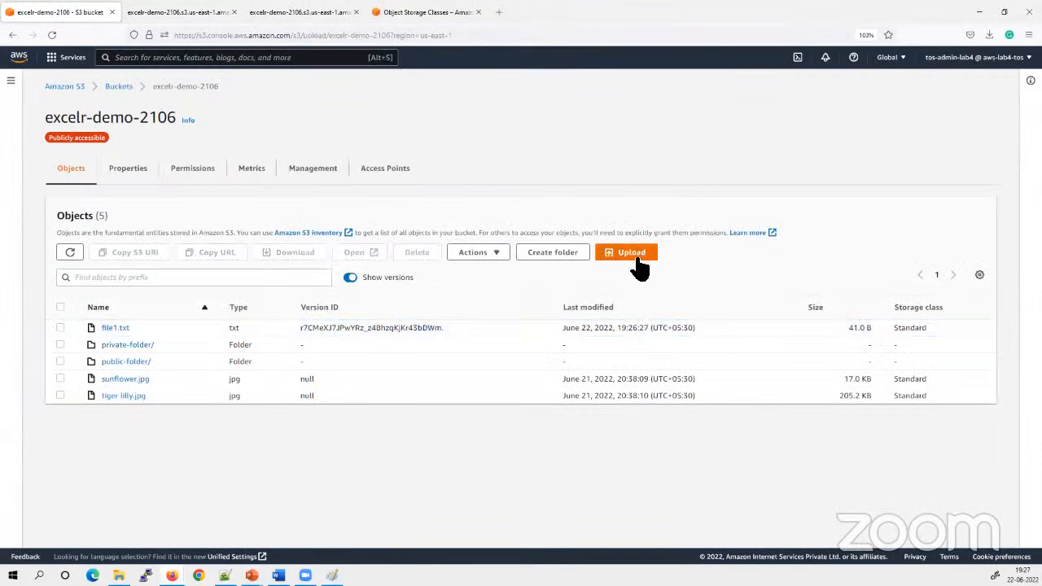
Upload the edited file1.txt containing the "version 1" text to the same bucket and close the upload status
{"action": "left_click", "coordinate": [632, 253]}
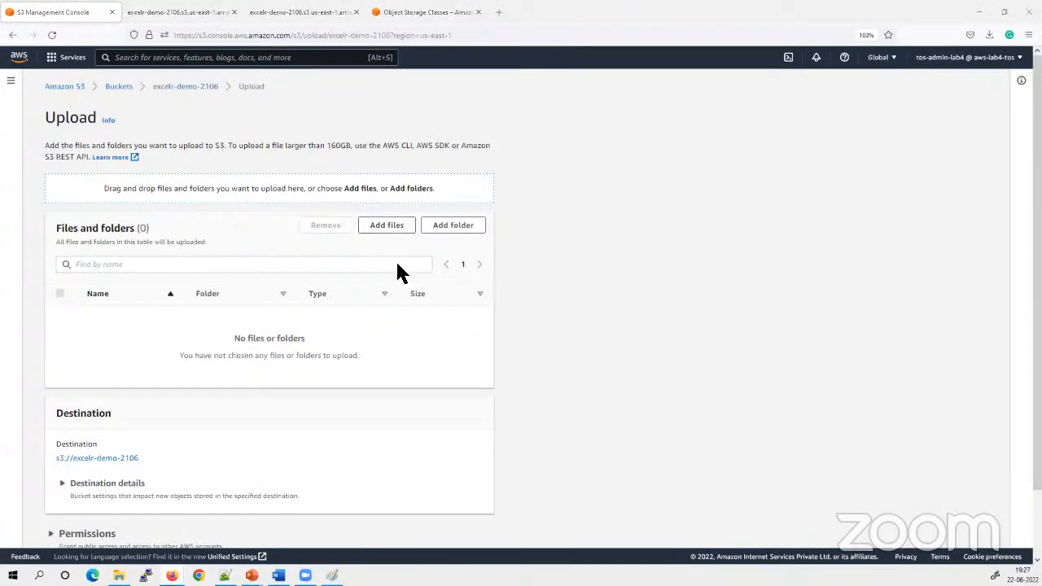
{"action": "left_click", "coordinate": [391, 228]}
{"action": "left_click", "coordinate": [161, 251]}
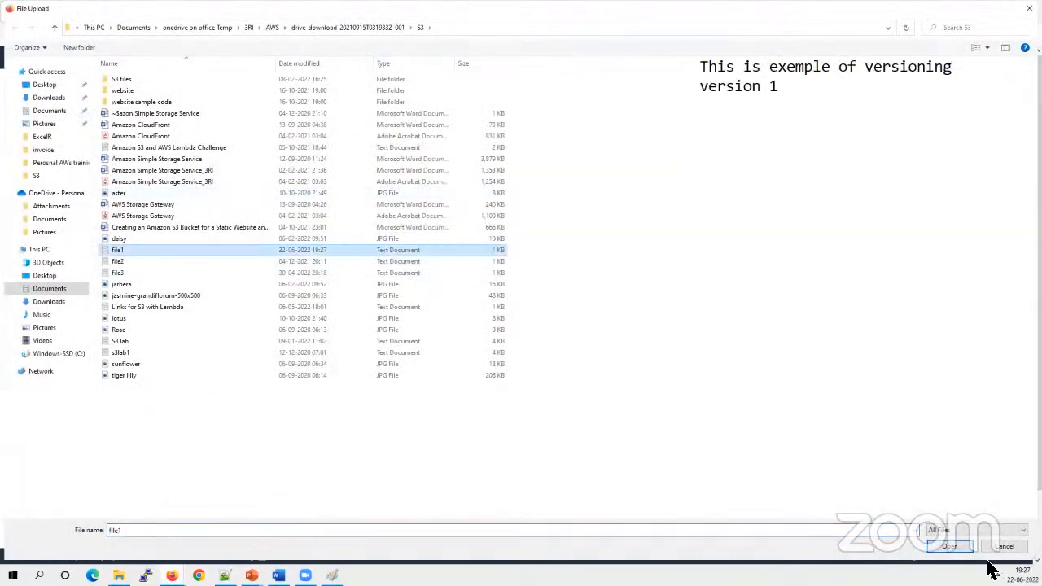
{"action": "left_click", "coordinate": [951, 546]}
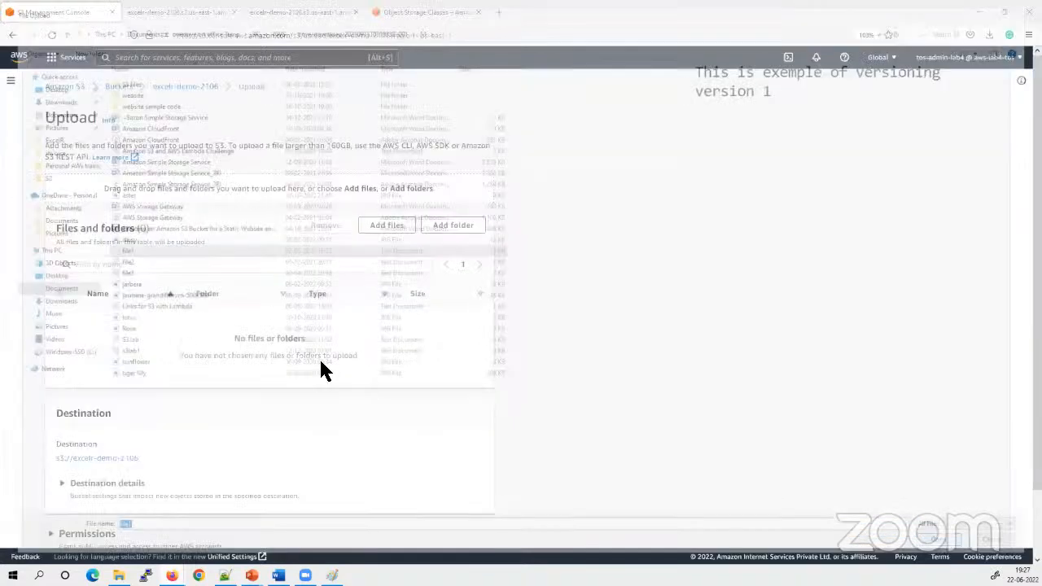
{"action": "left_click", "coordinate": [477, 531]}
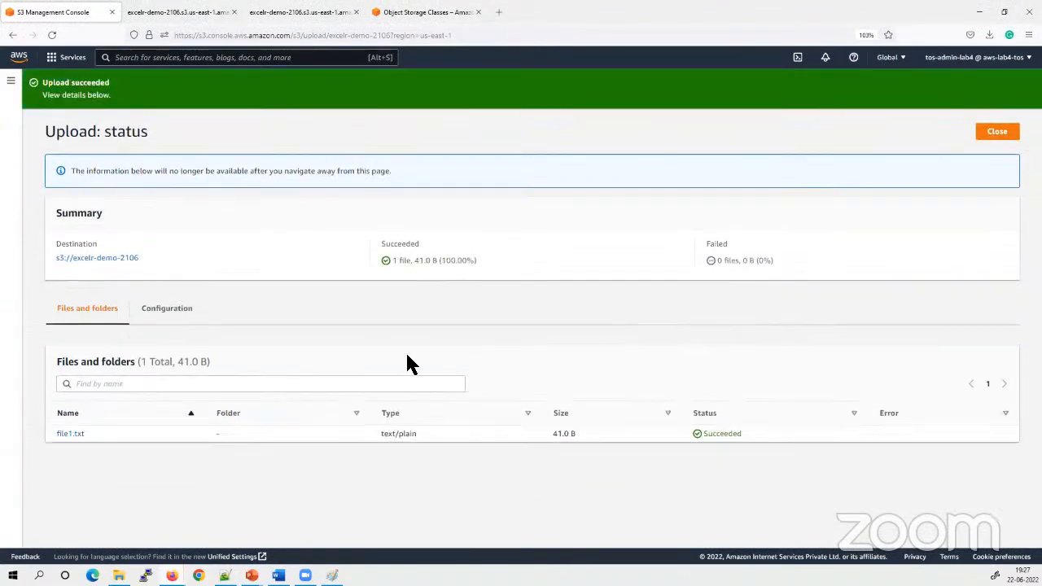
{"action": "left_click", "coordinate": [995, 135]}
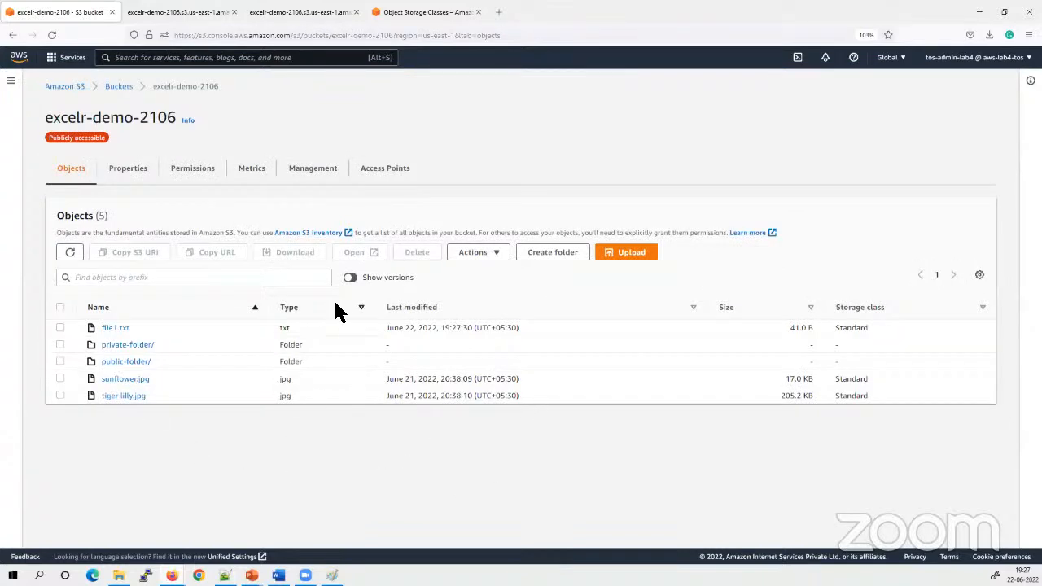
Show object versions and compare the version IDs of the two file1.txt entries
{"action": "left_click", "coordinate": [350, 277]}
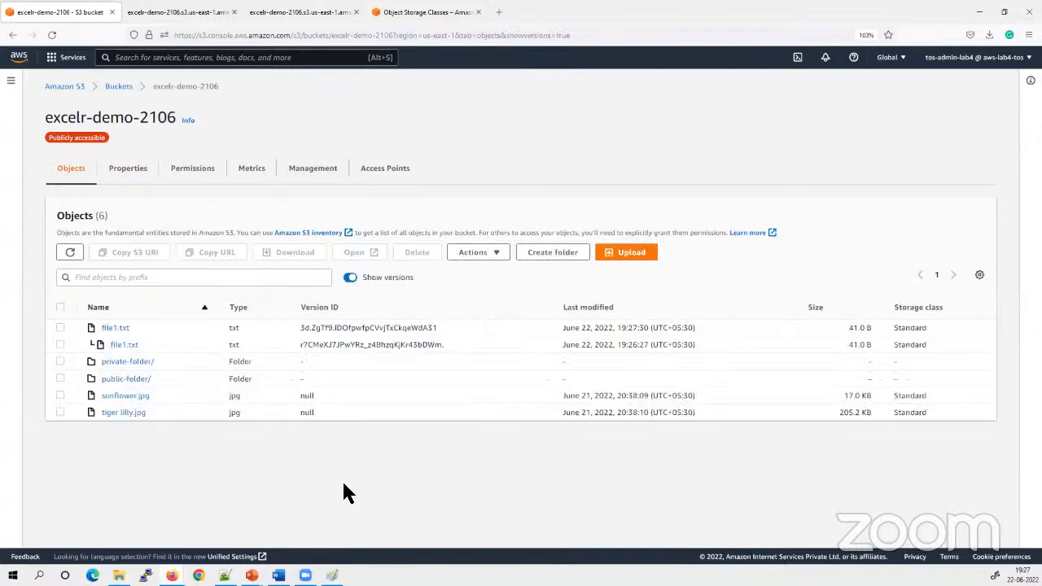
{"action": "left_click_drag", "start_coordinate": [461, 334], "coordinate": [303, 366]}
{"action": "left_click", "coordinate": [371, 505]}
{"action": "left_click_drag", "start_coordinate": [440, 328], "coordinate": [320, 335]}
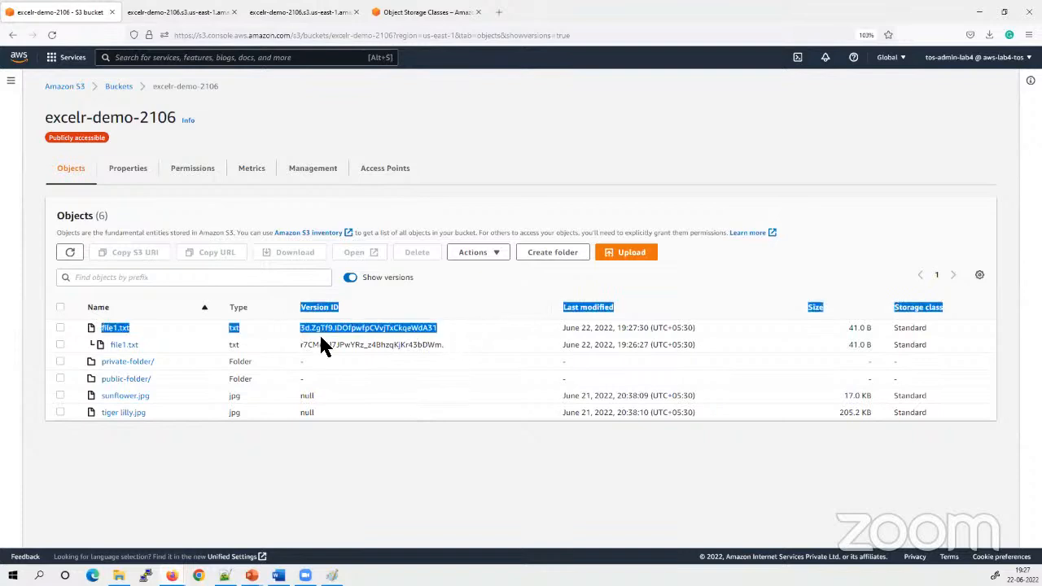
{"action": "left_click", "coordinate": [414, 520]}
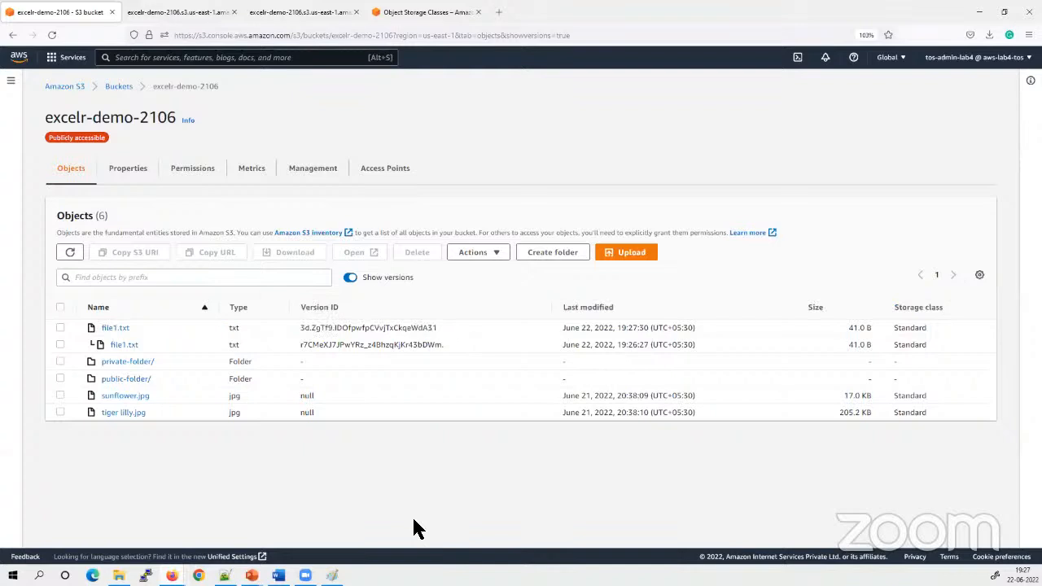
Hide the object versions and open the current file1.txt from the bucket
{"action": "left_click", "coordinate": [351, 277]}
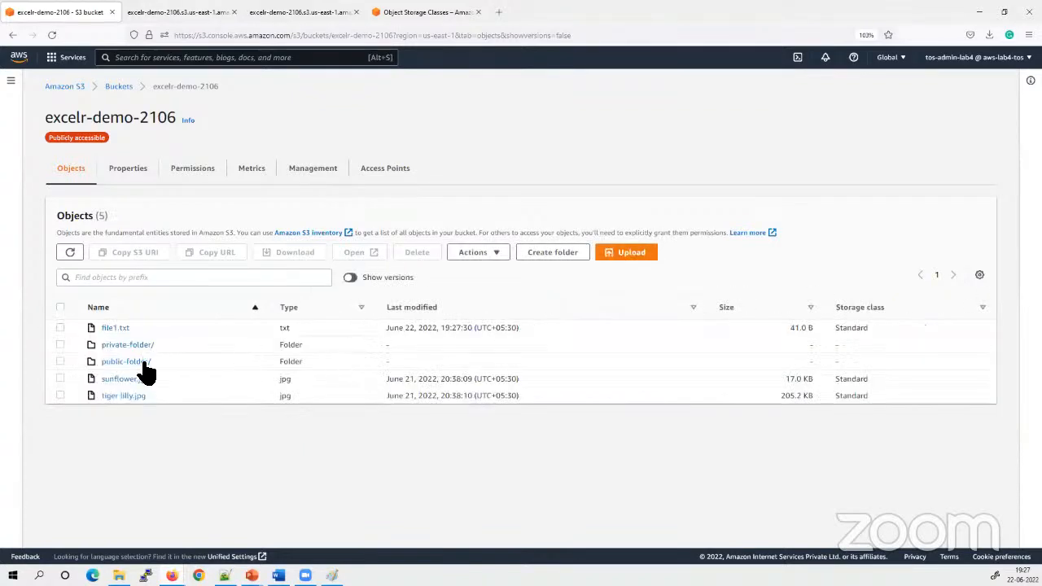
{"action": "left_click", "coordinate": [60, 328]}
{"action": "left_click", "coordinate": [359, 253]}
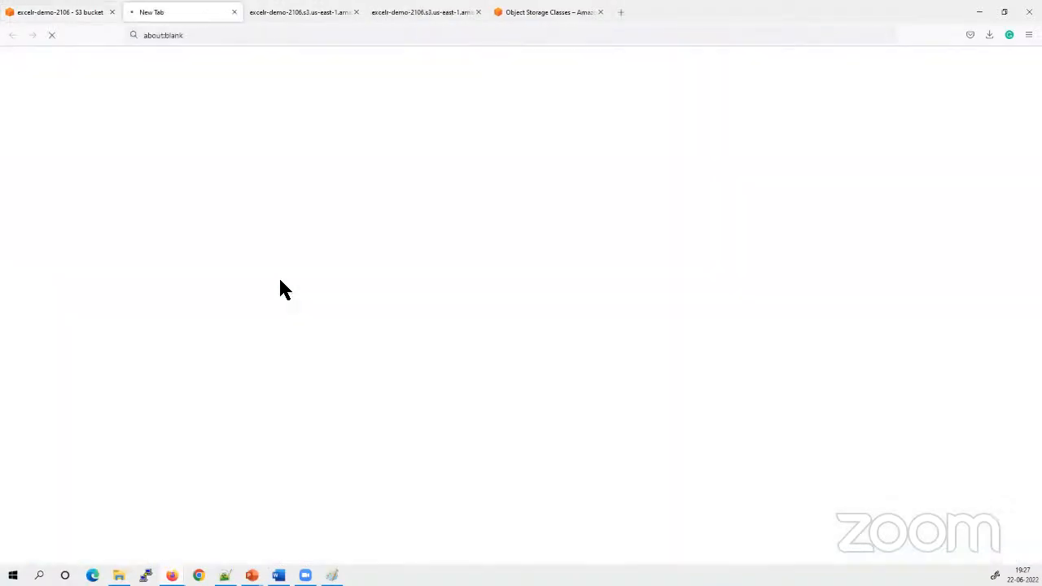
Read the text of the opened current file1.txt, return to the bucket and deselect the file
{"action": "left_click_drag", "start_coordinate": [78, 74], "coordinate": [5, 61]}
{"action": "left_click", "coordinate": [182, 144]}
{"action": "left_click", "coordinate": [62, 14]}
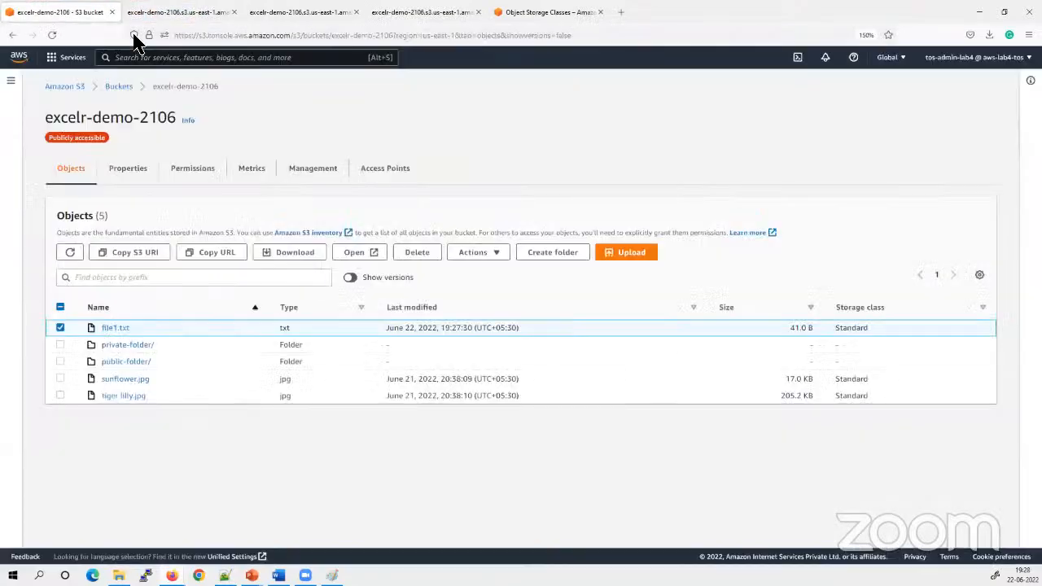
{"action": "left_click", "coordinate": [61, 328]}
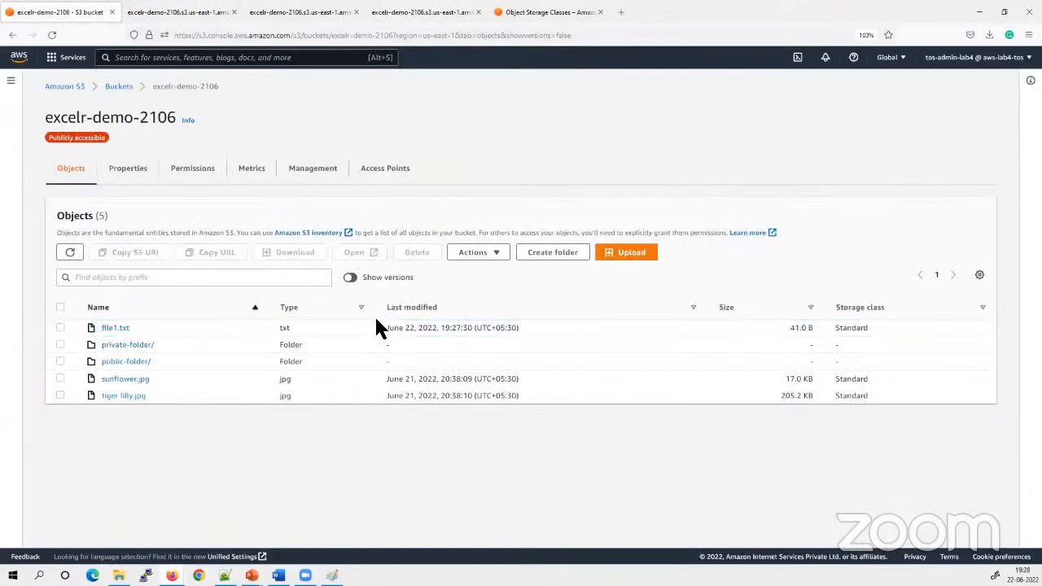
Show object versions, open the older file1.txt version to read its text, return to the bucket and deselect it
{"action": "left_click", "coordinate": [350, 277]}
{"action": "left_click", "coordinate": [61, 344]}
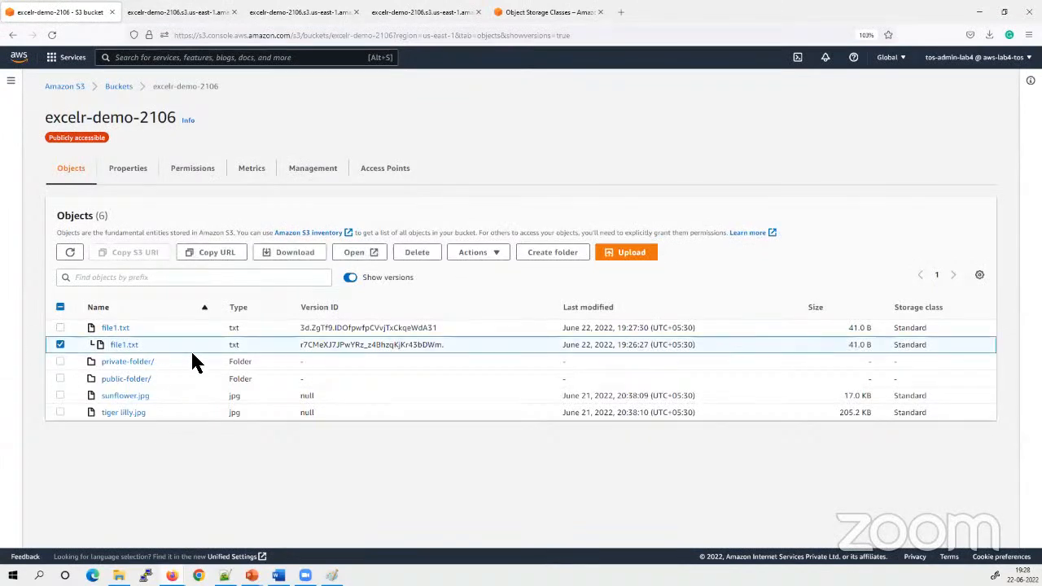
{"action": "left_click", "coordinate": [358, 253]}
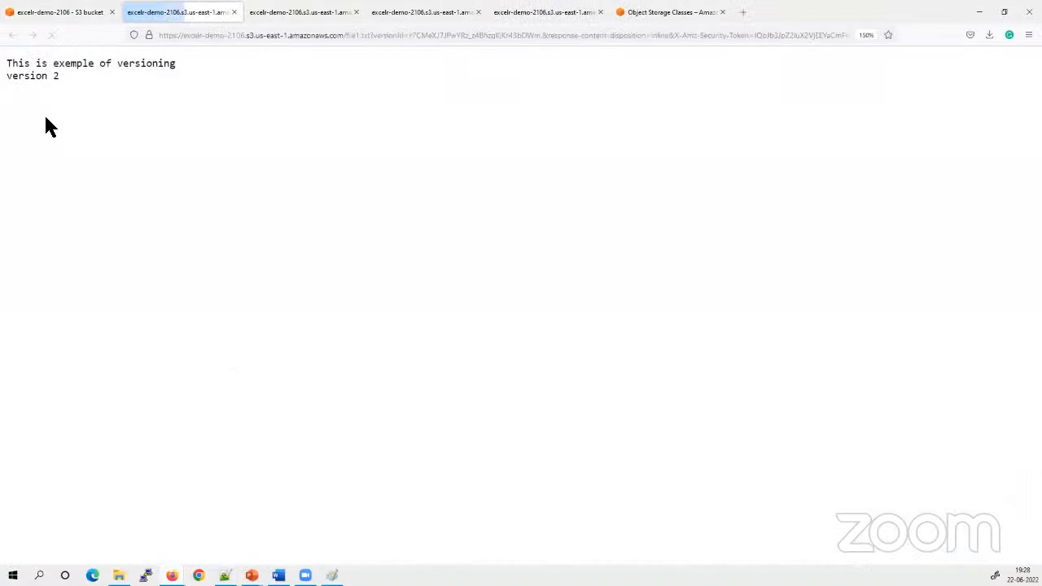
{"action": "key", "text": "ctrl+a"}
{"action": "left_click", "coordinate": [150, 158]}
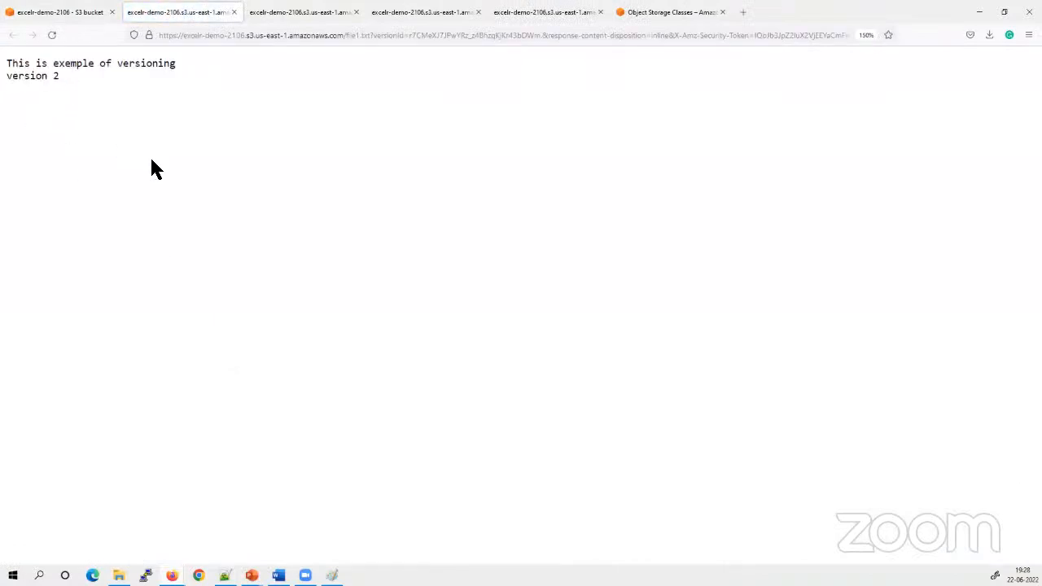
{"action": "left_click", "coordinate": [57, 12]}
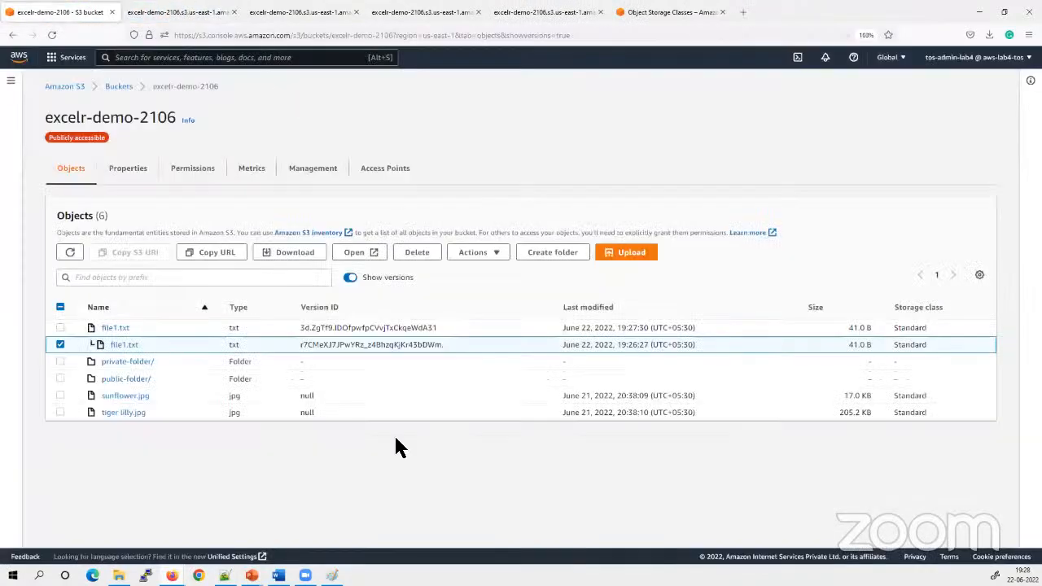
{"action": "left_click", "coordinate": [60, 344]}
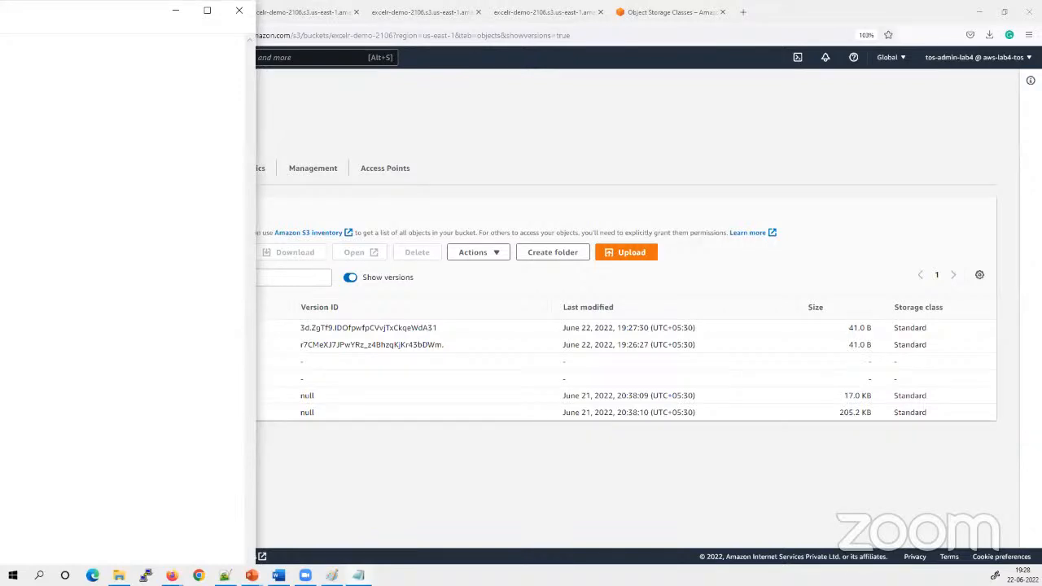
Upload the edited file1.txt containing the "version 3" text to the excelr-demo-2106 bucket and close the upload status
{"action": "left_click_drag", "start_coordinate": [126, 11], "coordinate": [0, 65]}
{"action": "left_click", "coordinate": [623, 254]}
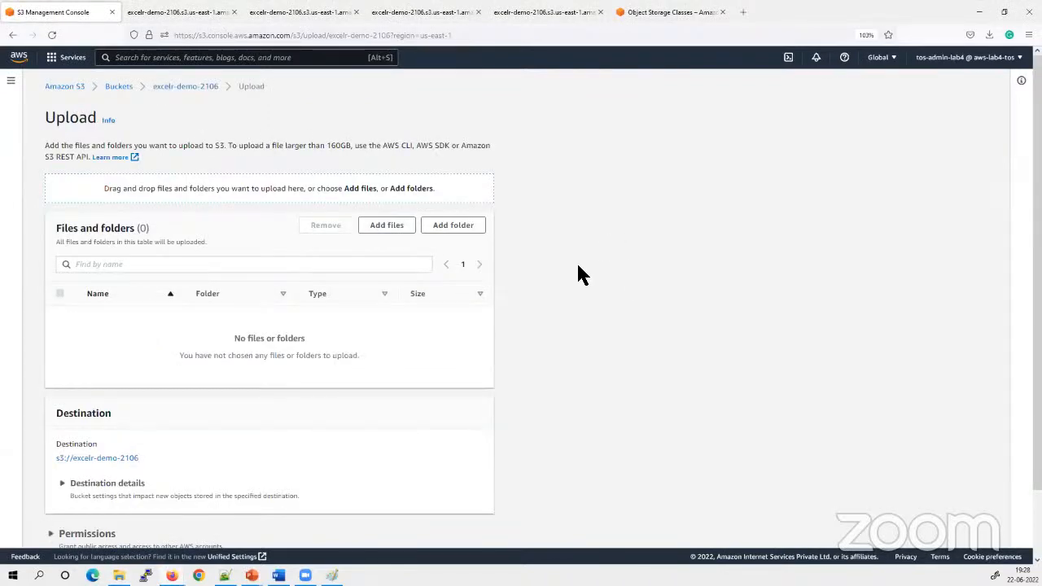
{"action": "left_click", "coordinate": [386, 229]}
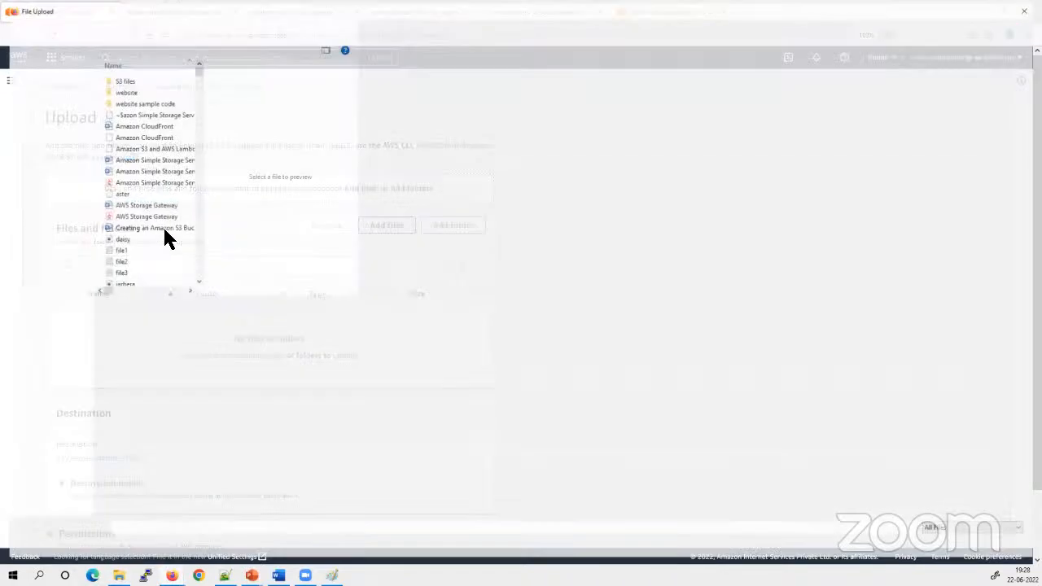
{"action": "left_click", "coordinate": [179, 251]}
{"action": "left_click", "coordinate": [947, 546]}
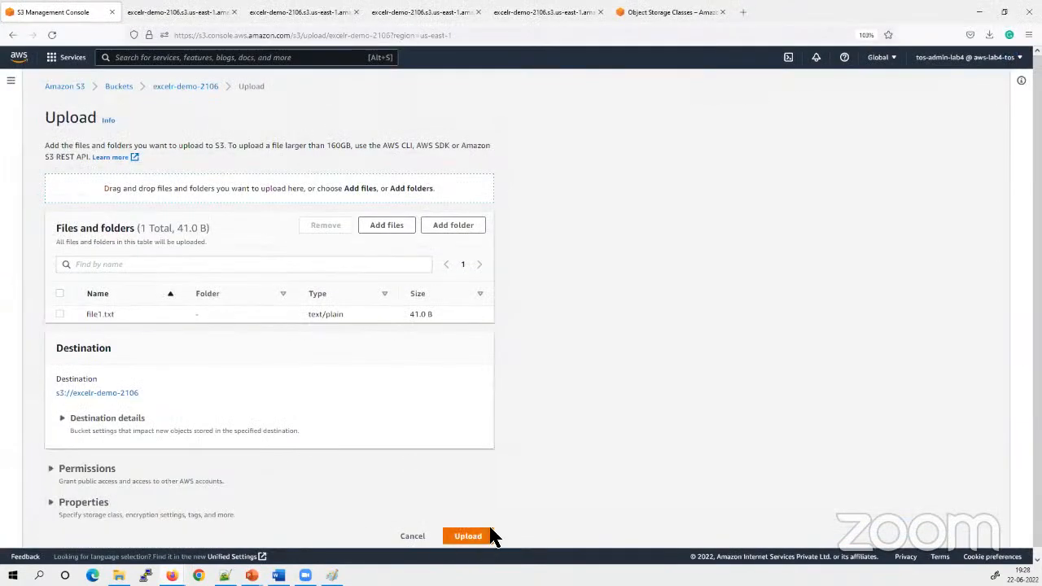
{"action": "left_click", "coordinate": [478, 539]}
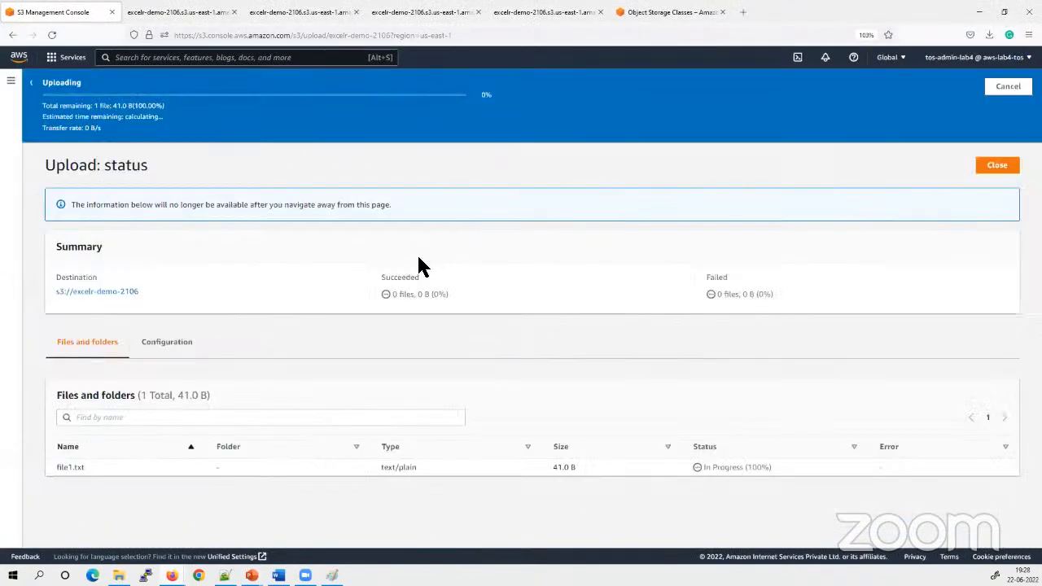
{"action": "left_click", "coordinate": [999, 133]}
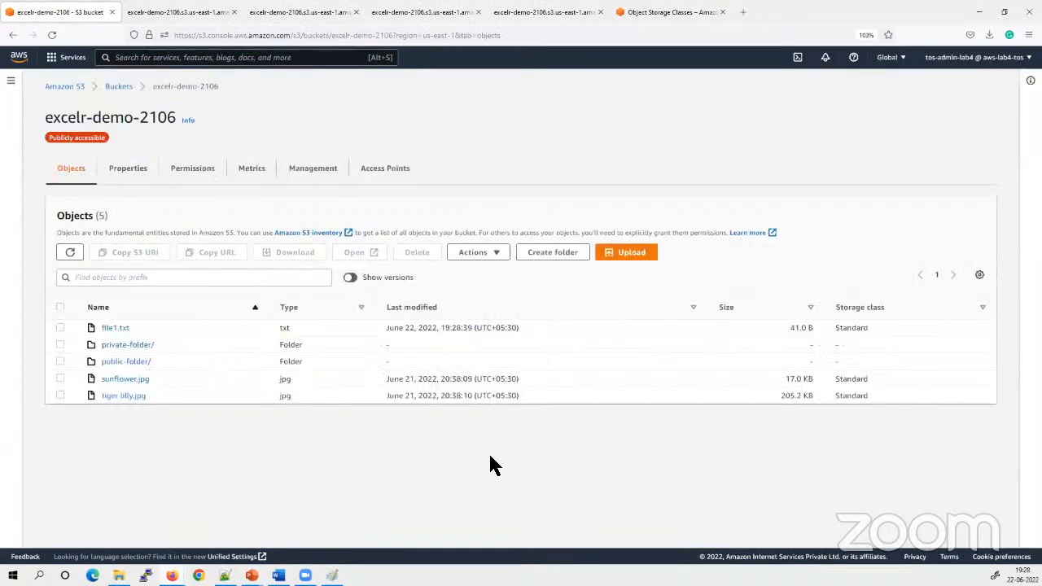
Open the newly uploaded file1.txt to check its text and return to the bucket
{"action": "left_click", "coordinate": [58, 327]}
{"action": "left_click", "coordinate": [354, 253]}
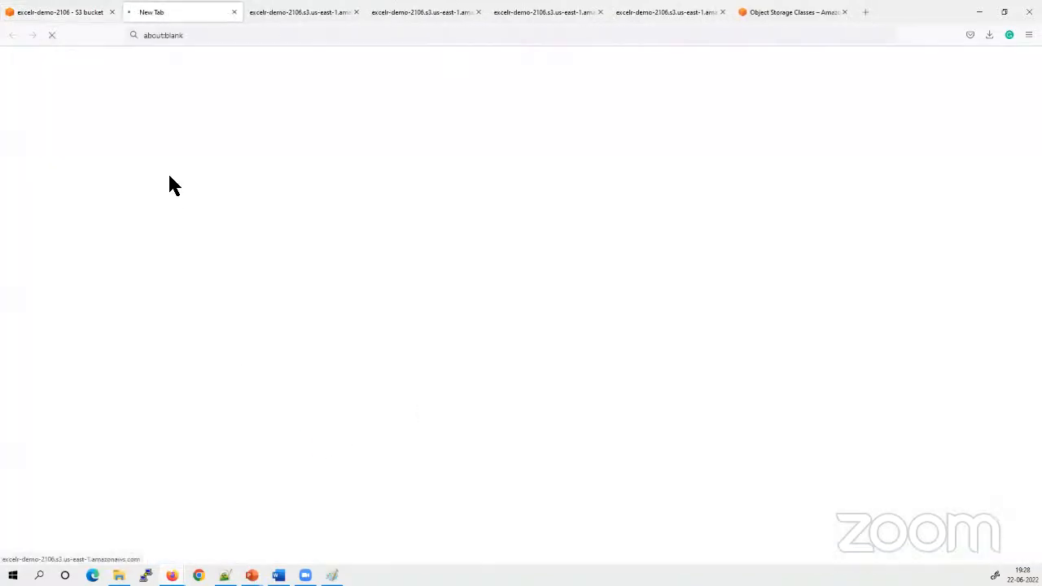
{"action": "left_click_drag", "start_coordinate": [61, 76], "coordinate": [9, 60]}
{"action": "left_click", "coordinate": [34, 112]}
{"action": "left_click", "coordinate": [9, 60]}
{"action": "left_click", "coordinate": [62, 12]}
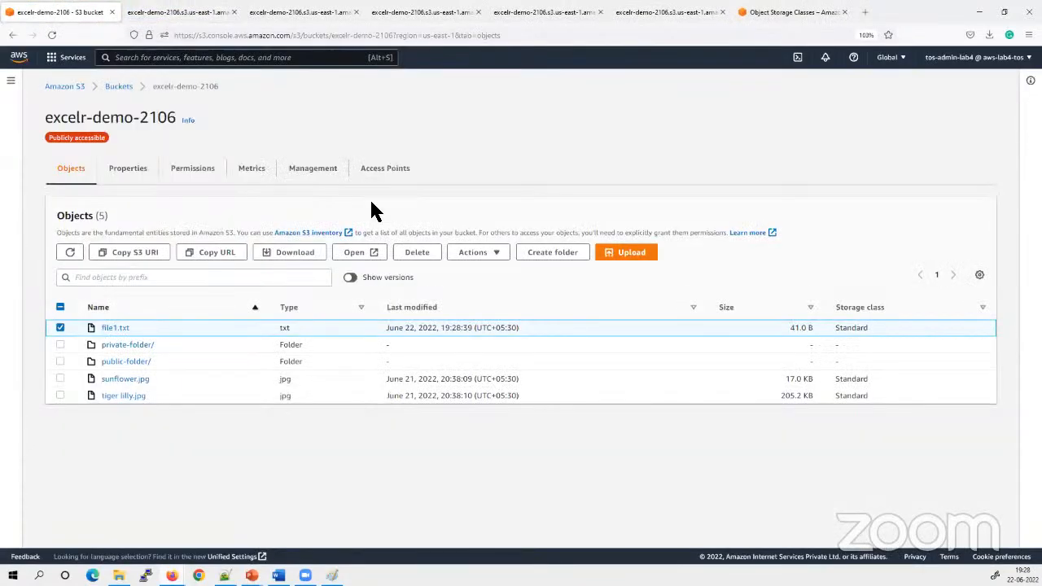
Deselect file1.txt, show the object versions to compare its version IDs, and hide them again
{"action": "left_click", "coordinate": [57, 330]}
{"action": "left_click", "coordinate": [347, 280]}
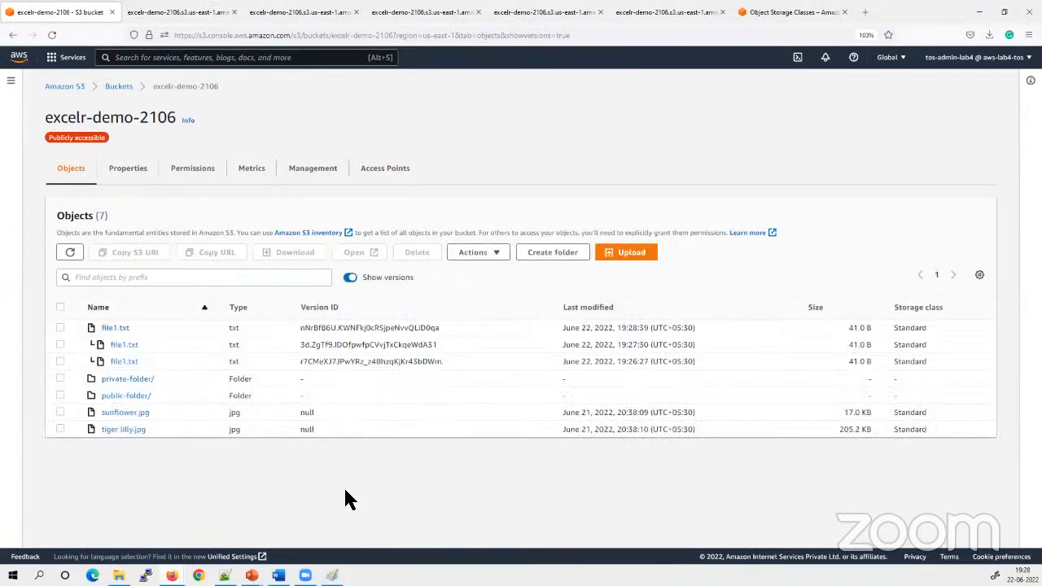
{"action": "left_click", "coordinate": [350, 277]}
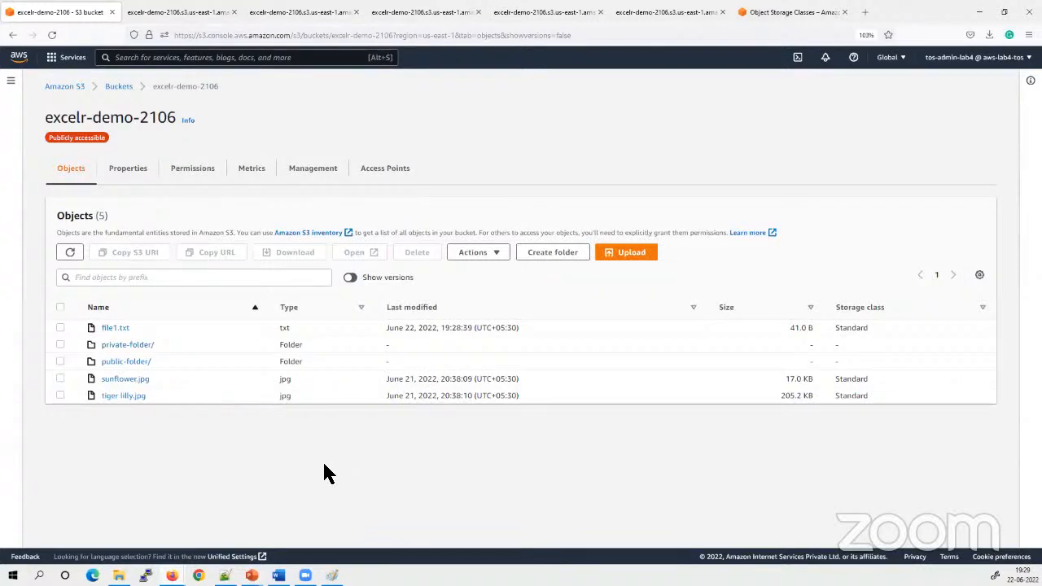
Delete file1.txt from the bucket, confirming with "delete", and close the deletion status
{"action": "left_click", "coordinate": [60, 328]}
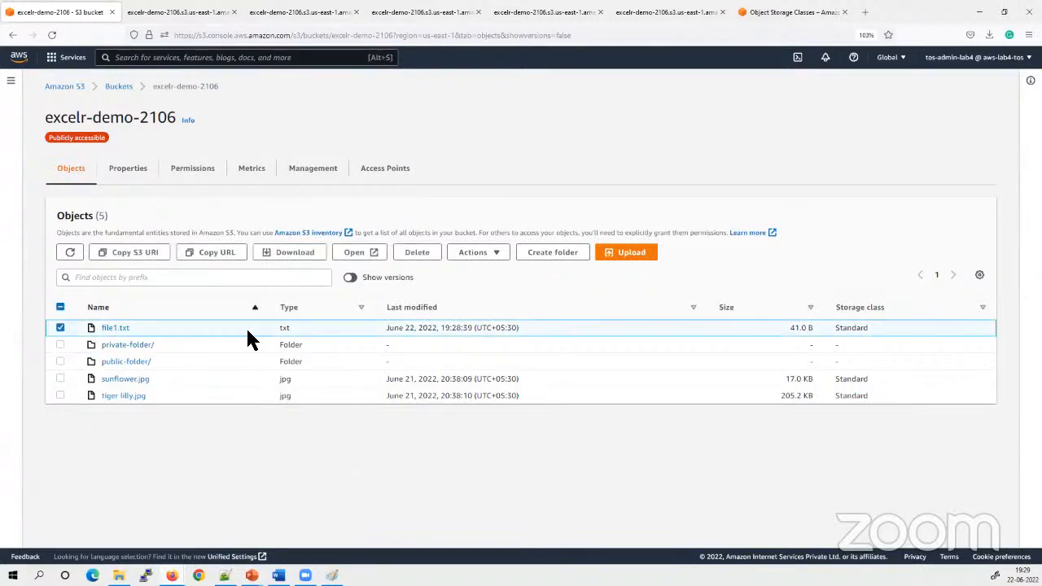
{"action": "left_click", "coordinate": [415, 253]}
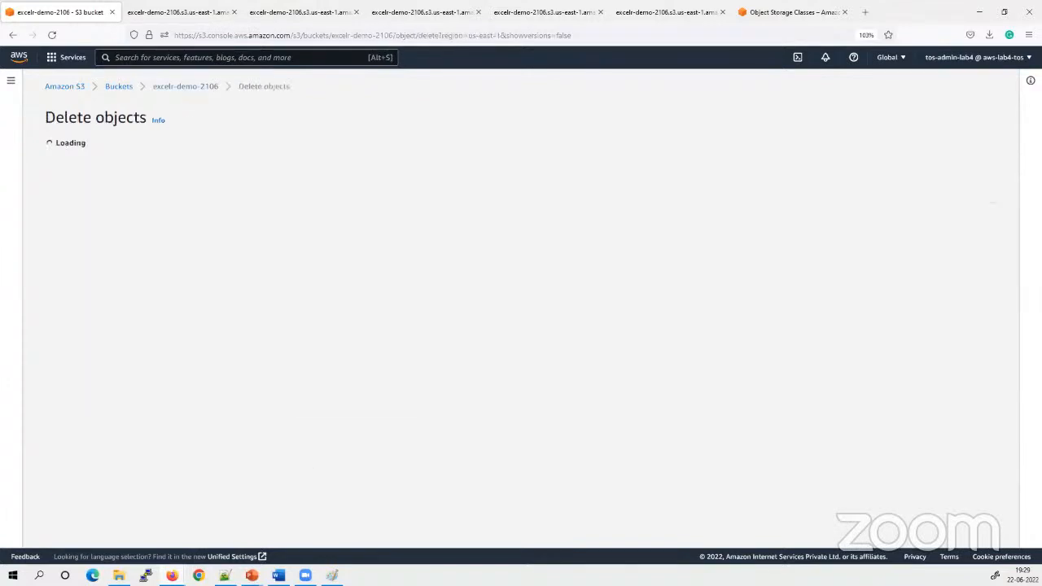
{"action": "left_click", "coordinate": [113, 367]}
{"action": "type", "text": "delete"}
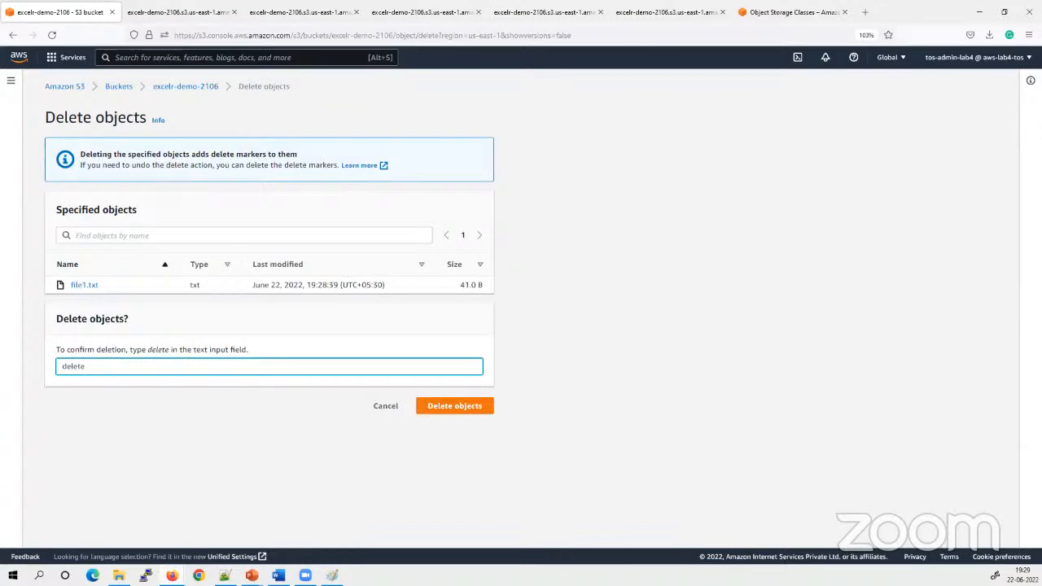
{"action": "left_click", "coordinate": [477, 407]}
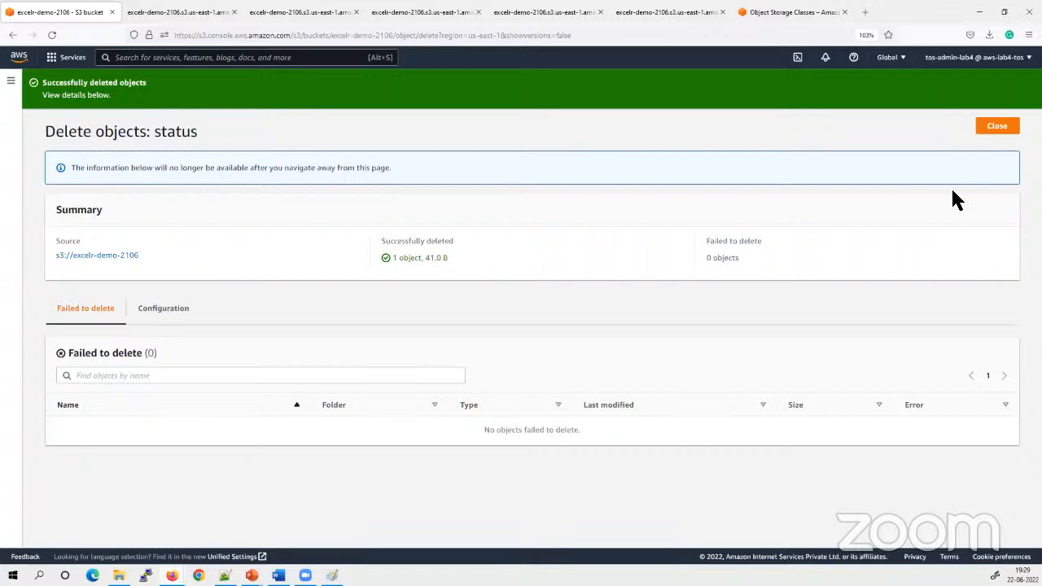
{"action": "left_click", "coordinate": [998, 127]}
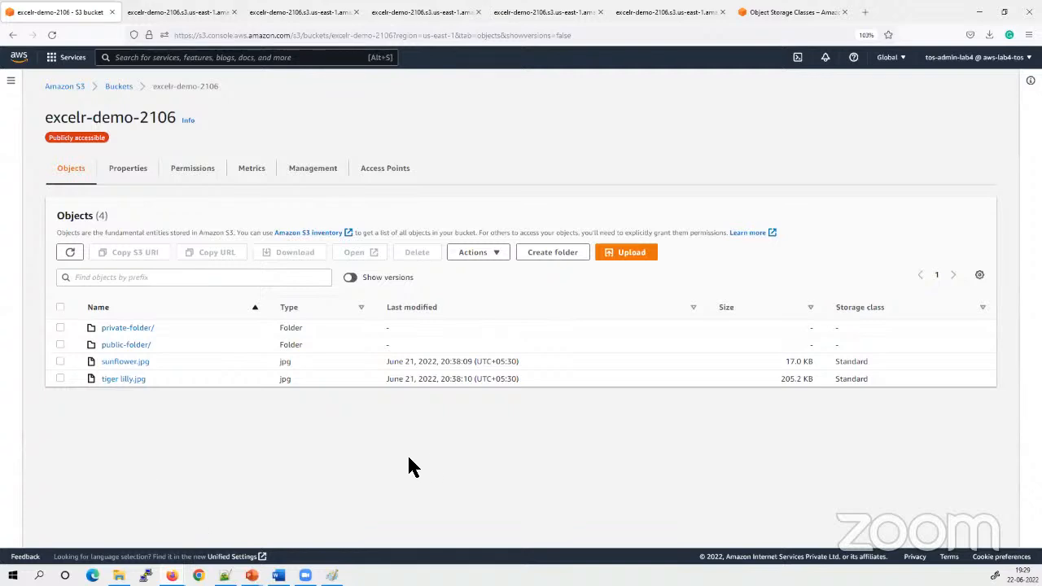
Show object versions and examine the type and version ID of the file1.txt delete marker
{"action": "left_click", "coordinate": [351, 278]}
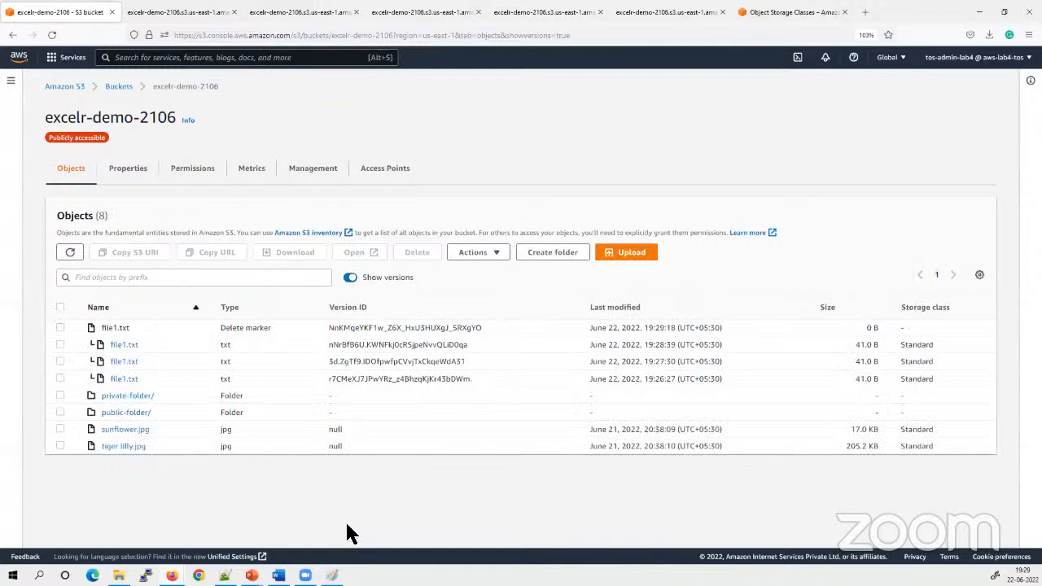
{"action": "double_click", "coordinate": [120, 332]}
{"action": "left_click", "coordinate": [147, 333]}
{"action": "mouse_move", "coordinate": [104, 335]}
{"action": "left_mouse_down"}
{"action": "mouse_move", "coordinate": [303, 342]}
{"action": "mouse_move", "coordinate": [223, 329]}
{"action": "left_mouse_up"}
{"action": "left_click", "coordinate": [245, 332]}
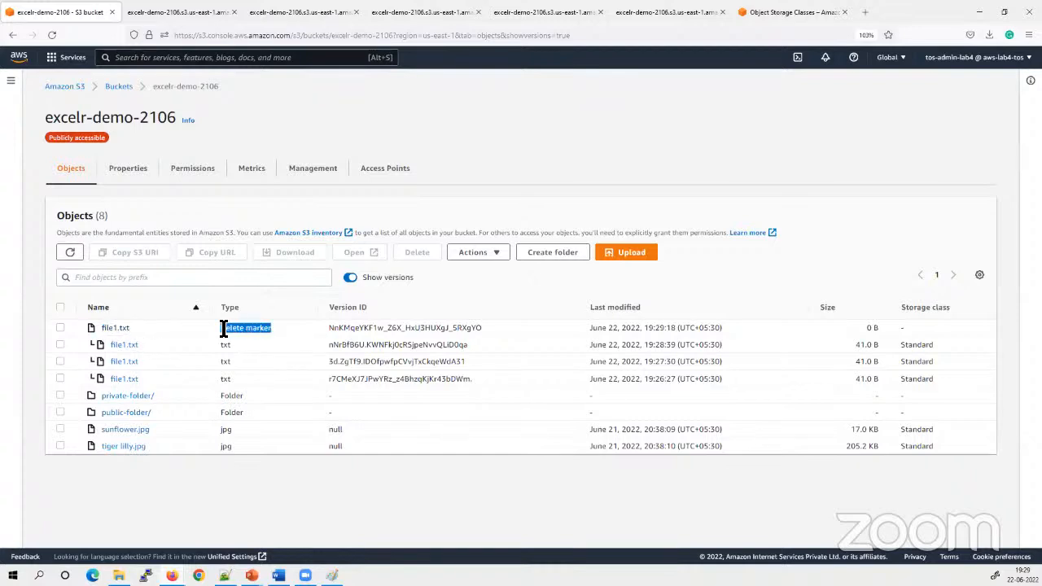
{"action": "left_click", "coordinate": [298, 329]}
{"action": "left_click_drag", "start_coordinate": [483, 328], "coordinate": [323, 342]}
{"action": "left_click", "coordinate": [457, 302]}
Open the file1.txt version directly beneath the delete marker to read its text
{"action": "left_click", "coordinate": [60, 345]}
{"action": "left_click", "coordinate": [356, 253]}
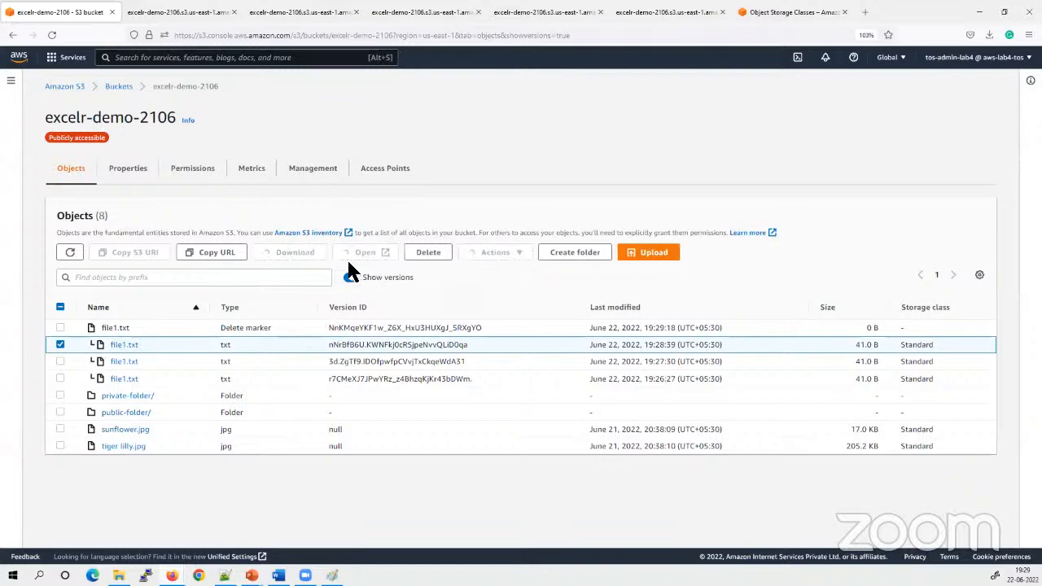
{"action": "left_click", "coordinate": [35, 12]}
Close three of the opened file1.txt tabs, return to the bucket and deselect the file version
{"action": "left_click", "coordinate": [186, 13]}
{"action": "left_click", "coordinate": [220, 12]}
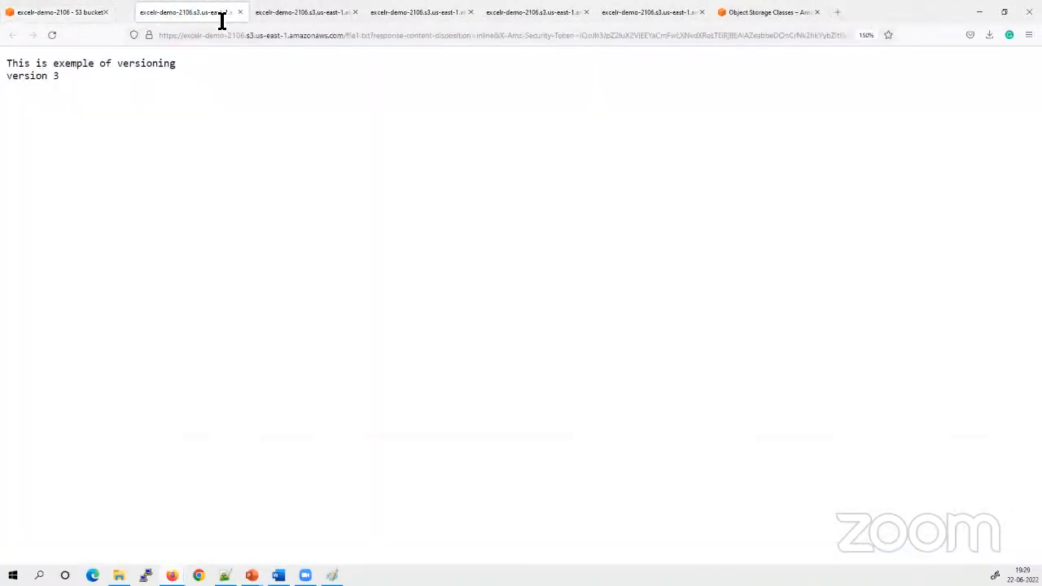
{"action": "left_click", "coordinate": [220, 13]}
{"action": "left_click", "coordinate": [220, 12]}
{"action": "left_click", "coordinate": [33, 12]}
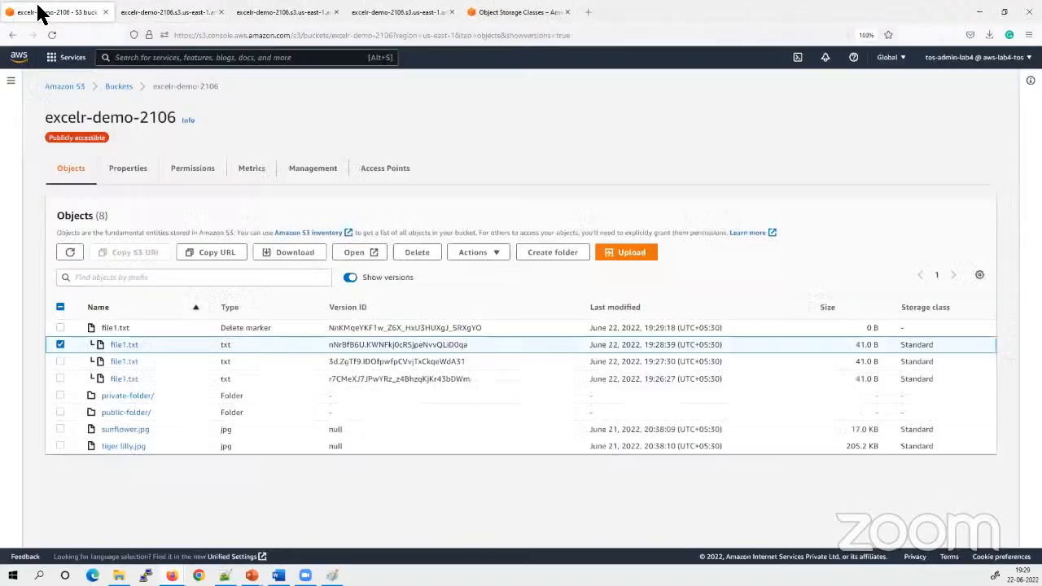
{"action": "left_click", "coordinate": [60, 345]}
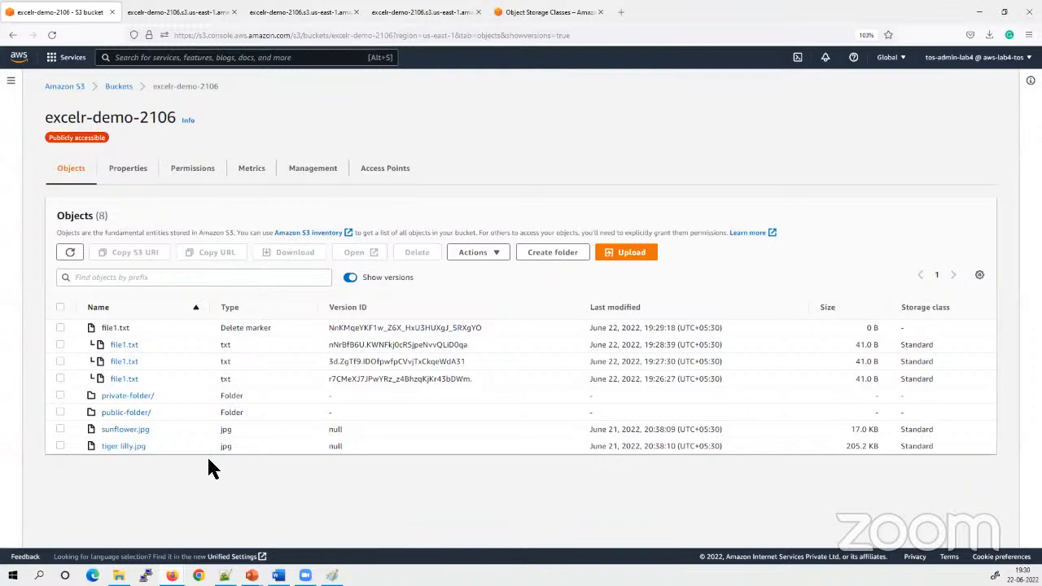
Examine the file1.txt delete marker entry and compare the object list with versions hidden and shown
{"action": "left_click_drag", "start_coordinate": [238, 329], "coordinate": [219, 330]}
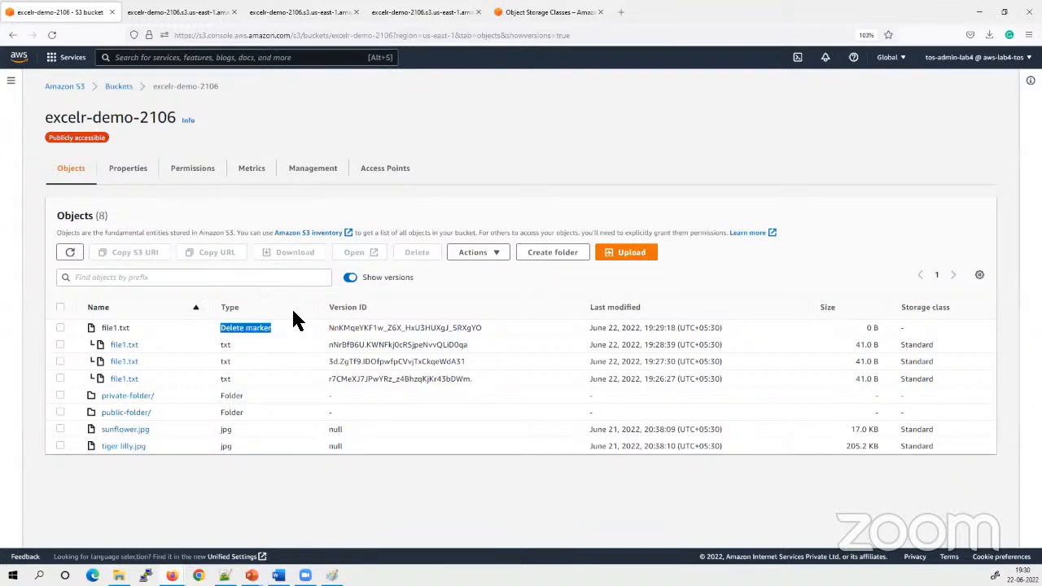
{"action": "left_click", "coordinate": [353, 495]}
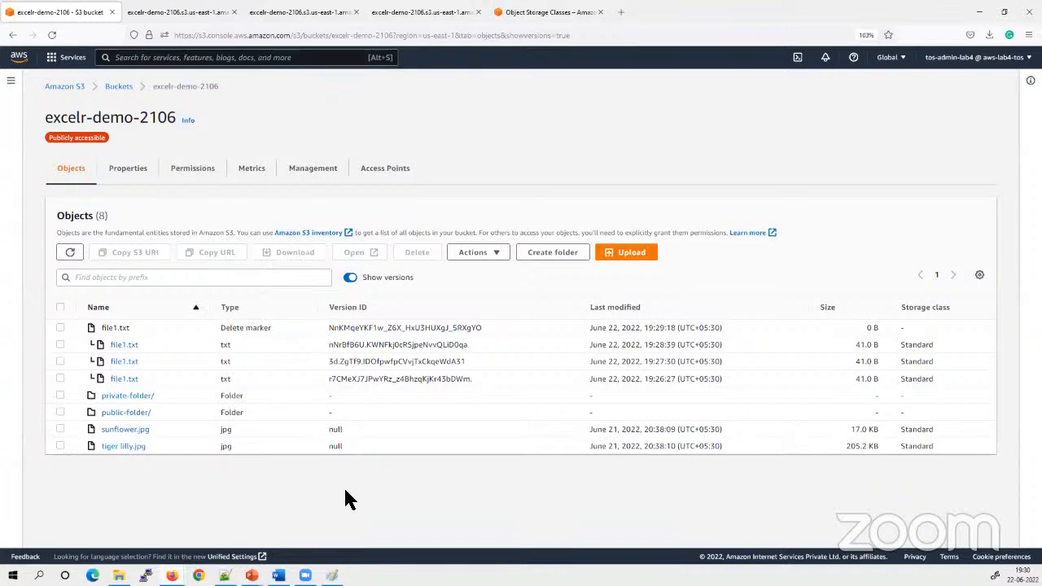
{"action": "left_click", "coordinate": [60, 327]}
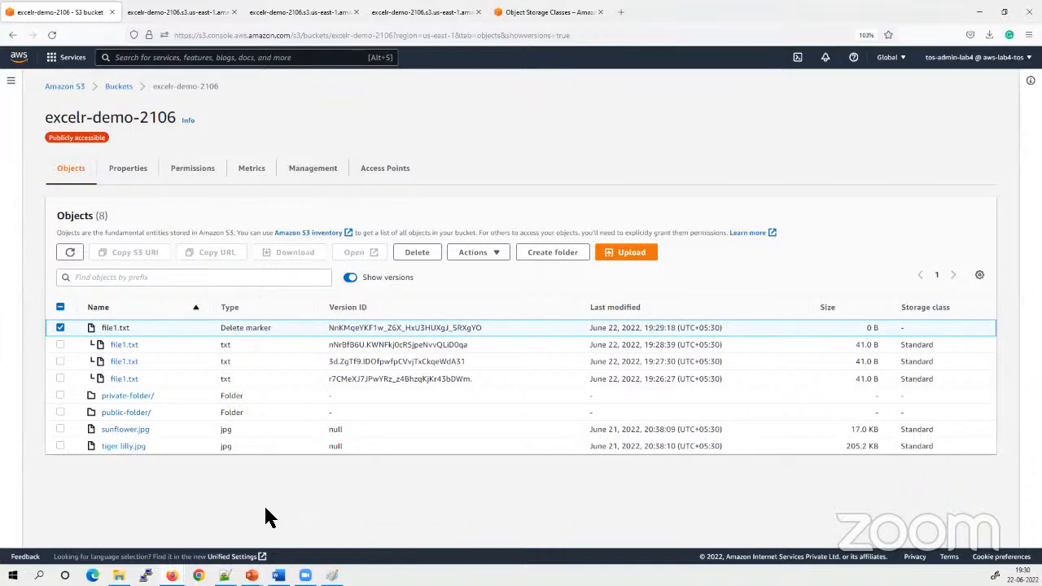
{"action": "left_click", "coordinate": [59, 328]}
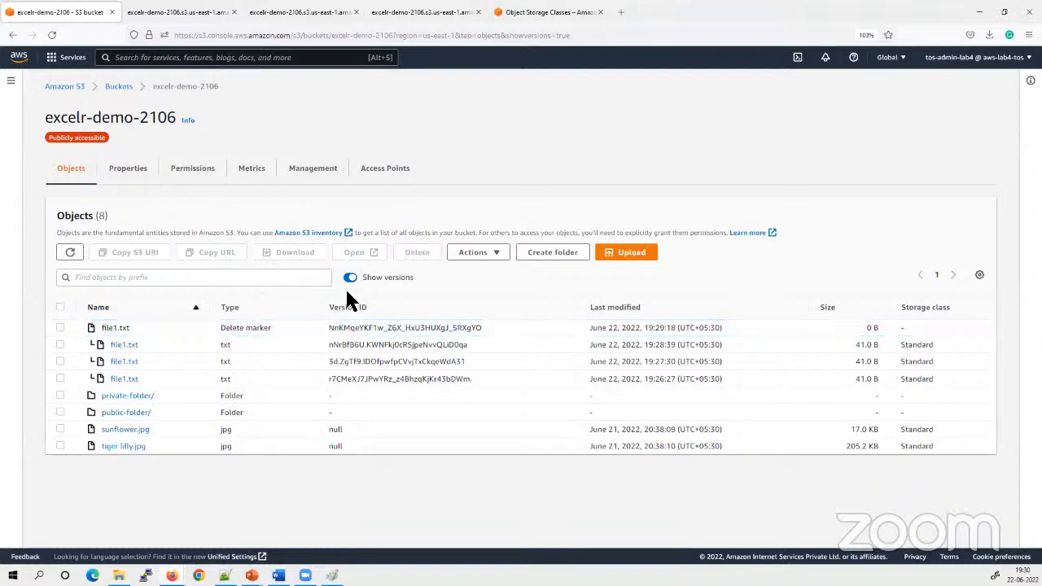
{"action": "left_click", "coordinate": [350, 279]}
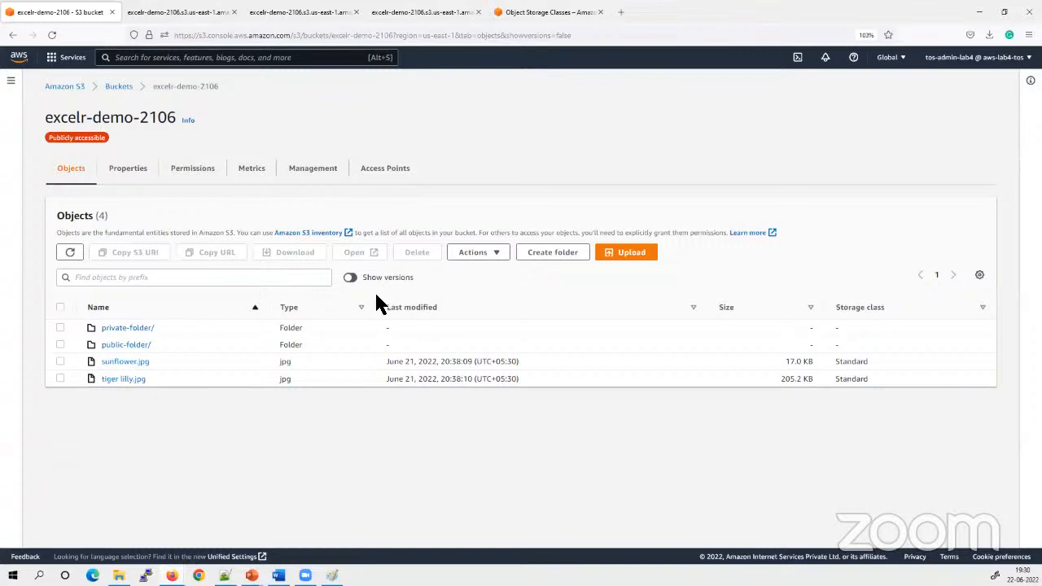
{"action": "left_click", "coordinate": [351, 278]}
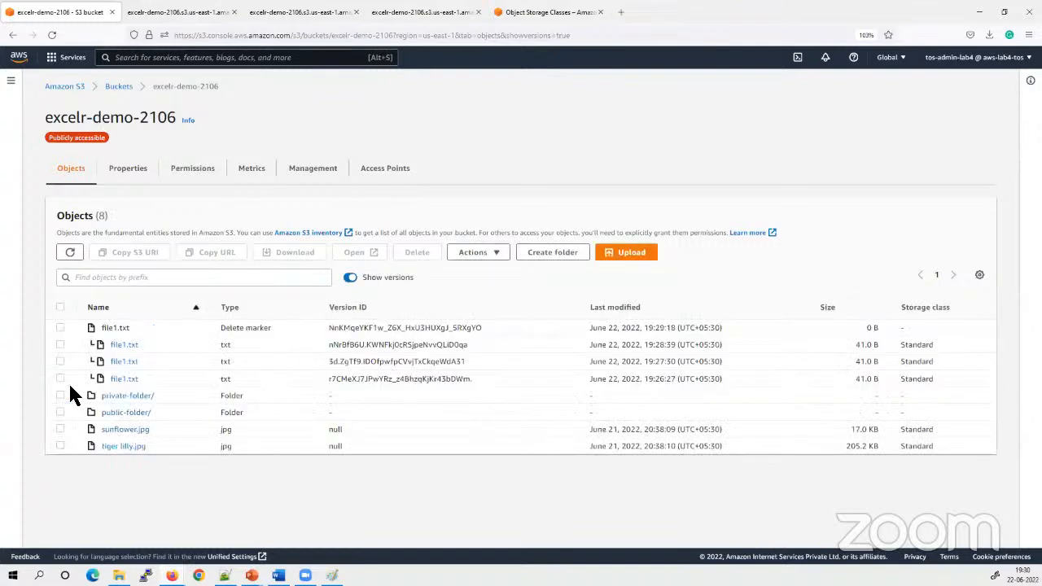
Permanently delete the file1.txt delete marker, confirming with "permanently delete", and return to the bucket's object list
{"action": "left_click_drag", "start_coordinate": [272, 328], "coordinate": [219, 332]}
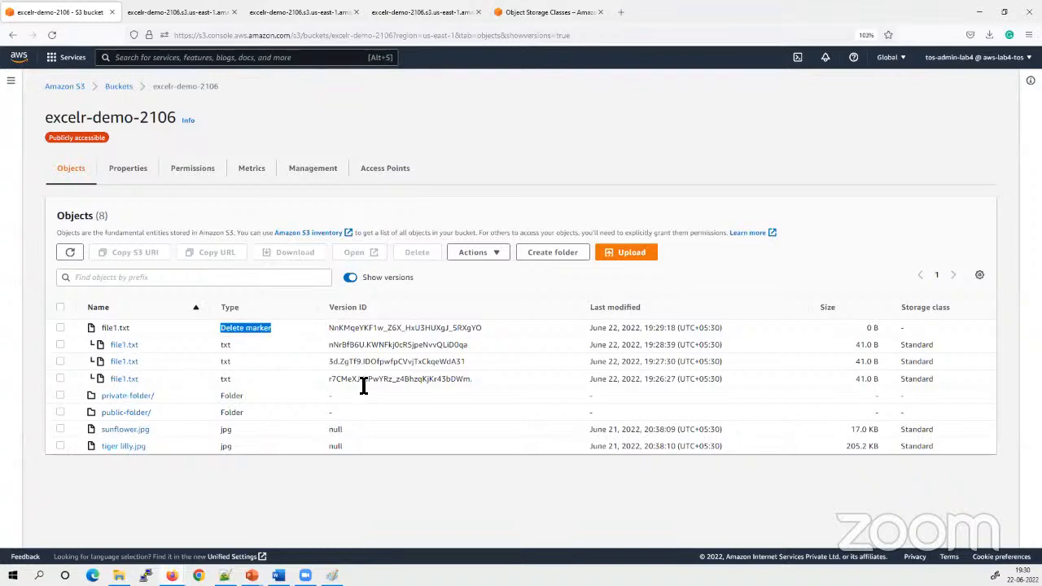
{"action": "left_click", "coordinate": [60, 328]}
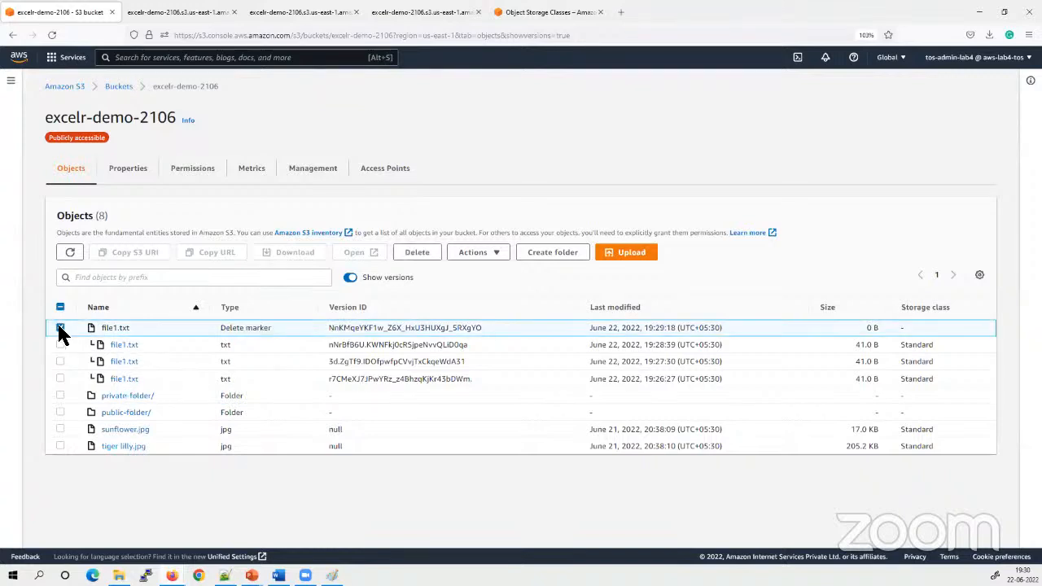
{"action": "left_click", "coordinate": [416, 253]}
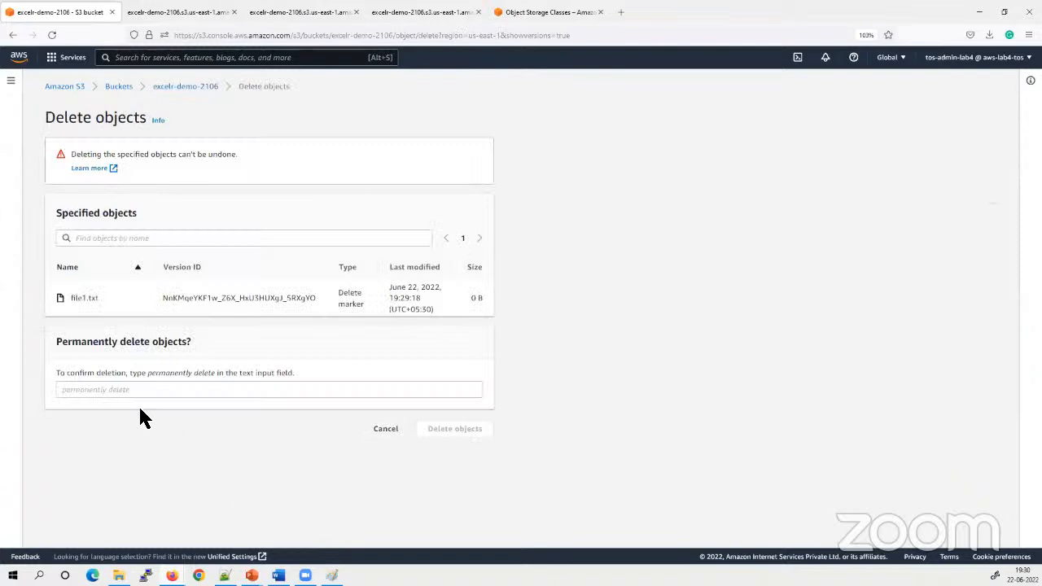
{"action": "left_click_drag", "start_coordinate": [213, 373], "coordinate": [147, 374]}
{"action": "key", "text": "ctrl+c"}
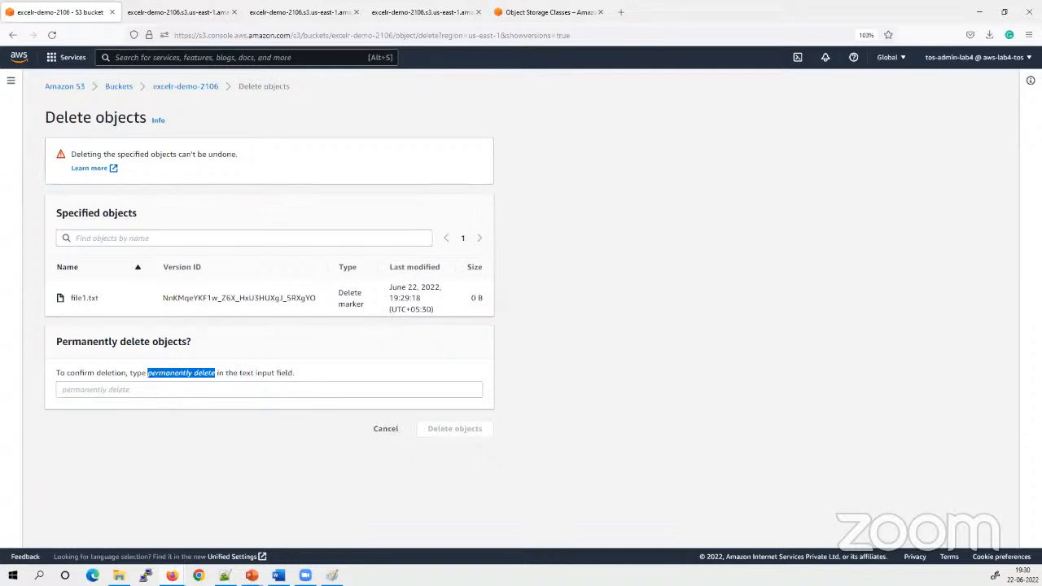
{"action": "left_click", "coordinate": [140, 394]}
{"action": "key", "text": "ctrl+v"}
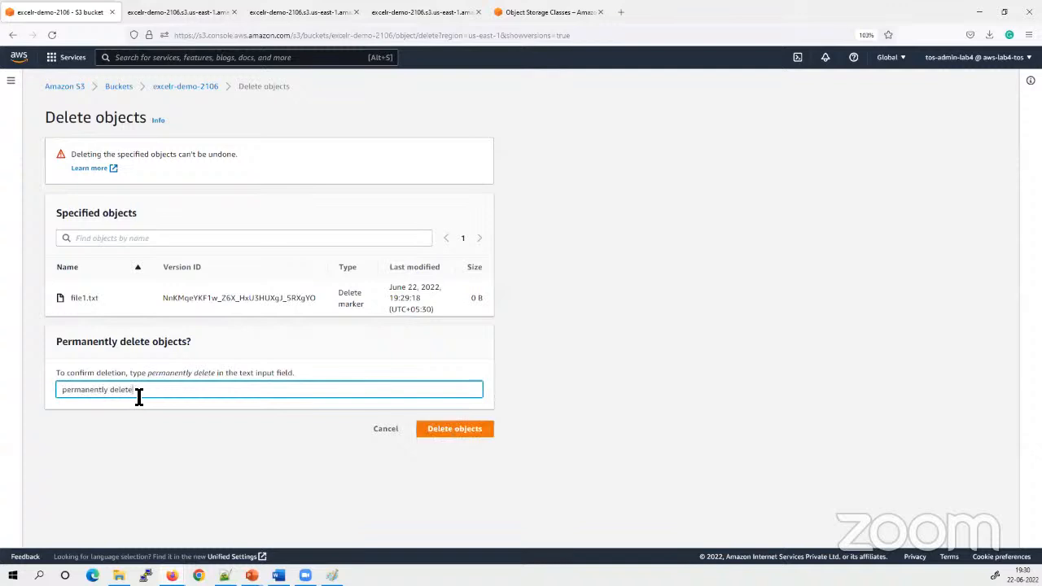
{"action": "left_click", "coordinate": [460, 433]}
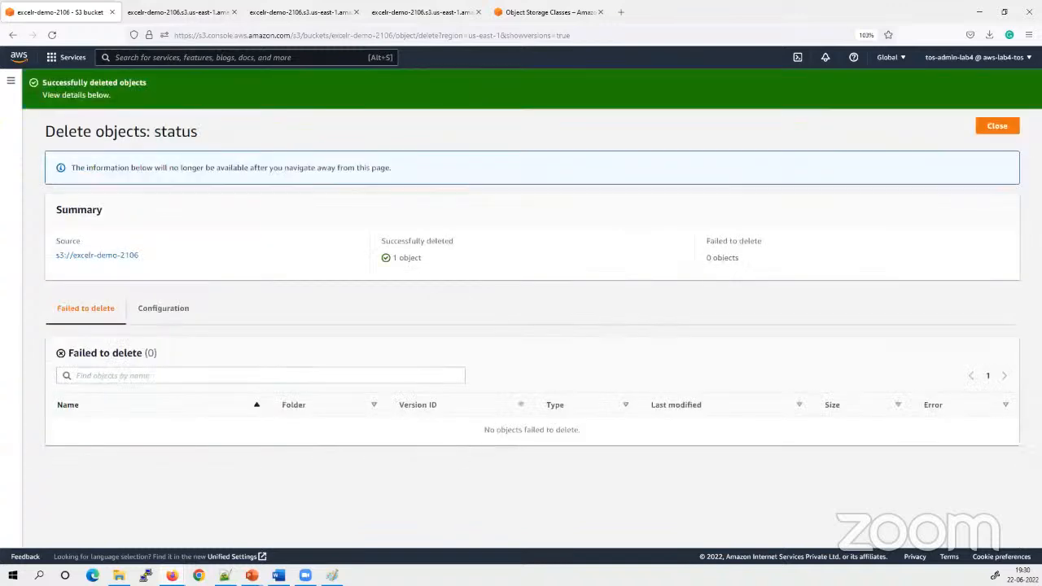
{"action": "left_click", "coordinate": [1002, 129]}
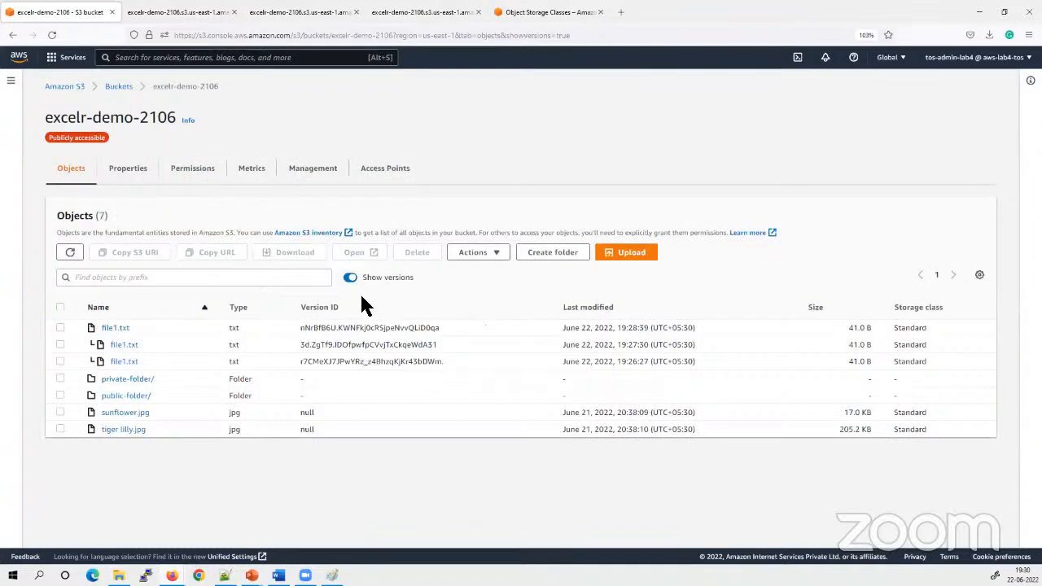
Examine the file1.txt entry in the bucket and compare the object list with versions hidden and shown
{"action": "left_click", "coordinate": [350, 278]}
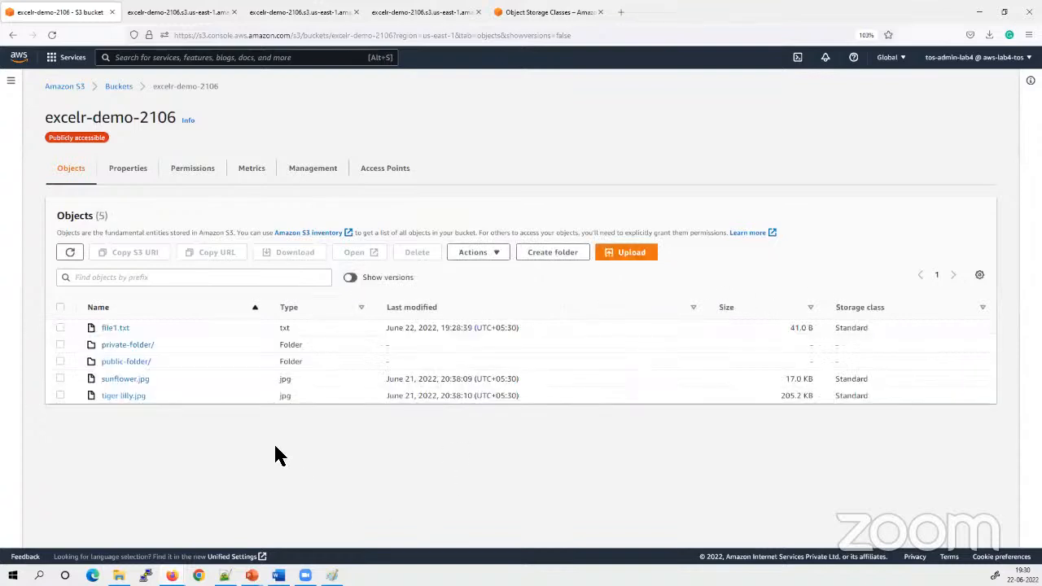
{"action": "left_click_drag", "start_coordinate": [153, 327], "coordinate": [88, 332]}
{"action": "left_click", "coordinate": [202, 469]}
{"action": "left_click", "coordinate": [58, 328]}
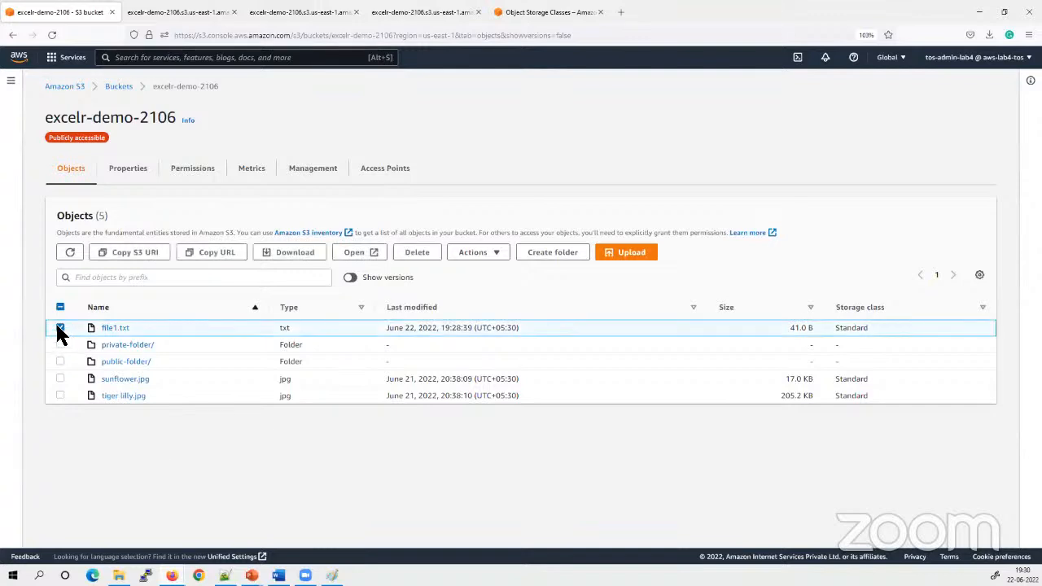
{"action": "left_click", "coordinate": [59, 328]}
{"action": "left_click", "coordinate": [350, 277]}
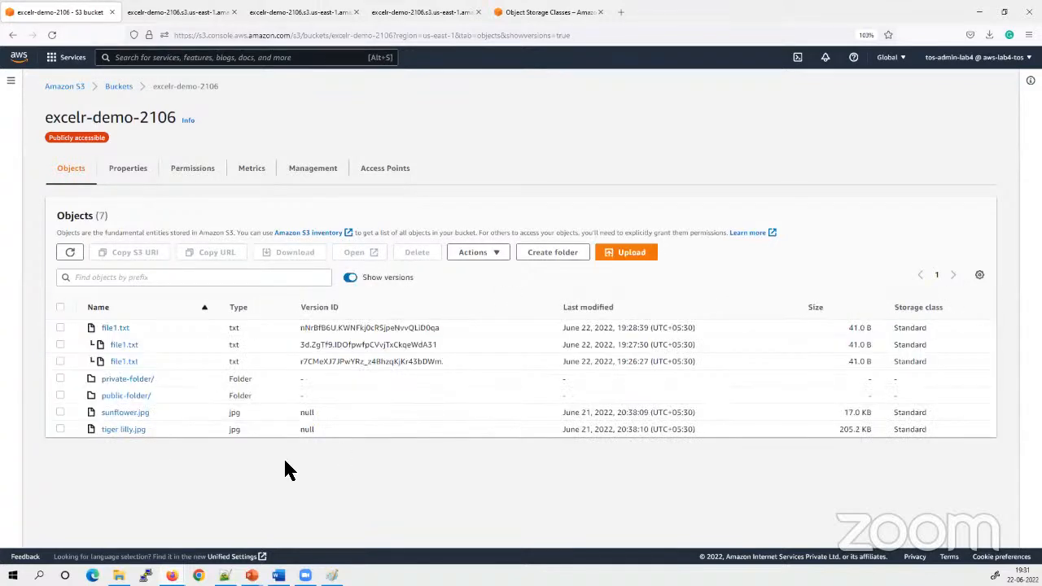
{"action": "left_click", "coordinate": [60, 328]}
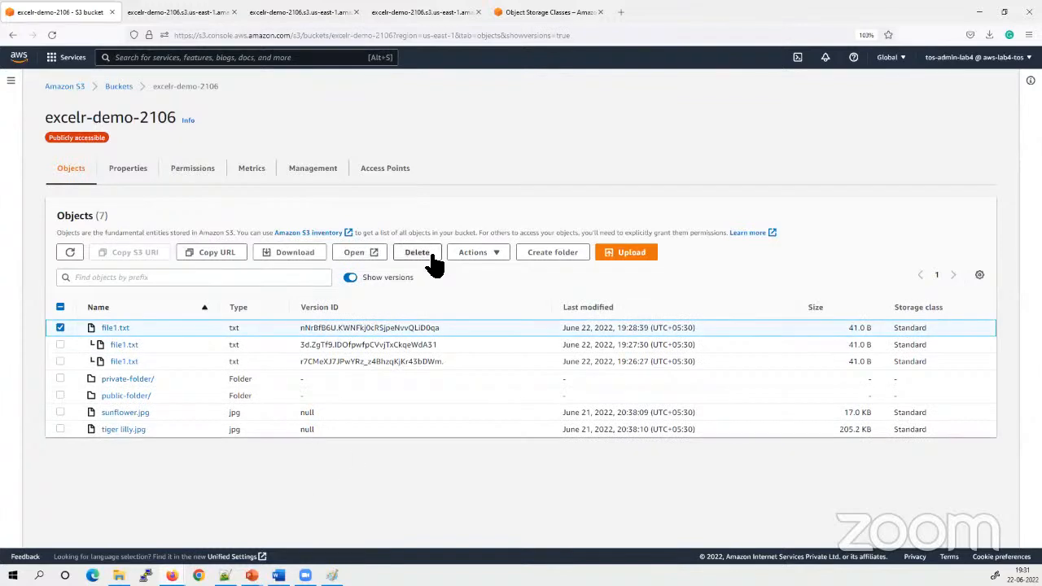
{"action": "left_click", "coordinate": [354, 282]}
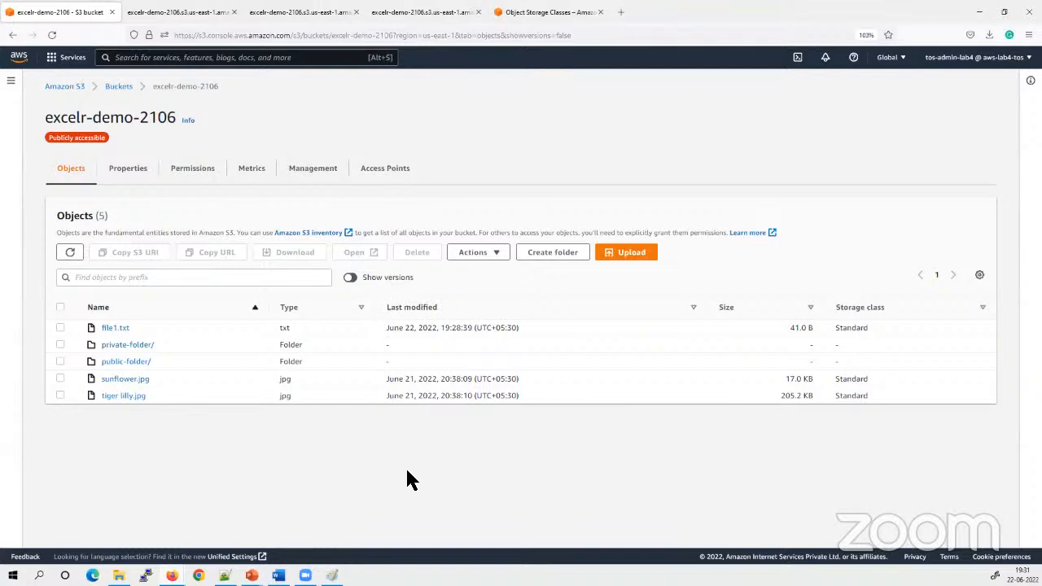
{"action": "left_click", "coordinate": [355, 277]}
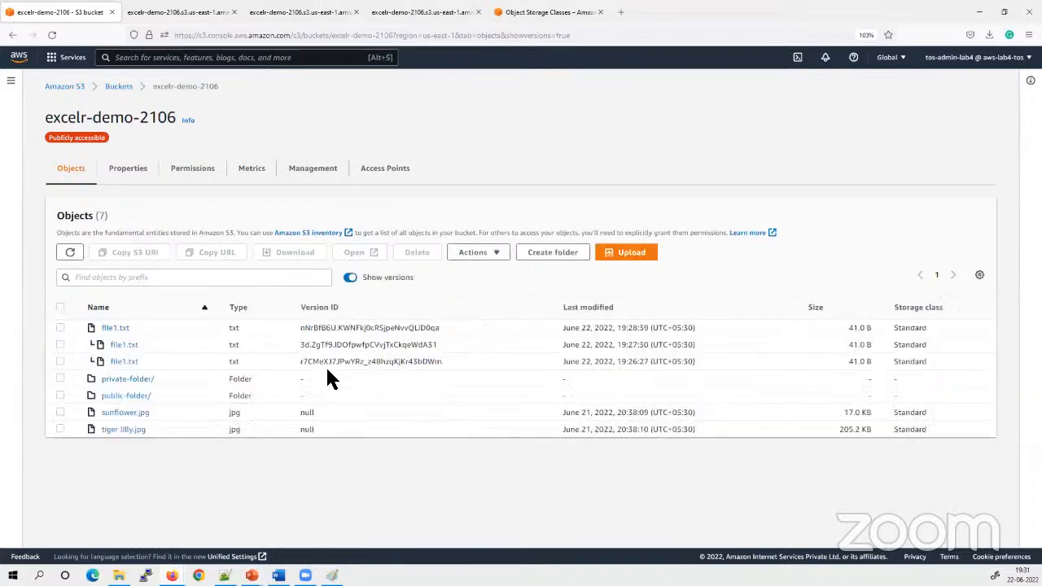
Permanently delete the newest file1.txt version, confirming with "permanently delete", and close the deletion status page
{"action": "left_click", "coordinate": [60, 327]}
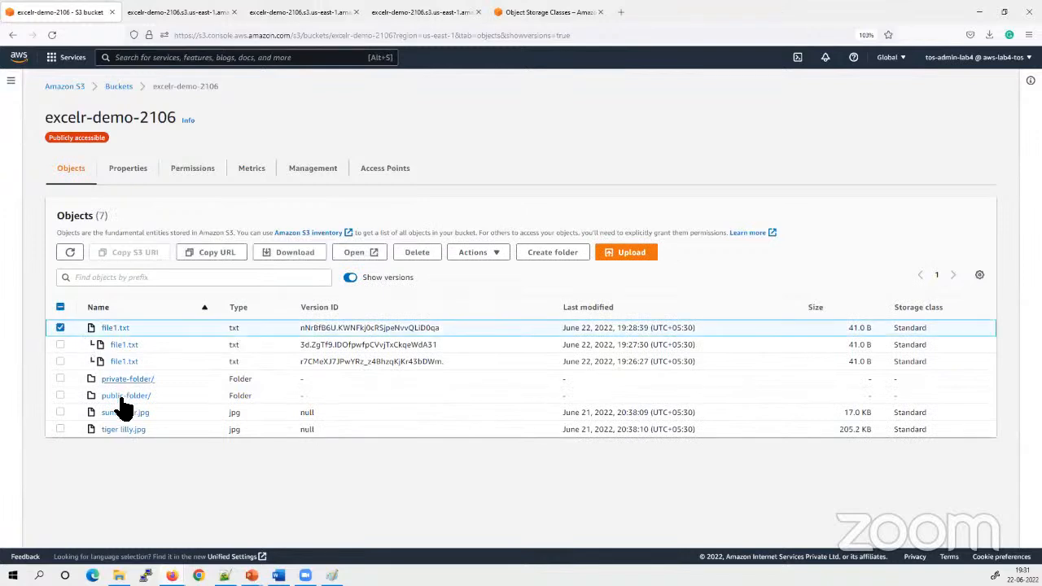
{"action": "left_click", "coordinate": [417, 255]}
{"action": "left_click", "coordinate": [197, 390]}
{"action": "key", "text": "ctrl+v"}
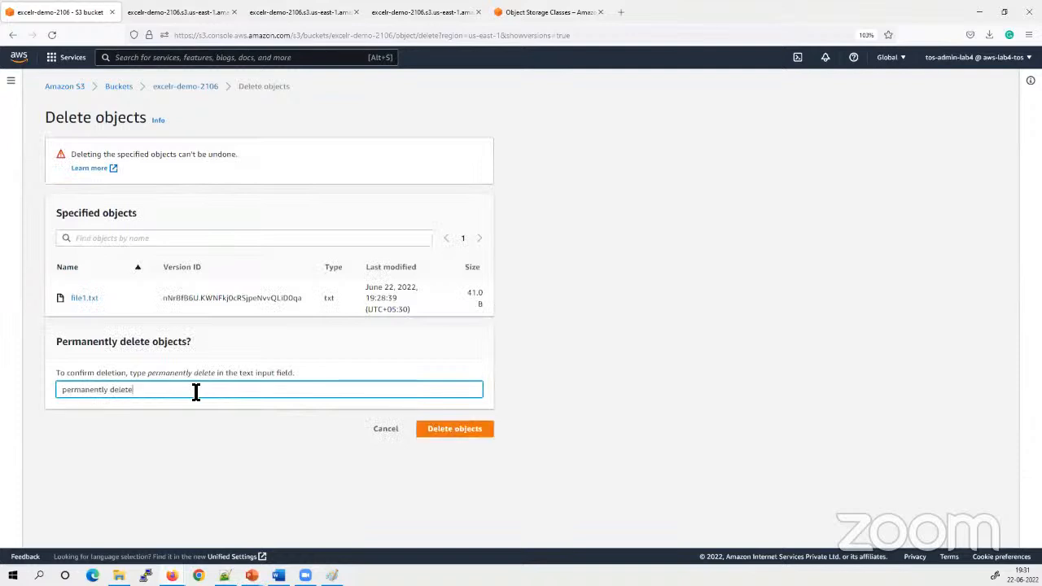
{"action": "left_click", "coordinate": [442, 430]}
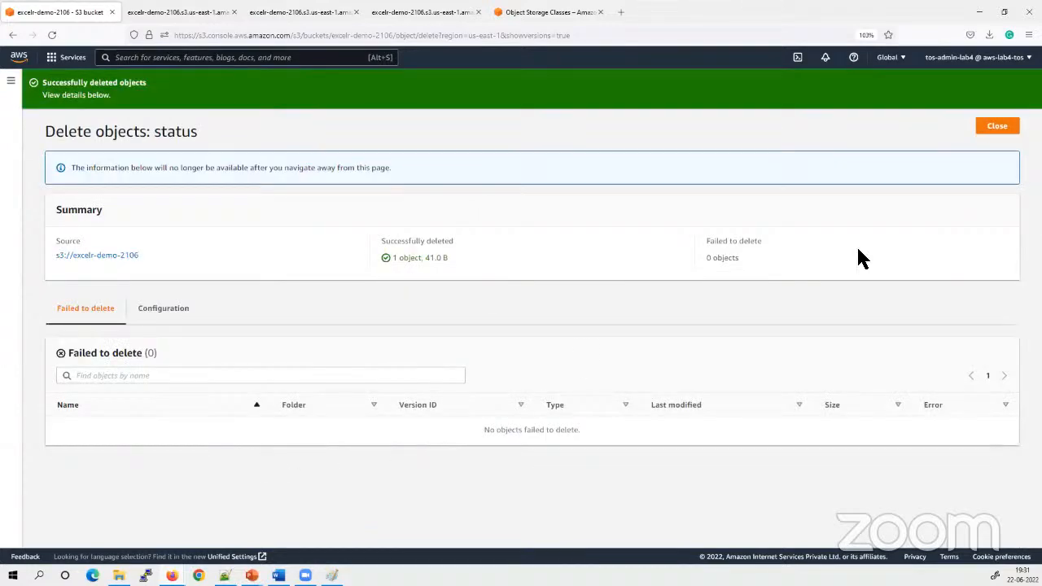
{"action": "left_click", "coordinate": [994, 128]}
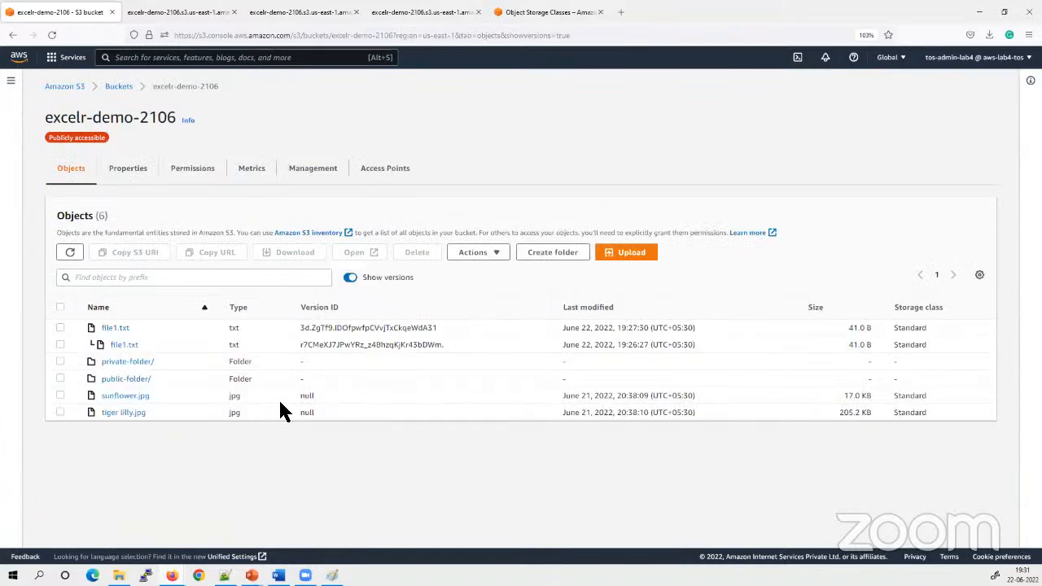
Hide object versions, open the current file1.txt to read its text, and close its tab
{"action": "left_click", "coordinate": [349, 277]}
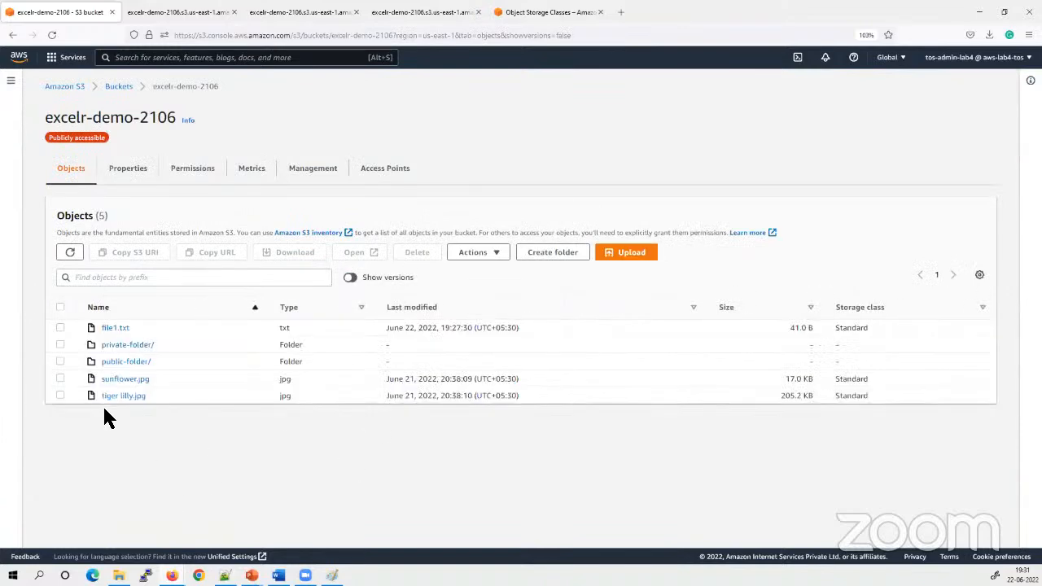
{"action": "left_click", "coordinate": [60, 327]}
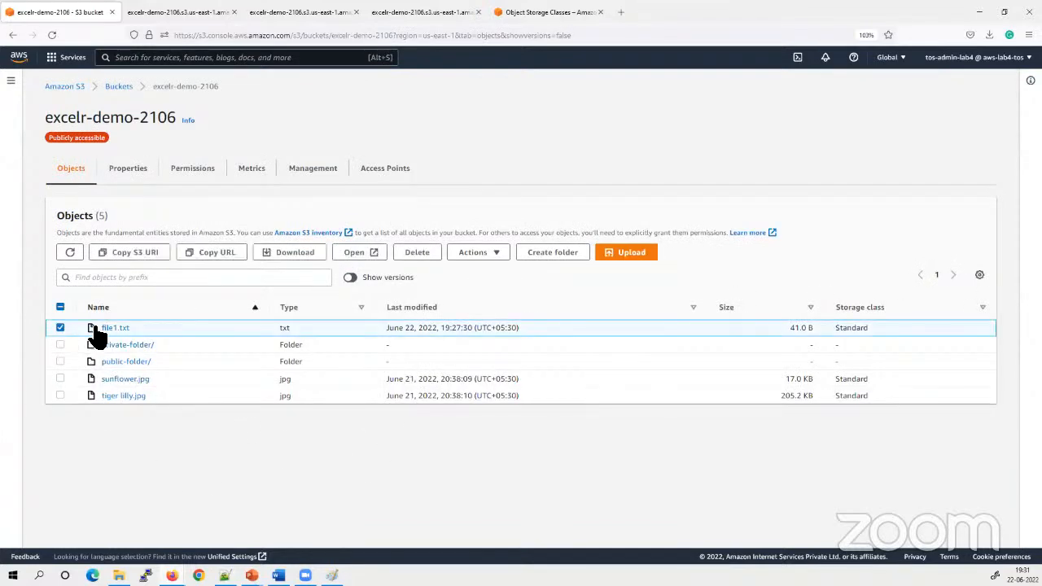
{"action": "left_click", "coordinate": [113, 327]}
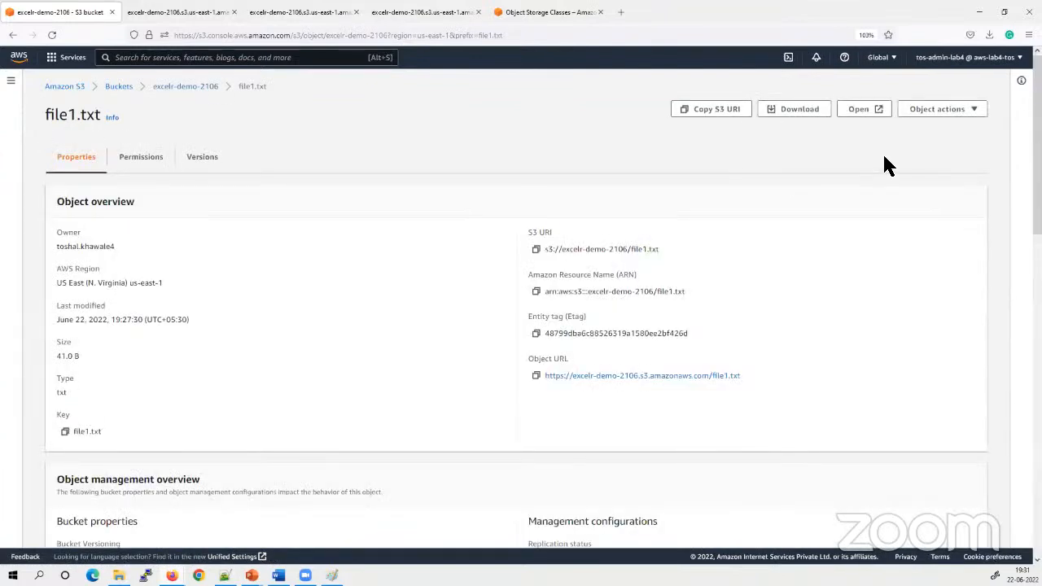
{"action": "left_click", "coordinate": [853, 109]}
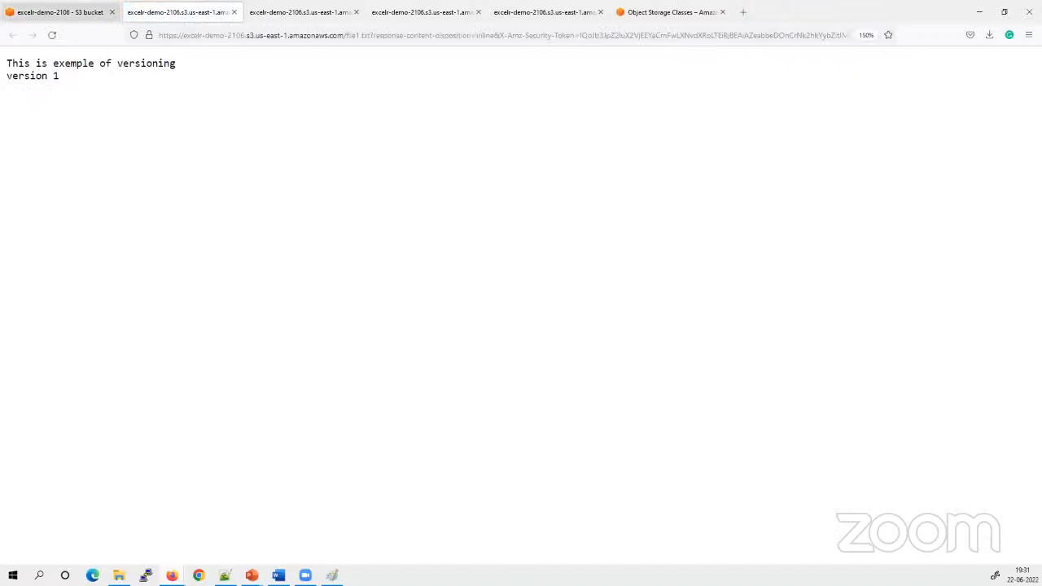
{"action": "left_click", "coordinate": [62, 12]}
{"action": "left_click", "coordinate": [207, 12]}
{"action": "left_click", "coordinate": [234, 12]}
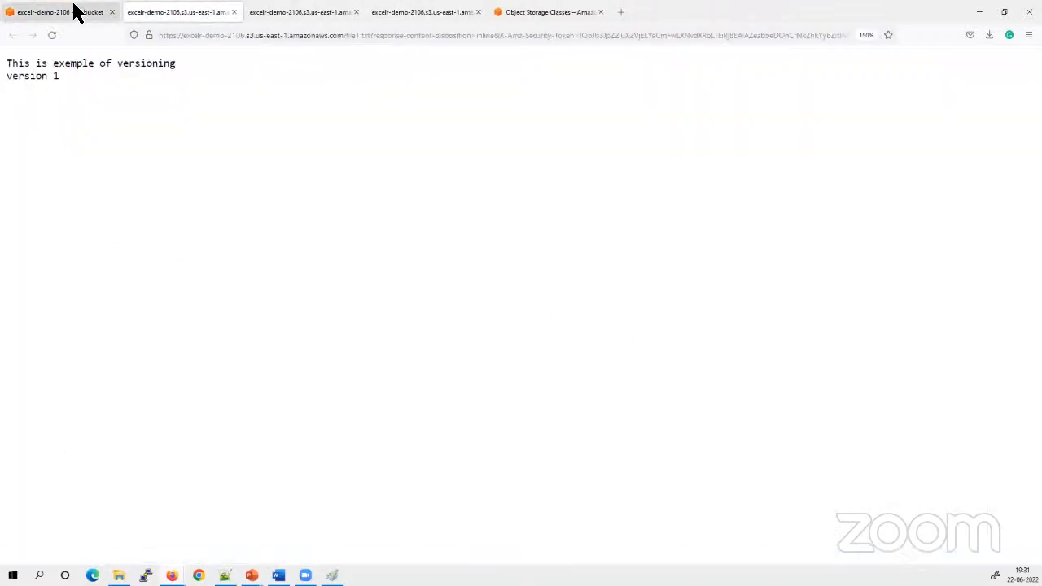
{"action": "left_click", "coordinate": [73, 11]}
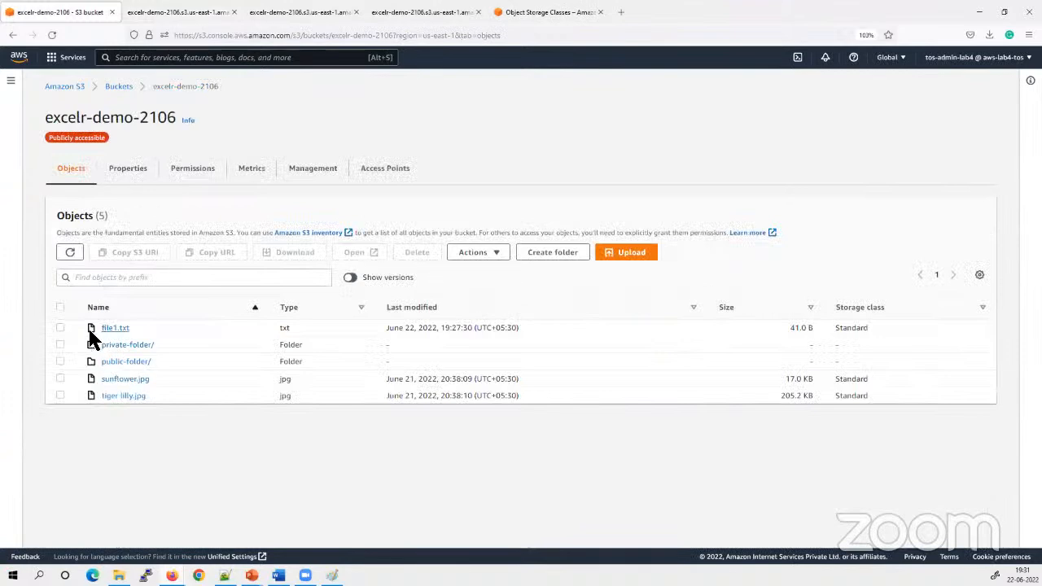
Show object versions, open the older file1.txt version to read its text, and deselect it back in the bucket
{"action": "left_click", "coordinate": [351, 277]}
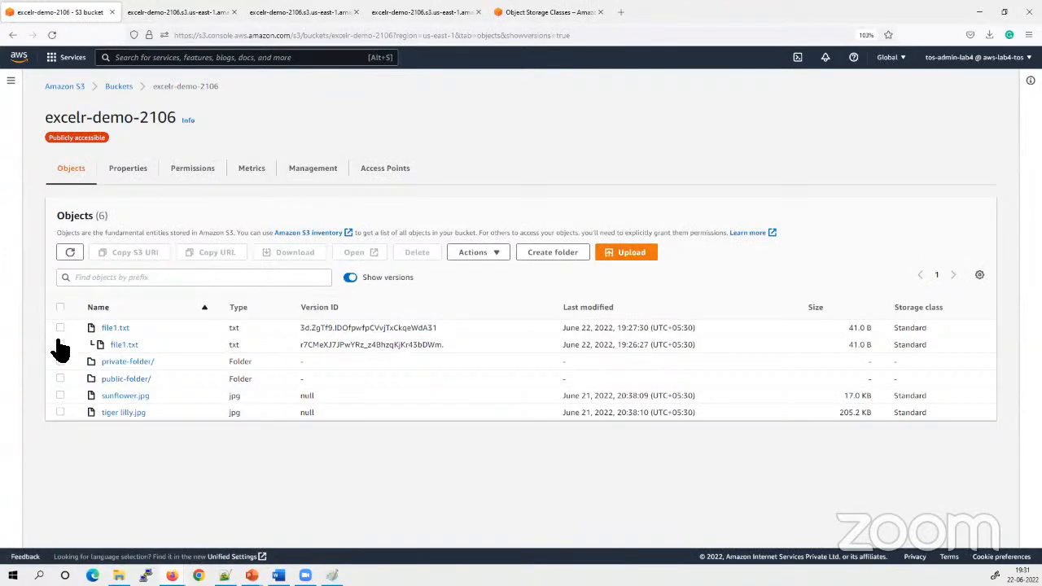
{"action": "left_click", "coordinate": [61, 344]}
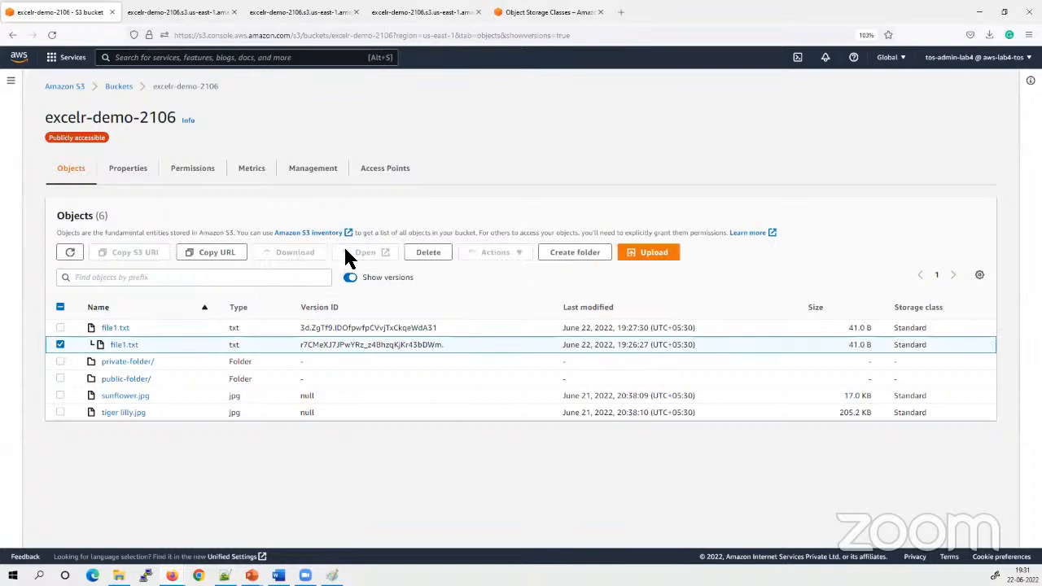
{"action": "left_click", "coordinate": [354, 252]}
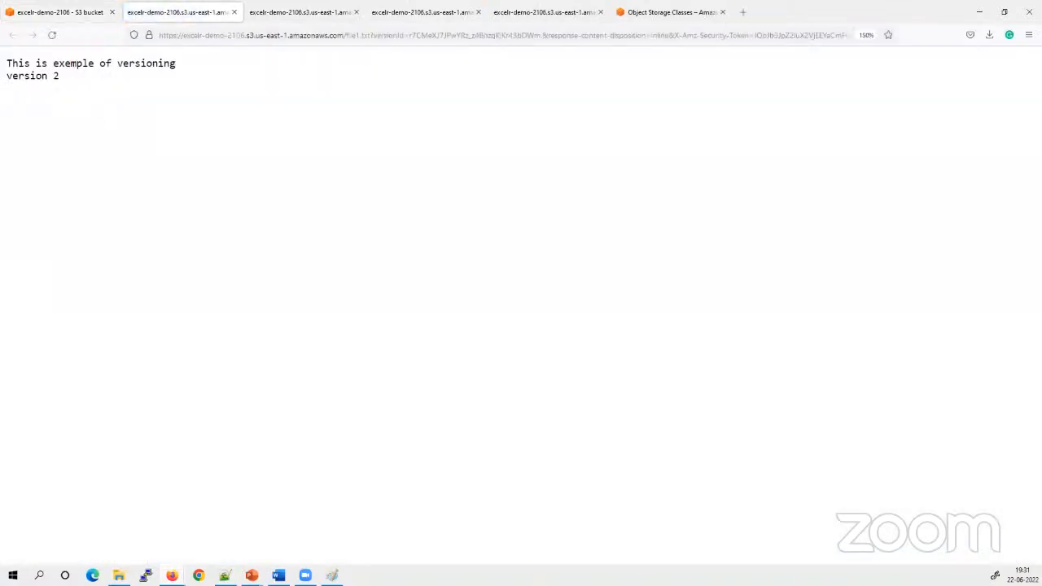
{"action": "left_click", "coordinate": [61, 12]}
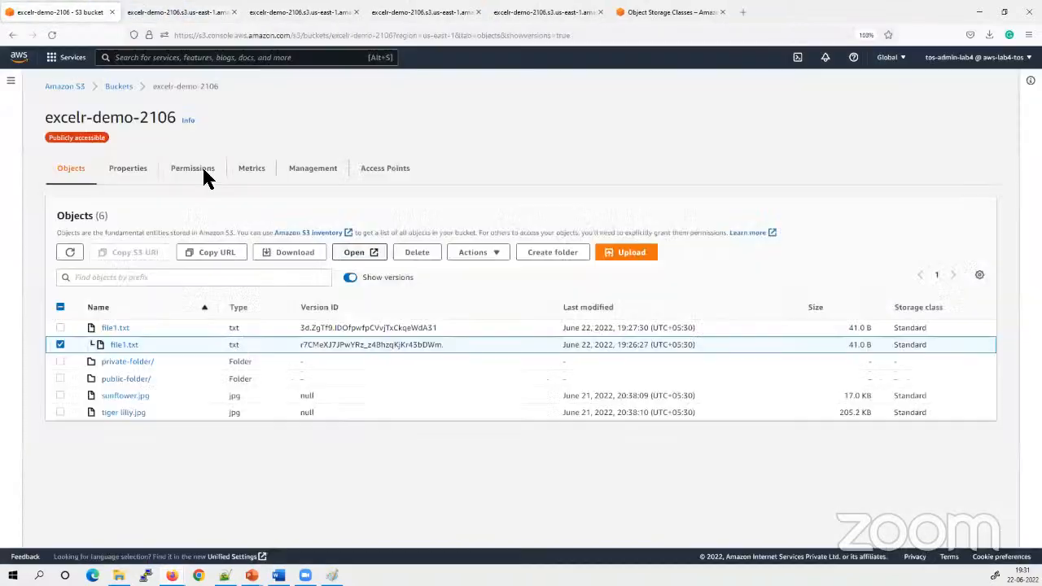
{"action": "left_click", "coordinate": [58, 344]}
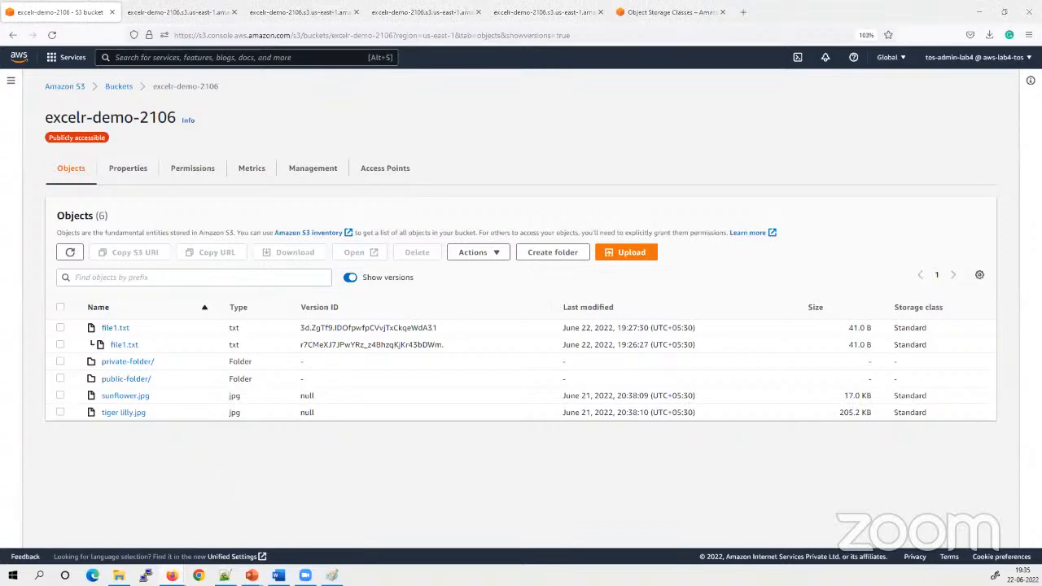
Switch to the PowerPoint slide show and advance from the Versioning slide to the Server Access Logs slide
{"action": "key", "text": "alt+Tab"}
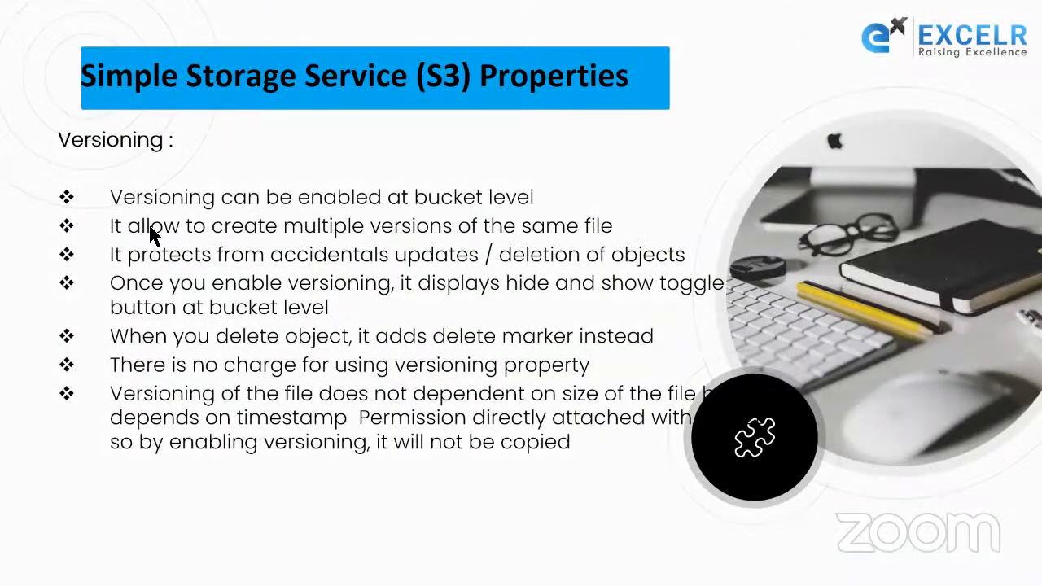
{"action": "left_click", "coordinate": [119, 145]}
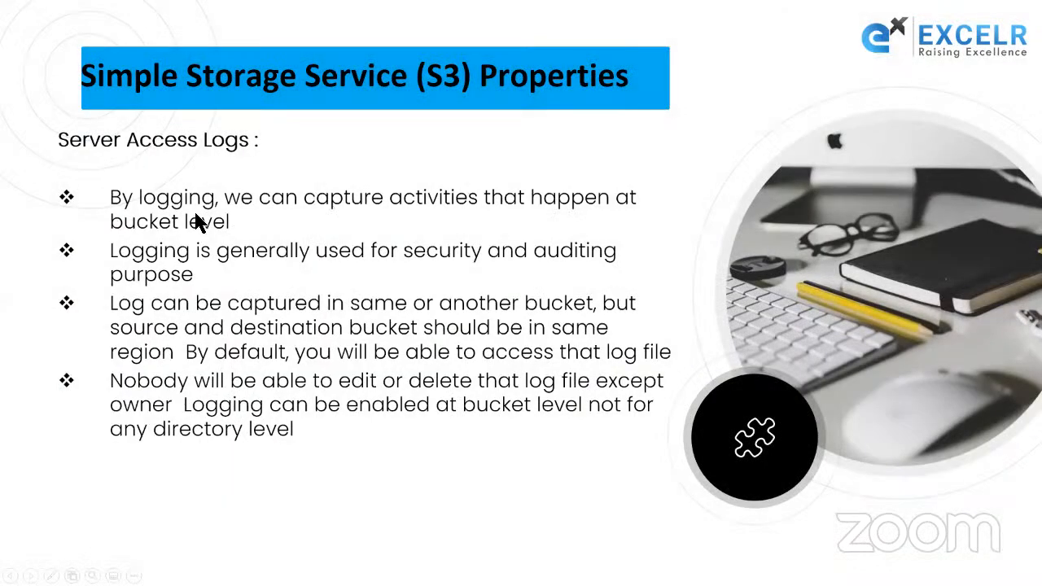
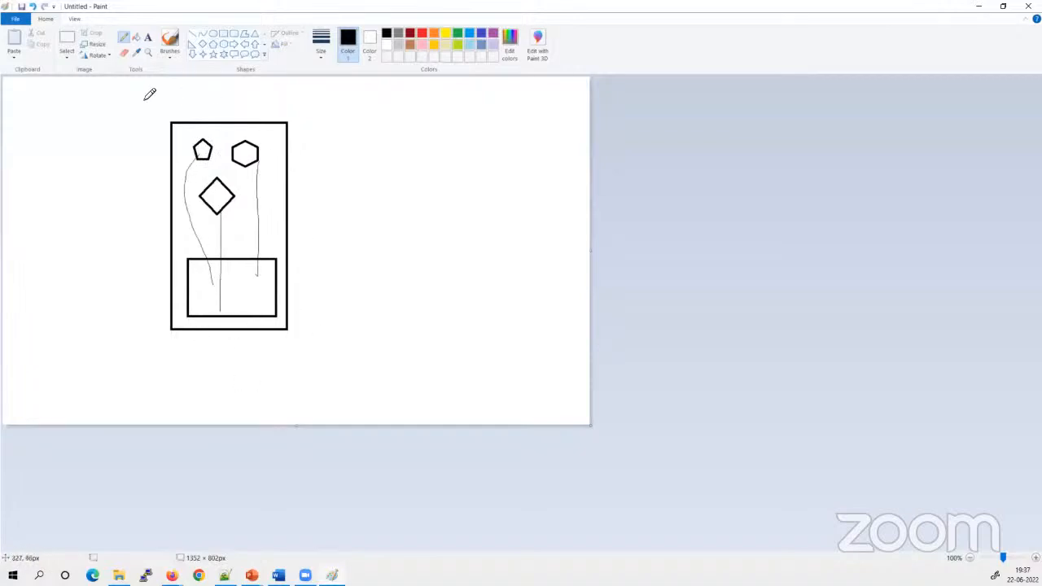
Draw a freehand outline around the black bucket diagram and three arrows from outside pointing into its lower inner box
{"action": "mouse_move", "coordinate": [125, 96]}
{"action": "left_mouse_down"}
{"action": "mouse_move", "coordinate": [269, 92]}
{"action": "mouse_move", "coordinate": [316, 277]}
{"action": "mouse_move", "coordinate": [165, 355]}
{"action": "mouse_move", "coordinate": [159, 65]}
{"action": "left_mouse_up"}
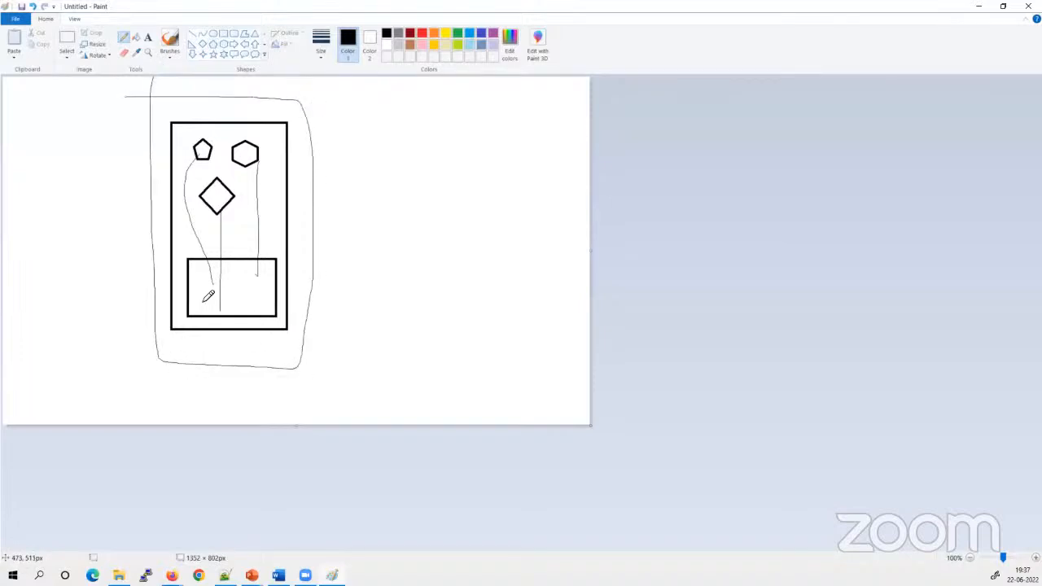
{"action": "mouse_move", "coordinate": [118, 324]}
{"action": "left_mouse_down"}
{"action": "mouse_move", "coordinate": [201, 290]}
{"action": "mouse_move", "coordinate": [204, 297]}
{"action": "left_mouse_up"}
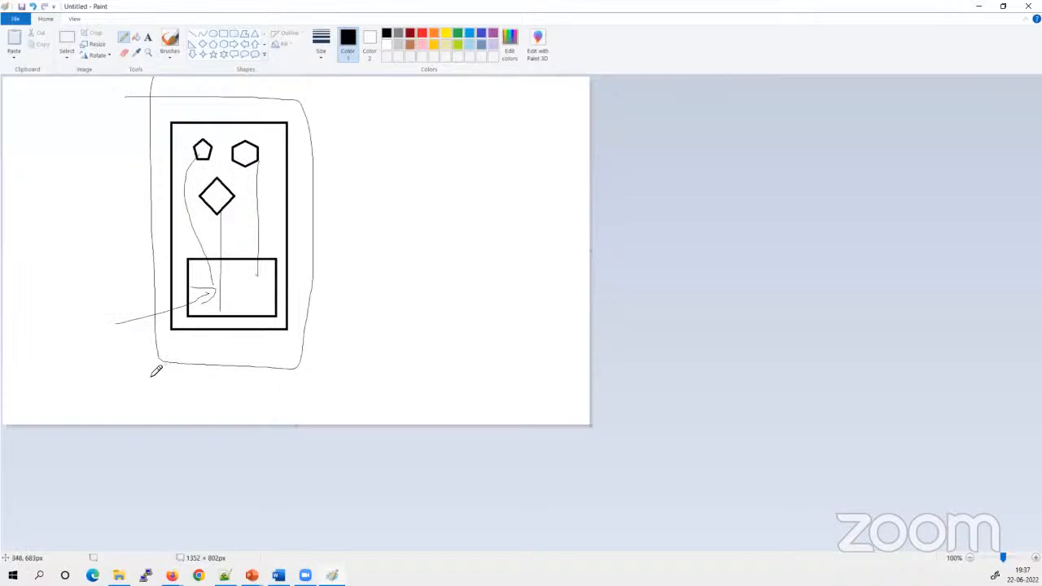
{"action": "mouse_move", "coordinate": [152, 374]}
{"action": "left_mouse_down"}
{"action": "mouse_move", "coordinate": [263, 294]}
{"action": "mouse_move", "coordinate": [249, 303]}
{"action": "mouse_move", "coordinate": [265, 300]}
{"action": "mouse_move", "coordinate": [257, 306]}
{"action": "mouse_move", "coordinate": [268, 288]}
{"action": "left_mouse_up"}
{"action": "mouse_move", "coordinate": [377, 317]}
{"action": "left_mouse_down"}
{"action": "mouse_move", "coordinate": [253, 282]}
{"action": "mouse_move", "coordinate": [242, 293]}
{"action": "left_mouse_up"}
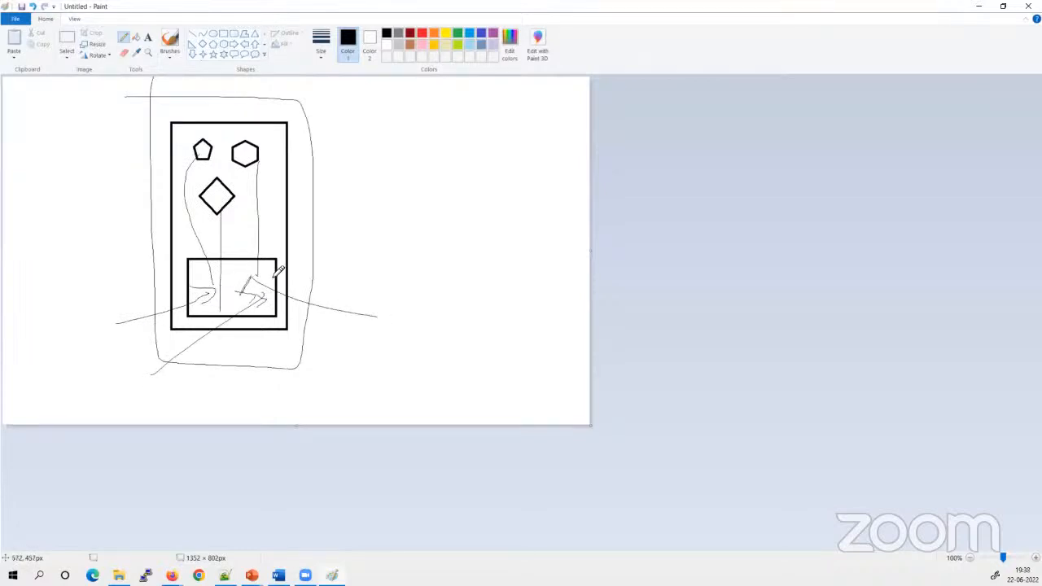
In red, draw curved loop lines between the inner box and the diamond's area, and handwrite an underlined LOOP with an "Inc" note beneath
{"action": "left_click", "coordinate": [422, 34]}
{"action": "mouse_move", "coordinate": [210, 290]}
{"action": "left_mouse_down"}
{"action": "mouse_move", "coordinate": [168, 287]}
{"action": "mouse_move", "coordinate": [210, 172]}
{"action": "mouse_move", "coordinate": [264, 186]}
{"action": "mouse_move", "coordinate": [280, 278]}
{"action": "left_mouse_up"}
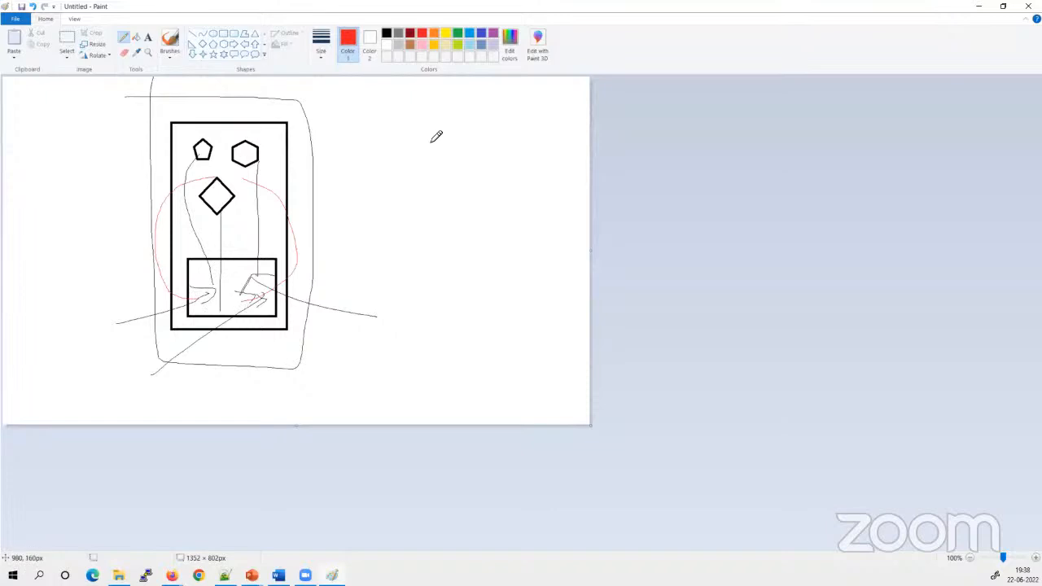
{"action": "mouse_move", "coordinate": [404, 108]}
{"action": "left_mouse_down"}
{"action": "mouse_move", "coordinate": [426, 119]}
{"action": "mouse_move", "coordinate": [470, 98]}
{"action": "mouse_move", "coordinate": [495, 120]}
{"action": "mouse_move", "coordinate": [494, 111]}
{"action": "left_mouse_up"}
{"action": "left_click_drag", "start_coordinate": [404, 150], "coordinate": [565, 124]}
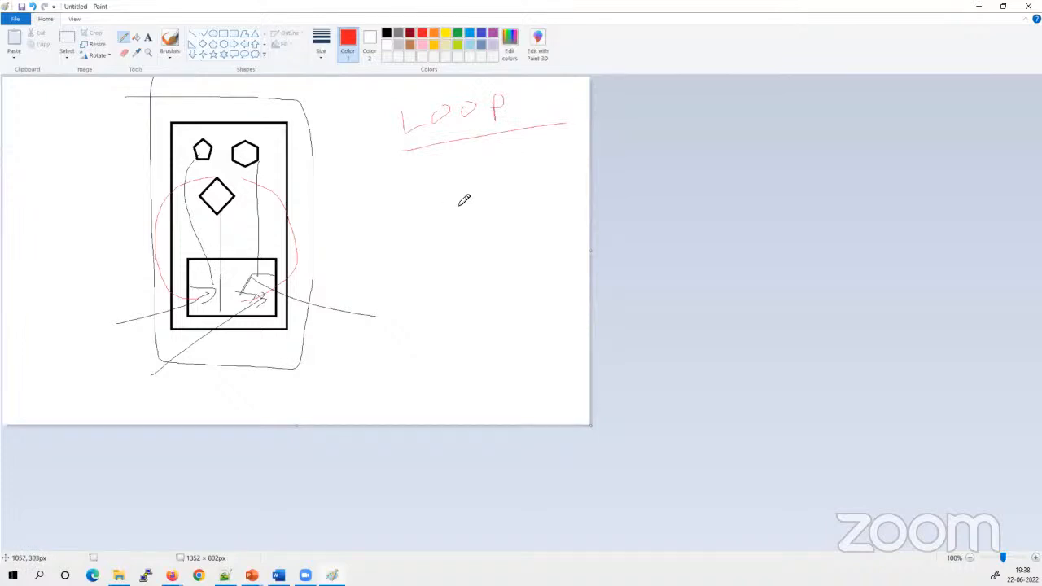
{"action": "mouse_move", "coordinate": [435, 163]}
{"action": "left_mouse_down"}
{"action": "mouse_move", "coordinate": [448, 160]}
{"action": "mouse_move", "coordinate": [456, 174]}
{"action": "mouse_move", "coordinate": [491, 170]}
{"action": "mouse_move", "coordinate": [449, 200]}
{"action": "left_mouse_up"}
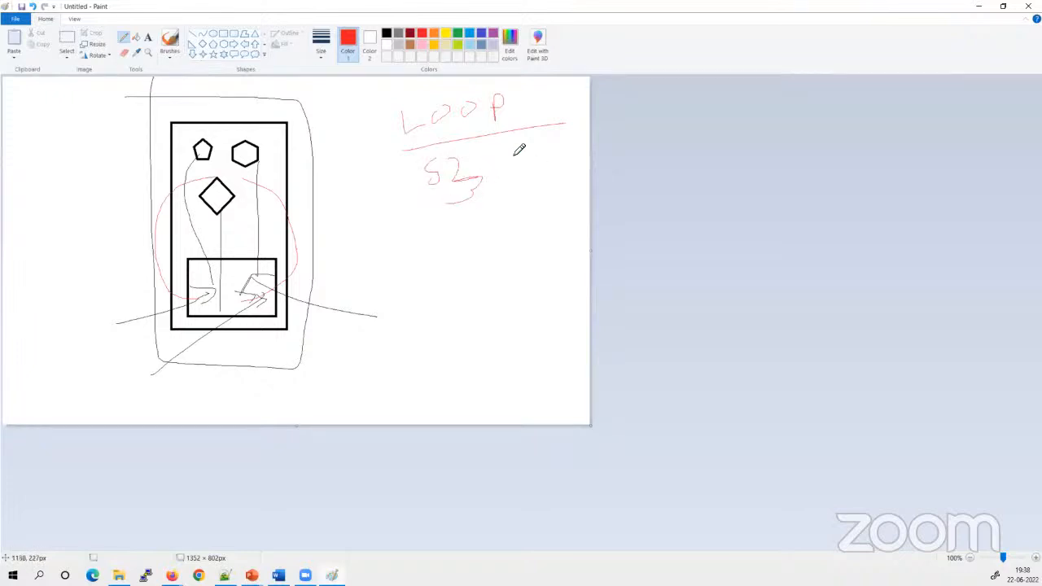
{"action": "mouse_move", "coordinate": [511, 148]}
{"action": "left_mouse_down"}
{"action": "mouse_move", "coordinate": [495, 158]}
{"action": "mouse_move", "coordinate": [561, 163]}
{"action": "left_mouse_up"}
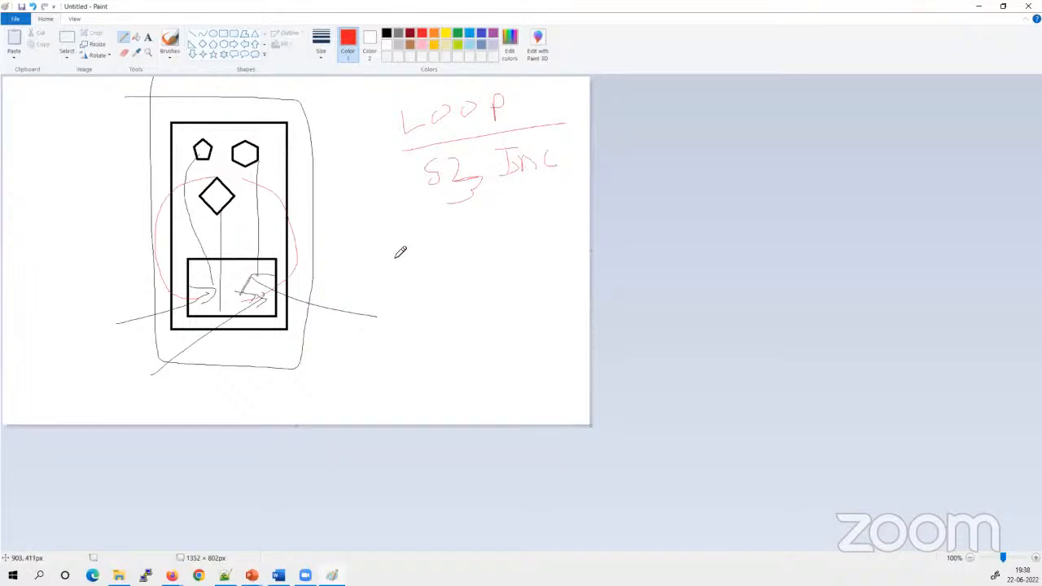
Draw a red rectangle about 335 × 359 px beside the bucket diagram and connect the hexagon, diamond and pentagon to it with pencil lines
{"action": "left_click", "coordinate": [223, 34]}
{"action": "left_click_drag", "start_coordinate": [381, 229], "coordinate": [526, 383]}
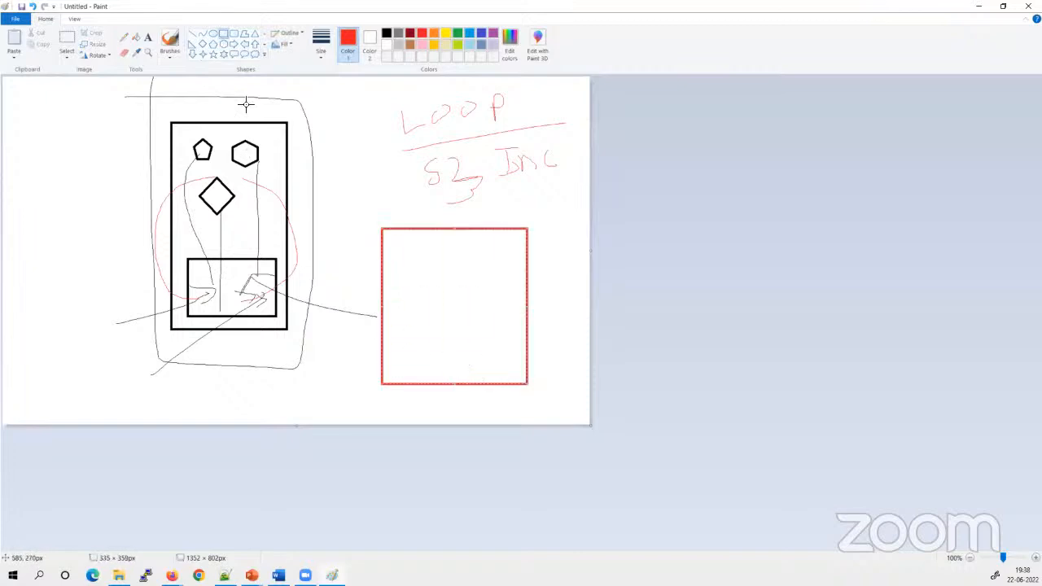
{"action": "left_click", "coordinate": [124, 37]}
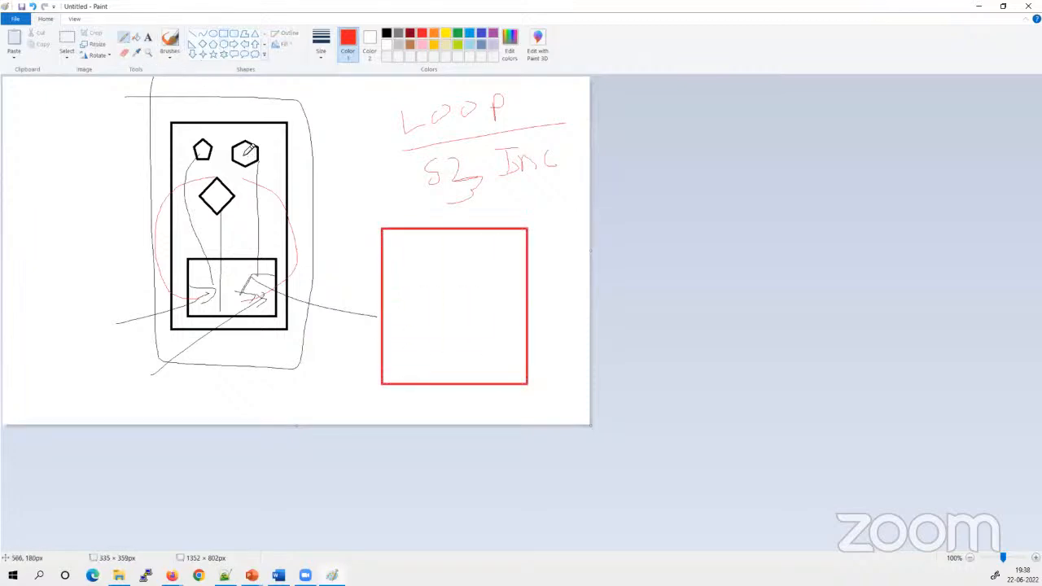
{"action": "left_click_drag", "start_coordinate": [258, 159], "coordinate": [407, 262]}
{"action": "mouse_move", "coordinate": [215, 180]}
{"action": "left_mouse_down"}
{"action": "mouse_move", "coordinate": [395, 263]}
{"action": "mouse_move", "coordinate": [444, 315]}
{"action": "left_mouse_up"}
{"action": "left_click_drag", "start_coordinate": [204, 148], "coordinate": [417, 327]}
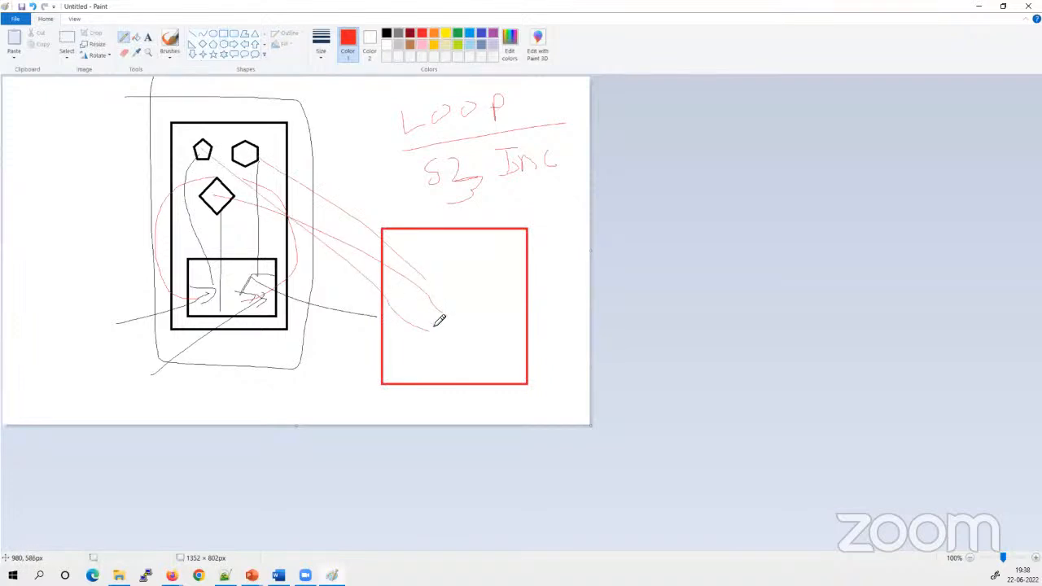
Point an arrow at the red rectangle, label the original diagram S and the rectangle D, and write LOG inside the rectangle
{"action": "mouse_move", "coordinate": [549, 287]}
{"action": "left_mouse_down"}
{"action": "mouse_move", "coordinate": [587, 266]}
{"action": "mouse_move", "coordinate": [575, 287]}
{"action": "left_mouse_up"}
{"action": "left_click_drag", "start_coordinate": [213, 373], "coordinate": [191, 397]}
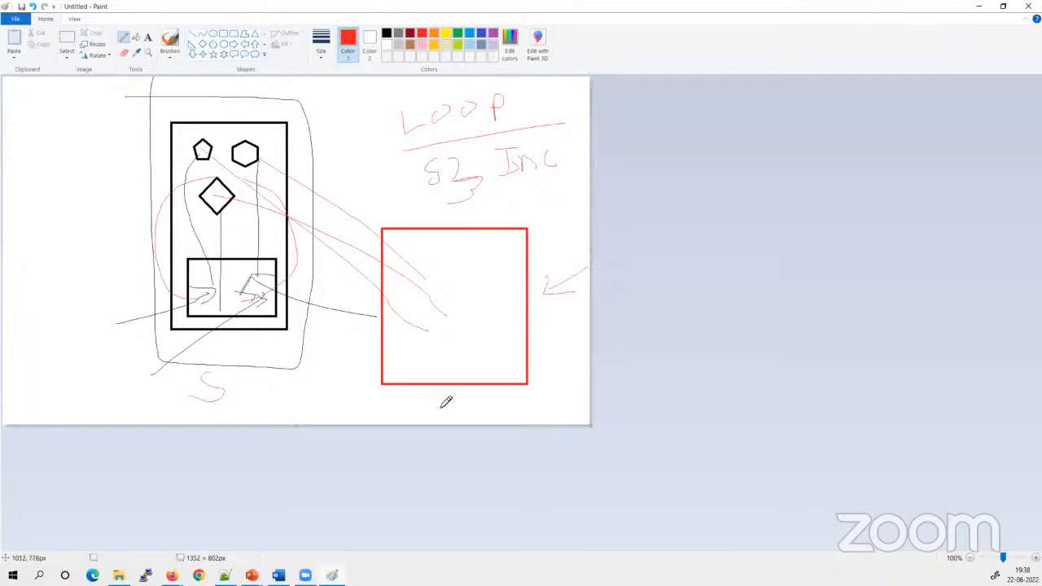
{"action": "mouse_move", "coordinate": [442, 389]}
{"action": "left_mouse_down"}
{"action": "mouse_move", "coordinate": [442, 417]}
{"action": "mouse_move", "coordinate": [479, 400]}
{"action": "mouse_move", "coordinate": [440, 417]}
{"action": "left_mouse_up"}
{"action": "mouse_move", "coordinate": [407, 345]}
{"action": "left_mouse_down"}
{"action": "mouse_move", "coordinate": [432, 353]}
{"action": "mouse_move", "coordinate": [465, 332]}
{"action": "mouse_move", "coordinate": [466, 345]}
{"action": "left_mouse_up"}
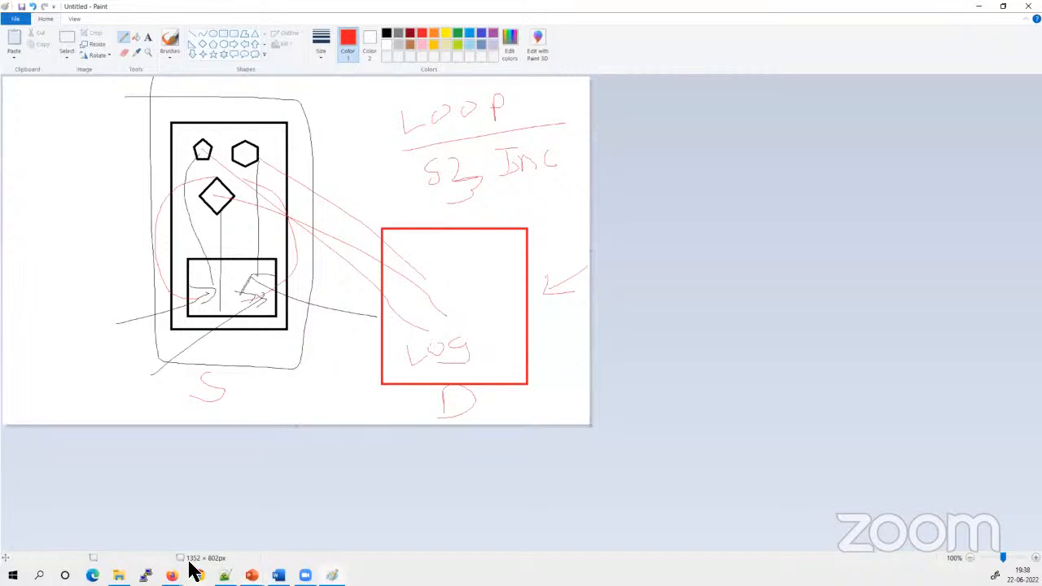
Switch to the S3 console in Firefox and examine the Server access logging section in the excelr-demo-2106 bucket's properties
{"action": "mouse_move", "coordinate": [172, 575]}
{"action": "left_click", "coordinate": [202, 530]}
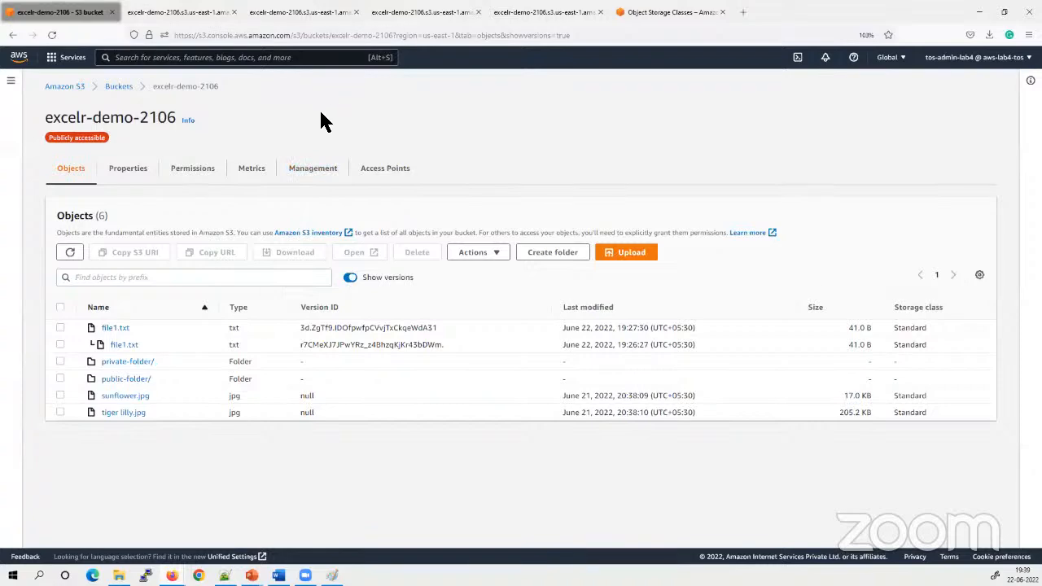
{"action": "left_click", "coordinate": [128, 171]}
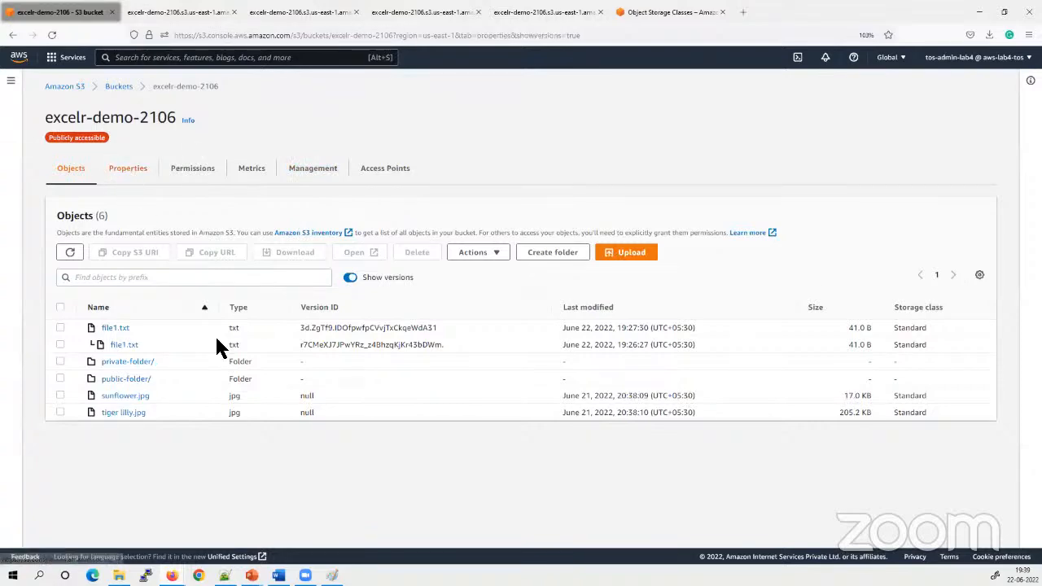
{"action": "scroll", "coordinate": [323, 425], "scroll_direction": "down", "scroll_amount": 4}
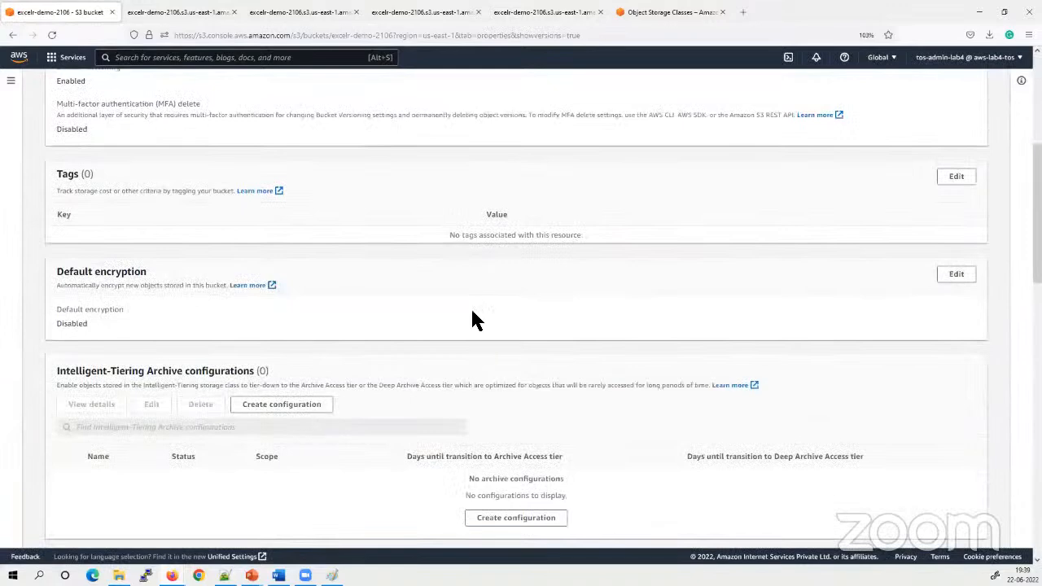
{"action": "scroll", "coordinate": [474, 320], "scroll_direction": "down", "scroll_amount": 2}
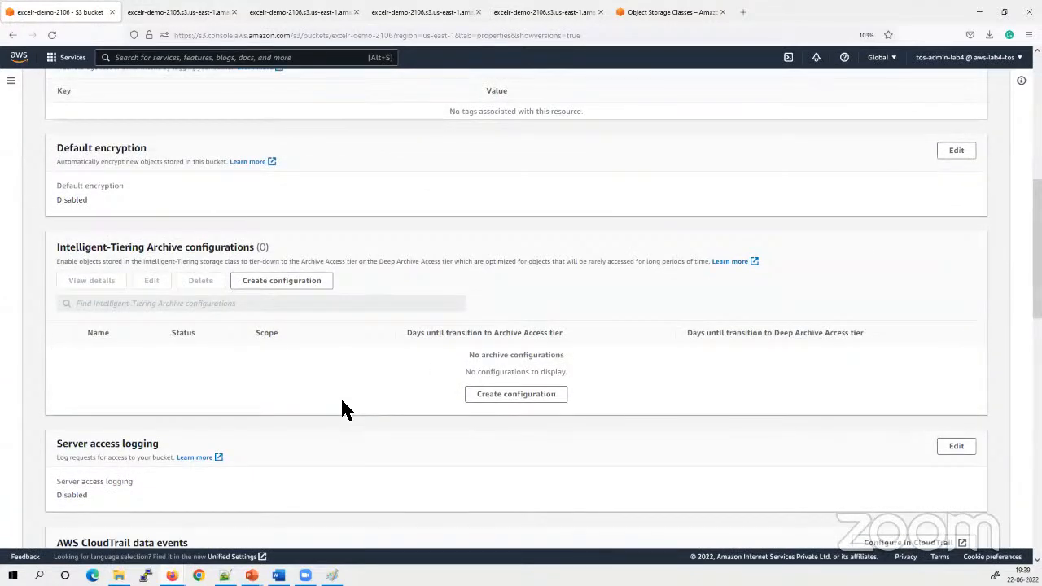
{"action": "scroll", "coordinate": [342, 406], "scroll_direction": "down", "scroll_amount": 2}
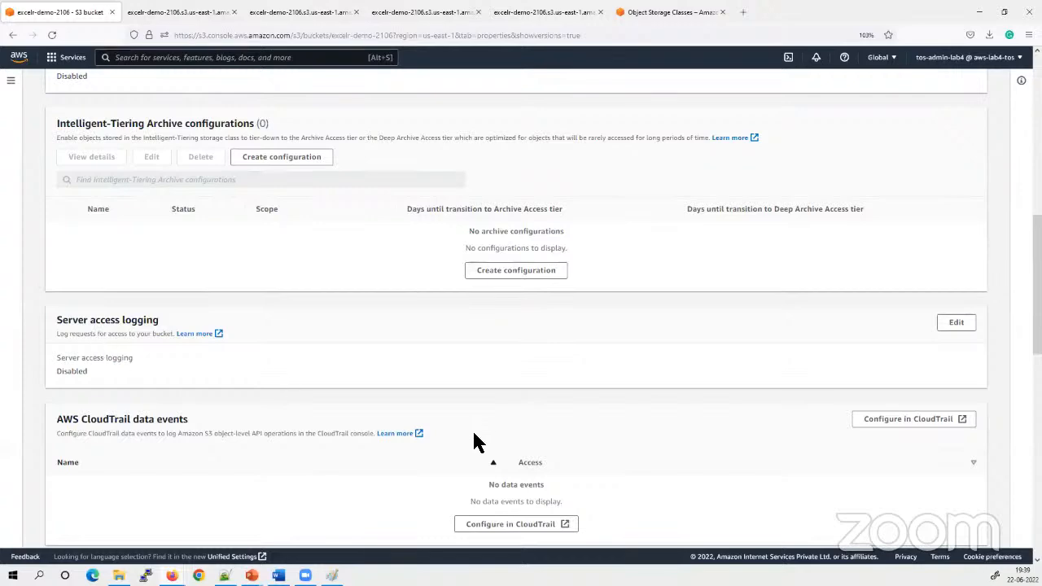
{"action": "scroll", "coordinate": [472, 425], "scroll_direction": "up", "scroll_amount": 10}
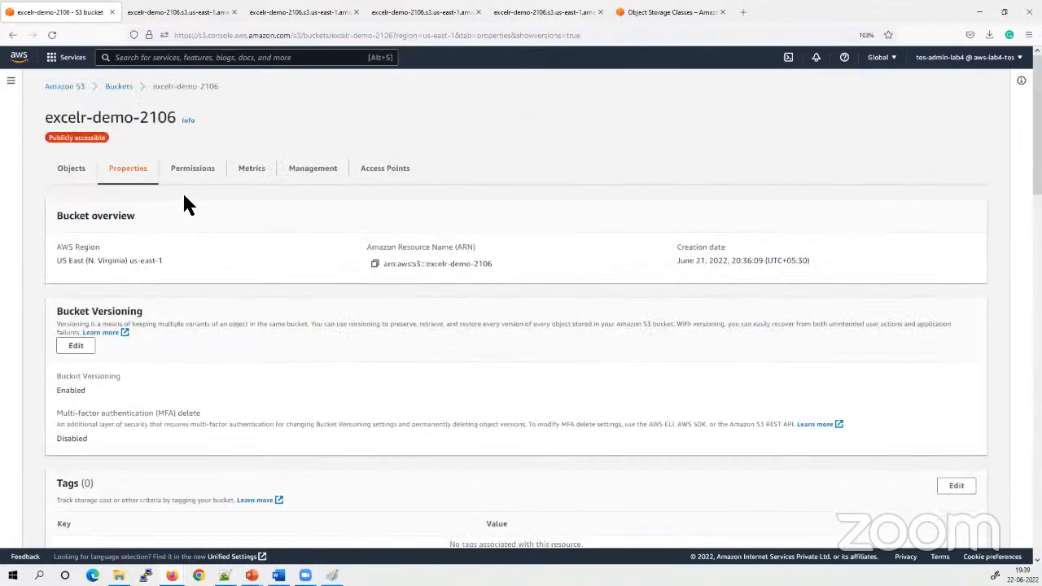
Copy the bucket name excelr-demo-2106 and start creating a new bucket named excelr-demo-2106-logs
{"action": "left_click_drag", "start_coordinate": [177, 118], "coordinate": [38, 127]}
{"action": "key", "text": "ctrl+c"}
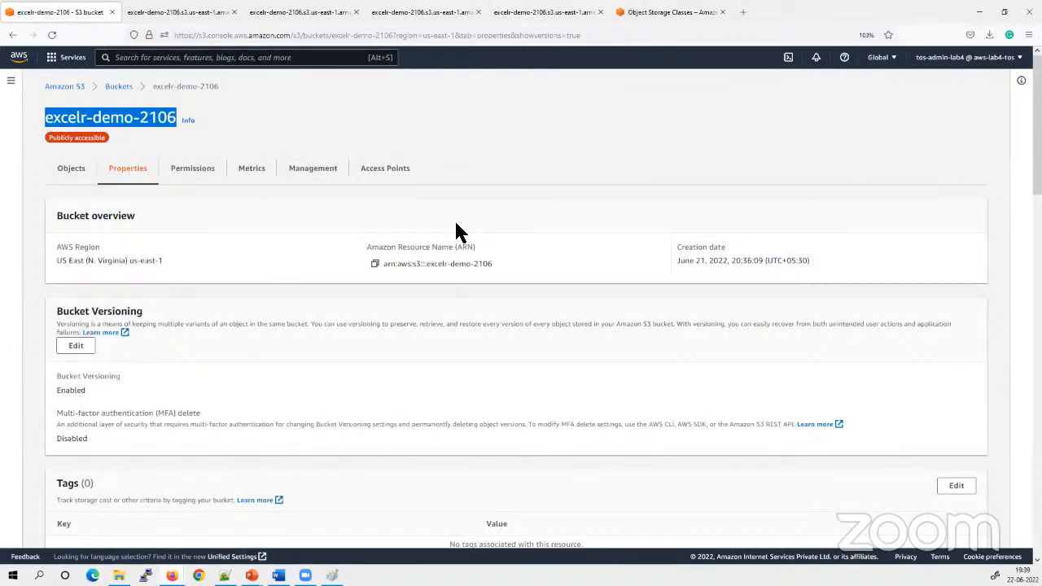
{"action": "left_click", "coordinate": [129, 87]}
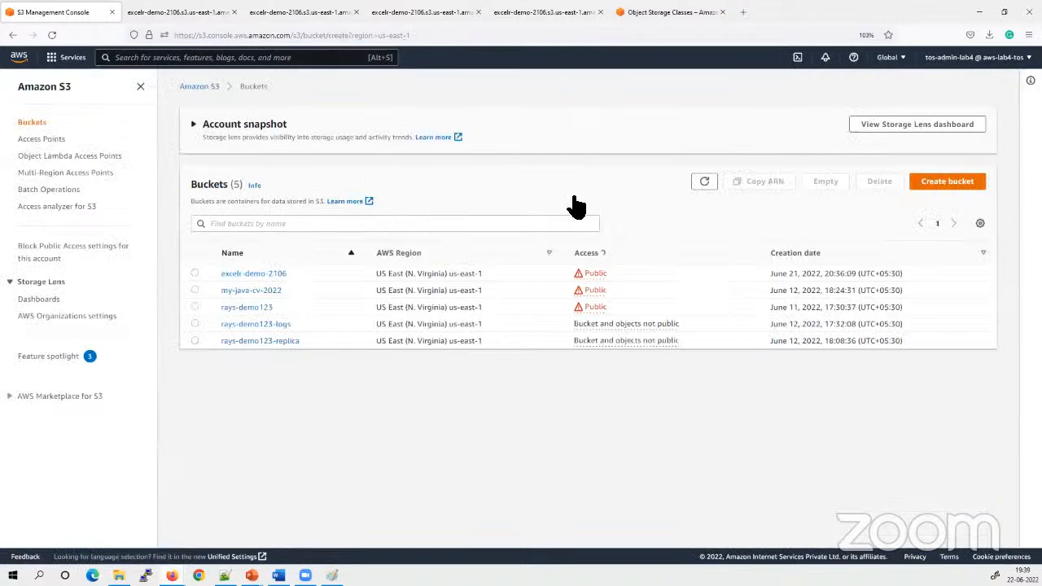
{"action": "left_click", "coordinate": [126, 218]}
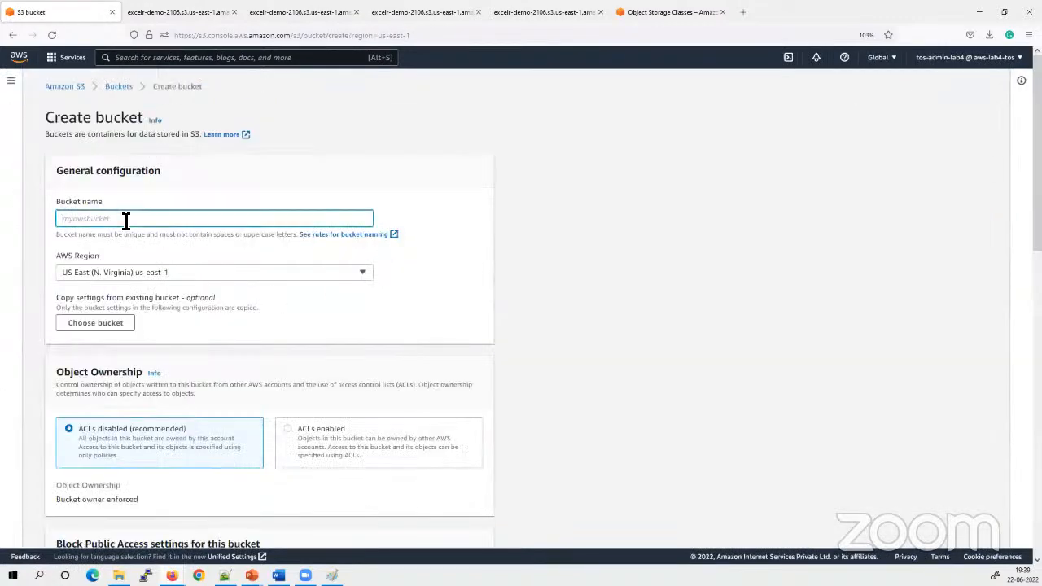
{"action": "key", "text": "ctrl+v"}
{"action": "type", "text": "-logs"}
Keep ACLs disabled, create the bucket with the remaining default settings, and dismiss the success notification
{"action": "scroll", "coordinate": [317, 346], "scroll_direction": "down", "scroll_amount": 1}
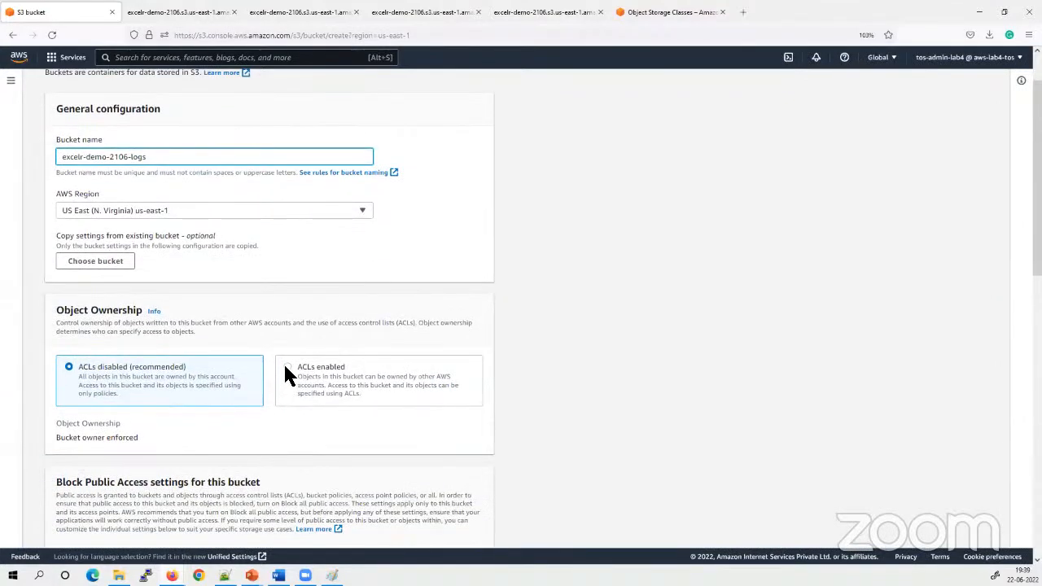
{"action": "left_click", "coordinate": [288, 367]}
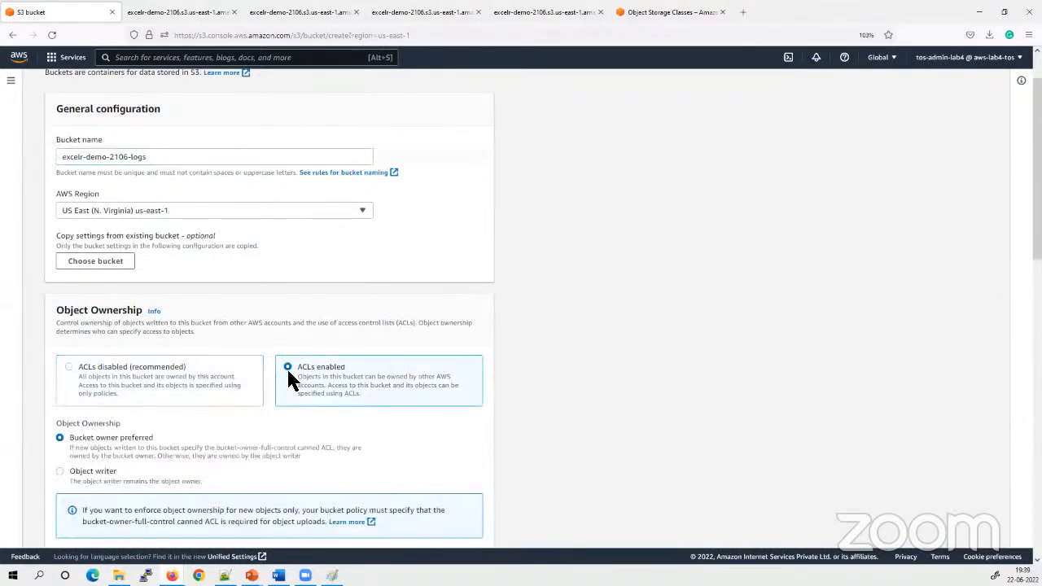
{"action": "left_click", "coordinate": [72, 374]}
{"action": "scroll", "coordinate": [330, 370], "scroll_direction": "down", "scroll_amount": 9}
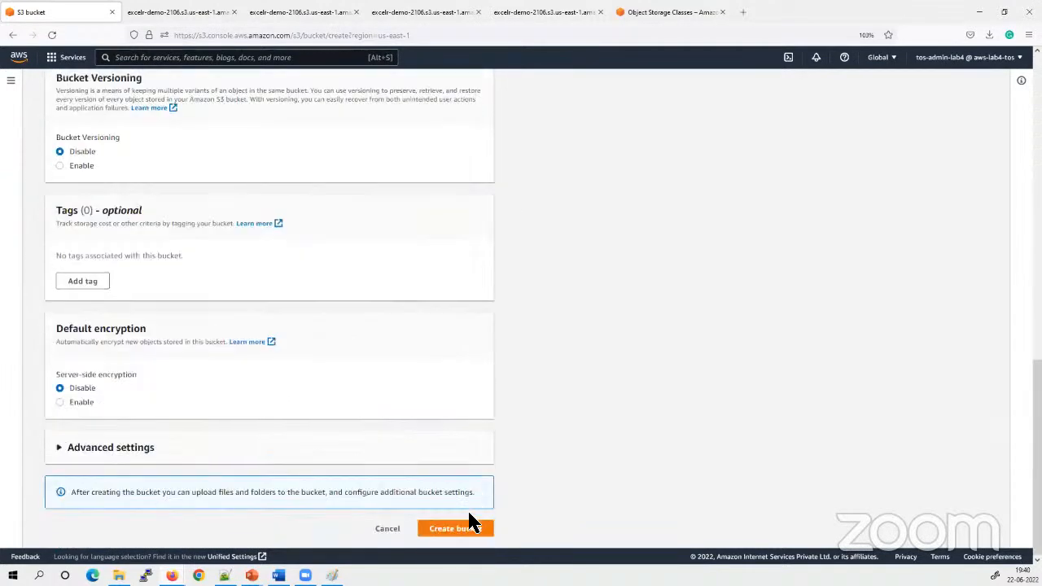
{"action": "left_click", "coordinate": [460, 529]}
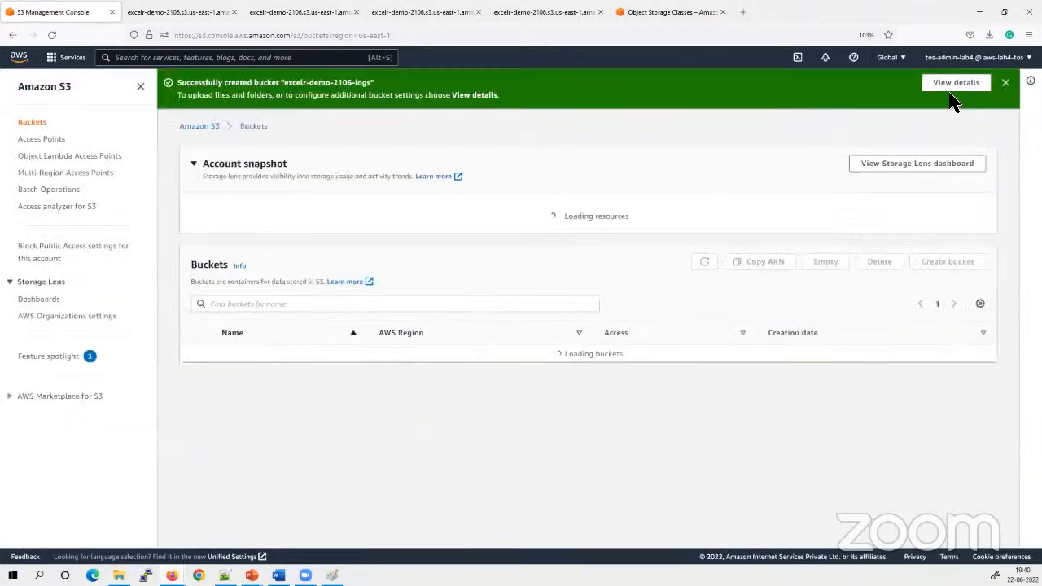
{"action": "left_click", "coordinate": [1008, 82]}
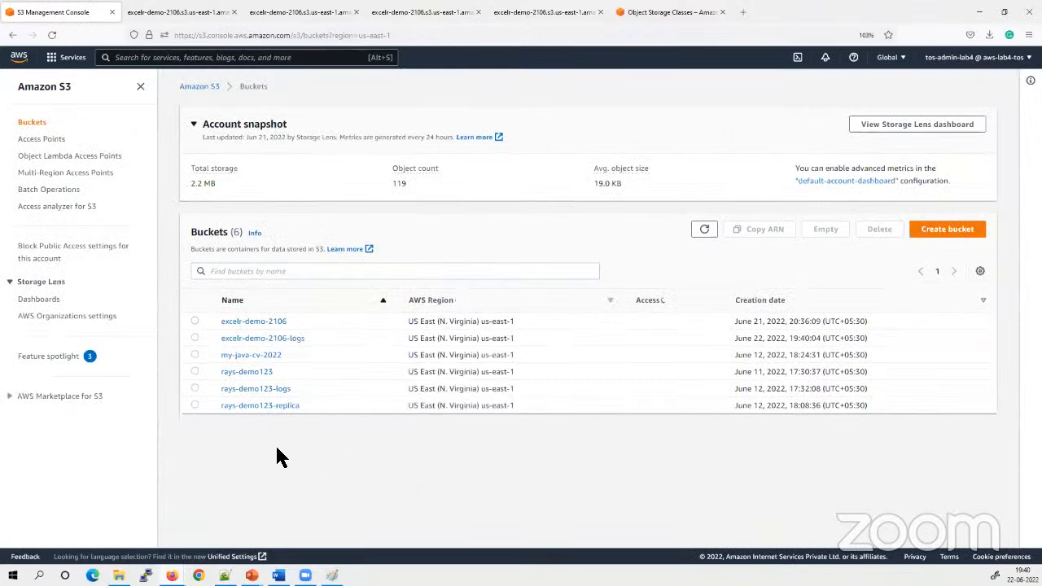
Open the excelr-demo-2106 bucket's properties and start editing its server access logging
{"action": "left_click", "coordinate": [252, 322]}
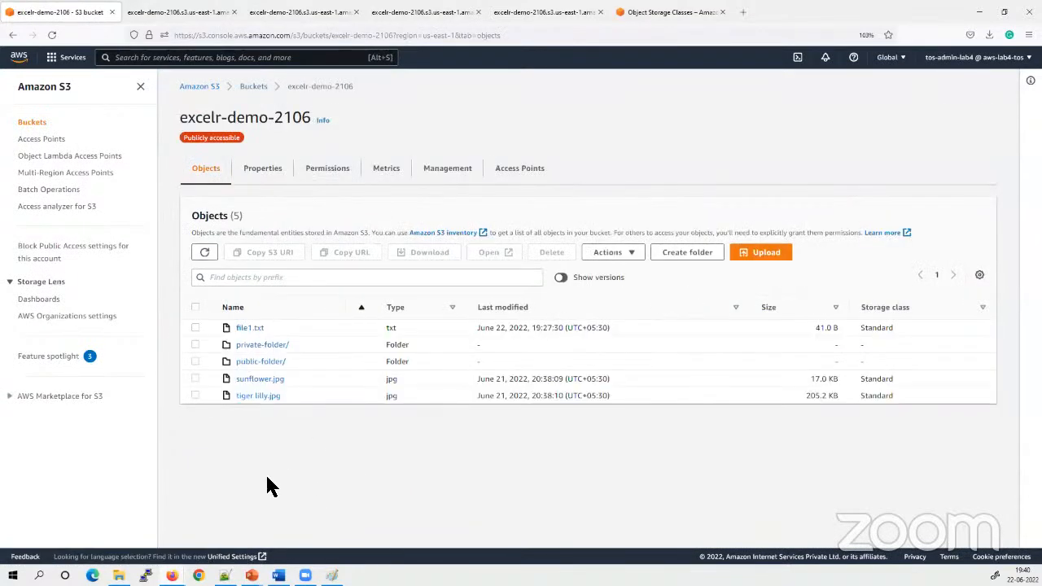
{"action": "left_click", "coordinate": [266, 169]}
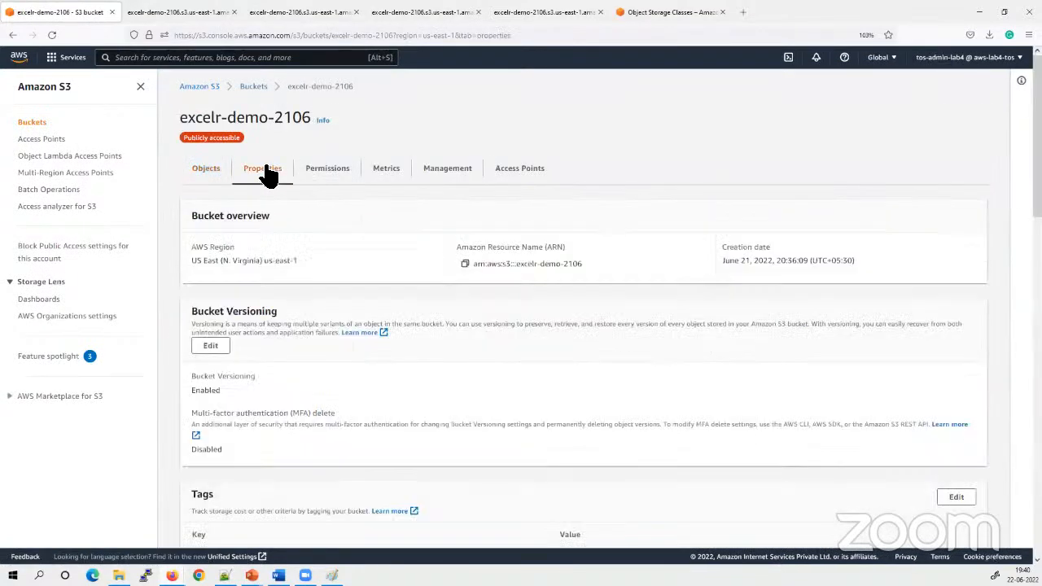
{"action": "scroll", "coordinate": [296, 412], "scroll_direction": "down", "scroll_amount": 2}
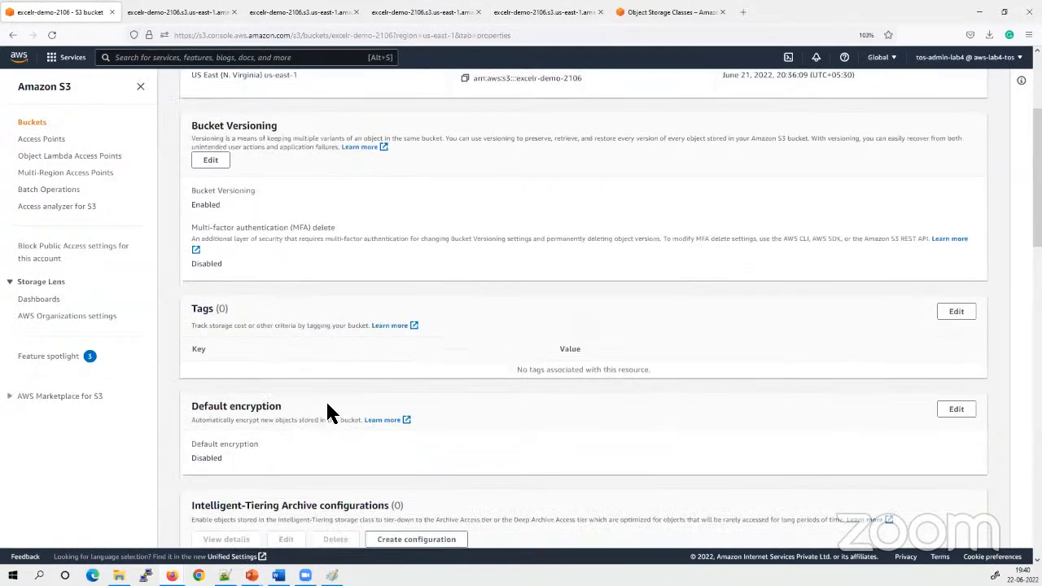
{"action": "scroll", "coordinate": [330, 411], "scroll_direction": "down", "scroll_amount": 5}
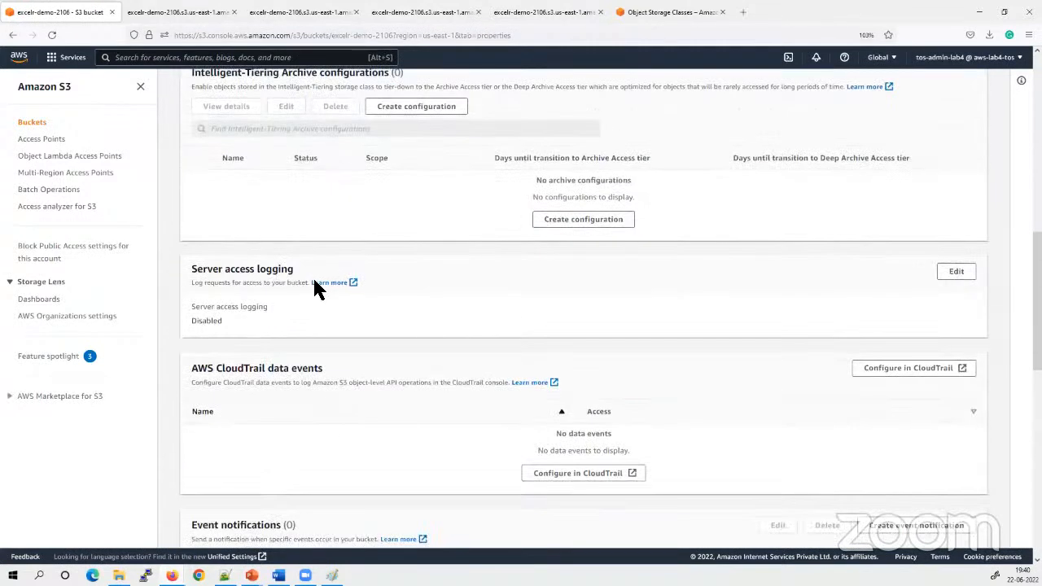
{"action": "triple_click", "coordinate": [243, 275]}
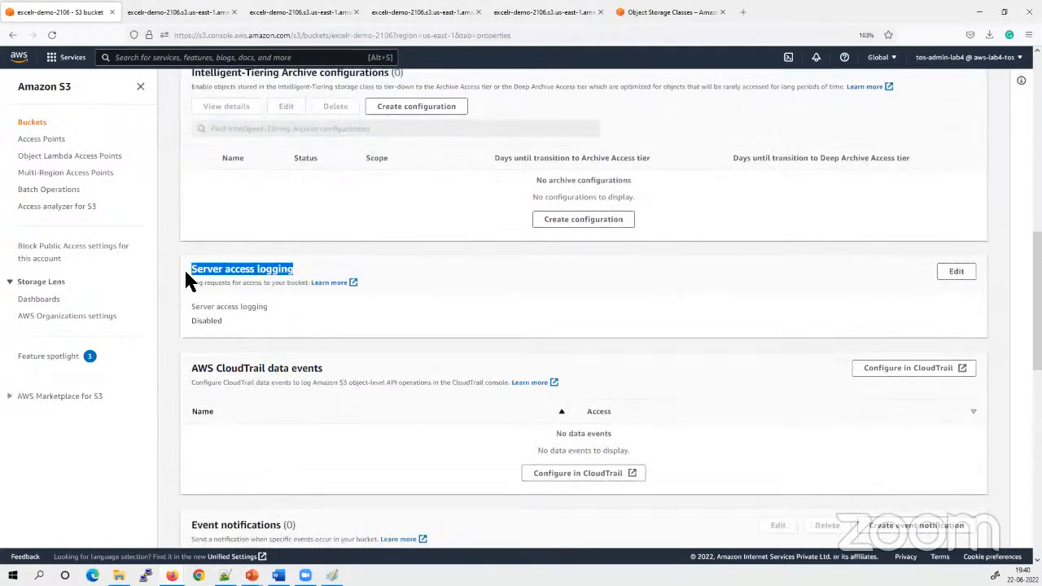
{"action": "left_click", "coordinate": [956, 272]}
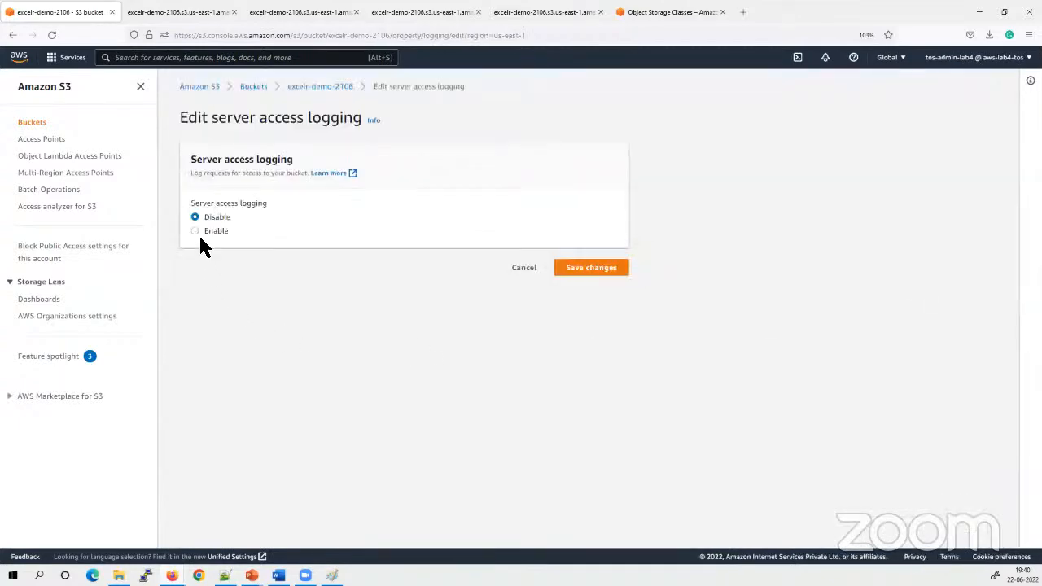
Enable server access logging with s3://excelr-demo-2106-logs as the target bucket and save the changes
{"action": "left_click", "coordinate": [195, 231]}
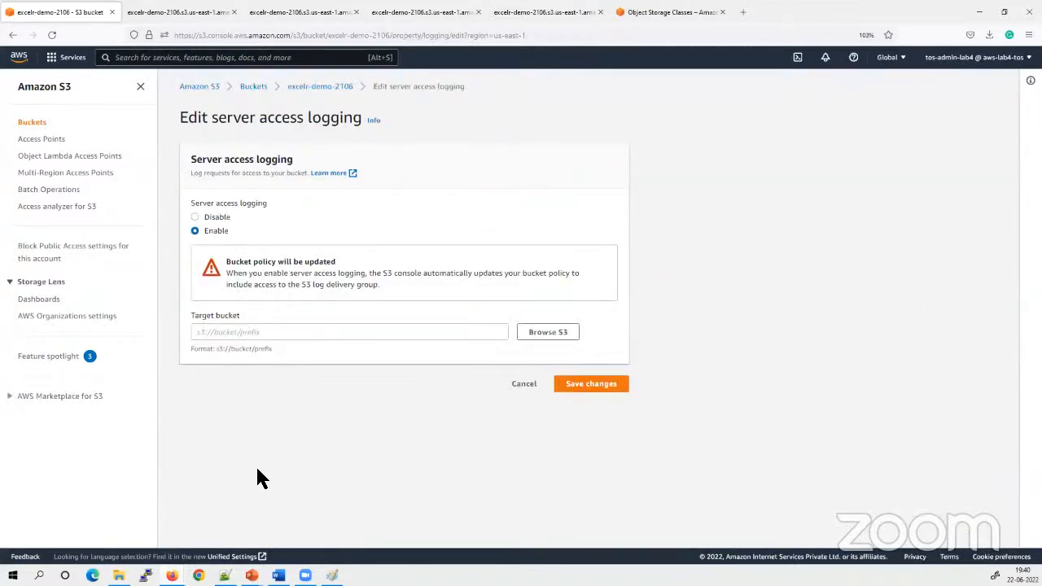
{"action": "left_click", "coordinate": [240, 334]}
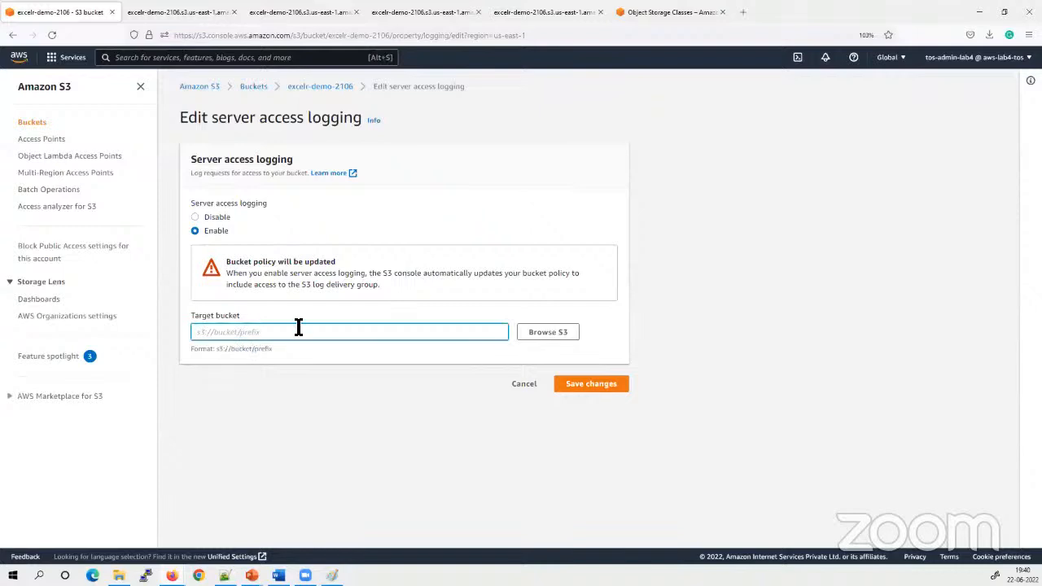
{"action": "left_click", "coordinate": [541, 334]}
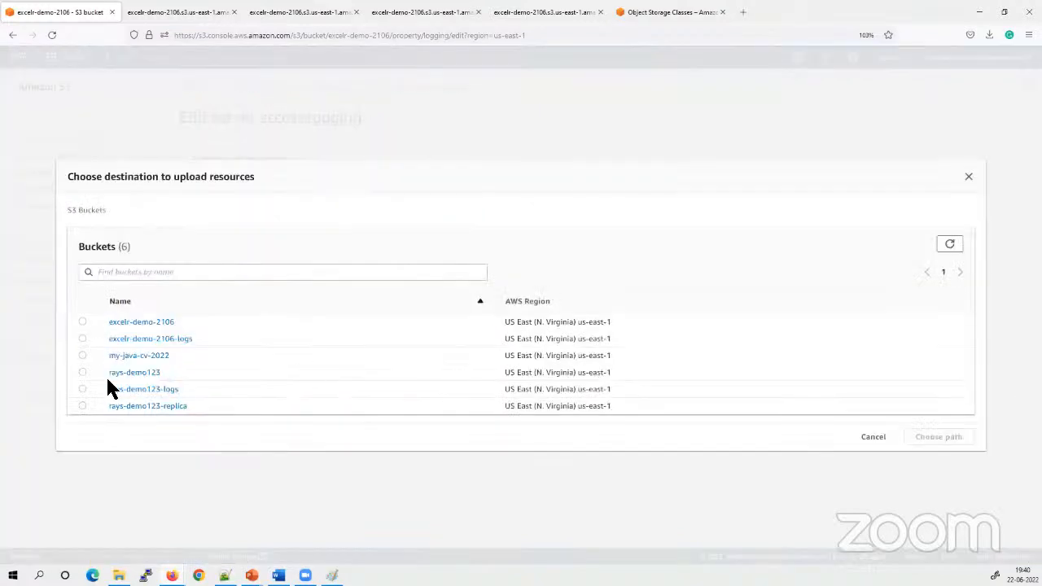
{"action": "left_click", "coordinate": [82, 338]}
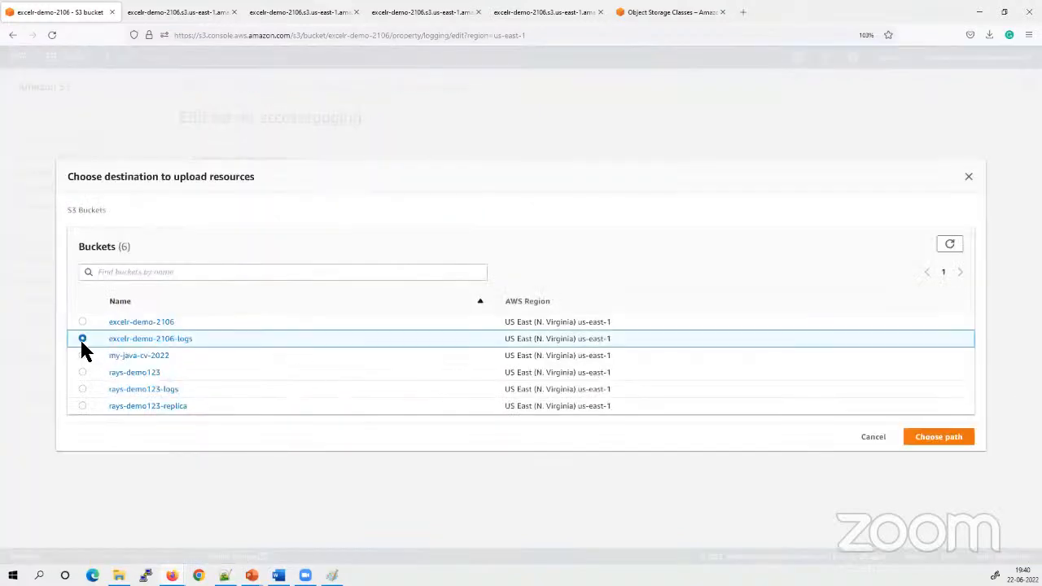
{"action": "left_click", "coordinate": [938, 439]}
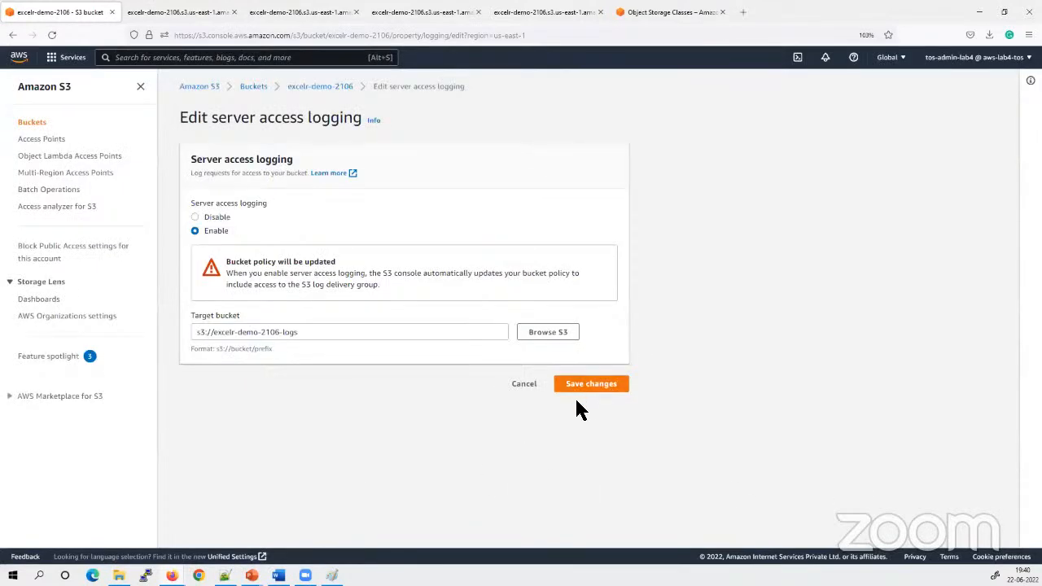
{"action": "left_click", "coordinate": [597, 384]}
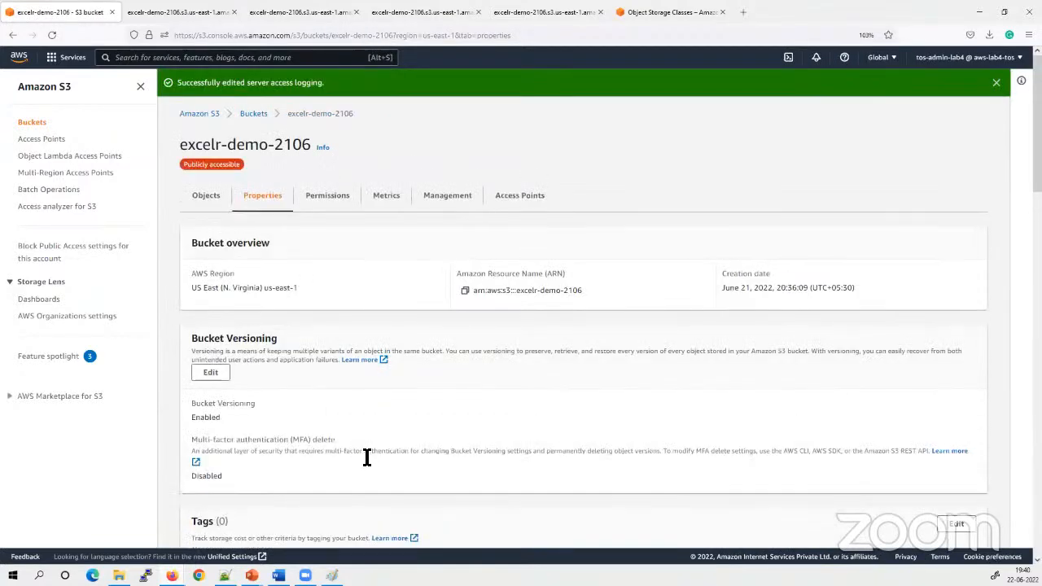
Check the Server access logging status in the excelr-demo-2106 properties and open the excelr-demo-2106-logs bucket to view its objects
{"action": "scroll", "coordinate": [314, 379], "scroll_direction": "down", "scroll_amount": 3}
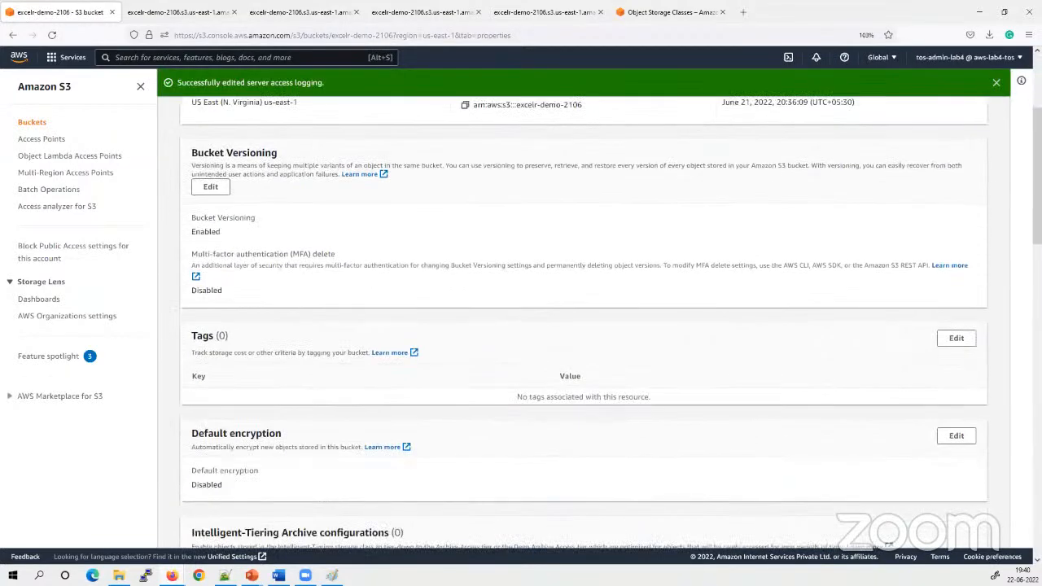
{"action": "scroll", "coordinate": [423, 444], "scroll_direction": "down", "scroll_amount": 4}
{"action": "scroll", "coordinate": [374, 453], "scroll_direction": "down", "scroll_amount": 3}
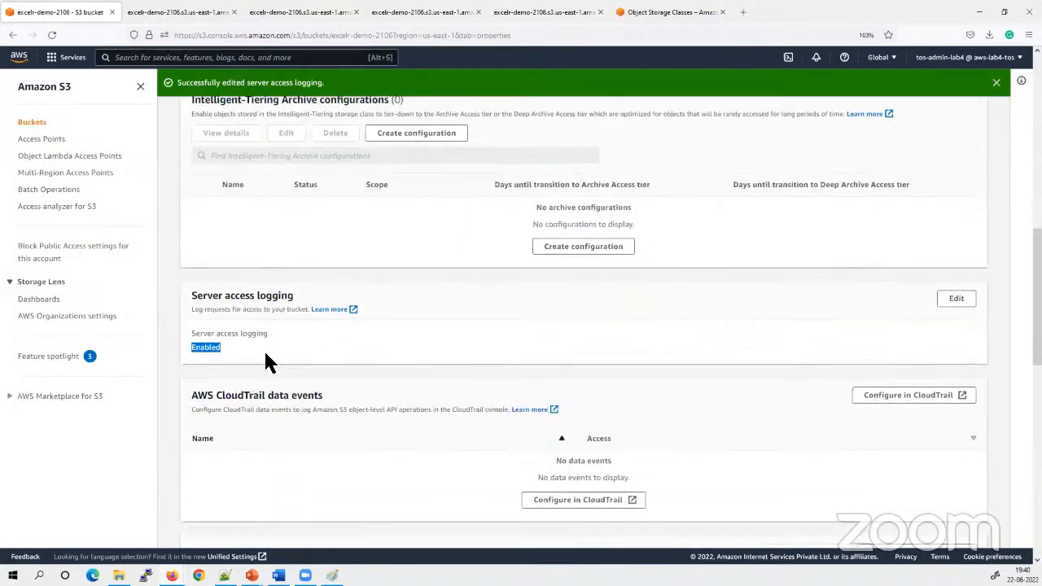
{"action": "scroll", "coordinate": [281, 317], "scroll_direction": "up", "scroll_amount": 10}
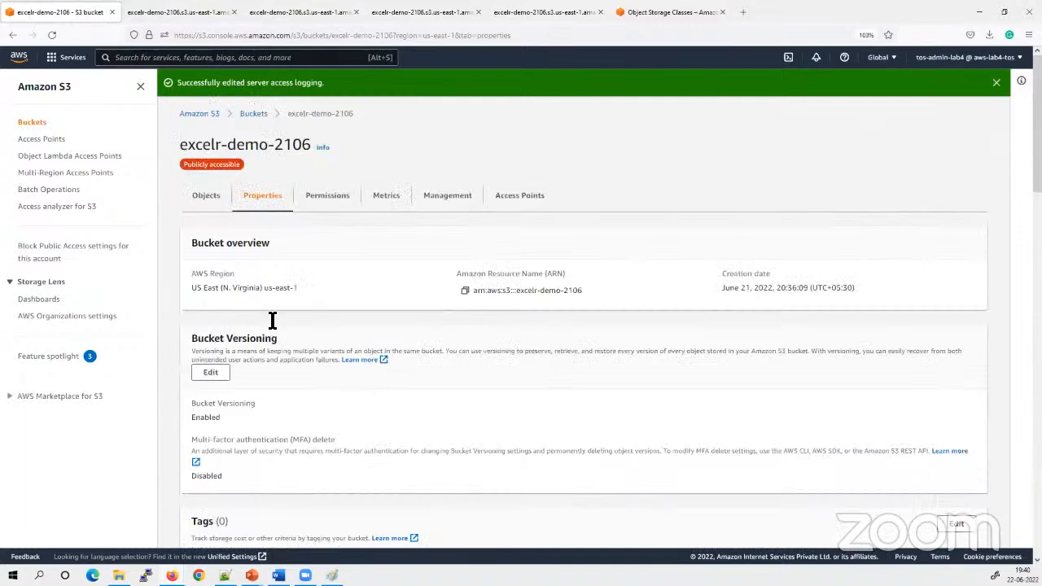
{"action": "left_click", "coordinate": [253, 114]}
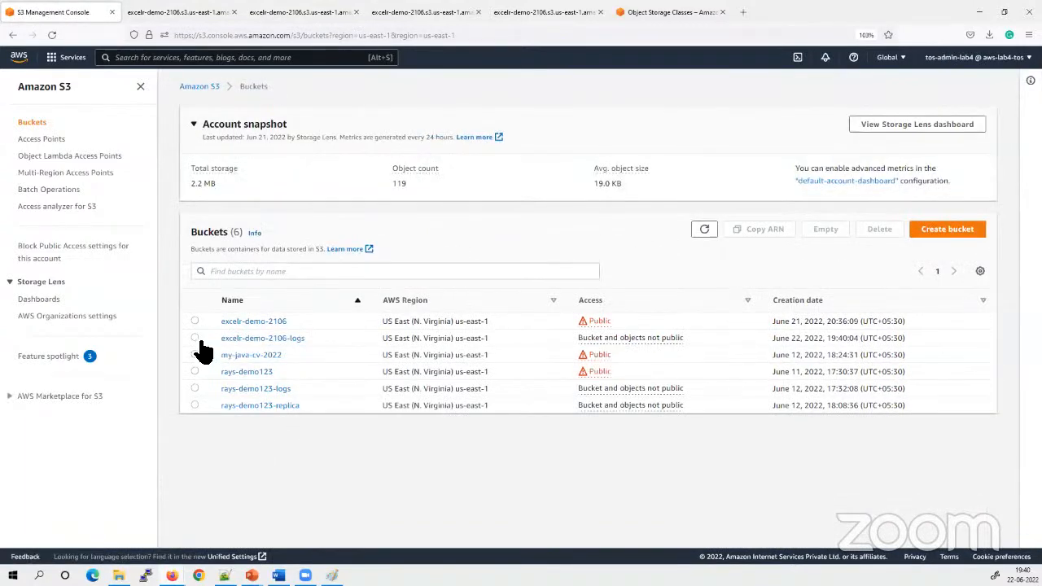
{"action": "left_click", "coordinate": [196, 338]}
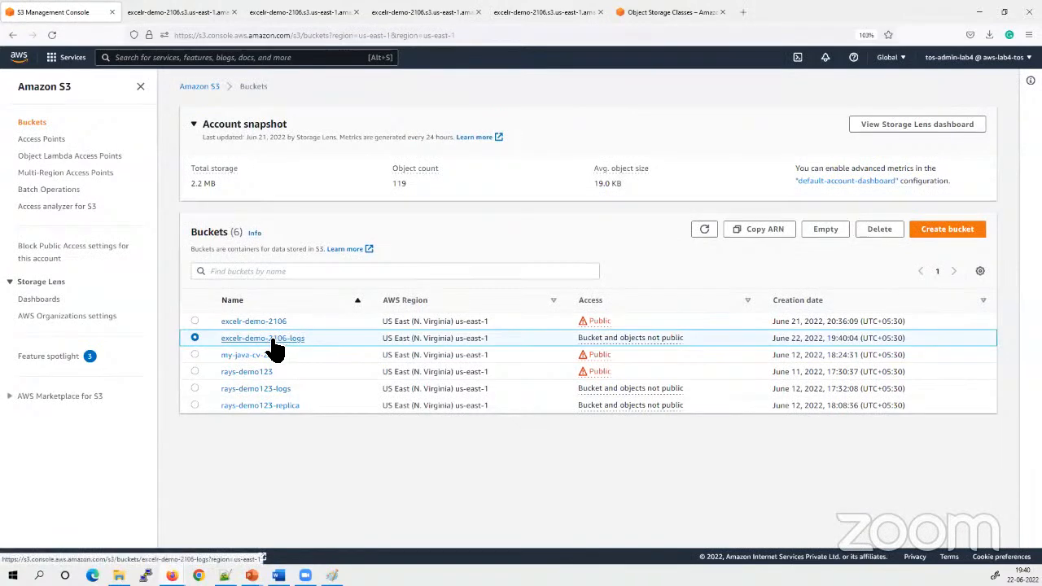
{"action": "left_click", "coordinate": [267, 340]}
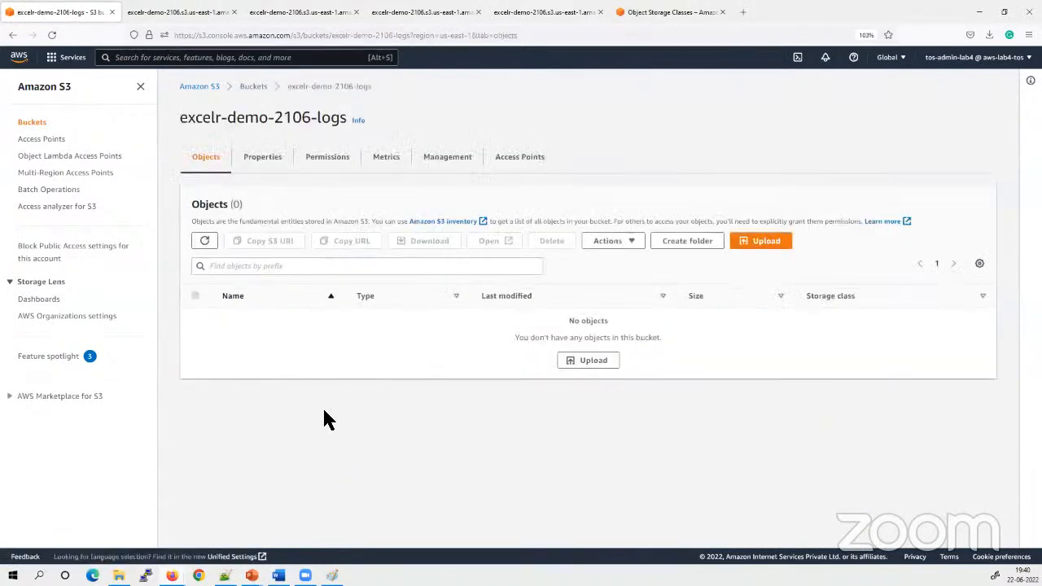
Open the buckets list in a new browser tab and switch to the Server Access Logs slide in PowerPoint
{"action": "right_click", "coordinate": [256, 88]}
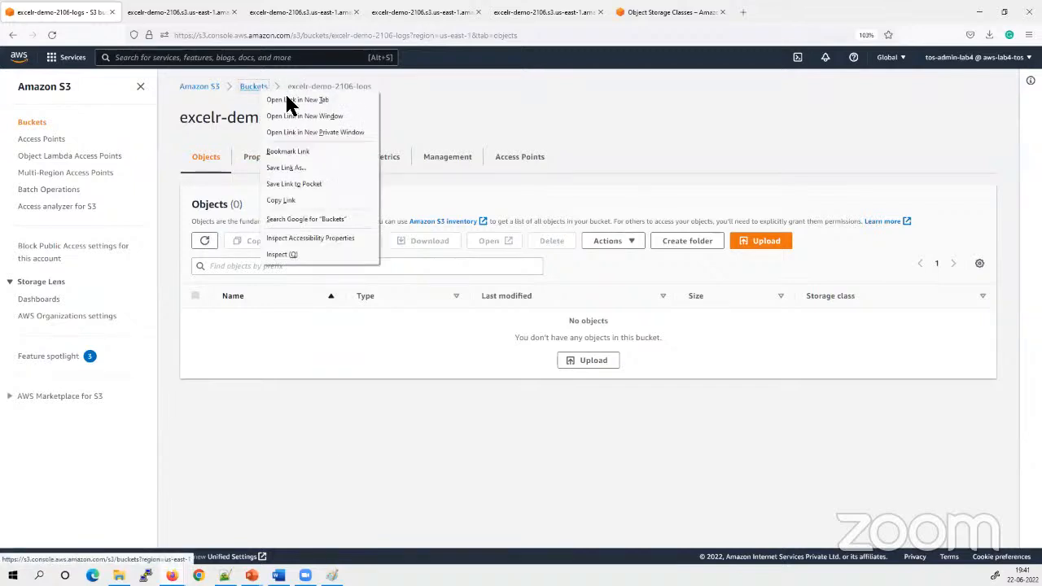
{"action": "left_click", "coordinate": [285, 99]}
{"action": "key", "text": "ctrl+Tab"}
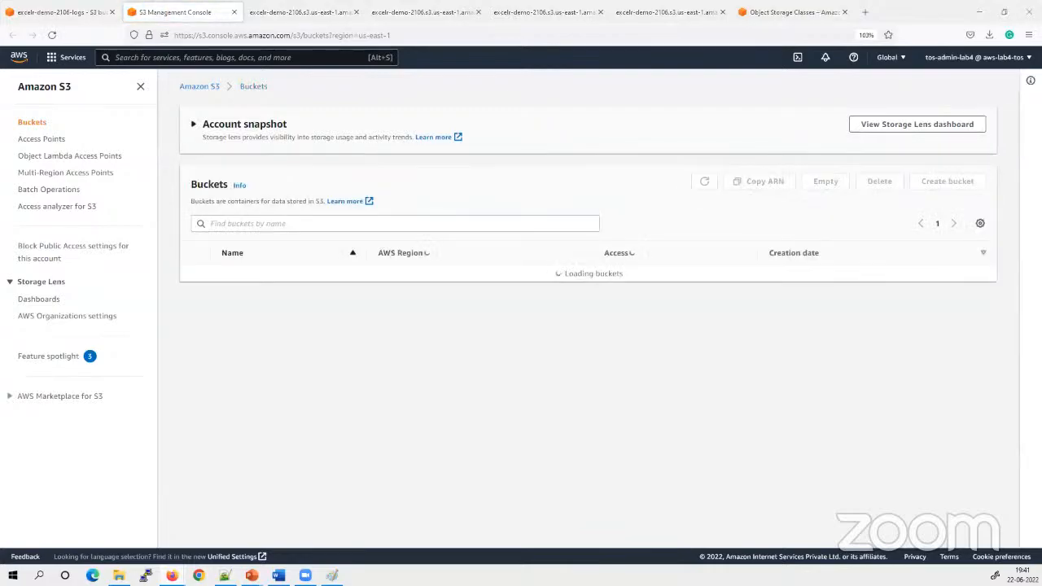
{"action": "key", "text": "alt+Tab"}
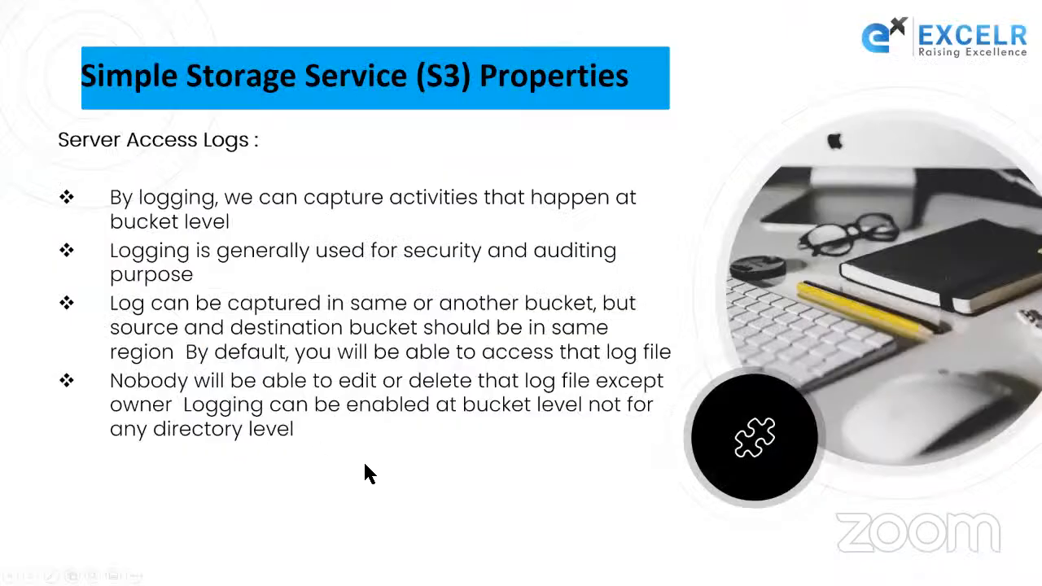
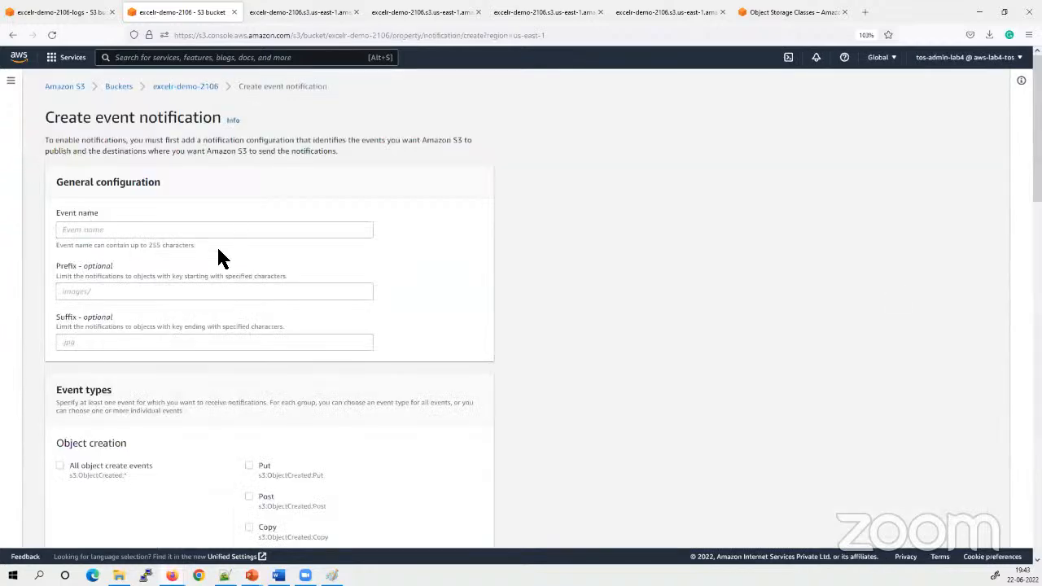
Examine the event name, prefix and suffix fields in the event notification's general configuration
{"action": "scroll", "coordinate": [470, 415], "scroll_direction": "down", "scroll_amount": 3}
{"action": "scroll", "coordinate": [497, 447], "scroll_direction": "down", "scroll_amount": 5}
{"action": "scroll", "coordinate": [497, 448], "scroll_direction": "up", "scroll_amount": 8}
{"action": "left_click", "coordinate": [111, 231]}
{"action": "left_click", "coordinate": [561, 253]}
{"action": "left_click", "coordinate": [140, 231]}
{"action": "left_click", "coordinate": [597, 313]}
{"action": "left_click", "coordinate": [94, 299]}
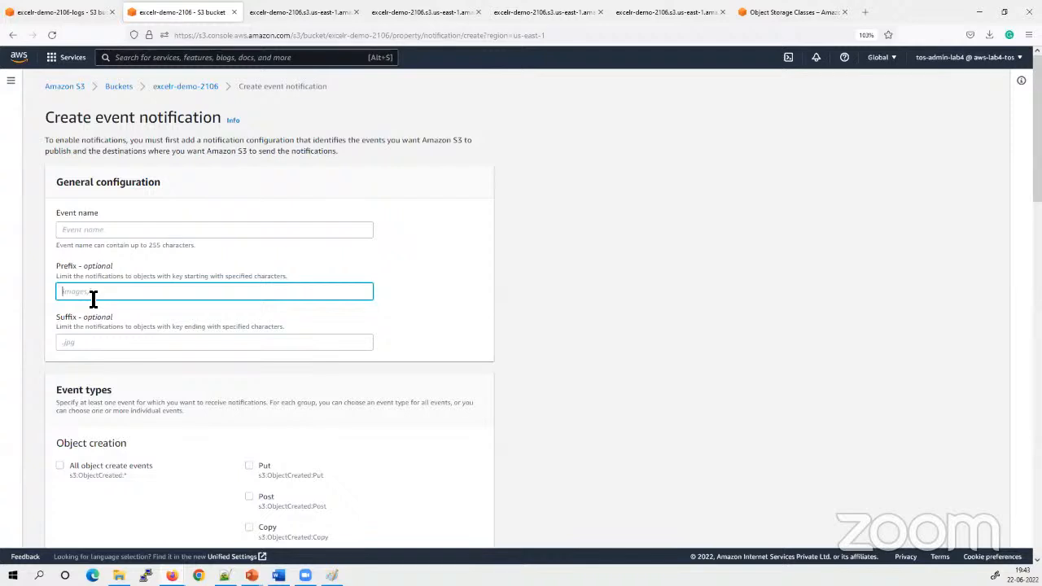
{"action": "left_click", "coordinate": [65, 342]}
{"action": "scroll", "coordinate": [98, 356], "scroll_direction": "down", "scroll_amount": 1}
{"action": "scroll", "coordinate": [101, 353], "scroll_direction": "down", "scroll_amount": 2}
{"action": "left_click", "coordinate": [103, 220]}
{"action": "left_click", "coordinate": [539, 188]}
{"action": "left_click", "coordinate": [592, 241]}
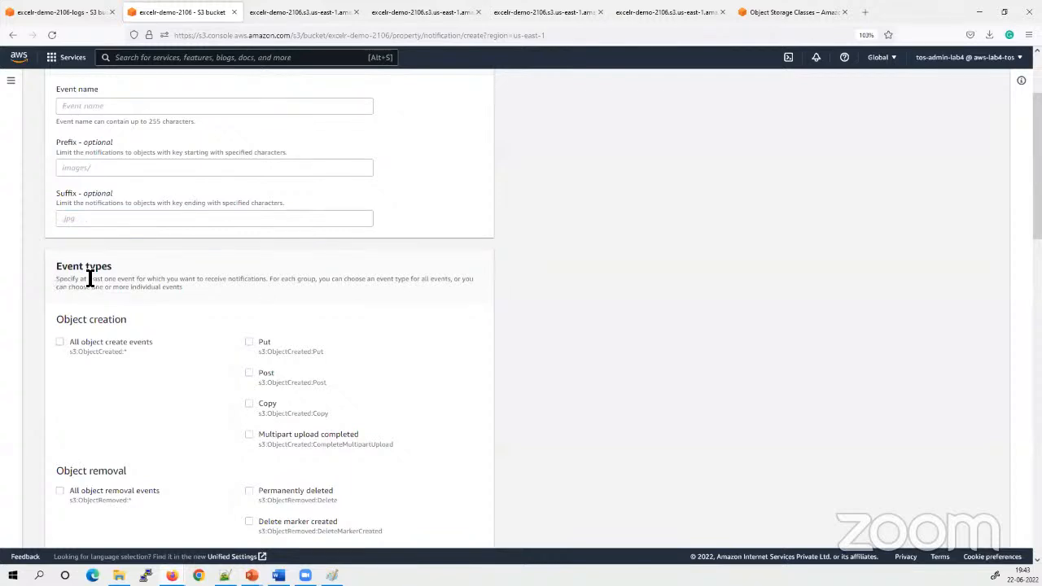
Review the available event types for the notification, from object creation through Intelligent-Tiering
{"action": "scroll", "coordinate": [260, 293], "scroll_direction": "down", "scroll_amount": 3}
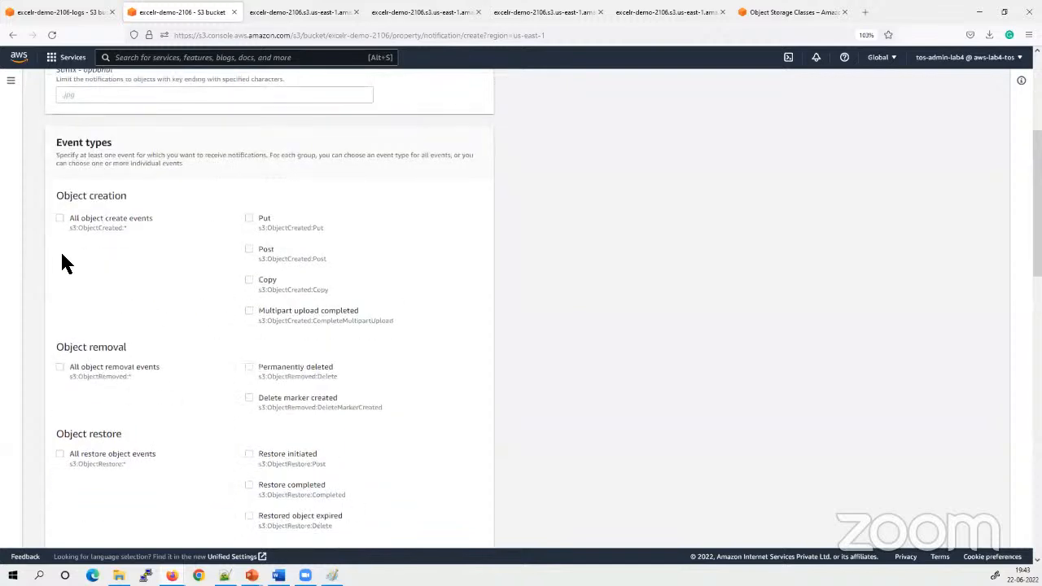
{"action": "left_click_drag", "start_coordinate": [144, 221], "coordinate": [119, 242]}
{"action": "left_click_drag", "start_coordinate": [147, 350], "coordinate": [54, 348]}
{"action": "scroll", "coordinate": [166, 391], "scroll_direction": "down", "scroll_amount": 3}
{"action": "left_click_drag", "start_coordinate": [123, 312], "coordinate": [55, 306]}
{"action": "scroll", "coordinate": [145, 404], "scroll_direction": "down", "scroll_amount": 3}
{"action": "left_click_drag", "start_coordinate": [117, 366], "coordinate": [47, 360]}
{"action": "scroll", "coordinate": [261, 389], "scroll_direction": "down", "scroll_amount": 1}
{"action": "scroll", "coordinate": [130, 424], "scroll_direction": "down", "scroll_amount": 4}
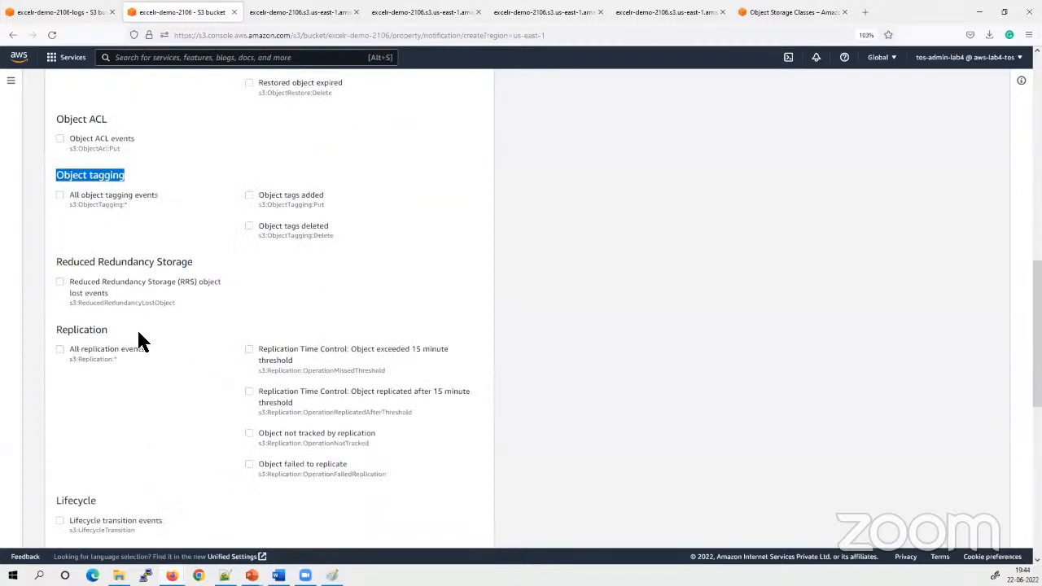
{"action": "scroll", "coordinate": [138, 341], "scroll_direction": "down", "scroll_amount": 5}
{"action": "scroll", "coordinate": [211, 374], "scroll_direction": "down", "scroll_amount": 3}
{"action": "scroll", "coordinate": [203, 395], "scroll_direction": "down", "scroll_amount": 4}
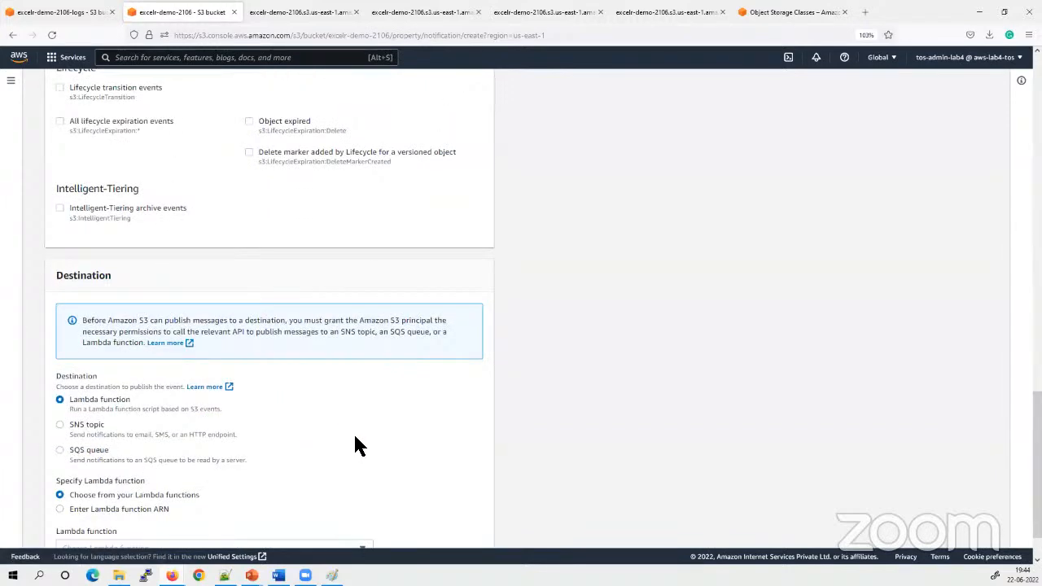
{"action": "scroll", "coordinate": [344, 437], "scroll_direction": "up", "scroll_amount": 8}
{"action": "scroll", "coordinate": [345, 437], "scroll_direction": "down", "scroll_amount": 5}
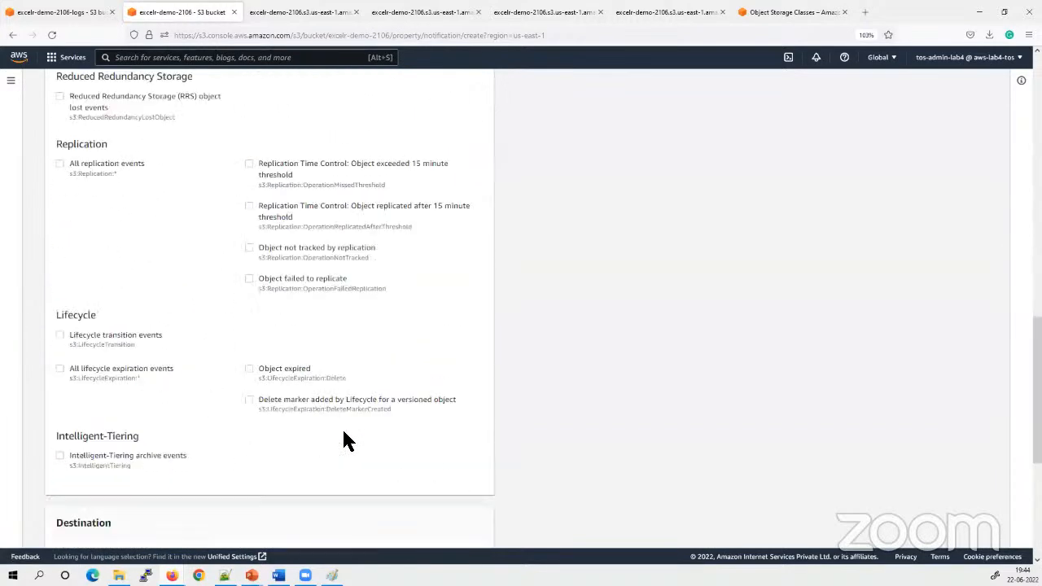
{"action": "scroll", "coordinate": [347, 441], "scroll_direction": "down", "scroll_amount": 4}
Examine the Lambda function, SNS topic and SQS queue choices under the event notification's destination
{"action": "double_click", "coordinate": [56, 319]}
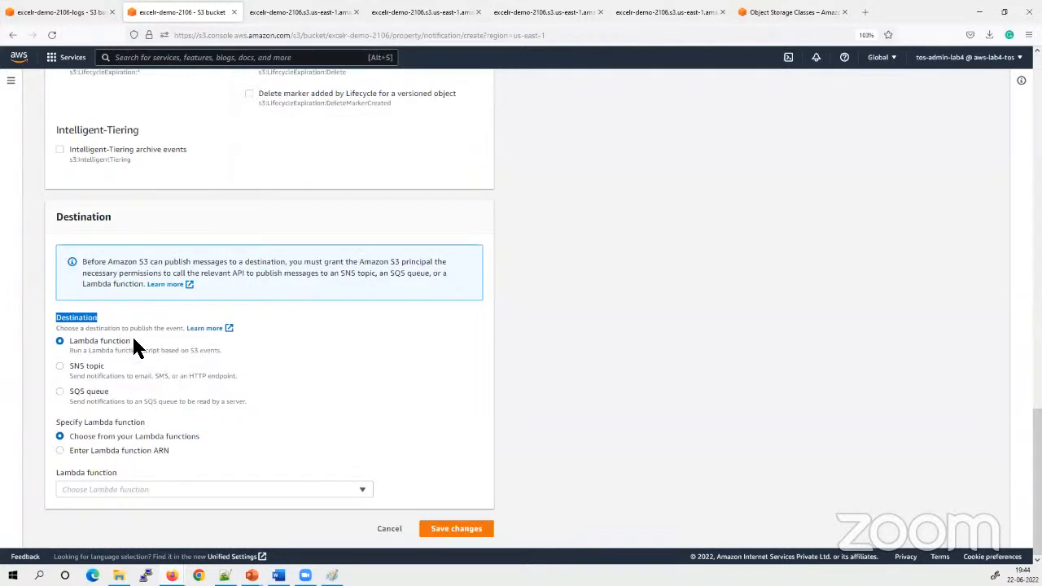
{"action": "left_click_drag", "start_coordinate": [106, 367], "coordinate": [70, 368]}
{"action": "left_click_drag", "start_coordinate": [114, 403], "coordinate": [60, 390]}
{"action": "left_click_drag", "start_coordinate": [129, 340], "coordinate": [69, 344]}
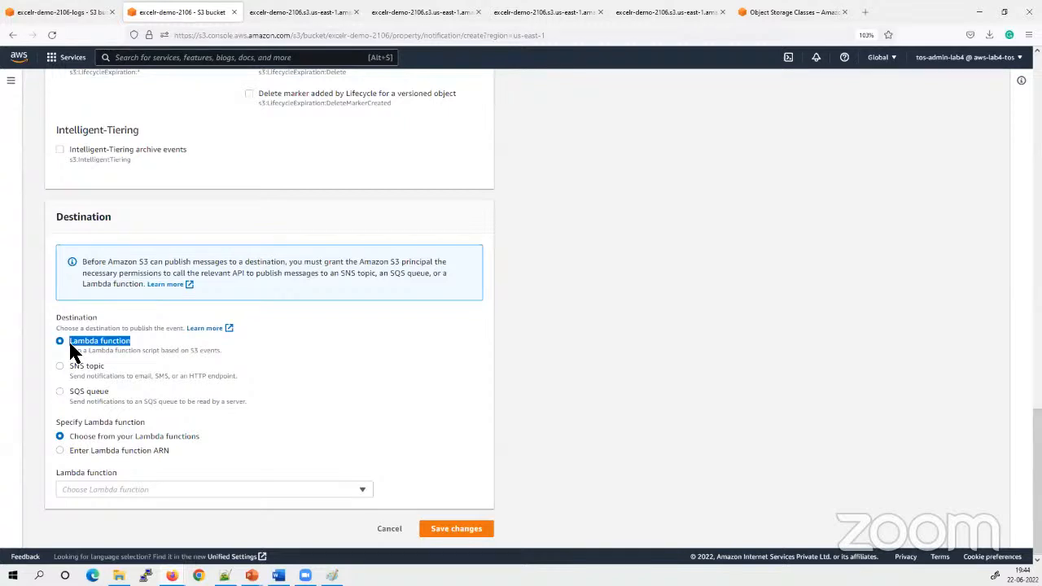
{"action": "left_click_drag", "start_coordinate": [140, 342], "coordinate": [69, 340]}
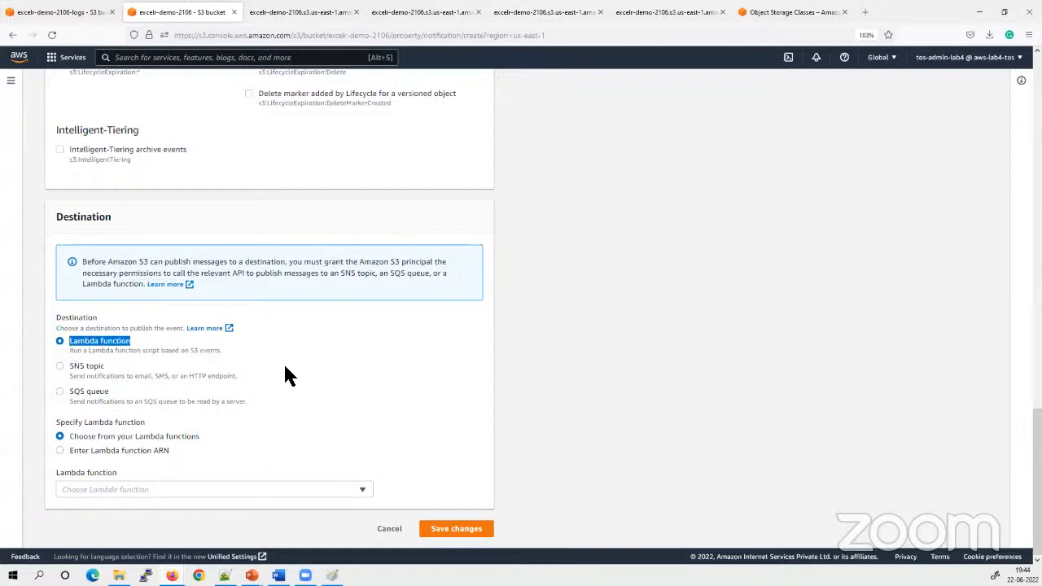
{"action": "left_click", "coordinate": [409, 388]}
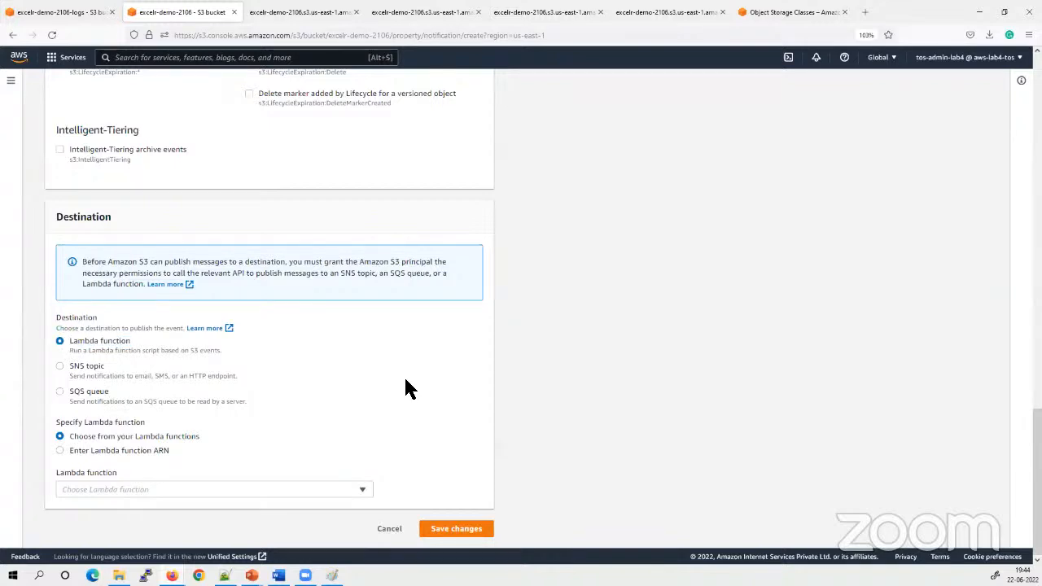
Preview the SNS topic and SQS queue destinations by selecting each one and reading its description
{"action": "left_click", "coordinate": [59, 366]}
{"action": "left_click_drag", "start_coordinate": [108, 367], "coordinate": [61, 364]}
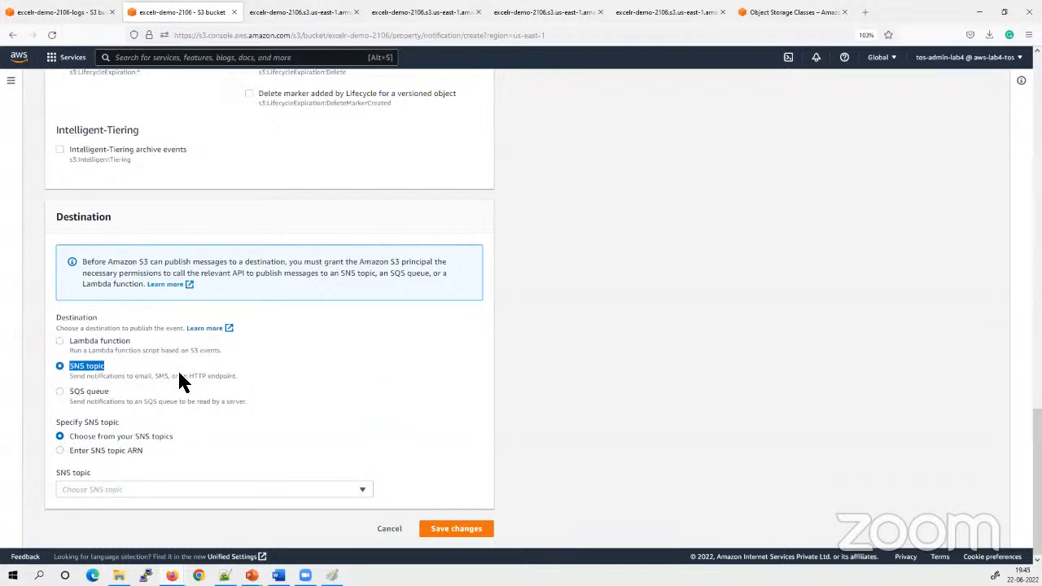
{"action": "left_click", "coordinate": [420, 376]}
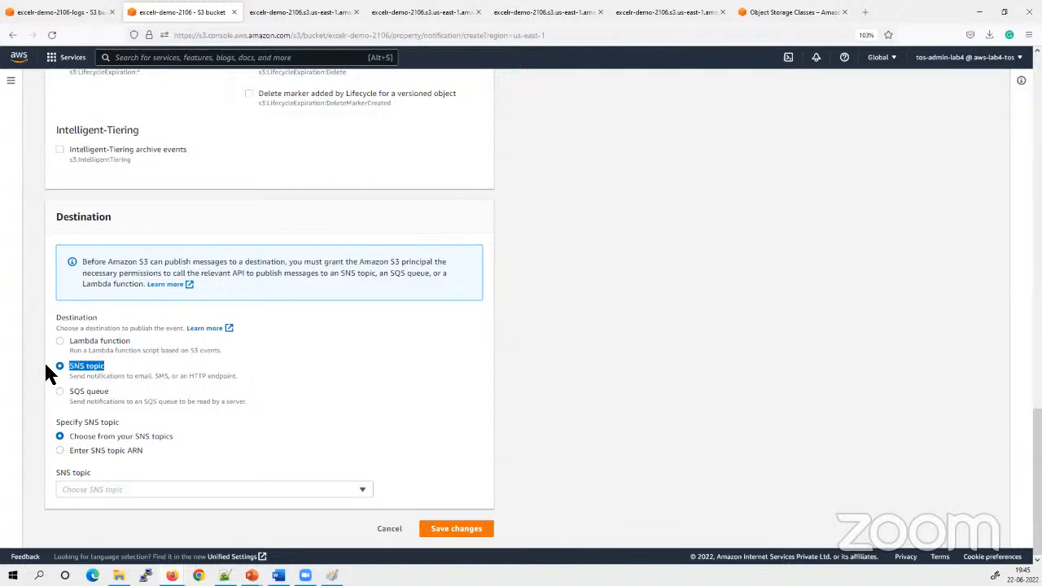
{"action": "left_click", "coordinate": [84, 392]}
{"action": "left_click_drag", "start_coordinate": [83, 391], "coordinate": [65, 387]}
{"action": "left_click", "coordinate": [143, 380]}
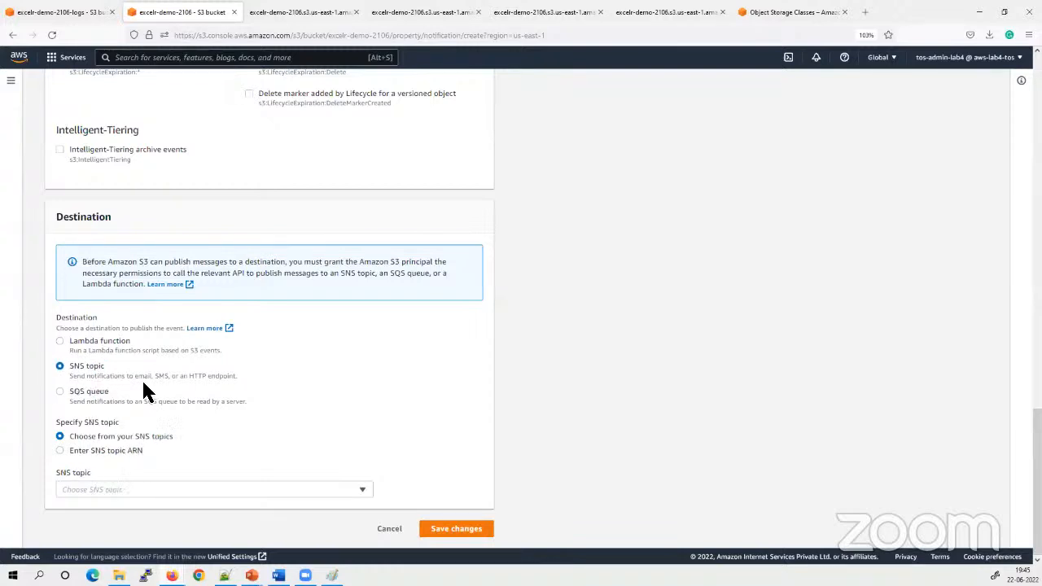
{"action": "left_click", "coordinate": [163, 397]}
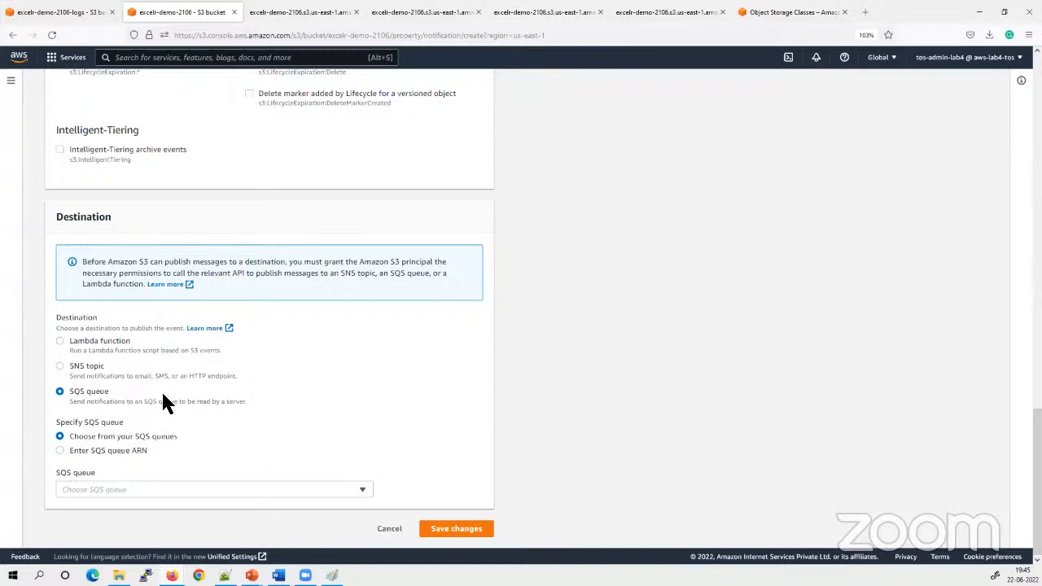
{"action": "left_click_drag", "start_coordinate": [248, 401], "coordinate": [84, 392]}
{"action": "left_click", "coordinate": [316, 392]}
Compare the Lambda function and SNS topic destinations, ending on Lambda function, and read its description
{"action": "left_click", "coordinate": [59, 341]}
{"action": "left_click", "coordinate": [59, 365]}
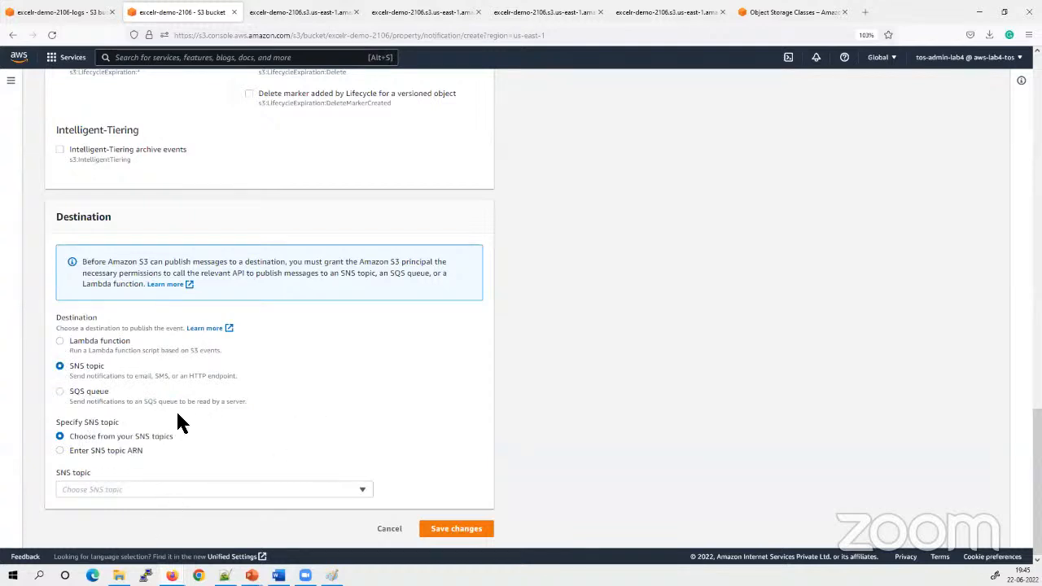
{"action": "scroll", "coordinate": [146, 397], "scroll_direction": "up", "scroll_amount": 1}
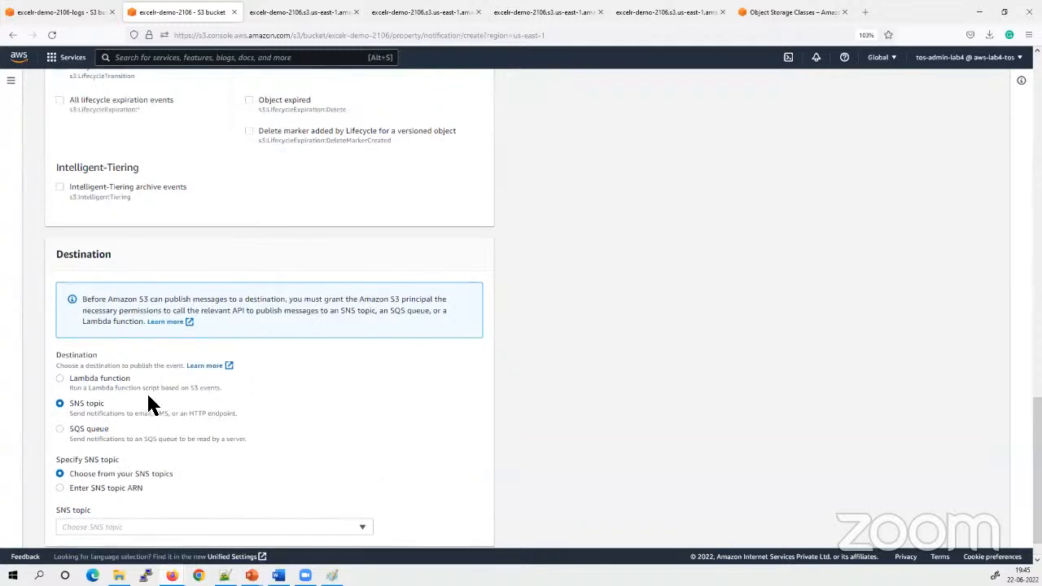
{"action": "scroll", "coordinate": [168, 258], "scroll_direction": "up", "scroll_amount": 5}
{"action": "scroll", "coordinate": [168, 260], "scroll_direction": "down", "scroll_amount": 6}
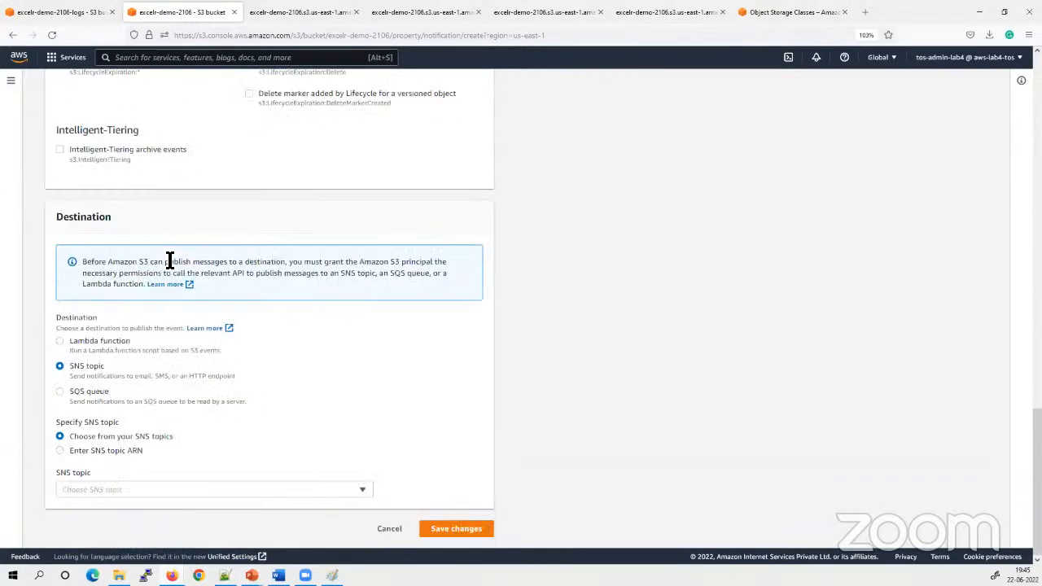
{"action": "left_click", "coordinate": [60, 340]}
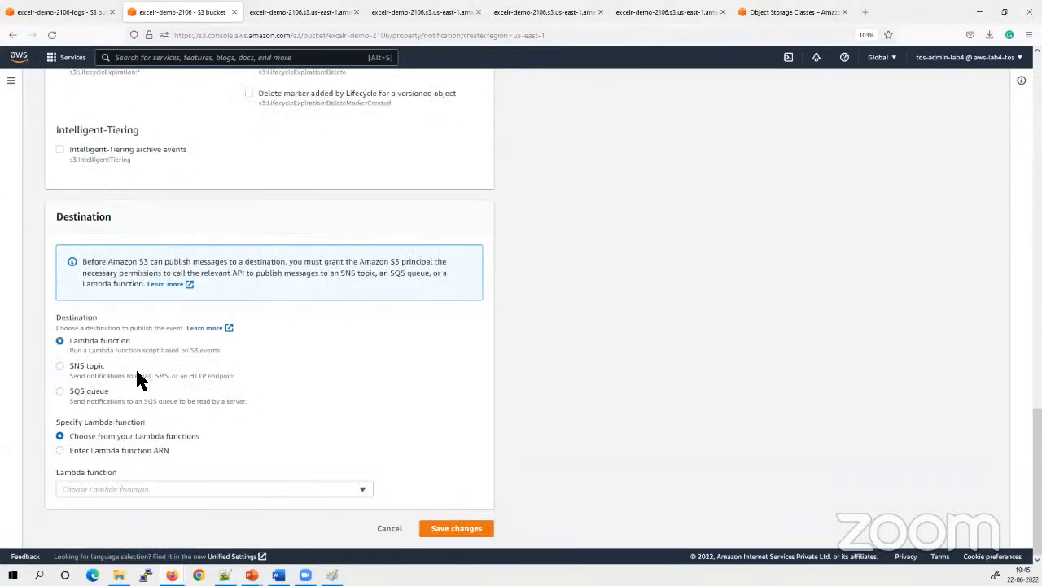
{"action": "left_click_drag", "start_coordinate": [216, 349], "coordinate": [58, 341]}
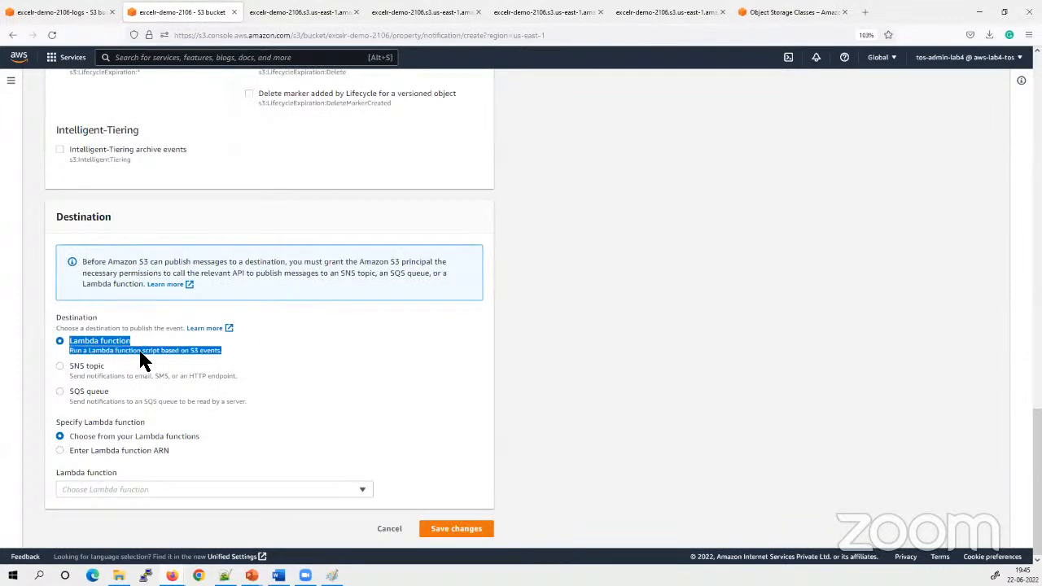
{"action": "left_click", "coordinate": [161, 350]}
{"action": "left_click_drag", "start_coordinate": [163, 356], "coordinate": [82, 344]}
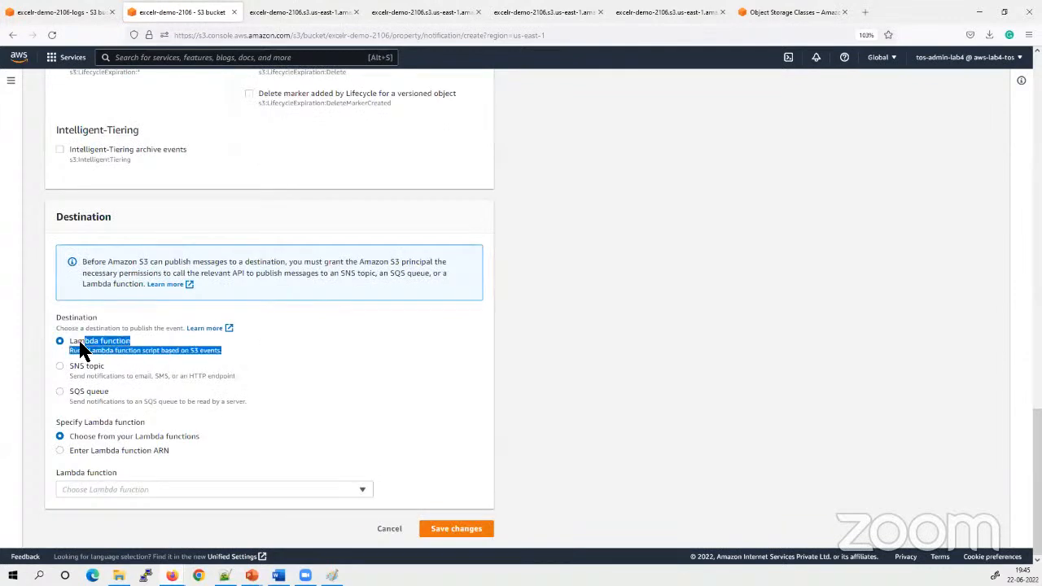
{"action": "left_click", "coordinate": [358, 349]}
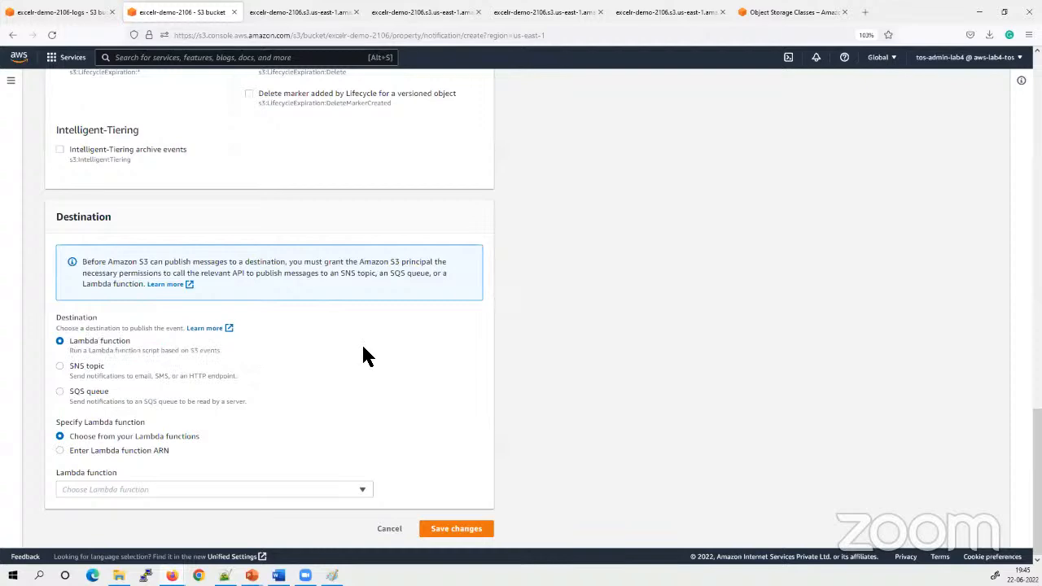
Look over the event types and destination once more, and cancel creating the event notification
{"action": "scroll", "coordinate": [226, 325], "scroll_direction": "up", "scroll_amount": 1}
{"action": "scroll", "coordinate": [226, 326], "scroll_direction": "up", "scroll_amount": 10}
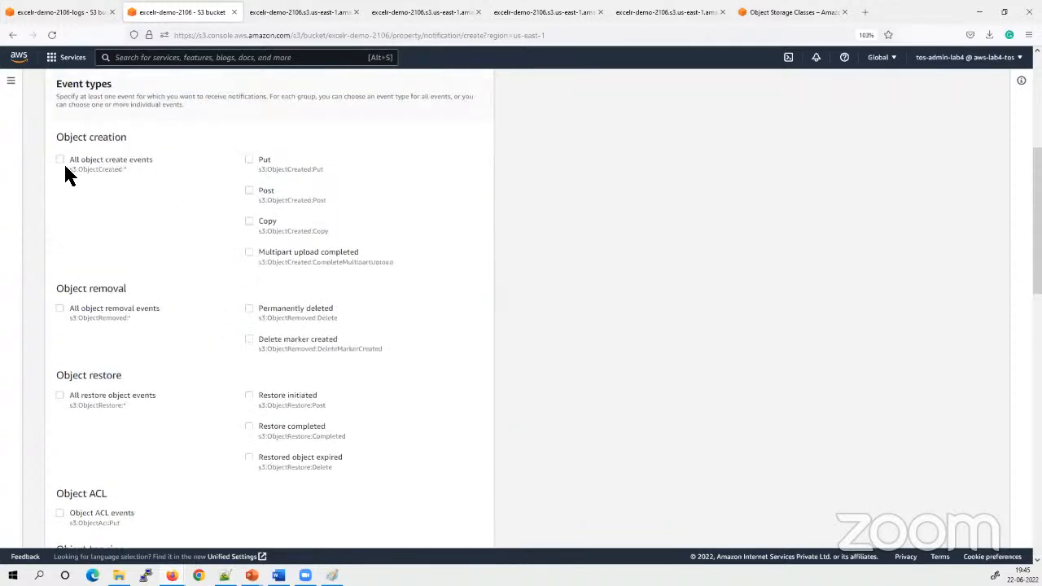
{"action": "scroll", "coordinate": [166, 366], "scroll_direction": "down", "scroll_amount": 10}
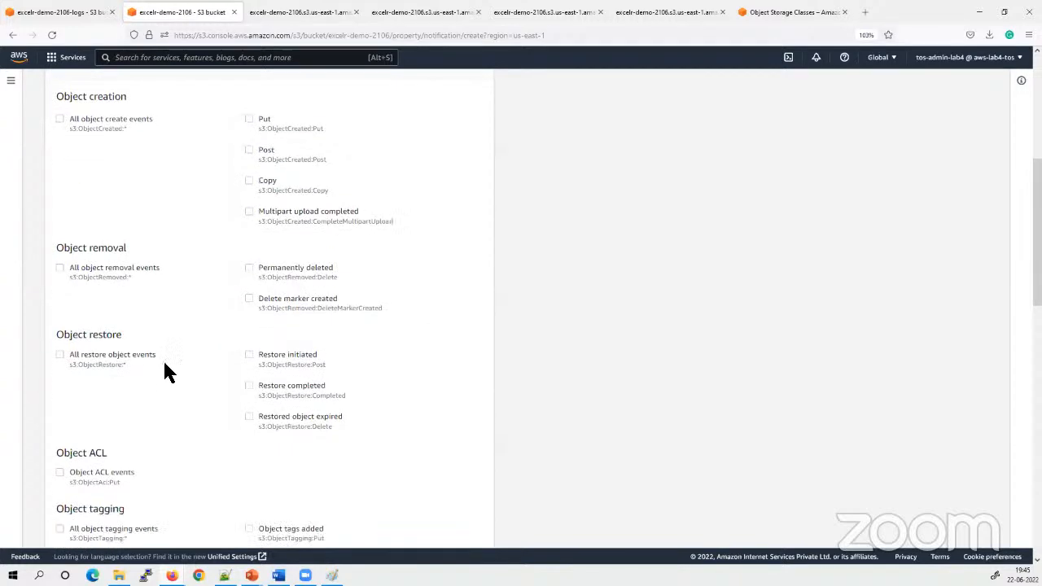
{"action": "scroll", "coordinate": [651, 434], "scroll_direction": "down", "scroll_amount": 1}
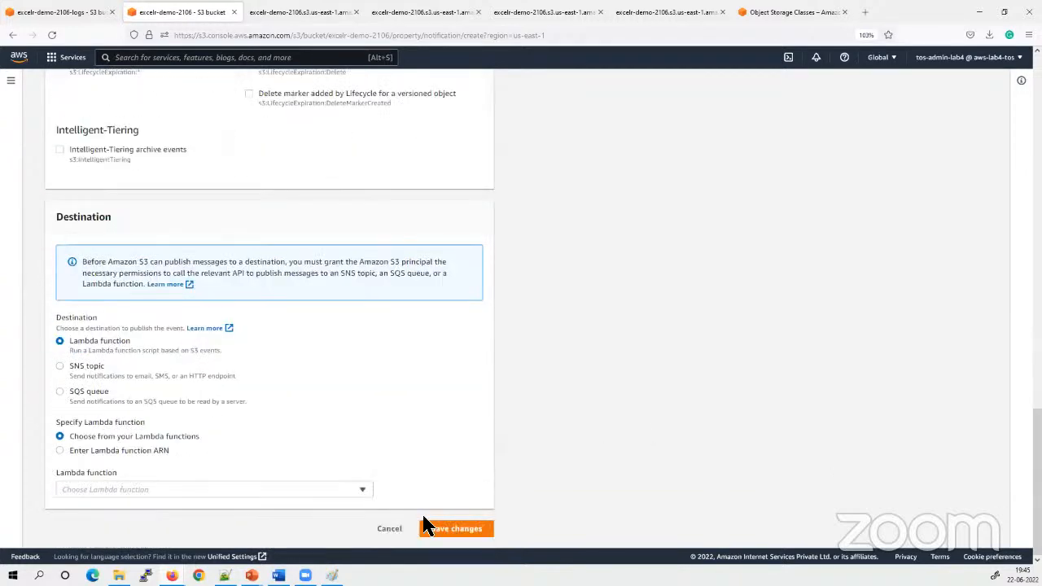
{"action": "left_click", "coordinate": [393, 531]}
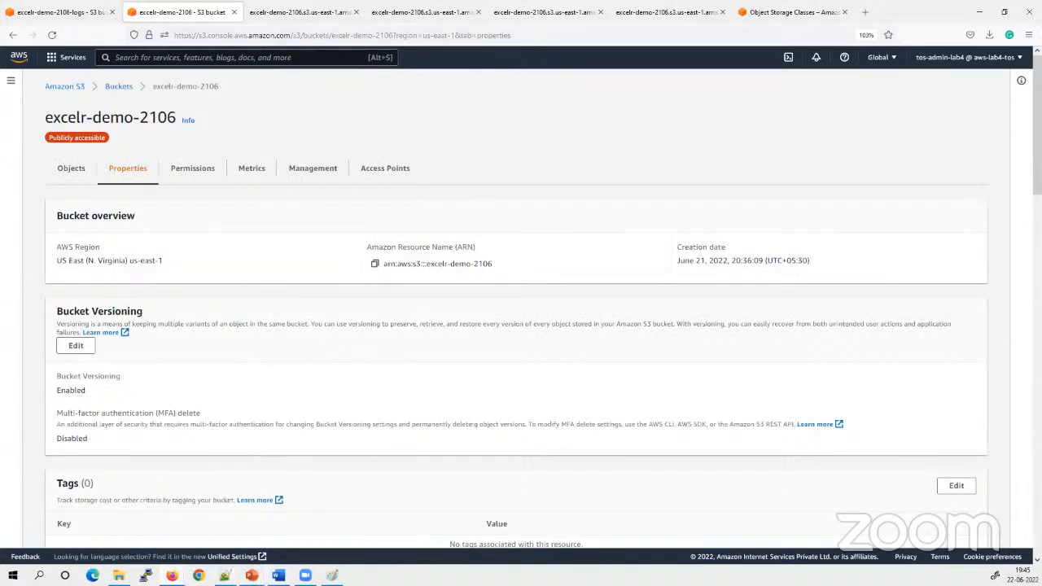
Switch to the PowerPoint slide show and advance from the S3 Event Notification slide to Life Cycle Management Policy
{"action": "mouse_move", "coordinate": [252, 575]}
{"action": "left_click", "coordinate": [232, 516]}
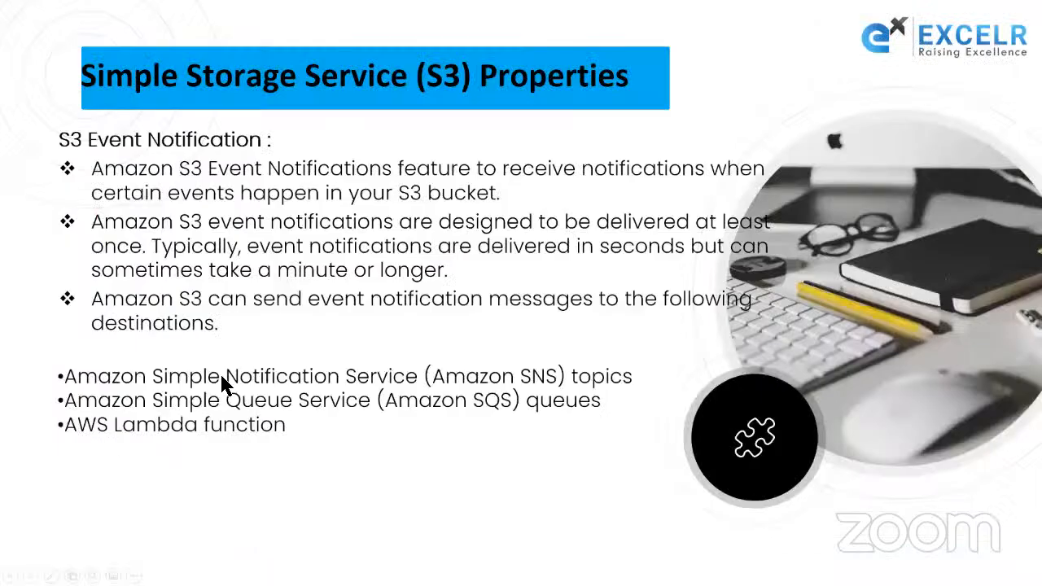
{"action": "left_click", "coordinate": [178, 398]}
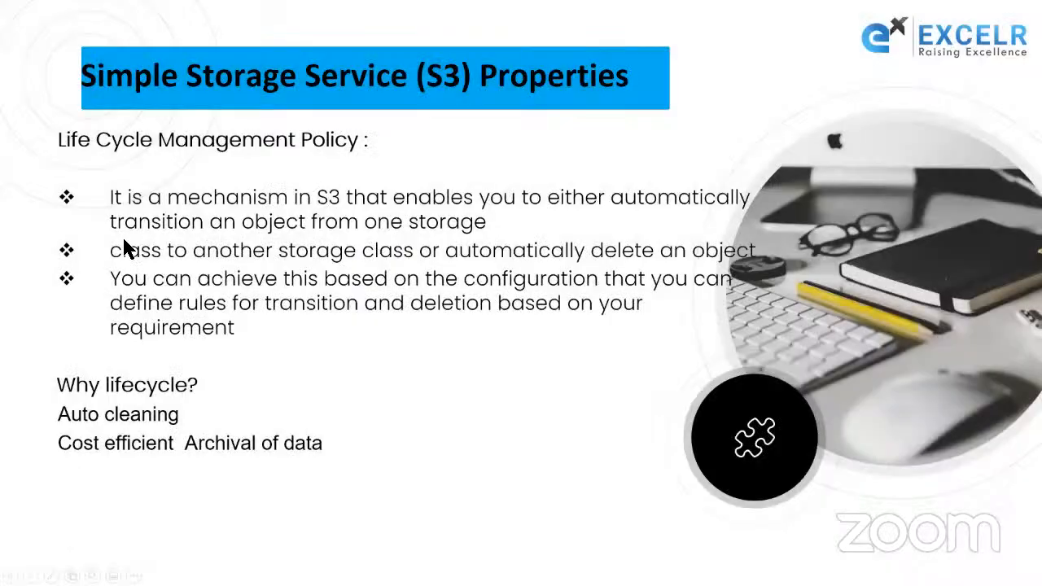
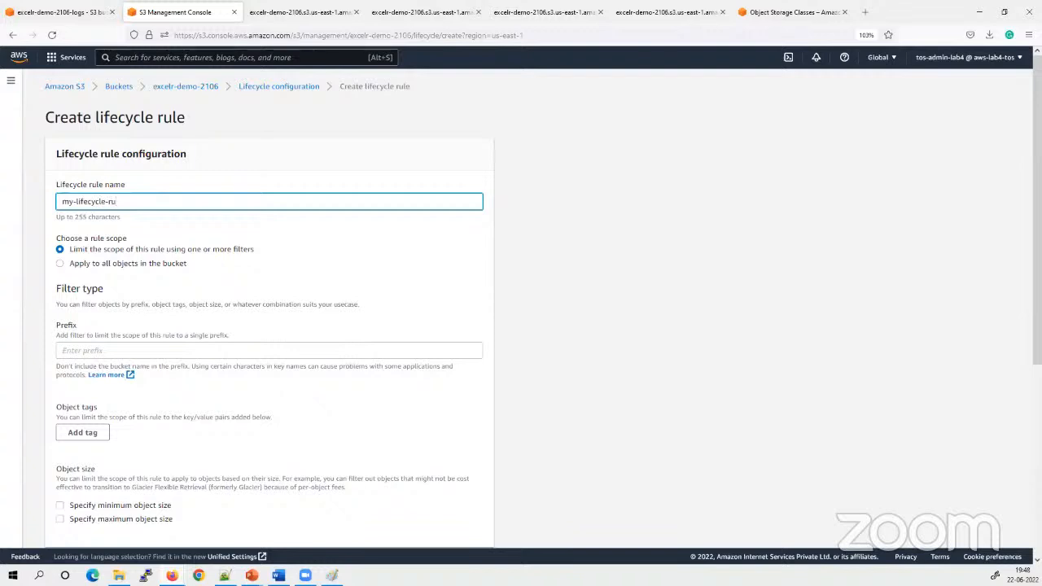
Complete the lifecycle rule name as my-lifecycle-rule-dr and review the option that limits the rule scope with filters
{"action": "type", "text": "-dr"}
{"action": "left_click_drag", "start_coordinate": [162, 203], "coordinate": [64, 201]}
{"action": "left_click", "coordinate": [232, 267]}
{"action": "left_click_drag", "start_coordinate": [275, 245], "coordinate": [182, 252]}
{"action": "left_click", "coordinate": [197, 270]}
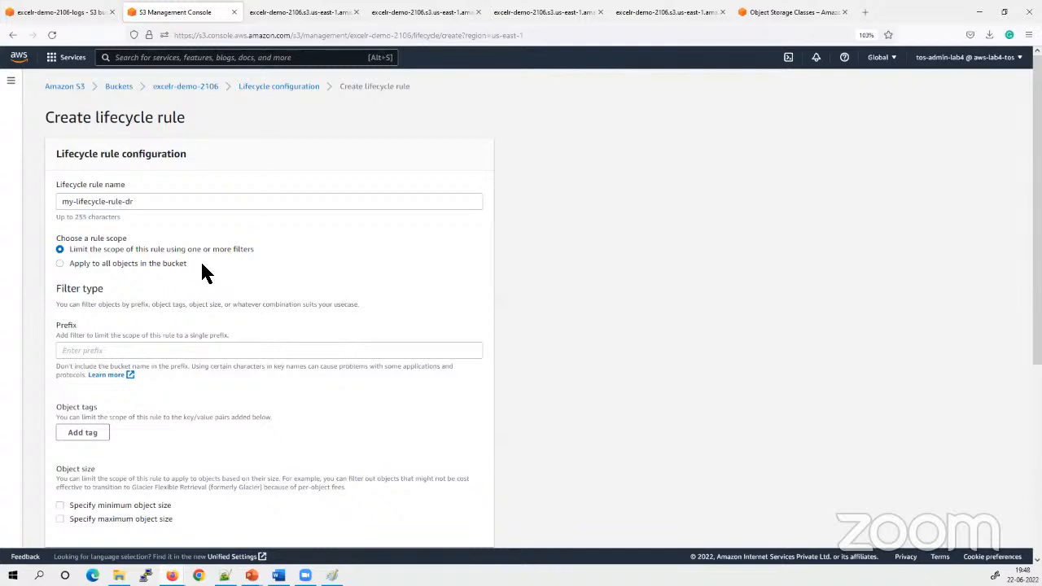
{"action": "left_click_drag", "start_coordinate": [268, 251], "coordinate": [68, 252]}
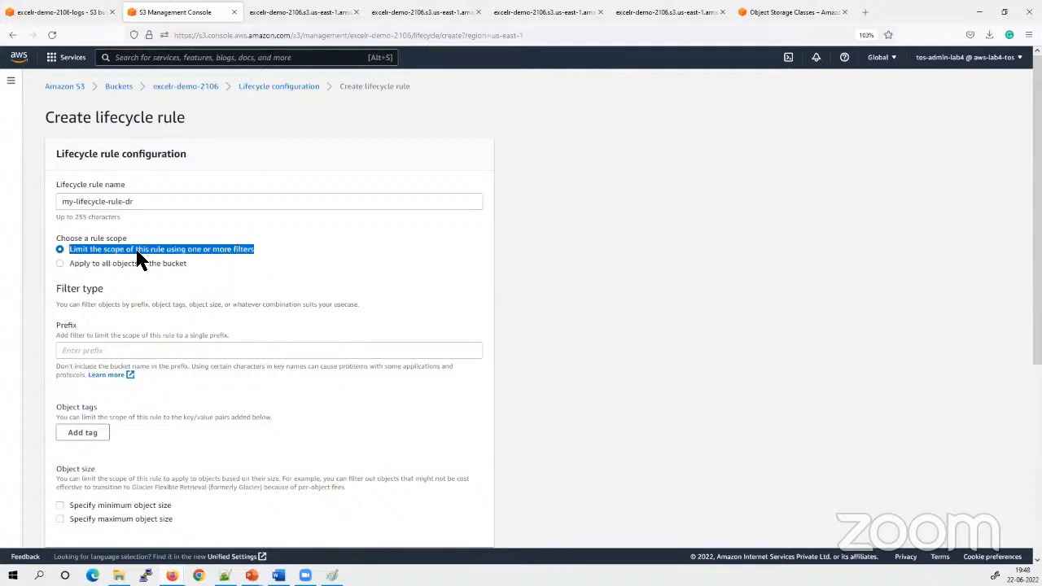
{"action": "left_click", "coordinate": [277, 259]}
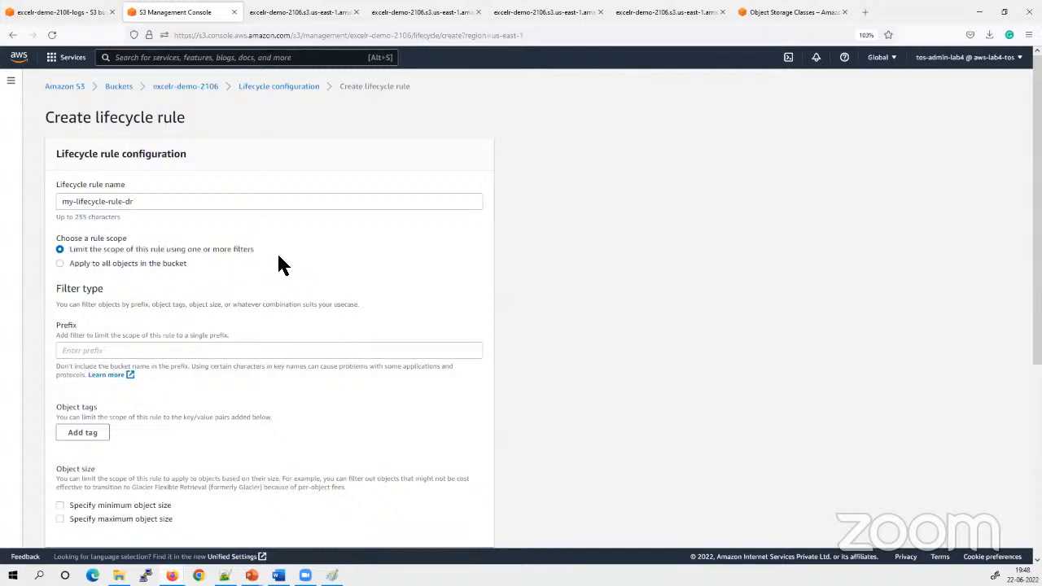
Apply the lifecycle rule to all objects in the bucket and acknowledge that scope
{"action": "left_click", "coordinate": [86, 352]}
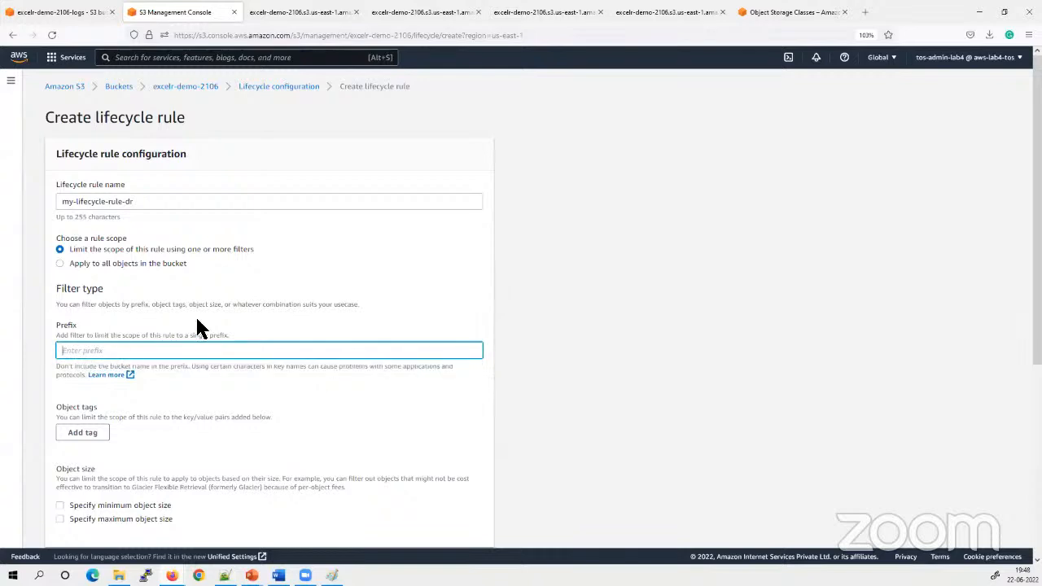
{"action": "scroll", "coordinate": [187, 327], "scroll_direction": "down", "scroll_amount": 1}
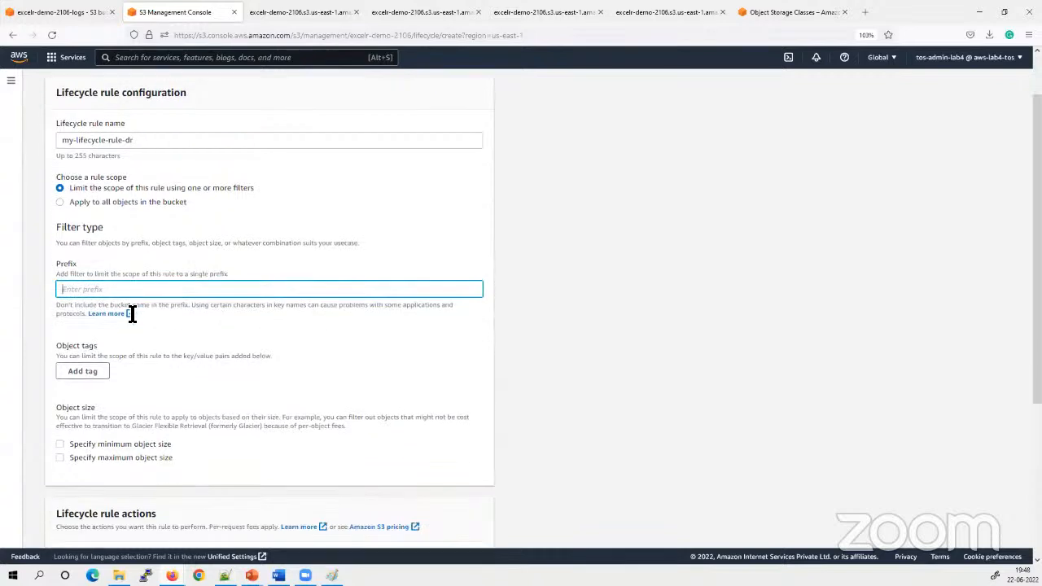
{"action": "left_click", "coordinate": [59, 203]}
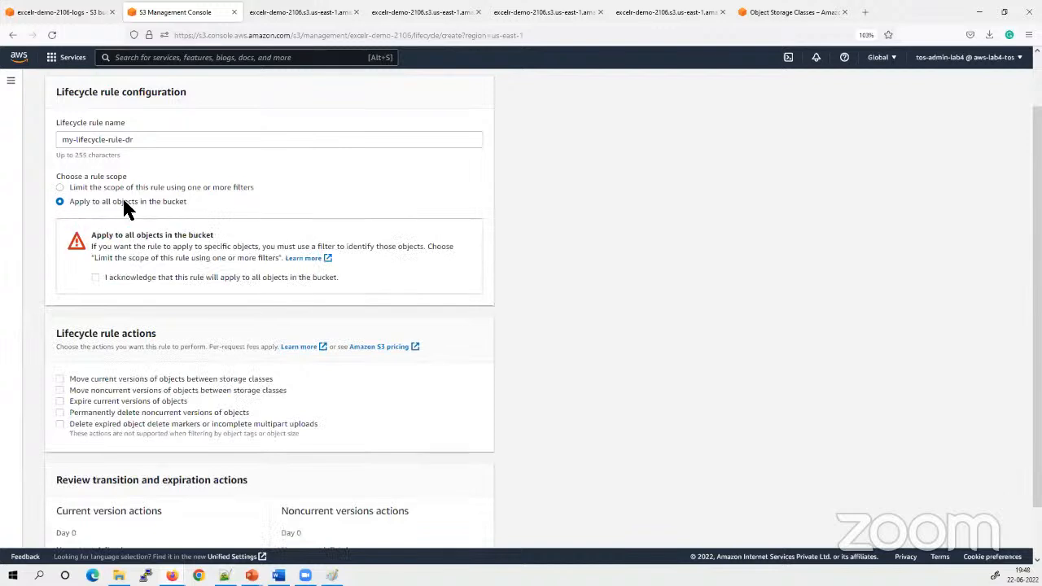
{"action": "left_click_drag", "start_coordinate": [207, 220], "coordinate": [27, 216]}
{"action": "left_click", "coordinate": [95, 277]}
Read the lifecycle rule actions for moving current and noncurrent object versions between storage classes
{"action": "scroll", "coordinate": [285, 358], "scroll_direction": "down", "scroll_amount": 1}
{"action": "left_click_drag", "start_coordinate": [173, 275], "coordinate": [59, 282]}
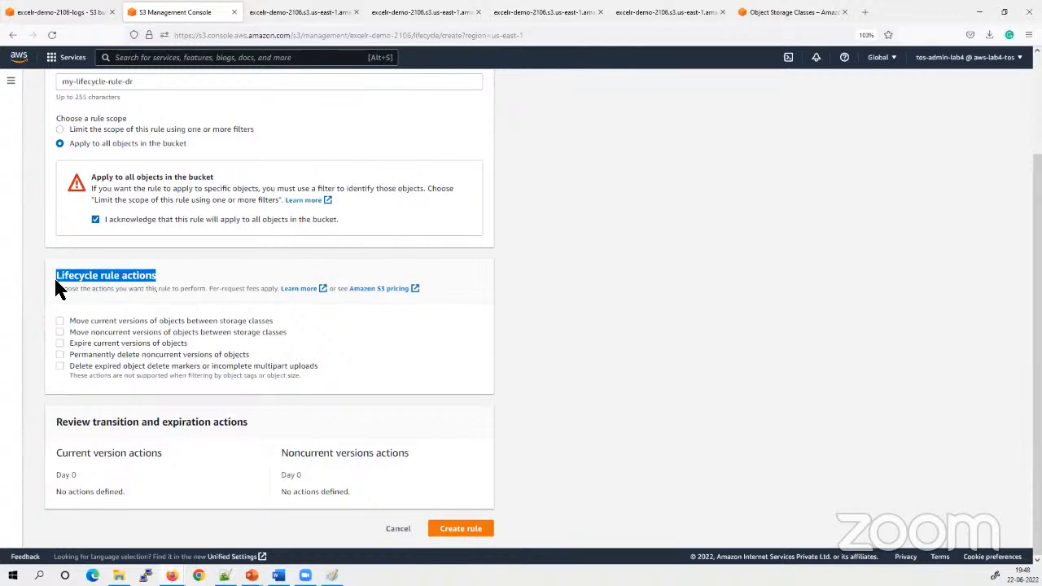
{"action": "left_click", "coordinate": [182, 281]}
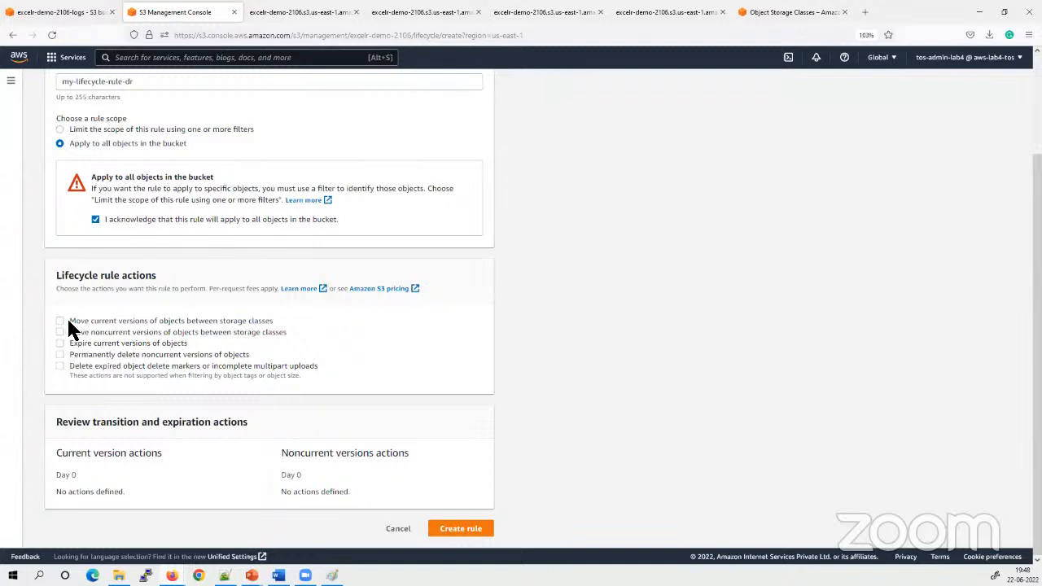
{"action": "left_click_drag", "start_coordinate": [179, 324], "coordinate": [288, 320]}
{"action": "left_click", "coordinate": [291, 320]}
{"action": "left_click_drag", "start_coordinate": [71, 333], "coordinate": [301, 335]}
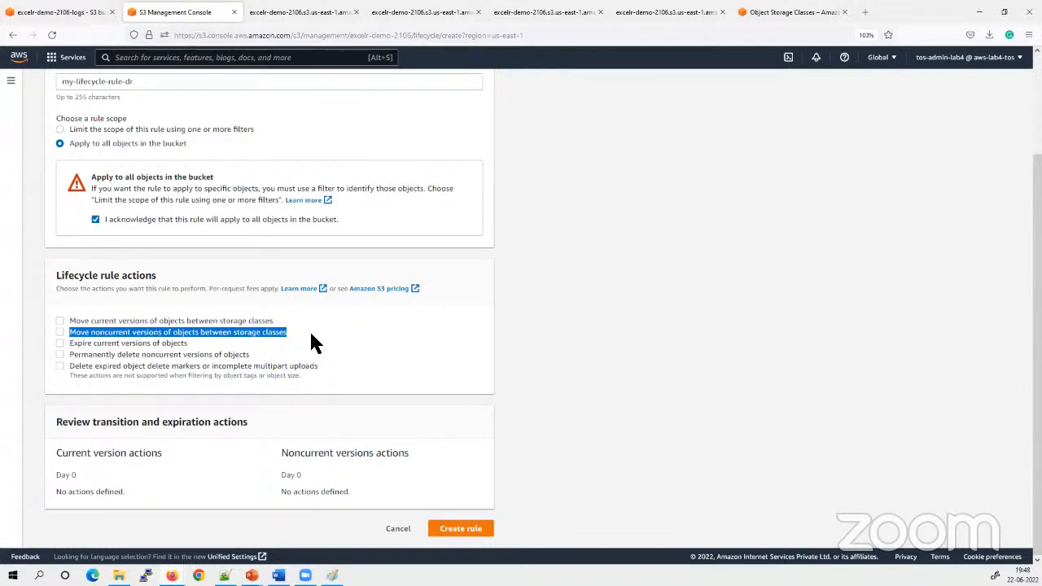
{"action": "left_click", "coordinate": [330, 345]}
Read the actions for expiring current versions, permanently deleting noncurrent versions, and deleting expired delete markers or incomplete multipart uploads
{"action": "left_click_drag", "start_coordinate": [70, 343], "coordinate": [195, 355]}
{"action": "left_click", "coordinate": [126, 357]}
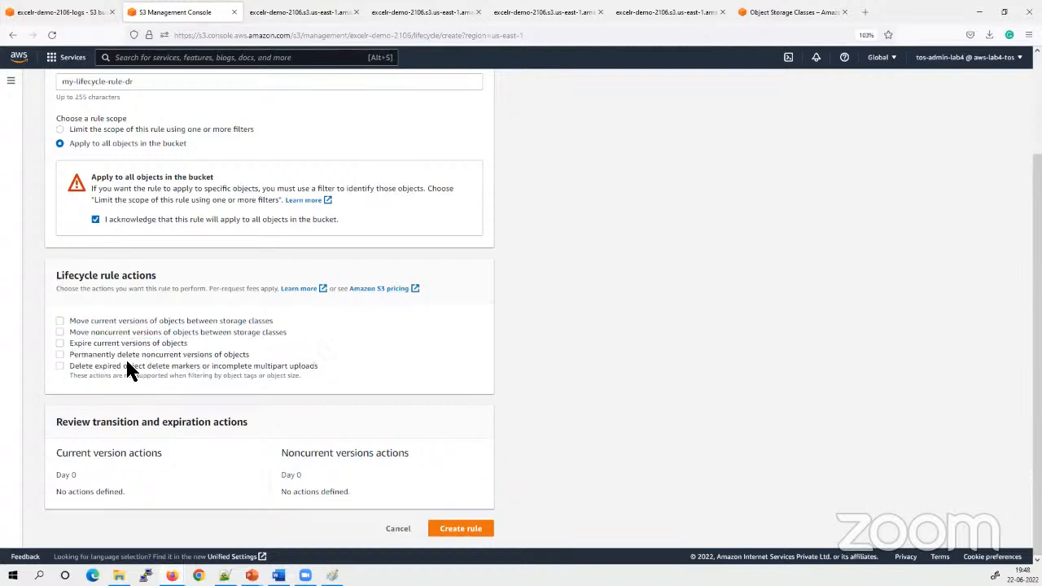
{"action": "left_click", "coordinate": [59, 354]}
{"action": "mouse_move", "coordinate": [156, 355]}
{"action": "left_mouse_down"}
{"action": "mouse_move", "coordinate": [272, 361]}
{"action": "mouse_move", "coordinate": [171, 367]}
{"action": "left_mouse_up"}
{"action": "left_click", "coordinate": [370, 359]}
{"action": "left_click", "coordinate": [330, 371]}
{"action": "left_click_drag", "start_coordinate": [333, 382], "coordinate": [40, 315]}
{"action": "left_click", "coordinate": [585, 328]}
Enable the action that moves current versions of objects between storage classes
{"action": "left_click", "coordinate": [60, 321]}
{"action": "scroll", "coordinate": [612, 366], "scroll_direction": "down", "scroll_amount": 3}
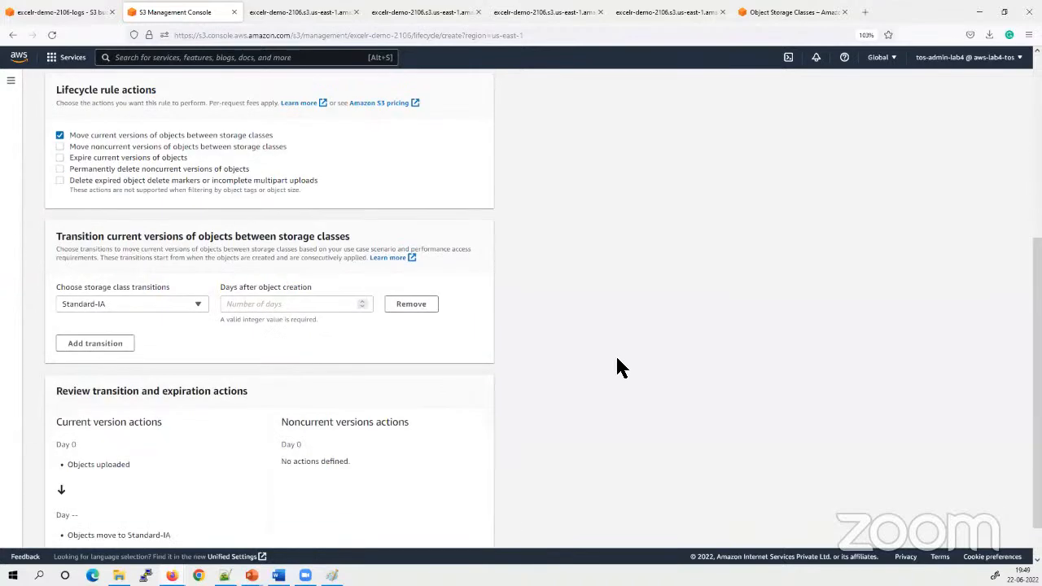
{"action": "scroll", "coordinate": [617, 368], "scroll_direction": "up", "scroll_amount": 2}
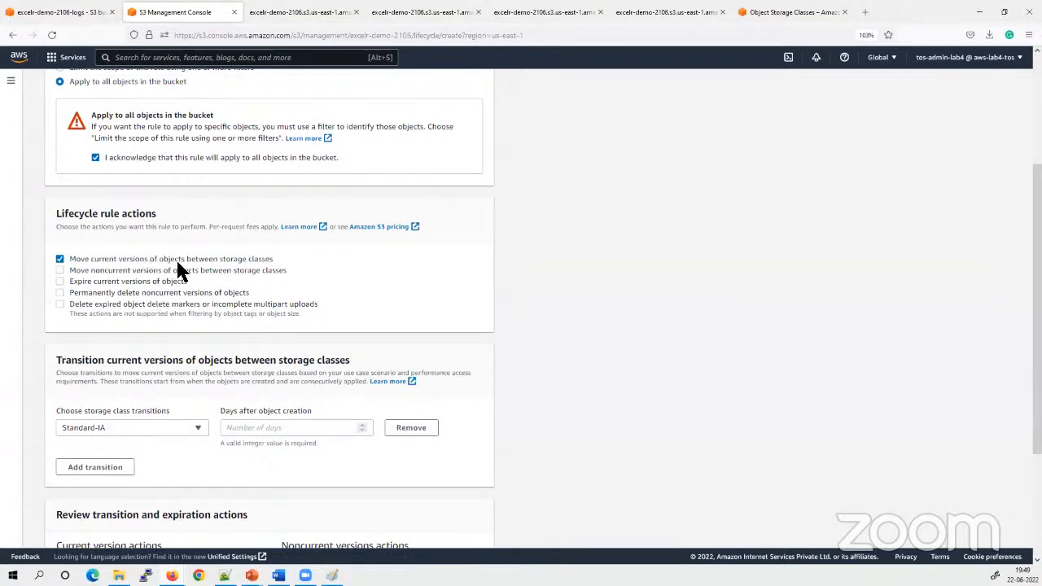
Look through the available storage classes for the first transition and their minimum storage durations
{"action": "left_click", "coordinate": [126, 428]}
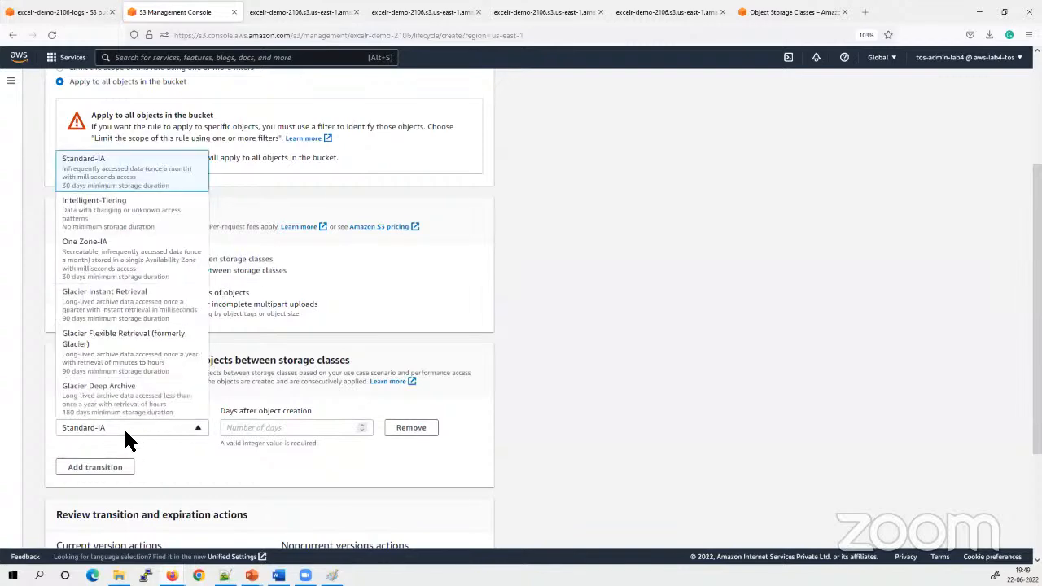
{"action": "scroll", "coordinate": [112, 263], "scroll_direction": "up", "scroll_amount": 3}
{"action": "scroll", "coordinate": [621, 305], "scroll_direction": "down", "scroll_amount": 3}
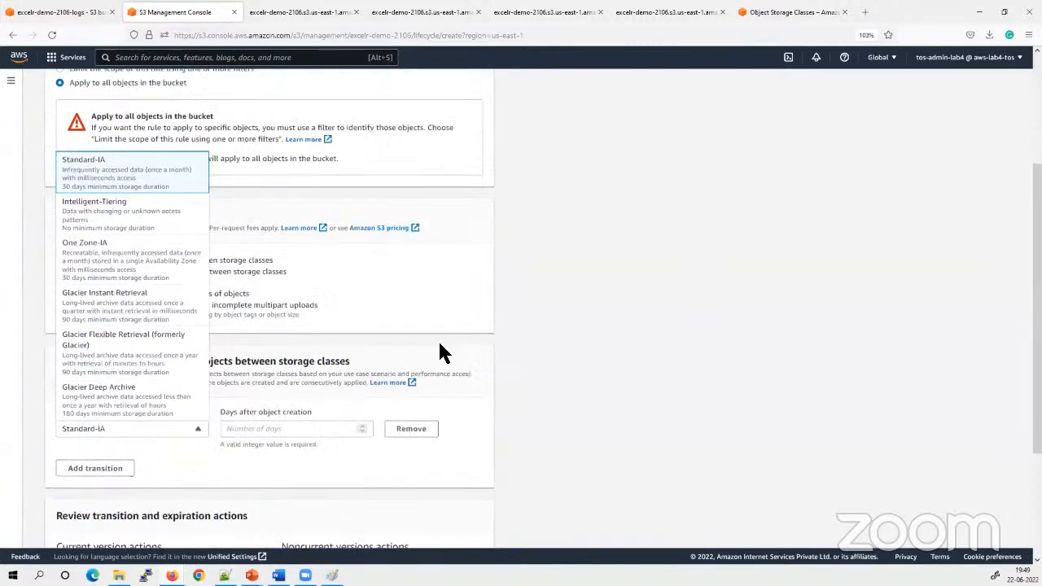
{"action": "left_click", "coordinate": [167, 426]}
{"action": "left_click", "coordinate": [120, 428]}
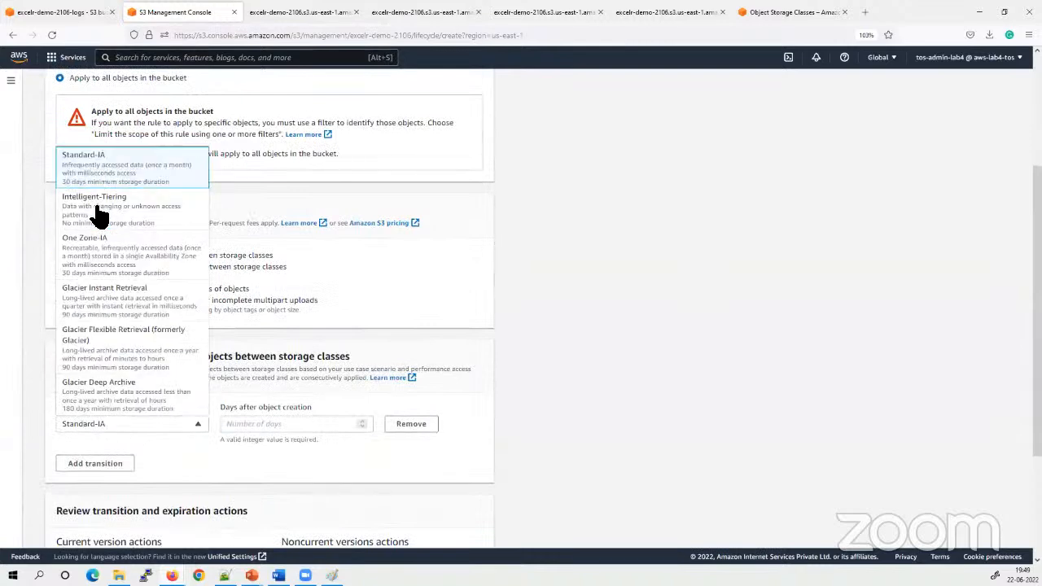
{"action": "left_click", "coordinate": [161, 461]}
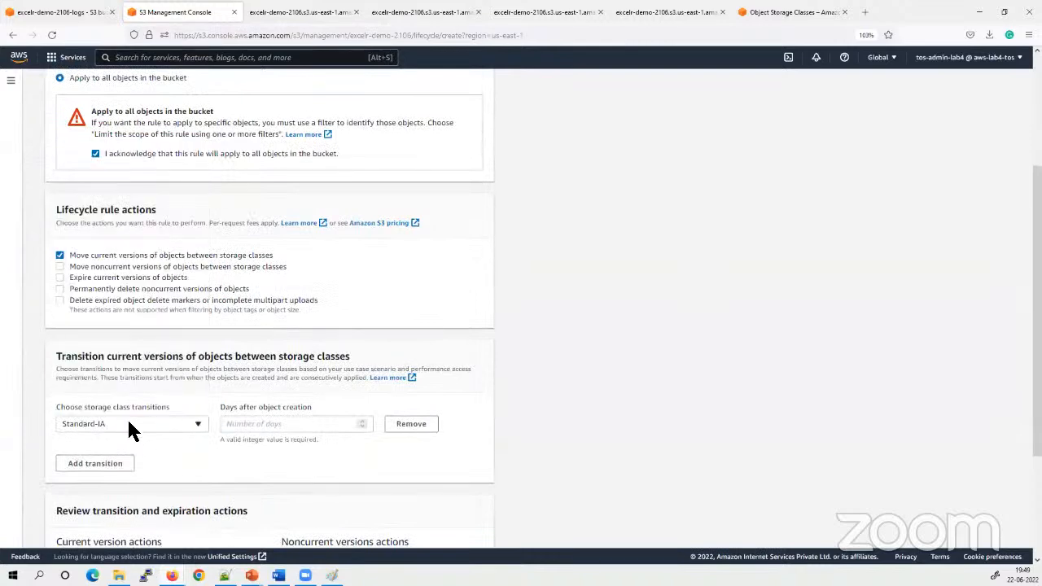
{"action": "left_click", "coordinate": [127, 419]}
{"action": "left_click", "coordinate": [114, 175]}
Set the first transition to One Zone-IA at 30 days after object creation
{"action": "left_click", "coordinate": [161, 436]}
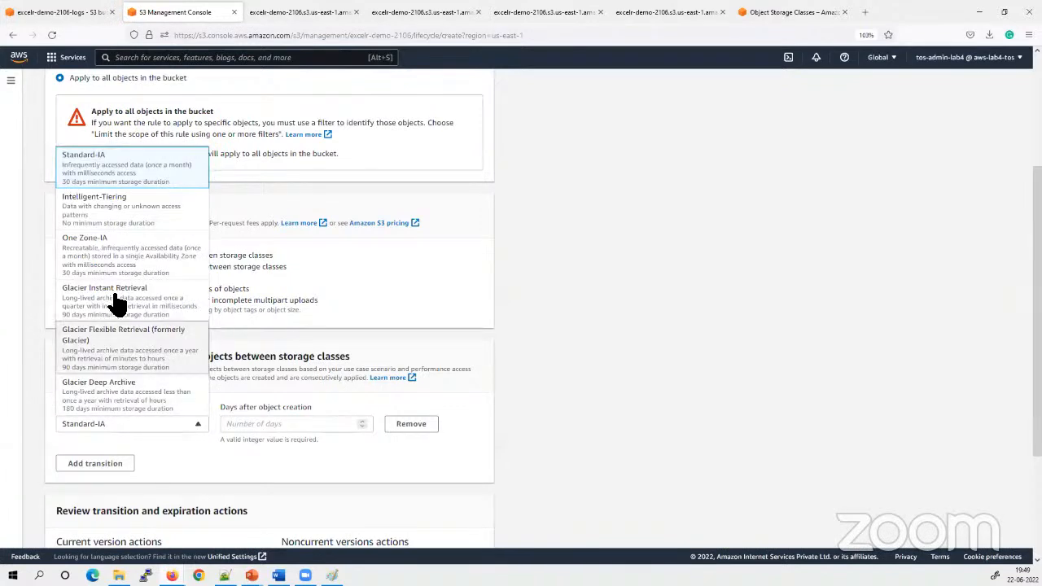
{"action": "left_click", "coordinate": [105, 269]}
{"action": "left_click", "coordinate": [255, 423]}
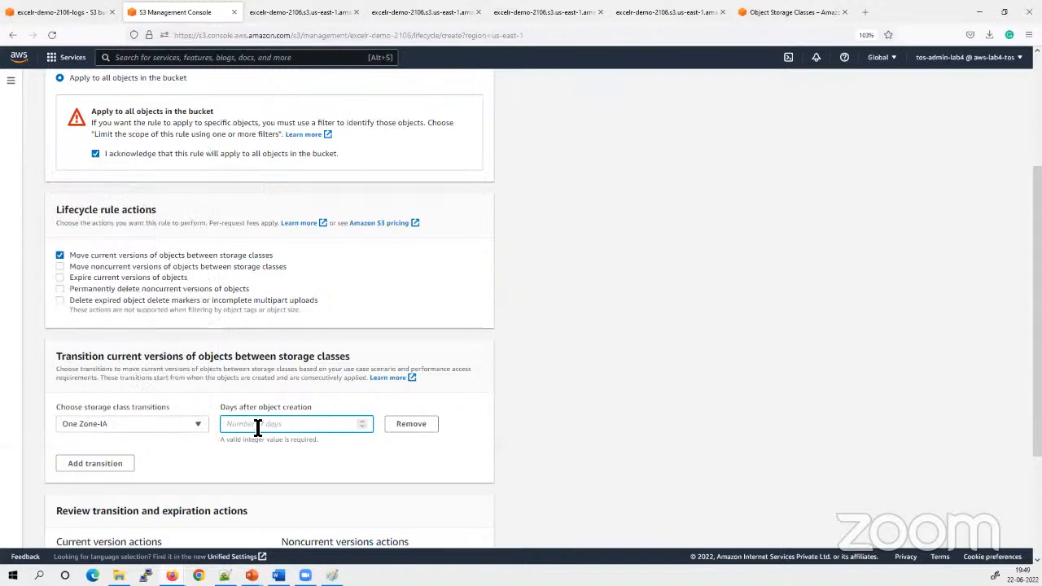
{"action": "type", "text": "30"}
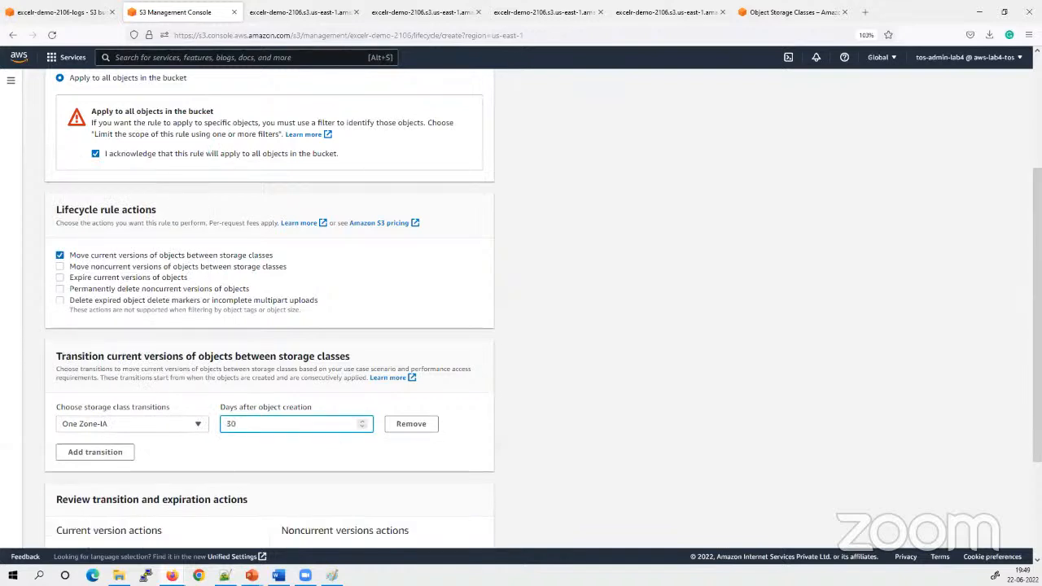
{"action": "left_click", "coordinate": [636, 367]}
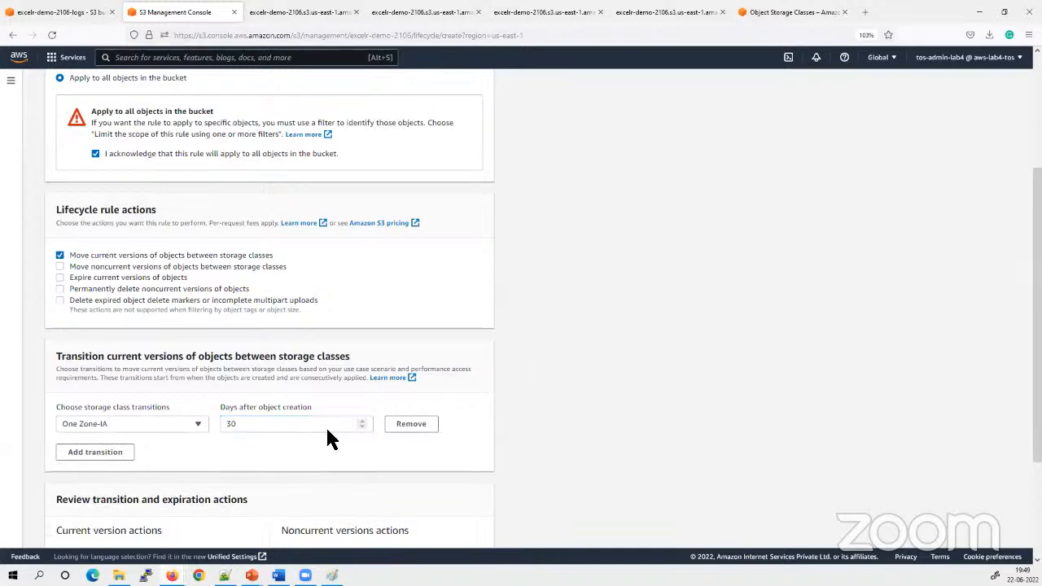
Add a second storage class transition and choose Glacier Deep Archive for it
{"action": "left_click", "coordinate": [109, 453]}
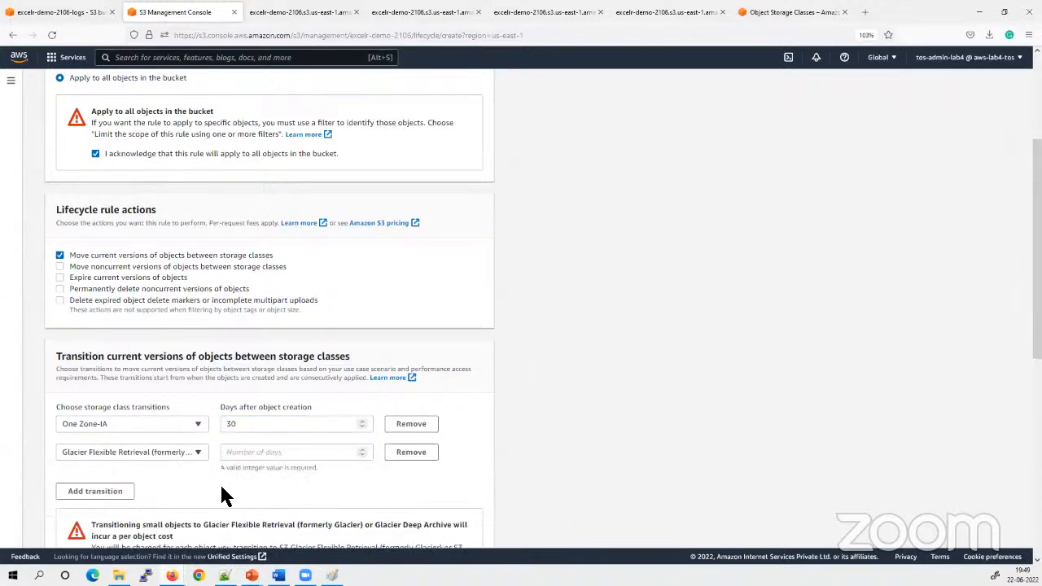
{"action": "left_click", "coordinate": [119, 452]}
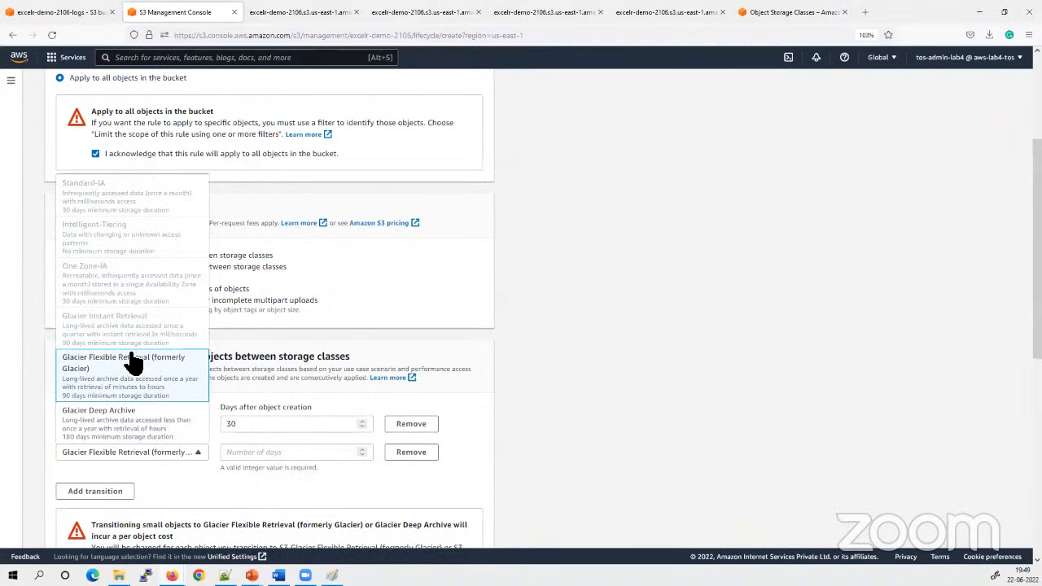
{"action": "scroll", "coordinate": [130, 362], "scroll_direction": "down", "scroll_amount": 2}
{"action": "scroll", "coordinate": [136, 378], "scroll_direction": "up", "scroll_amount": 1}
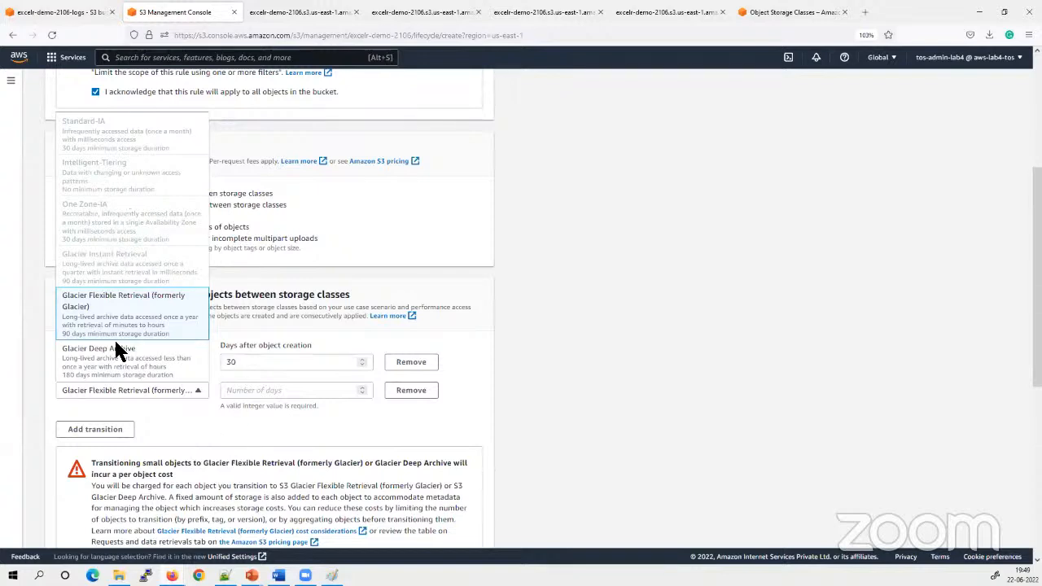
{"action": "left_click", "coordinate": [118, 368]}
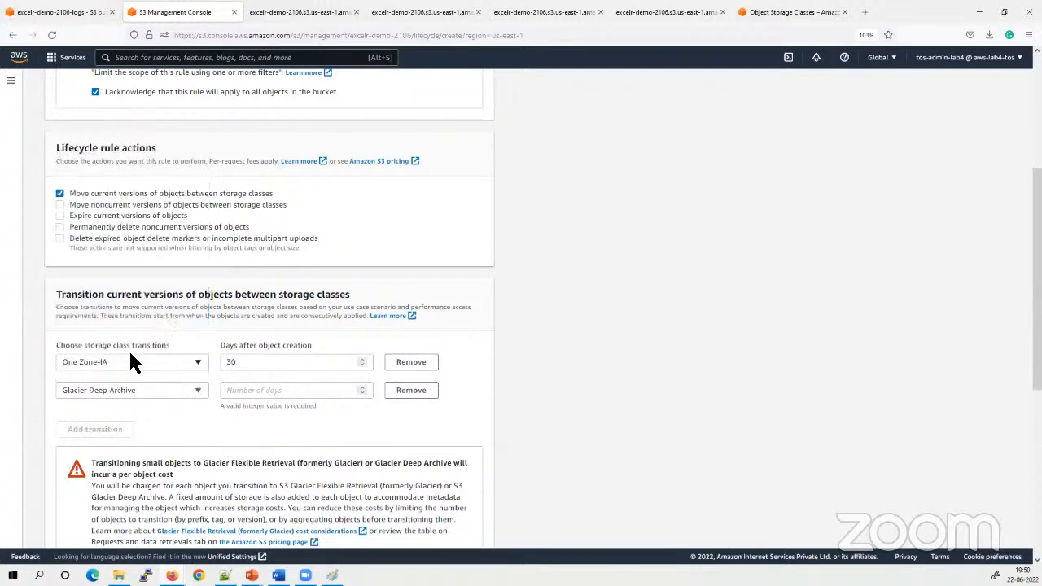
Try 15 days after object creation for the Glacier Deep Archive transition and read the rule on allowed values
{"action": "left_click", "coordinate": [250, 390]}
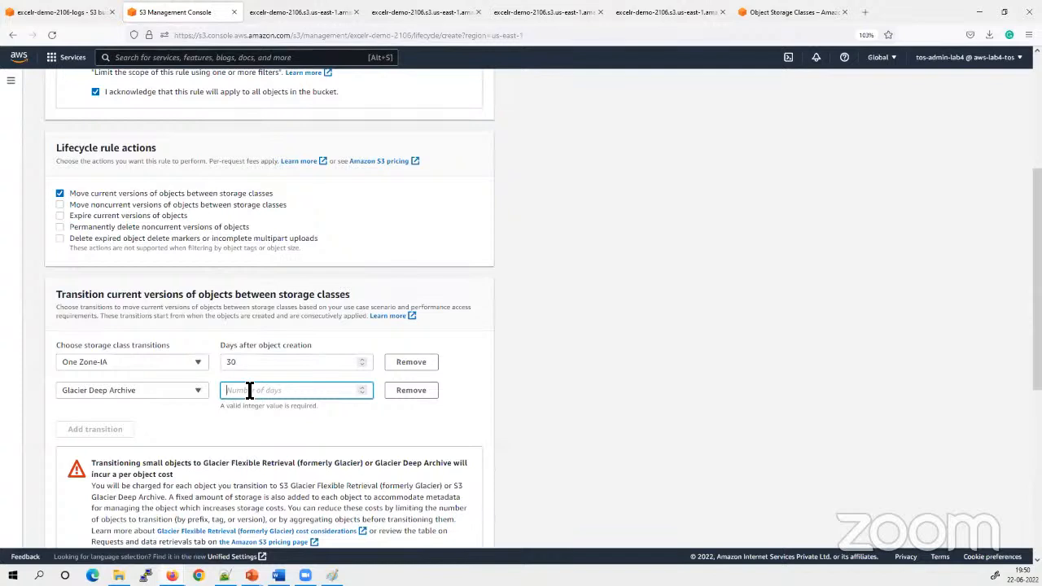
{"action": "type", "text": "90"}
{"action": "key", "text": "BackSpace"}
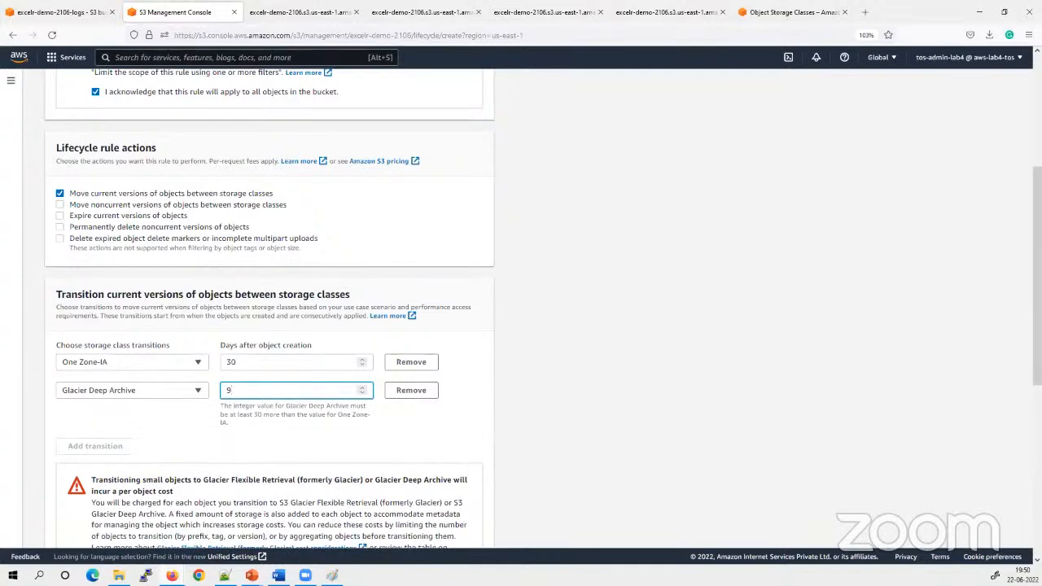
{"action": "key", "text": "BackSpace"}
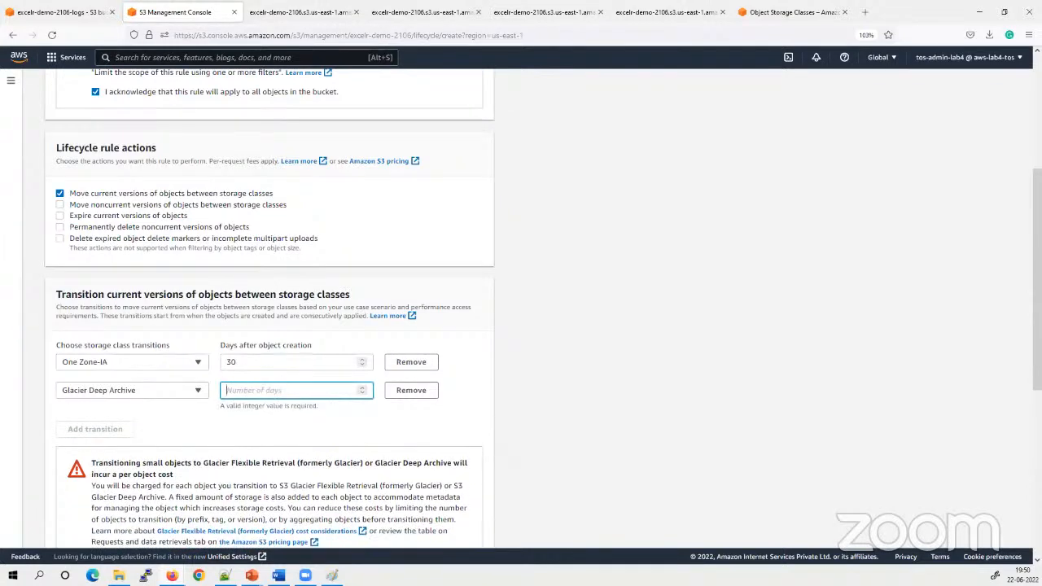
{"action": "type", "text": "15"}
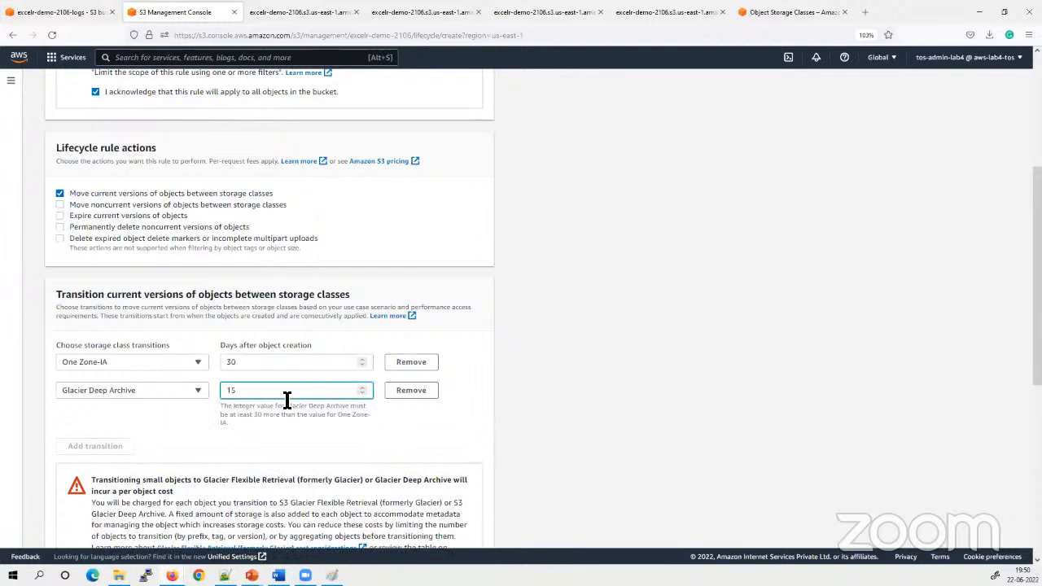
{"action": "left_click_drag", "start_coordinate": [259, 405], "coordinate": [357, 411]}
{"action": "left_click", "coordinate": [353, 414]}
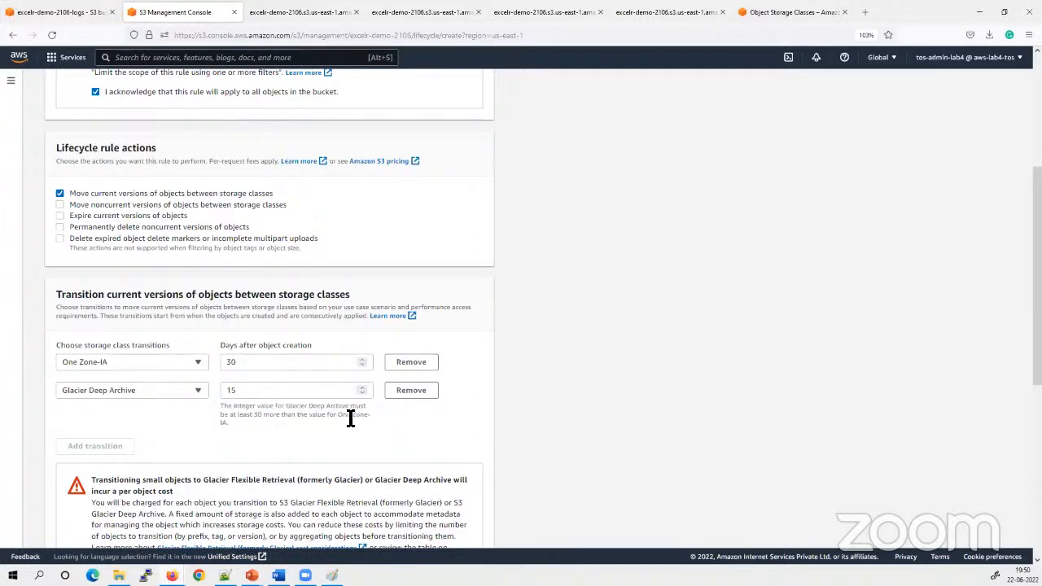
{"action": "left_click_drag", "start_coordinate": [221, 416], "coordinate": [376, 430]}
{"action": "left_click", "coordinate": [362, 424]}
Change the second transition to Glacier Flexible Retrieval (formerly Glacier) and set it to 40 days after object creation
{"action": "double_click", "coordinate": [265, 391]}
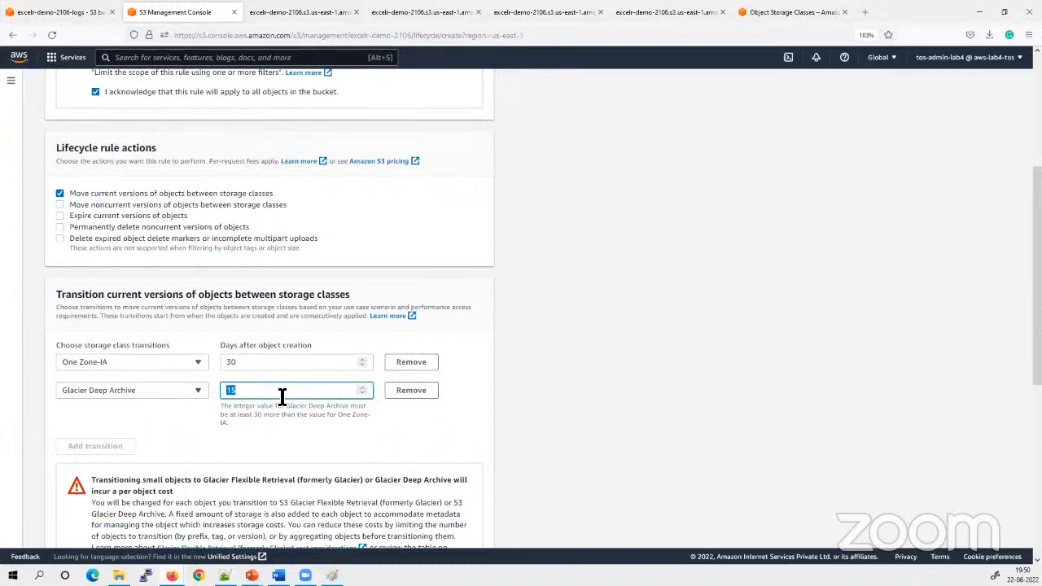
{"action": "left_click", "coordinate": [132, 390]}
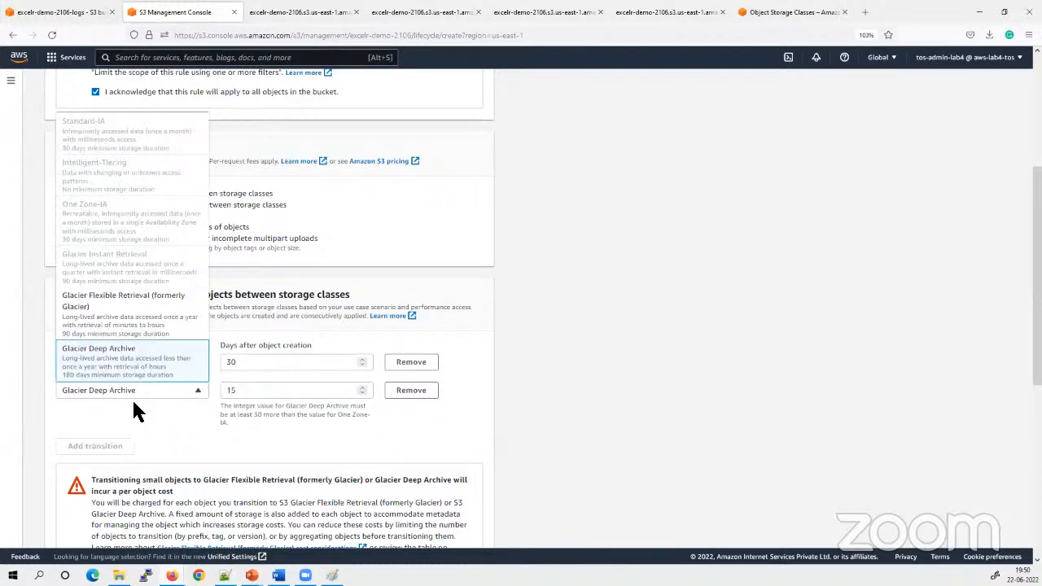
{"action": "left_click", "coordinate": [125, 331]}
{"action": "double_click", "coordinate": [258, 390]}
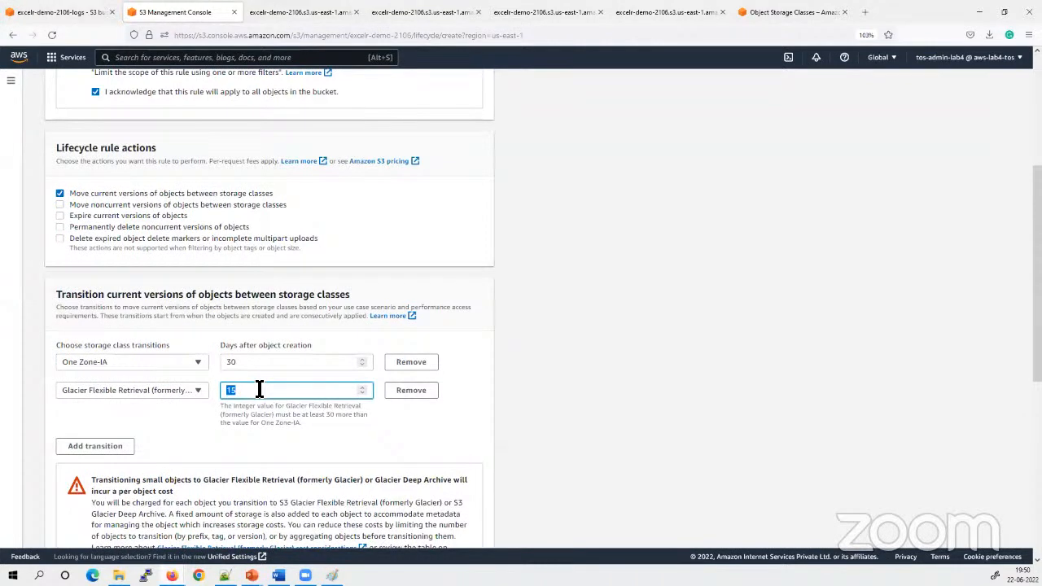
{"action": "type", "text": "6"}
{"action": "key", "text": "BackSpace"}
{"action": "type", "text": "40"}
{"action": "left_click", "coordinate": [528, 432]}
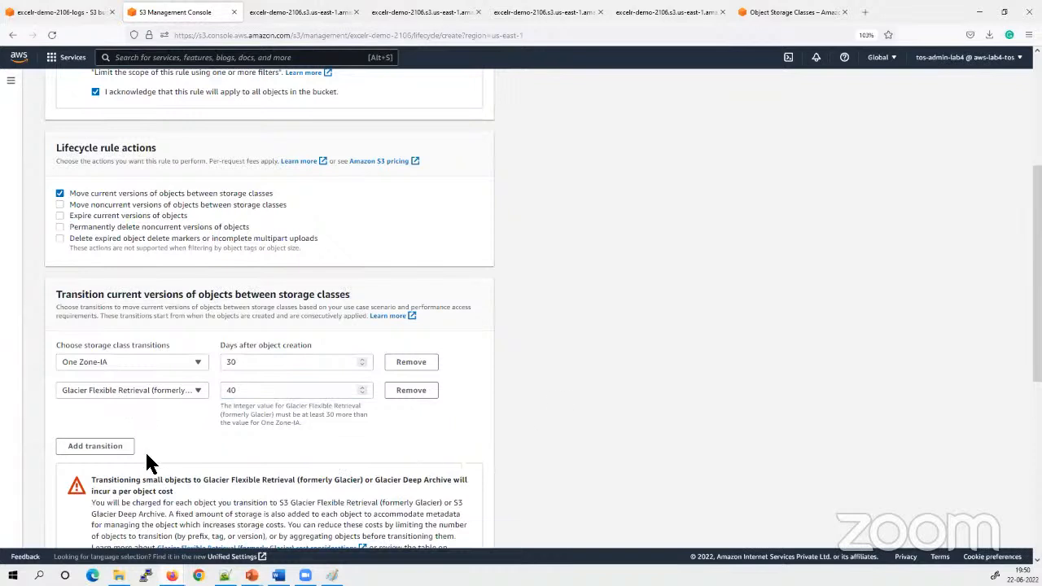
Add a third transition to Glacier Deep Archive and try 60 days after object creation for it
{"action": "left_click", "coordinate": [110, 448]}
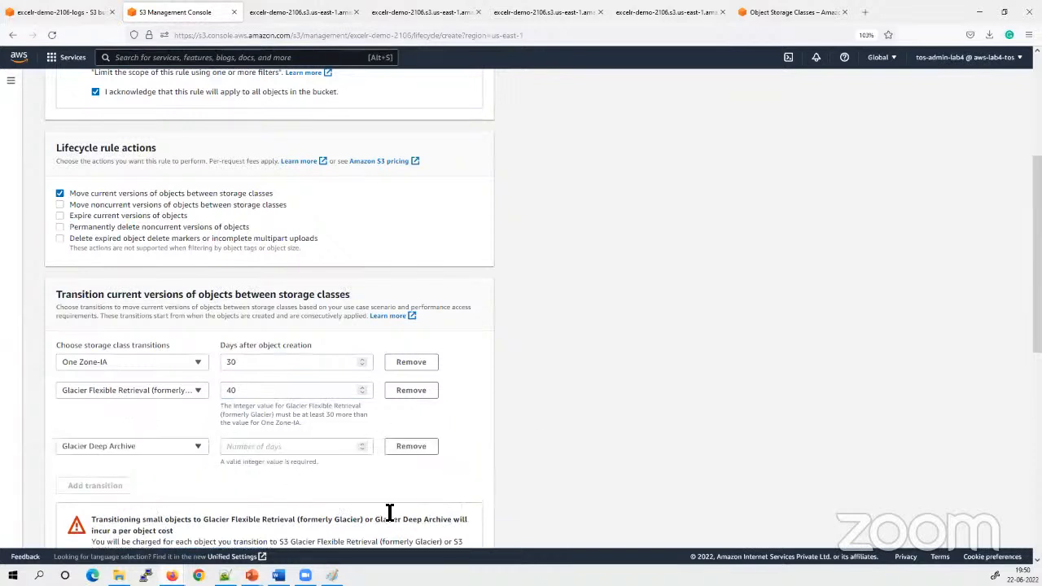
{"action": "left_click", "coordinate": [145, 444]}
{"action": "left_click", "coordinate": [111, 427]}
{"action": "left_click", "coordinate": [262, 449]}
{"action": "type", "text": "1"}
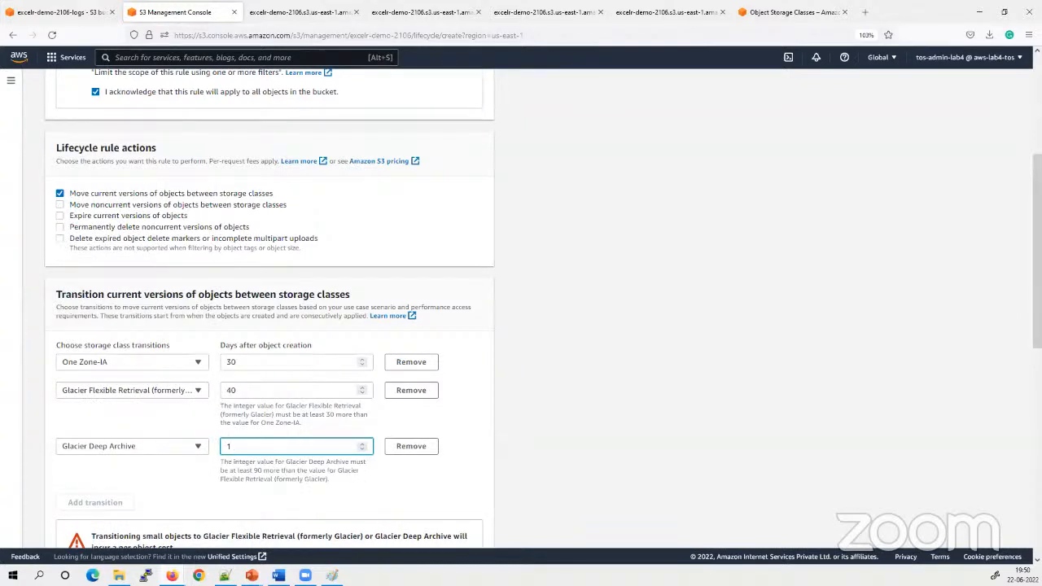
{"action": "key", "text": "BackSpace"}
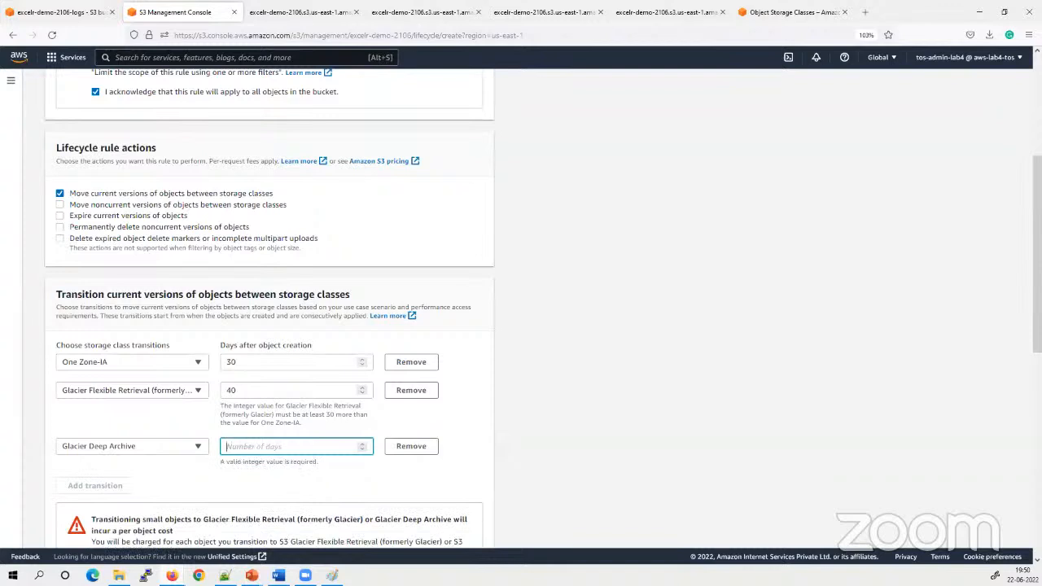
{"action": "type", "text": "60"}
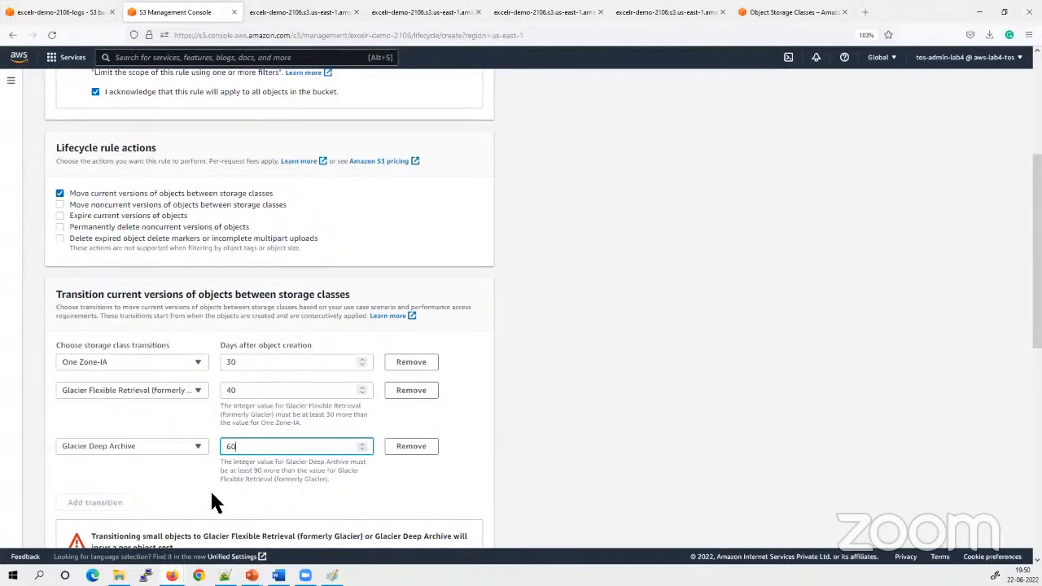
Read the minimum-interval rule for the Glacier Deep Archive transition and try 120 days after object creation
{"action": "left_click_drag", "start_coordinate": [223, 461], "coordinate": [378, 476]}
{"action": "left_click", "coordinate": [336, 480]}
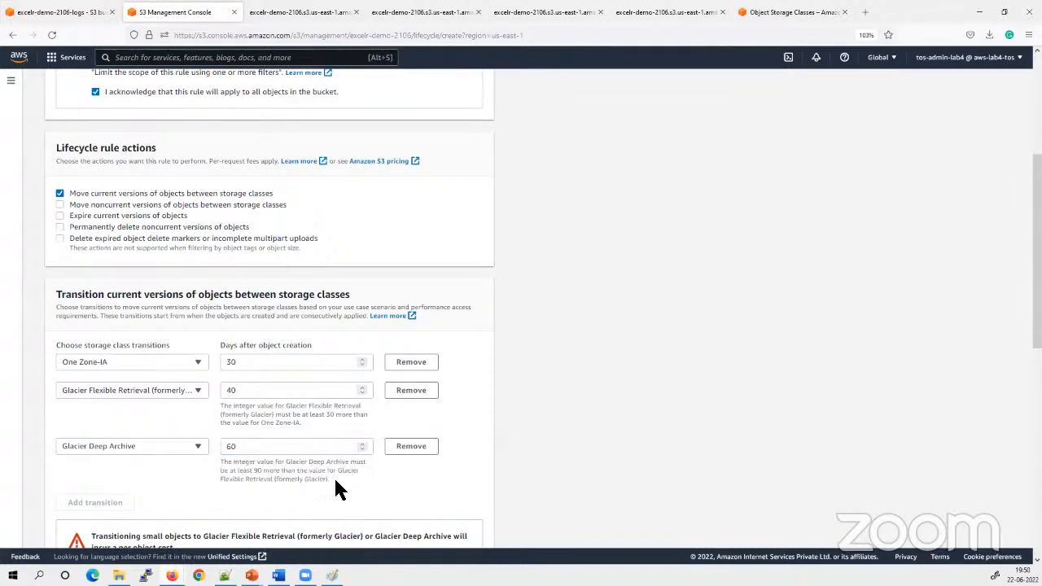
{"action": "left_click_drag", "start_coordinate": [223, 471], "coordinate": [351, 481]}
{"action": "left_click", "coordinate": [339, 476]}
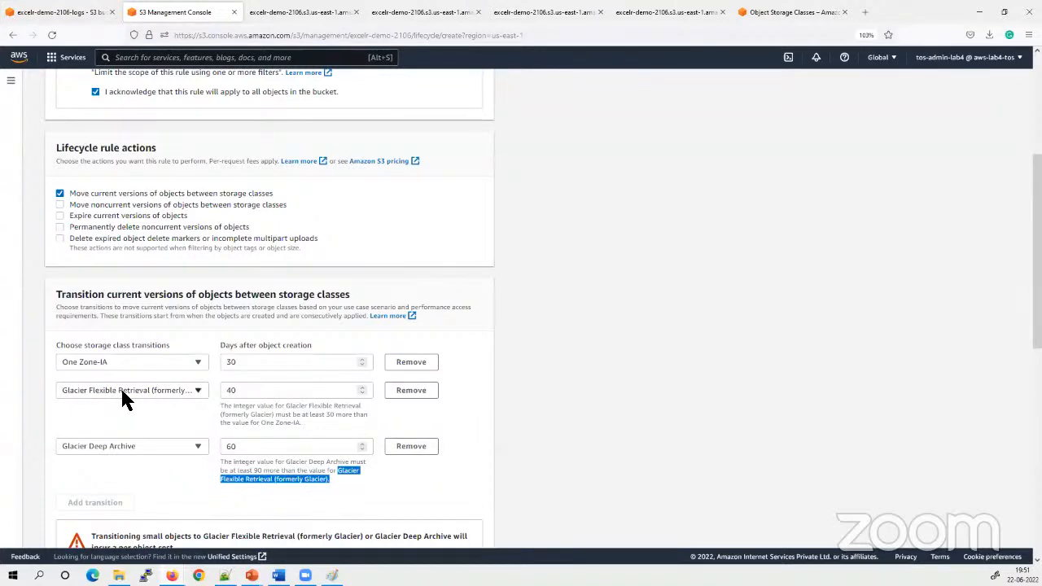
{"action": "double_click", "coordinate": [290, 448]}
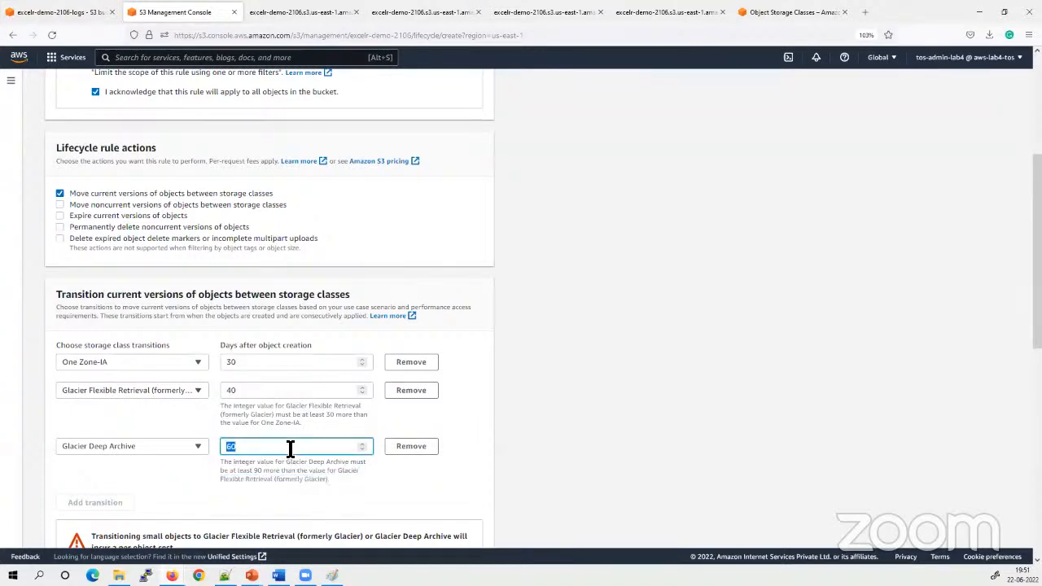
{"action": "type", "text": "120"}
{"action": "left_click", "coordinate": [744, 373]}
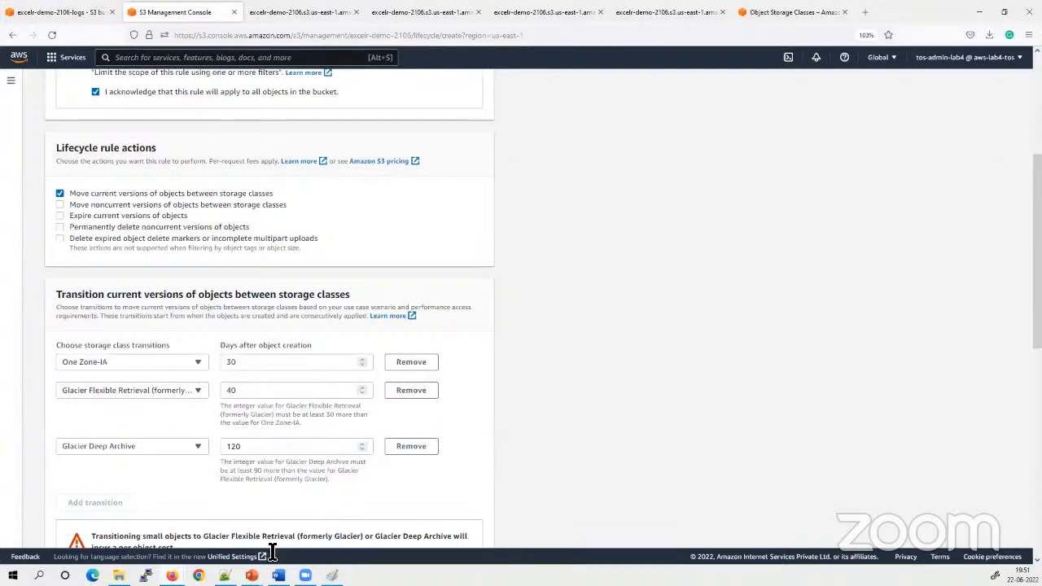
Replace the Glacier Deep Archive transition's days after object creation with 190
{"action": "double_click", "coordinate": [265, 454]}
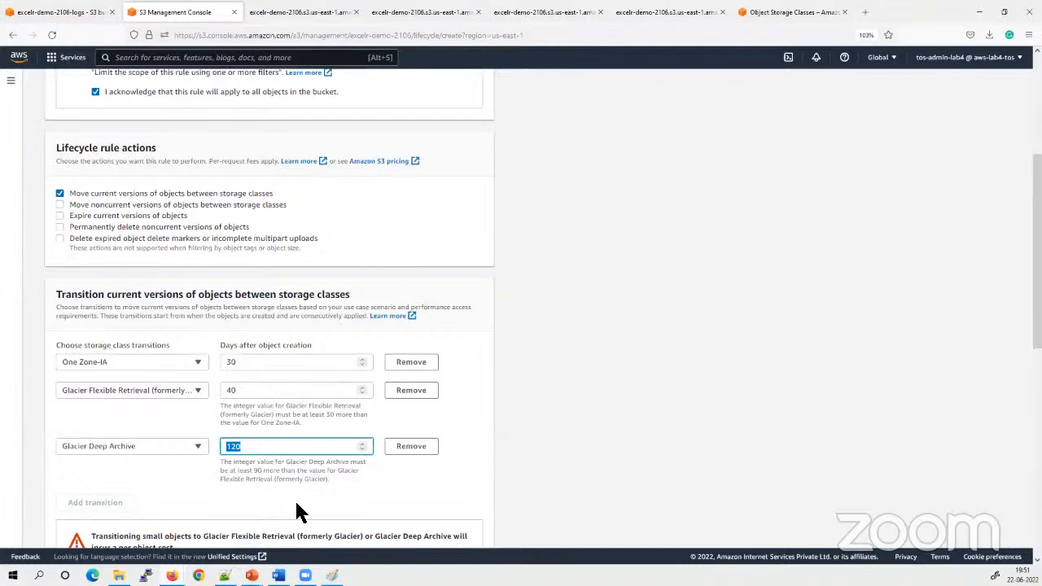
{"action": "left_click", "coordinate": [257, 447]}
{"action": "key", "text": "BackSpace"}
{"action": "key", "text": "BackSpace"}
{"action": "key", "text": "BackSpace"}
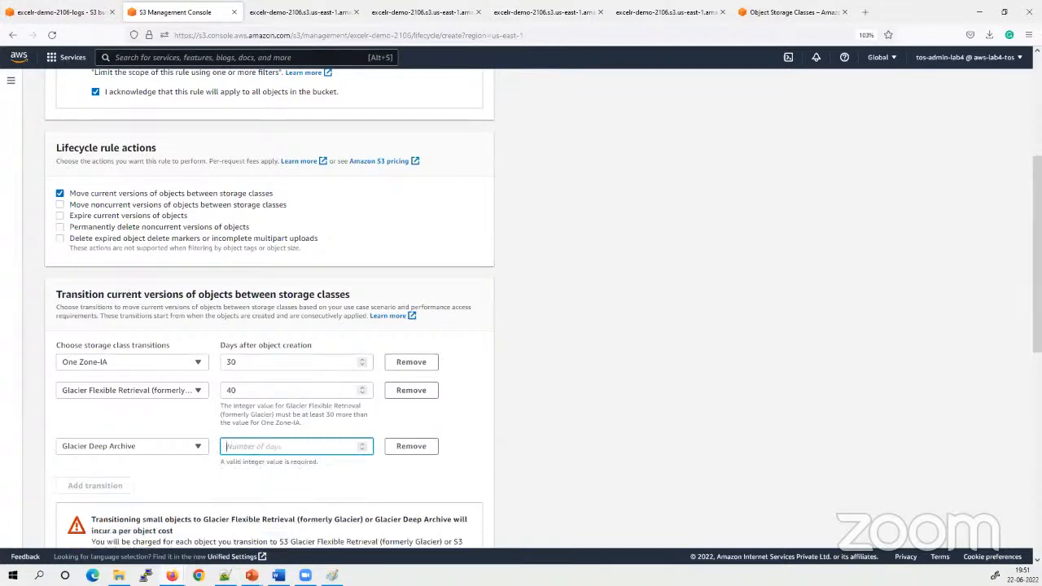
{"action": "type", "text": "190"}
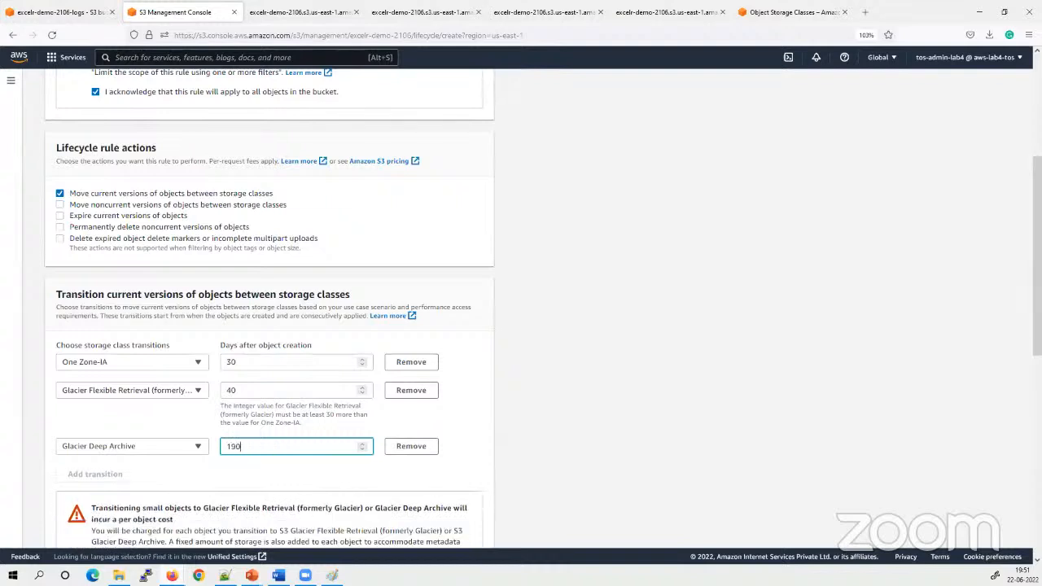
{"action": "left_click", "coordinate": [611, 440]}
Compare the earlier transitions' days and change the Glacier Deep Archive transition to 155 days after object creation
{"action": "left_click", "coordinate": [222, 364]}
{"action": "double_click", "coordinate": [249, 391]}
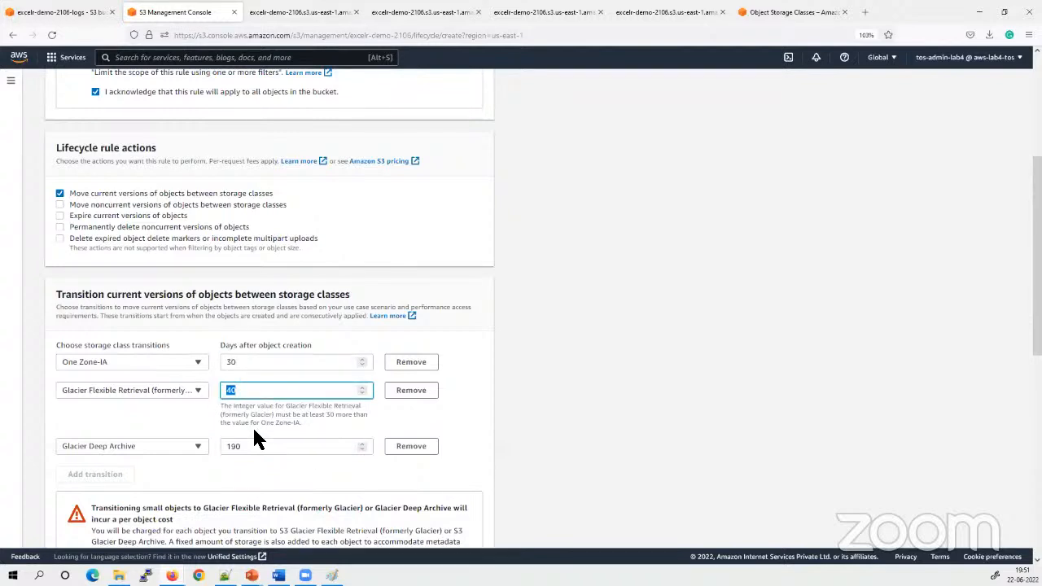
{"action": "left_click", "coordinate": [252, 448]}
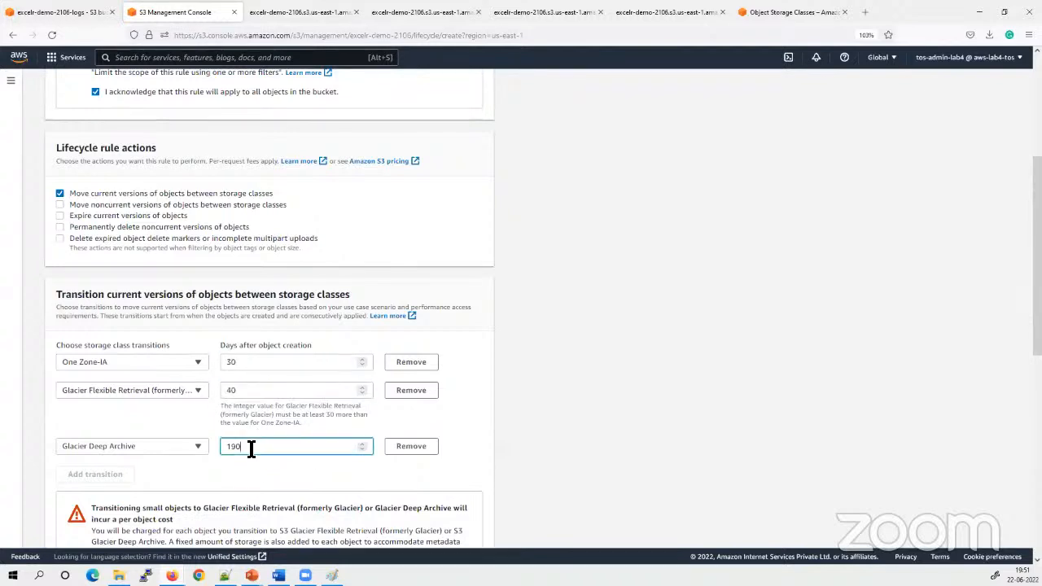
{"action": "key", "text": "BackSpace"}
{"action": "key", "text": "BackSpace"}
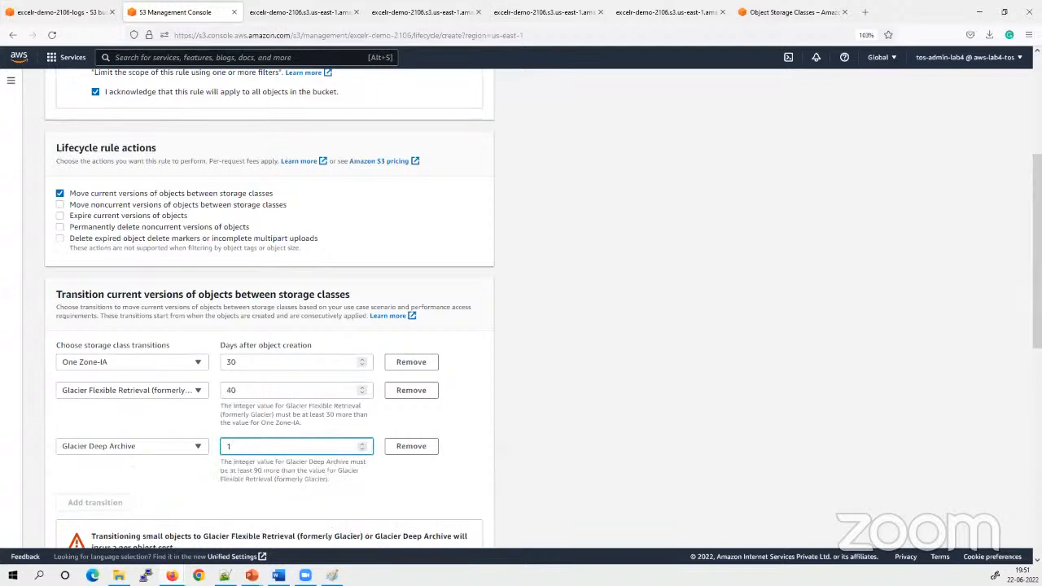
{"action": "type", "text": "55"}
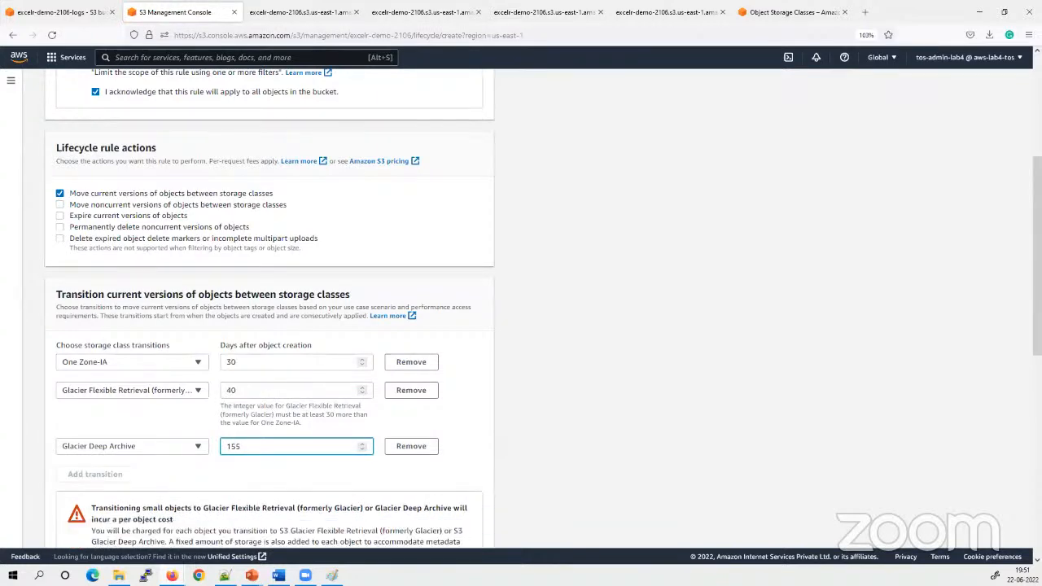
Set the Glacier Deep Archive transition to 150 days after object creation
{"action": "key", "text": "BackSpace"}
{"action": "key", "text": "BackSpace"}
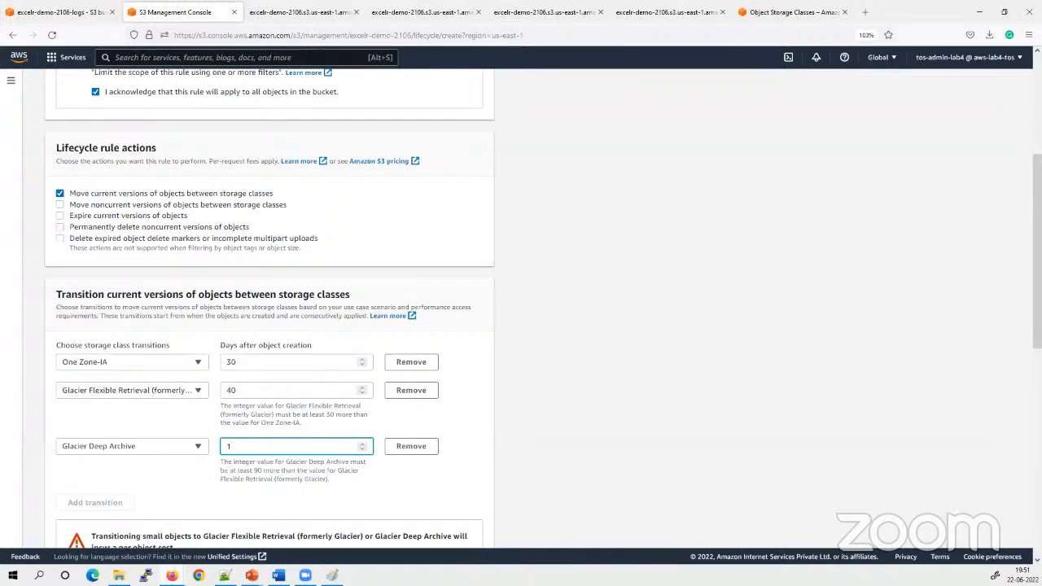
{"action": "type", "text": "50"}
{"action": "key", "text": "BackSpace"}
{"action": "key", "text": "BackSpace"}
{"action": "key", "text": "BackSpace"}
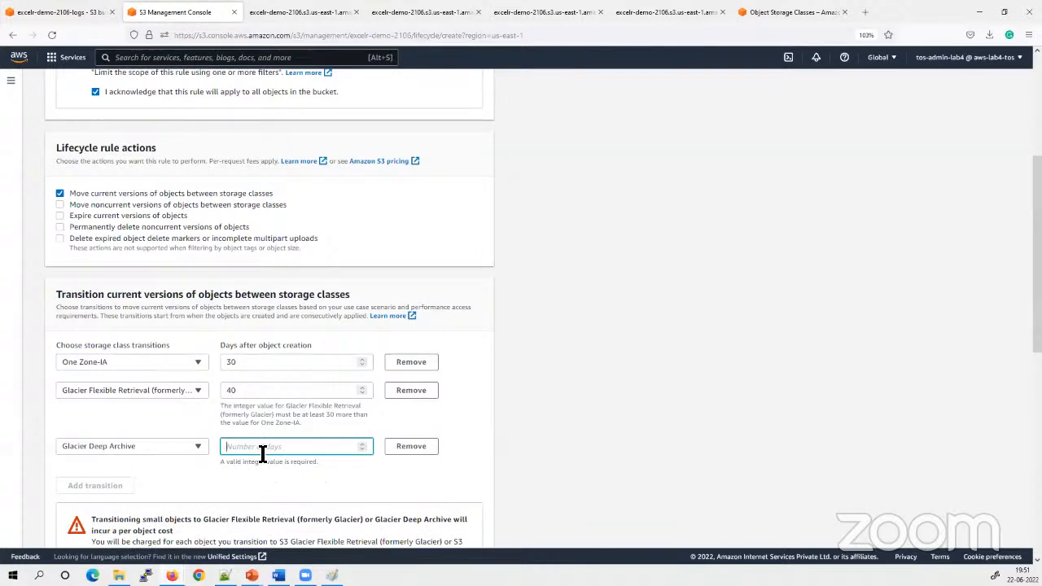
{"action": "type", "text": "150"}
{"action": "left_click", "coordinate": [658, 443]}
Set the Glacier Flexible Retrieval (formerly Glacier) transition to 60 days after object creation
{"action": "scroll", "coordinate": [631, 456], "scroll_direction": "down", "scroll_amount": 3}
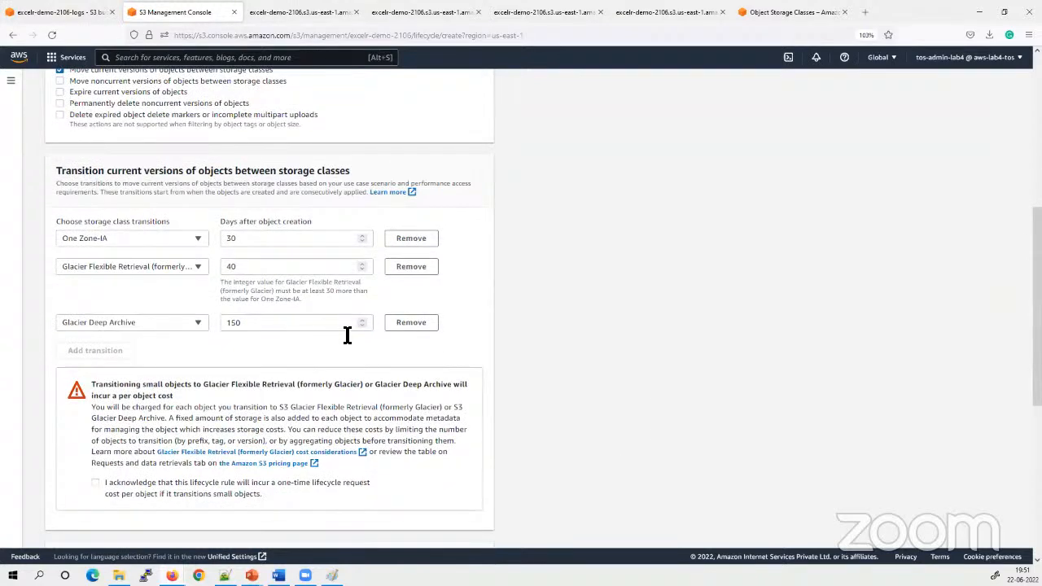
{"action": "left_click", "coordinate": [271, 268]}
{"action": "double_click", "coordinate": [271, 268]}
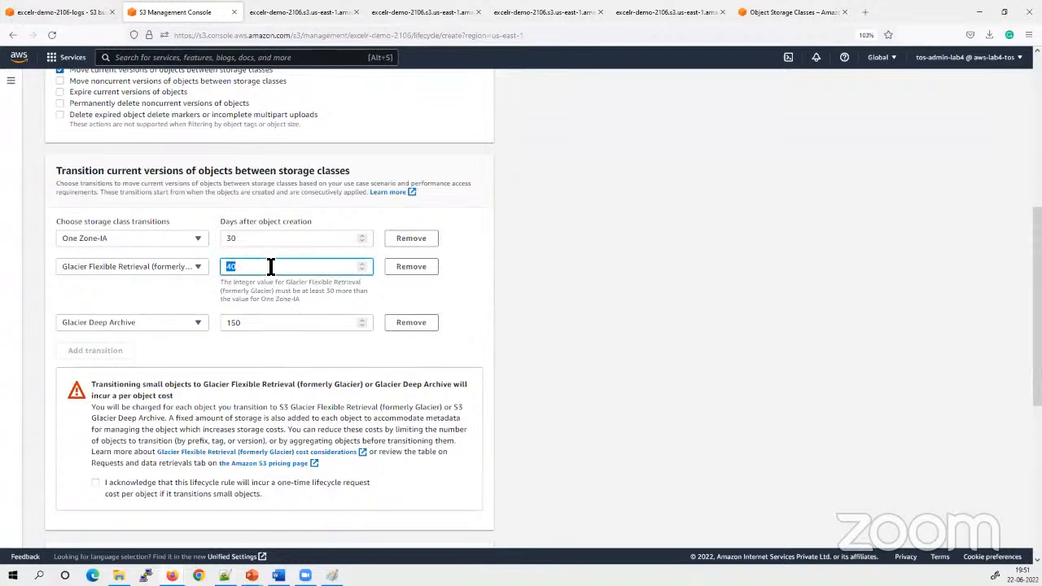
{"action": "type", "text": "60"}
{"action": "left_click", "coordinate": [663, 281]}
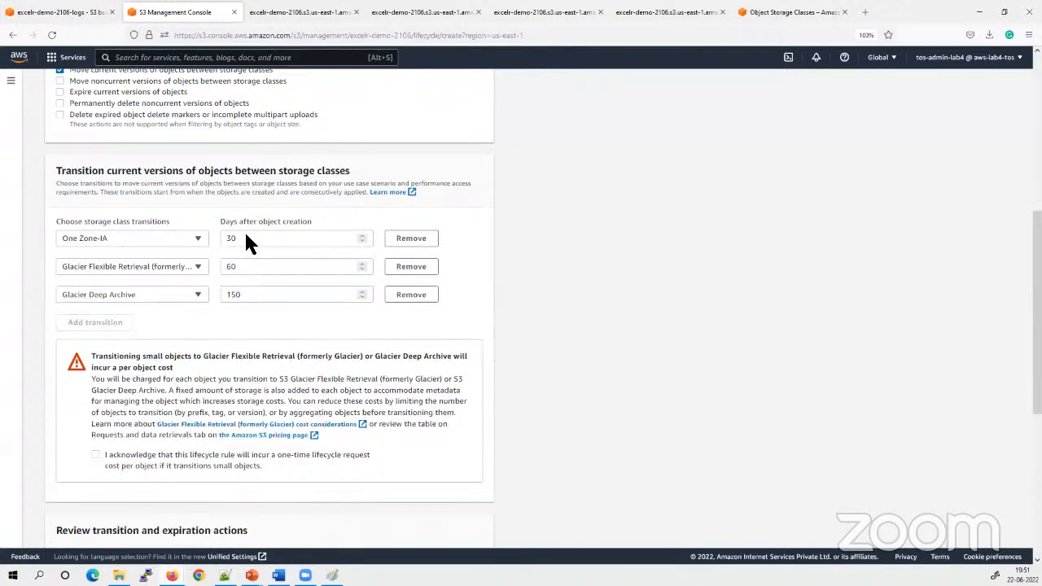
Try 145 days after object creation for the Glacier Deep Archive transition
{"action": "left_click", "coordinate": [253, 295]}
{"action": "key", "text": "BackSpace"}
{"action": "key", "text": "BackSpace"}
{"action": "type", "text": "45"}
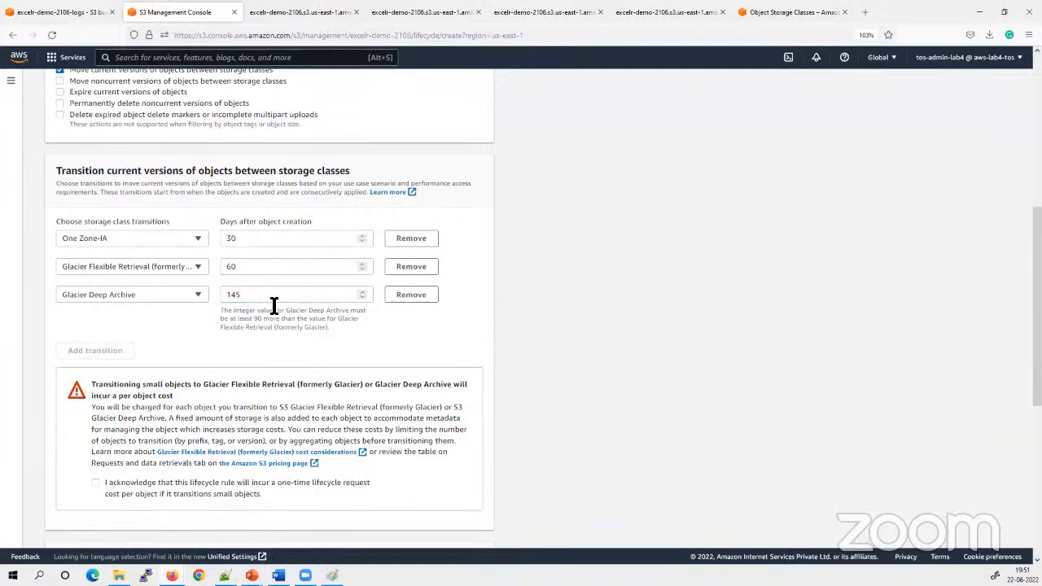
Set the Glacier Deep Archive transition to 160 days after object creation
{"action": "key", "text": "BackSpace"}
{"action": "key", "text": "BackSpace"}
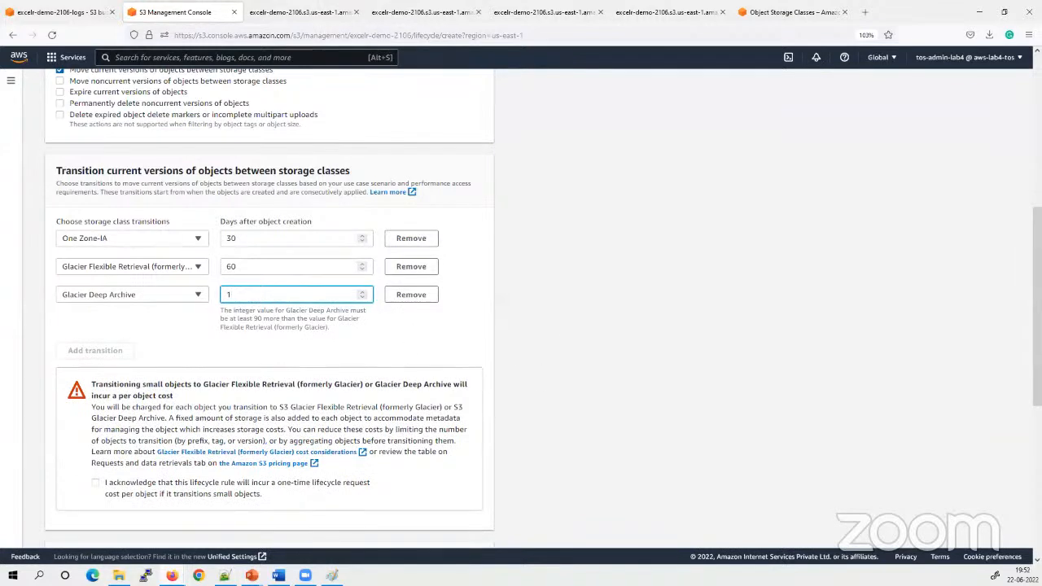
{"action": "type", "text": "60"}
{"action": "left_click", "coordinate": [715, 355]}
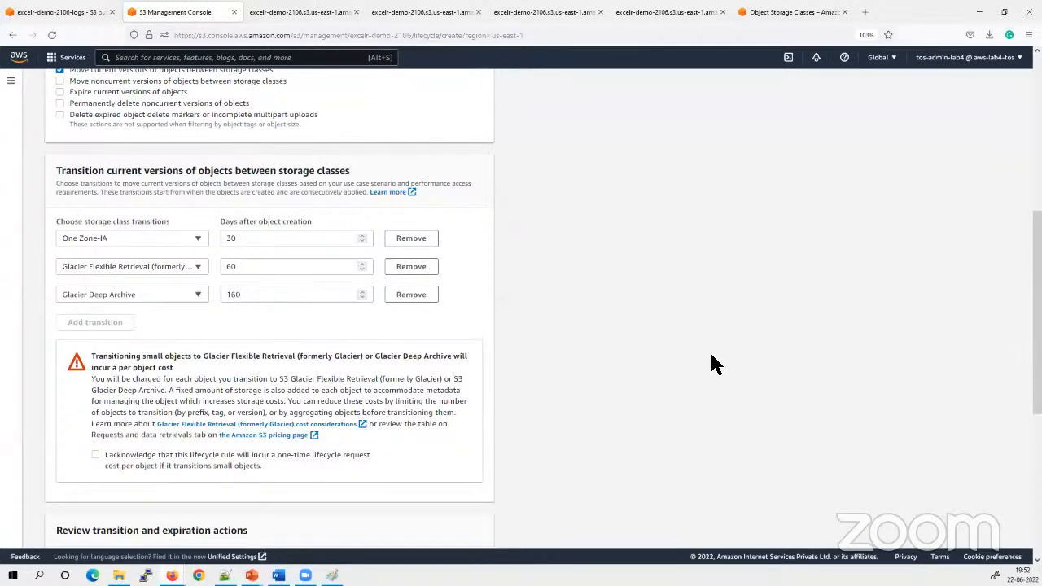
Read the warning on transitioning small objects and acknowledge the one-time lifecycle request cost per object
{"action": "scroll", "coordinate": [715, 355], "scroll_direction": "down", "scroll_amount": 2}
{"action": "left_click_drag", "start_coordinate": [96, 237], "coordinate": [218, 238]}
{"action": "left_click", "coordinate": [211, 238]}
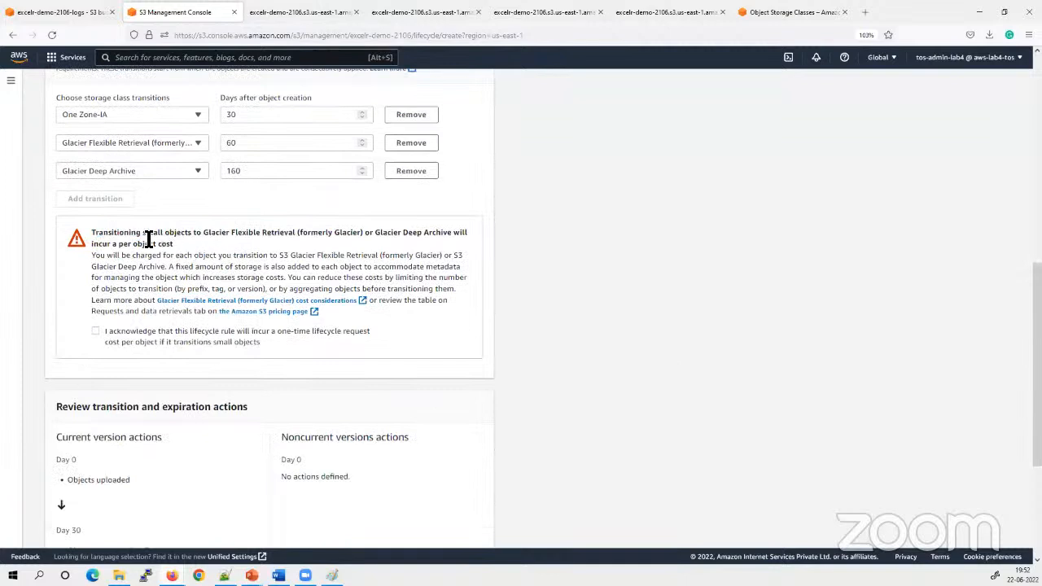
{"action": "left_click_drag", "start_coordinate": [117, 235], "coordinate": [219, 235]}
{"action": "left_click", "coordinate": [223, 244]}
{"action": "left_click_drag", "start_coordinate": [129, 235], "coordinate": [204, 241]}
{"action": "left_click", "coordinate": [218, 250]}
{"action": "left_click", "coordinate": [95, 330]}
Review the day-by-day timeline of current version actions, from object upload through each storage class transition
{"action": "scroll", "coordinate": [463, 448], "scroll_direction": "down", "scroll_amount": 3}
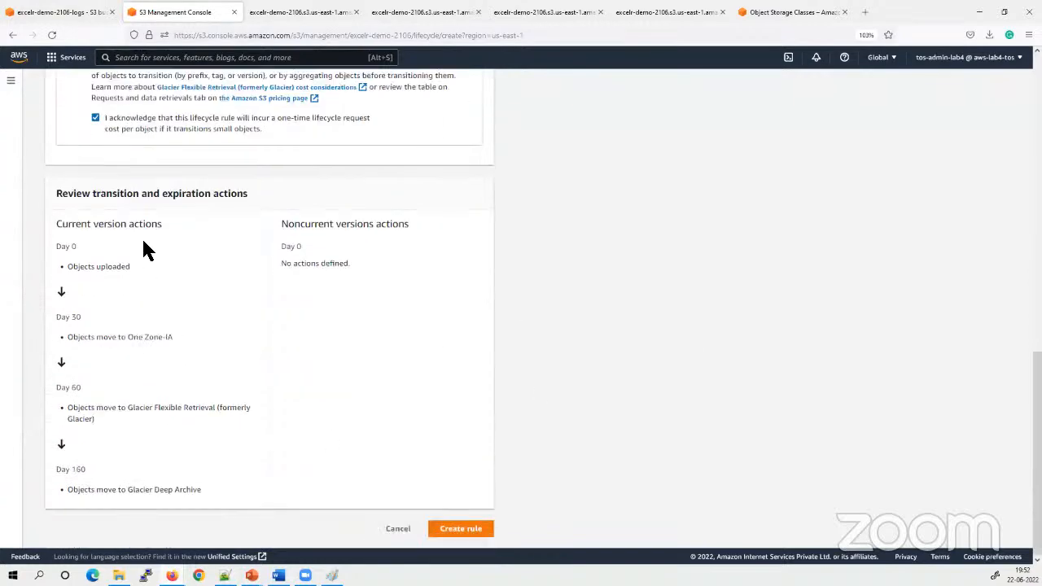
{"action": "left_click_drag", "start_coordinate": [77, 247], "coordinate": [28, 245]}
{"action": "left_click_drag", "start_coordinate": [131, 267], "coordinate": [69, 266]}
{"action": "left_click", "coordinate": [126, 276]}
{"action": "left_click_drag", "start_coordinate": [82, 317], "coordinate": [62, 320]}
{"action": "left_click", "coordinate": [187, 337]}
{"action": "left_click_drag", "start_coordinate": [182, 341], "coordinate": [130, 339]}
{"action": "left_click", "coordinate": [173, 384]}
{"action": "left_click_drag", "start_coordinate": [133, 410], "coordinate": [256, 409]}
{"action": "left_click", "coordinate": [233, 416]}
{"action": "left_click_drag", "start_coordinate": [89, 472], "coordinate": [37, 475]}
{"action": "left_click", "coordinate": [163, 469]}
{"action": "left_click_drag", "start_coordinate": [58, 245], "coordinate": [82, 248]}
{"action": "left_click_drag", "start_coordinate": [212, 494], "coordinate": [71, 491]}
{"action": "left_click", "coordinate": [708, 326]}
{"action": "left_click_drag", "start_coordinate": [179, 226], "coordinate": [55, 225]}
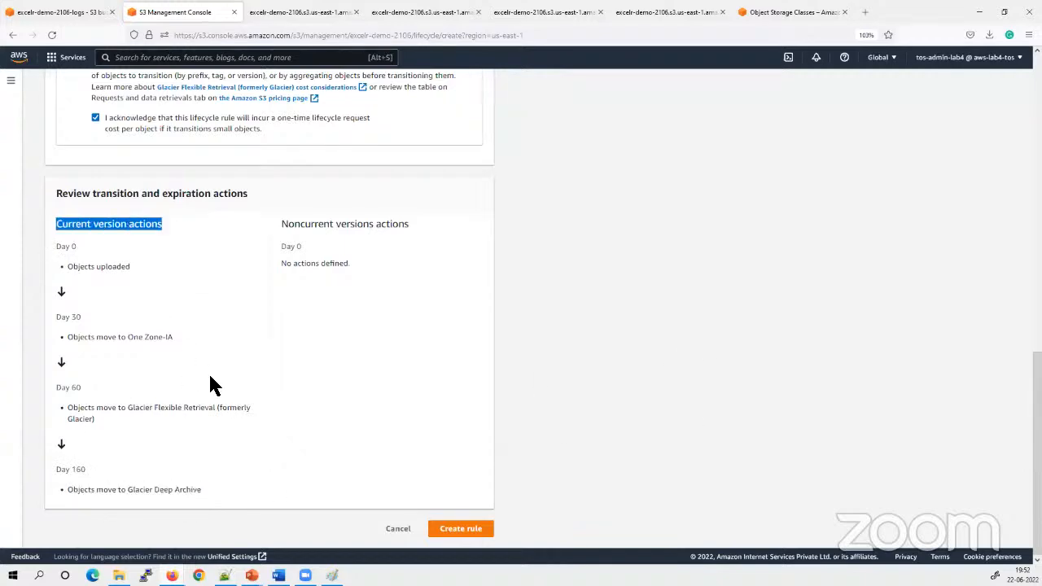
Enable the lifecycle action that moves noncurrent versions of objects between storage classes and locate its transition settings
{"action": "scroll", "coordinate": [588, 309], "scroll_direction": "up", "scroll_amount": 5}
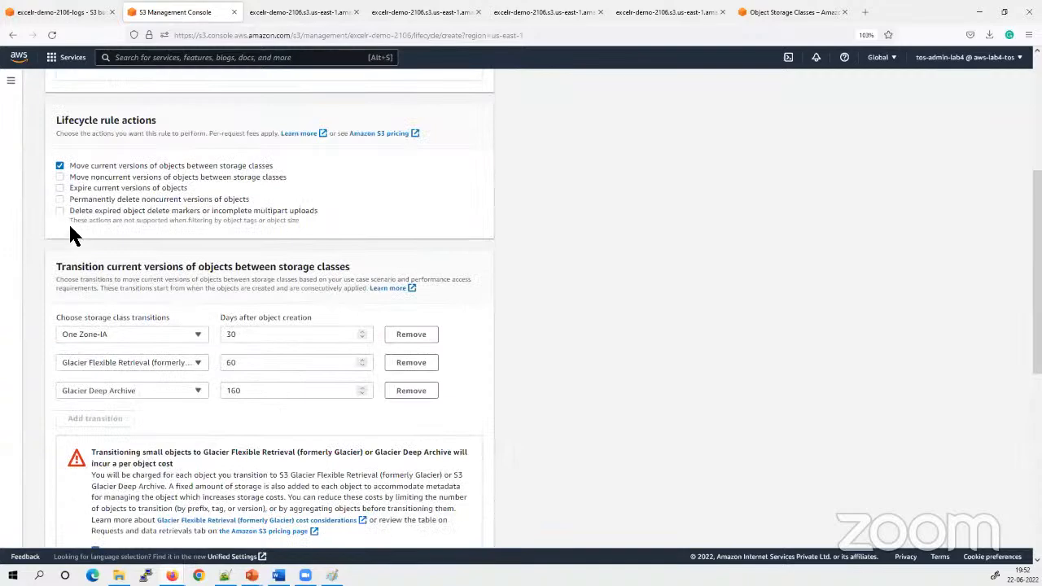
{"action": "left_click", "coordinate": [59, 178]}
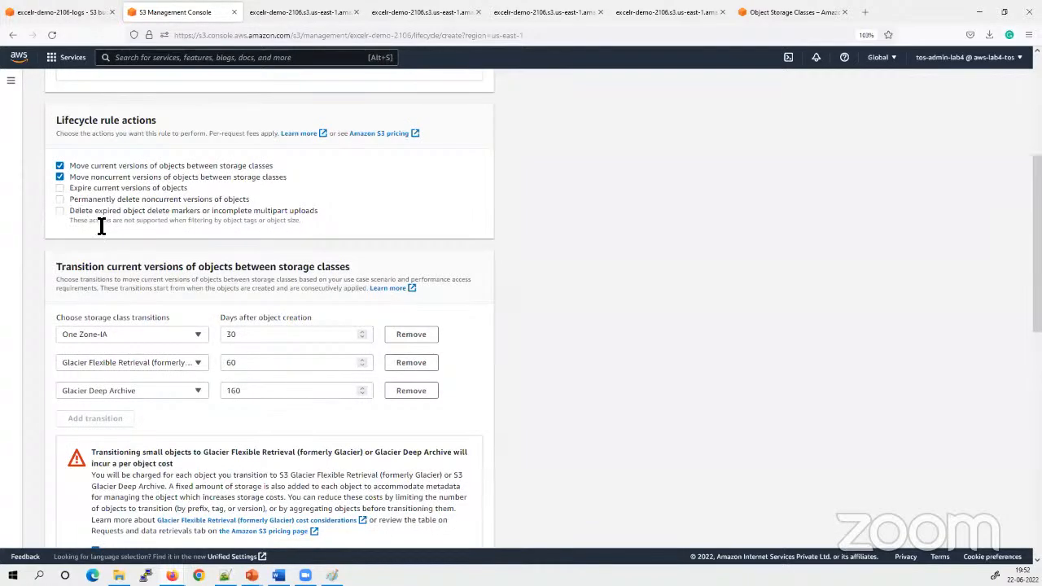
{"action": "scroll", "coordinate": [216, 418], "scroll_direction": "down", "scroll_amount": 3}
{"action": "scroll", "coordinate": [184, 373], "scroll_direction": "up", "scroll_amount": 3}
{"action": "scroll", "coordinate": [76, 202], "scroll_direction": "down", "scroll_amount": 5}
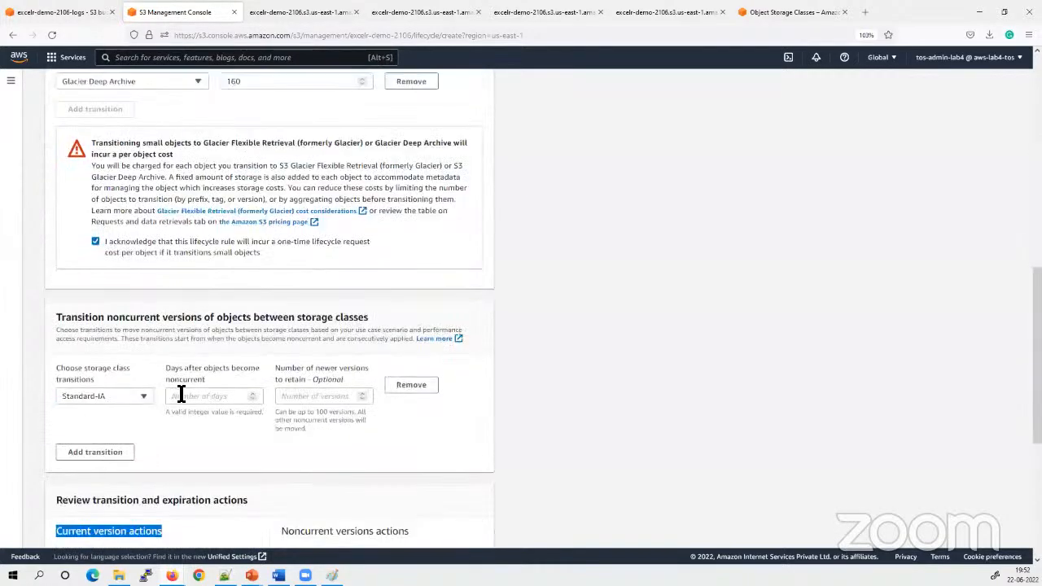
{"action": "scroll", "coordinate": [125, 391], "scroll_direction": "down", "scroll_amount": 1}
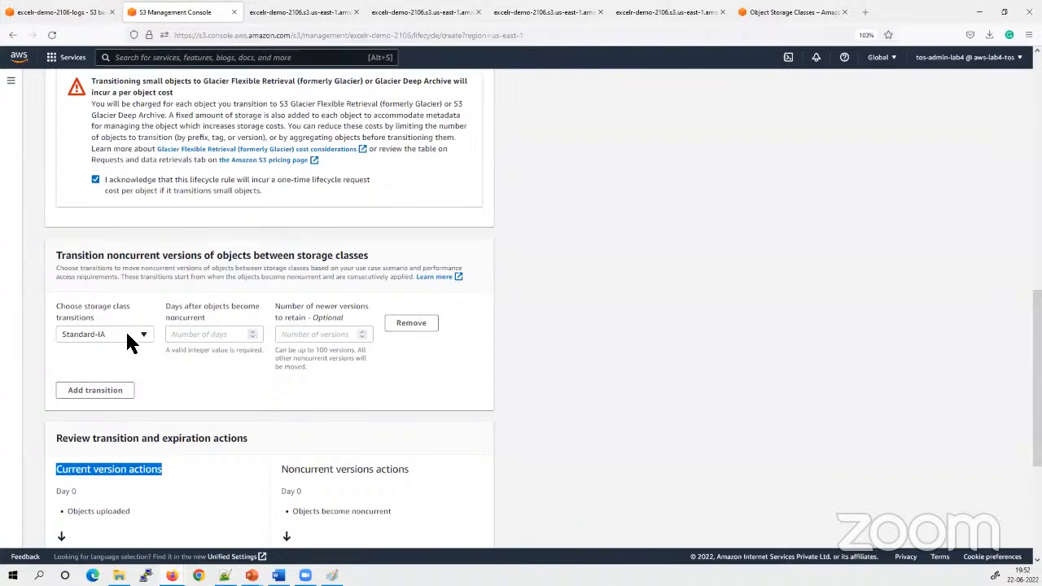
Set the noncurrent version transition to Glacier Instant Retrieval at 90 days after becoming noncurrent, retaining 2 newer versions
{"action": "left_click", "coordinate": [128, 334]}
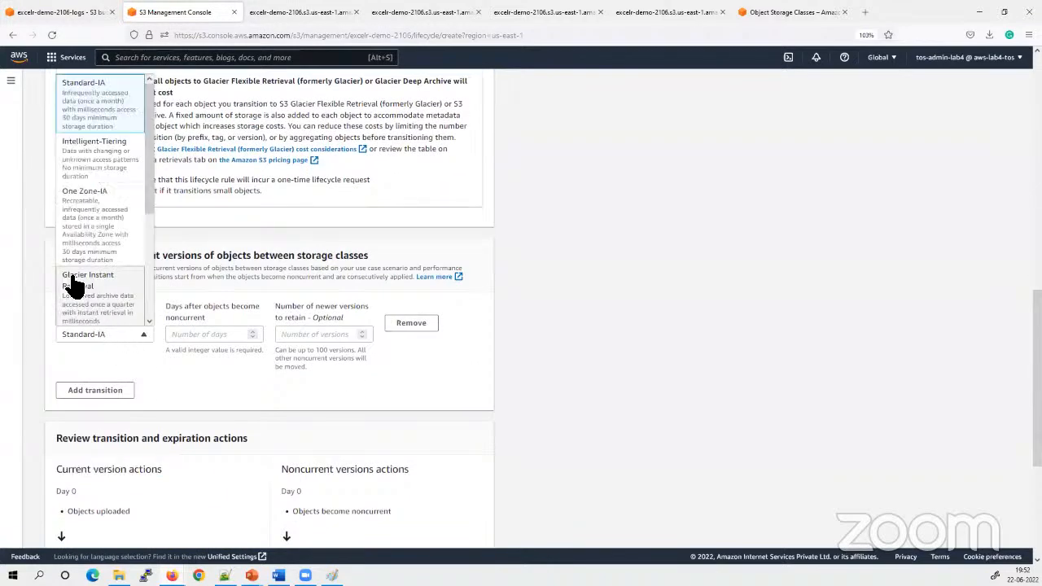
{"action": "left_click", "coordinate": [181, 399]}
{"action": "left_click", "coordinate": [122, 336]}
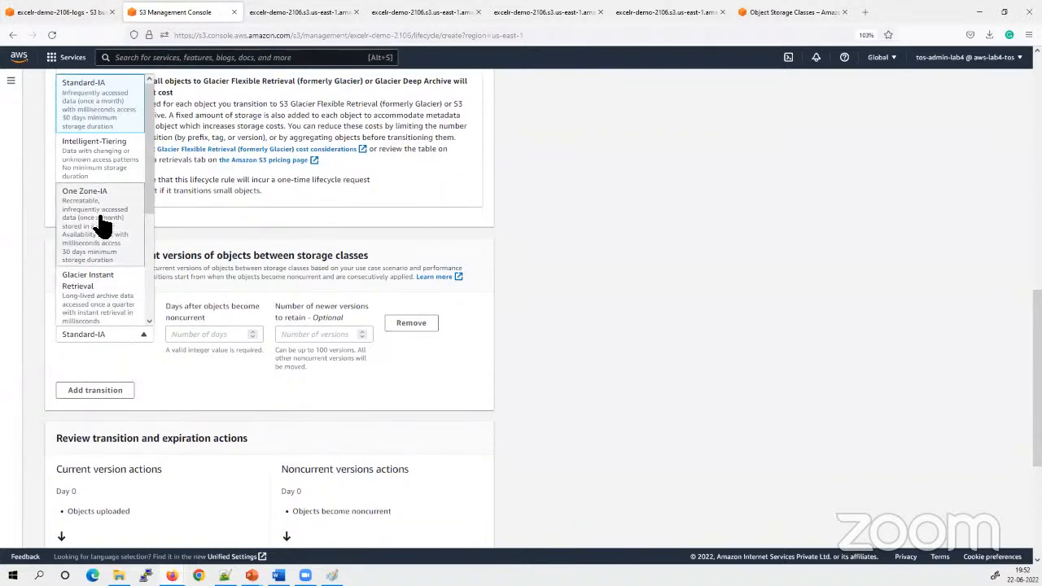
{"action": "left_click", "coordinate": [103, 290]}
{"action": "left_click", "coordinate": [197, 336]}
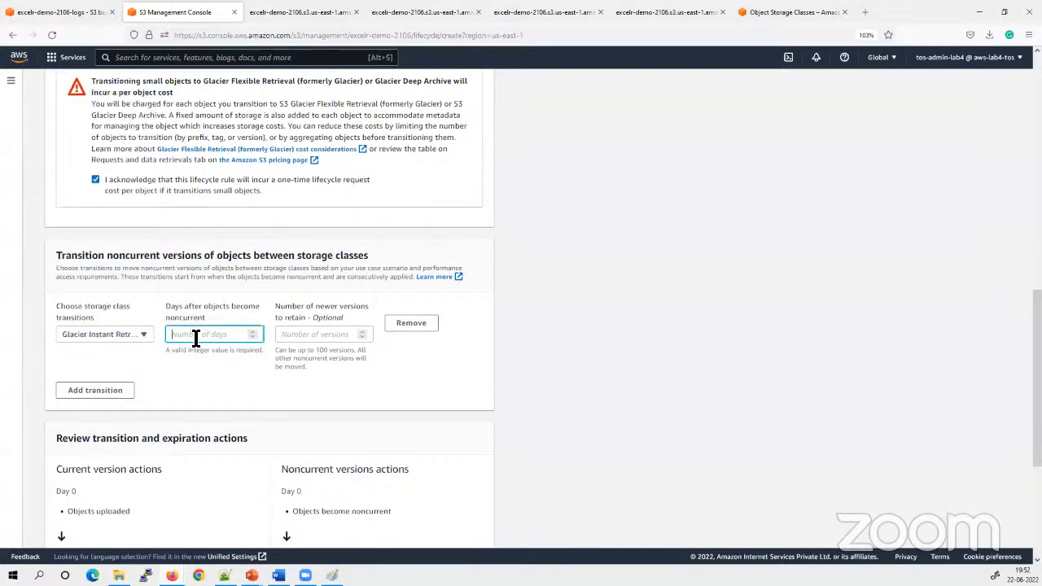
{"action": "type", "text": "90"}
{"action": "key", "text": "Tab"}
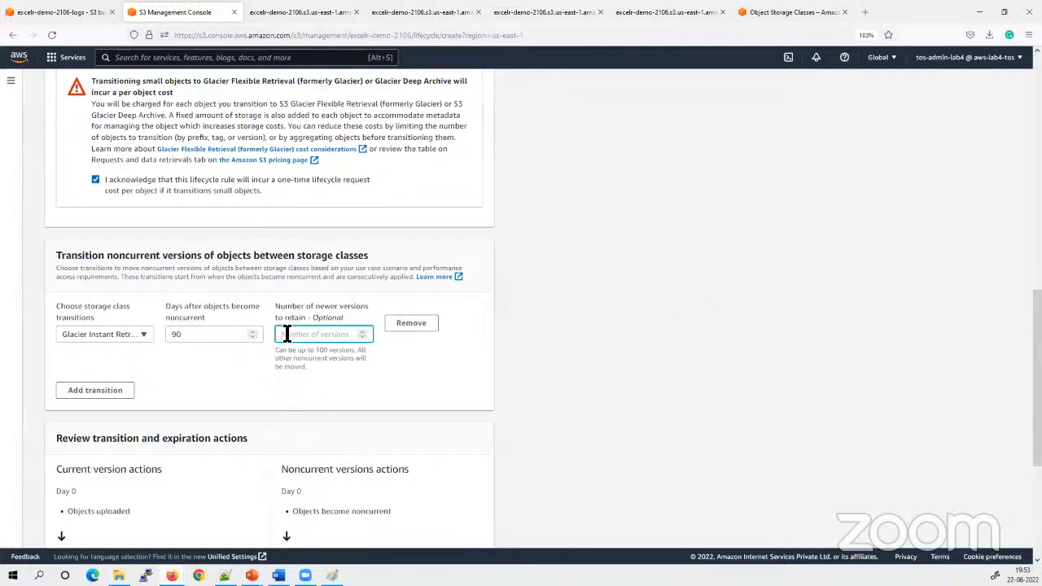
{"action": "type", "text": "2"}
{"action": "left_click", "coordinate": [669, 350]}
Add a second noncurrent version transition to Glacier Deep Archive at 180 days after becoming noncurrent, retaining 2 newer versions
{"action": "left_click", "coordinate": [96, 390]}
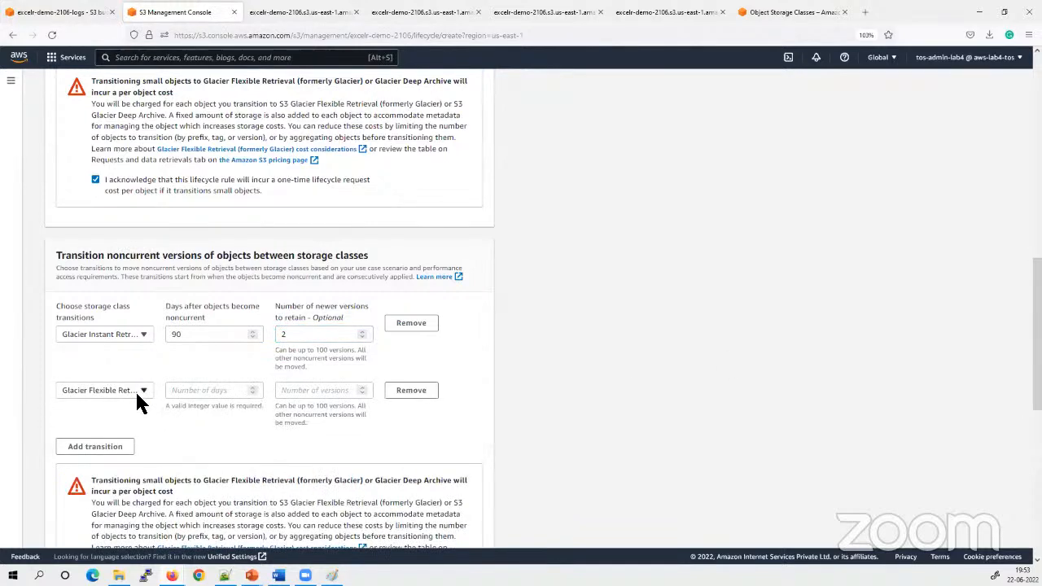
{"action": "left_click", "coordinate": [137, 397]}
{"action": "left_click", "coordinate": [93, 356]}
{"action": "left_click", "coordinate": [181, 389]}
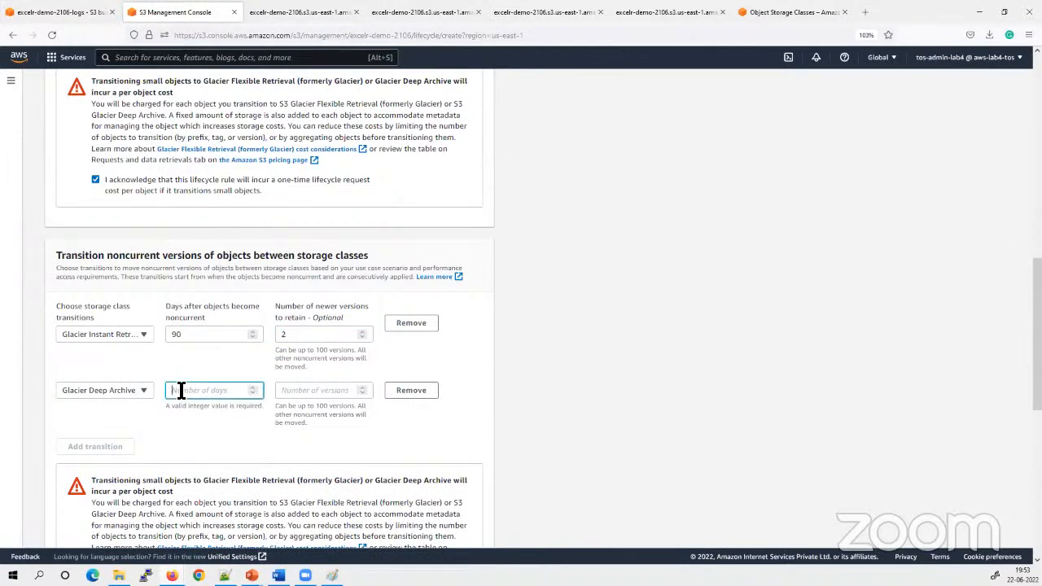
{"action": "type", "text": "1"}
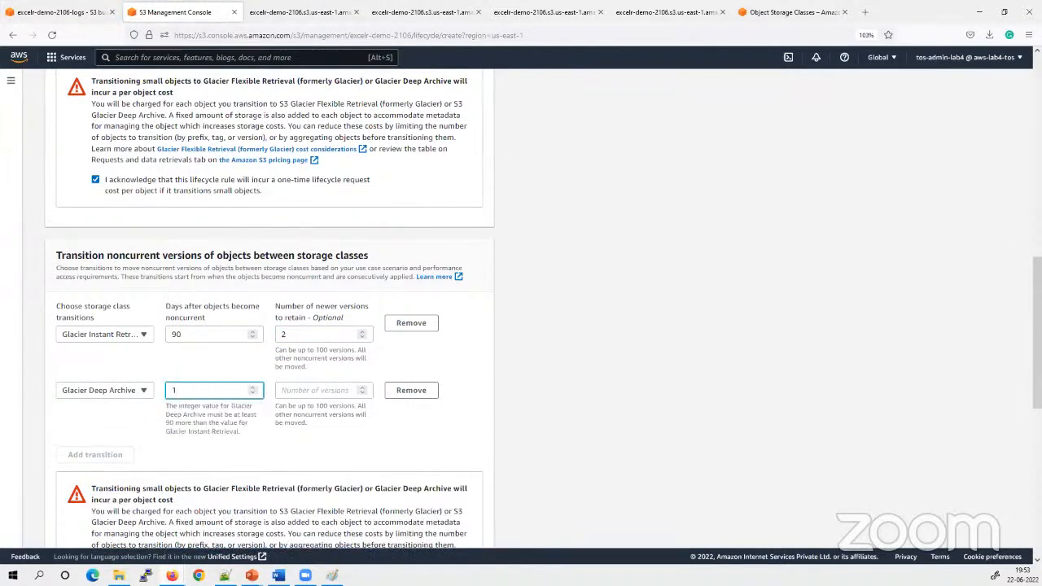
{"action": "type", "text": "80"}
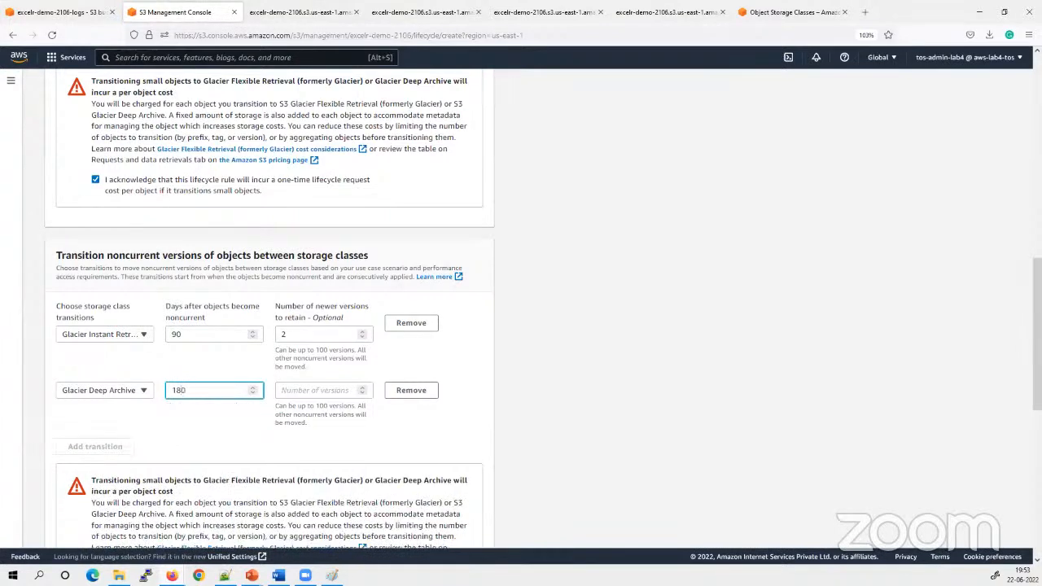
{"action": "left_click", "coordinate": [298, 389]}
{"action": "type", "text": "2"}
Acknowledge the one-time request cost for the noncurrent transitions and review the current and noncurrent version timelines
{"action": "scroll", "coordinate": [642, 400], "scroll_direction": "down", "scroll_amount": 3}
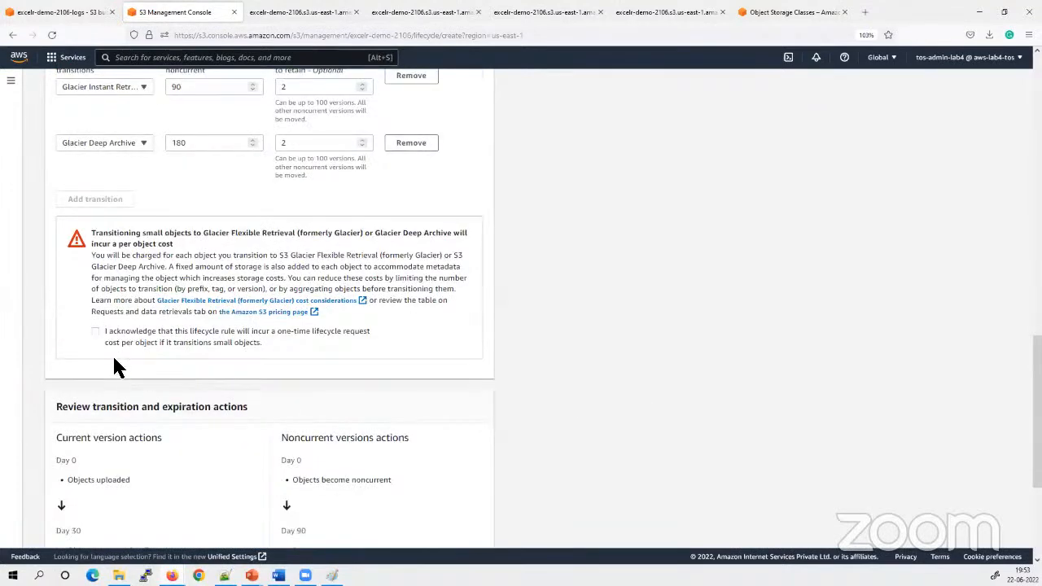
{"action": "left_click", "coordinate": [96, 332]}
{"action": "scroll", "coordinate": [579, 404], "scroll_direction": "down", "scroll_amount": 3}
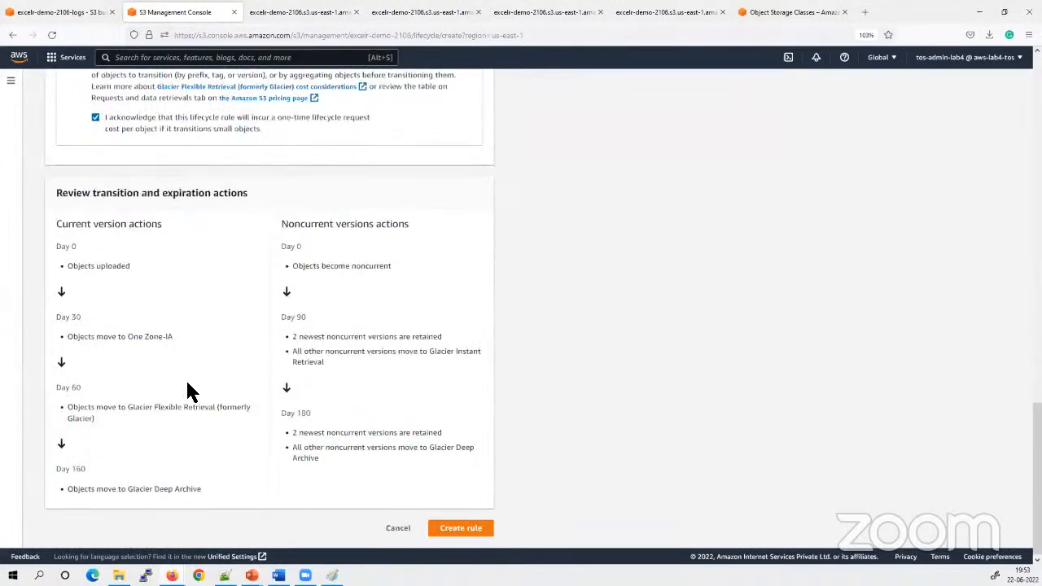
{"action": "triple_click", "coordinate": [100, 225]}
{"action": "left_click_drag", "start_coordinate": [405, 226], "coordinate": [363, 244]}
{"action": "left_click", "coordinate": [621, 324]}
Enable the lifecycle rule action that expires current versions of objects
{"action": "scroll", "coordinate": [606, 374], "scroll_direction": "up", "scroll_amount": 10}
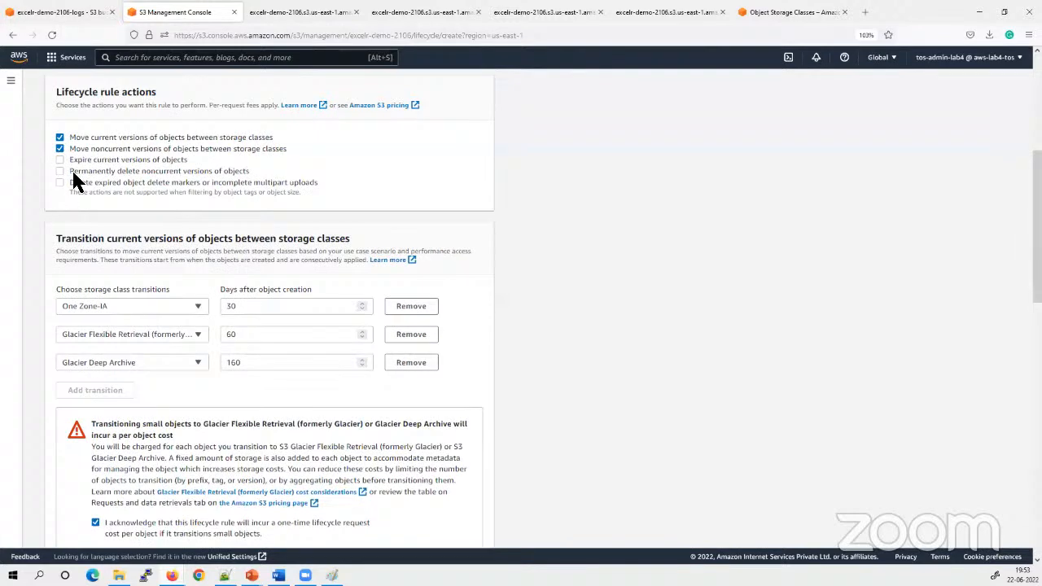
{"action": "left_click", "coordinate": [59, 161]}
{"action": "left_click_drag", "start_coordinate": [193, 160], "coordinate": [79, 161]}
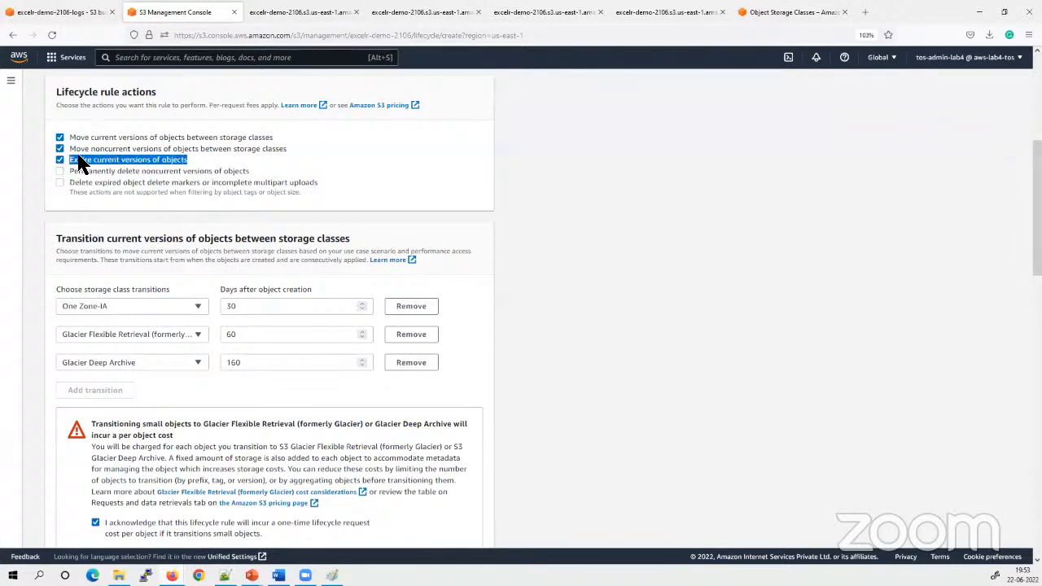
{"action": "scroll", "coordinate": [142, 199], "scroll_direction": "down", "scroll_amount": 10}
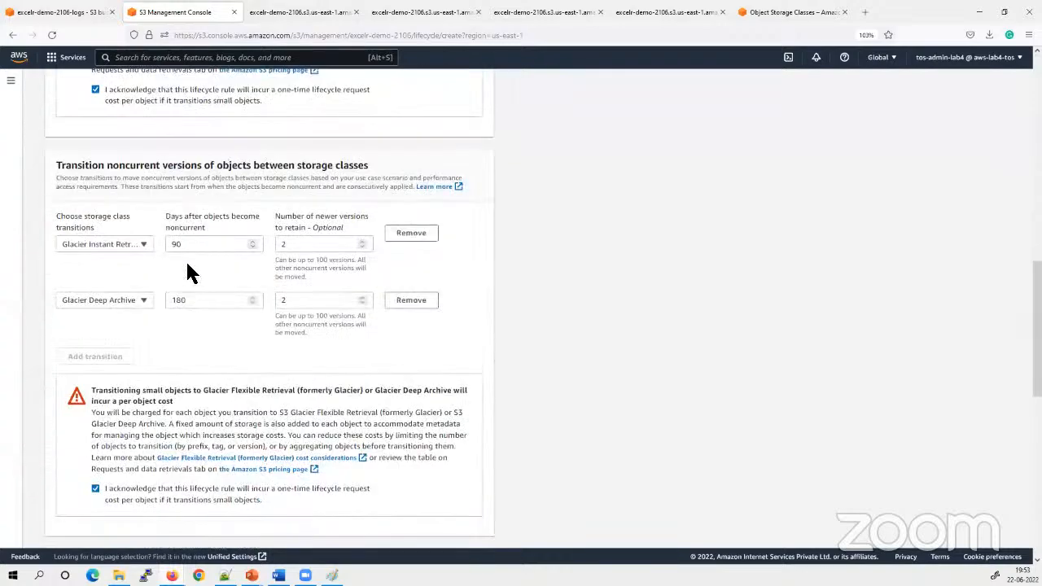
Set current versions of objects to expire 365 days after object creation and check the expiry in the timeline
{"action": "left_click", "coordinate": [130, 261]}
{"action": "left_click_drag", "start_coordinate": [58, 195], "coordinate": [217, 194]}
{"action": "left_click", "coordinate": [104, 262]}
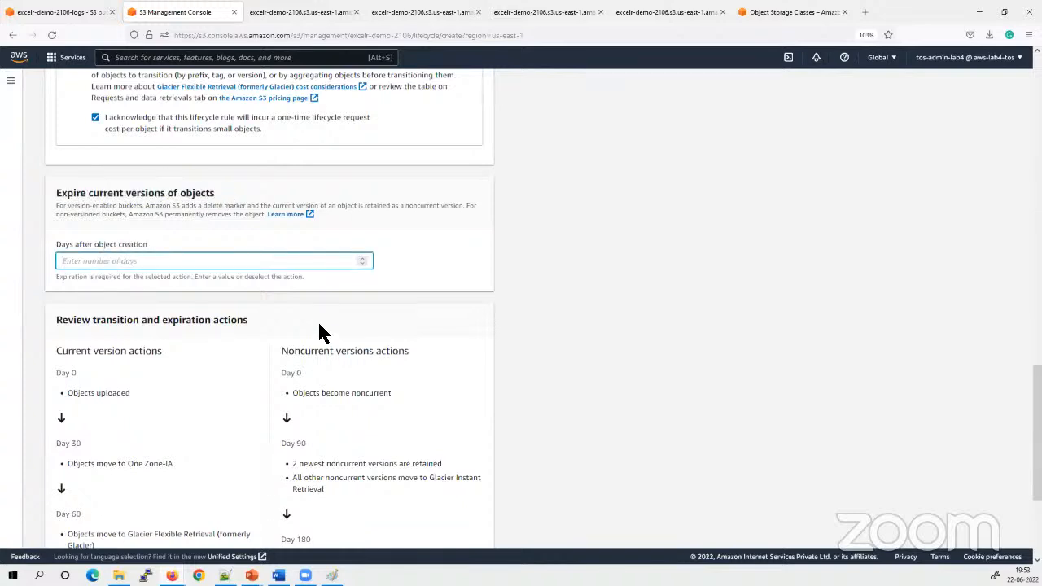
{"action": "scroll", "coordinate": [221, 297], "scroll_direction": "down", "scroll_amount": 3}
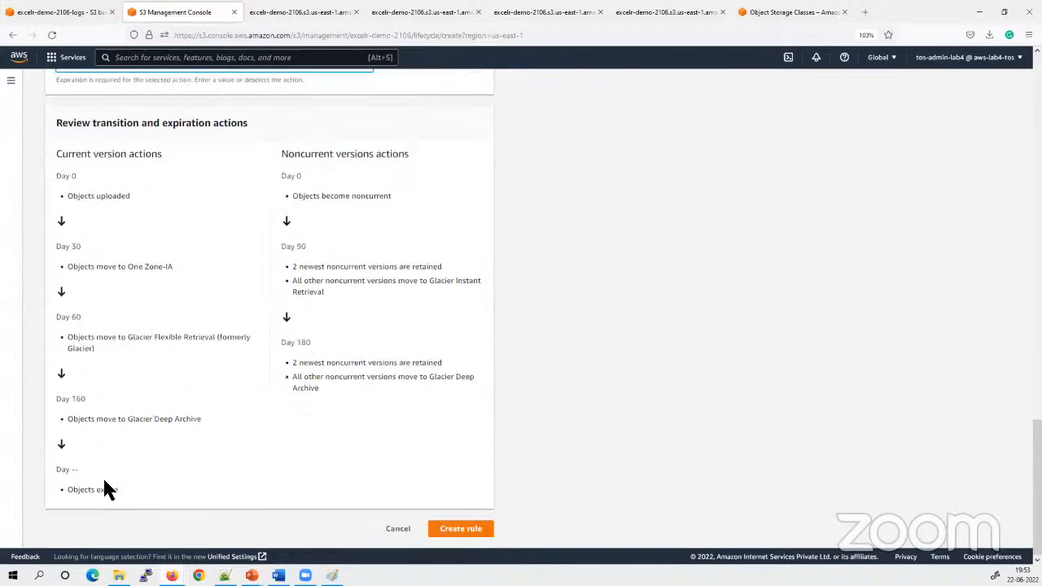
{"action": "left_click_drag", "start_coordinate": [97, 413], "coordinate": [65, 404]}
{"action": "scroll", "coordinate": [138, 411], "scroll_direction": "up", "scroll_amount": 4}
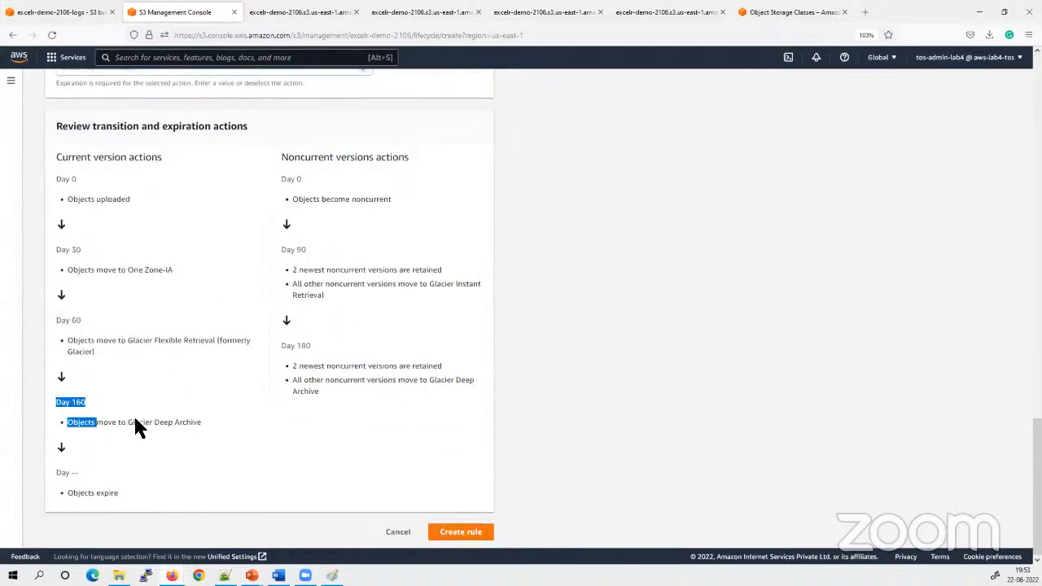
{"action": "left_click", "coordinate": [101, 376]}
{"action": "type", "text": "365"}
{"action": "left_click", "coordinate": [726, 370]}
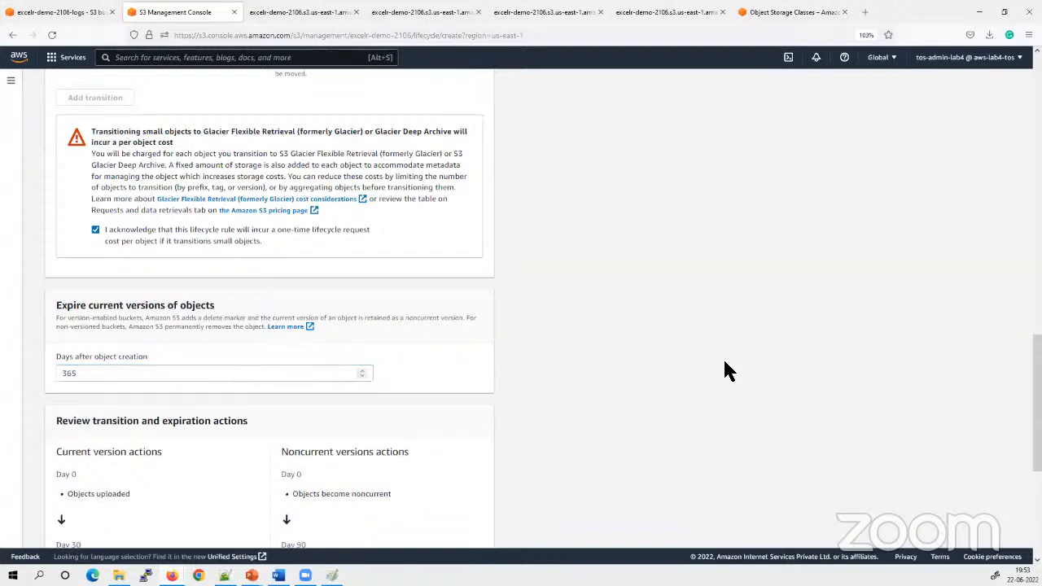
{"action": "scroll", "coordinate": [729, 371], "scroll_direction": "down", "scroll_amount": 4}
{"action": "left_click_drag", "start_coordinate": [127, 488], "coordinate": [49, 488]}
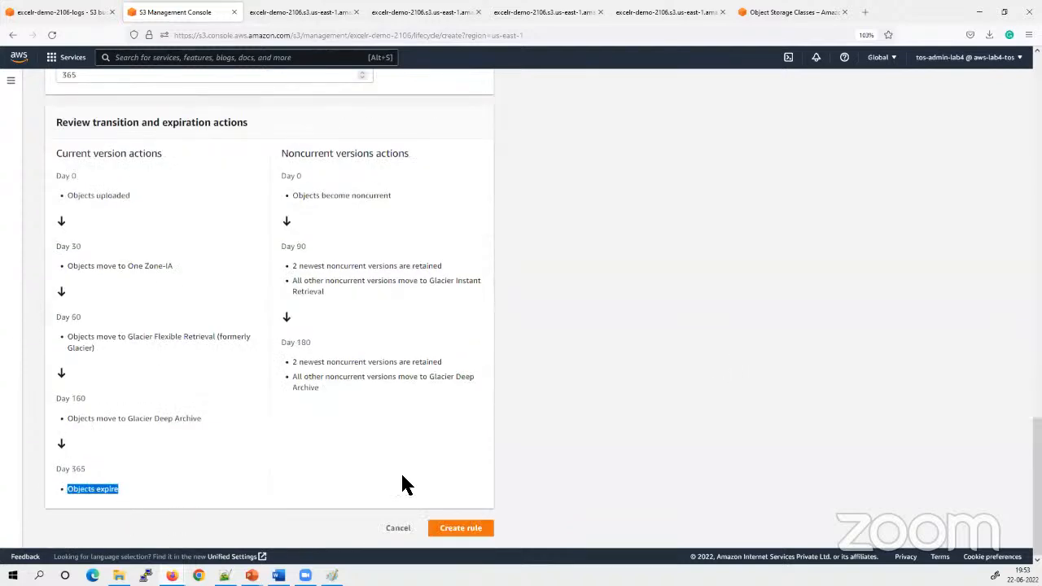
{"action": "left_click", "coordinate": [823, 424]}
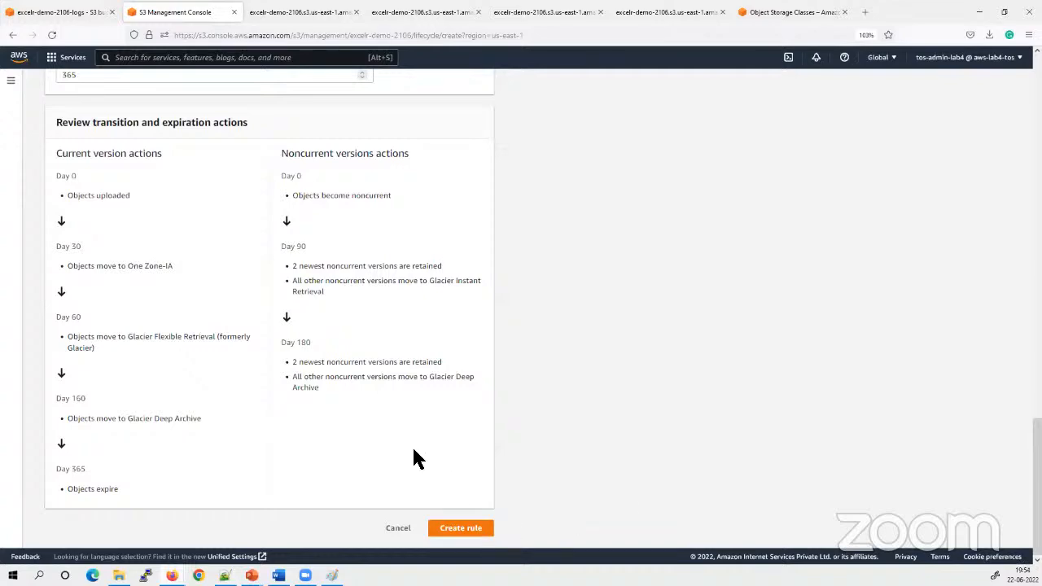
Enable permanent deletion of noncurrent versions at 365 days after becoming noncurrent, retaining 2 newer versions
{"action": "scroll", "coordinate": [413, 458], "scroll_direction": "up", "scroll_amount": 15}
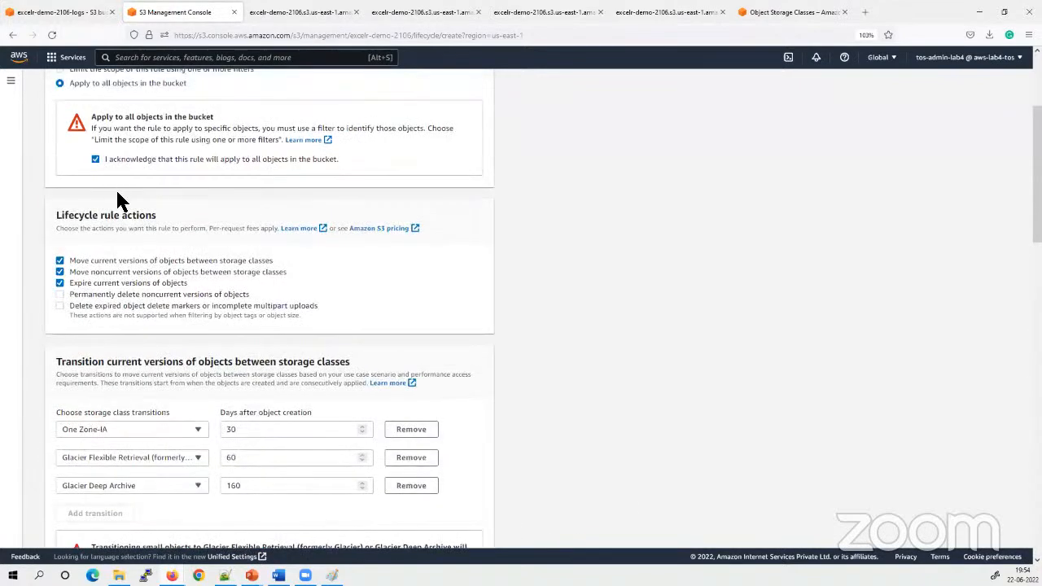
{"action": "left_click", "coordinate": [59, 295]}
{"action": "scroll", "coordinate": [453, 320], "scroll_direction": "down", "scroll_amount": 8}
{"action": "scroll", "coordinate": [455, 322], "scroll_direction": "down", "scroll_amount": 3}
{"action": "left_click", "coordinate": [128, 182]}
{"action": "type", "text": "365"}
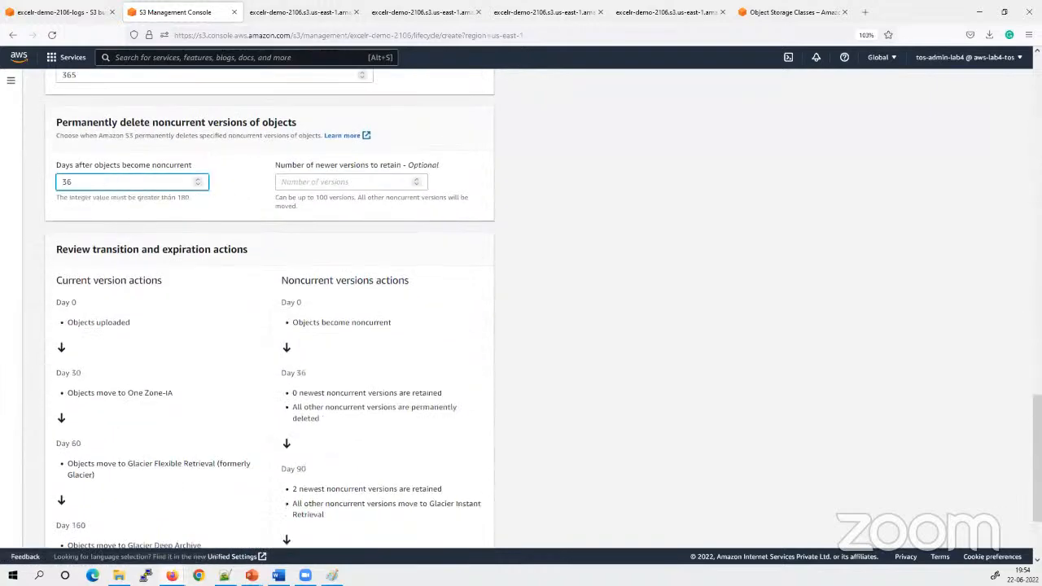
{"action": "left_click", "coordinate": [314, 182]}
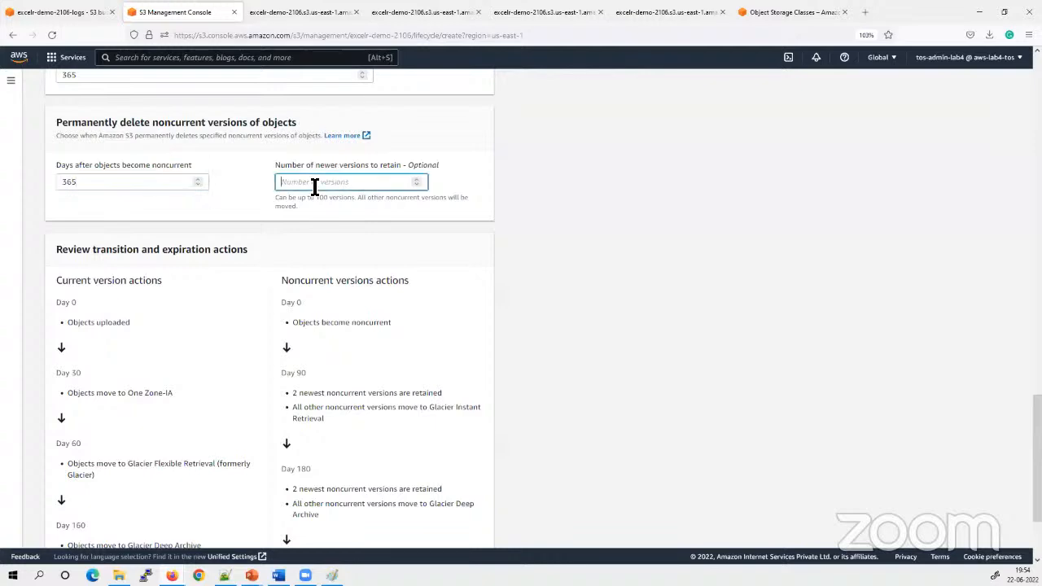
{"action": "type", "text": "2"}
{"action": "left_click", "coordinate": [621, 230]}
Review the complete transition, expiration and deletion settings and create the lifecycle rule
{"action": "scroll", "coordinate": [549, 432], "scroll_direction": "down", "scroll_amount": 3}
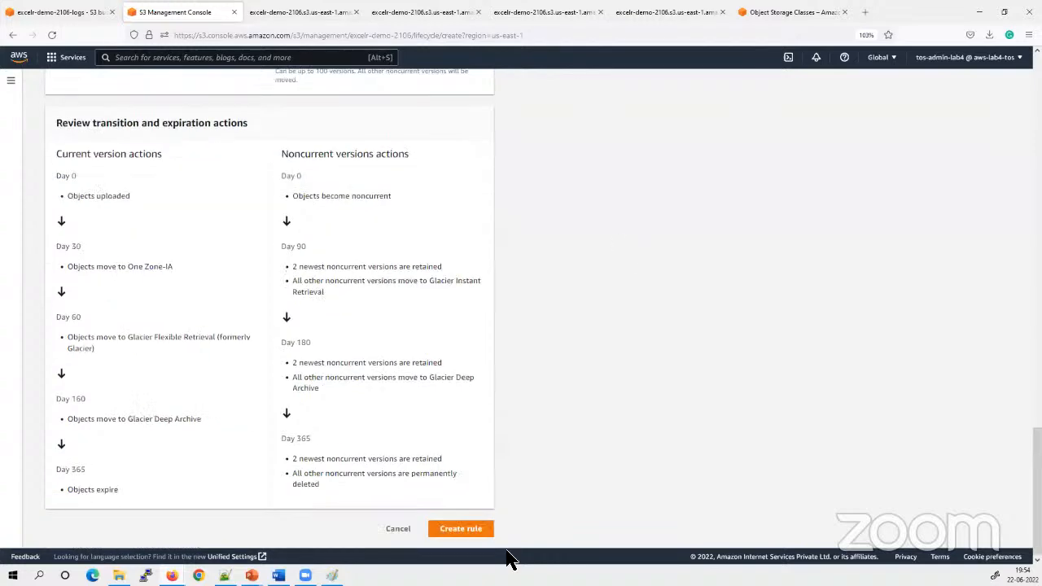
{"action": "scroll", "coordinate": [139, 349], "scroll_direction": "up", "scroll_amount": 7}
{"action": "scroll", "coordinate": [137, 346], "scroll_direction": "up", "scroll_amount": 5}
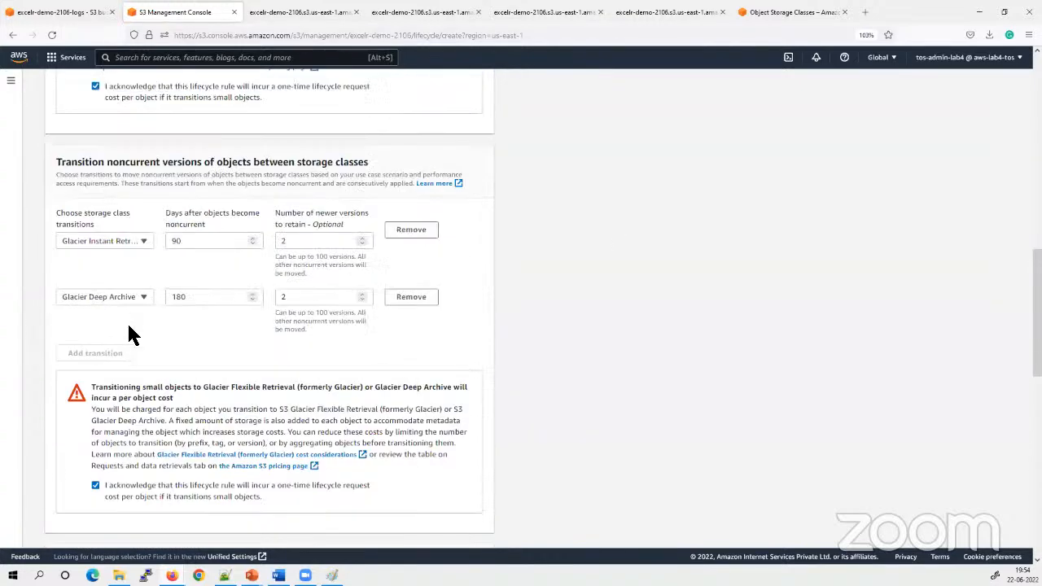
{"action": "scroll", "coordinate": [124, 188], "scroll_direction": "up", "scroll_amount": 5}
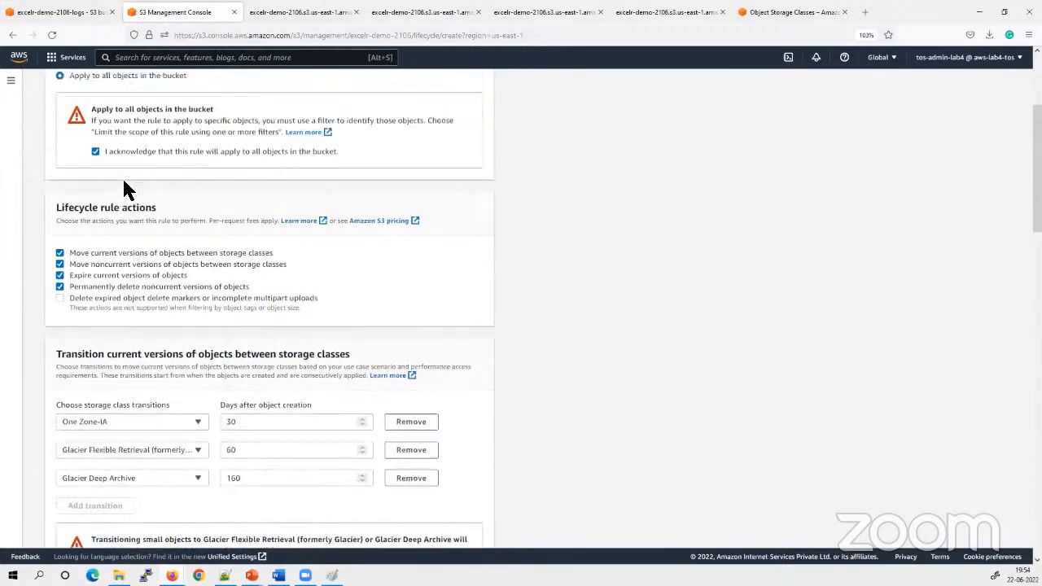
{"action": "scroll", "coordinate": [163, 212], "scroll_direction": "down", "scroll_amount": 2}
{"action": "scroll", "coordinate": [540, 361], "scroll_direction": "down", "scroll_amount": 15}
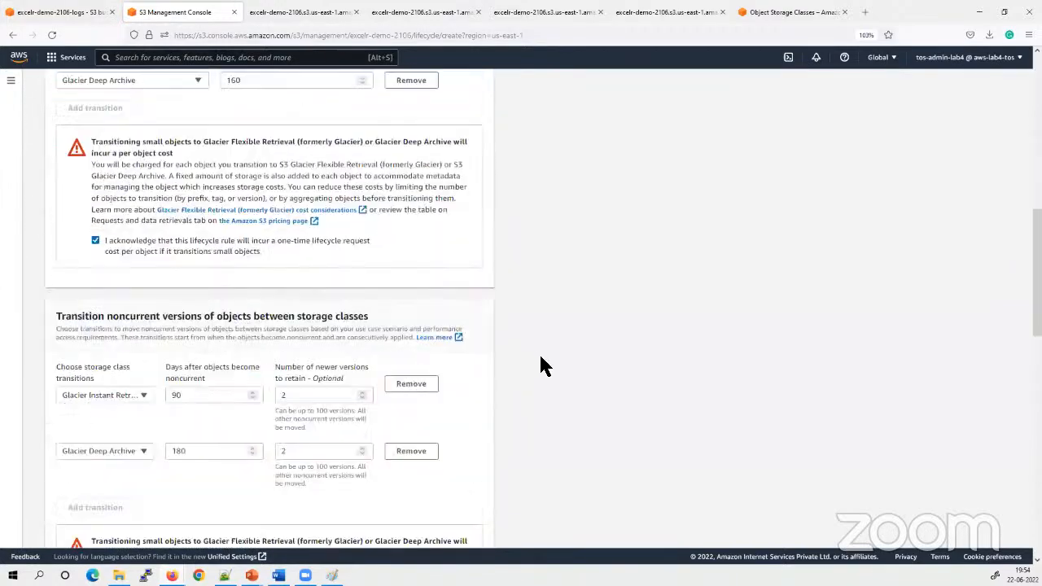
{"action": "left_click", "coordinate": [460, 529]}
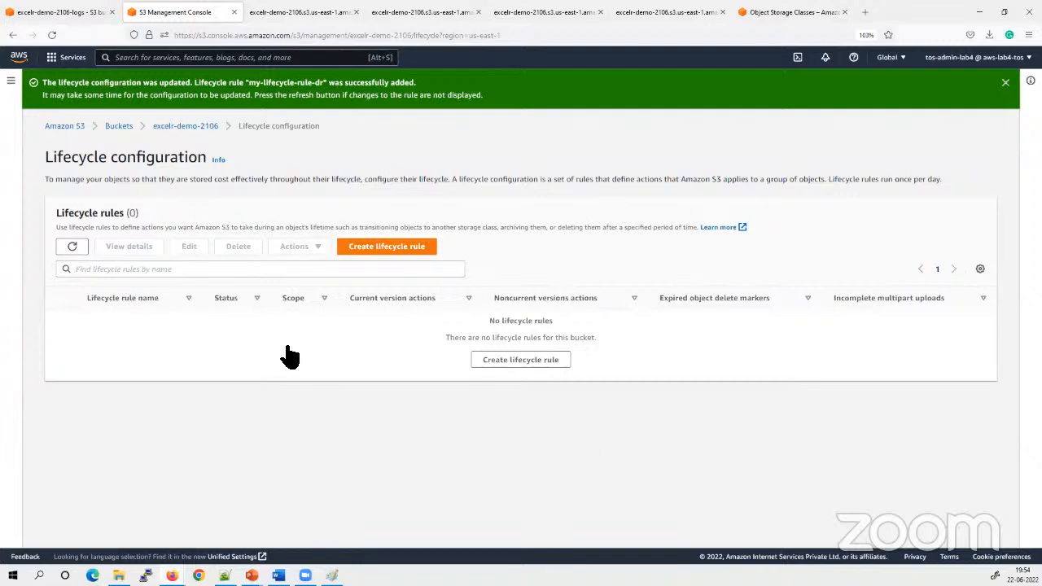
Refresh the bucket's list of lifecycle rules and read the current version actions of the new rule
{"action": "left_click", "coordinate": [72, 246]}
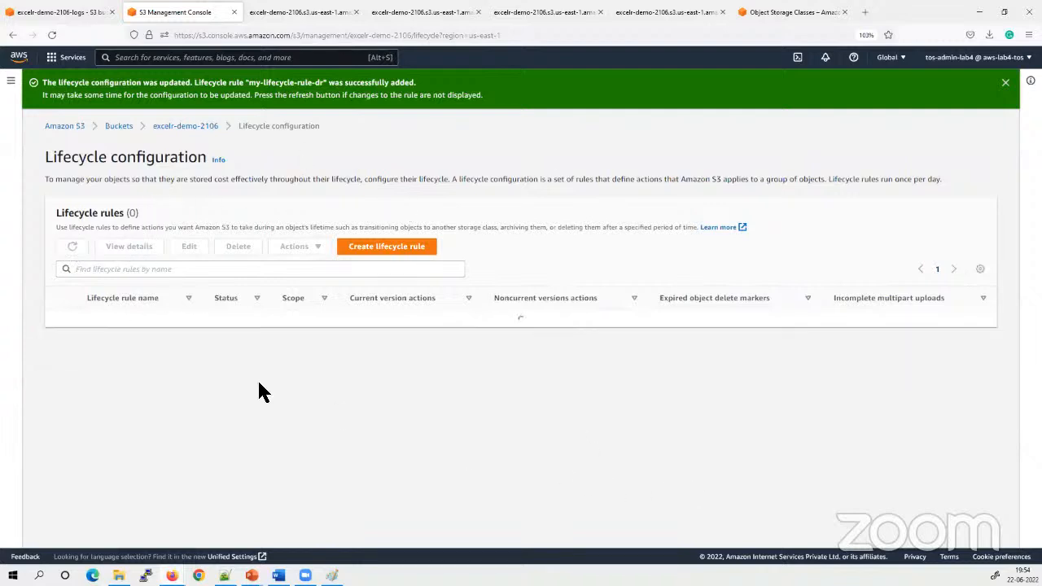
{"action": "left_click_drag", "start_coordinate": [456, 351], "coordinate": [355, 331]}
{"action": "left_click", "coordinate": [459, 367]}
{"action": "triple_click", "coordinate": [420, 342]}
{"action": "left_click", "coordinate": [437, 450]}
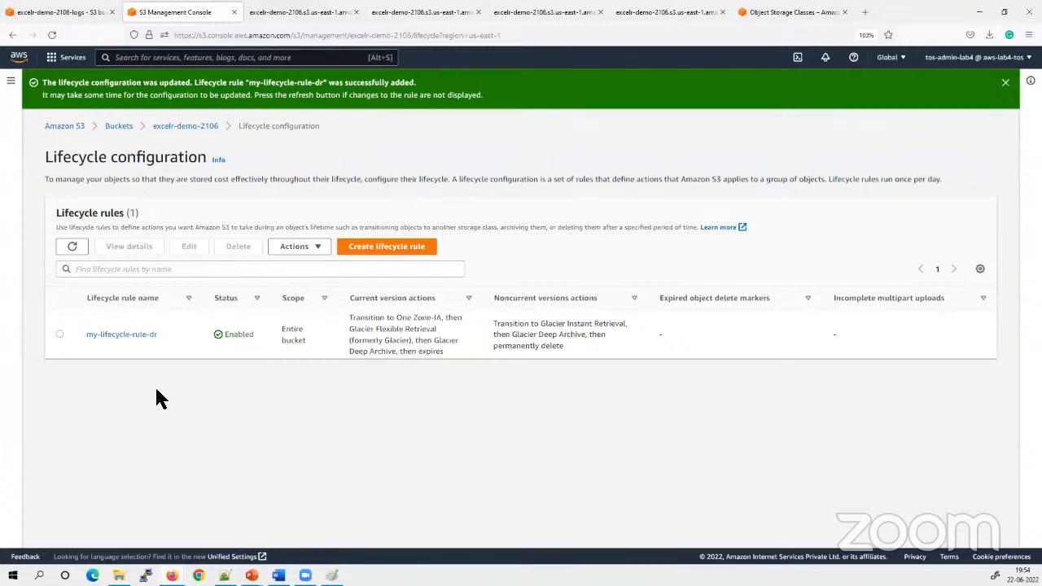
Open the details of my-lifecycle-rule-dr and review its configuration and its current and noncurrent version timelines
{"action": "left_click", "coordinate": [109, 336]}
{"action": "scroll", "coordinate": [542, 436], "scroll_direction": "down", "scroll_amount": 3}
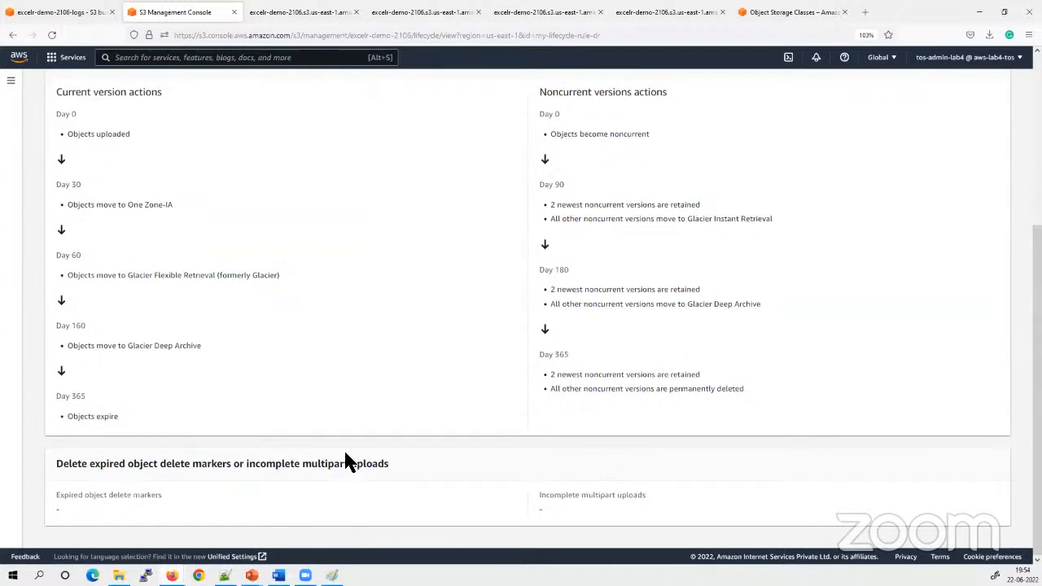
{"action": "scroll", "coordinate": [190, 442], "scroll_direction": "up", "scroll_amount": 1}
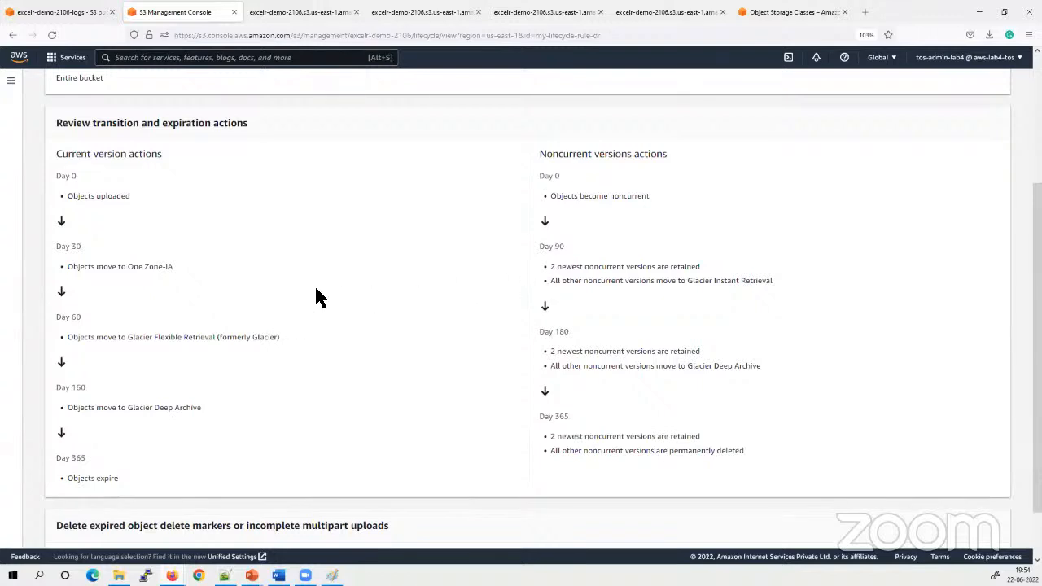
{"action": "scroll", "coordinate": [317, 297], "scroll_direction": "down", "scroll_amount": 1}
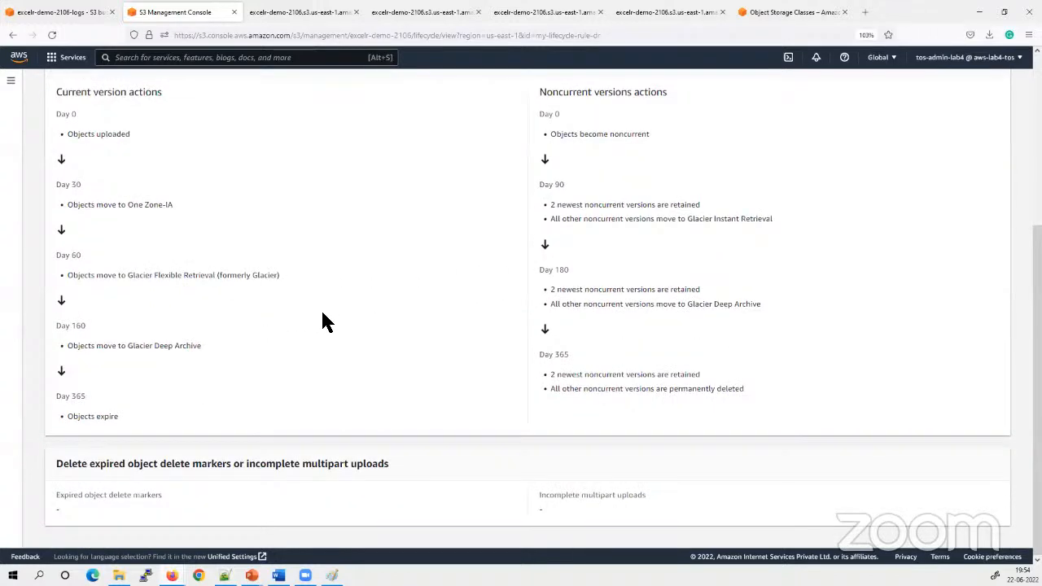
{"action": "scroll", "coordinate": [319, 314], "scroll_direction": "up", "scroll_amount": 4}
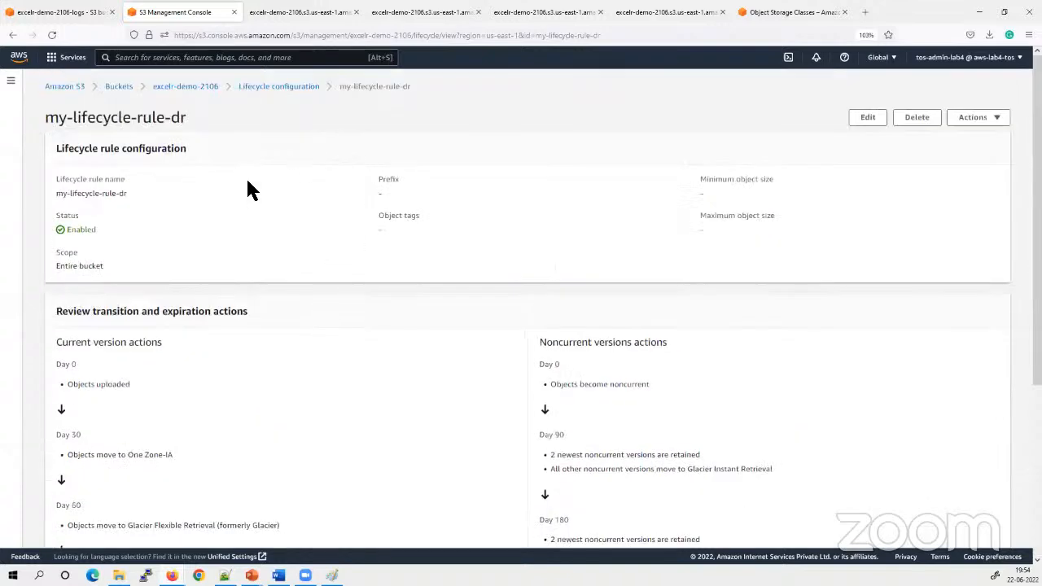
Switch to the PowerPoint slide show and advance to the slide on Cross Region Replication and Same Region Replication
{"action": "mouse_move", "coordinate": [248, 573]}
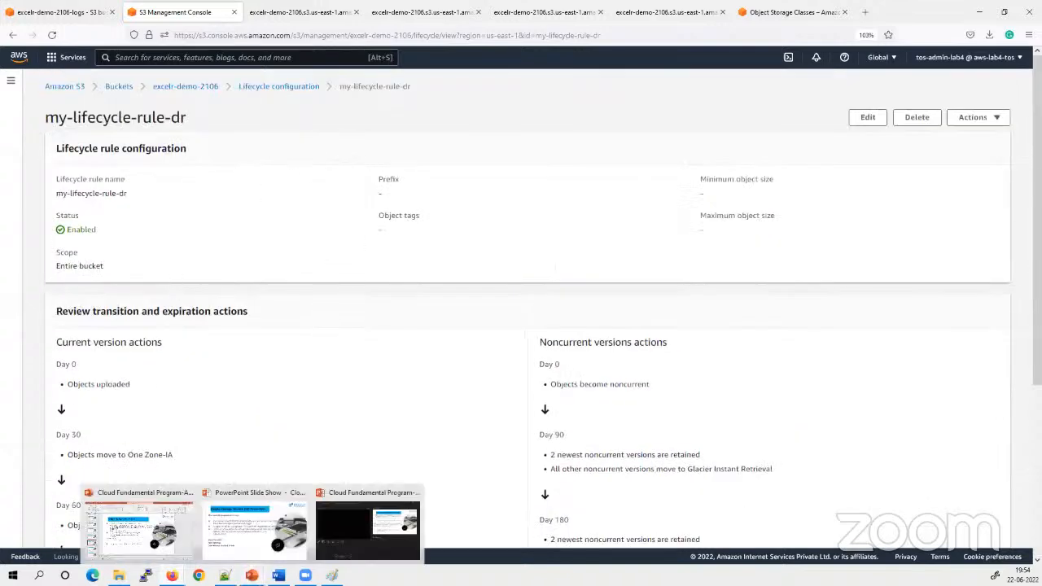
{"action": "left_click", "coordinate": [242, 552]}
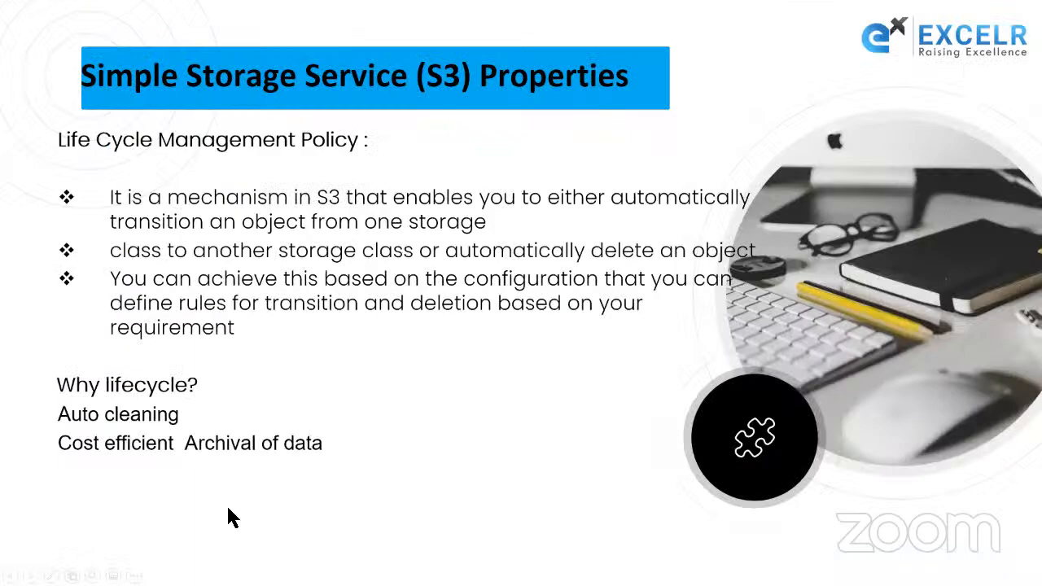
{"action": "left_click", "coordinate": [218, 473]}
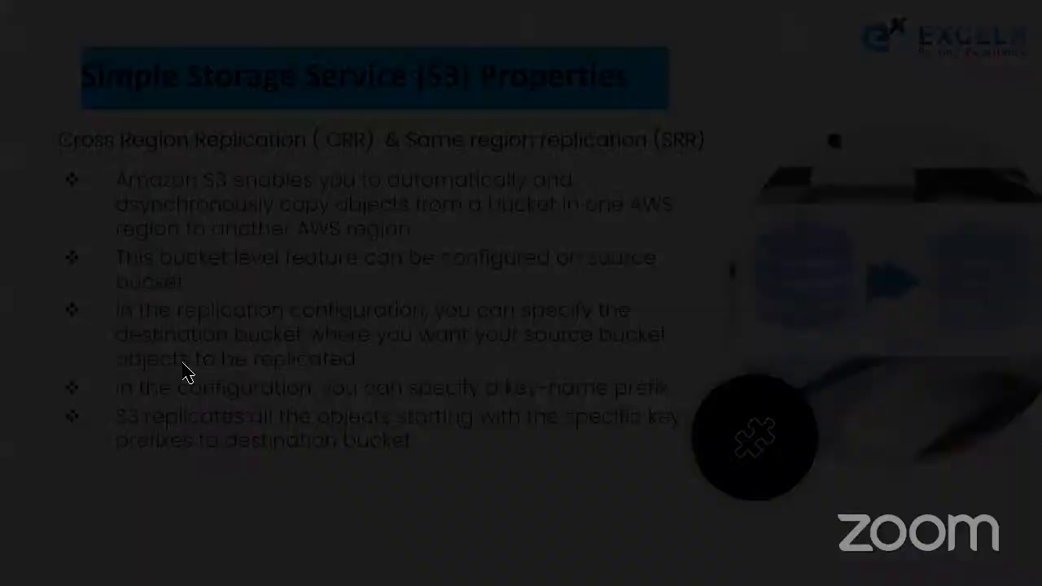
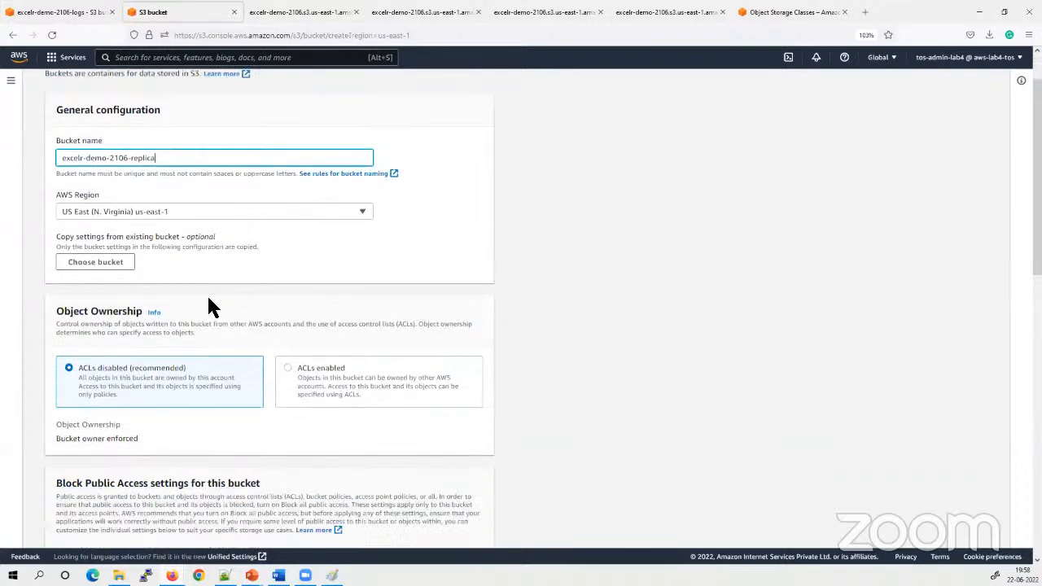
Create the bucket excelr-demo-2106-replica in US East (N. Virginia), keeping ACLs disabled and all public access blocked
{"action": "scroll", "coordinate": [341, 313], "scroll_direction": "down", "scroll_amount": 1}
{"action": "scroll", "coordinate": [209, 221], "scroll_direction": "down", "scroll_amount": 12}
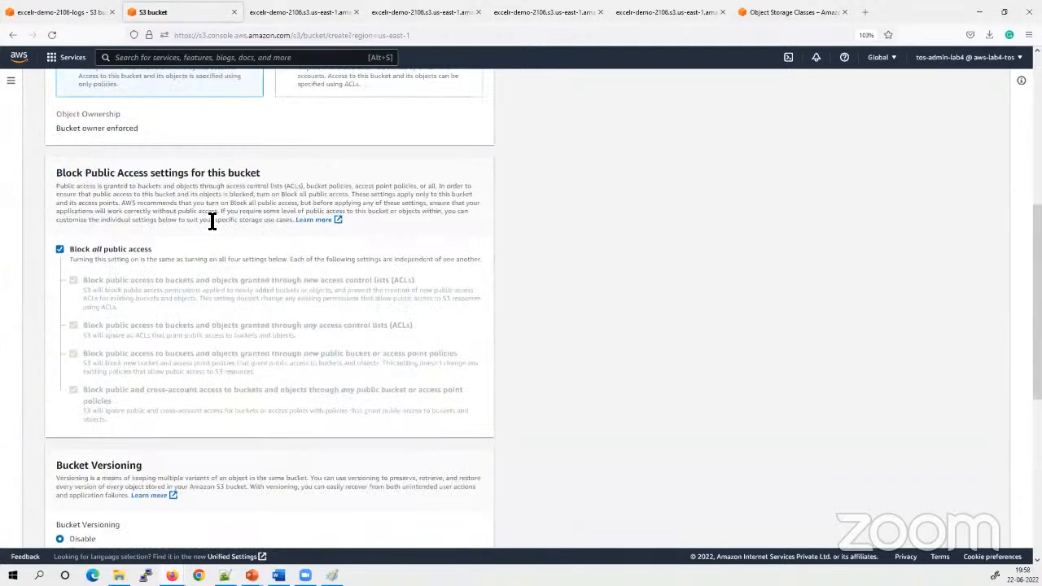
{"action": "left_click", "coordinate": [456, 529]}
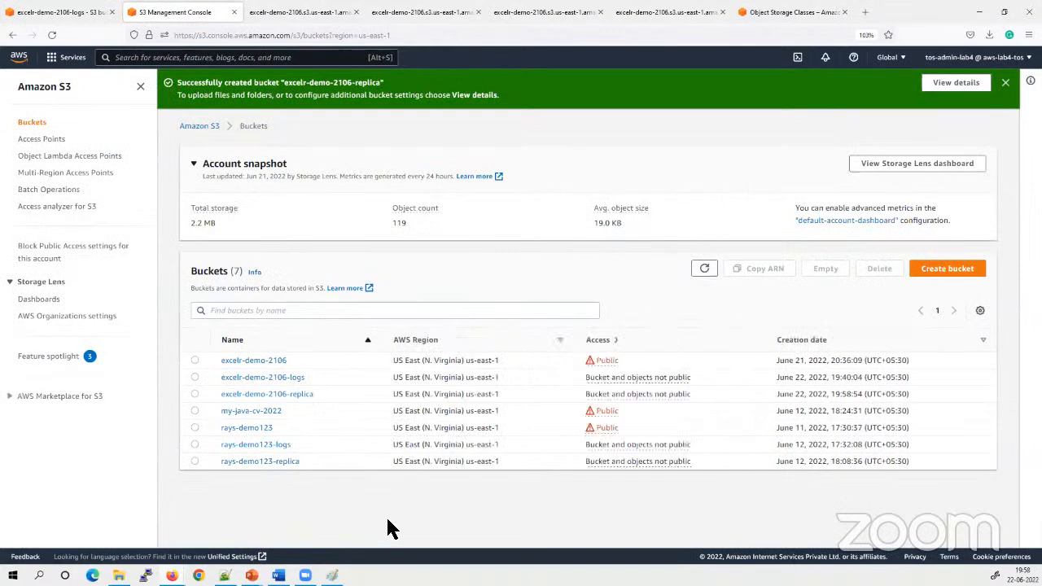
Start a new replication rule for the bucket excelr-demo-2106 and name it my-dr-replica
{"action": "left_click", "coordinate": [259, 360]}
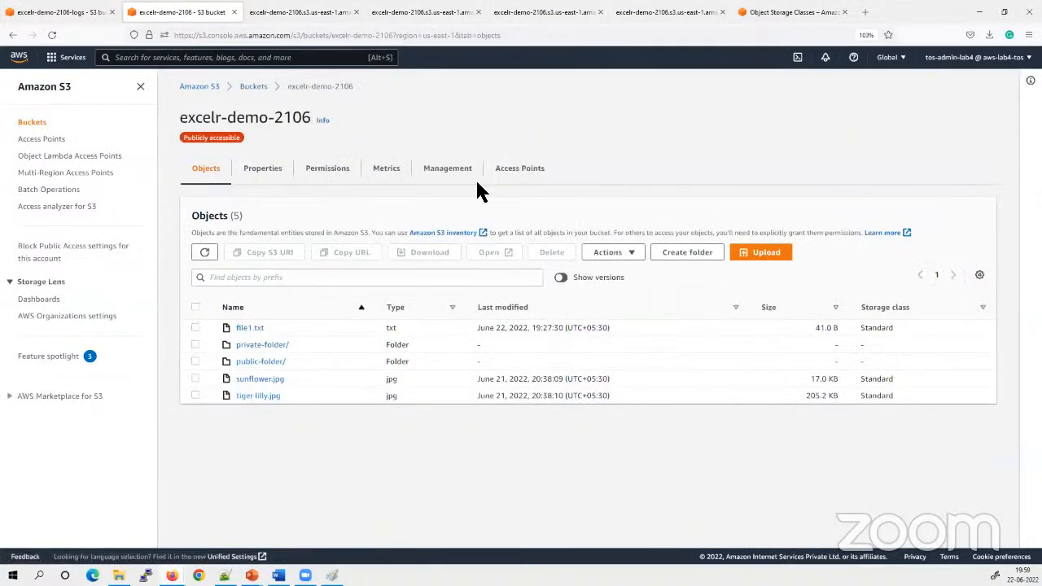
{"action": "left_click", "coordinate": [447, 171]}
{"action": "scroll", "coordinate": [476, 380], "scroll_direction": "down", "scroll_amount": 3}
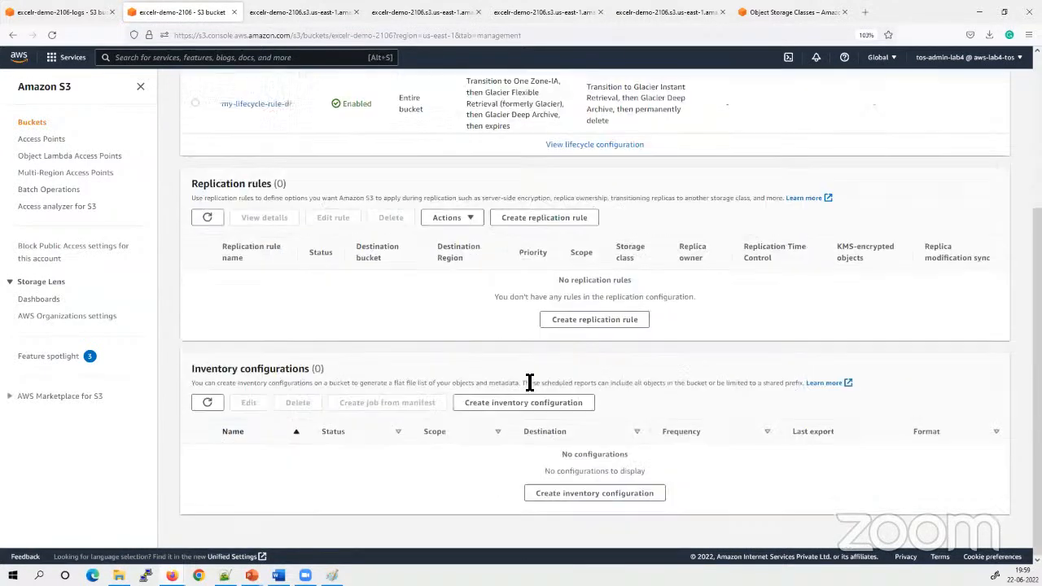
{"action": "left_click", "coordinate": [582, 320]}
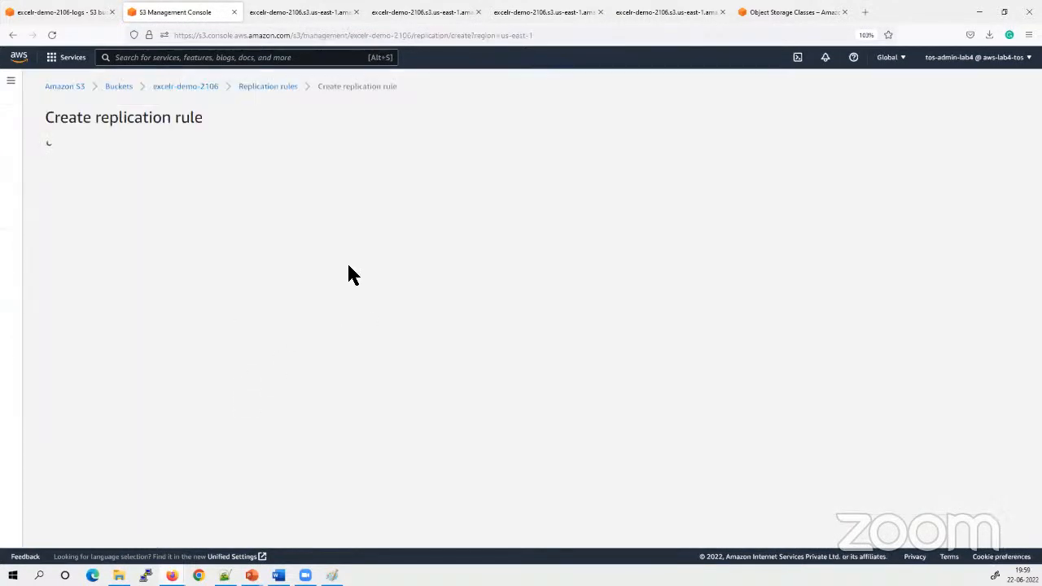
{"action": "left_click", "coordinate": [114, 205]}
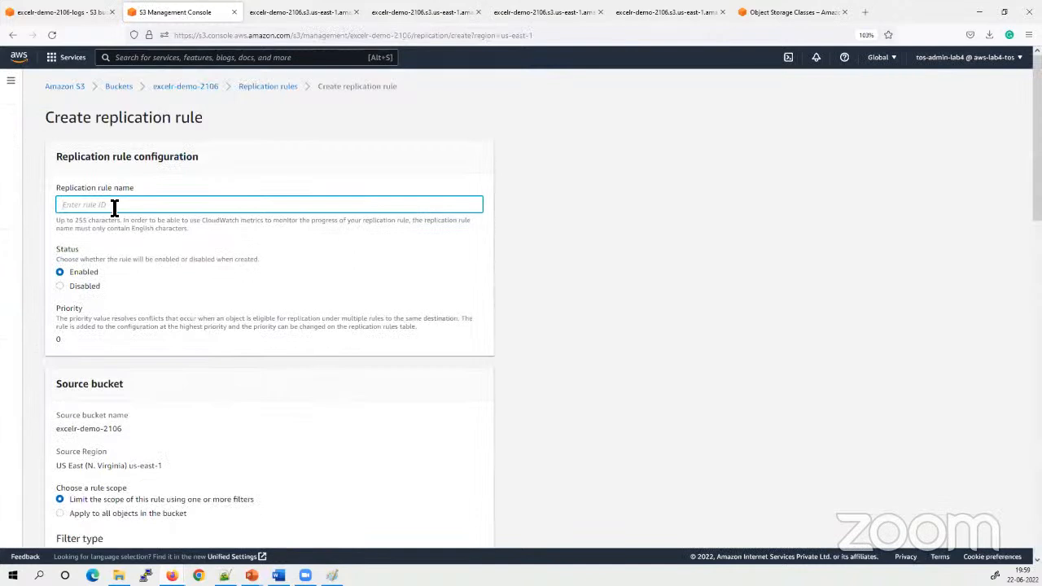
{"action": "type", "text": "my-dr-replica"}
Set the replication rule's scope to apply to all objects in the source bucket
{"action": "scroll", "coordinate": [154, 267], "scroll_direction": "down", "scroll_amount": 3}
{"action": "left_click_drag", "start_coordinate": [188, 334], "coordinate": [64, 326]}
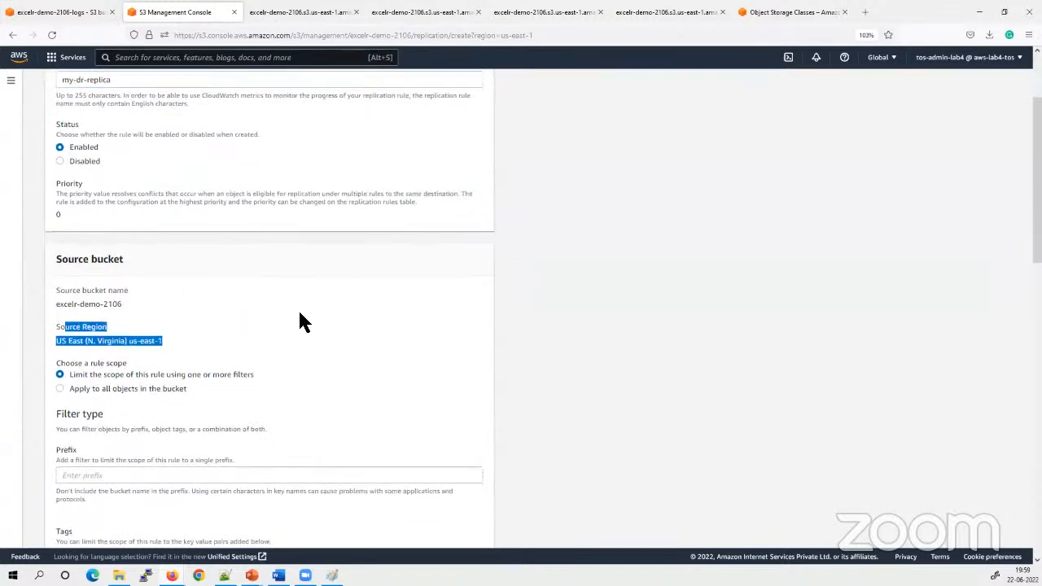
{"action": "scroll", "coordinate": [298, 320], "scroll_direction": "down", "scroll_amount": 3}
{"action": "left_click_drag", "start_coordinate": [194, 257], "coordinate": [123, 267]}
{"action": "left_click", "coordinate": [92, 275]}
{"action": "left_click", "coordinate": [60, 267]}
{"action": "scroll", "coordinate": [374, 281], "scroll_direction": "down", "scroll_amount": 3}
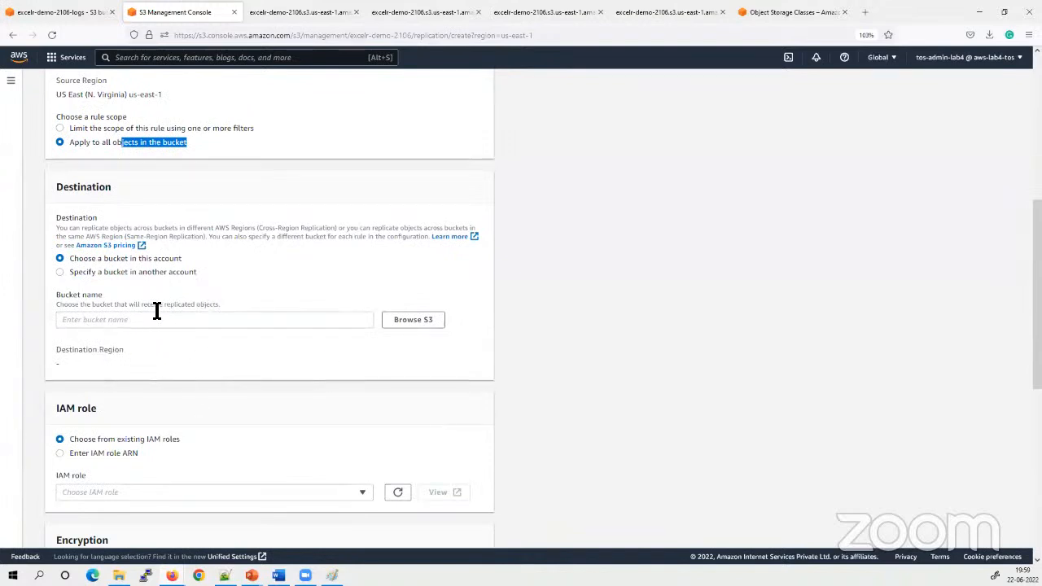
Browse the buckets in this account and choose excelr-demo-2106-replica as the replication destination
{"action": "left_click", "coordinate": [204, 320]}
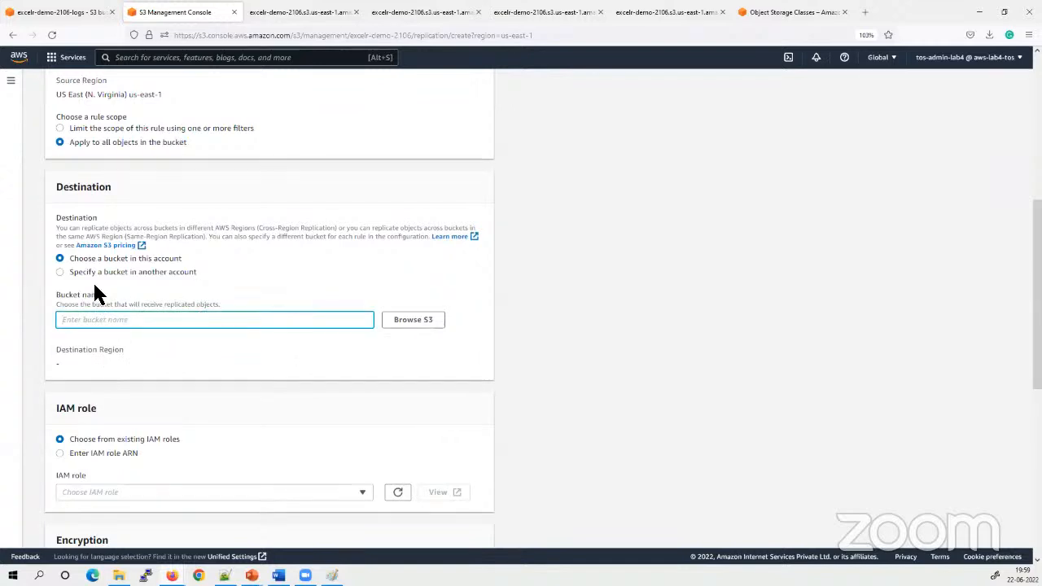
{"action": "left_click", "coordinate": [407, 321]}
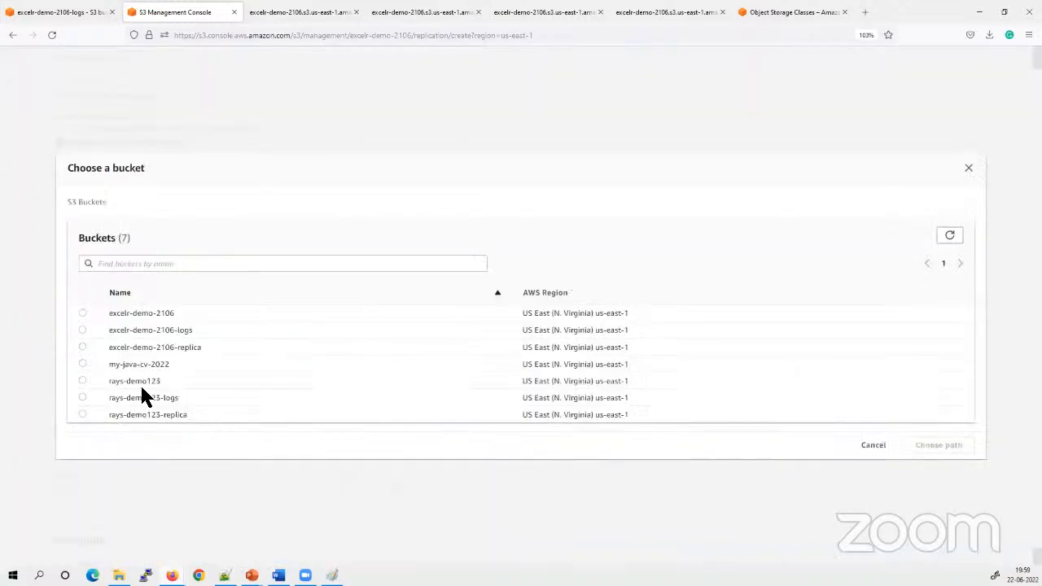
{"action": "left_click", "coordinate": [82, 348]}
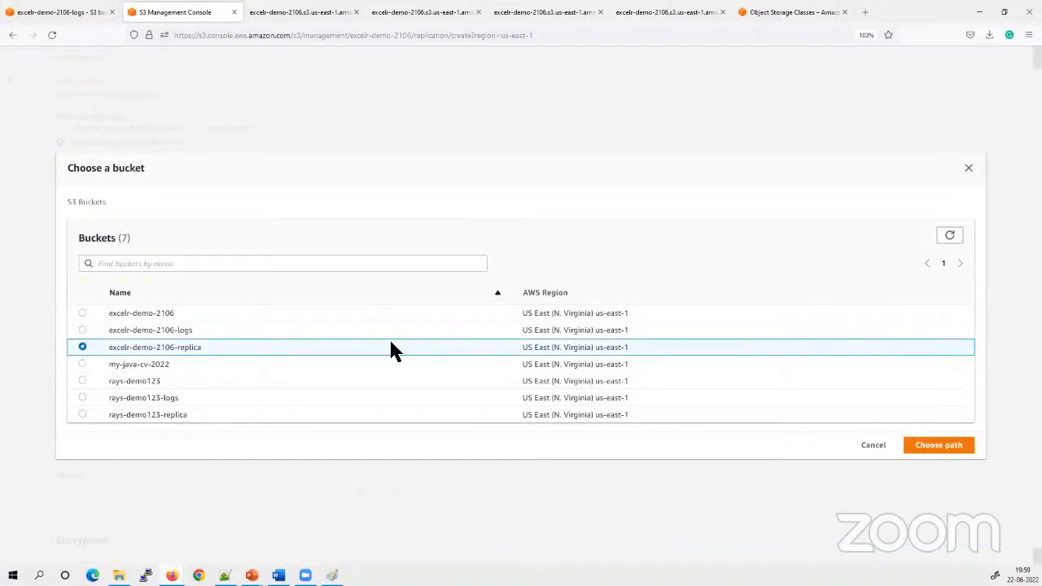
{"action": "left_click", "coordinate": [949, 236]}
{"action": "left_click", "coordinate": [944, 448]}
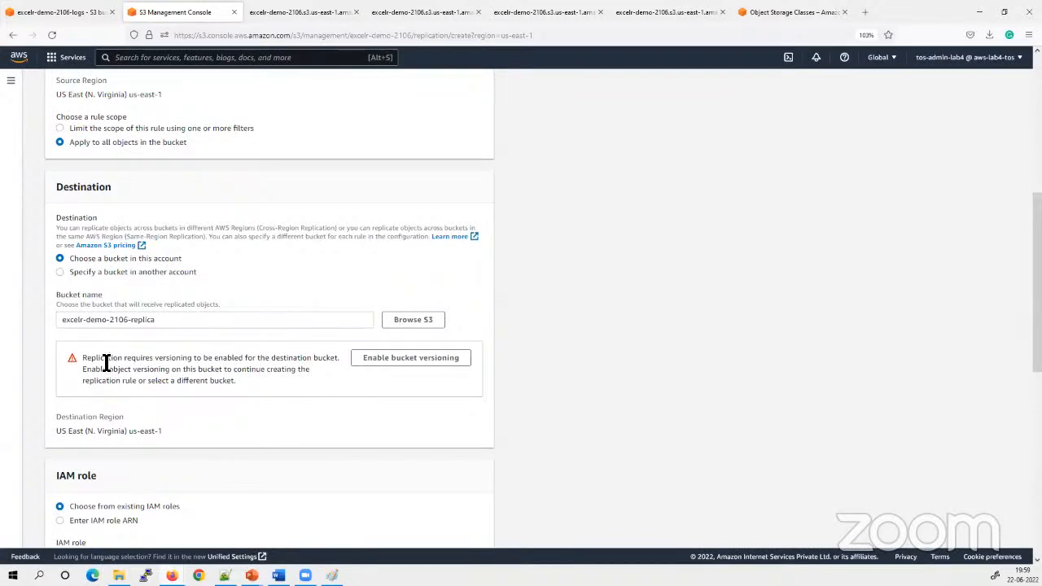
Read the versioning requirement for the destination bucket and enable bucket versioning on it
{"action": "left_click_drag", "start_coordinate": [104, 361], "coordinate": [218, 380]}
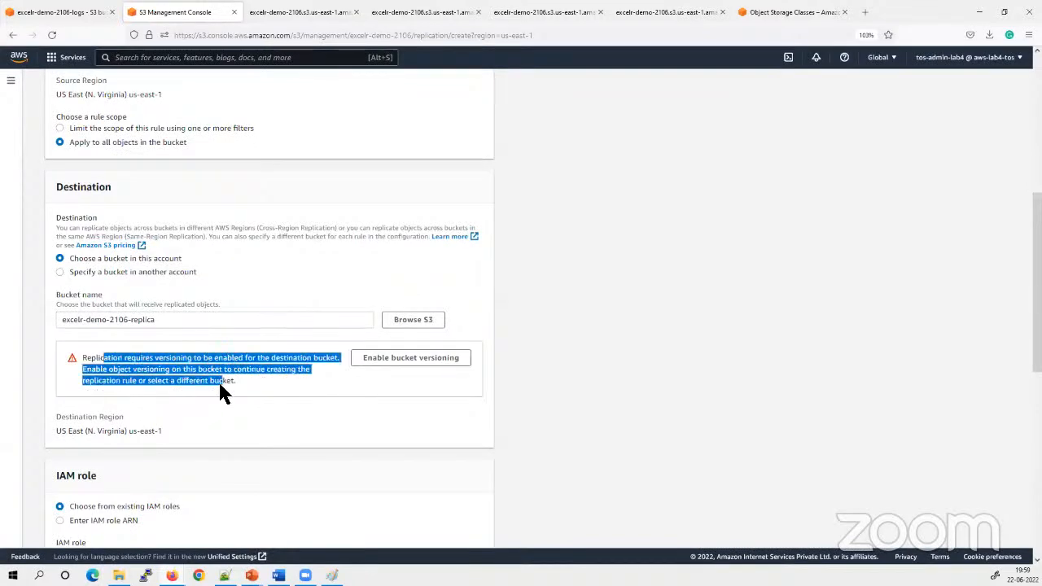
{"action": "left_click", "coordinate": [218, 393]}
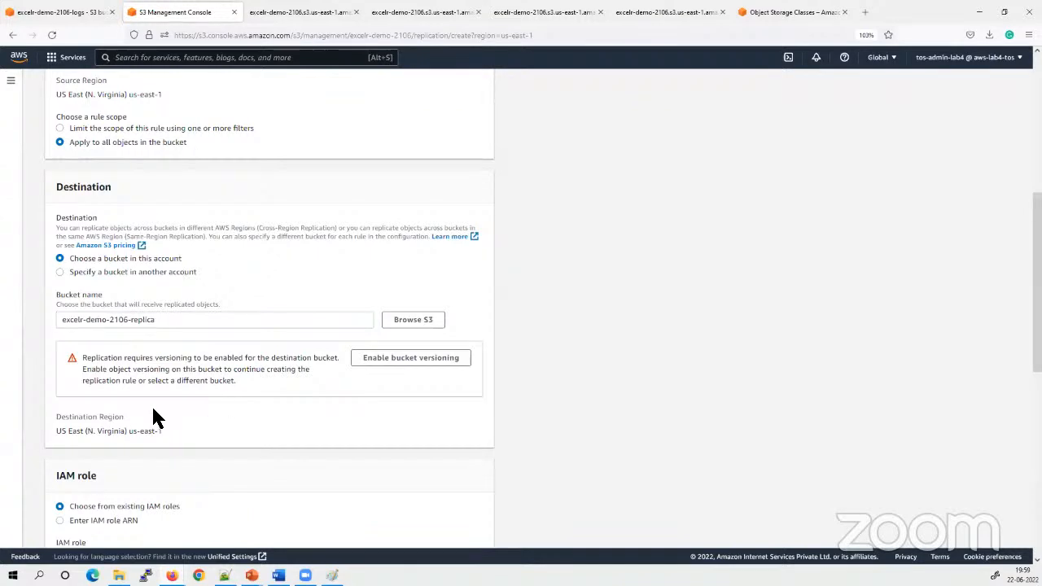
{"action": "left_click", "coordinate": [380, 362]}
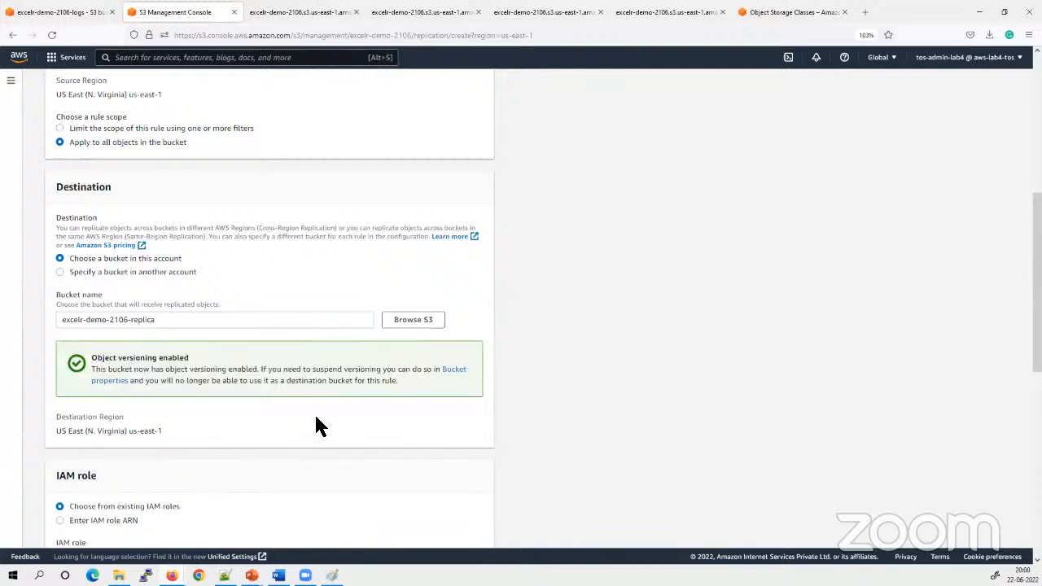
{"action": "left_click_drag", "start_coordinate": [90, 357], "coordinate": [57, 323]}
{"action": "left_click", "coordinate": [260, 353]}
{"action": "left_click", "coordinate": [389, 383]}
Set the rule's IAM role to Create new role after looking through the existing roles
{"action": "scroll", "coordinate": [386, 407], "scroll_direction": "down", "scroll_amount": 2}
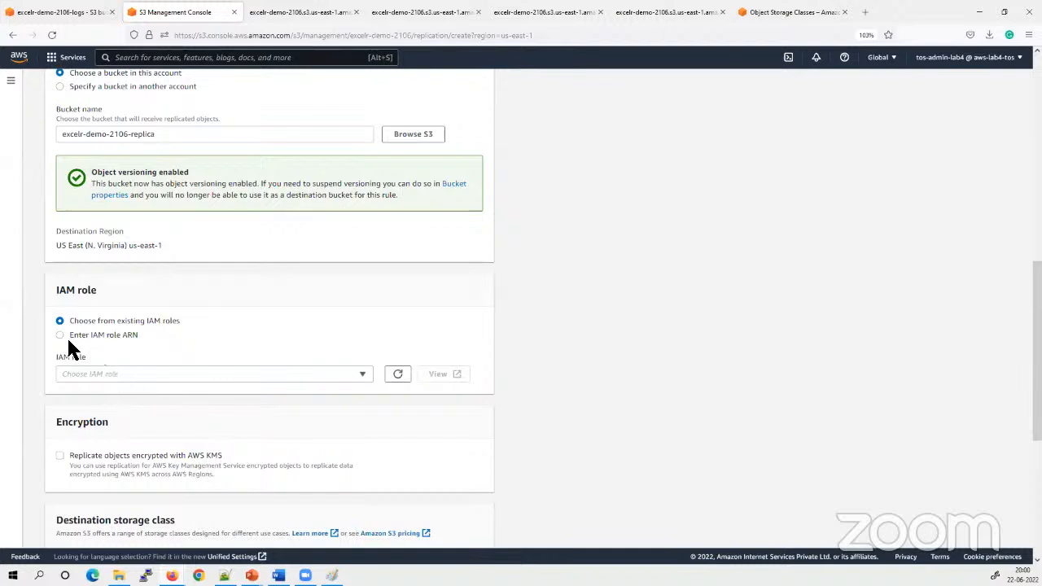
{"action": "left_click", "coordinate": [134, 376]}
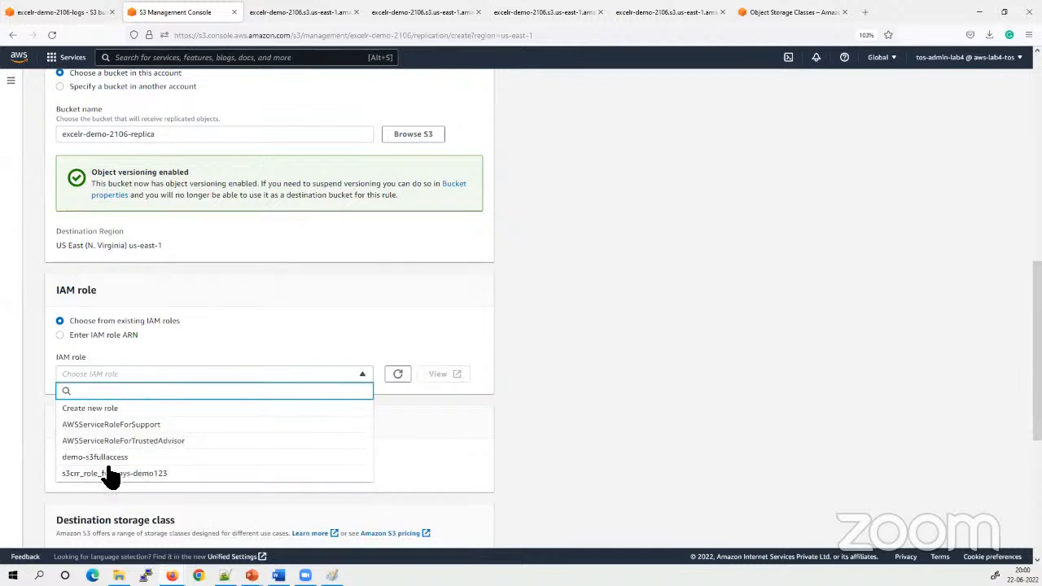
{"action": "left_click", "coordinate": [612, 445]}
{"action": "left_click", "coordinate": [102, 376]}
{"action": "left_click", "coordinate": [95, 409]}
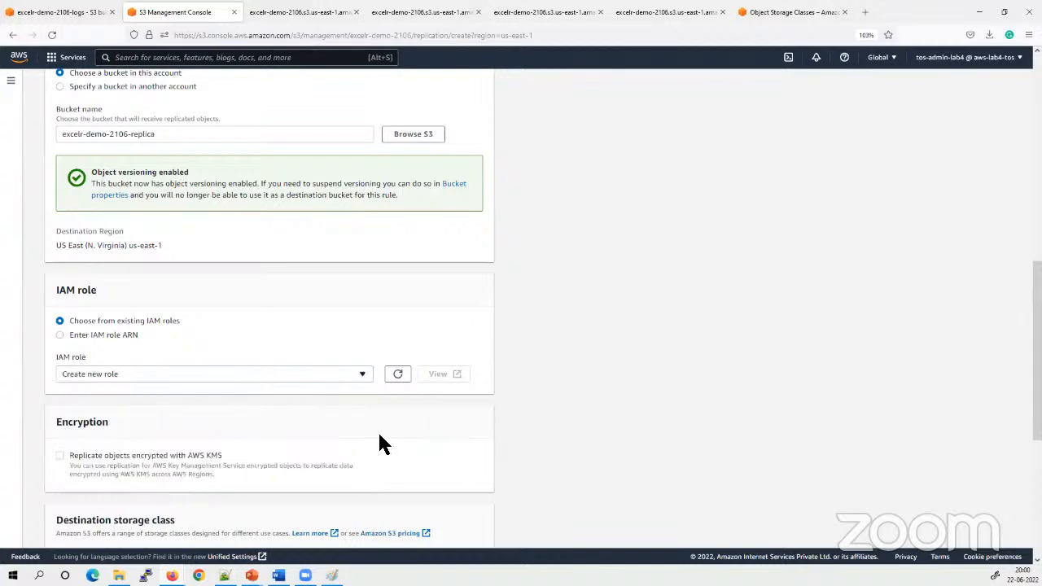
Look over the encryption, storage class and additional replication options, and try out Replication Time Control (RTC)
{"action": "scroll", "coordinate": [621, 447], "scroll_direction": "down", "scroll_amount": 2}
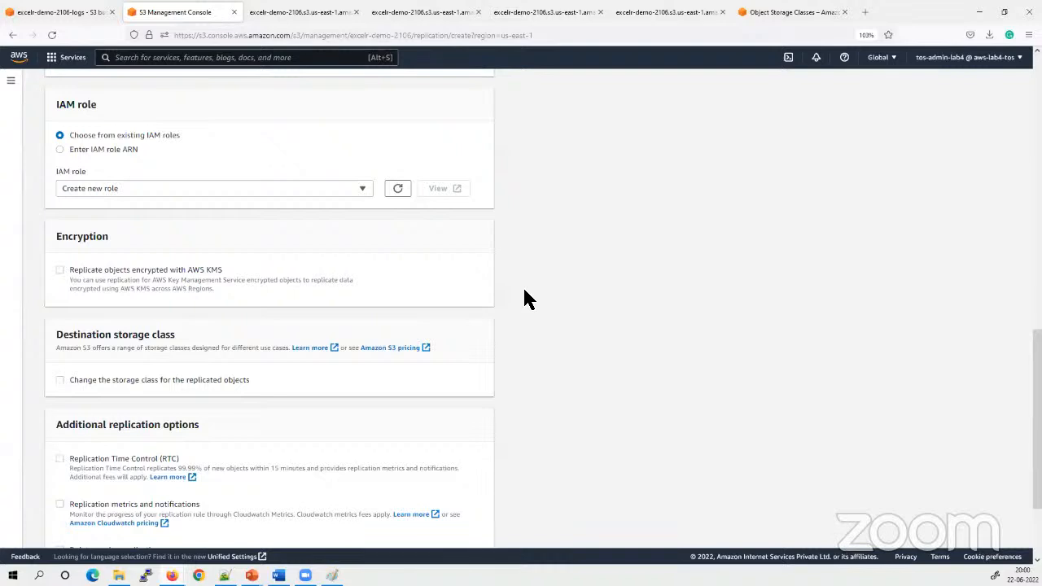
{"action": "scroll", "coordinate": [529, 325], "scroll_direction": "down", "scroll_amount": 2}
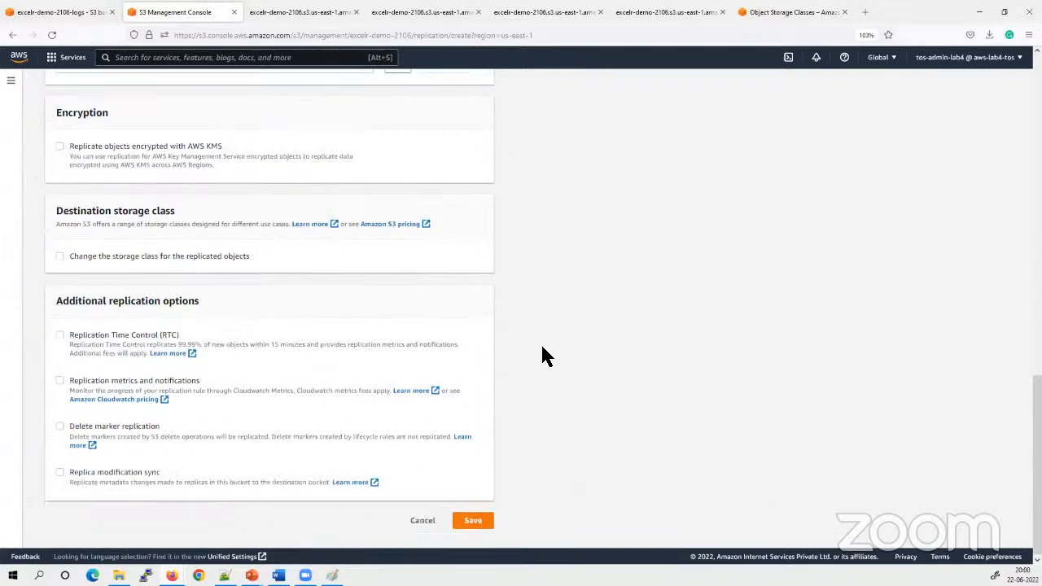
{"action": "left_click_drag", "start_coordinate": [180, 334], "coordinate": [82, 334]}
{"action": "left_click", "coordinate": [657, 376]}
{"action": "left_click", "coordinate": [225, 363]}
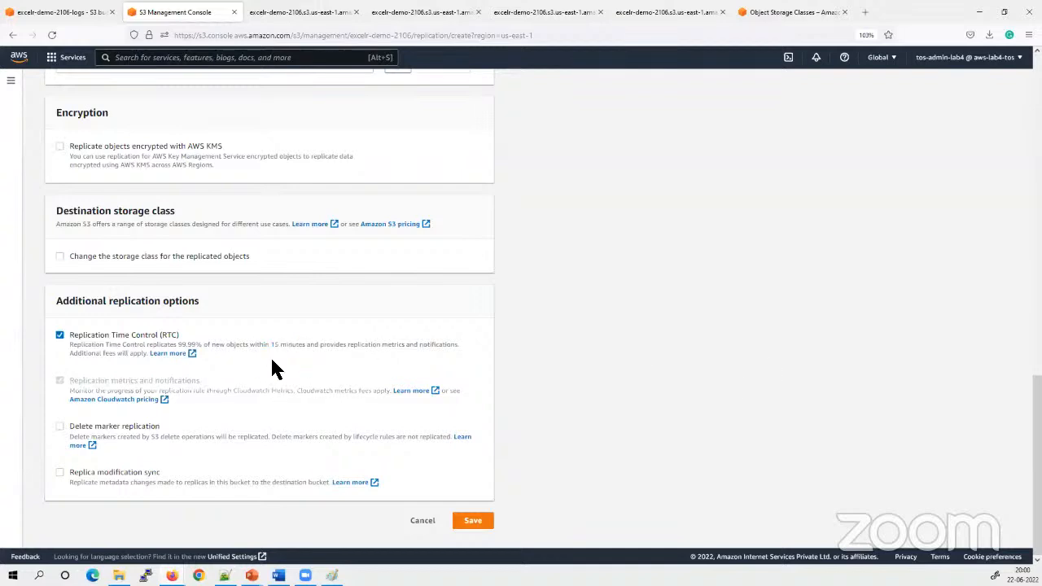
{"action": "left_click", "coordinate": [59, 334]}
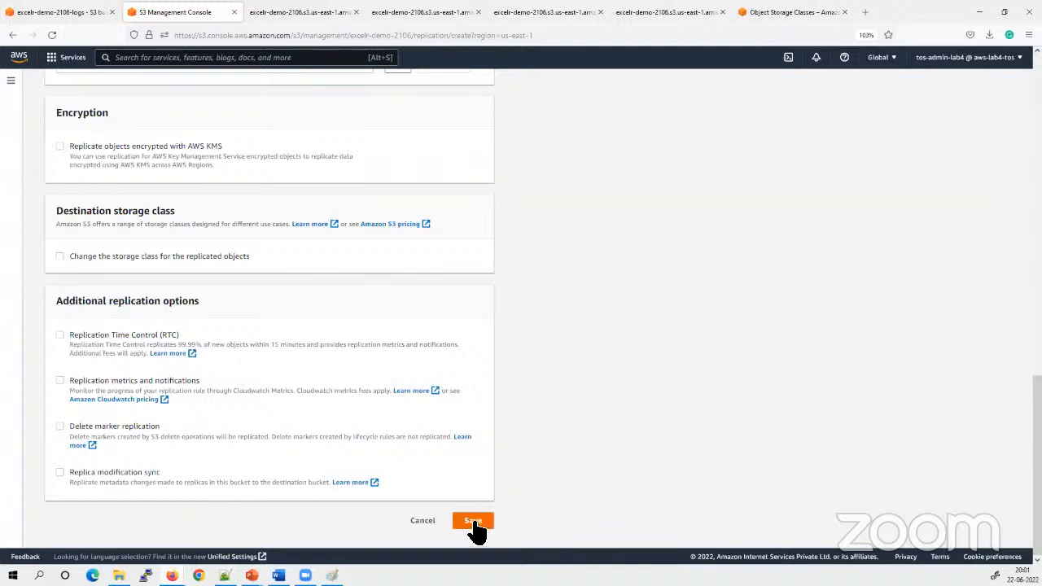
Review the complete replication rule configuration from the rule name down to the additional options, and save the rule
{"action": "scroll", "coordinate": [480, 308], "scroll_direction": "up", "scroll_amount": 15}
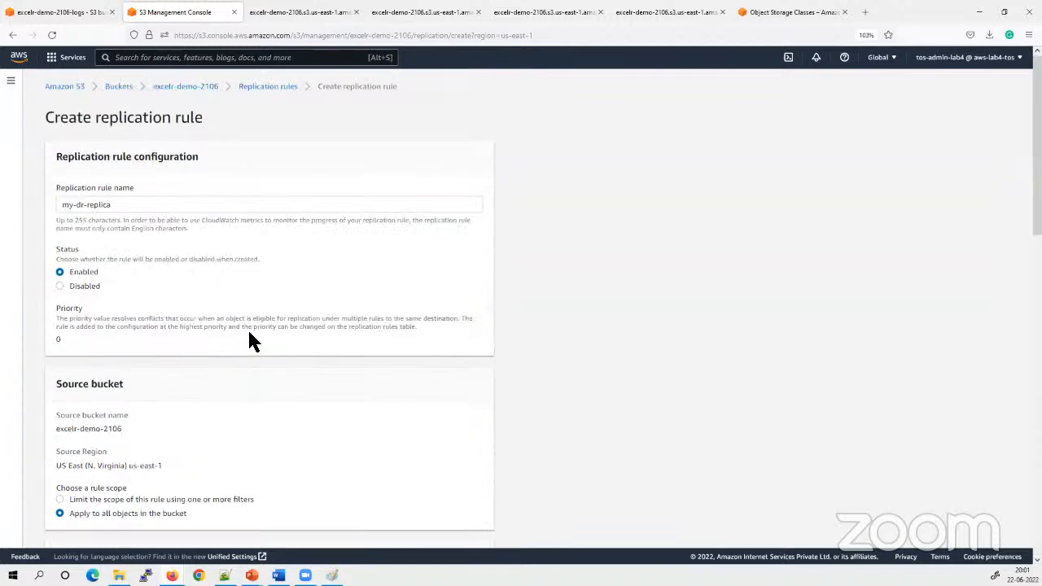
{"action": "scroll", "coordinate": [85, 342], "scroll_direction": "down", "scroll_amount": 2}
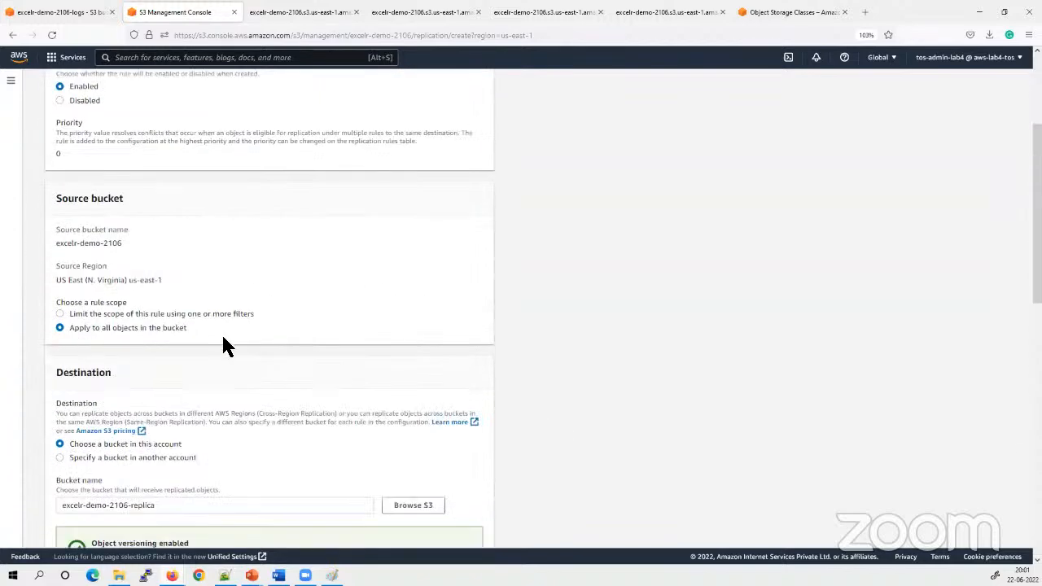
{"action": "scroll", "coordinate": [98, 304], "scroll_direction": "down", "scroll_amount": 2}
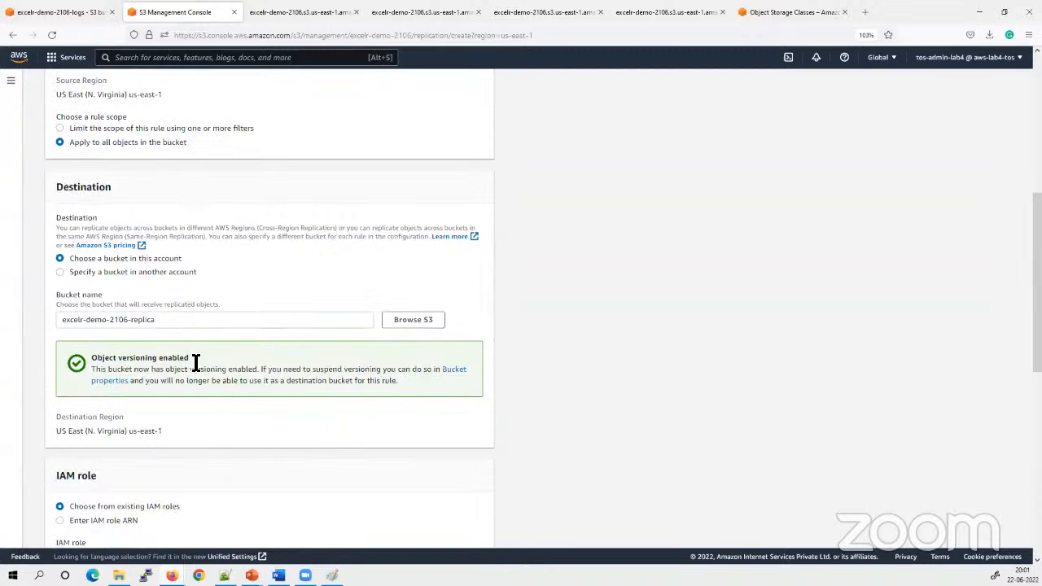
{"action": "scroll", "coordinate": [100, 366], "scroll_direction": "down", "scroll_amount": 3}
{"action": "scroll", "coordinate": [319, 359], "scroll_direction": "down", "scroll_amount": 2}
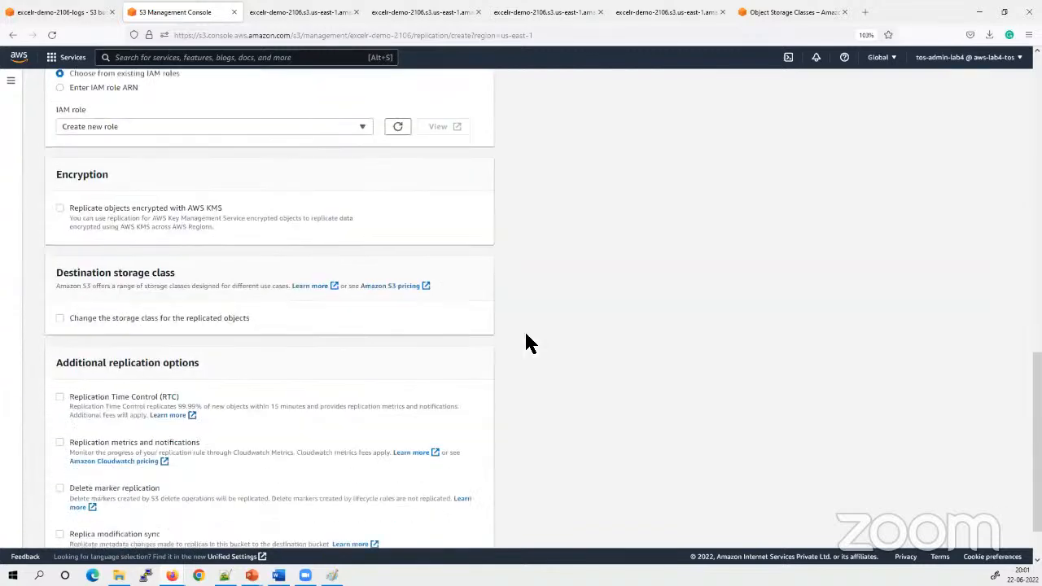
{"action": "scroll", "coordinate": [326, 496], "scroll_direction": "down", "scroll_amount": 1}
{"action": "left_click", "coordinate": [474, 520]}
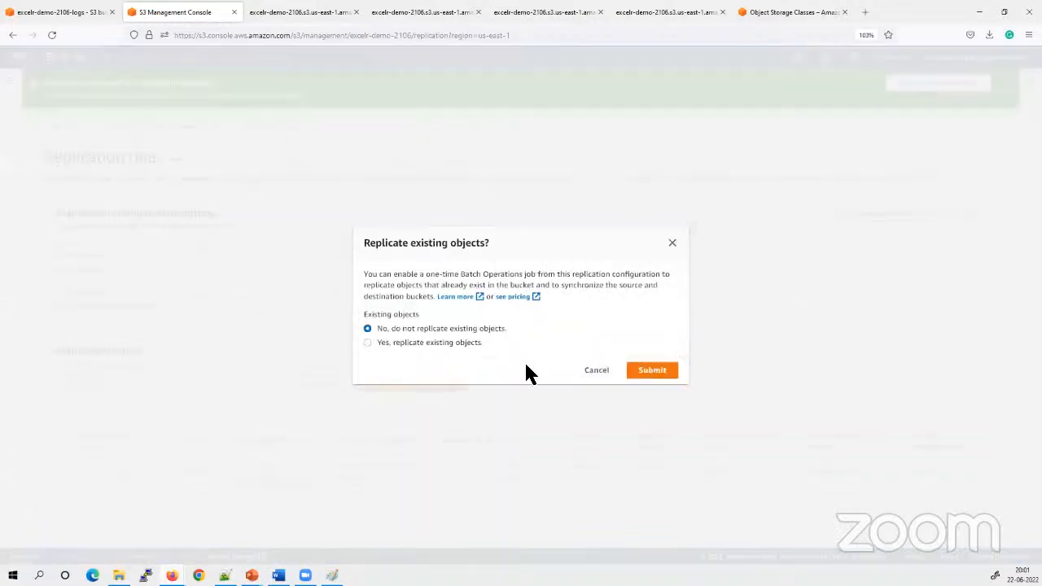
Choose to replicate existing objects in the one-time Batch Operations dialog and submit the choice
{"action": "left_click_drag", "start_coordinate": [505, 243], "coordinate": [363, 244]}
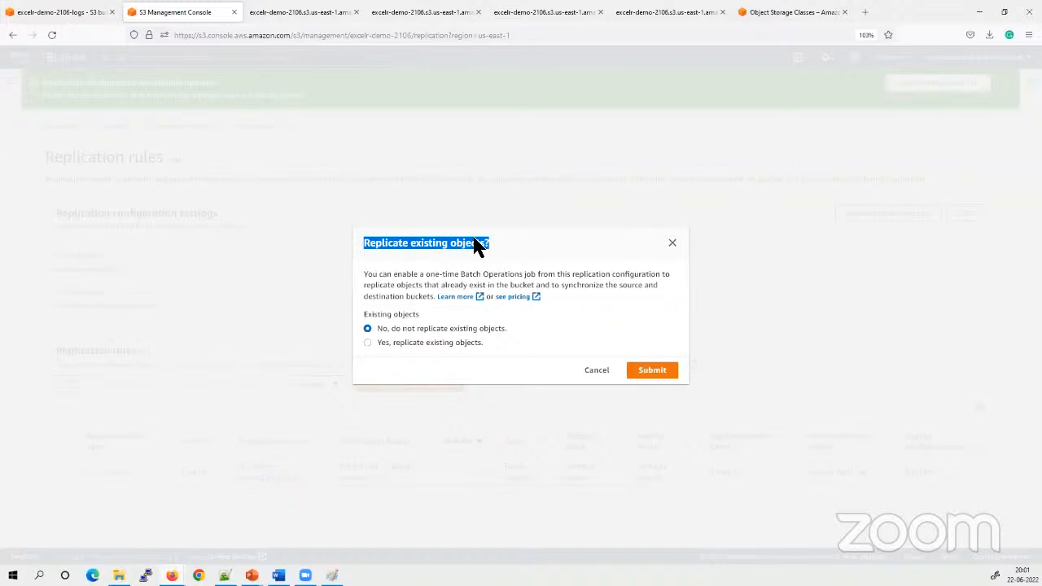
{"action": "left_click", "coordinate": [548, 241]}
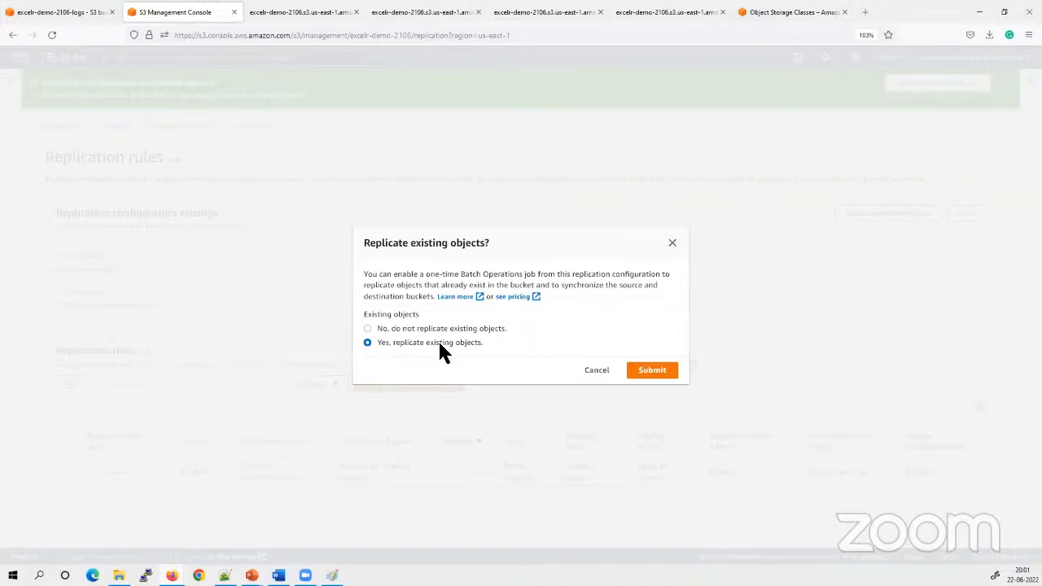
{"action": "left_click_drag", "start_coordinate": [491, 342], "coordinate": [376, 346]}
{"action": "left_click", "coordinate": [711, 344]}
{"action": "left_click", "coordinate": [652, 370]}
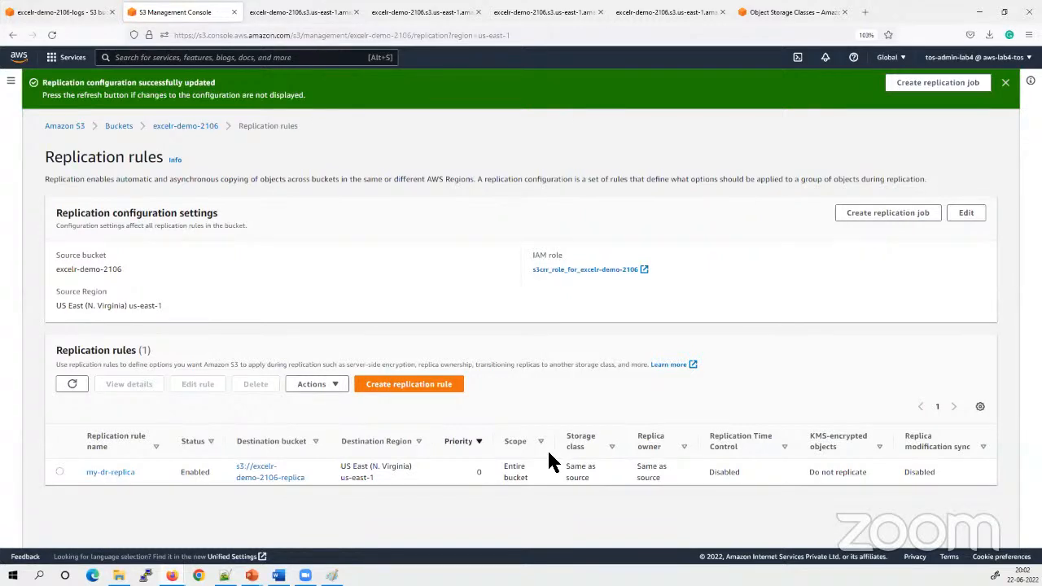
Open the replication job form for the source bucket and check the list of Batch Operations jobs
{"action": "left_click", "coordinate": [941, 90]}
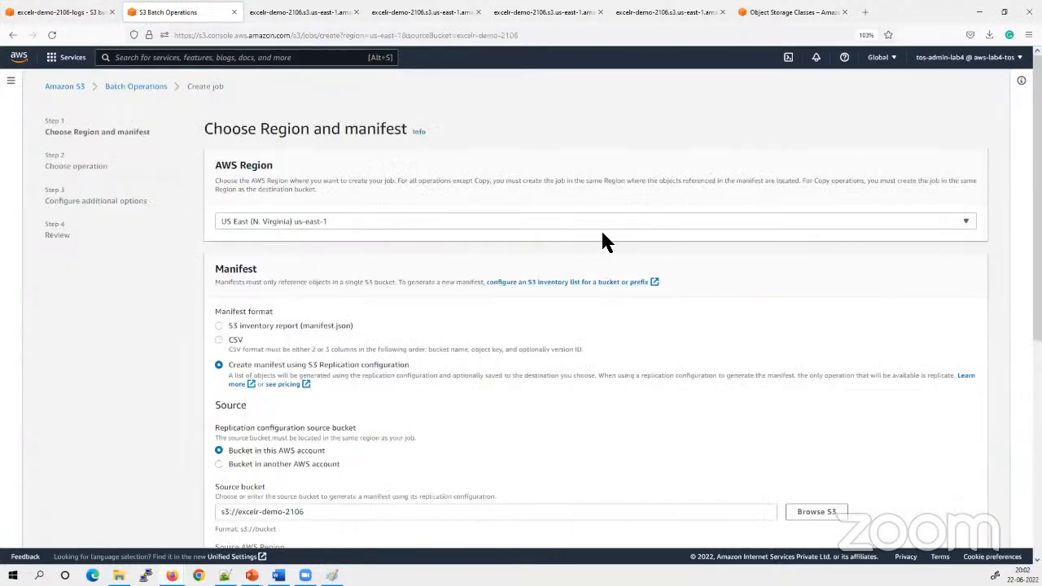
{"action": "left_click", "coordinate": [139, 88]}
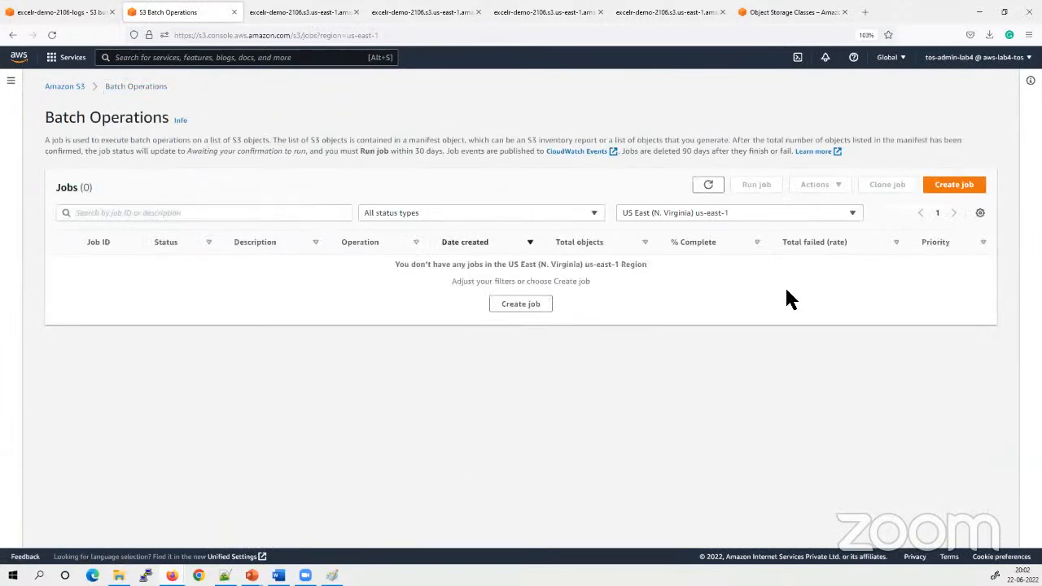
Return to the bucket list and open excelr-demo-2106-replica to check its objects
{"action": "left_click", "coordinate": [78, 86]}
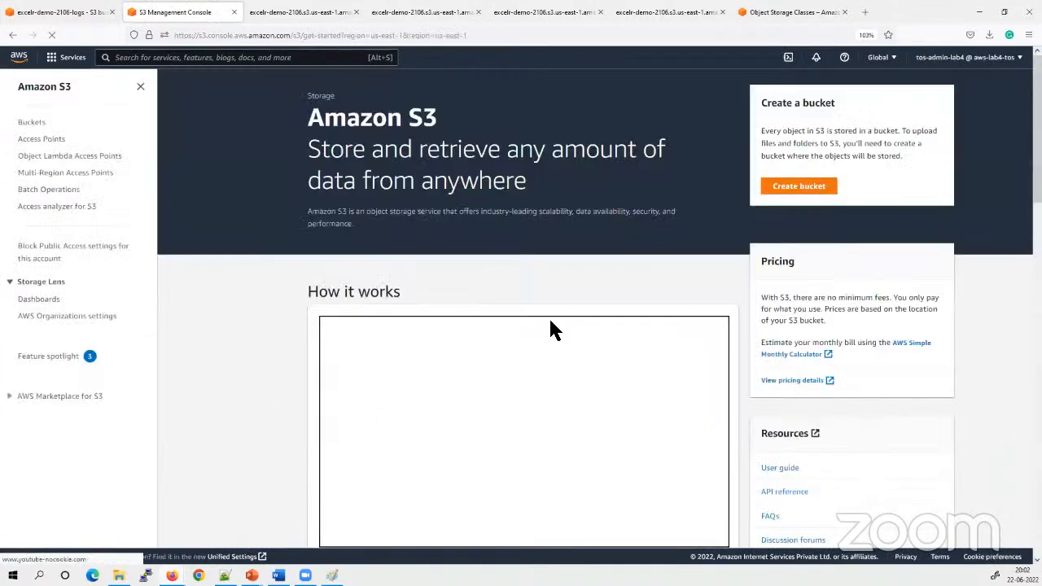
{"action": "left_click", "coordinate": [31, 123]}
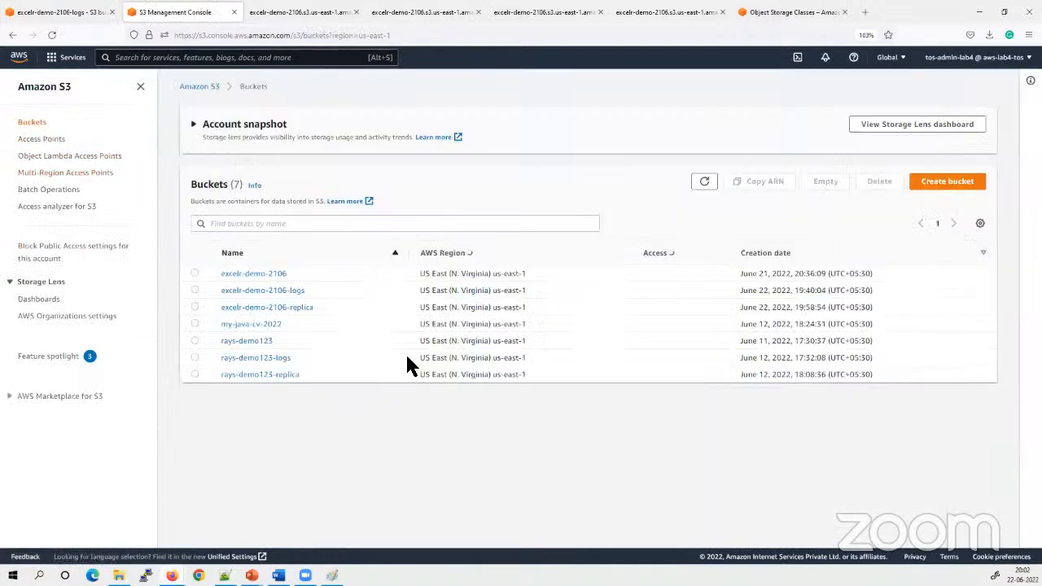
{"action": "left_click", "coordinate": [283, 308]}
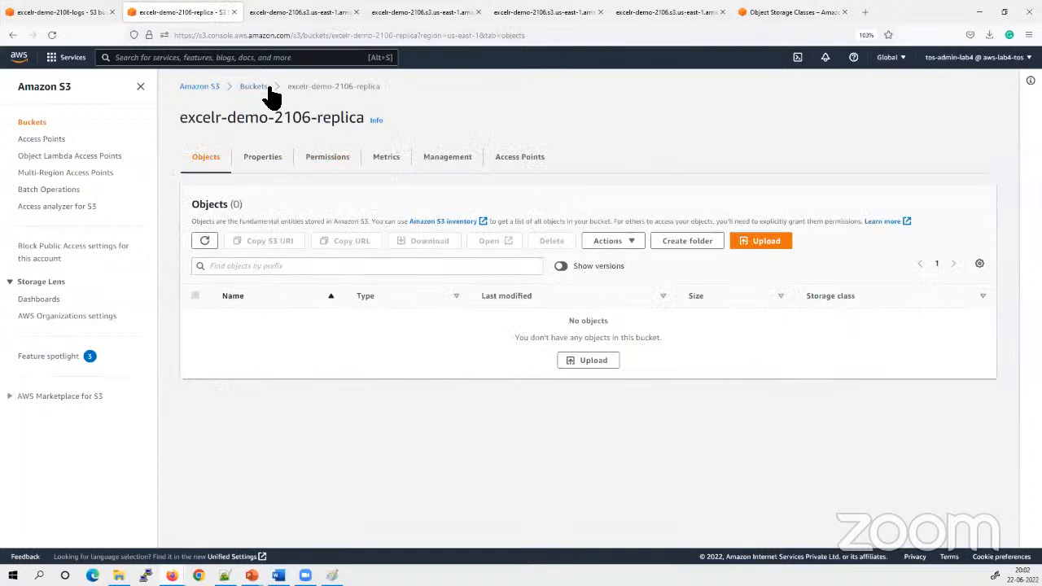
Go back to the bucket list, open the source bucket excelr-demo-2106, and refresh its object list
{"action": "left_click", "coordinate": [253, 86]}
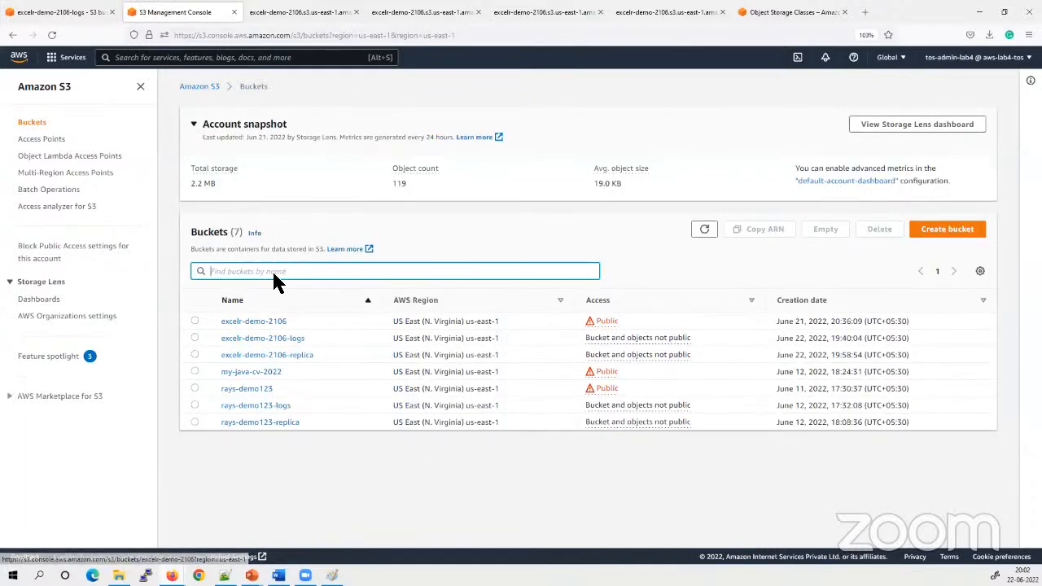
{"action": "left_click", "coordinate": [262, 322]}
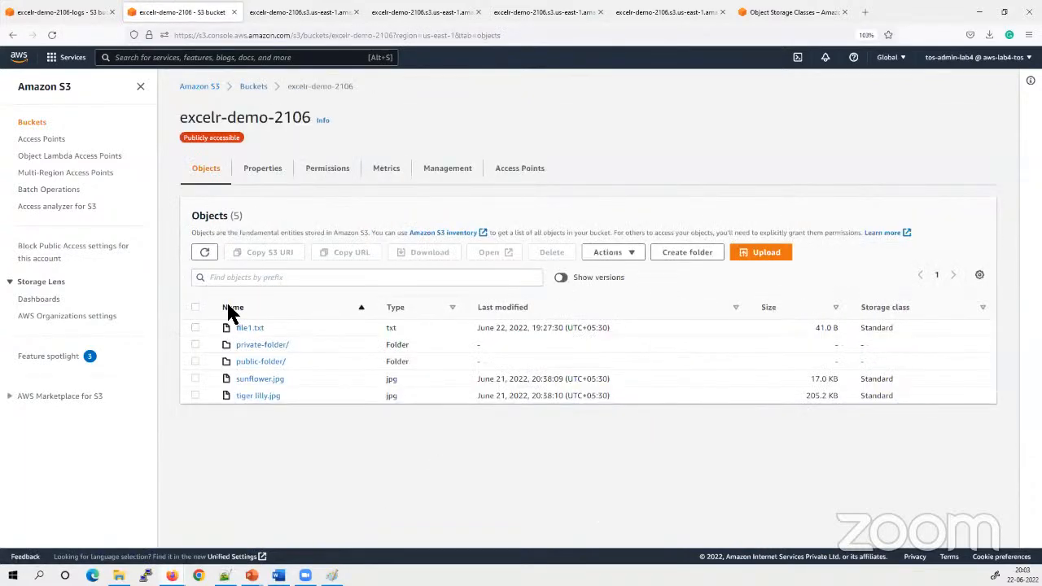
{"action": "left_click", "coordinate": [204, 253]}
Upload daisy.jpg, file1.txt and jasmine-grandiflorum-500x500.jpg to excelr-demo-2106 and close the upload status page
{"action": "left_click", "coordinate": [758, 259]}
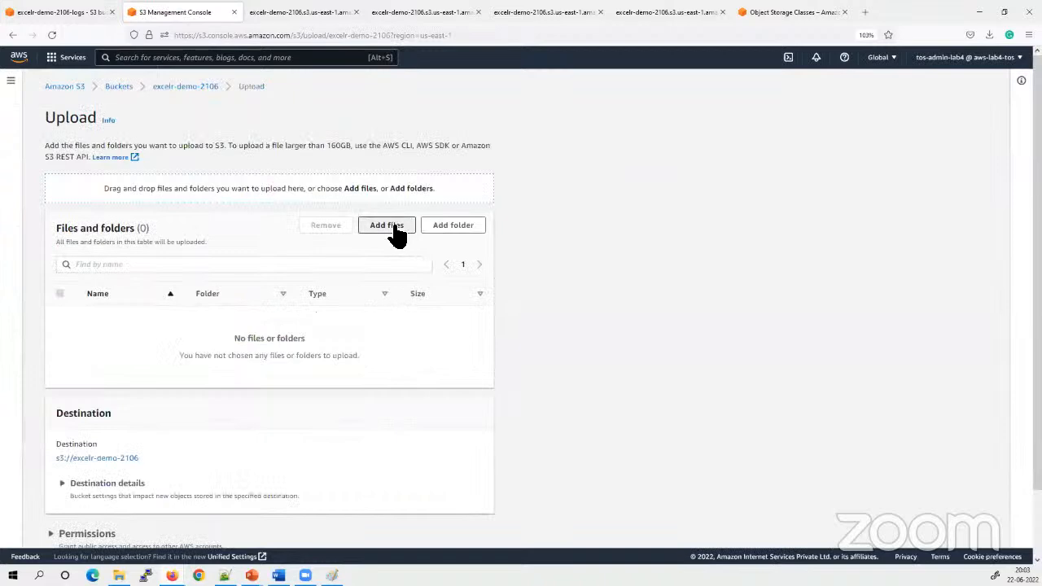
{"action": "left_click", "coordinate": [387, 225]}
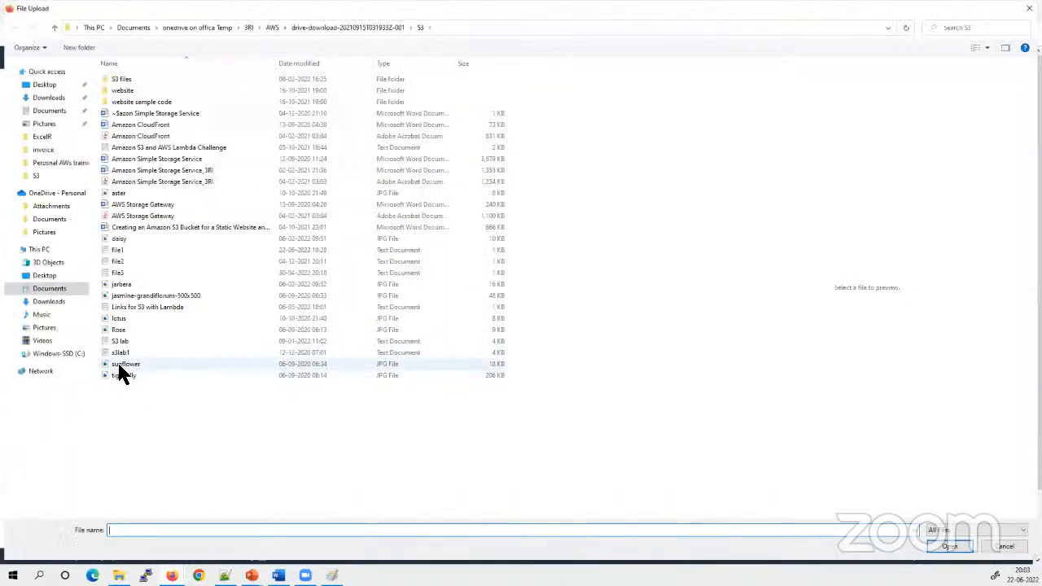
{"action": "left_click", "coordinate": [119, 249]}
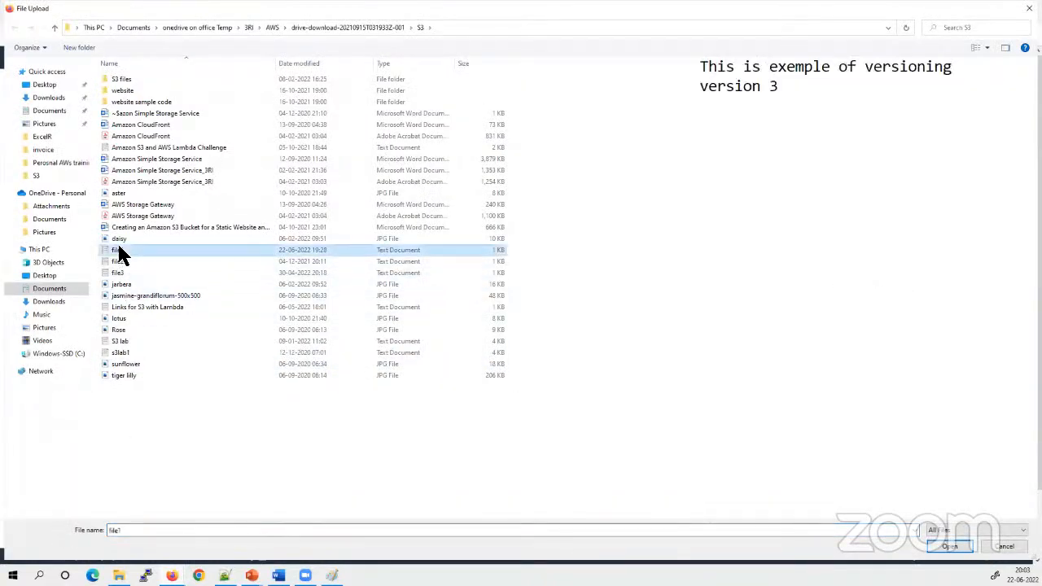
{"action": "left_click", "coordinate": [119, 239], "text": "ctrl"}
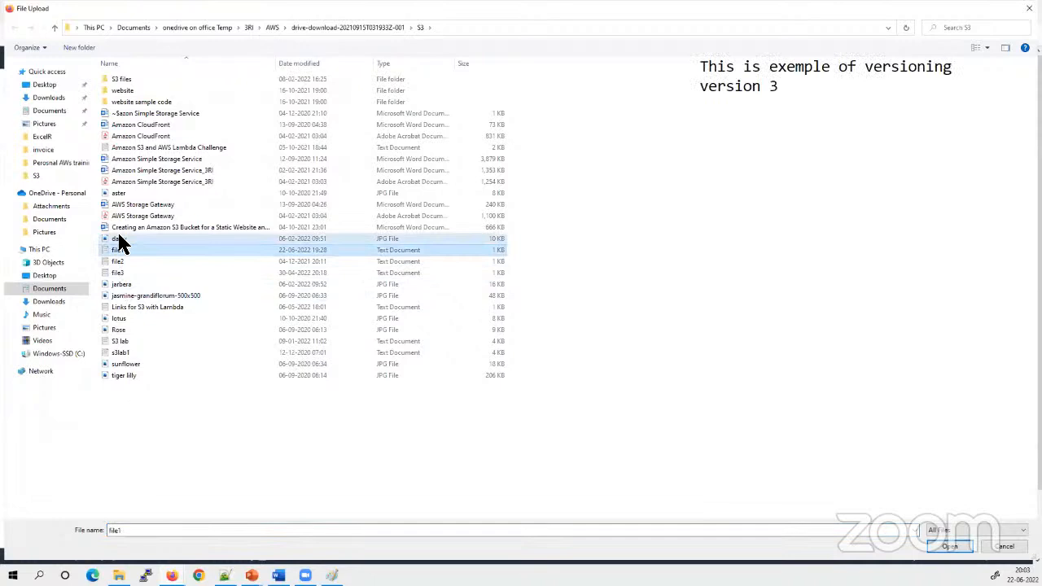
{"action": "left_click", "coordinate": [133, 298], "text": "ctrl"}
{"action": "left_click", "coordinate": [949, 546]}
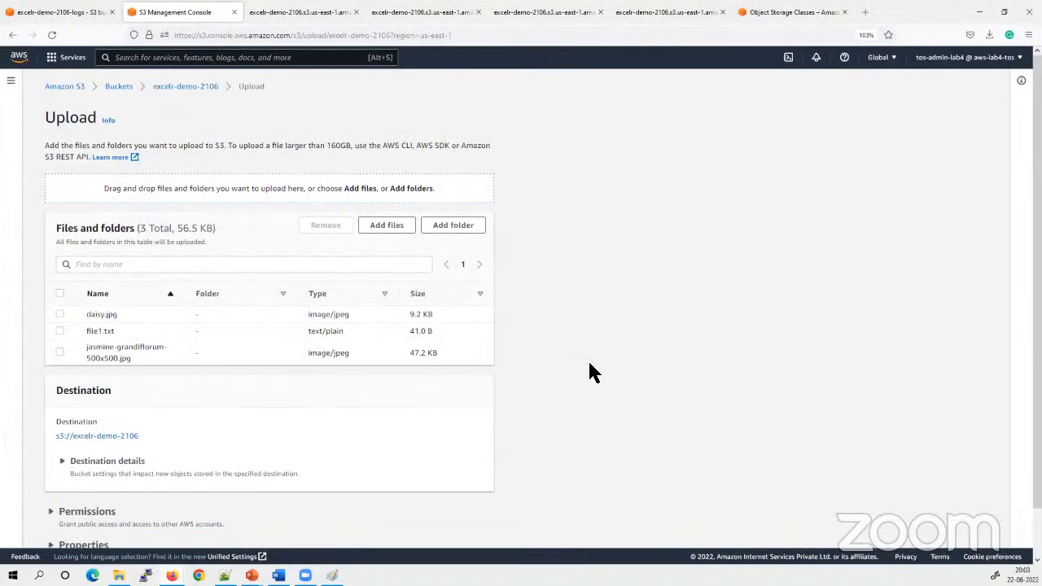
{"action": "scroll", "coordinate": [624, 418], "scroll_direction": "down", "scroll_amount": 1}
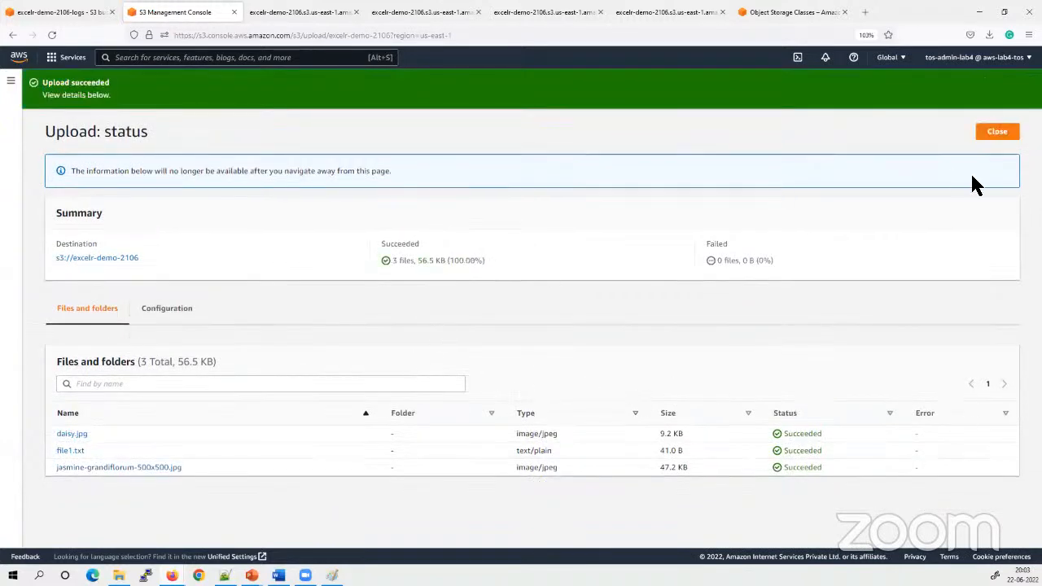
{"action": "left_click", "coordinate": [991, 133]}
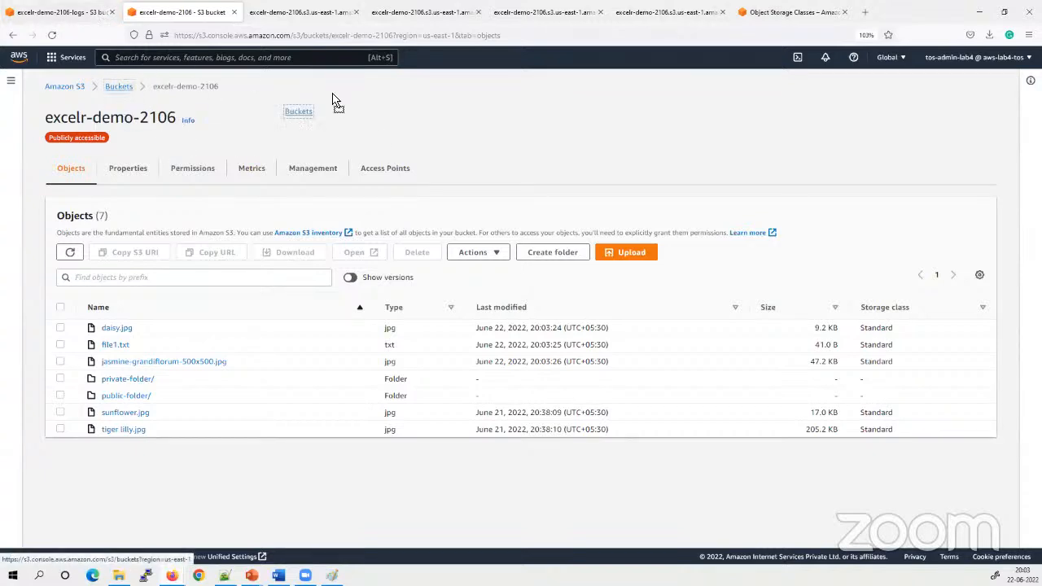
Open the bucket list in a new browser tab, open excelr-demo-2106-replica there, and refresh its objects
{"action": "right_click", "coordinate": [120, 89]}
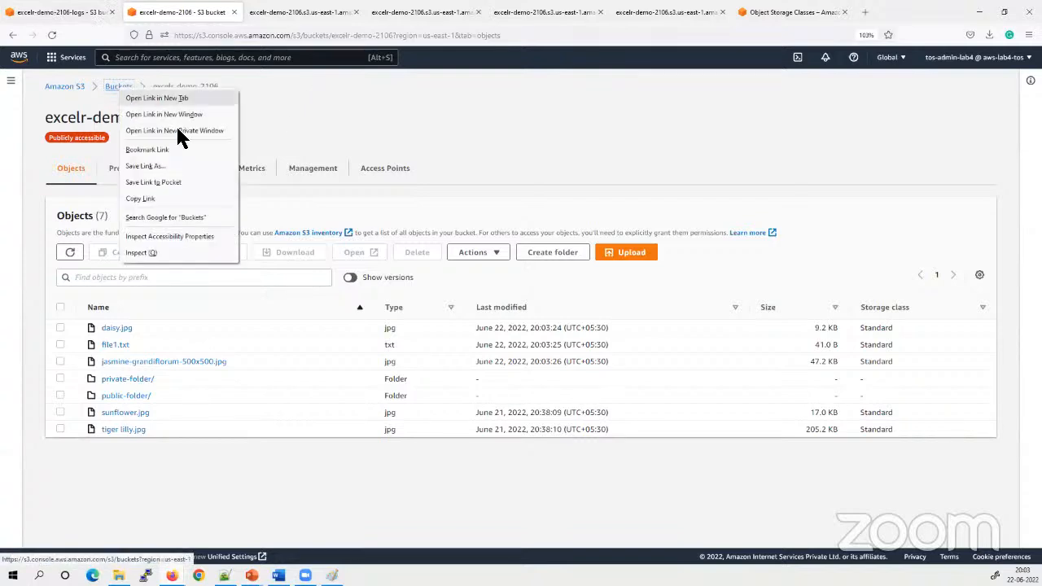
{"action": "left_click", "coordinate": [174, 98]}
{"action": "left_click", "coordinate": [283, 12]}
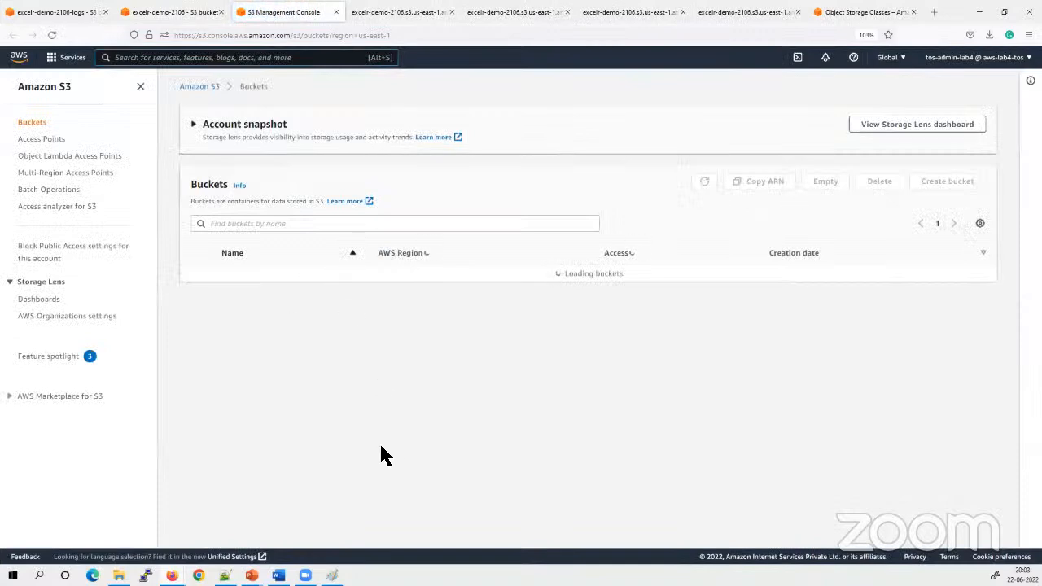
{"action": "left_click", "coordinate": [295, 364]}
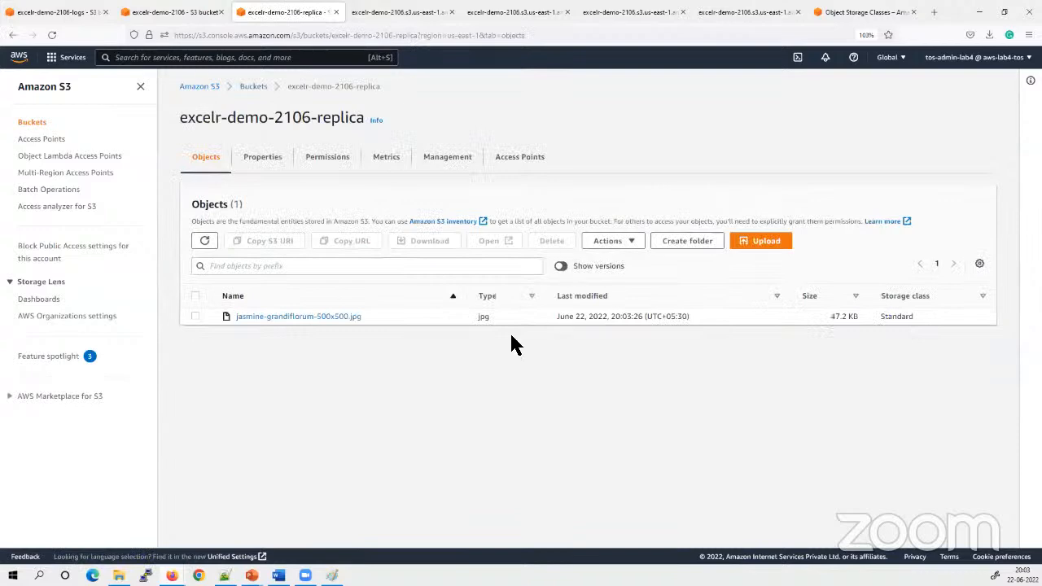
{"action": "left_click", "coordinate": [204, 240]}
Compare the object list of the replica bucket with that of the source bucket excelr-demo-2106
{"action": "left_click_drag", "start_coordinate": [363, 322], "coordinate": [259, 327]}
{"action": "left_click", "coordinate": [404, 433]}
{"action": "key", "text": "ctrl+shift+Tab"}
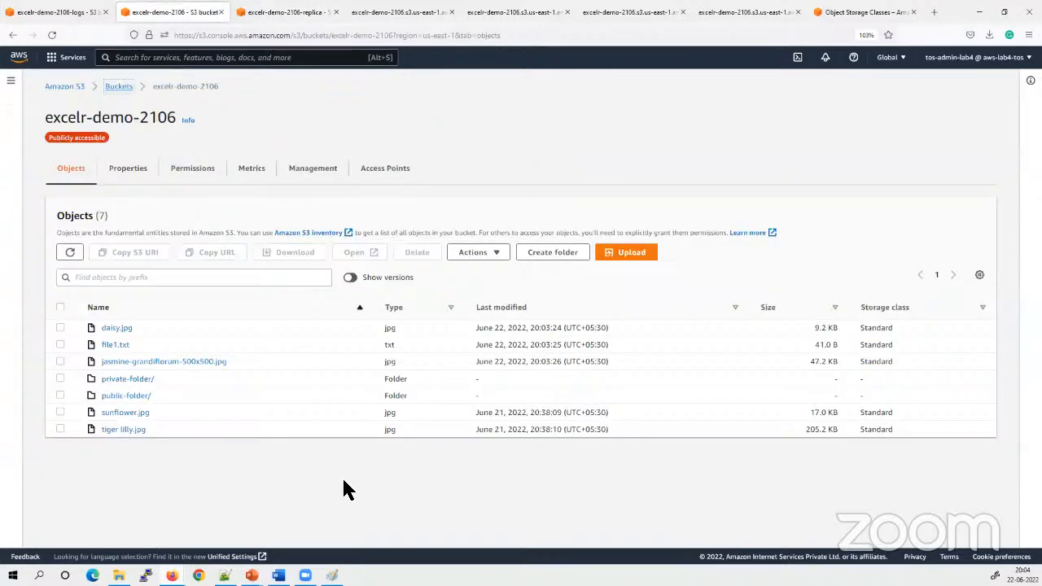
{"action": "key", "text": "ctrl+Tab"}
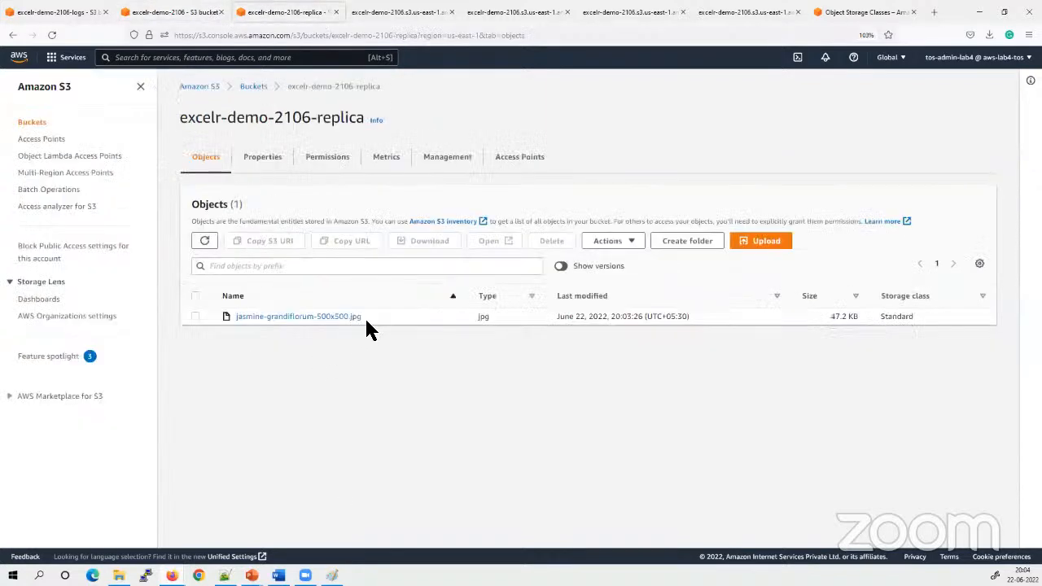
{"action": "left_click_drag", "start_coordinate": [366, 321], "coordinate": [226, 323]}
{"action": "left_click", "coordinate": [335, 392]}
Open jasmine-grandiflorum-500x500.jpg in the source bucket and check its replication status under the management configurations
{"action": "key", "text": "ctrl+shift+Tab"}
{"action": "left_click", "coordinate": [153, 361]}
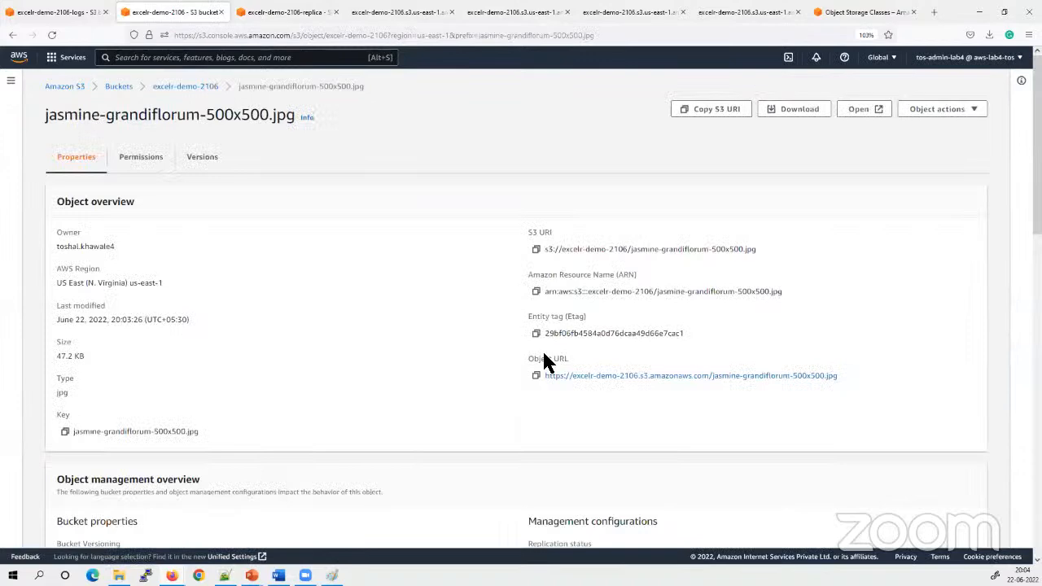
{"action": "scroll", "coordinate": [491, 391], "scroll_direction": "down", "scroll_amount": 5}
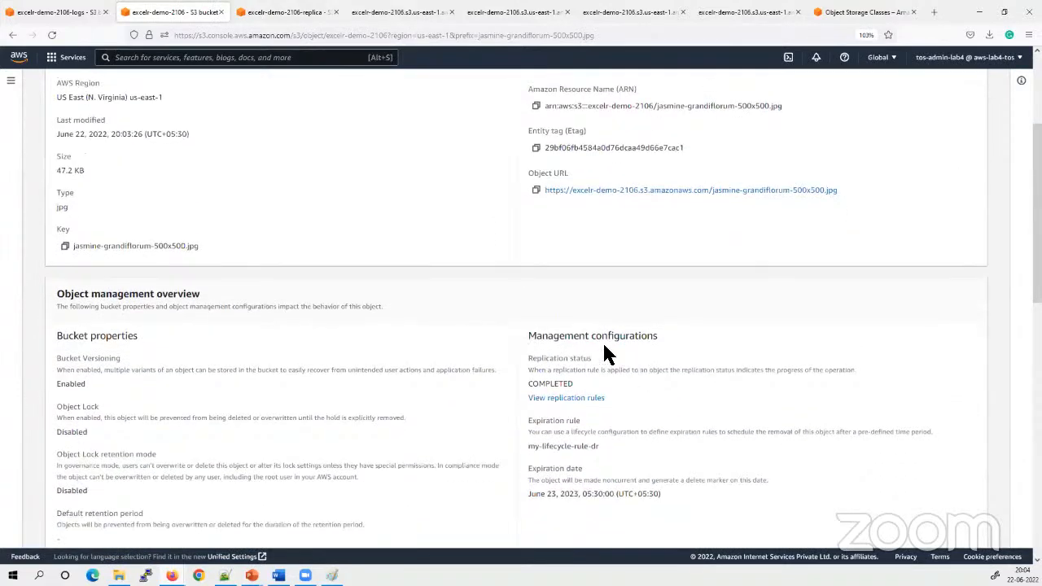
{"action": "triple_click", "coordinate": [569, 338]}
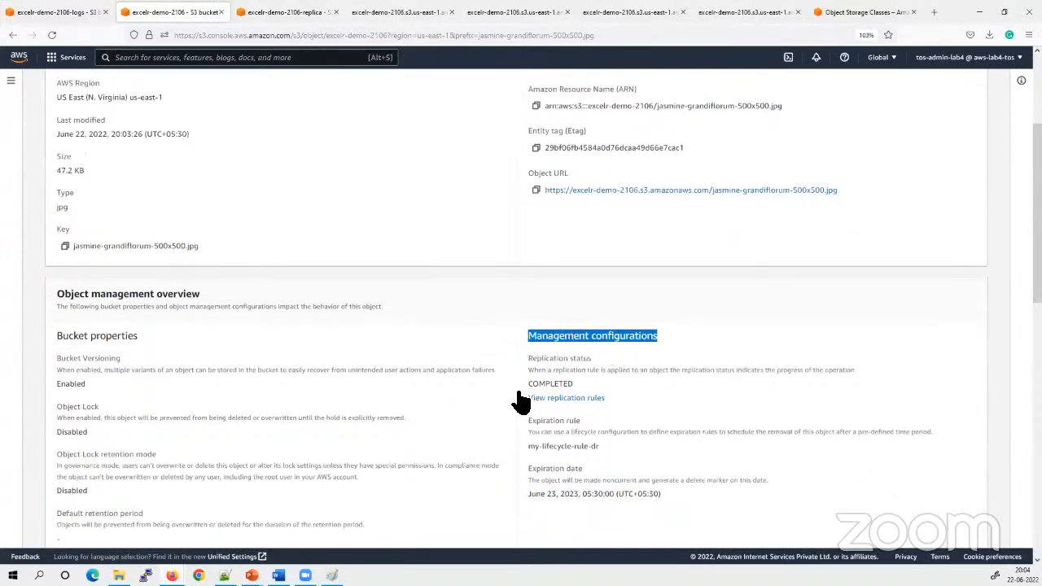
{"action": "left_click_drag", "start_coordinate": [592, 358], "coordinate": [538, 359]}
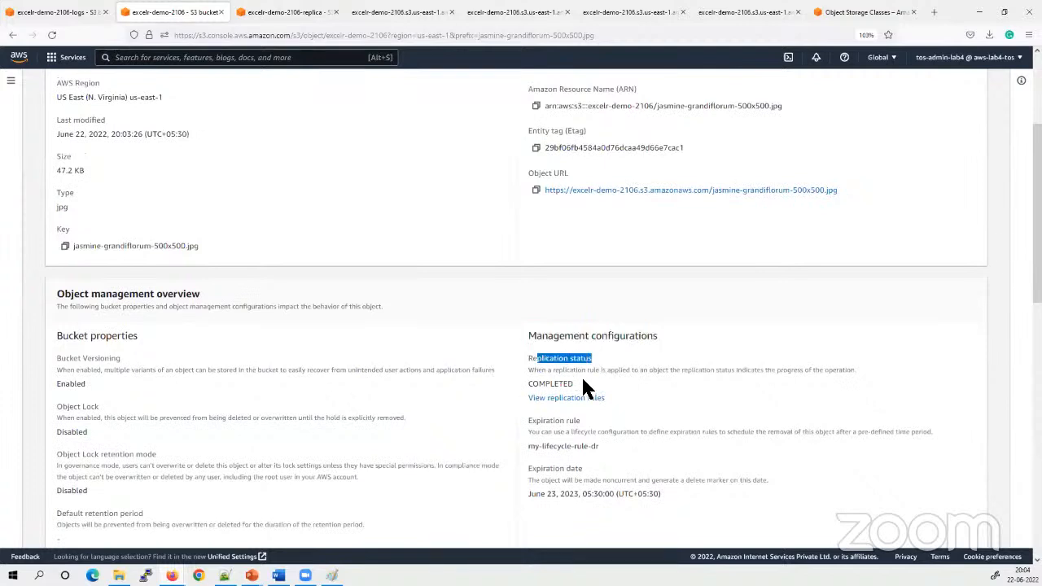
{"action": "left_click_drag", "start_coordinate": [584, 387], "coordinate": [513, 383]}
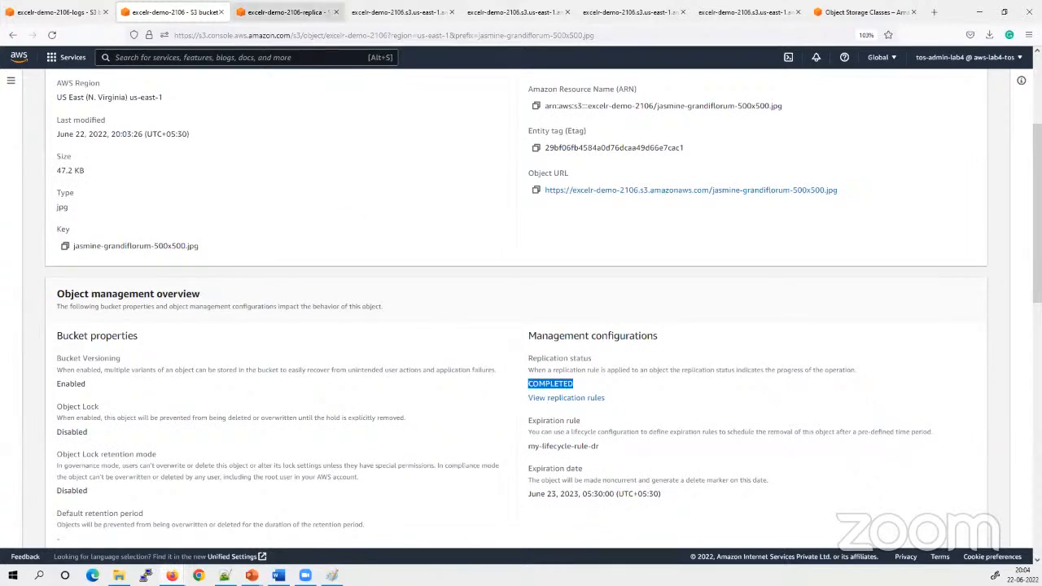
Open jasmine-grandiflorum-500x500.jpg in excelr-demo-2106-replica and check its replication status
{"action": "left_click", "coordinate": [284, 11]}
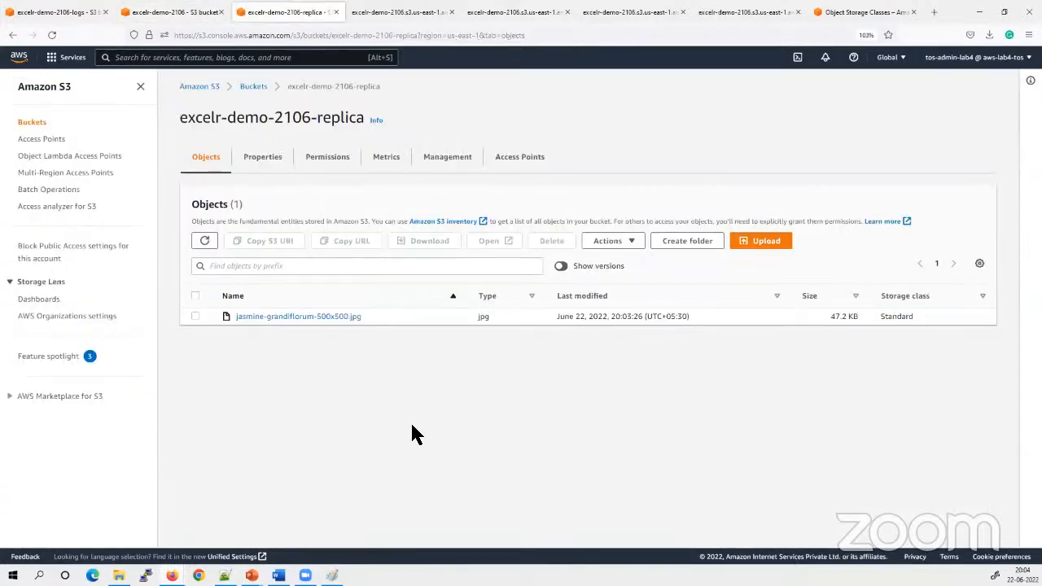
{"action": "left_click", "coordinate": [296, 317]}
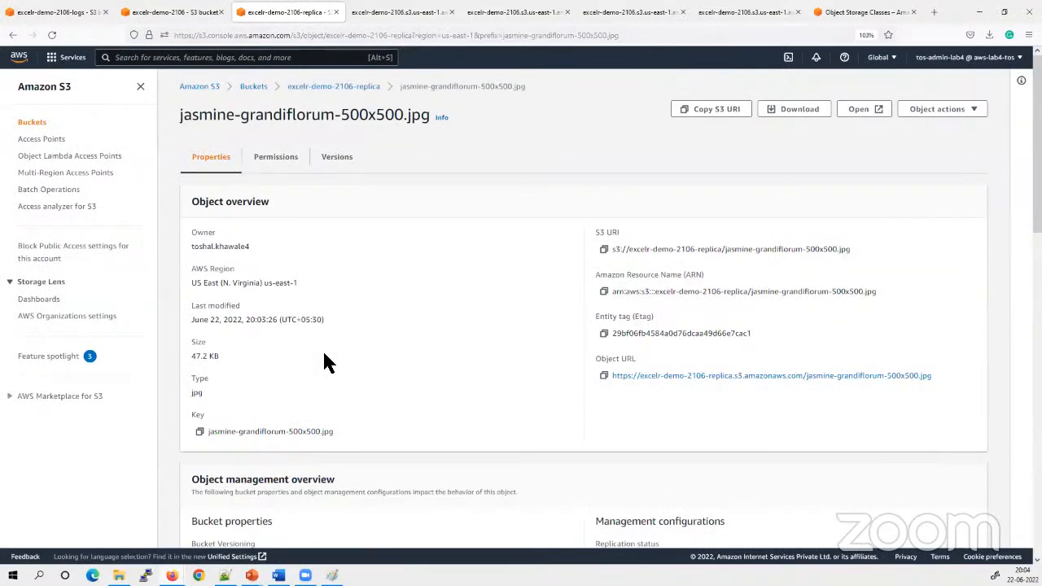
{"action": "scroll", "coordinate": [325, 358], "scroll_direction": "down", "scroll_amount": 2}
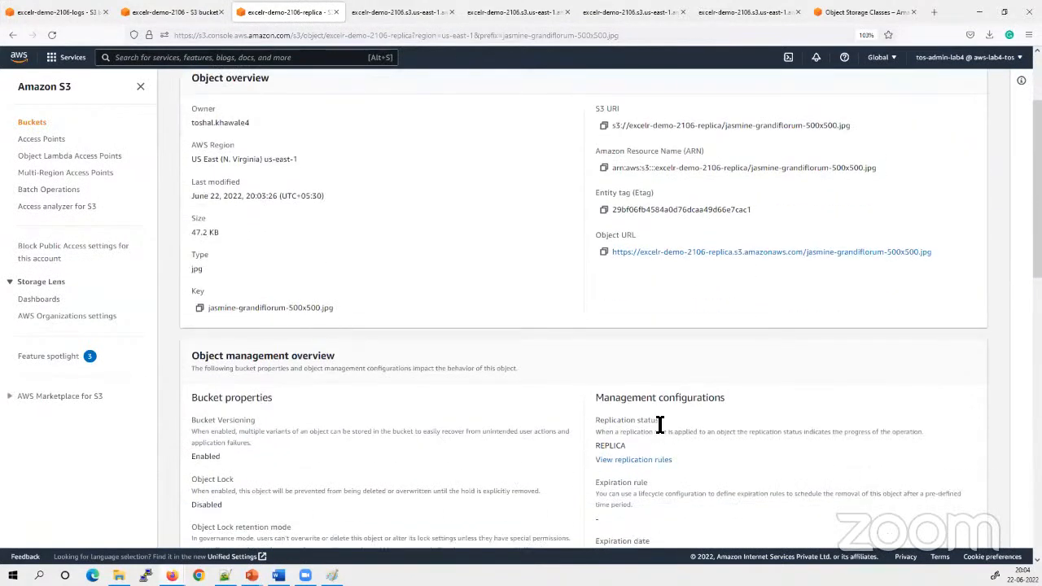
{"action": "left_click_drag", "start_coordinate": [659, 425], "coordinate": [556, 466]}
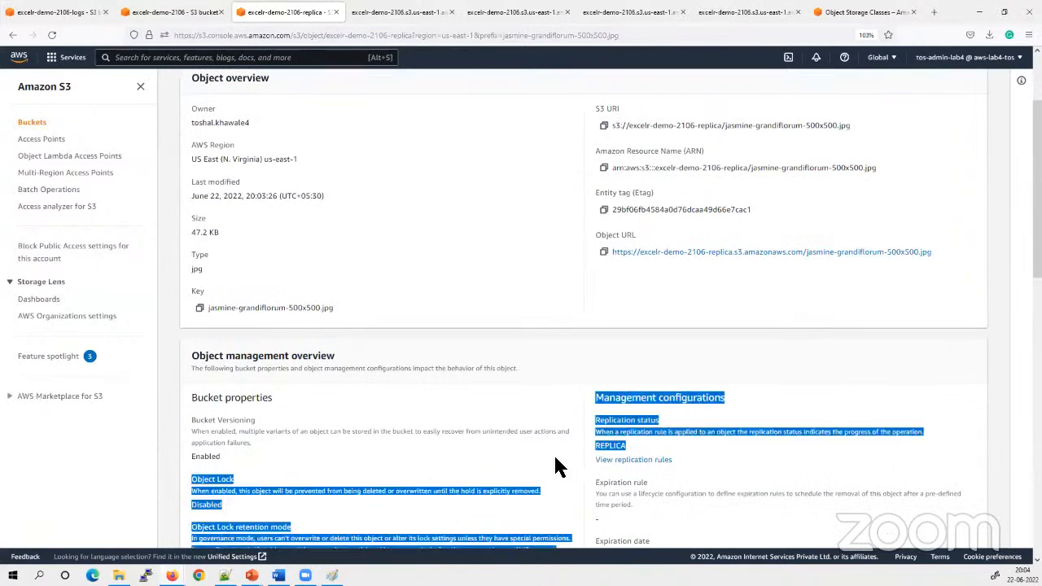
{"action": "left_click", "coordinate": [565, 372]}
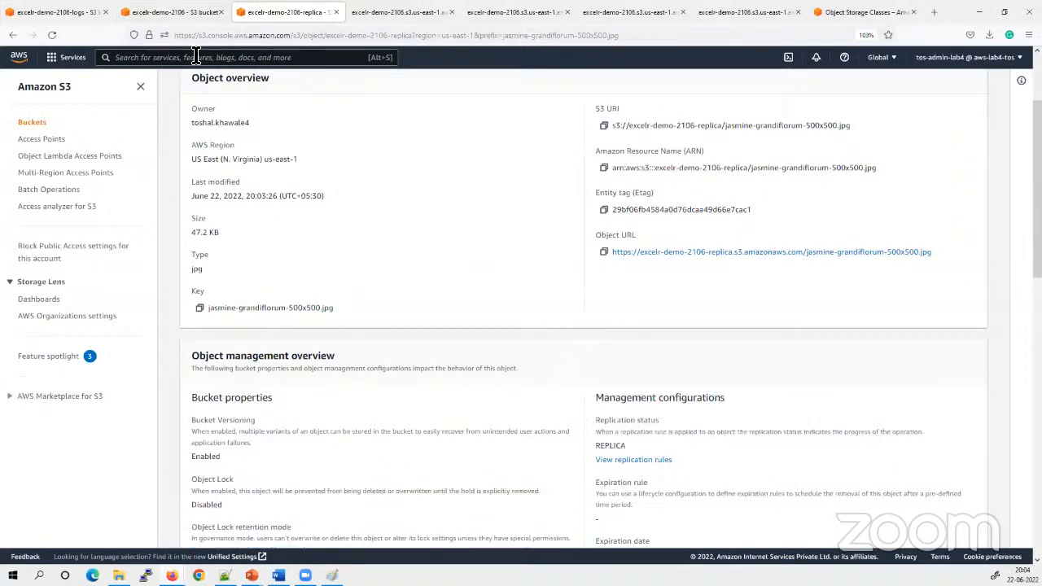
Compare the source and replica pages of the jasmine image, and return to the replica bucket's object list to check for more replicated objects
{"action": "left_click", "coordinate": [177, 11]}
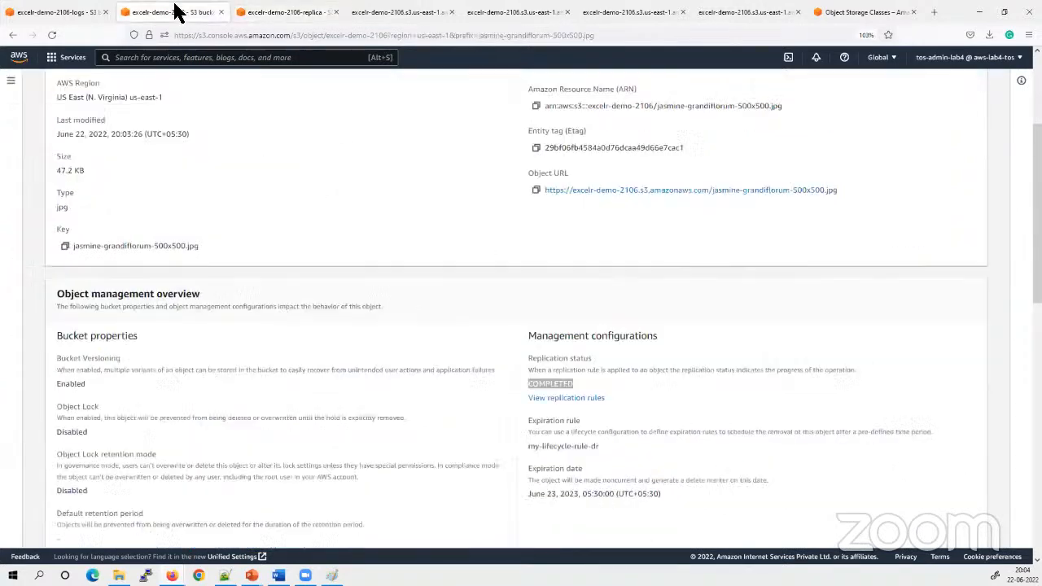
{"action": "left_click", "coordinate": [245, 12]}
{"action": "scroll", "coordinate": [342, 244], "scroll_direction": "up", "scroll_amount": 5}
{"action": "left_click", "coordinate": [348, 87]}
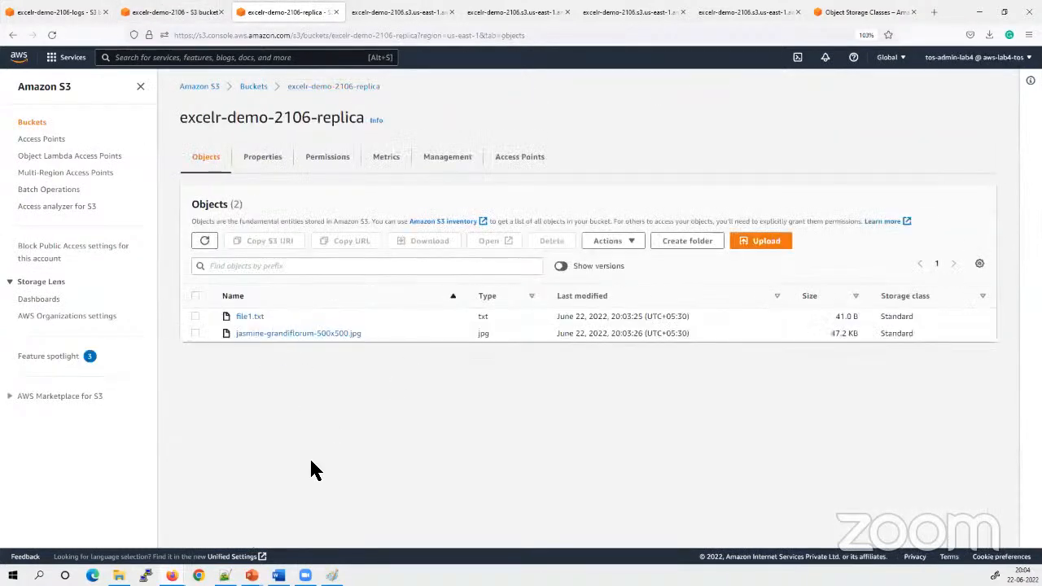
{"action": "left_click", "coordinate": [194, 12]}
{"action": "left_click", "coordinate": [285, 13]}
Open file1.txt in the replica bucket and compare its replication status with that of the source bucket's jasmine image
{"action": "left_click", "coordinate": [259, 317]}
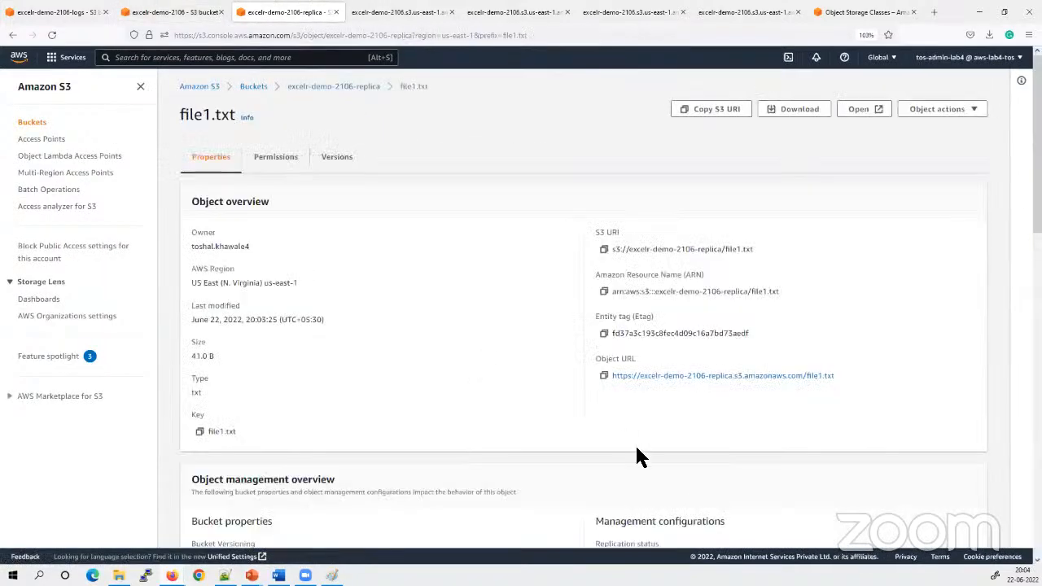
{"action": "scroll", "coordinate": [639, 456], "scroll_direction": "down", "scroll_amount": 3}
{"action": "left_click", "coordinate": [193, 13]}
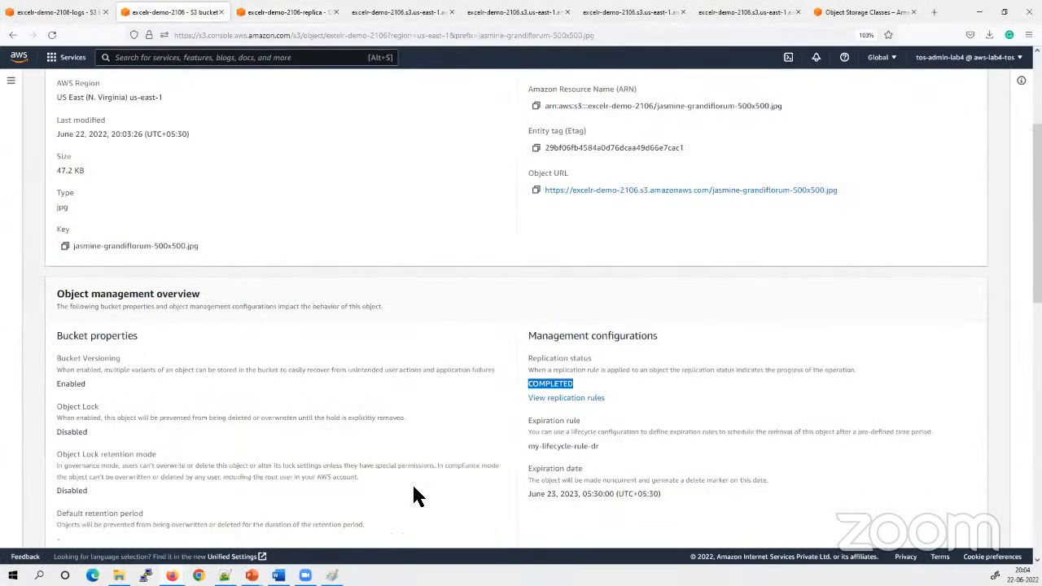
{"action": "left_click", "coordinate": [285, 12]}
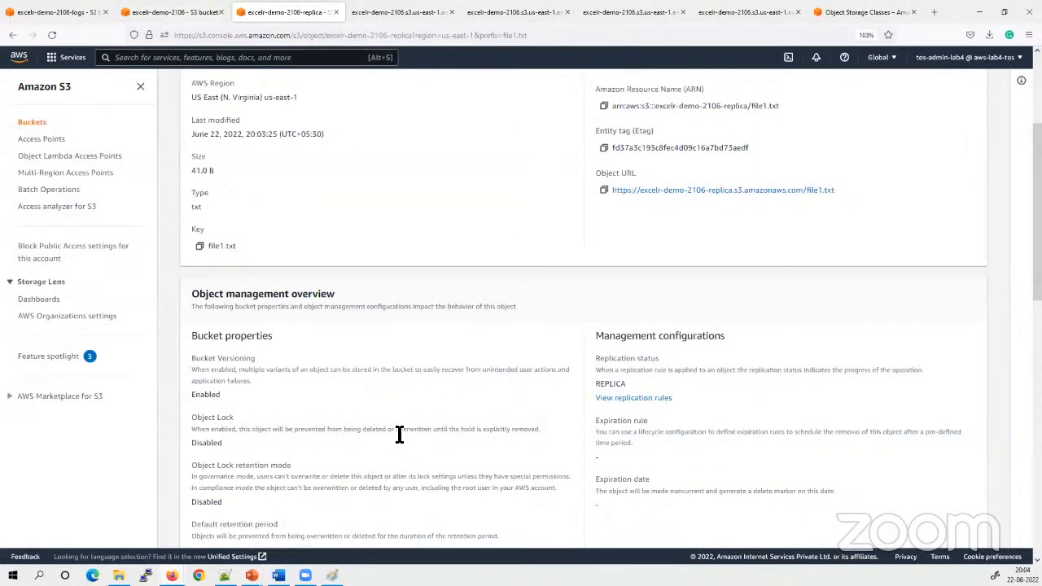
{"action": "scroll", "coordinate": [435, 252], "scroll_direction": "up", "scroll_amount": 3}
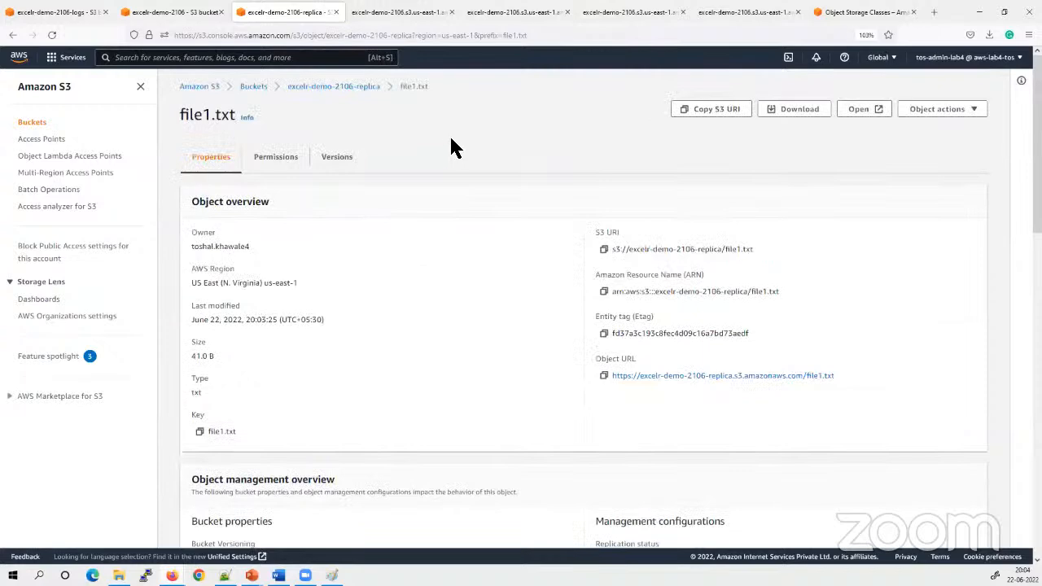
Check the objects of excelr-demo-2106-logs, switching to Paint to view the source and log bucket diagram before returning to the logs bucket
{"action": "left_click", "coordinate": [55, 12]}
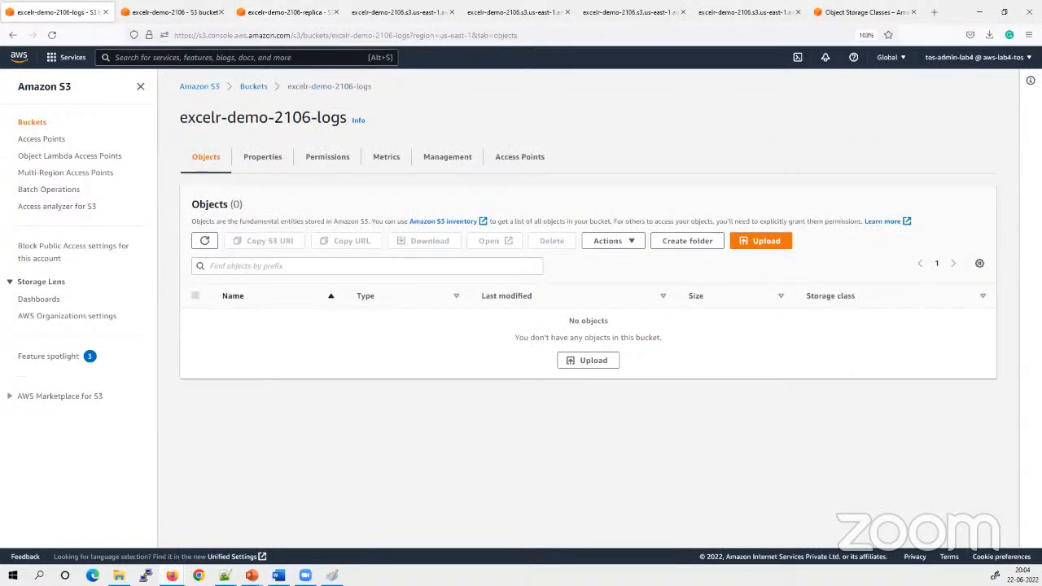
{"action": "key", "text": "alt+Tab"}
{"action": "key", "text": "alt+Tab"}
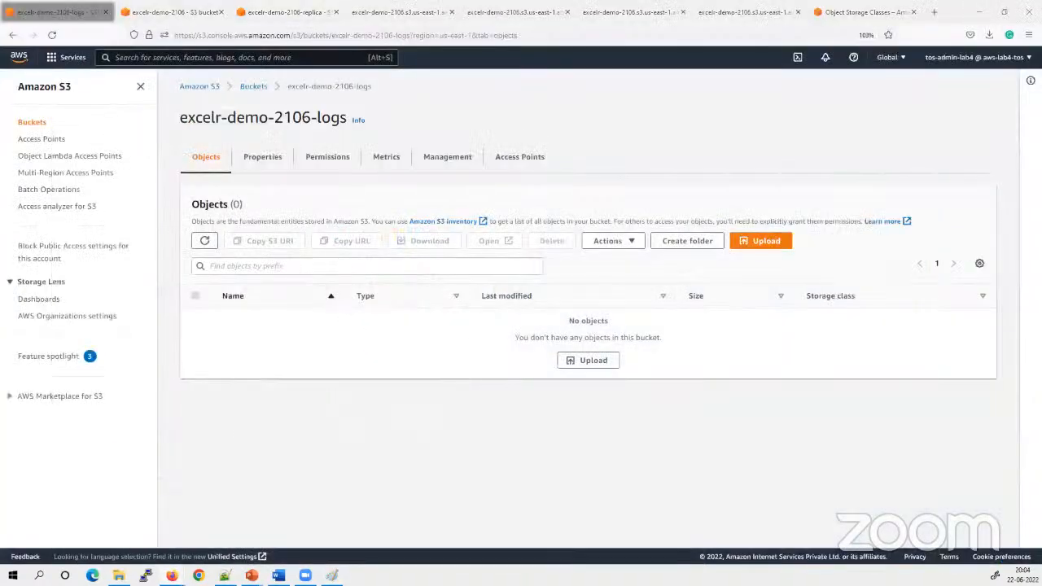
{"action": "key", "text": "alt+Tab"}
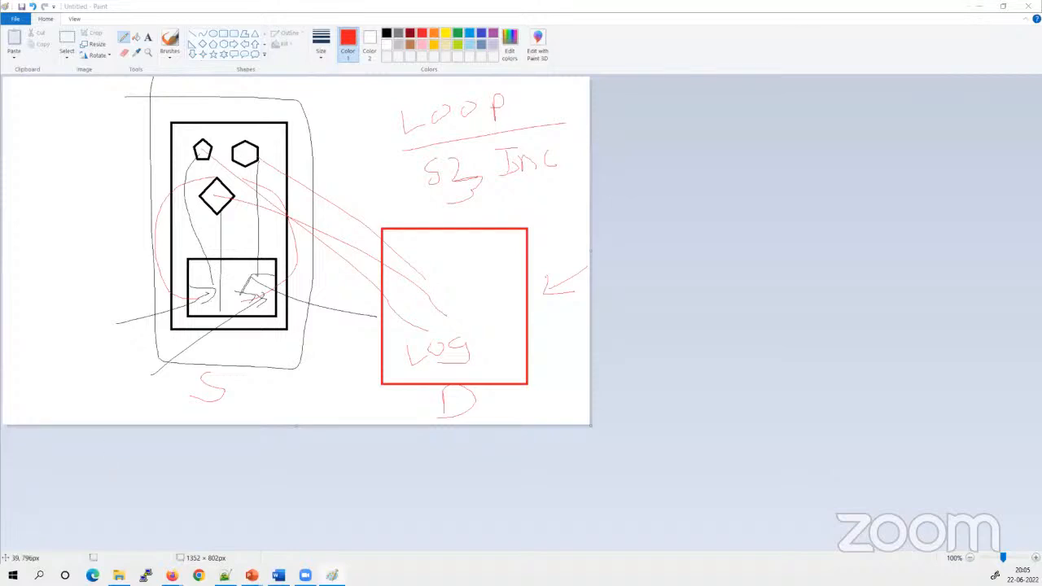
{"action": "mouse_move", "coordinate": [171, 575]}
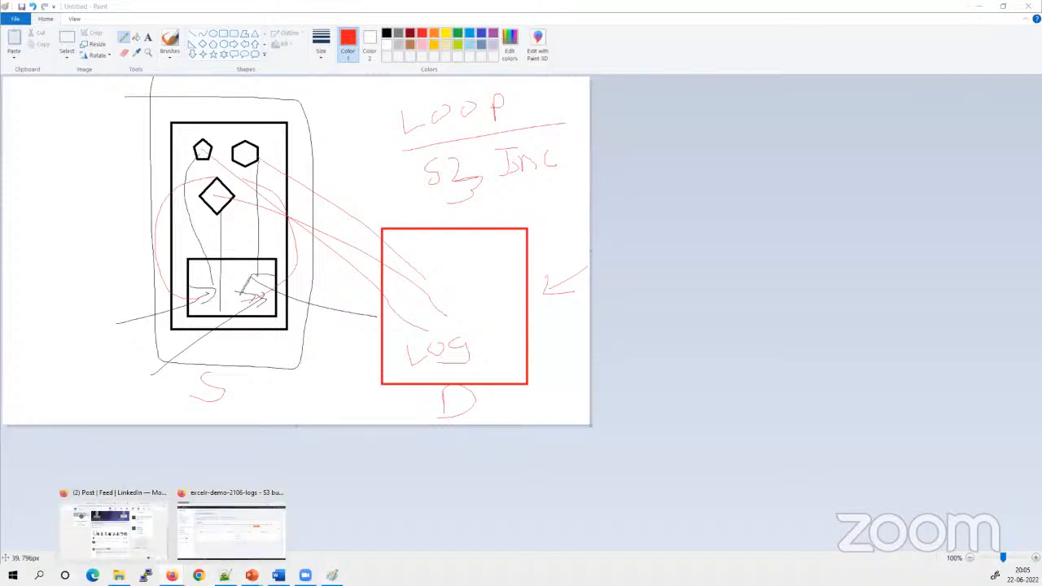
{"action": "left_click", "coordinate": [226, 548]}
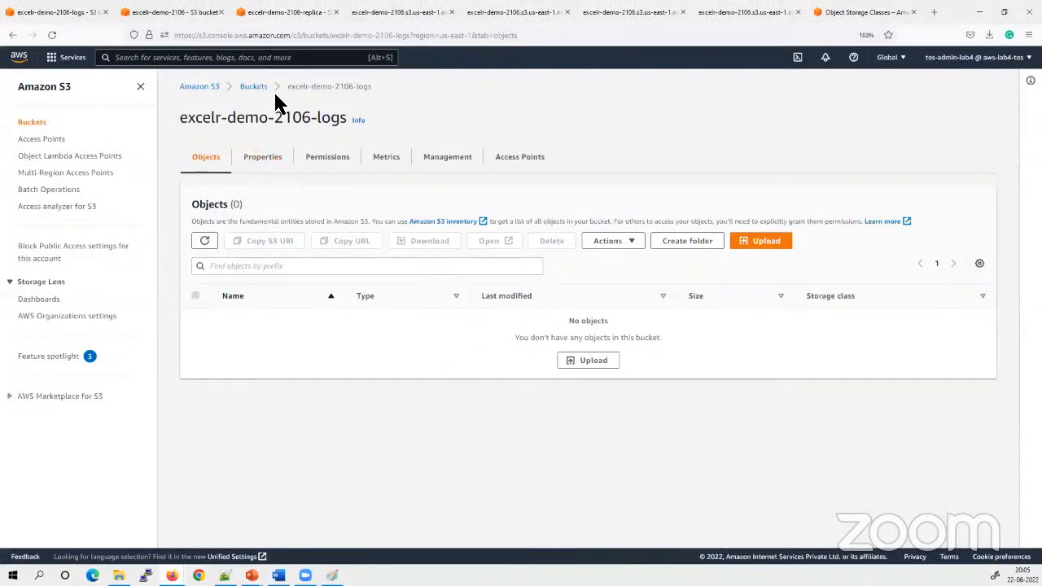
Reopen excelr-demo-2106-logs from the bucket list, and check the bucket properties of excelr-demo-2106-replica
{"action": "left_click", "coordinate": [253, 86]}
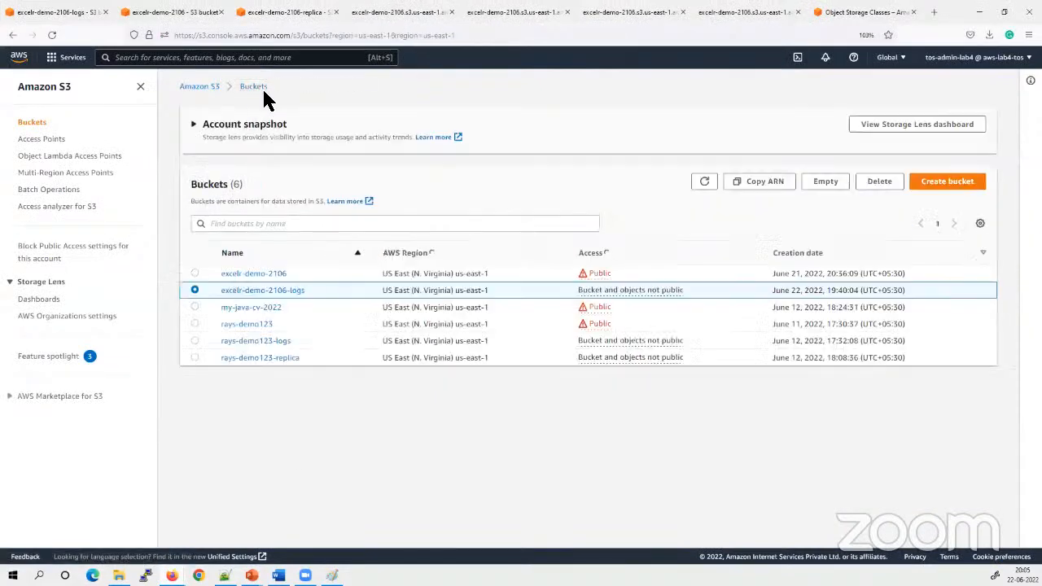
{"action": "left_click", "coordinate": [285, 291]}
{"action": "left_click", "coordinate": [286, 12]}
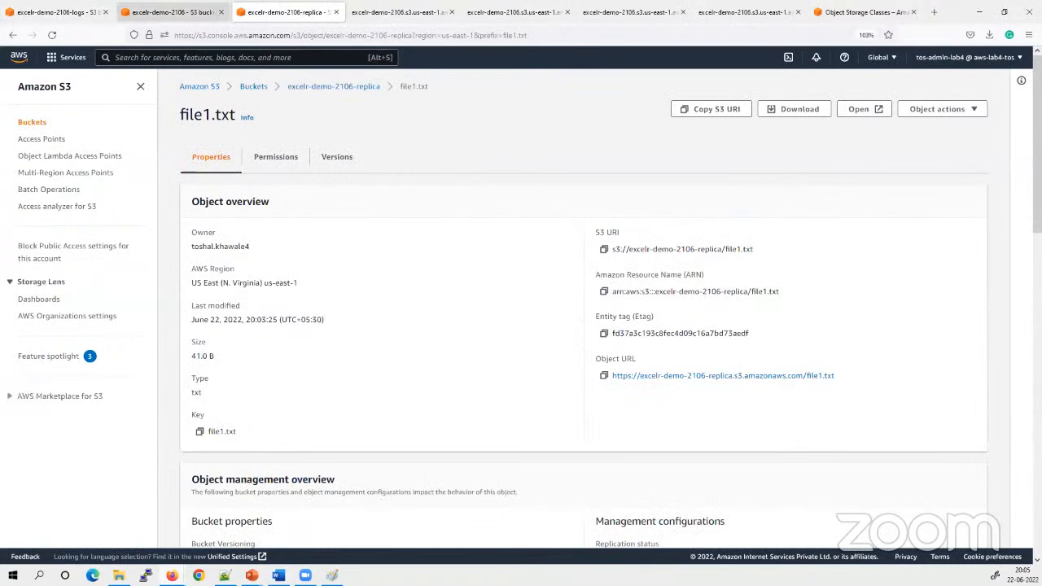
{"action": "left_click", "coordinate": [334, 86]}
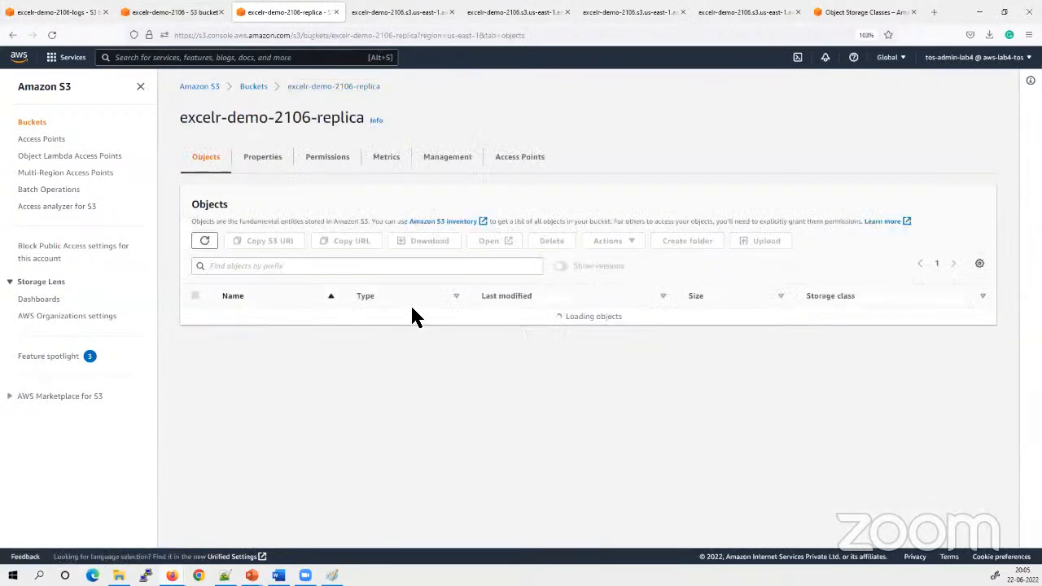
{"action": "left_click", "coordinate": [269, 158]}
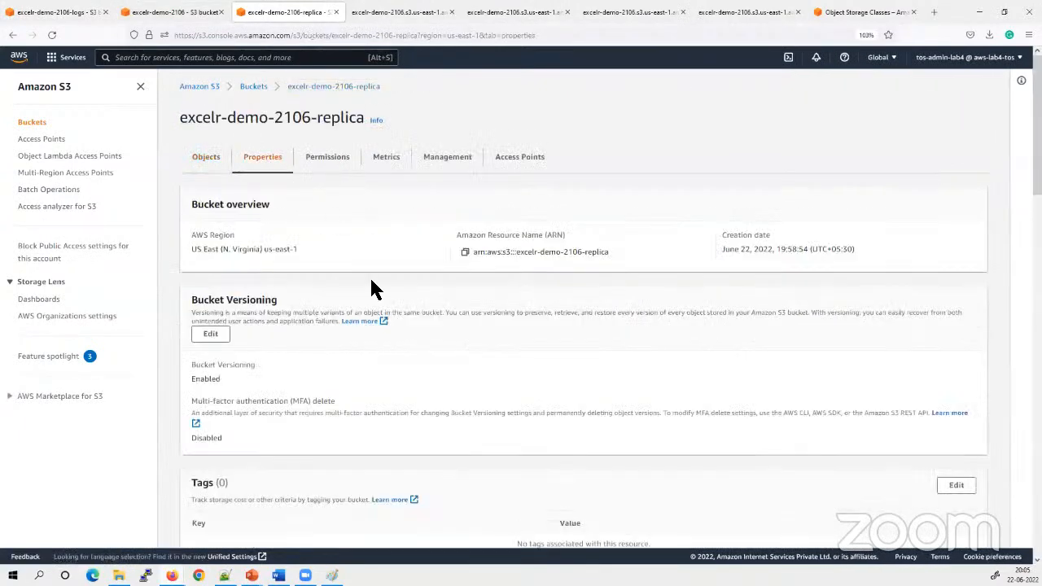
{"action": "scroll", "coordinate": [434, 414], "scroll_direction": "down", "scroll_amount": 7}
{"action": "scroll", "coordinate": [433, 415], "scroll_direction": "up", "scroll_amount": 6}
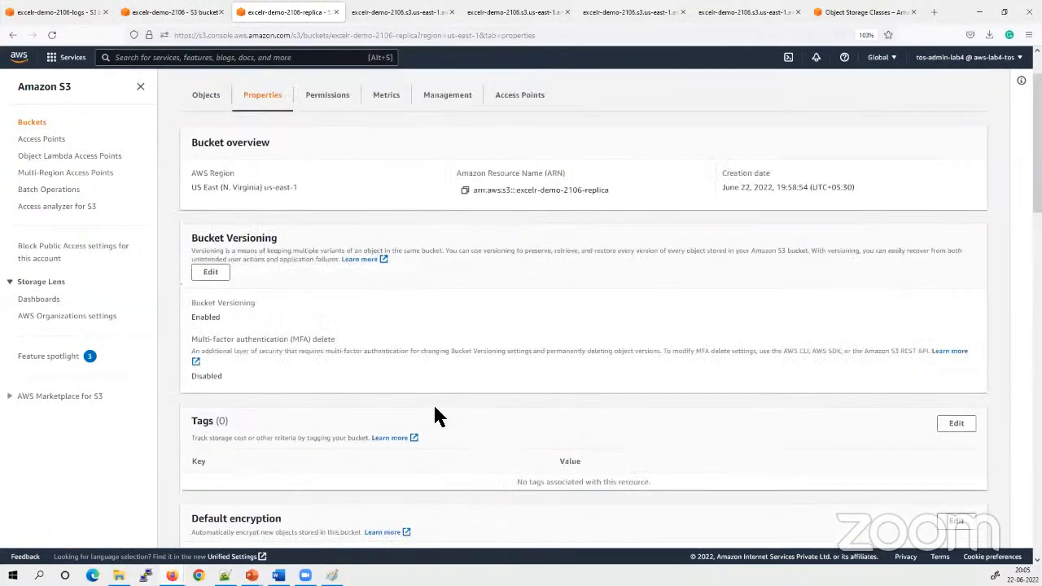
{"action": "scroll", "coordinate": [433, 415], "scroll_direction": "up", "scroll_amount": 1}
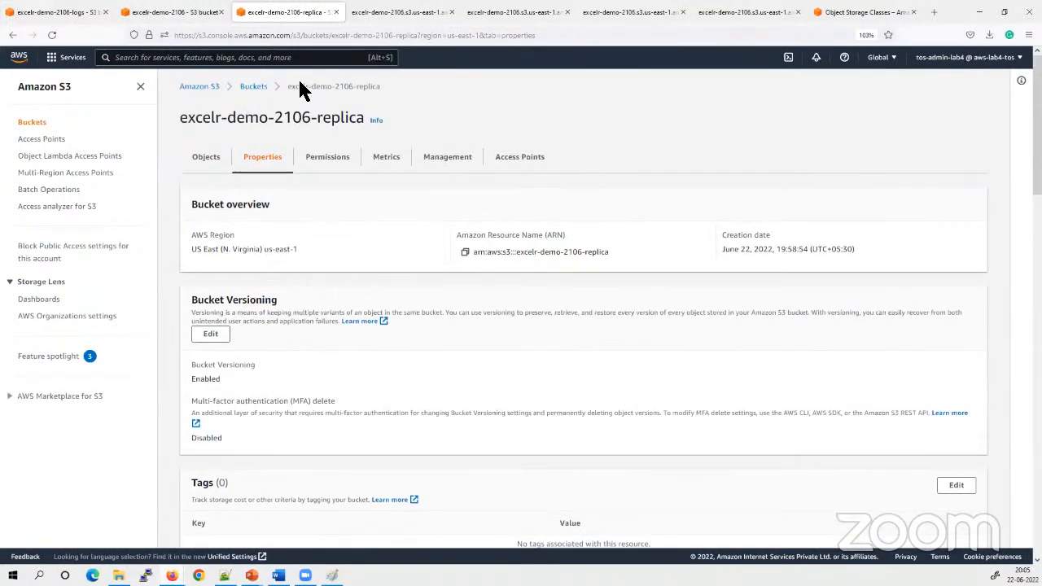
Search the AWS services for iam and open the IAM console in a new browser tab
{"action": "left_click", "coordinate": [175, 11]}
{"action": "left_click", "coordinate": [284, 11]}
{"action": "left_click", "coordinate": [225, 57]}
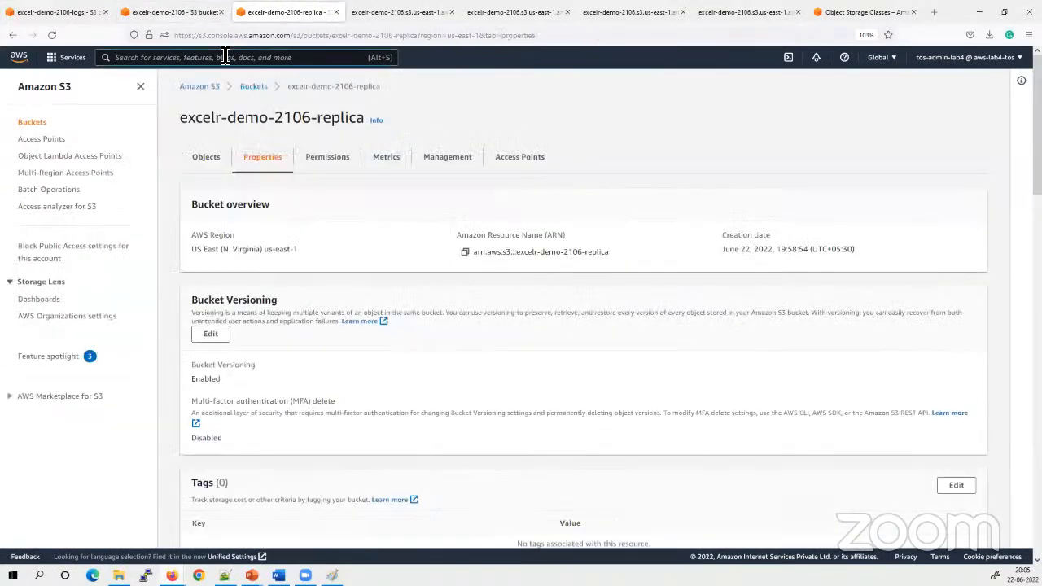
{"action": "type", "text": "iam"}
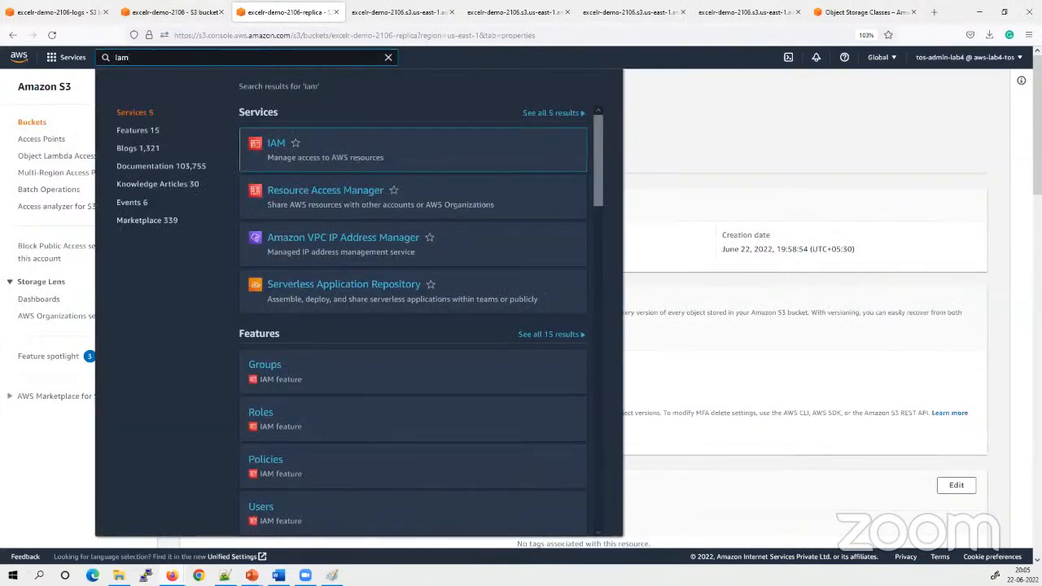
{"action": "mouse_move", "coordinate": [302, 155]}
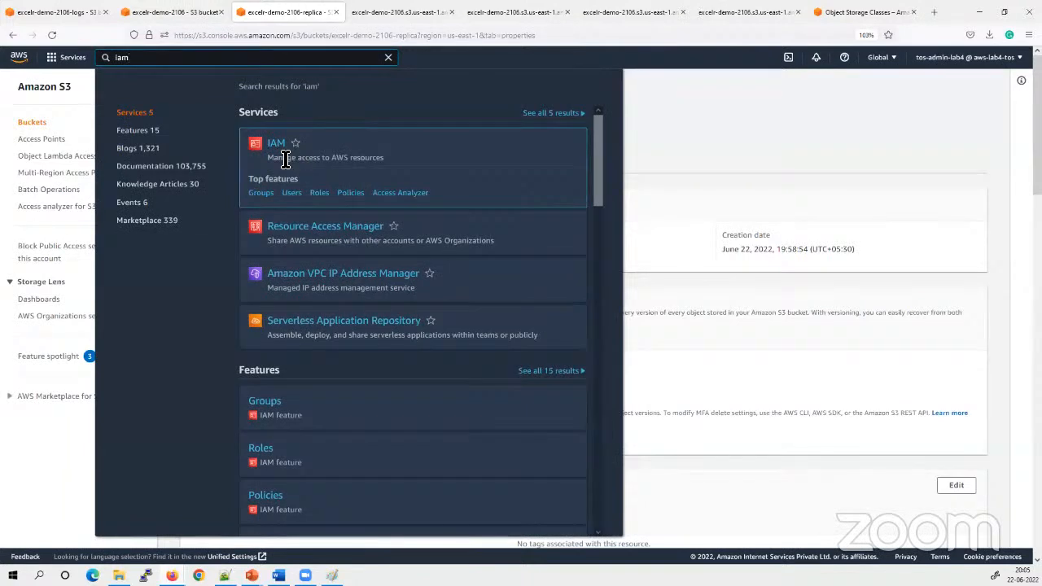
{"action": "right_click", "coordinate": [278, 142]}
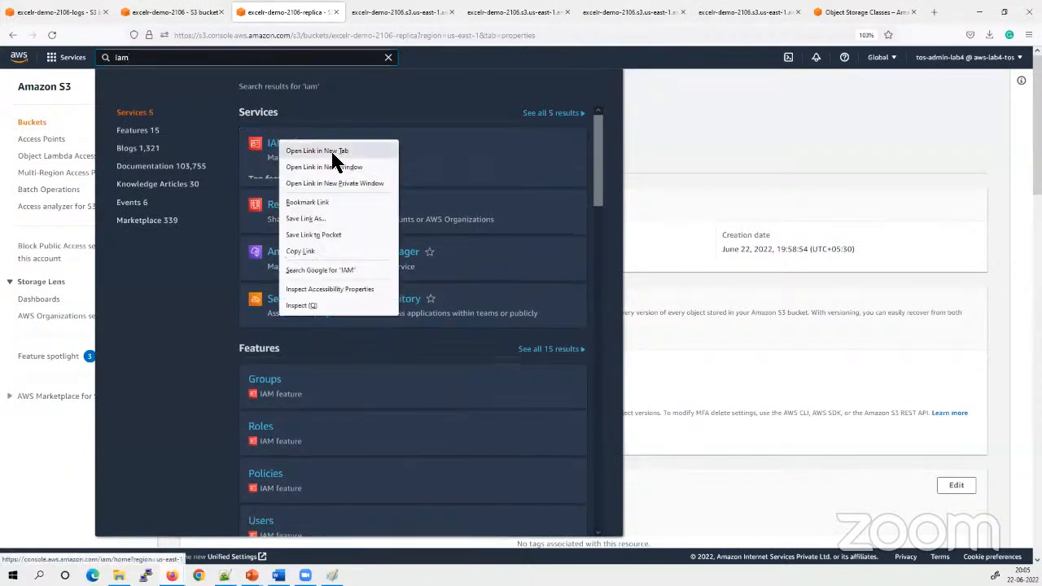
{"action": "left_click", "coordinate": [332, 152]}
{"action": "left_click", "coordinate": [353, 14]}
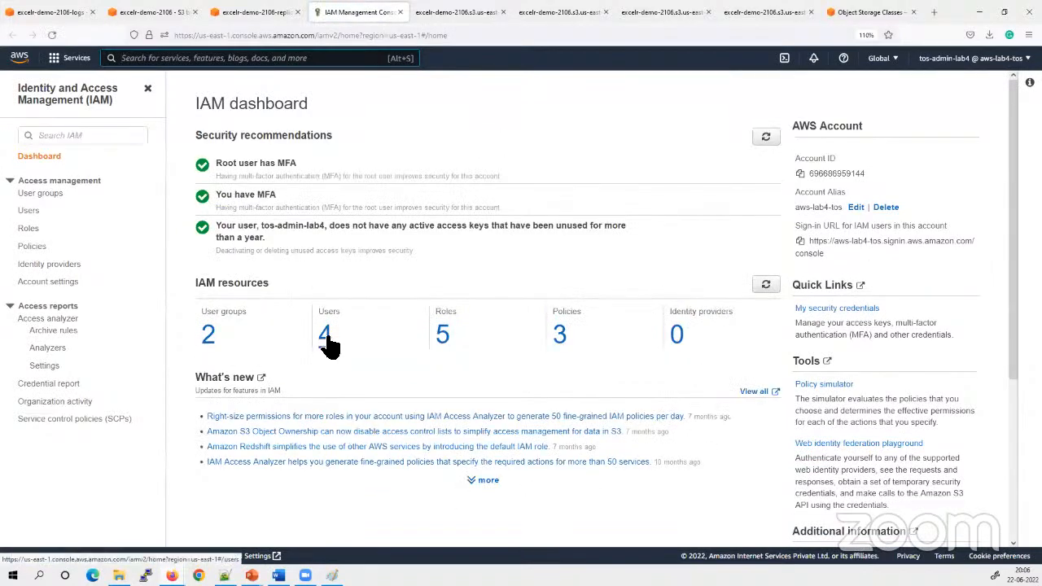
Open the IAM role s3crr_role_for_excelr-demo-2106 and check its attached permissions policies
{"action": "left_click", "coordinate": [29, 229]}
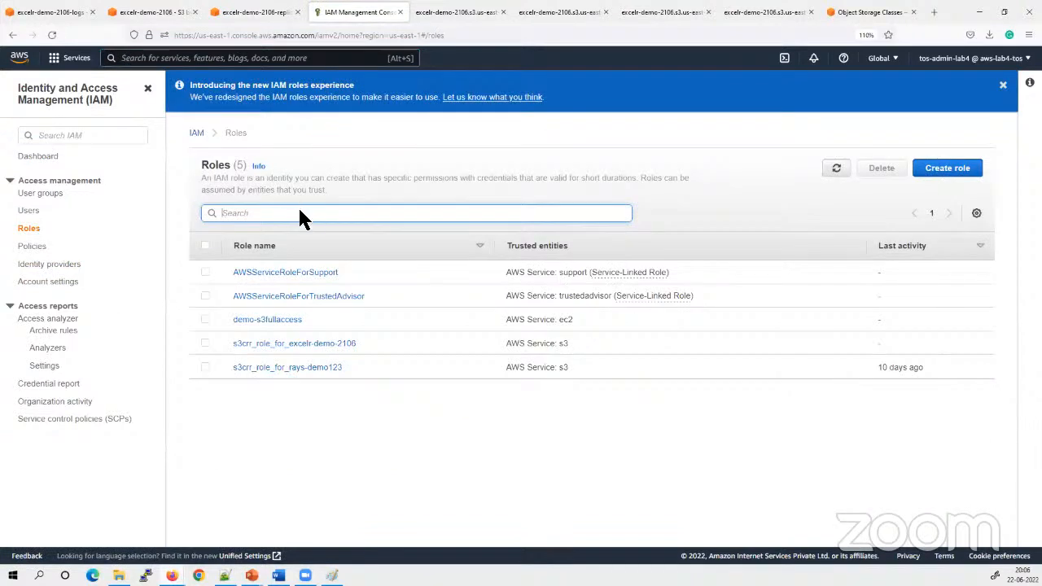
{"action": "left_click_drag", "start_coordinate": [375, 342], "coordinate": [236, 343]}
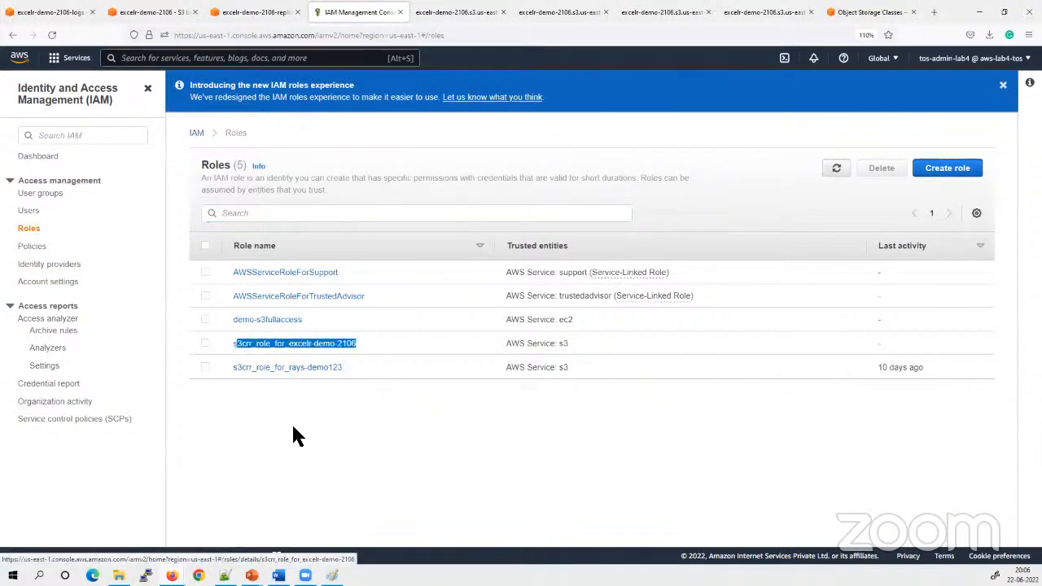
{"action": "left_click", "coordinate": [302, 344]}
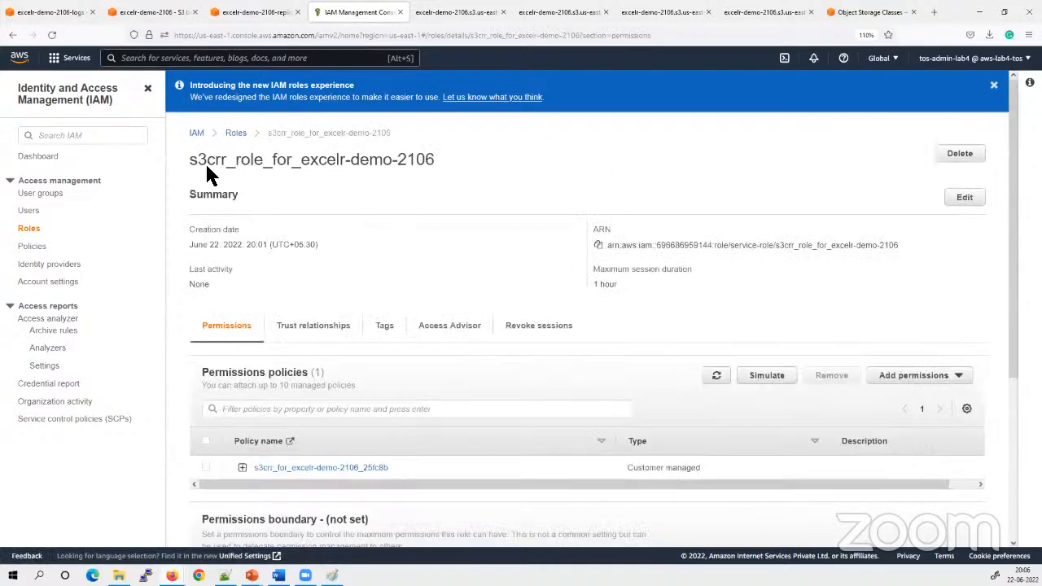
{"action": "left_click_drag", "start_coordinate": [226, 160], "coordinate": [190, 97]}
{"action": "left_click", "coordinate": [270, 187]}
{"action": "scroll", "coordinate": [456, 285], "scroll_direction": "down", "scroll_amount": 2}
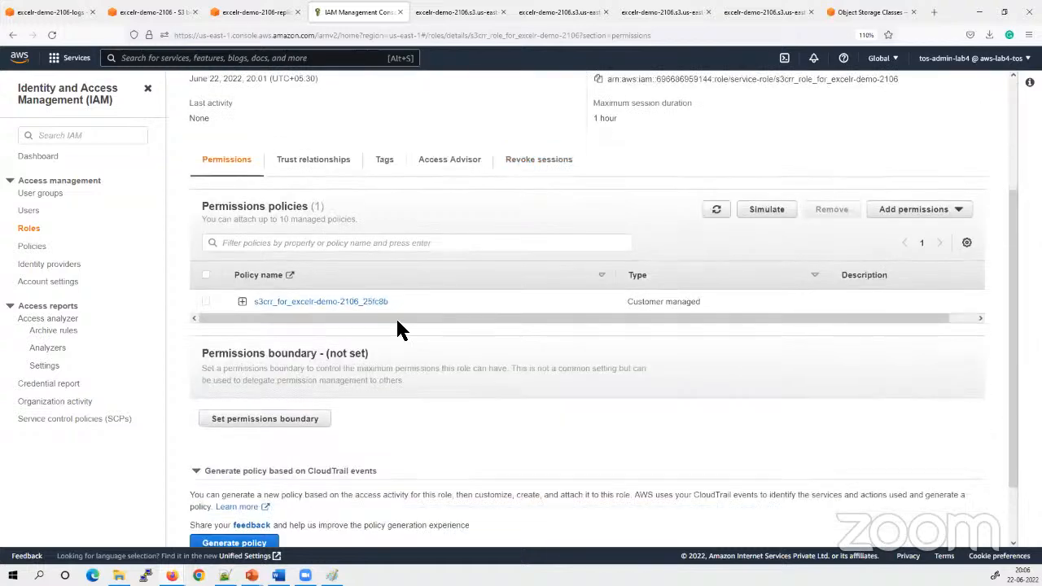
Open the role's policy s3crr_for_excelr-demo-2106_25fc8b and examine the allowed actions and resources in its first JSON statement
{"action": "left_click", "coordinate": [294, 303]}
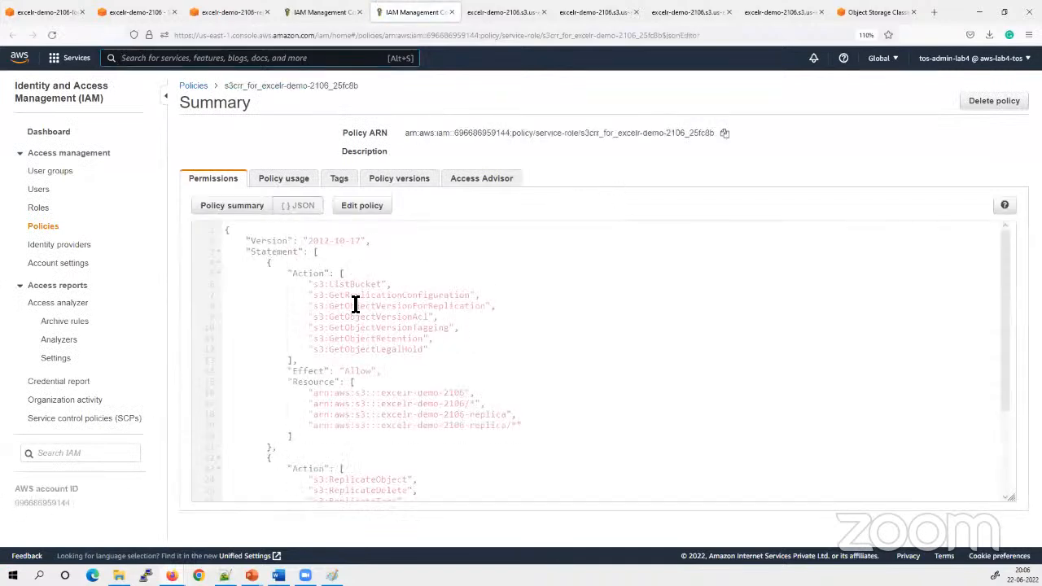
{"action": "left_click_drag", "start_coordinate": [318, 284], "coordinate": [416, 347]}
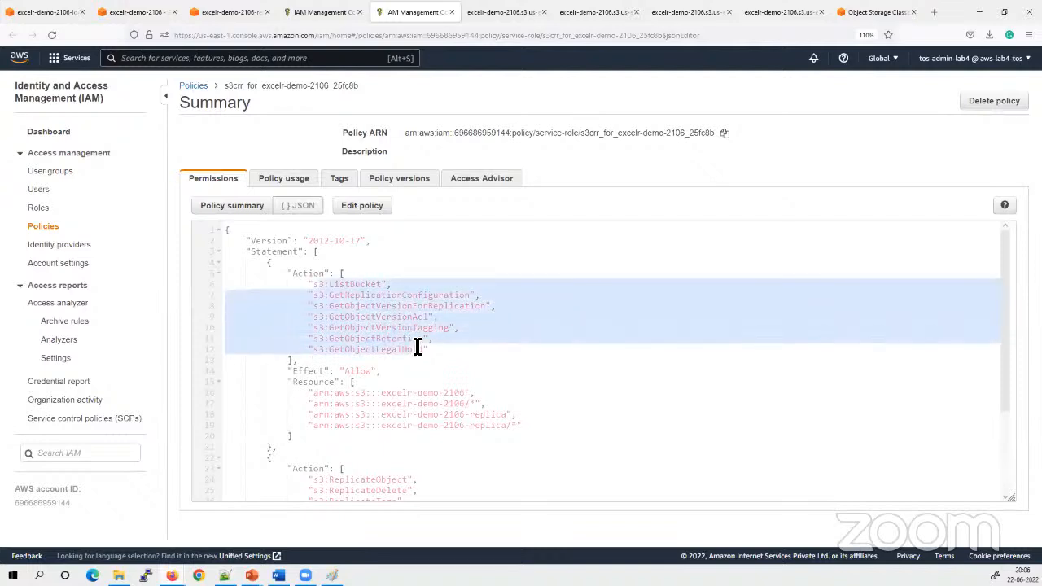
{"action": "left_click", "coordinate": [372, 348]}
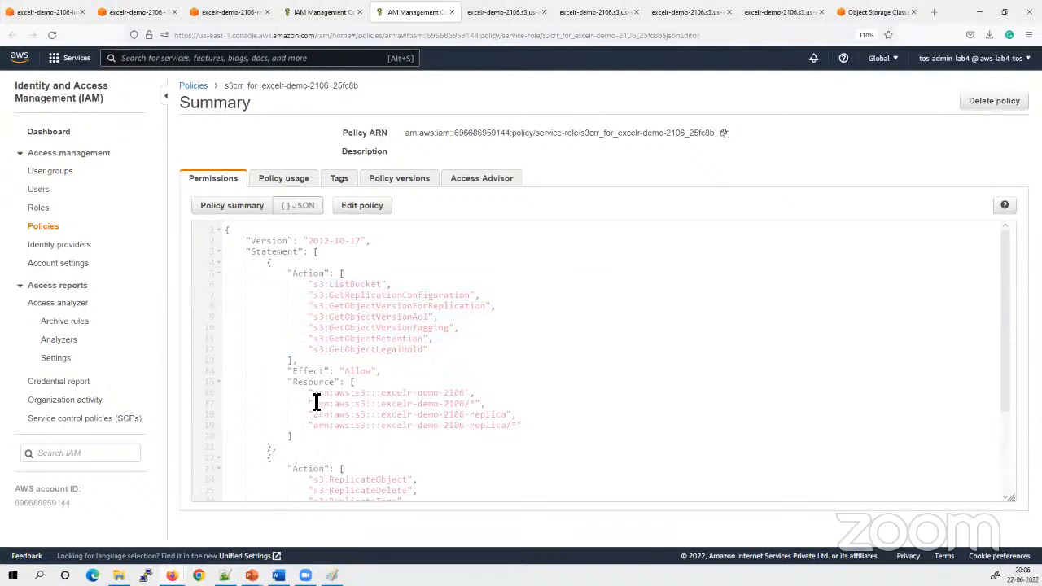
{"action": "left_click_drag", "start_coordinate": [325, 392], "coordinate": [521, 432]}
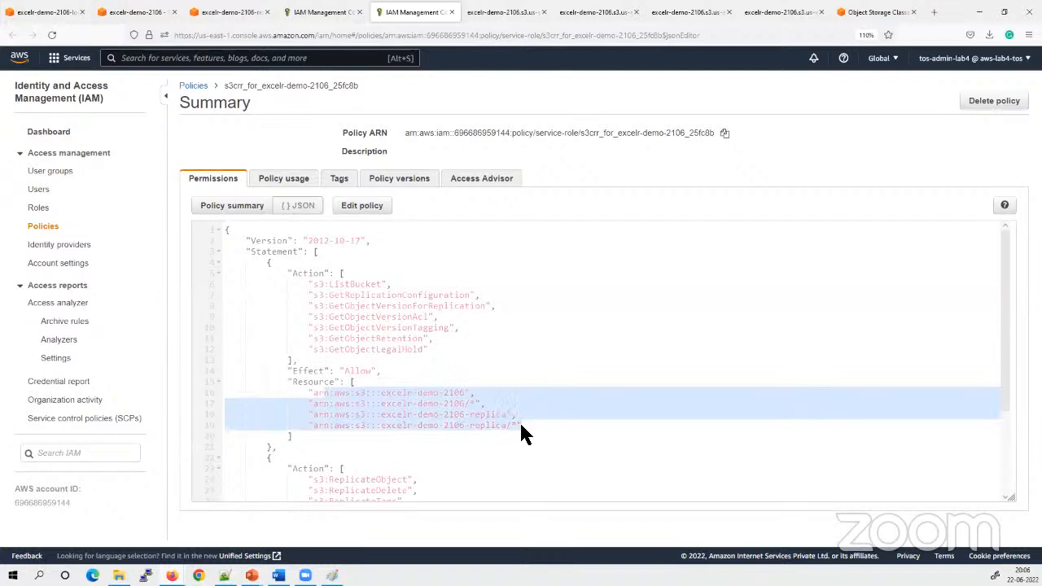
{"action": "left_click", "coordinate": [521, 425]}
Examine the replication actions and bucket resources in the second statement of the policy JSON
{"action": "scroll", "coordinate": [521, 424], "scroll_direction": "down", "scroll_amount": 3}
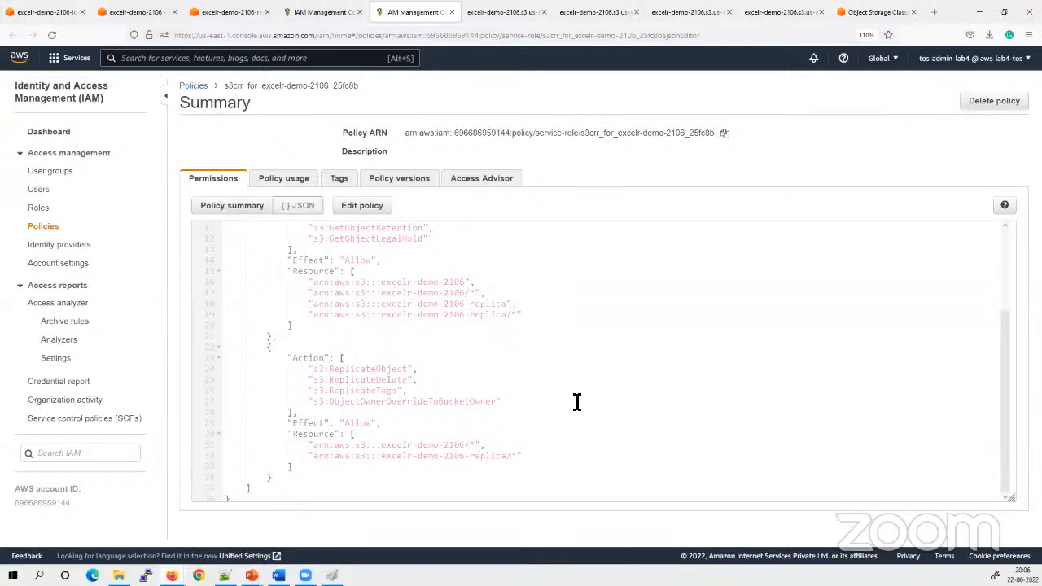
{"action": "left_click_drag", "start_coordinate": [316, 446], "coordinate": [493, 454]}
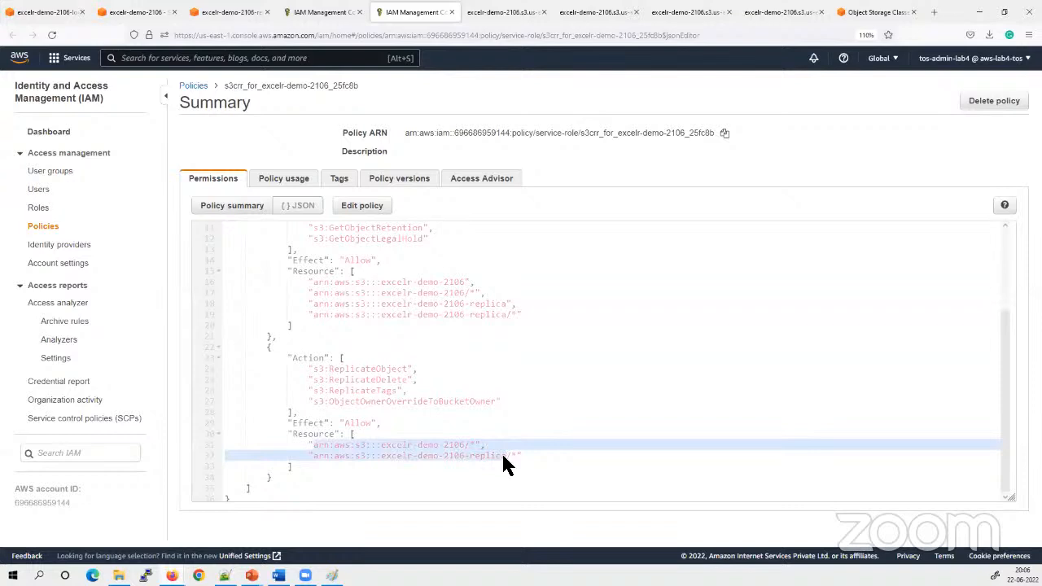
{"action": "left_click", "coordinate": [420, 458]}
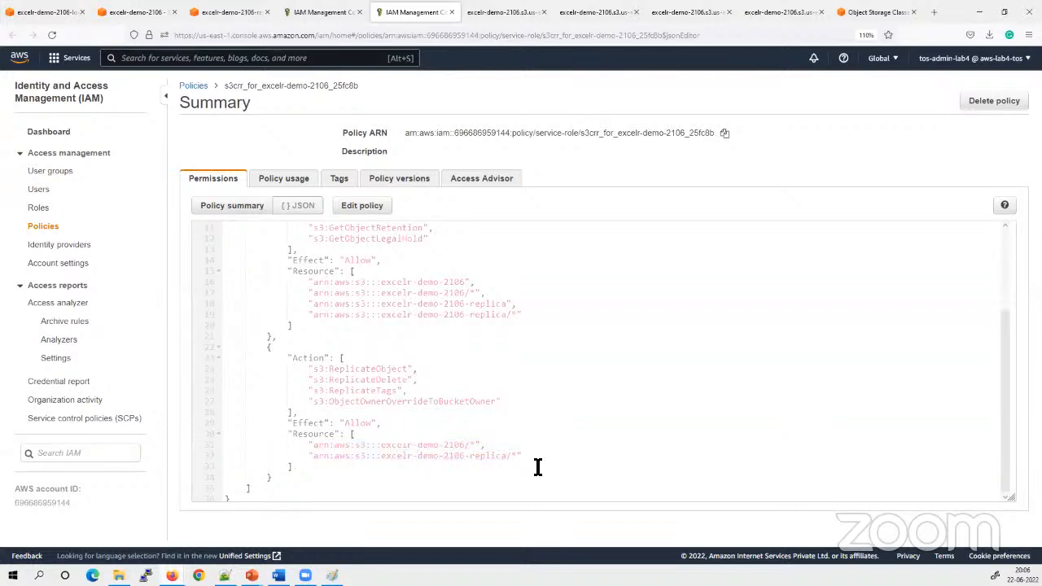
{"action": "left_click_drag", "start_coordinate": [400, 461], "coordinate": [333, 442]}
{"action": "left_click", "coordinate": [546, 328]}
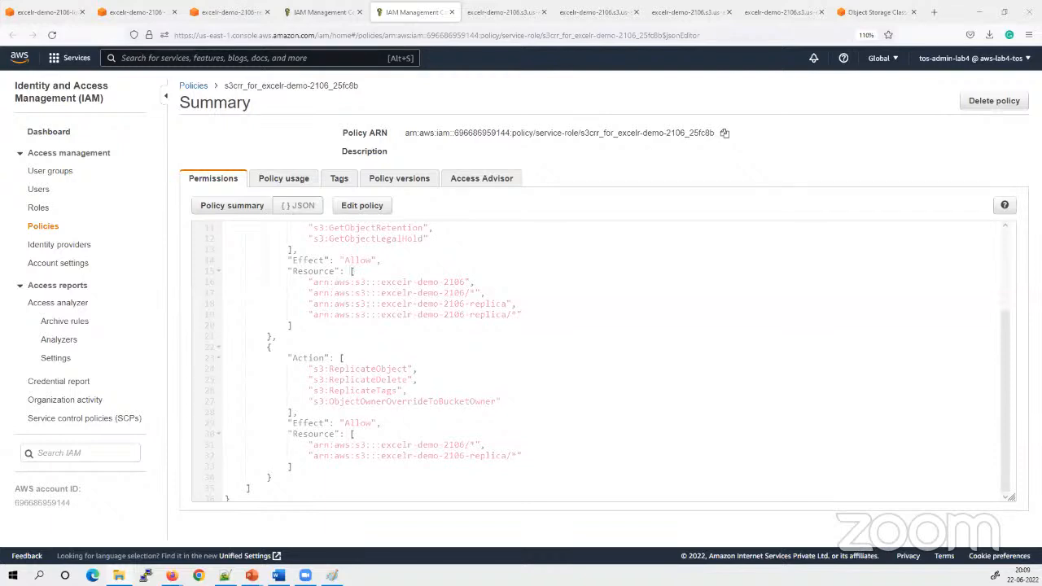
Switch to the PowerPoint slide show to review the CRR and SRR prerequisites
{"action": "key", "text": "alt+Tab"}
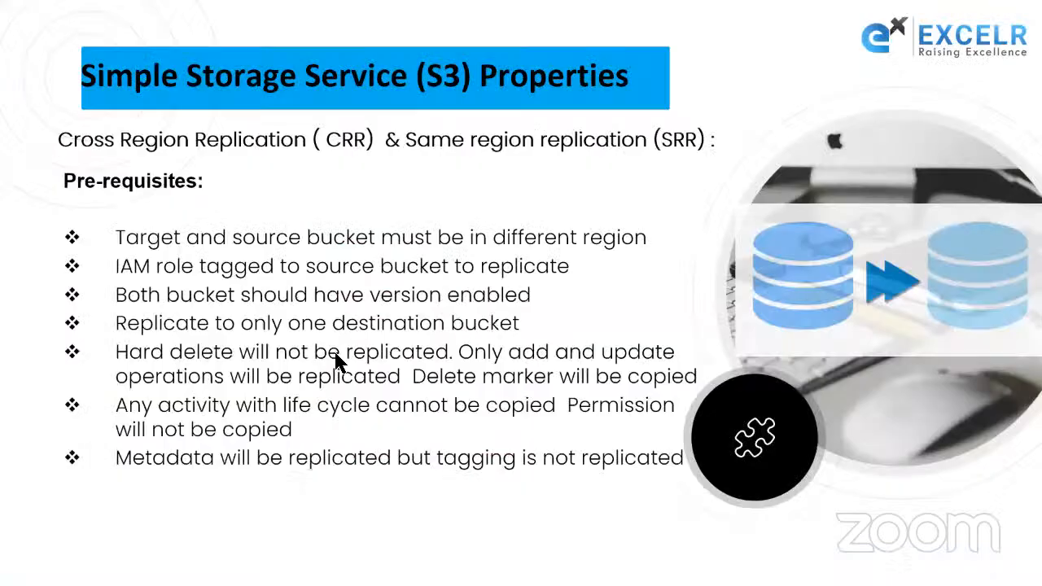
{"action": "left_click", "coordinate": [289, 263]}
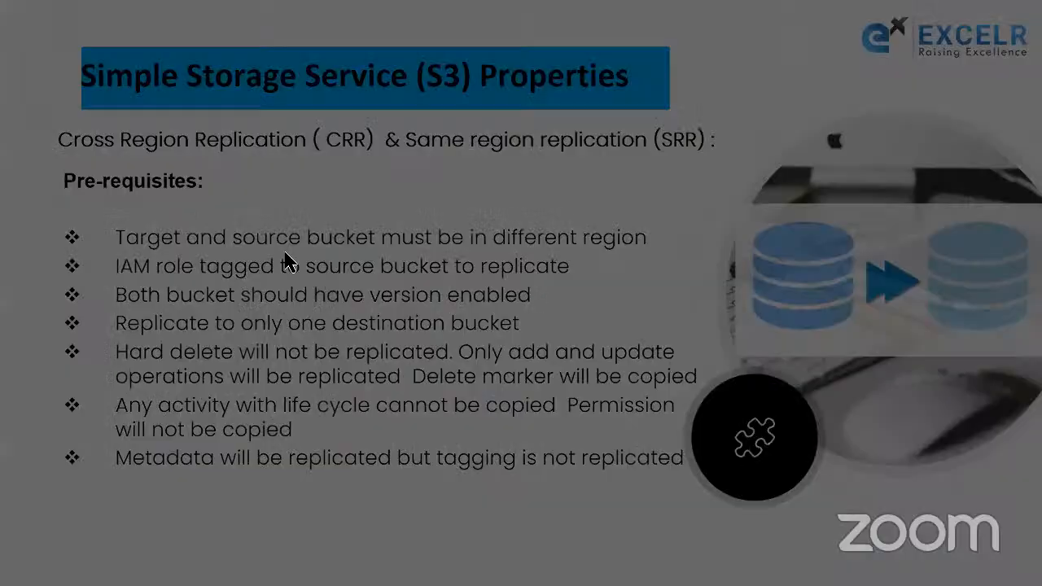
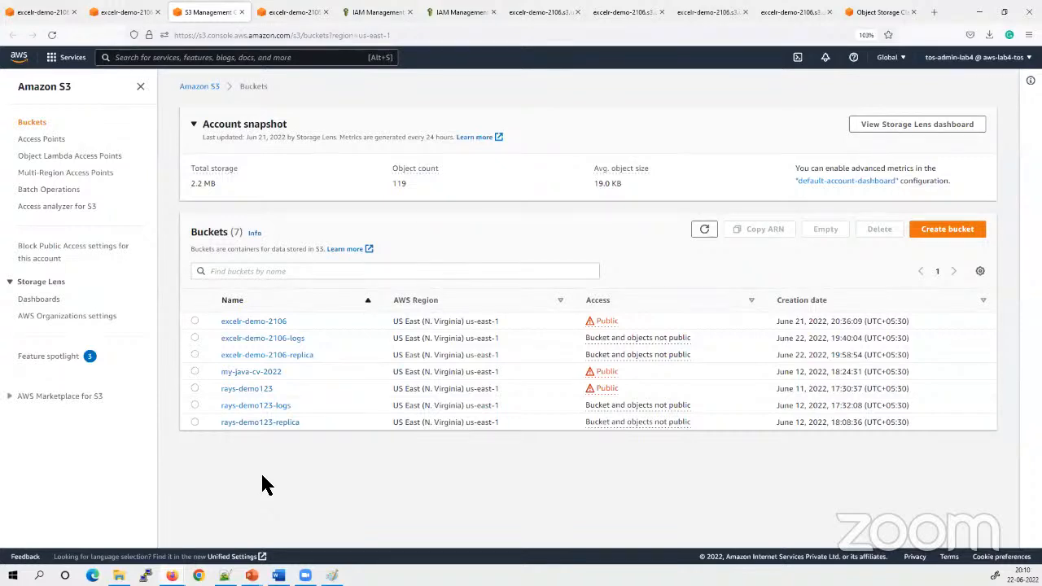
Start creating a new S3 bucket and name it excelr-yoga-website
{"action": "left_click", "coordinate": [946, 228]}
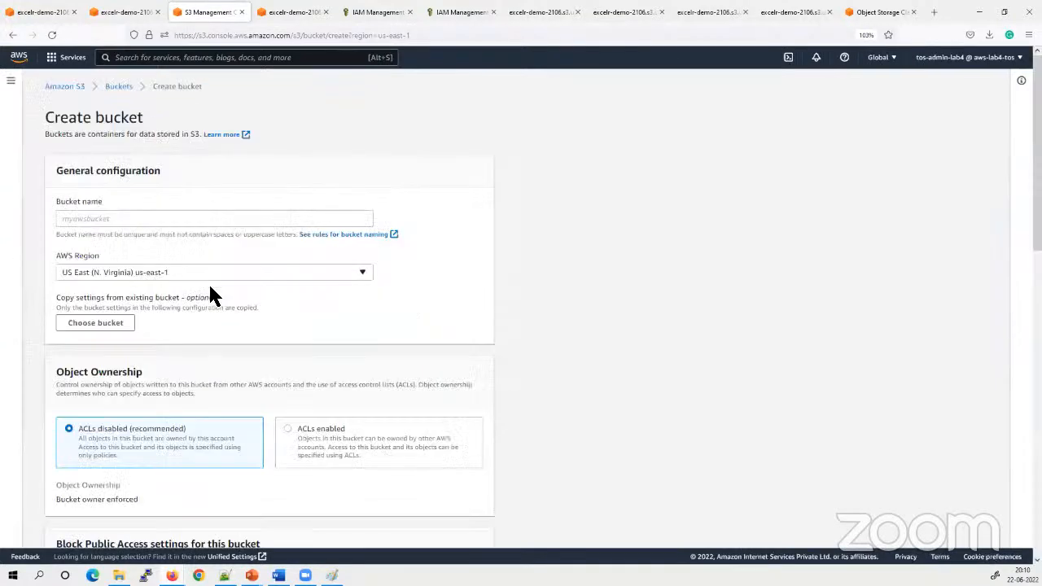
{"action": "left_click", "coordinate": [91, 219]}
{"action": "type", "text": "e"}
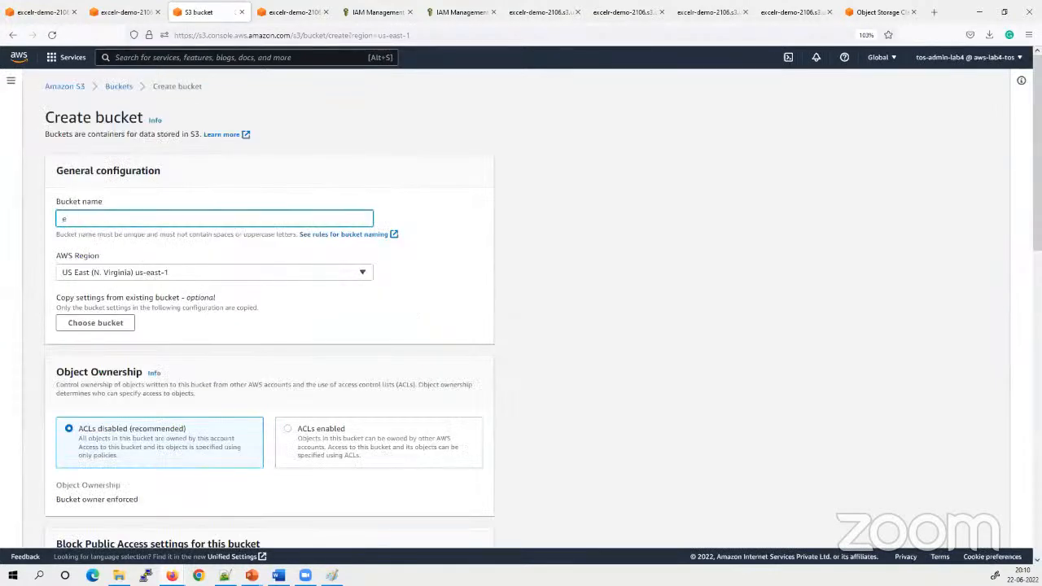
{"action": "type", "text": "celr-yoga-web"}
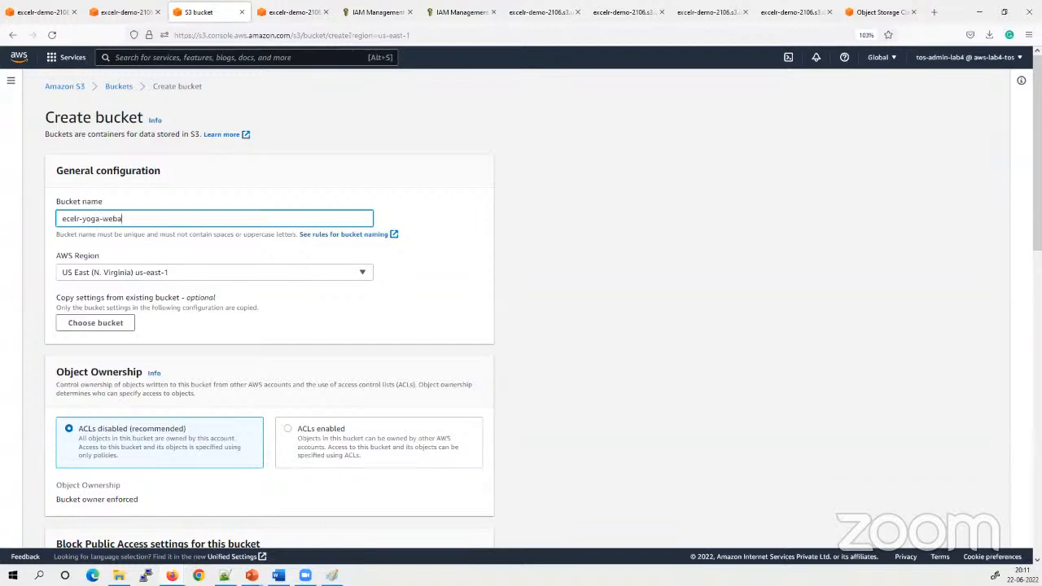
{"action": "type", "text": "s"}
{"action": "type", "text": "it"}
{"action": "type", "text": "x"}
{"action": "key", "text": "ctrl+a"}
{"action": "left_click", "coordinate": [211, 221]}
{"action": "left_click_drag", "start_coordinate": [162, 218], "coordinate": [12, 222]}
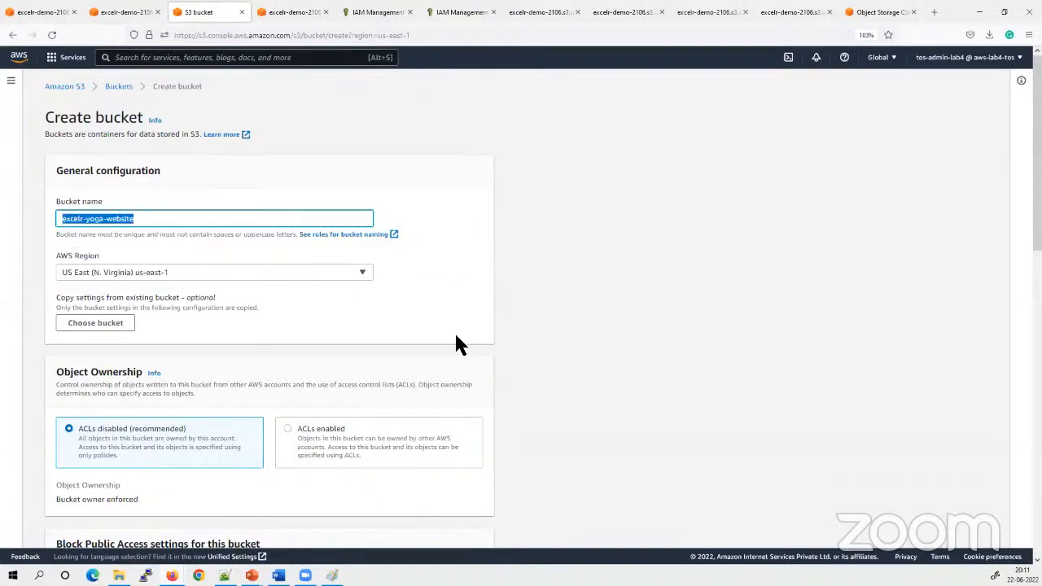
{"action": "left_click_drag", "start_coordinate": [160, 221], "coordinate": [22, 212]}
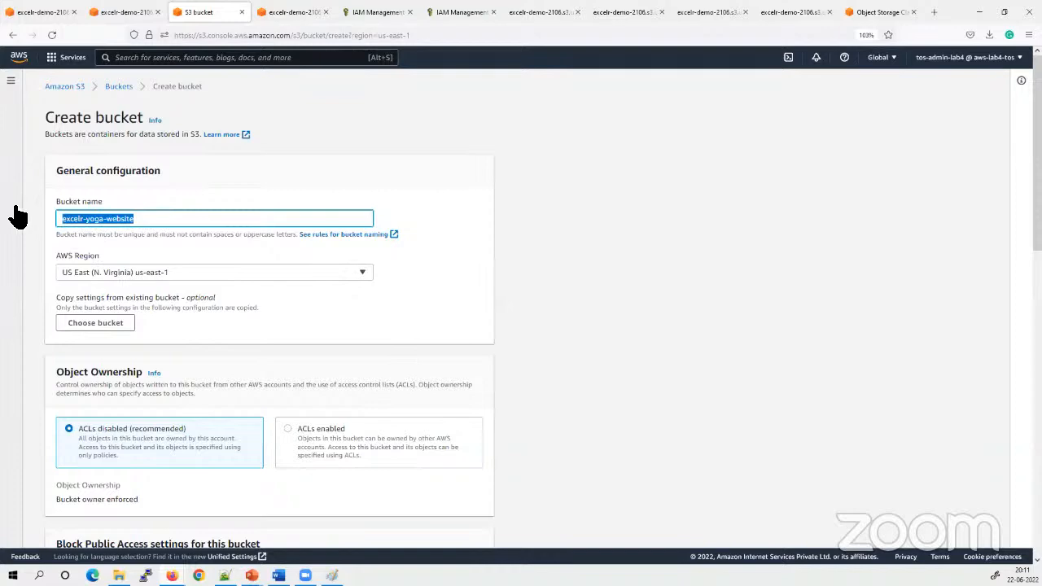
Enable ACLs, turn off Block all public access with the acknowledgement accepted, and create the bucket
{"action": "scroll", "coordinate": [328, 344], "scroll_direction": "down", "scroll_amount": 3}
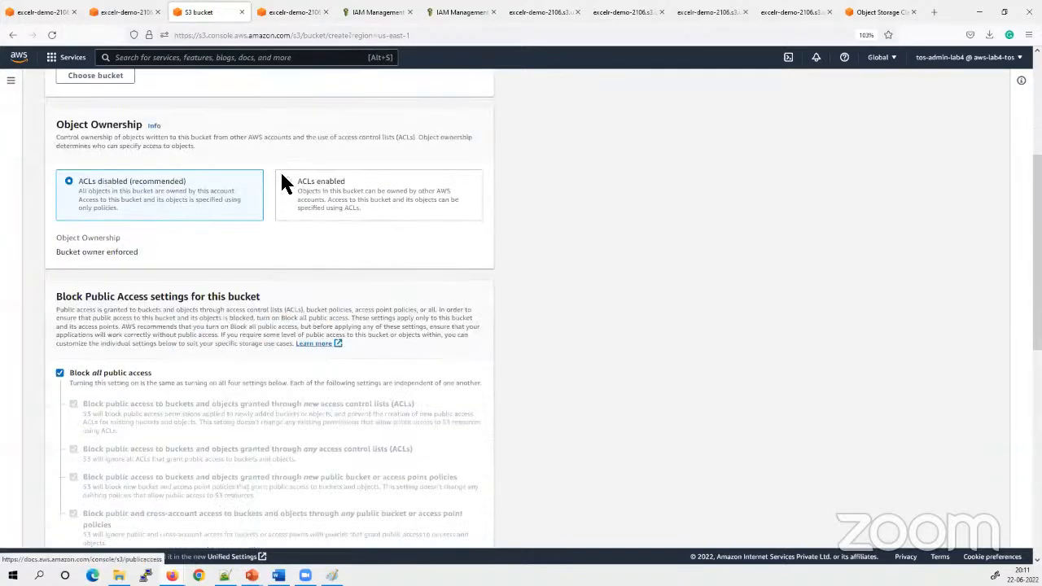
{"action": "left_click", "coordinate": [286, 192]}
{"action": "scroll", "coordinate": [196, 330], "scroll_direction": "down", "scroll_amount": 4}
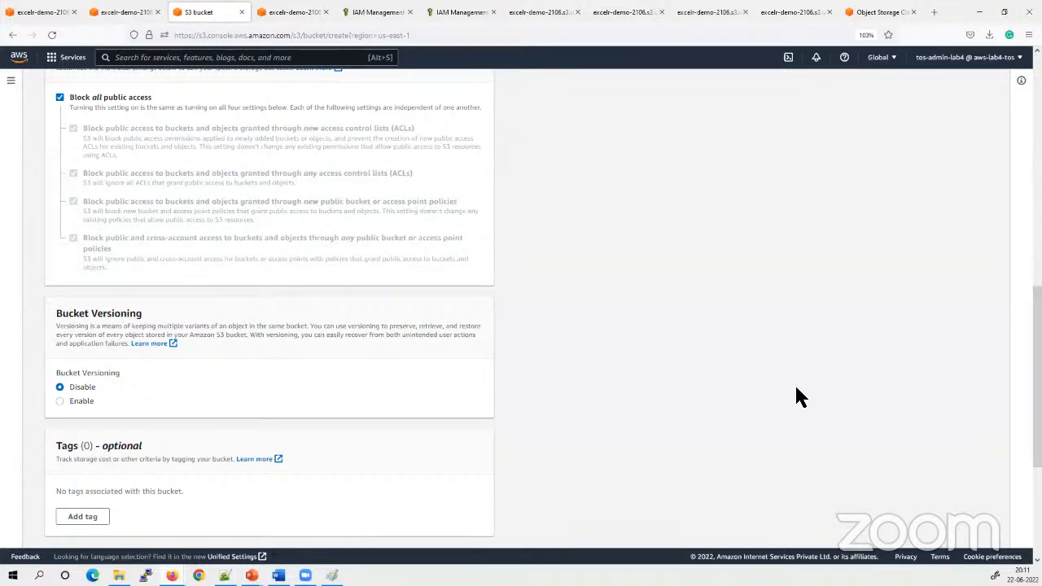
{"action": "left_click", "coordinate": [59, 97]}
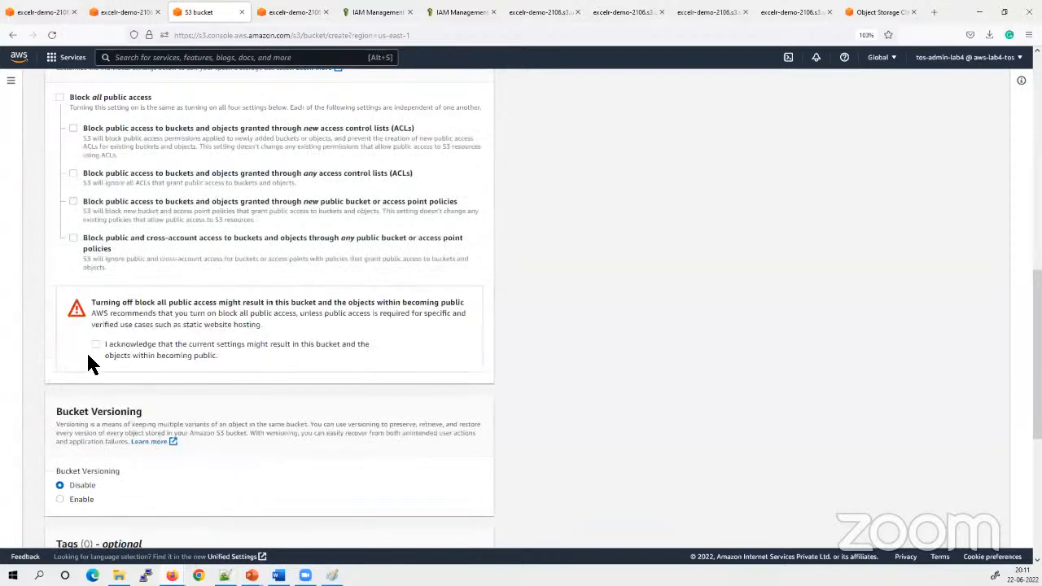
{"action": "left_click", "coordinate": [96, 345]}
{"action": "scroll", "coordinate": [280, 357], "scroll_direction": "down", "scroll_amount": 5}
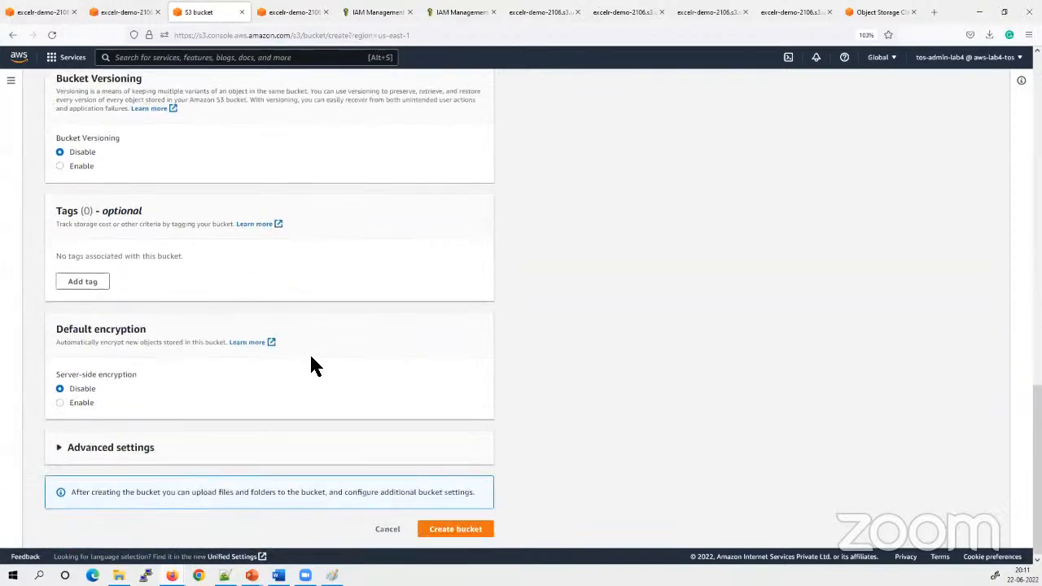
{"action": "left_click", "coordinate": [464, 531]}
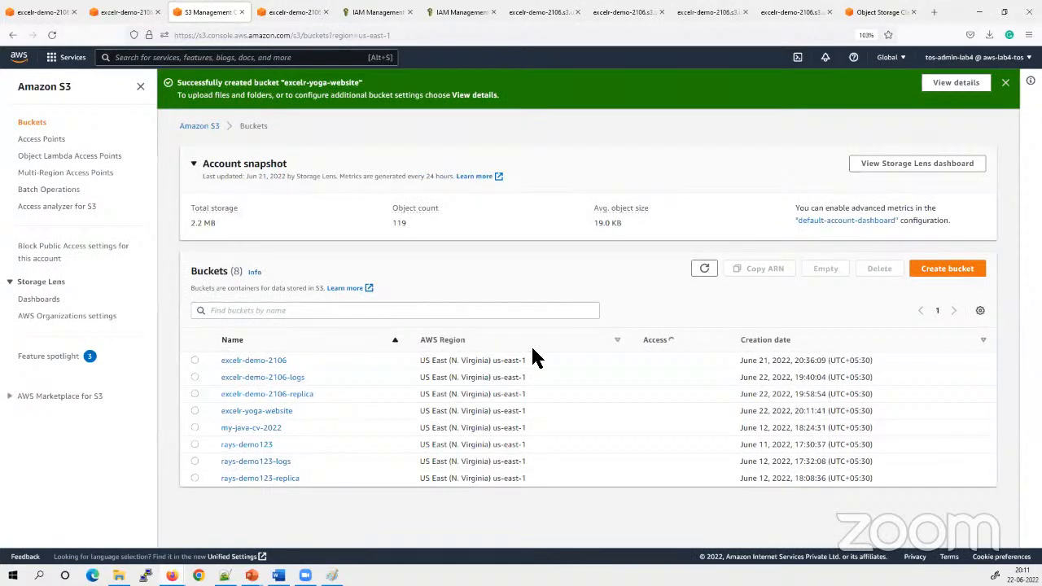
Refresh the bucket list and open the excelr-yoga-website bucket
{"action": "left_click", "coordinate": [704, 270]}
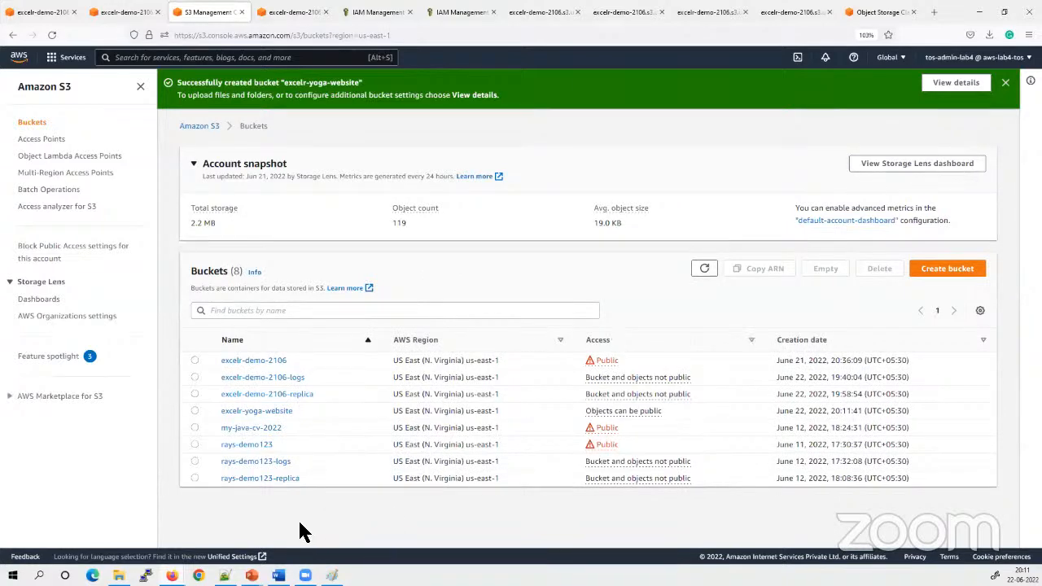
{"action": "left_click", "coordinate": [954, 83]}
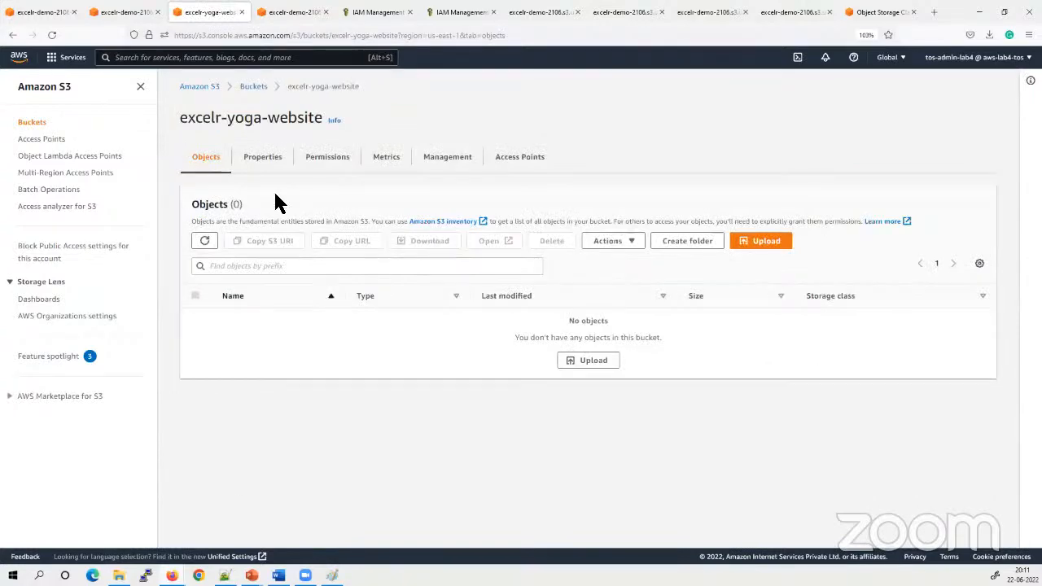
{"action": "left_click", "coordinate": [248, 86]}
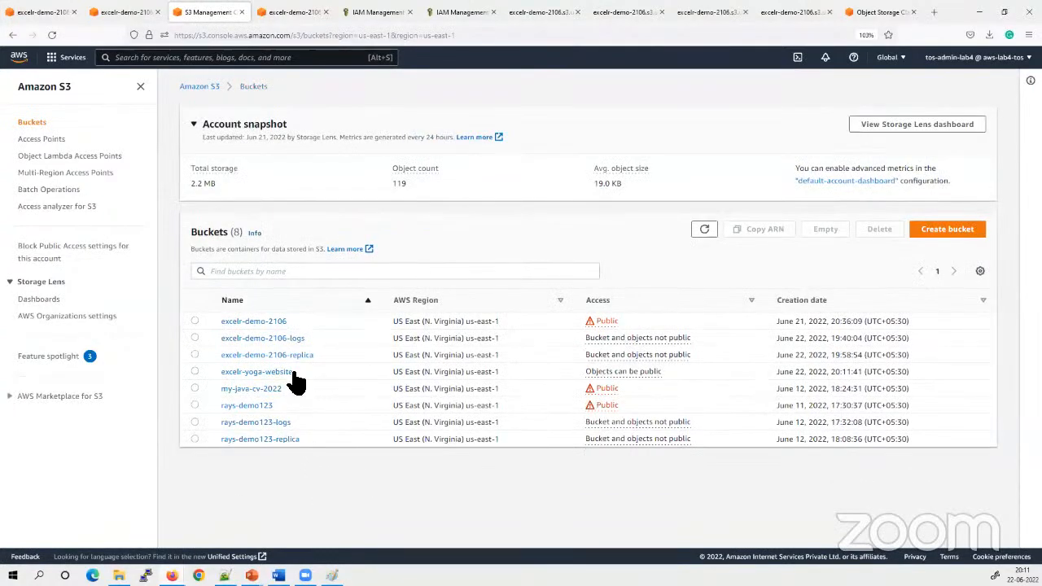
{"action": "left_click", "coordinate": [249, 372]}
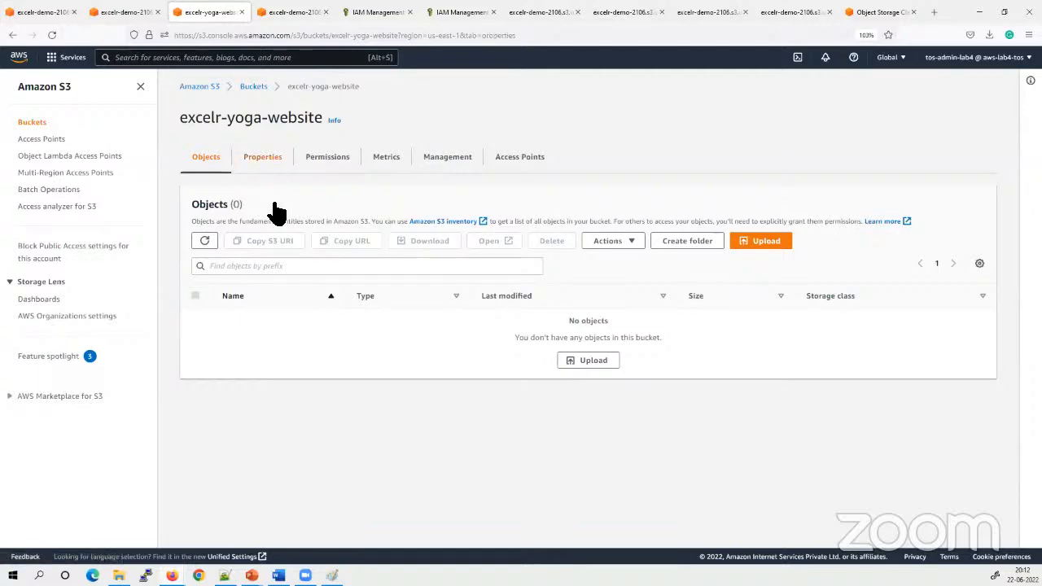
Edit the static website hosting property of excelr-yoga-website and enable it
{"action": "left_click", "coordinate": [262, 159]}
{"action": "scroll", "coordinate": [262, 272], "scroll_direction": "down", "scroll_amount": 10}
{"action": "scroll", "coordinate": [269, 278], "scroll_direction": "down", "scroll_amount": 3}
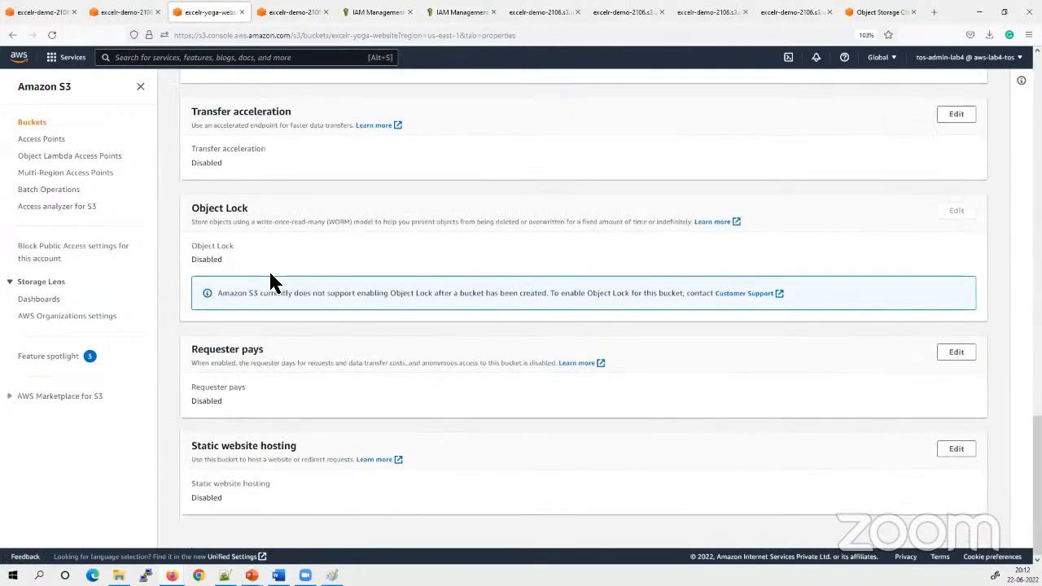
{"action": "left_click_drag", "start_coordinate": [329, 451], "coordinate": [163, 453]}
{"action": "left_click", "coordinate": [341, 440]}
{"action": "left_click_drag", "start_coordinate": [323, 445], "coordinate": [179, 450]}
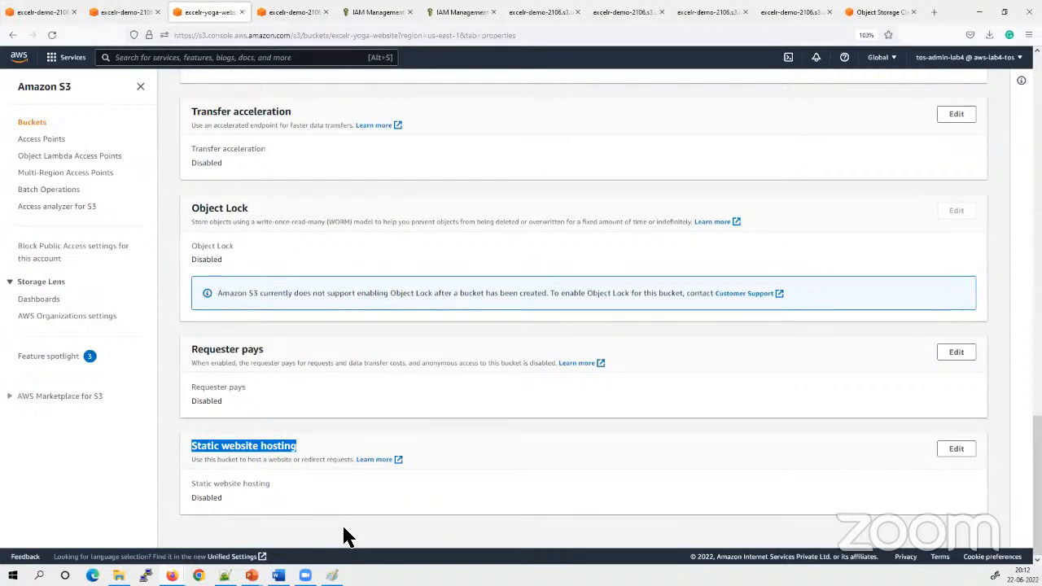
{"action": "left_click", "coordinate": [346, 535]}
{"action": "left_click", "coordinate": [956, 452]}
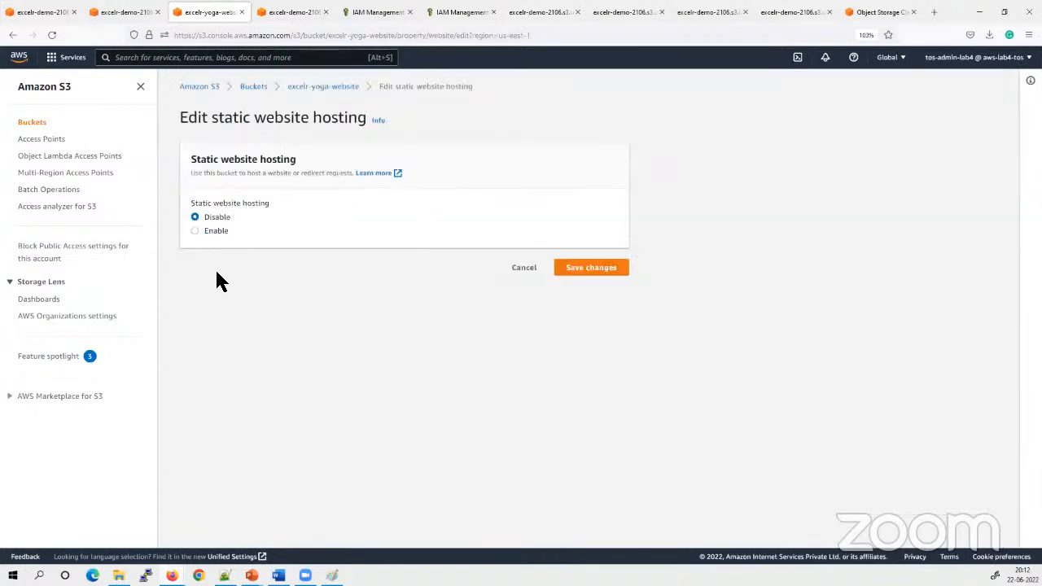
{"action": "left_click", "coordinate": [196, 231]}
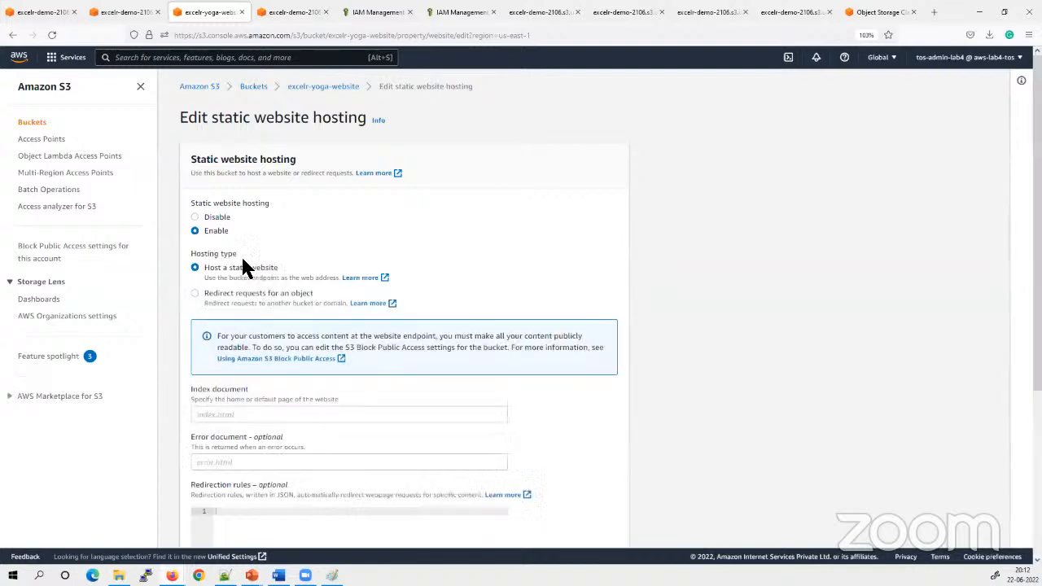
Try the Redirect requests for an object hosting type and return to Host a static website
{"action": "left_click_drag", "start_coordinate": [290, 267], "coordinate": [200, 268]}
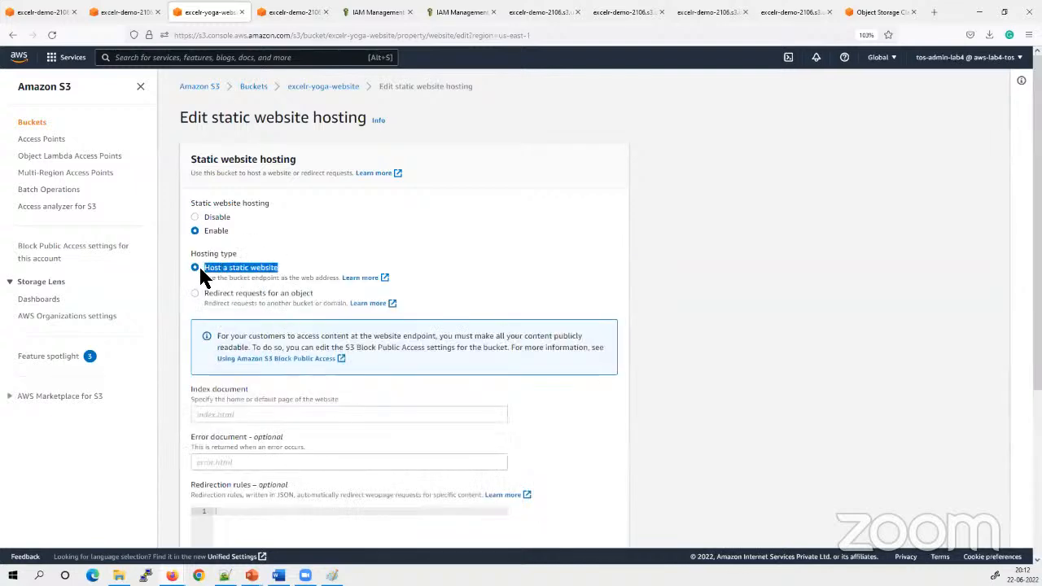
{"action": "left_click", "coordinate": [360, 222]}
{"action": "left_click_drag", "start_coordinate": [303, 270], "coordinate": [228, 276]}
{"action": "left_click", "coordinate": [233, 294]}
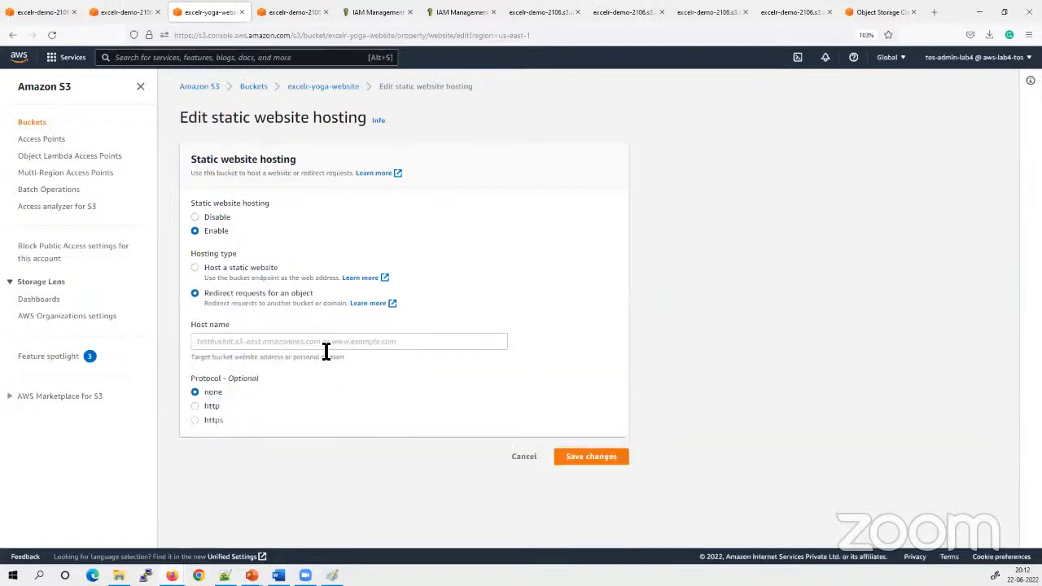
{"action": "left_click", "coordinate": [303, 346]}
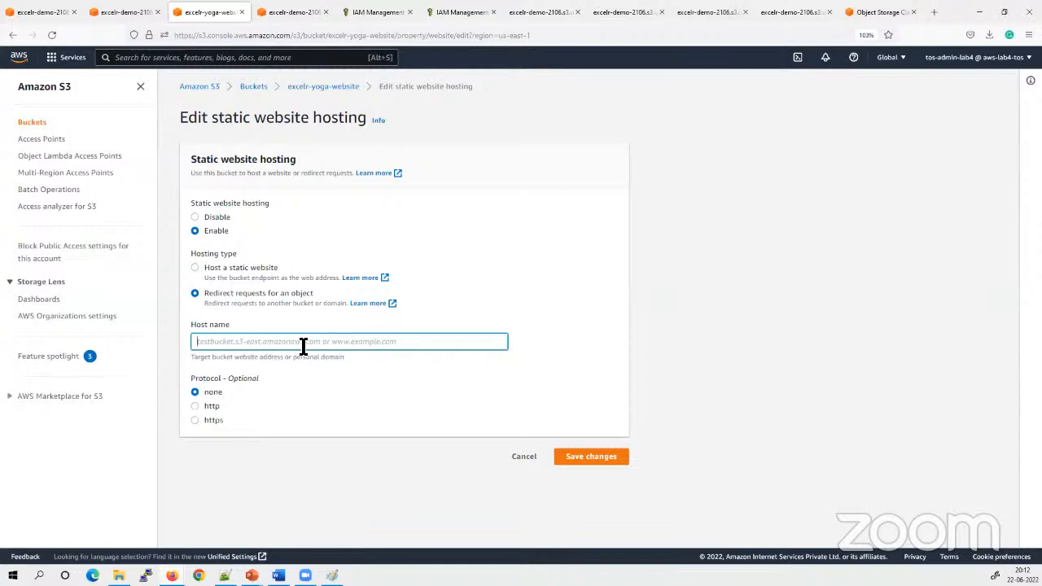
{"action": "left_click", "coordinate": [195, 268]}
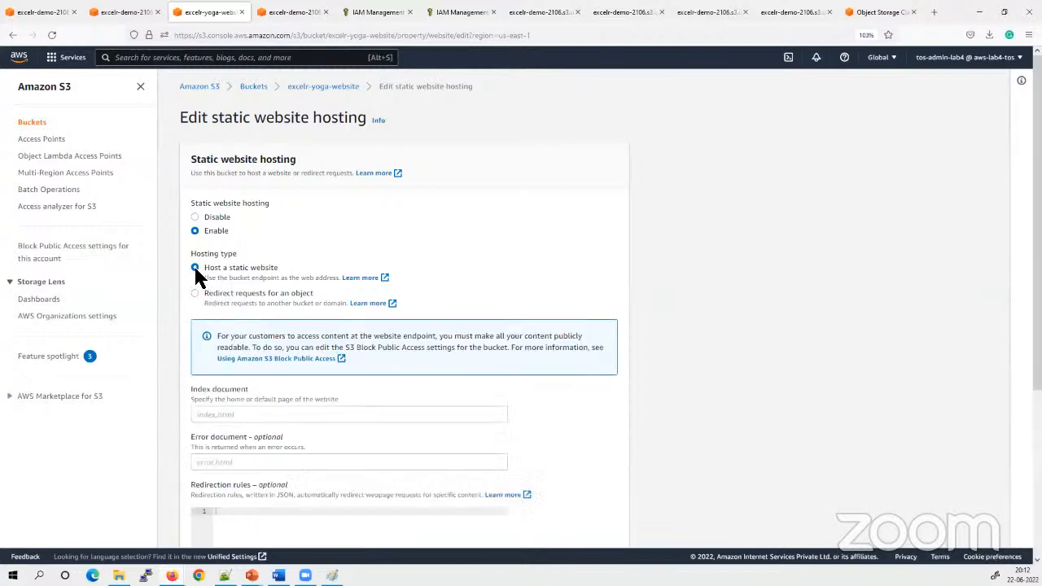
Set the index document of the static website to index.html
{"action": "left_click", "coordinate": [270, 417]}
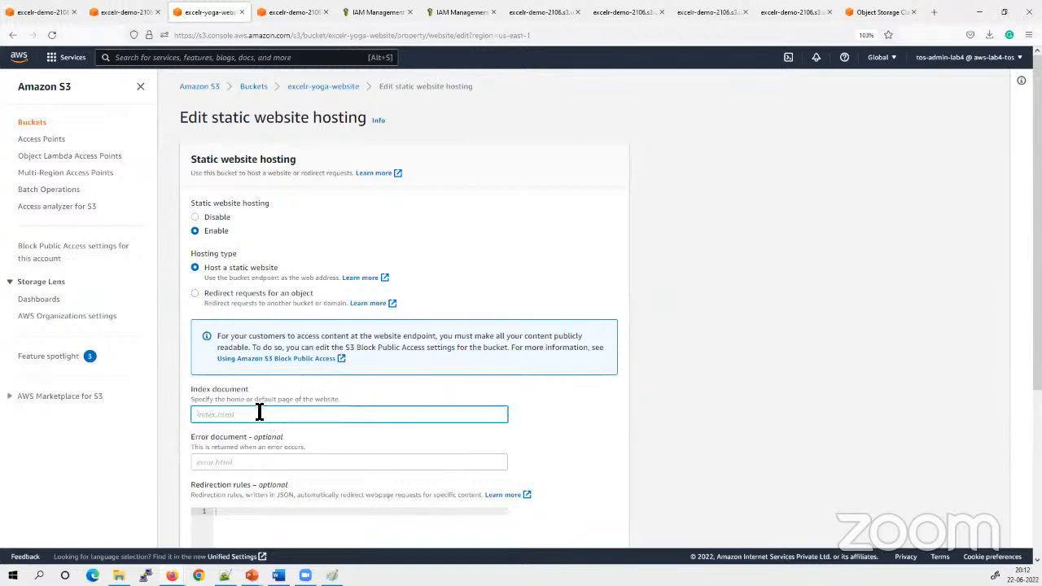
{"action": "type", "text": "index"}
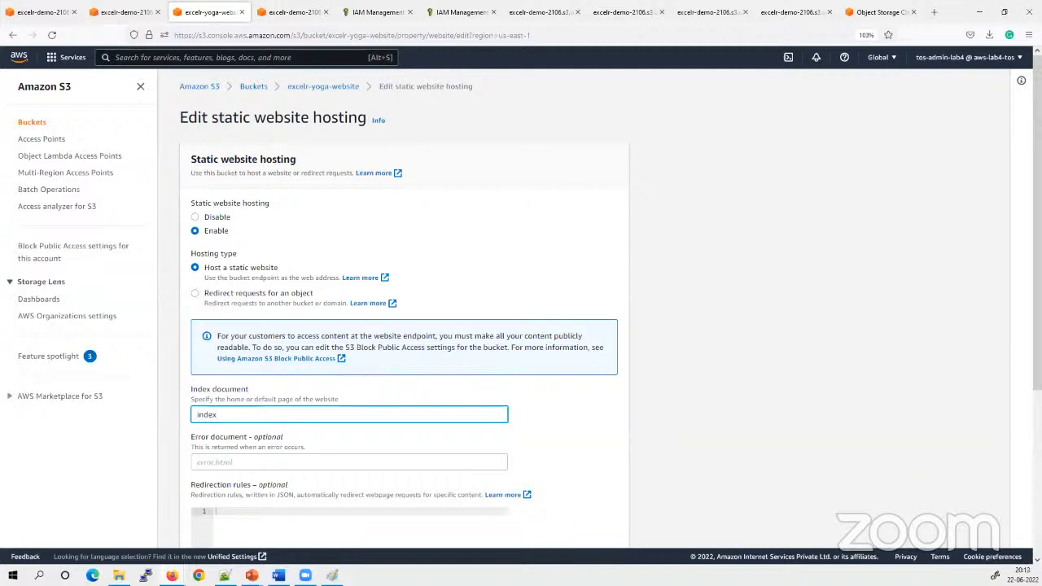
{"action": "type", "text": ".html"}
Set the error document to error.html and save the static website hosting settings
{"action": "left_click", "coordinate": [274, 462]}
{"action": "type", "text": "erro"}
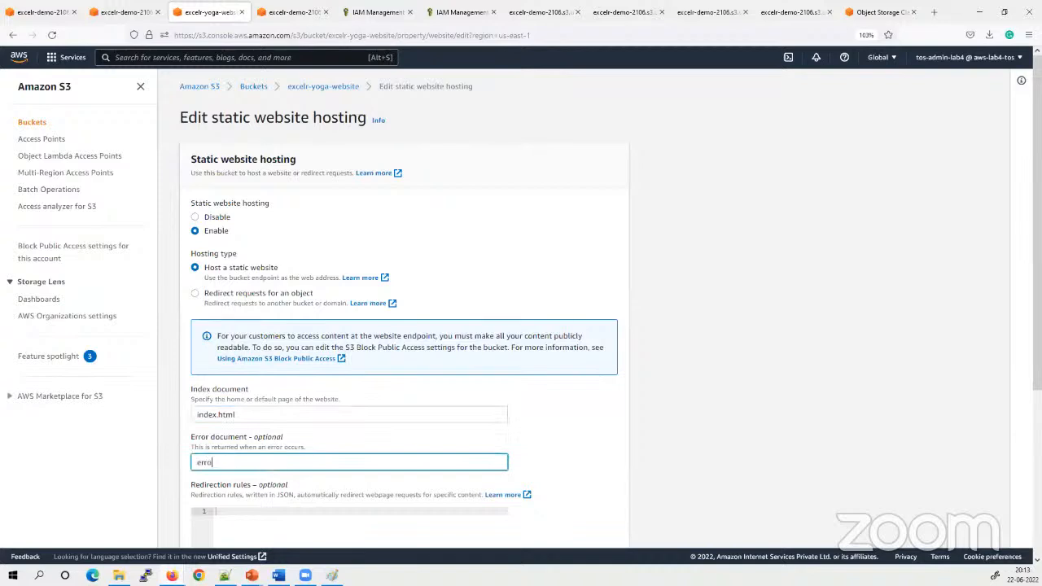
{"action": "type", "text": "r.html"}
{"action": "scroll", "coordinate": [216, 333], "scroll_direction": "down", "scroll_amount": 3}
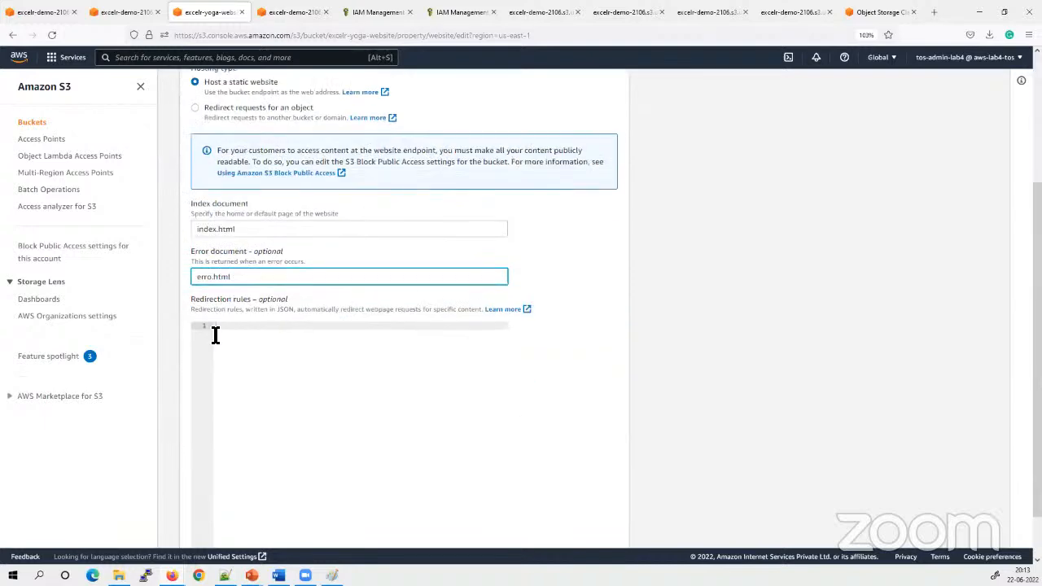
{"action": "left_click", "coordinate": [210, 279]}
{"action": "scroll", "coordinate": [248, 297], "scroll_direction": "down", "scroll_amount": 1}
{"action": "type", "text": "r"}
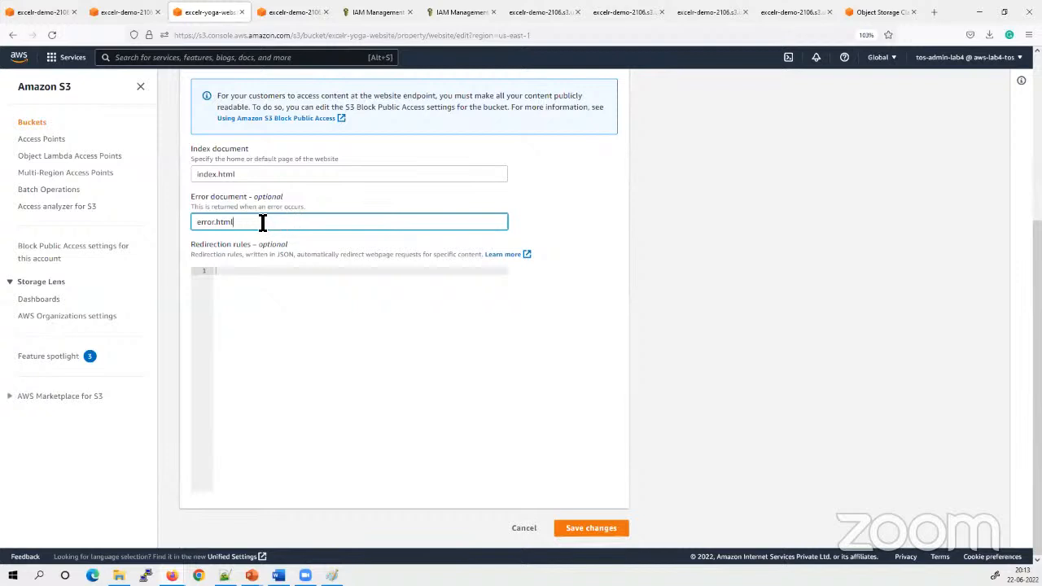
{"action": "left_click_drag", "start_coordinate": [263, 226], "coordinate": [191, 186]}
{"action": "left_click", "coordinate": [775, 311]}
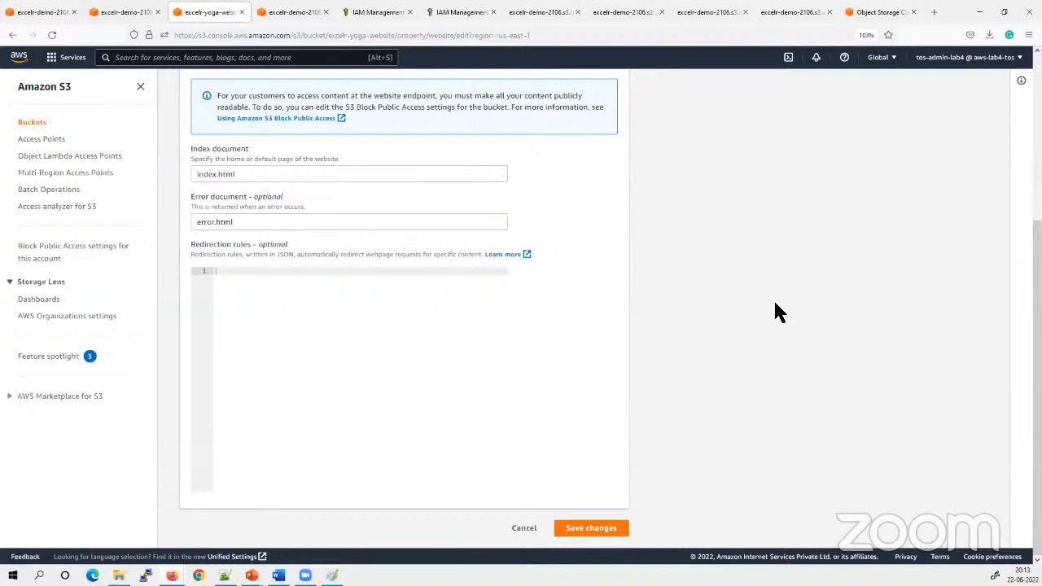
{"action": "left_click", "coordinate": [596, 535]}
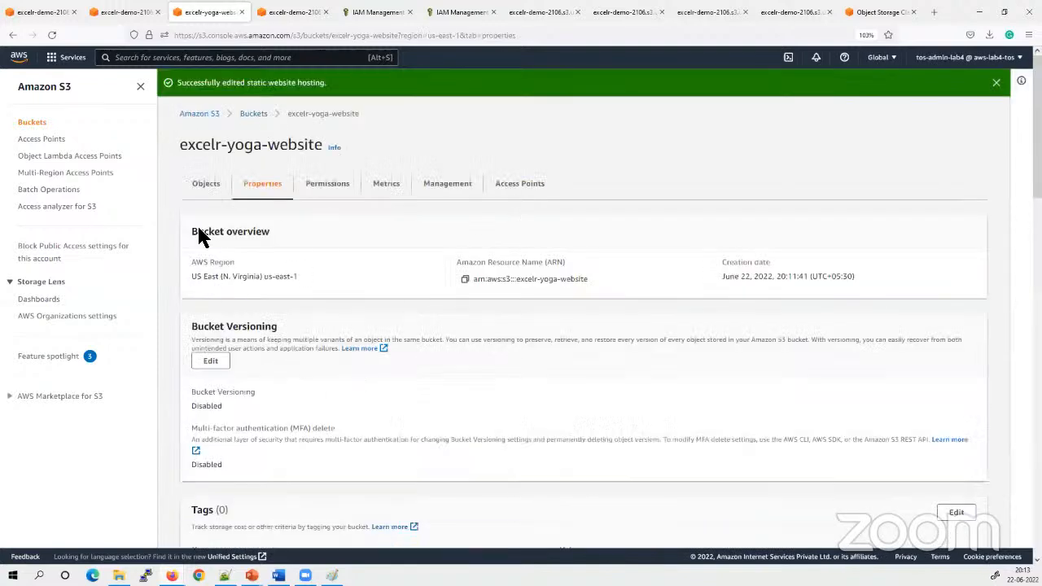
Start an upload to excelr-yoga-website and add the website's local files and folders to the upload list
{"action": "left_click", "coordinate": [206, 184]}
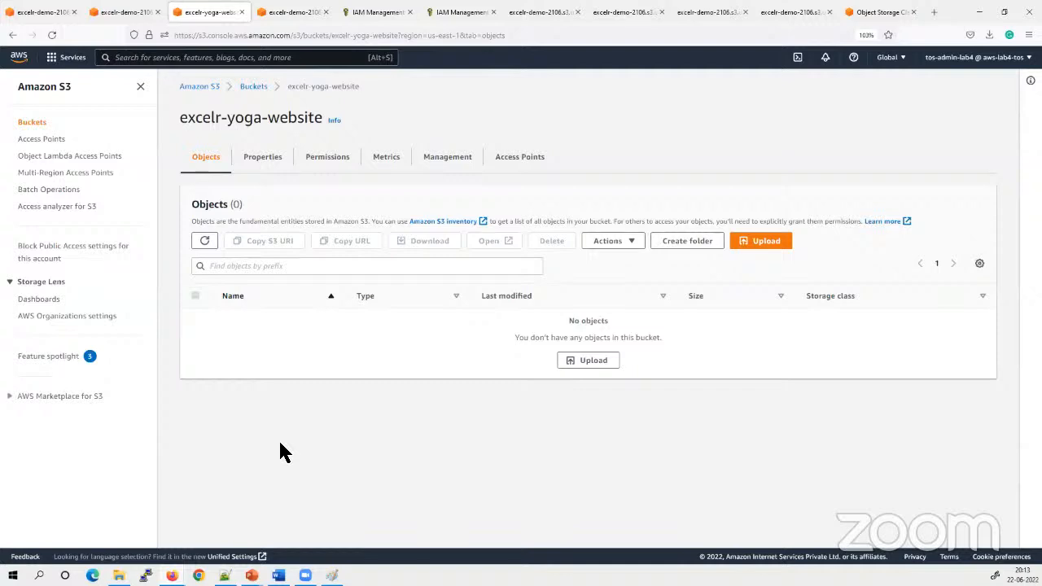
{"action": "left_click", "coordinate": [782, 243]}
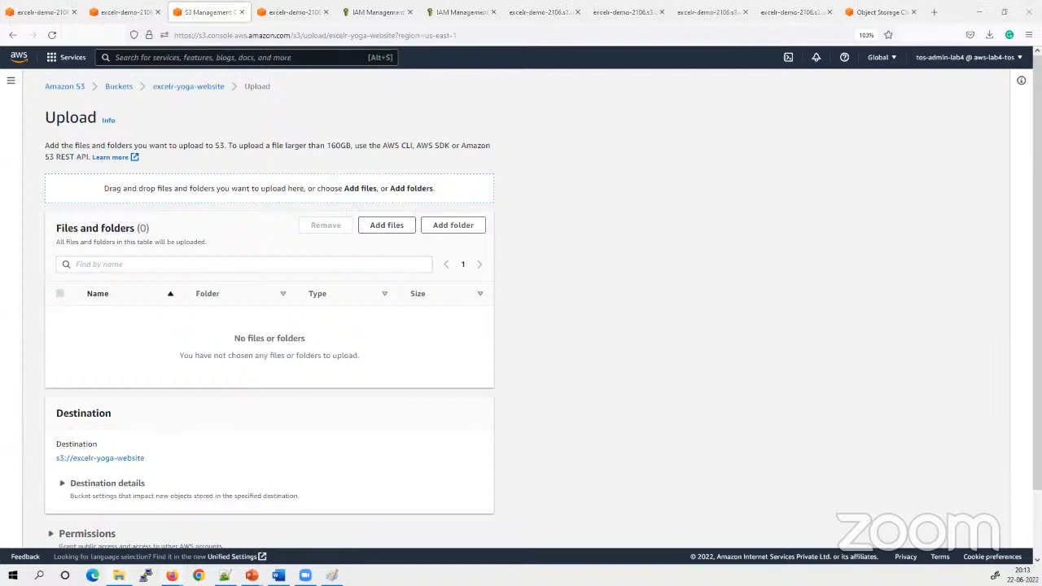
{"action": "left_click_drag", "start_coordinate": [0, 303], "coordinate": [370, 329]}
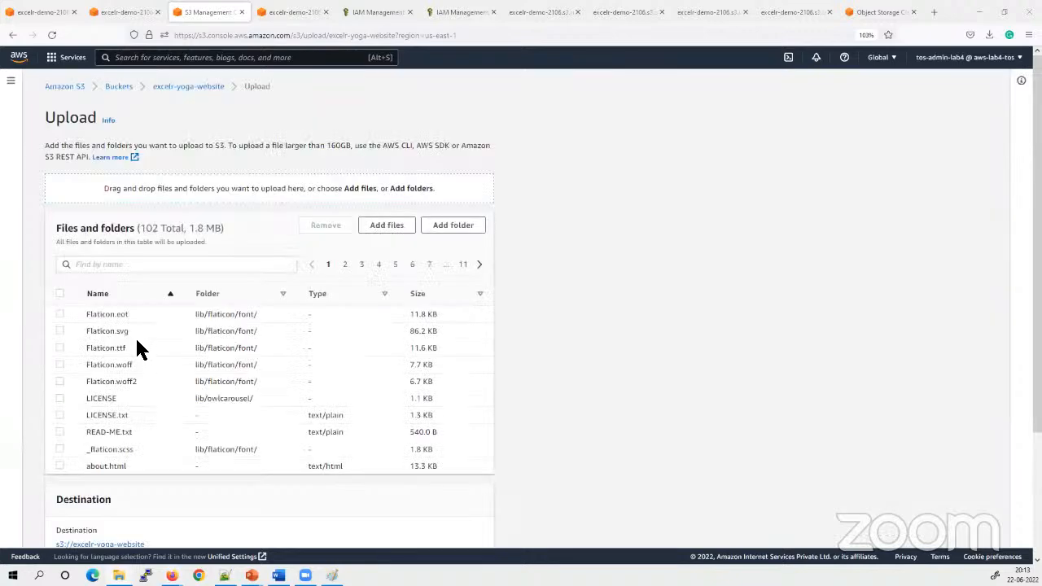
{"action": "scroll", "coordinate": [146, 334], "scroll_direction": "down", "scroll_amount": 3}
{"action": "scroll", "coordinate": [204, 333], "scroll_direction": "up", "scroll_amount": 3}
Add the error file from the website folder to the upload list and upload everything to excelr-yoga-website
{"action": "left_click", "coordinate": [386, 226]}
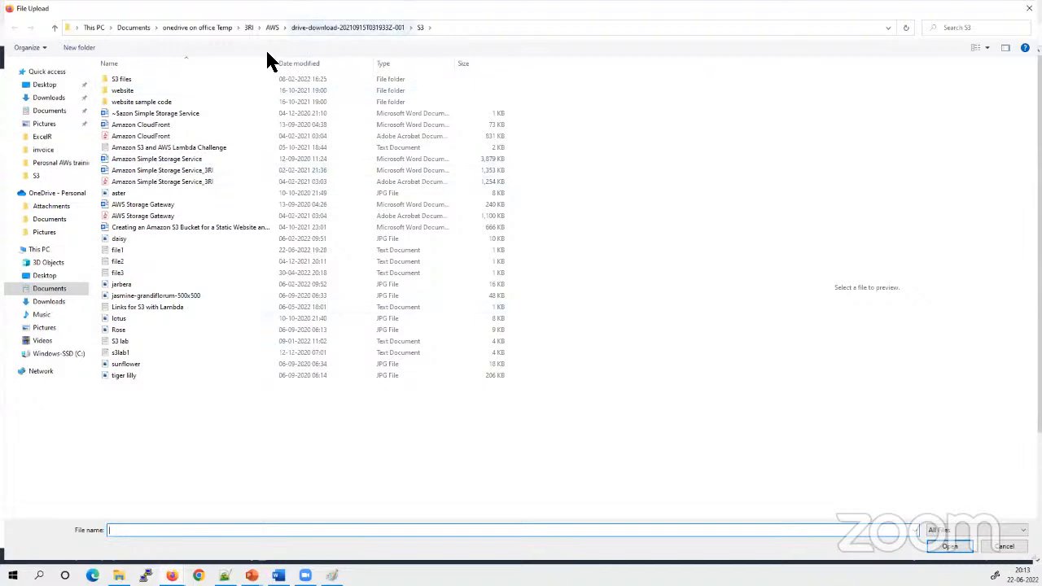
{"action": "left_click", "coordinate": [118, 91]}
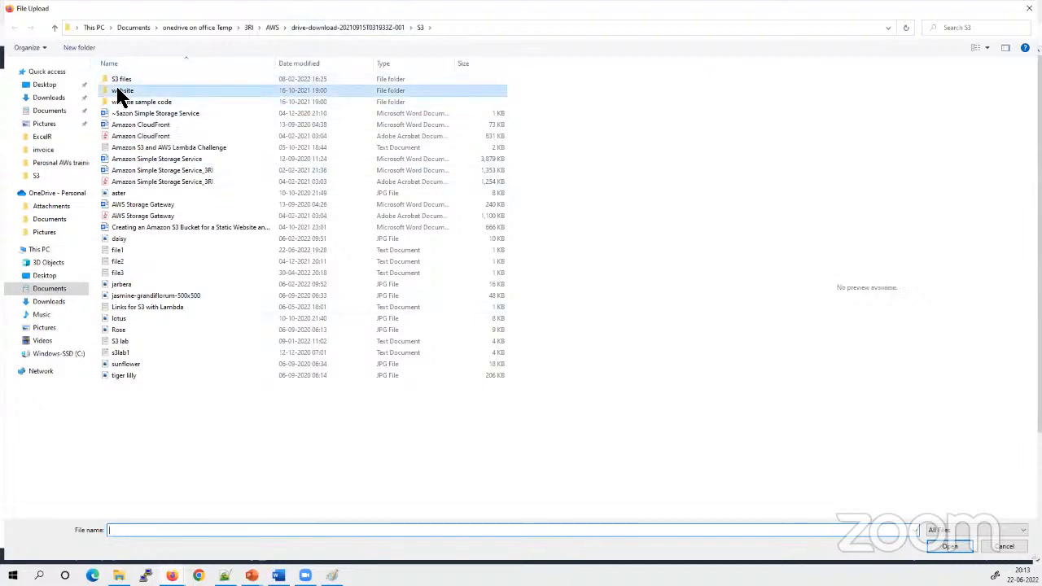
{"action": "double_click", "coordinate": [118, 94]}
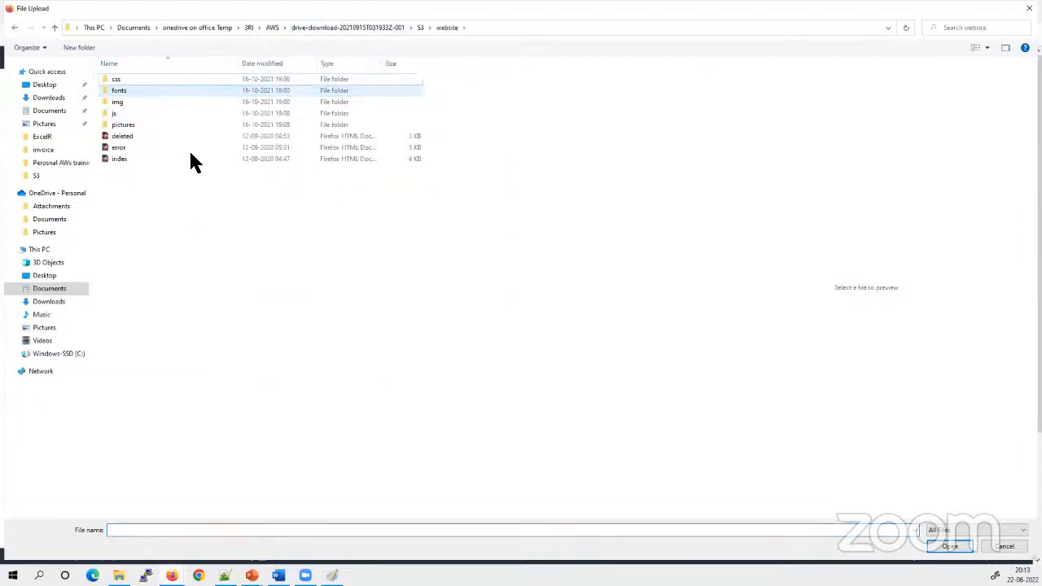
{"action": "left_click", "coordinate": [113, 149]}
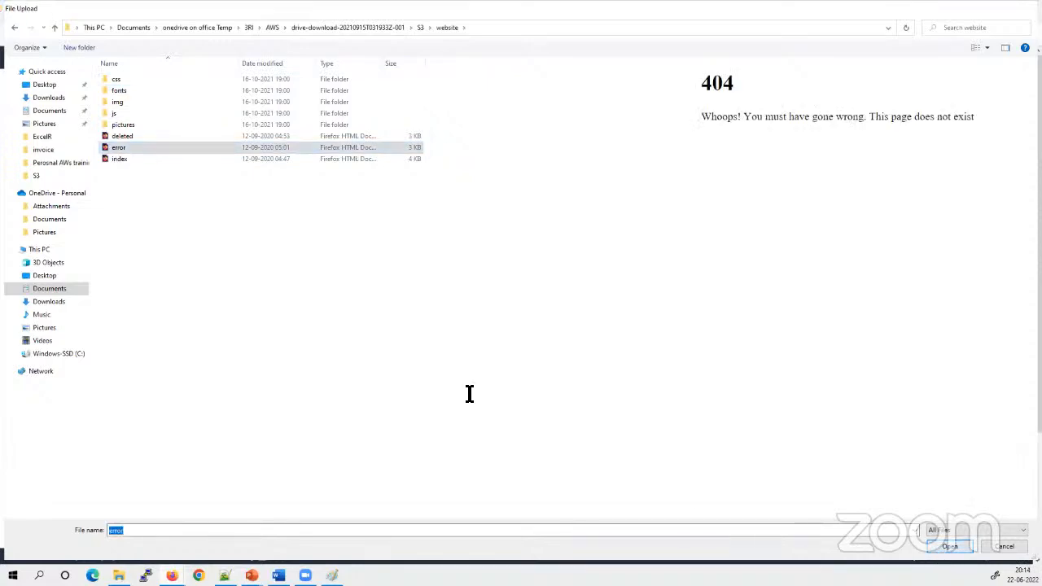
{"action": "scroll", "coordinate": [214, 342], "scroll_direction": "down", "scroll_amount": 3}
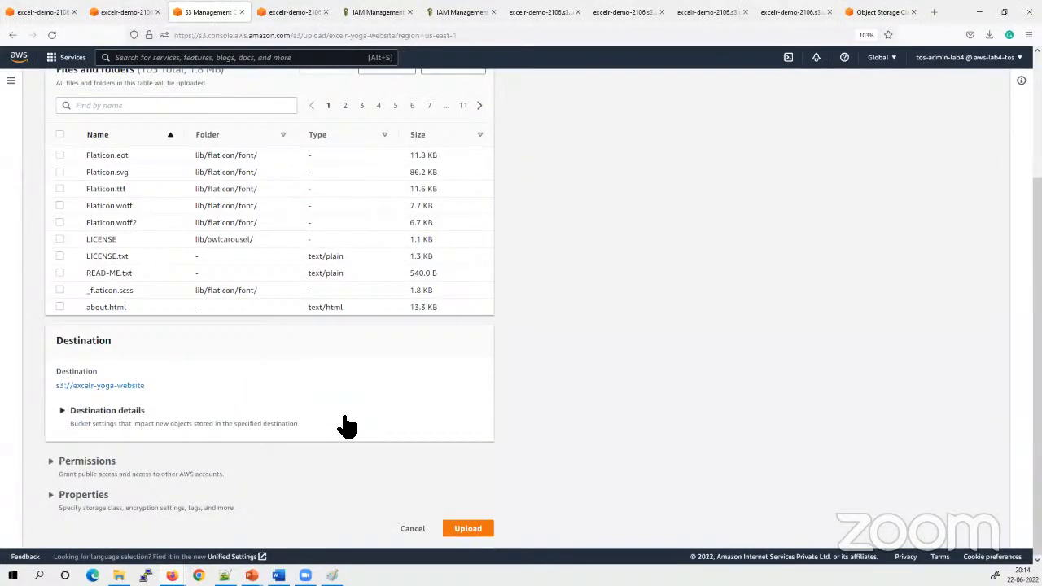
{"action": "scroll", "coordinate": [163, 439], "scroll_direction": "up", "scroll_amount": 3}
{"action": "left_click", "coordinate": [465, 530]}
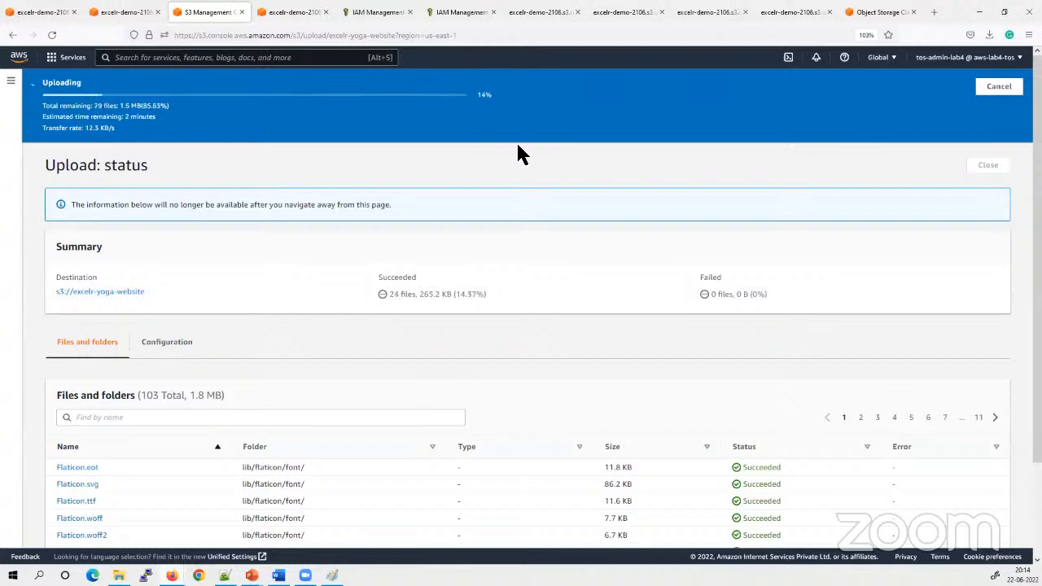
Open the AWS Policy Generator in a new browser tab and set the policy type to S3 Bucket Policy
{"action": "left_click", "coordinate": [933, 12]}
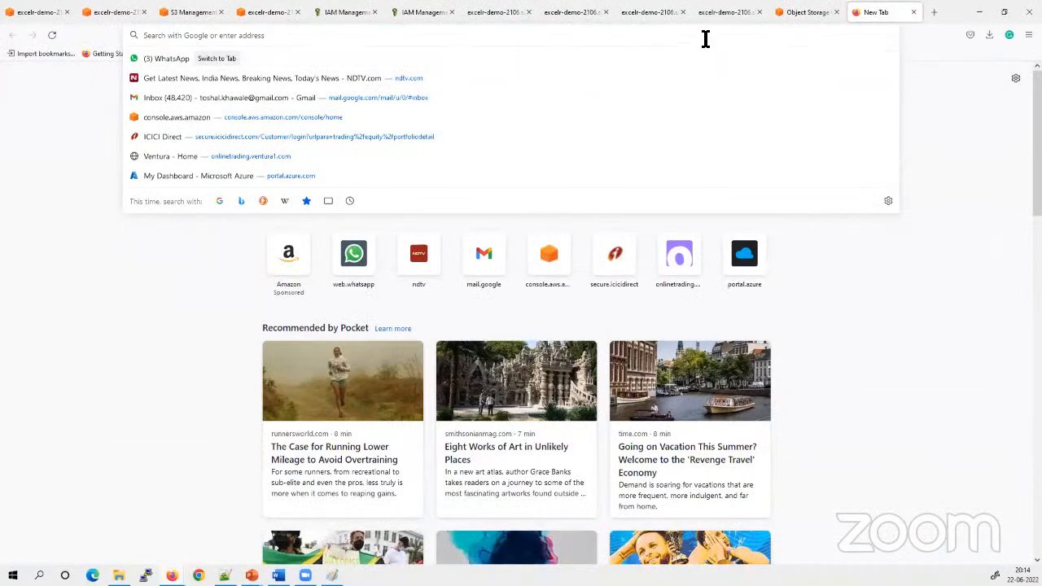
{"action": "type", "text": "policy"}
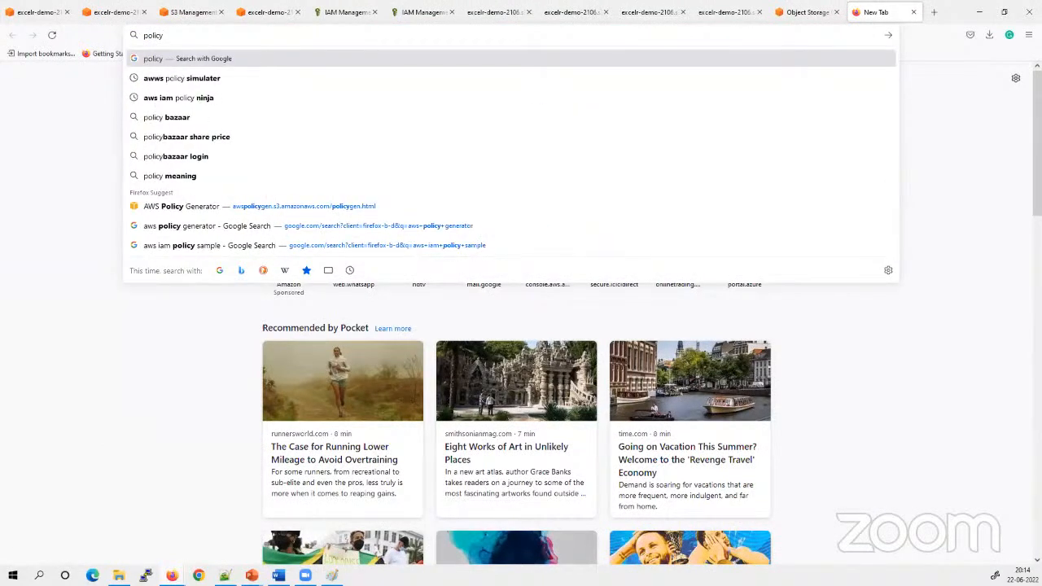
{"action": "left_click", "coordinate": [281, 206]}
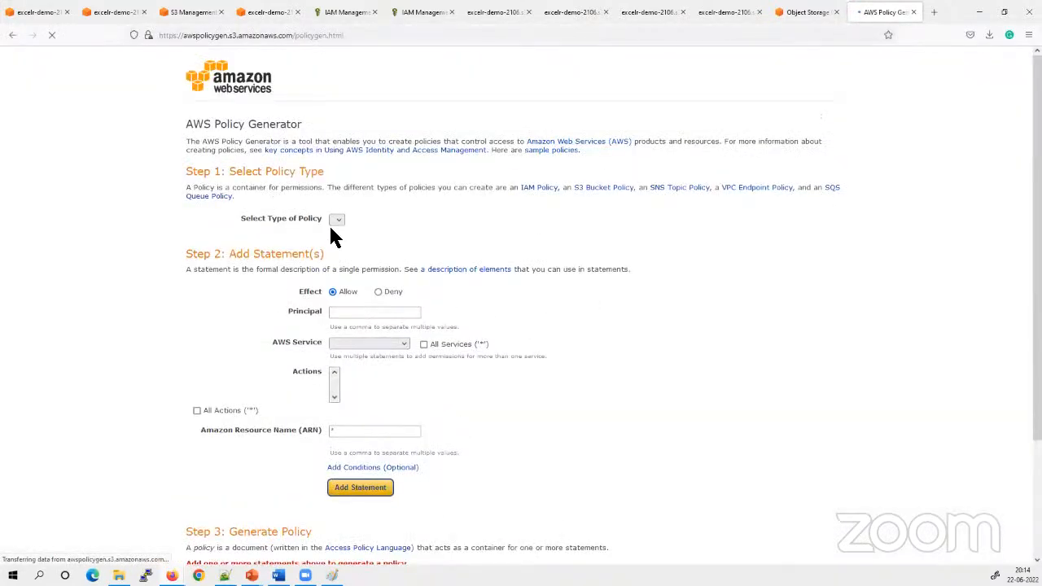
{"action": "left_click", "coordinate": [398, 220]}
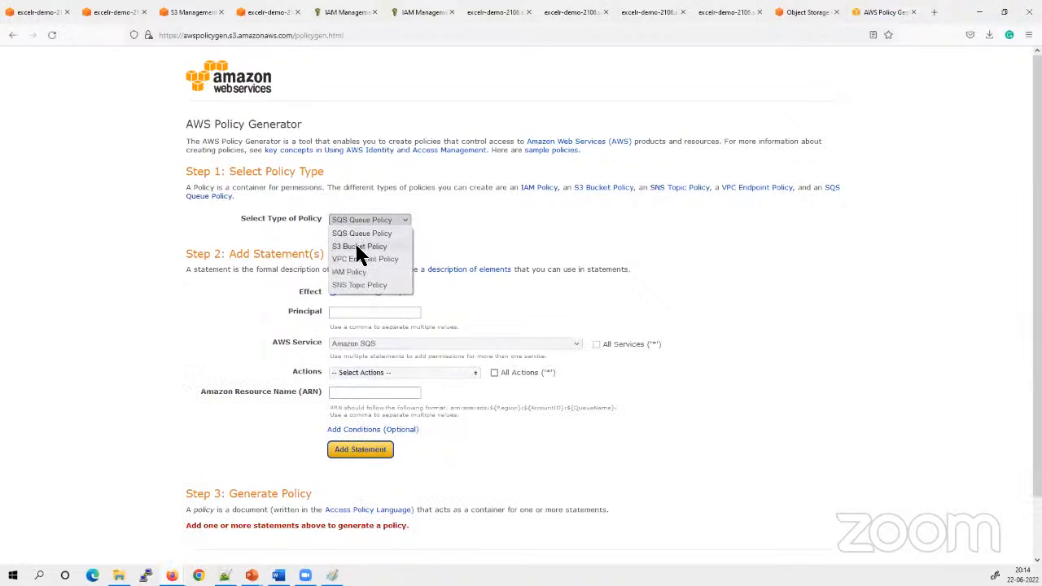
{"action": "left_click", "coordinate": [356, 244]}
Set the statement's principal to * and select the GetObject action for Amazon S3
{"action": "left_click", "coordinate": [386, 316]}
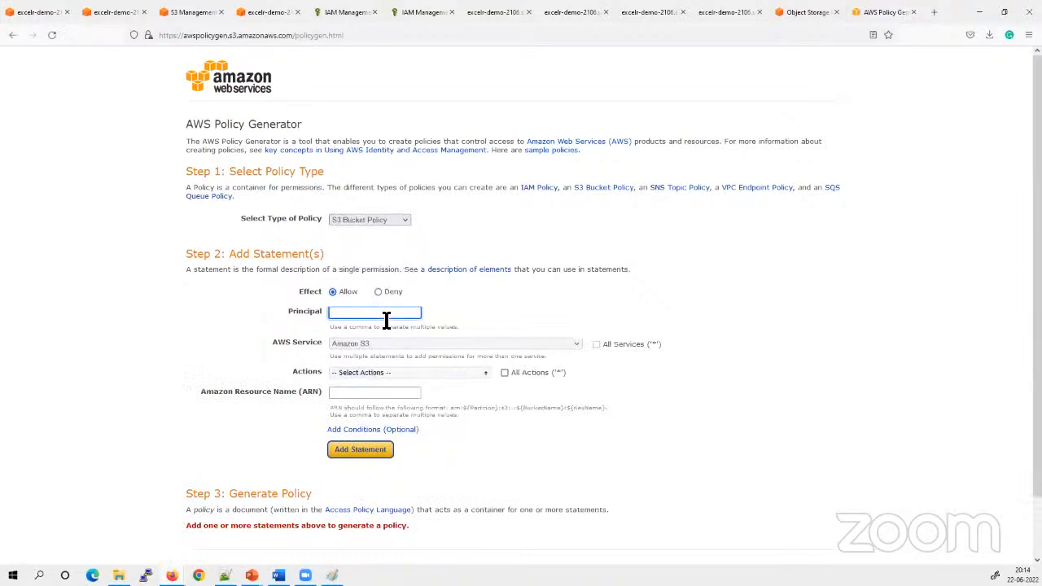
{"action": "type", "text": "*"}
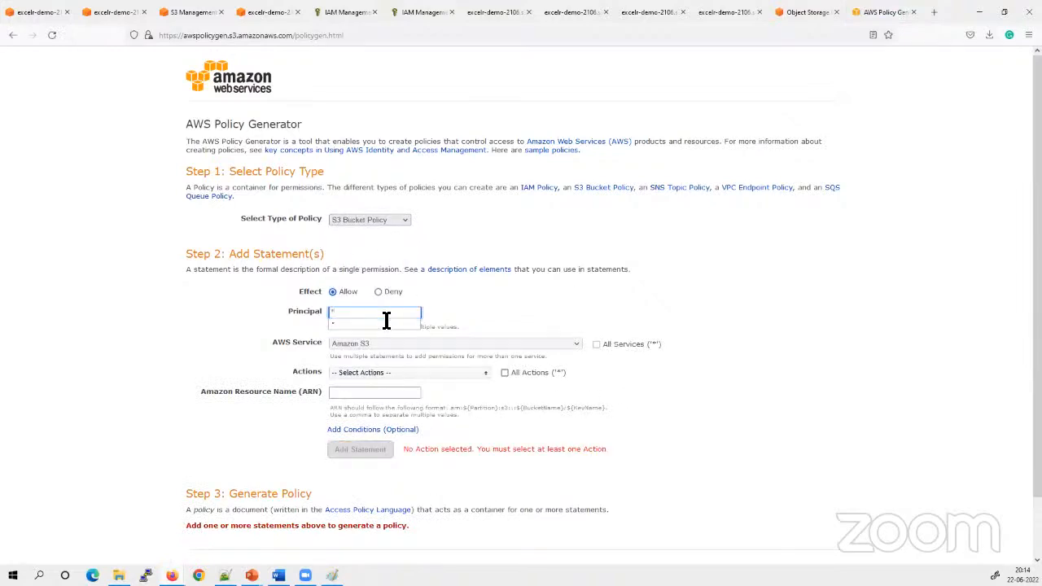
{"action": "left_click", "coordinate": [388, 377]}
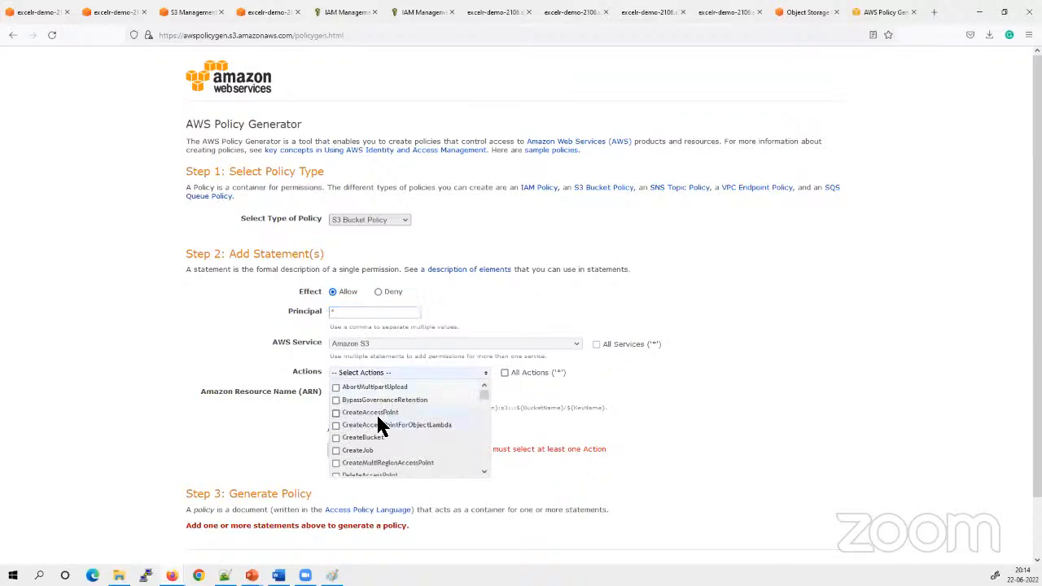
{"action": "scroll", "coordinate": [378, 415], "scroll_direction": "down", "scroll_amount": 3}
{"action": "scroll", "coordinate": [397, 416], "scroll_direction": "down", "scroll_amount": 4}
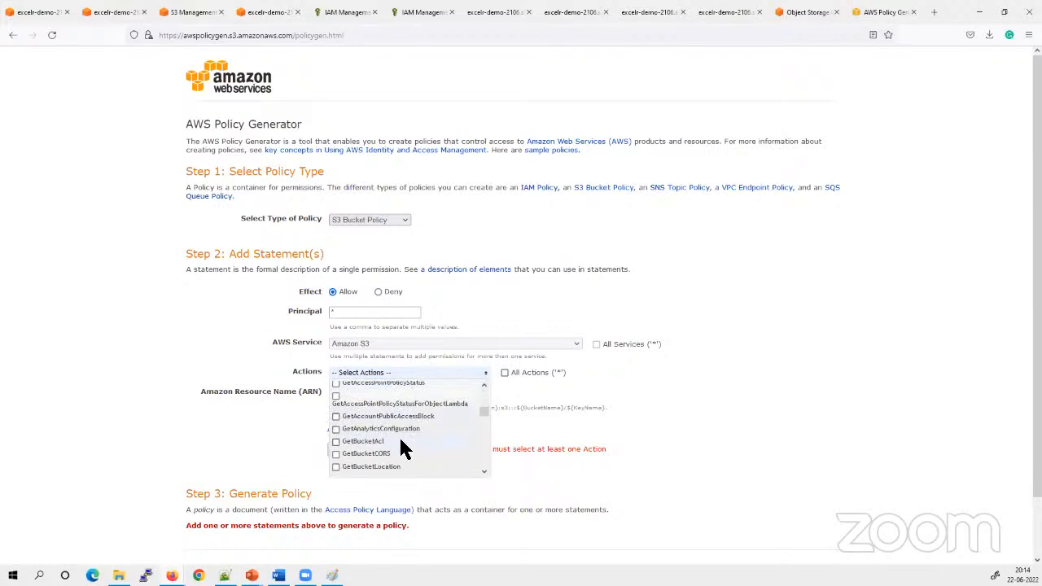
{"action": "scroll", "coordinate": [401, 442], "scroll_direction": "down", "scroll_amount": 2}
{"action": "scroll", "coordinate": [401, 442], "scroll_direction": "down", "scroll_amount": 3}
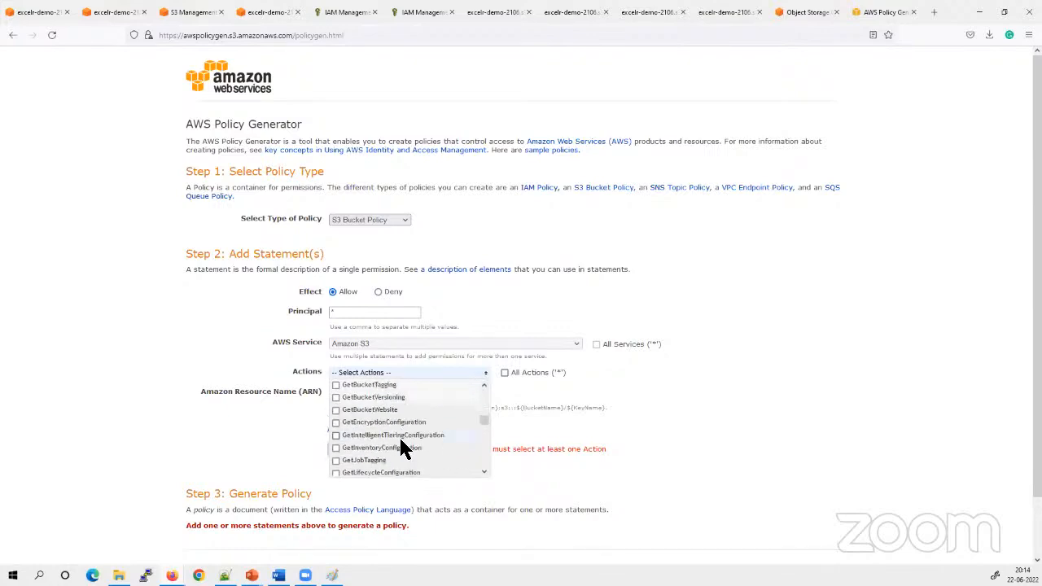
{"action": "scroll", "coordinate": [399, 436], "scroll_direction": "down", "scroll_amount": 6}
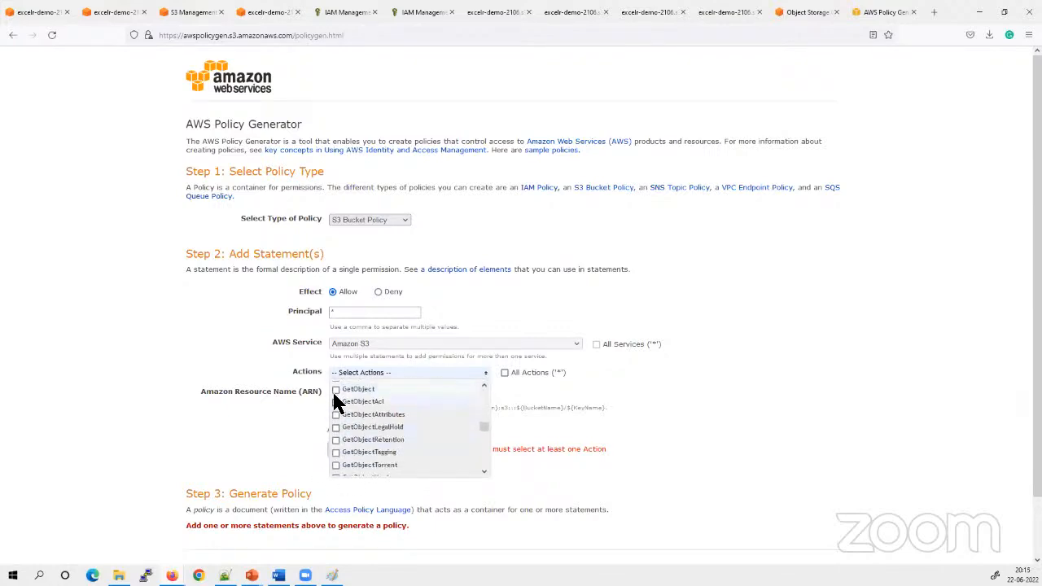
{"action": "left_click", "coordinate": [336, 390]}
{"action": "left_click", "coordinate": [766, 376]}
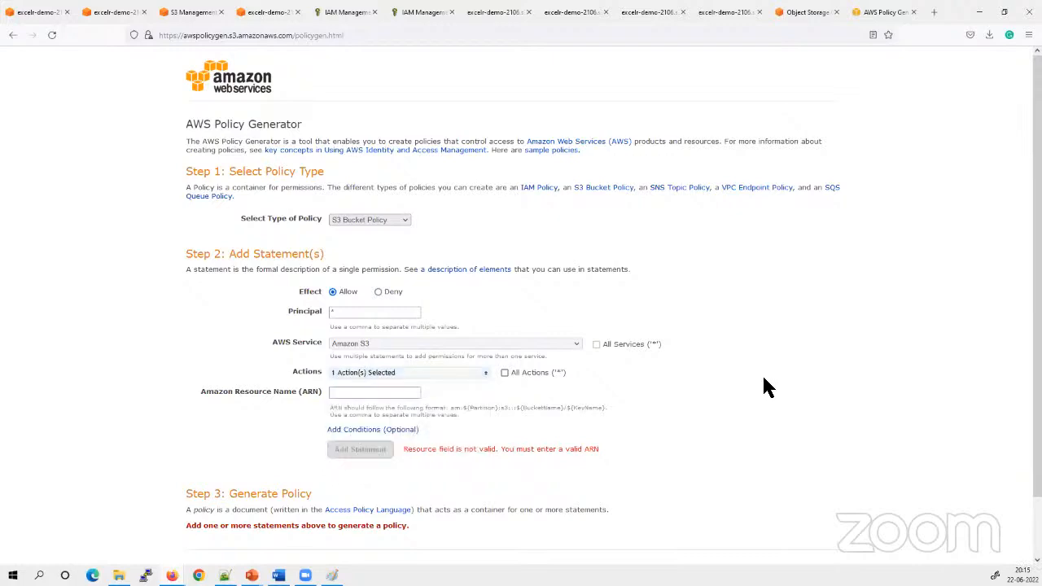
{"action": "left_click", "coordinate": [355, 396]}
{"action": "left_click", "coordinate": [355, 397]}
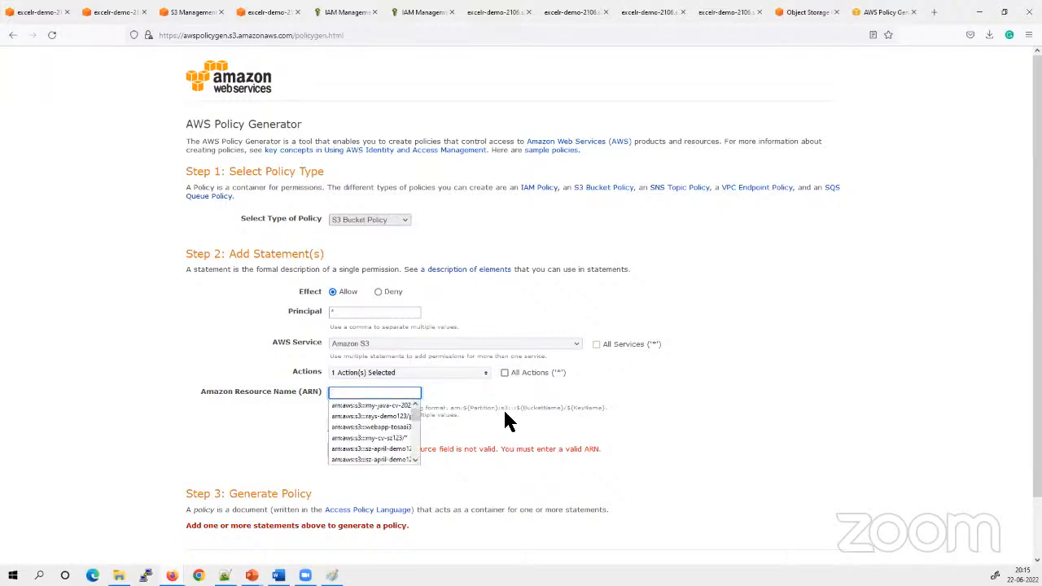
{"action": "left_click", "coordinate": [856, 464]}
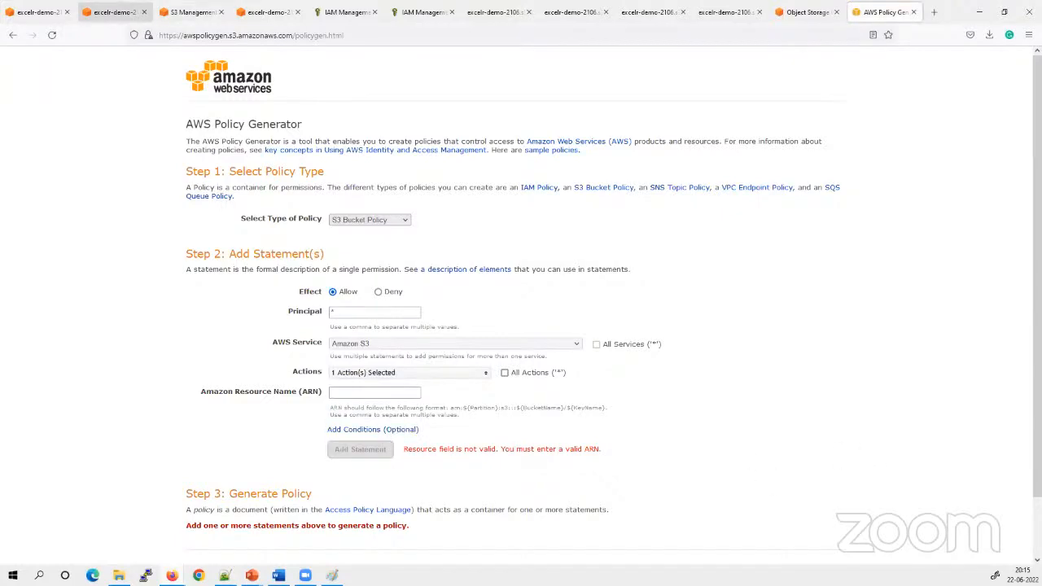
Refresh the S3 bucket list, open excelr-yoga-website and copy the bucket's ARN from its properties
{"action": "left_click", "coordinate": [114, 11]}
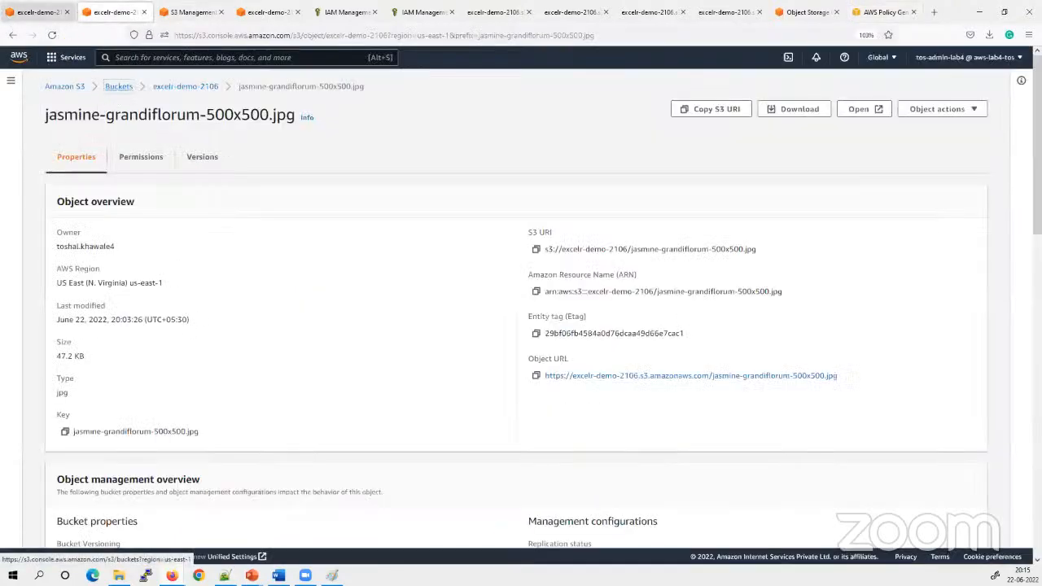
{"action": "left_click", "coordinate": [192, 12]}
{"action": "left_click", "coordinate": [268, 12]}
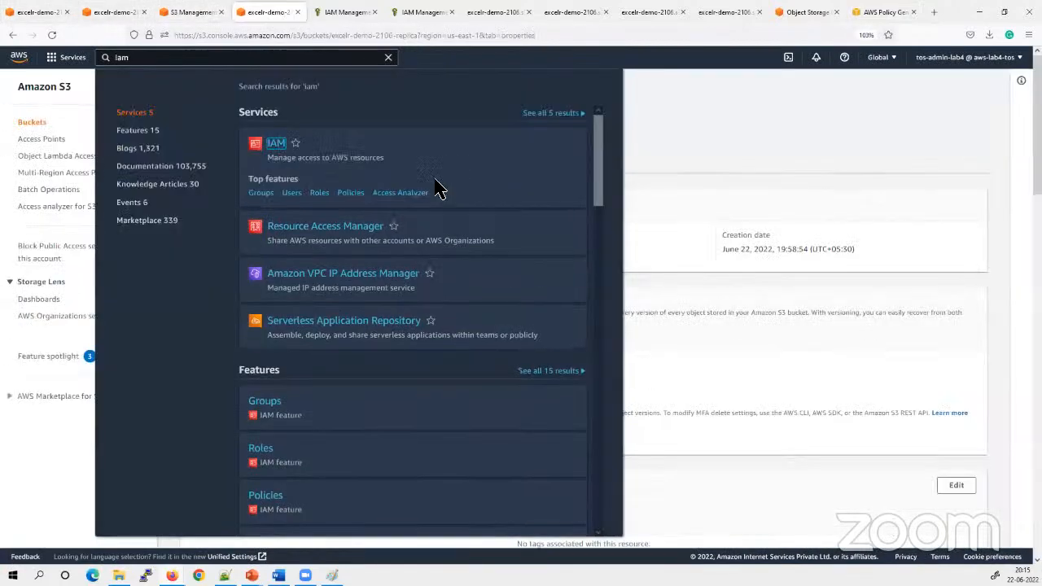
{"action": "left_click", "coordinate": [775, 148]}
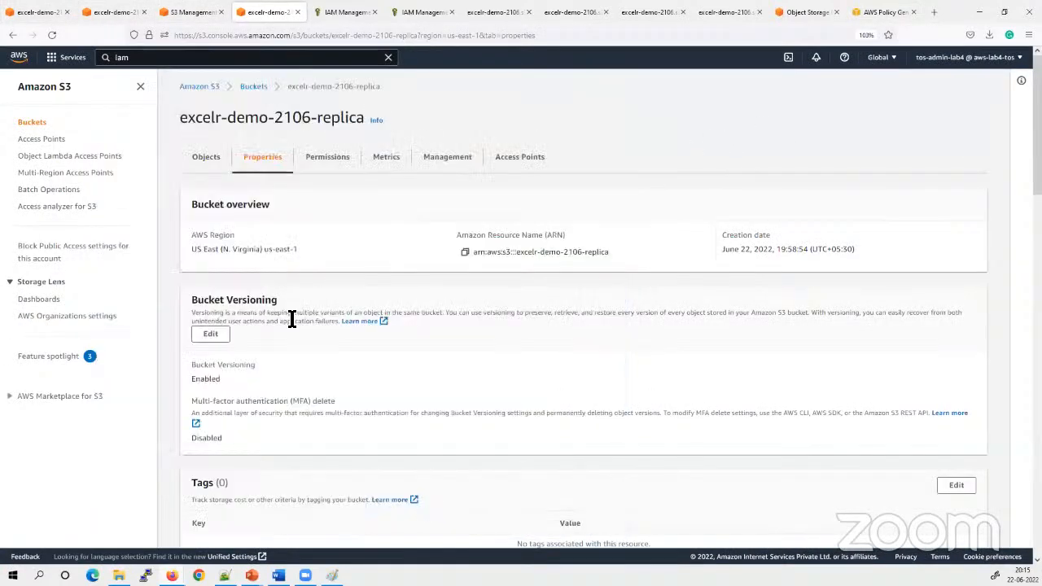
{"action": "left_click", "coordinate": [253, 86]}
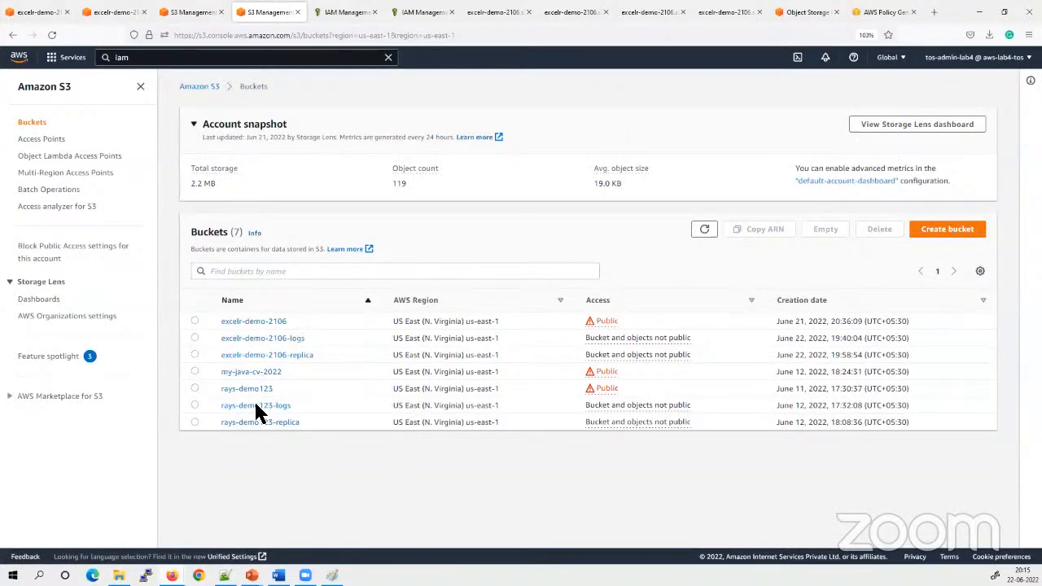
{"action": "left_click", "coordinate": [703, 229]}
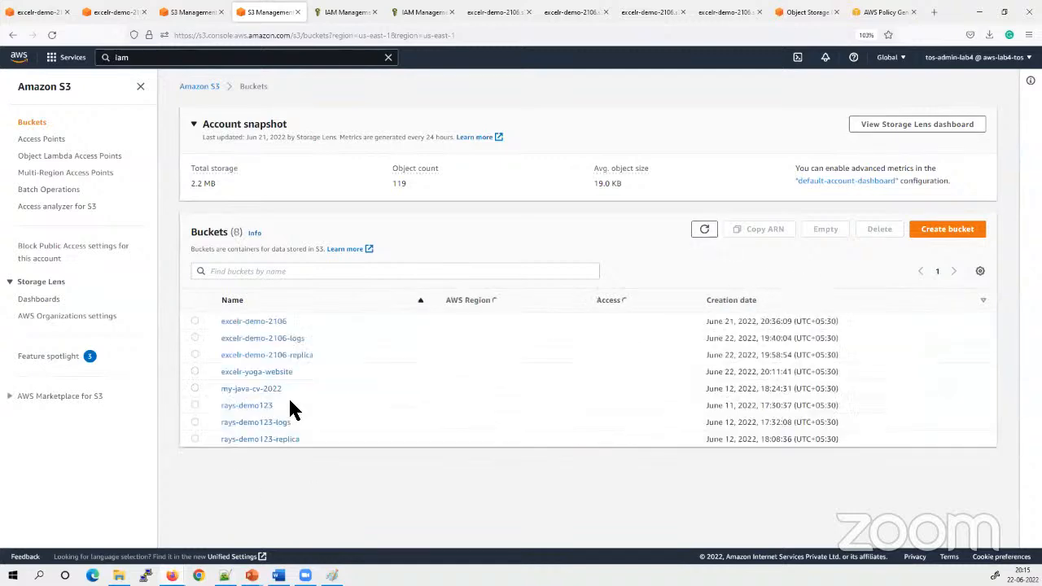
{"action": "left_click", "coordinate": [249, 372]}
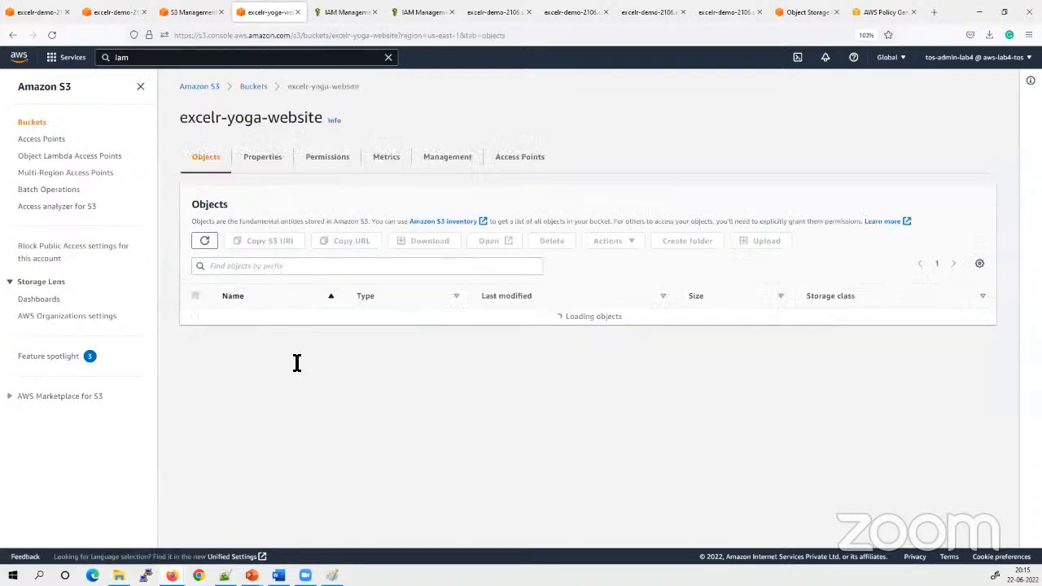
{"action": "left_click", "coordinate": [272, 167]}
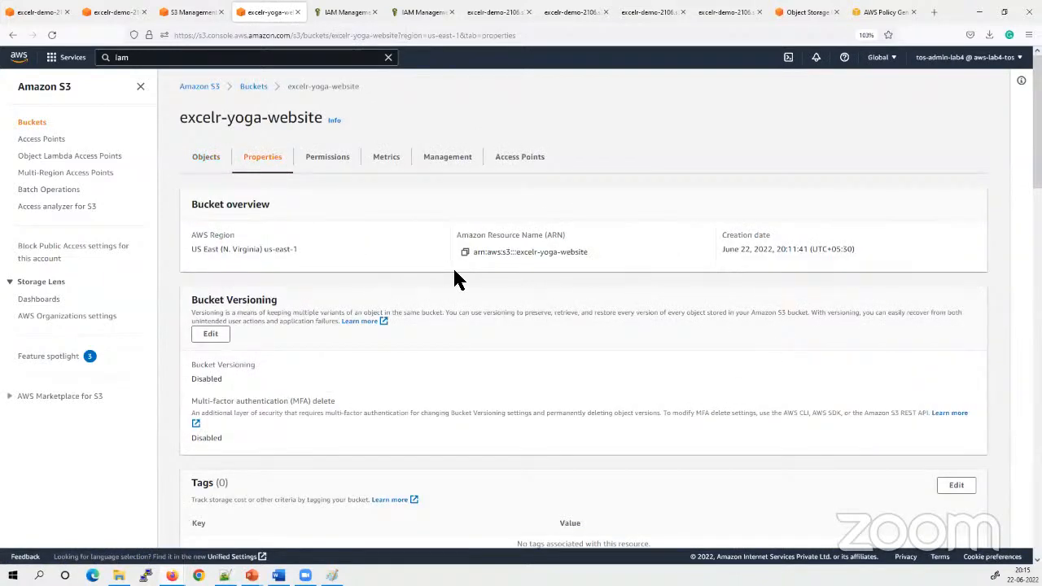
{"action": "left_click", "coordinate": [465, 252]}
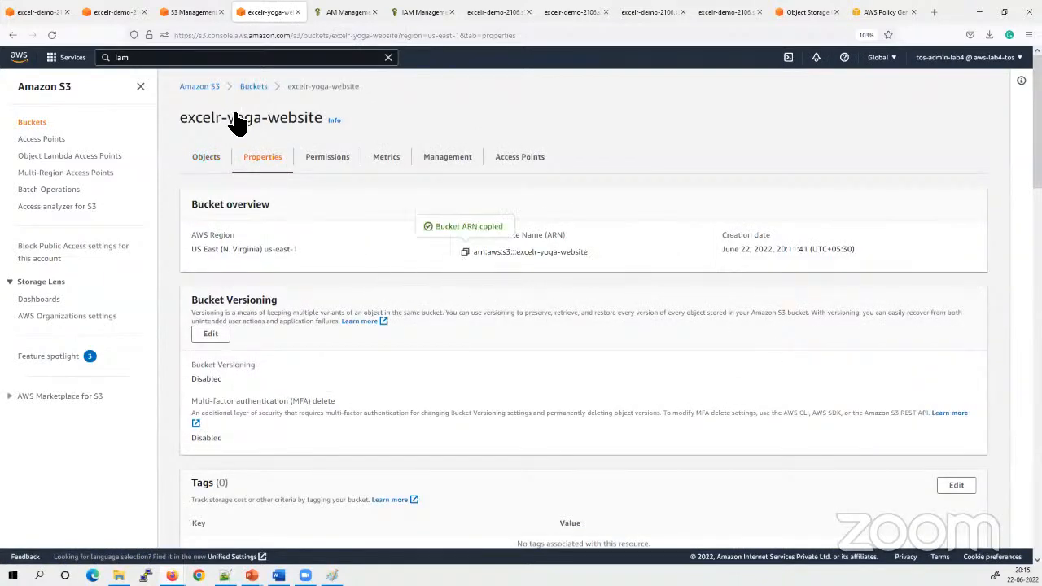
In the AWS Policy Generator, set the statement's Amazon Resource Name to arn:aws:s3:::excelr-yoga-website/*
{"action": "left_click", "coordinate": [883, 12]}
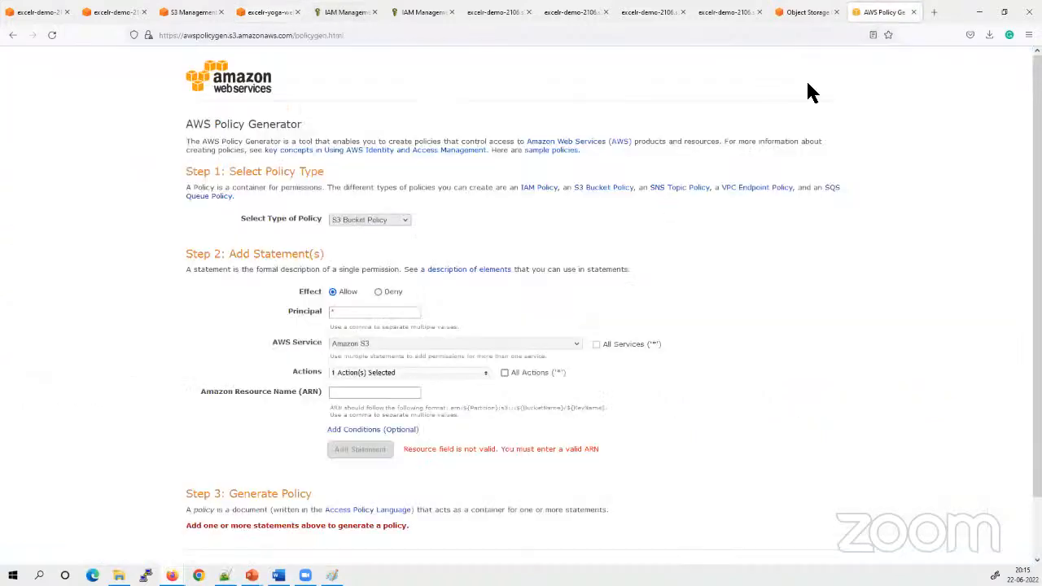
{"action": "left_click", "coordinate": [364, 395]}
{"action": "key", "text": "ctrl+v"}
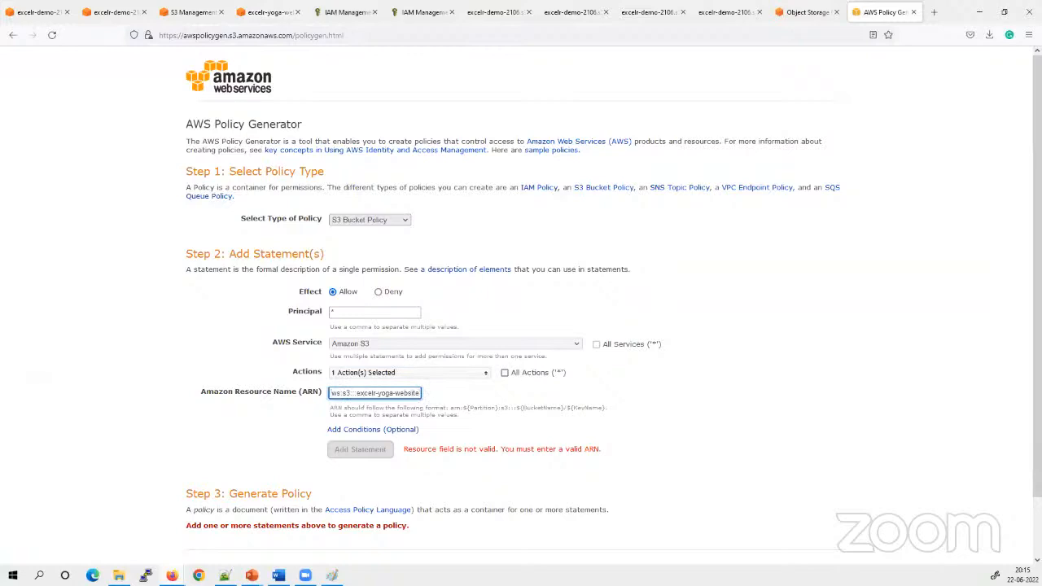
{"action": "type", "text": "/*"}
{"action": "left_click_drag", "start_coordinate": [335, 393], "coordinate": [586, 396]}
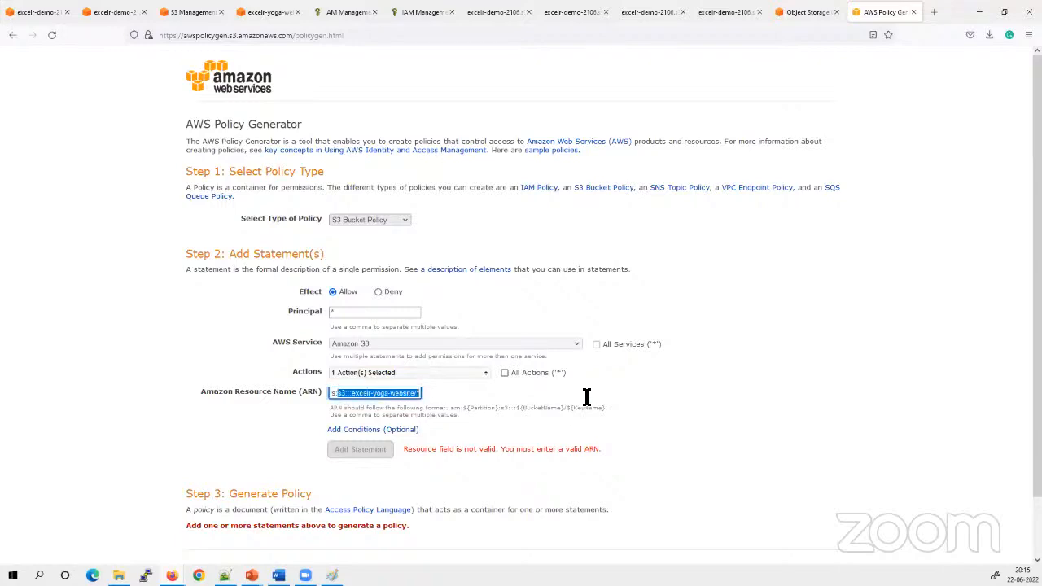
{"action": "left_click", "coordinate": [844, 433]}
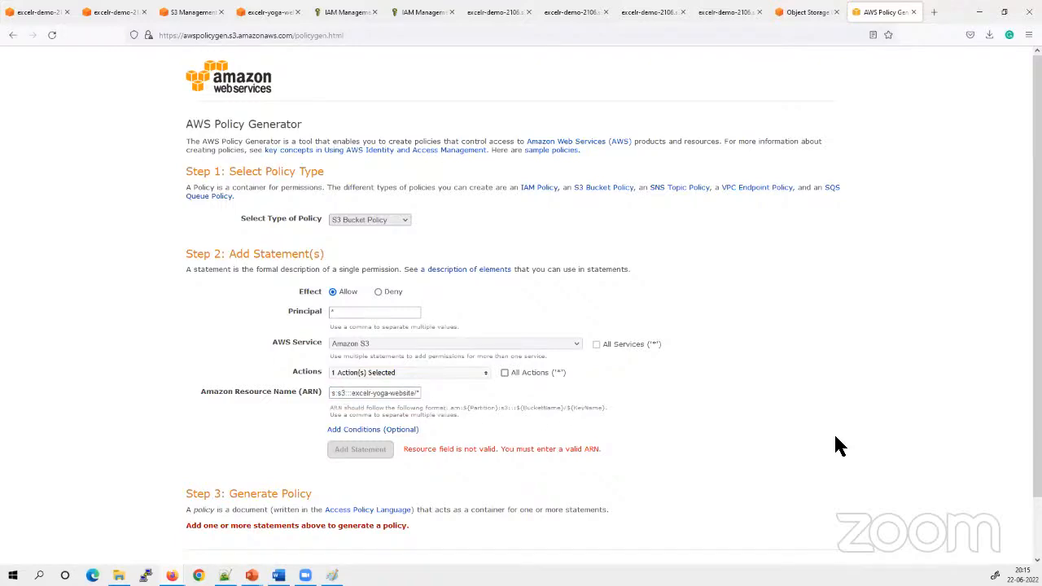
Open the S3 bucket policy documentation and go to the example for granting read-only permission to an anonymous user
{"action": "left_click", "coordinate": [602, 187]}
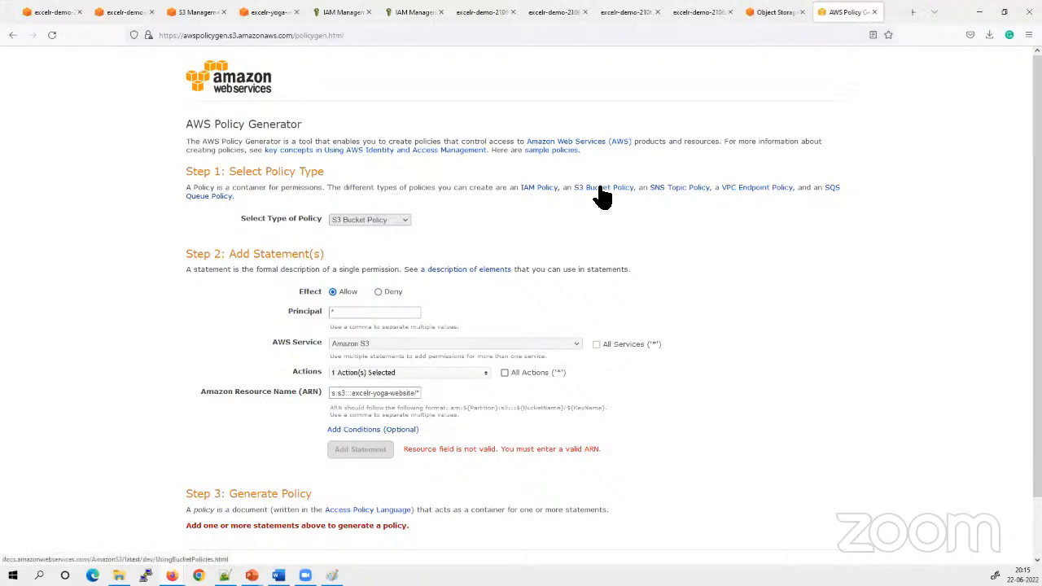
{"action": "left_click", "coordinate": [883, 14]}
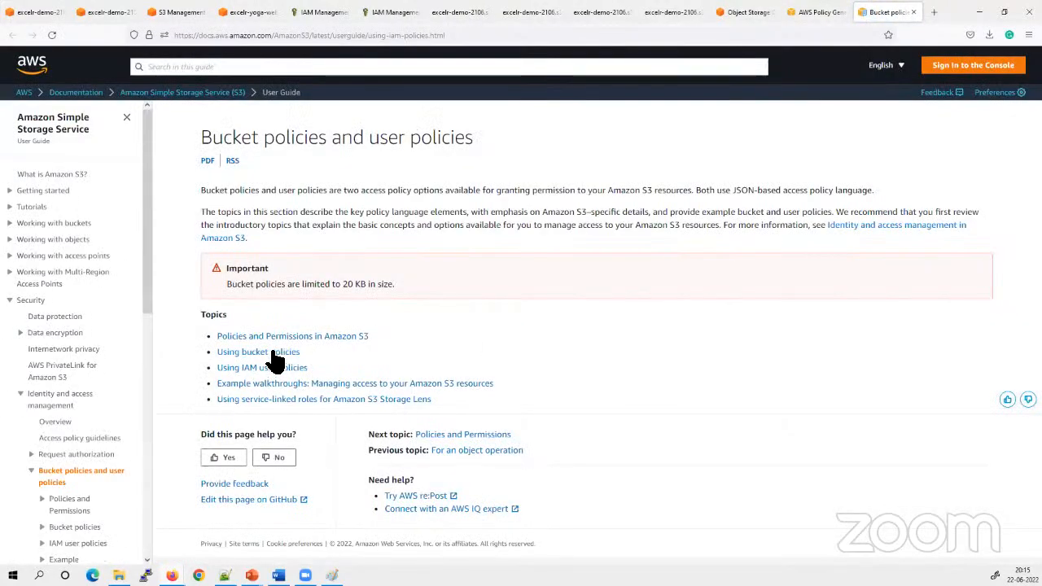
{"action": "left_click", "coordinate": [272, 352]}
{"action": "scroll", "coordinate": [443, 369], "scroll_direction": "down", "scroll_amount": 3}
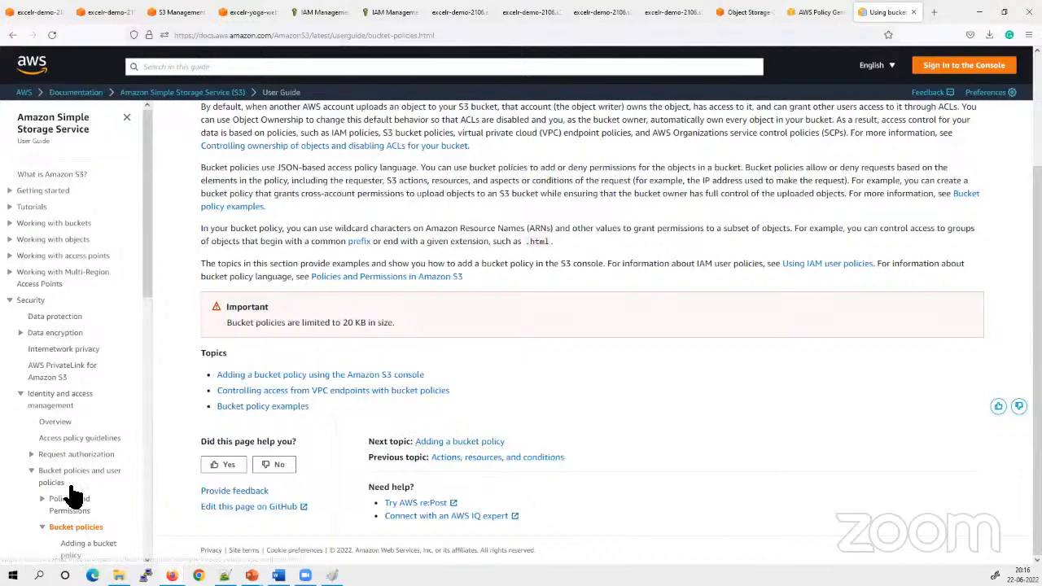
{"action": "scroll", "coordinate": [102, 423], "scroll_direction": "down", "scroll_amount": 5}
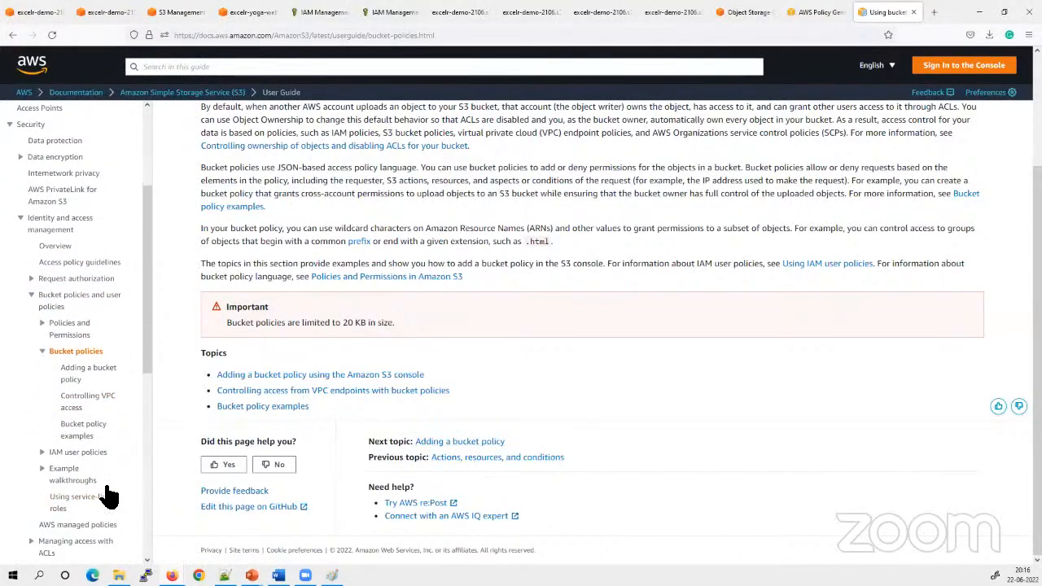
{"action": "left_click", "coordinate": [96, 432]}
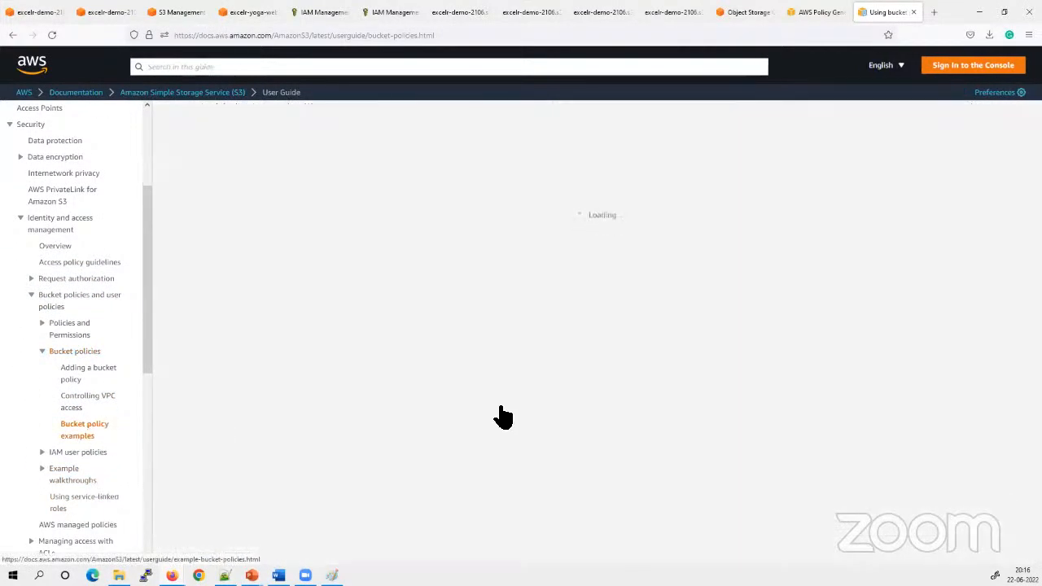
{"action": "scroll", "coordinate": [477, 410], "scroll_direction": "down", "scroll_amount": 3}
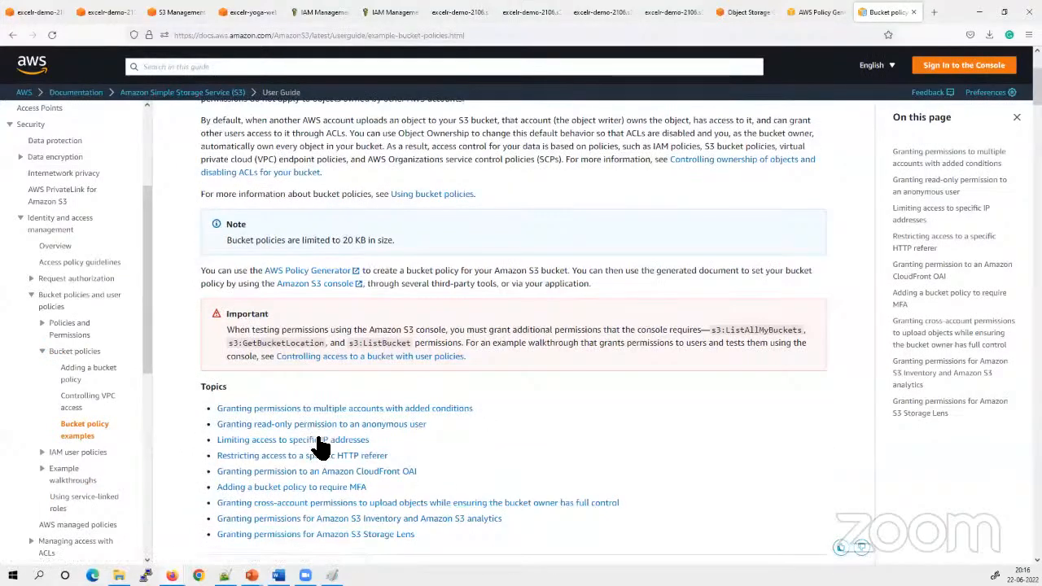
{"action": "left_click", "coordinate": [262, 425]}
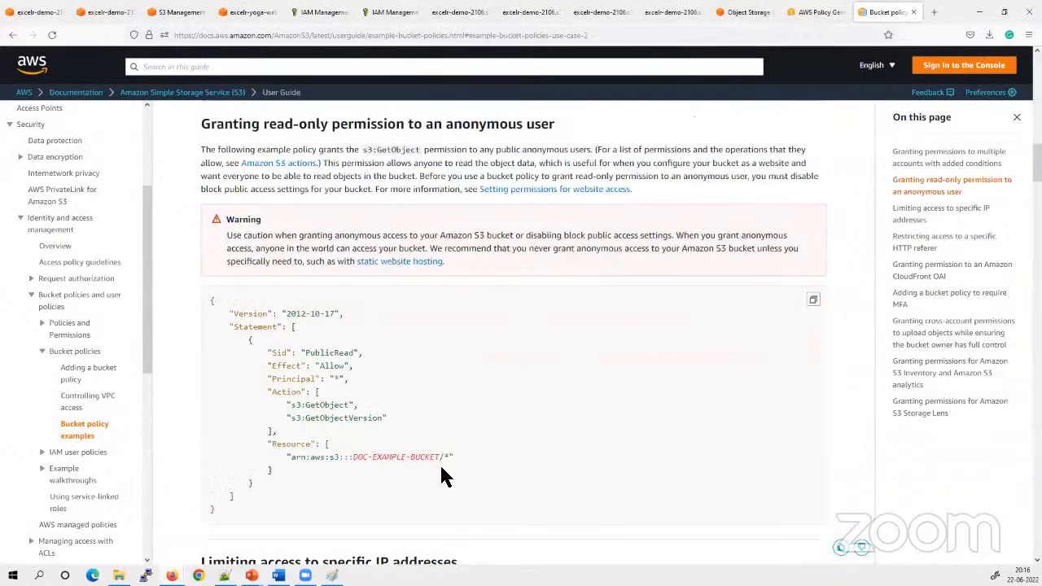
Copy the example public-read policy from the documentation into a new Notepad document
{"action": "left_click", "coordinate": [813, 300]}
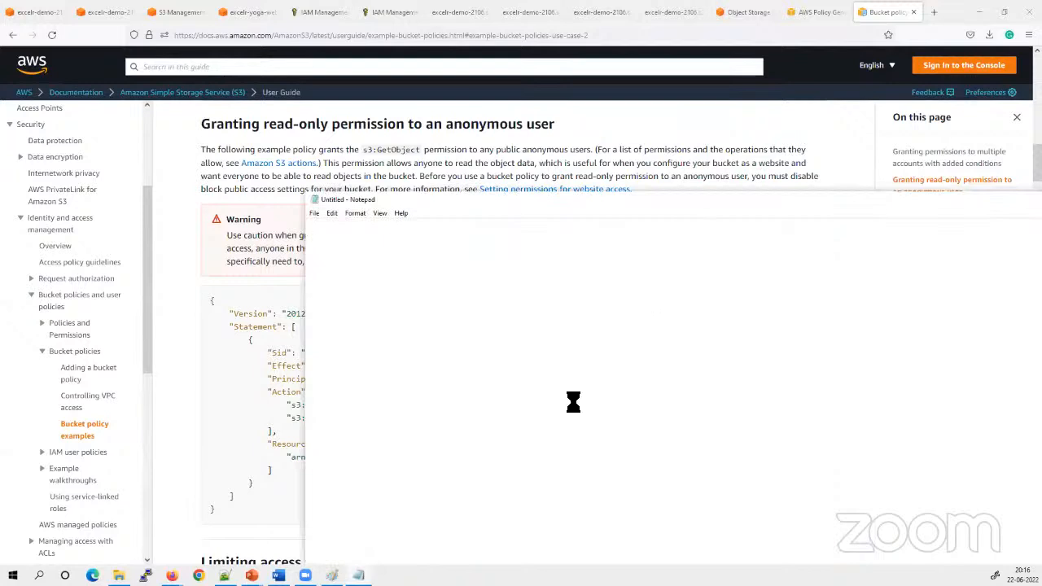
{"action": "key", "text": "ctrl+v"}
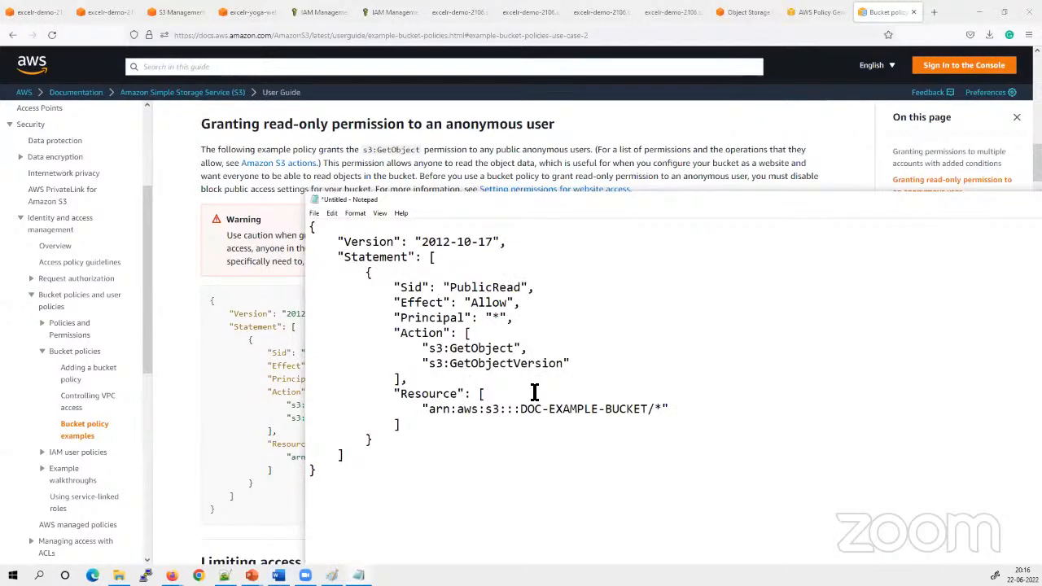
{"action": "left_click", "coordinate": [555, 365]}
Replace the example ARN in the Notepad policy's Resource with arn:aws:s3:::excelr-yoga-website/*, taking the bucket ARN from the S3 console
{"action": "left_click_drag", "start_coordinate": [428, 409], "coordinate": [666, 409]}
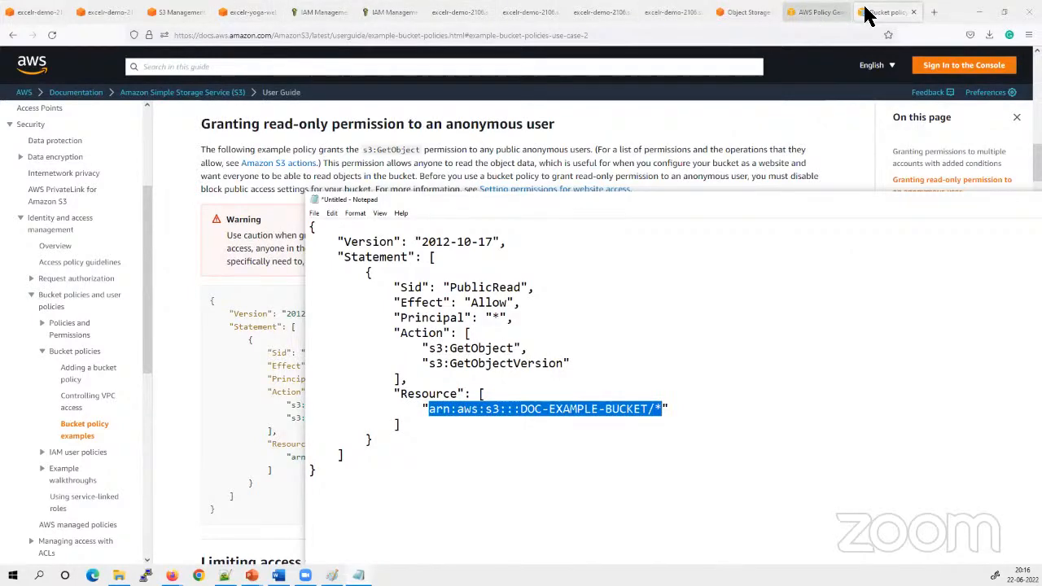
{"action": "left_click", "coordinate": [850, 41]}
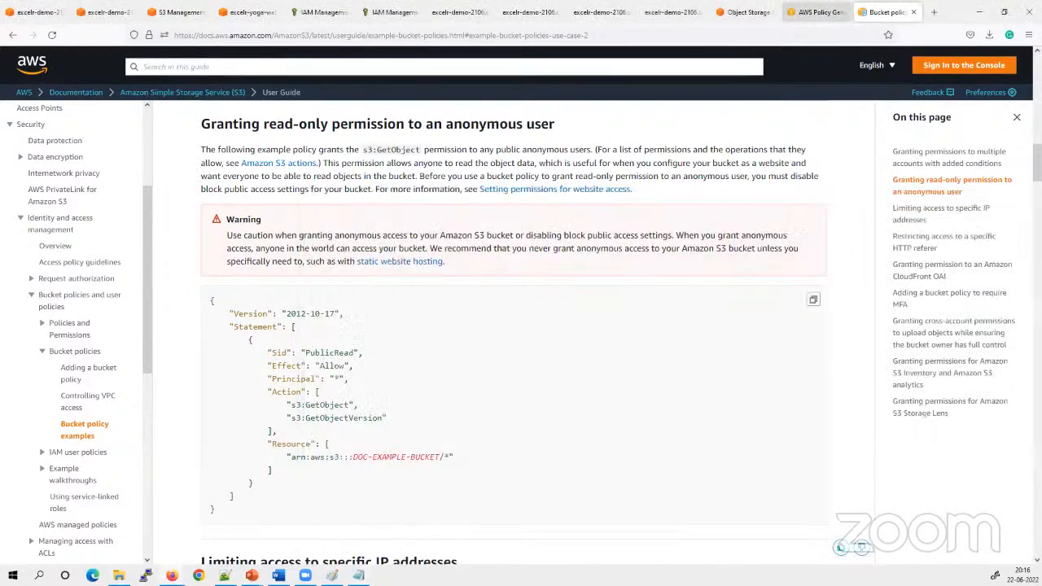
{"action": "left_click", "coordinate": [814, 12]}
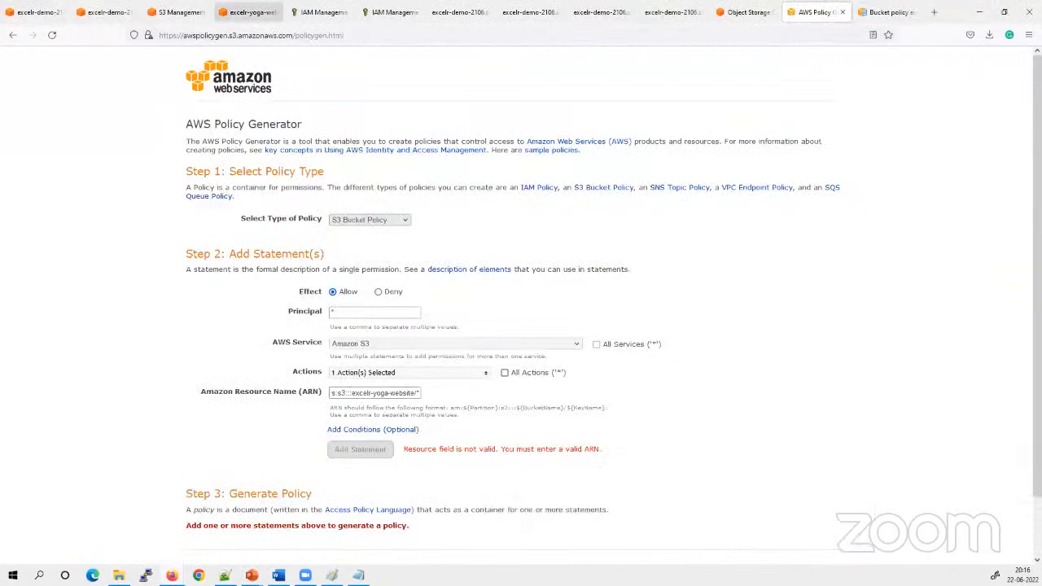
{"action": "left_click", "coordinate": [244, 12]}
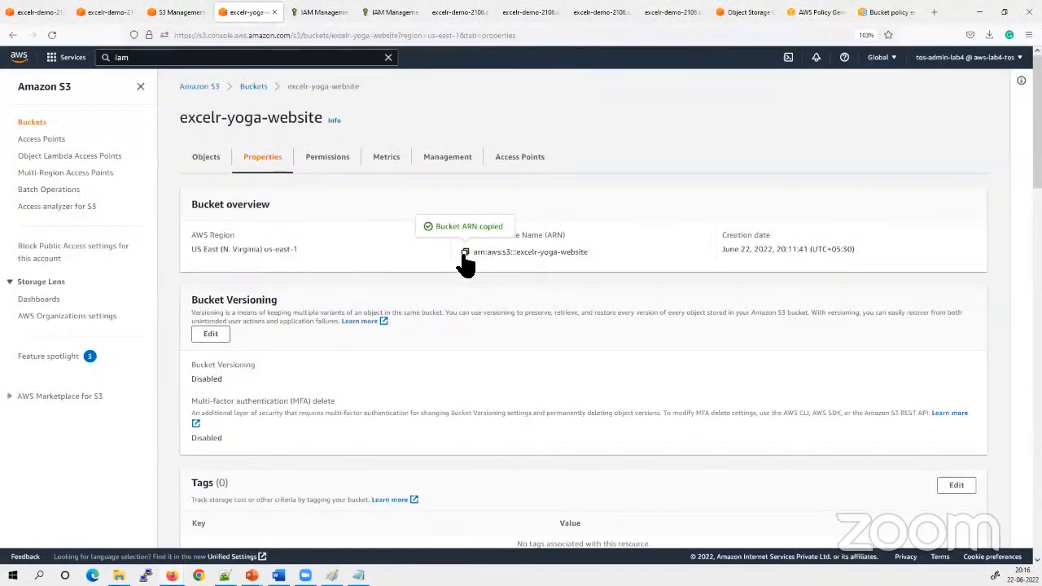
{"action": "left_click", "coordinate": [359, 575]}
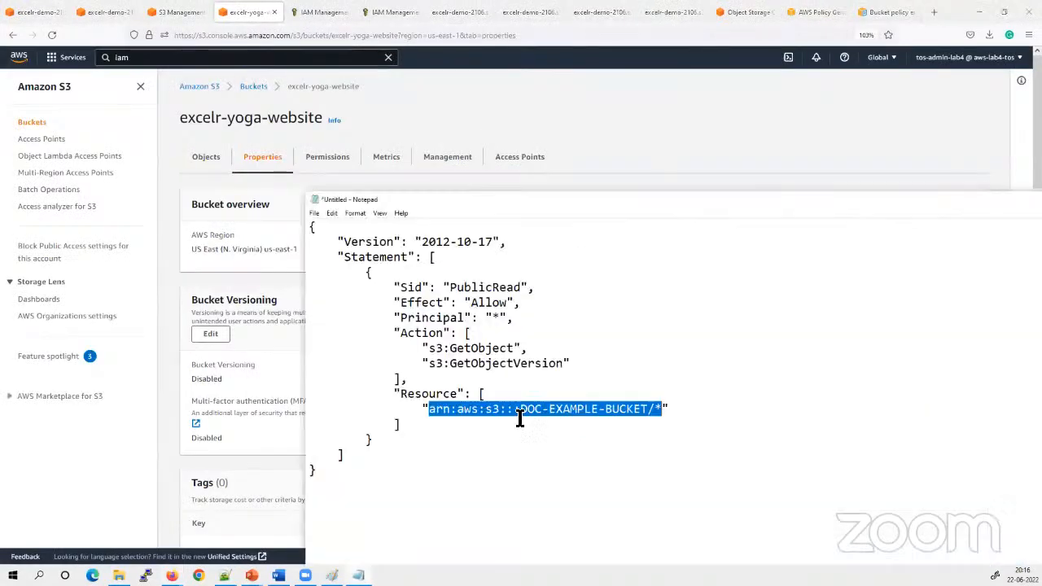
{"action": "left_click", "coordinate": [716, 414]}
{"action": "left_click_drag", "start_coordinate": [656, 411], "coordinate": [428, 411]}
{"action": "key", "text": "ctrl+v"}
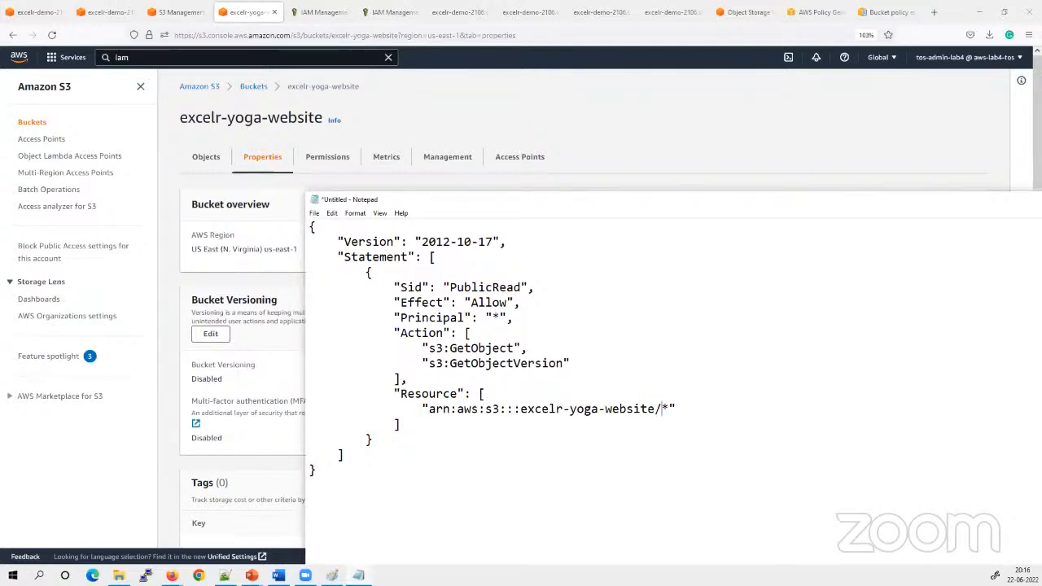
Copy the whole policy from Notepad and open the bucket policy of excelr-yoga-website for editing in the S3 console
{"action": "left_click_drag", "start_coordinate": [353, 505], "coordinate": [292, 228]}
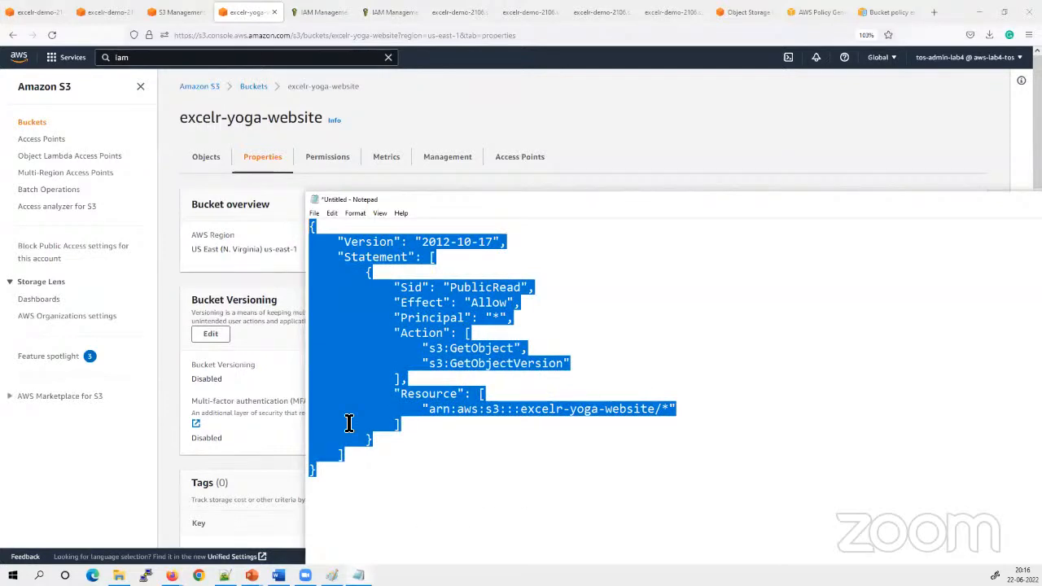
{"action": "left_click", "coordinate": [184, 11]}
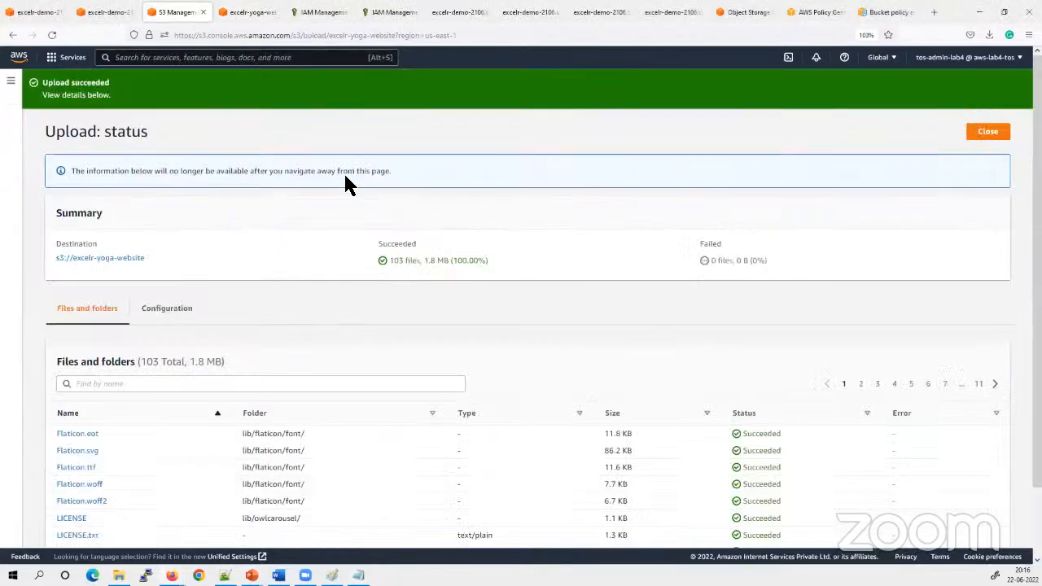
{"action": "left_click", "coordinate": [988, 134]}
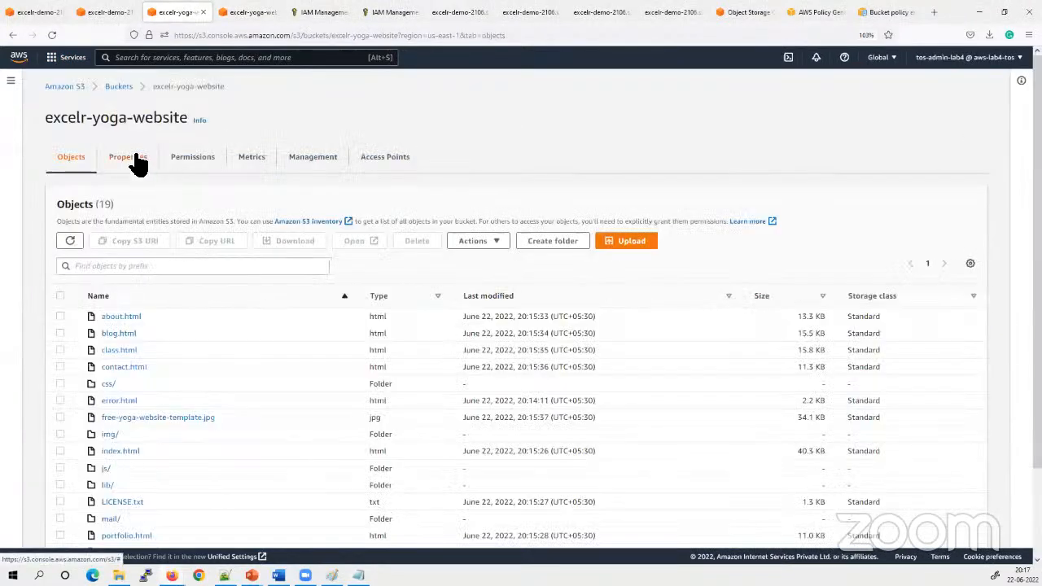
{"action": "left_click", "coordinate": [190, 162]}
{"action": "scroll", "coordinate": [244, 366], "scroll_direction": "down", "scroll_amount": 5}
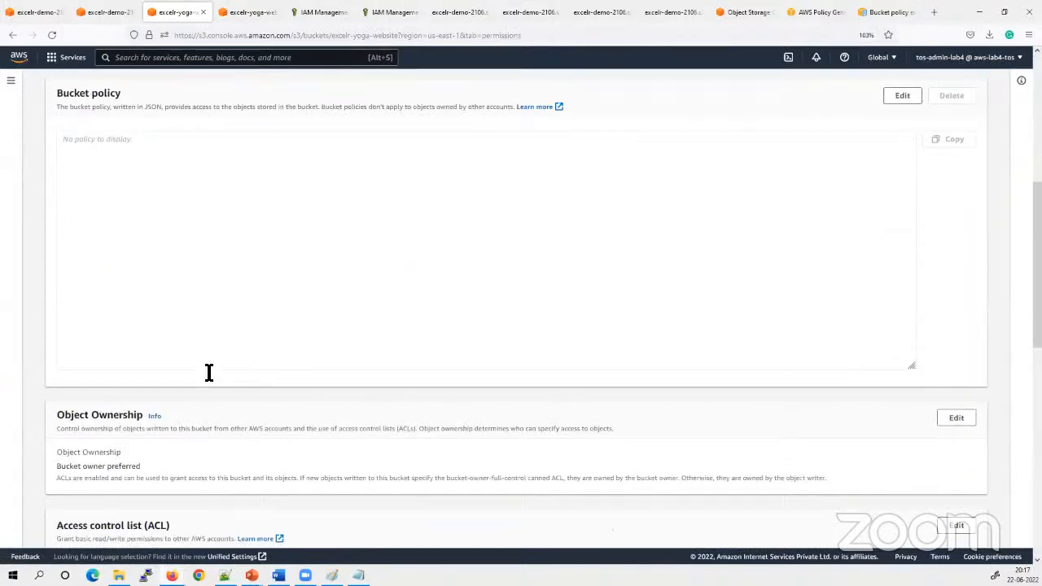
{"action": "scroll", "coordinate": [944, 384], "scroll_direction": "up", "scroll_amount": 2}
{"action": "left_click", "coordinate": [902, 220]}
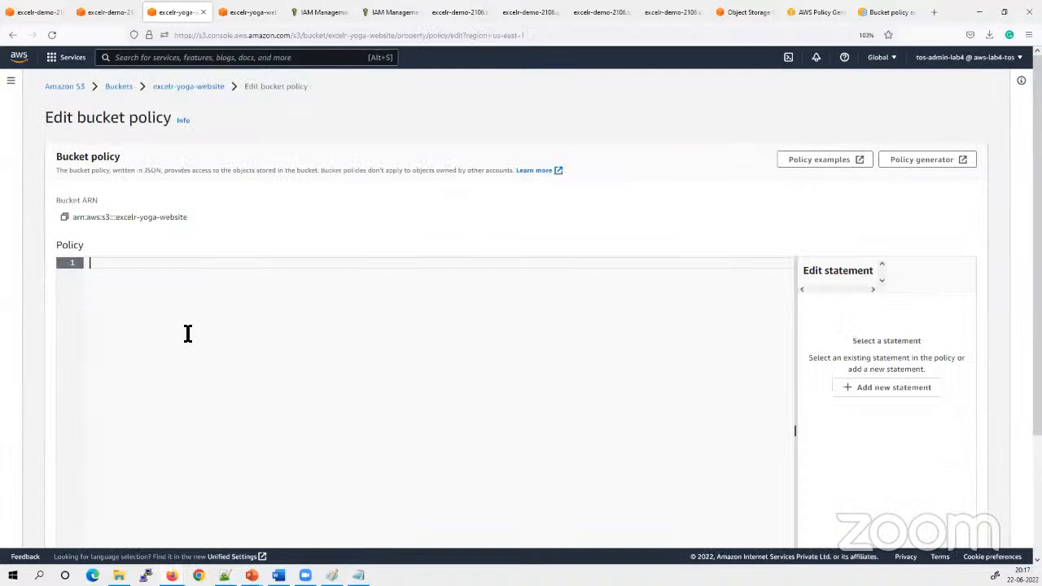
Paste the copied public-read policy into the bucket policy editor and try to save the changes
{"action": "key", "text": "ctrl+v"}
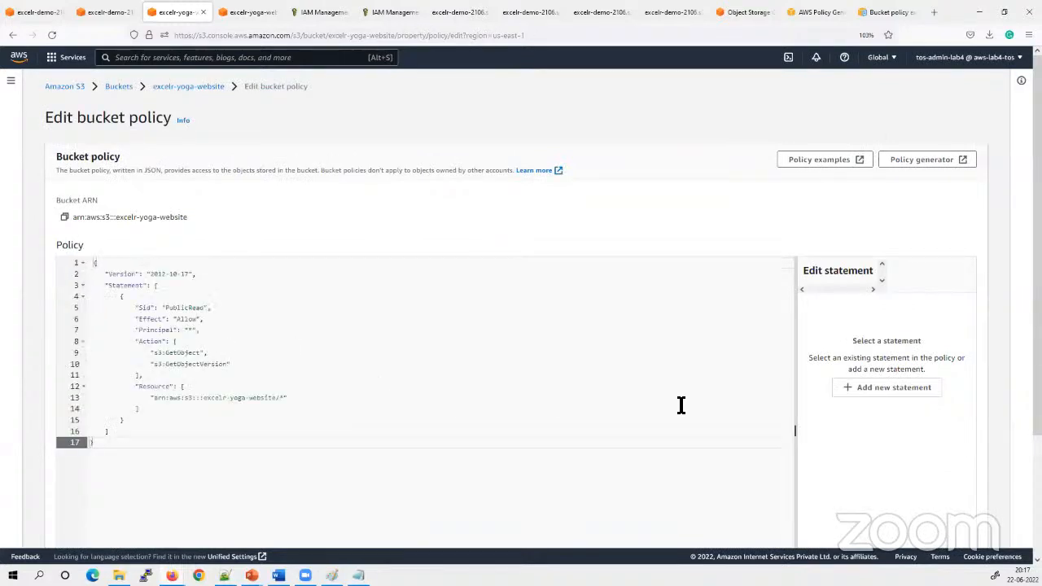
{"action": "scroll", "coordinate": [895, 460], "scroll_direction": "down", "scroll_amount": 3}
{"action": "left_click", "coordinate": [964, 528]}
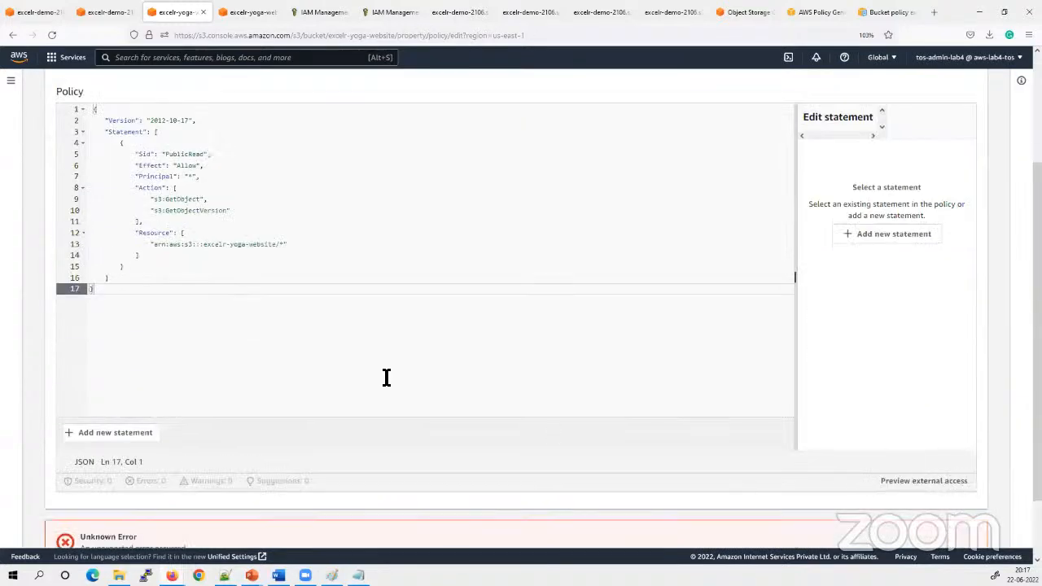
Expand the API response of the policy save error and read its details
{"action": "scroll", "coordinate": [418, 361], "scroll_direction": "down", "scroll_amount": 2}
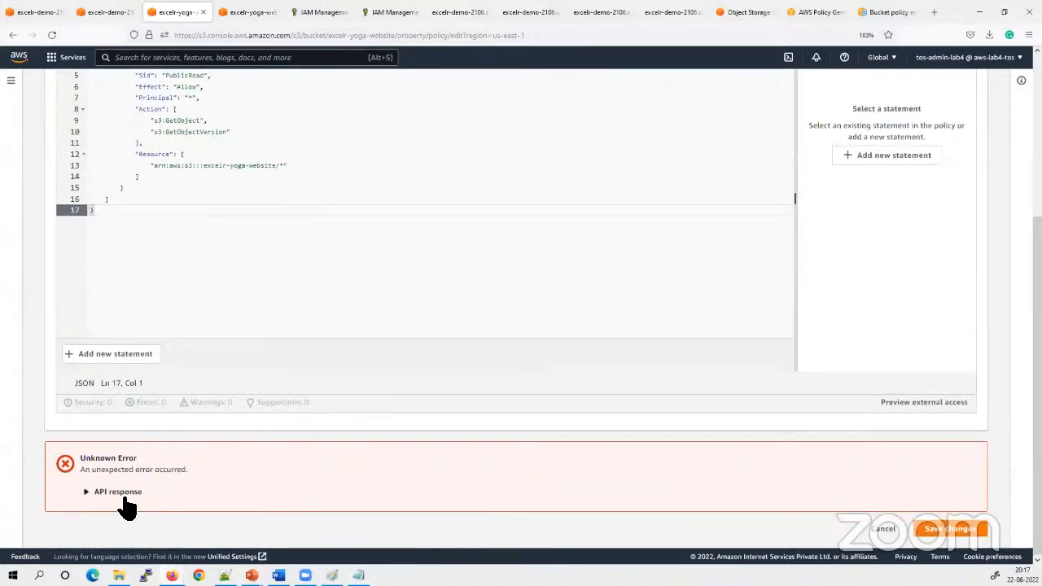
{"action": "left_click", "coordinate": [122, 493]}
{"action": "left_click_drag", "start_coordinate": [281, 512], "coordinate": [191, 512]}
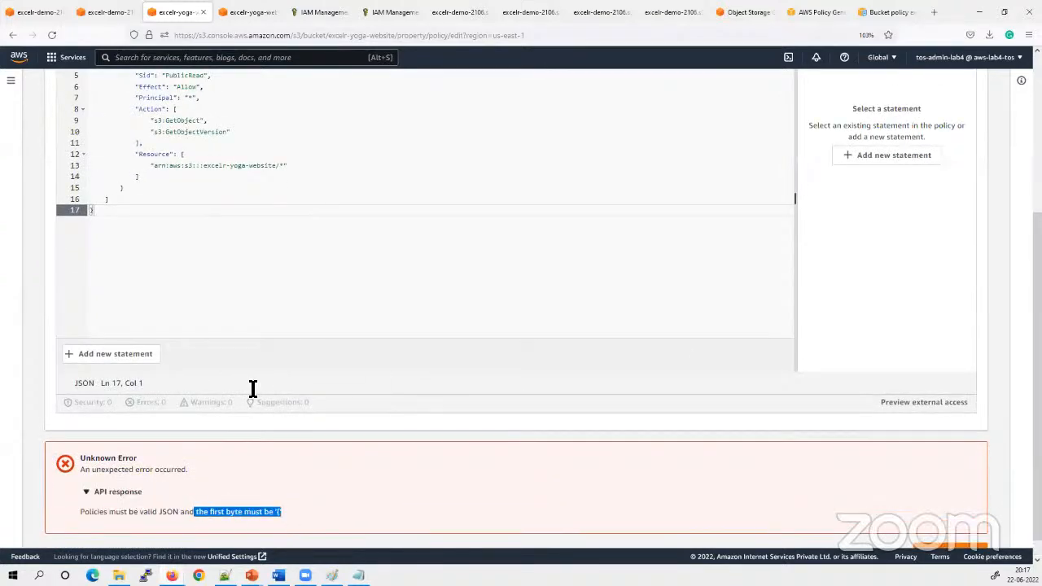
{"action": "left_click", "coordinate": [190, 275]}
{"action": "scroll", "coordinate": [207, 309], "scroll_direction": "up", "scroll_amount": 5}
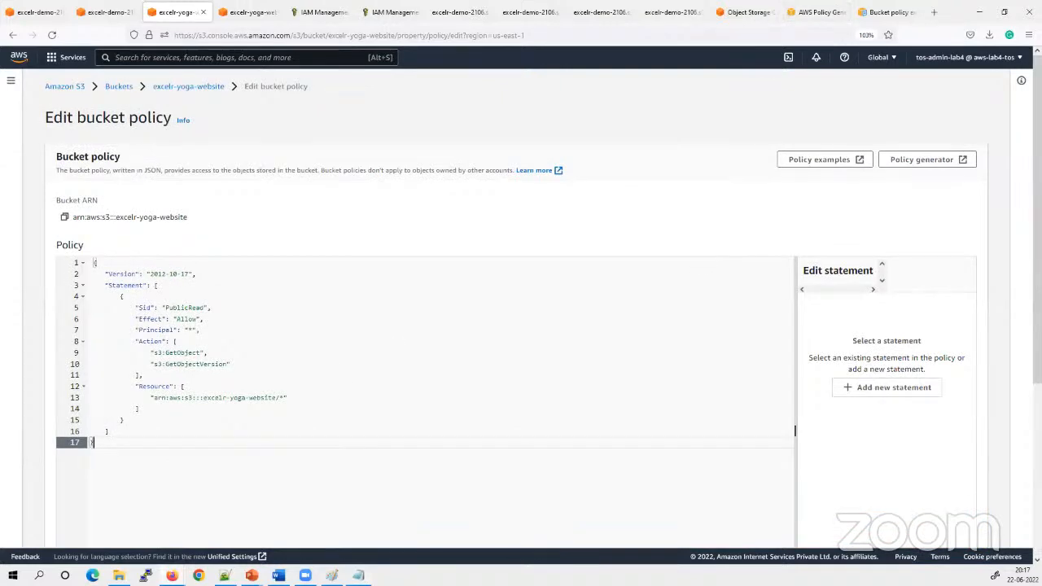
Compare the bucket policy with the Notepad copy and check its opening and closing braces against the API response
{"action": "key", "text": "alt+Tab"}
{"action": "left_click", "coordinate": [405, 494]}
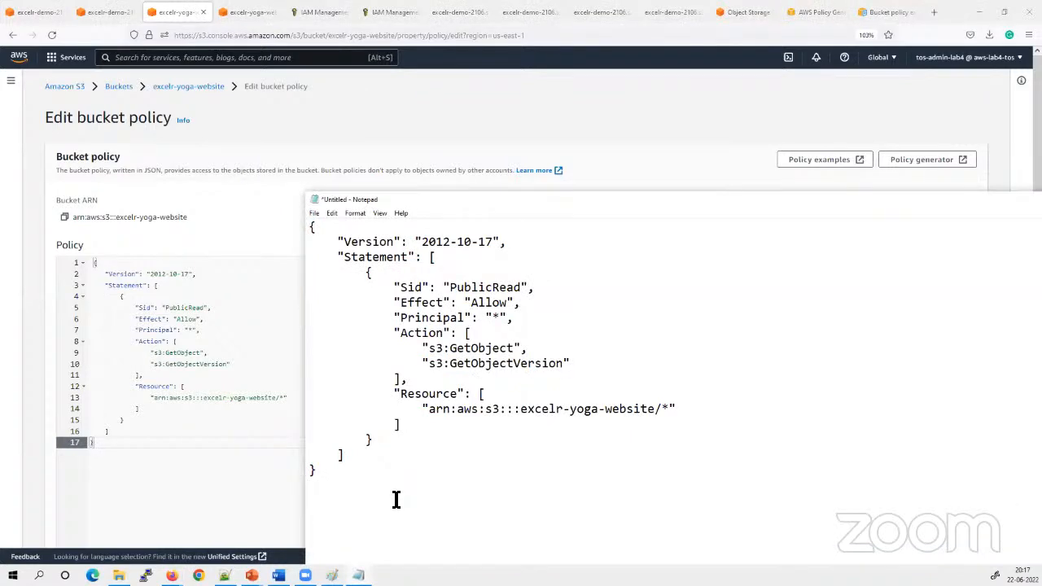
{"action": "left_click", "coordinate": [161, 479]}
{"action": "scroll", "coordinate": [618, 452], "scroll_direction": "down", "scroll_amount": 3}
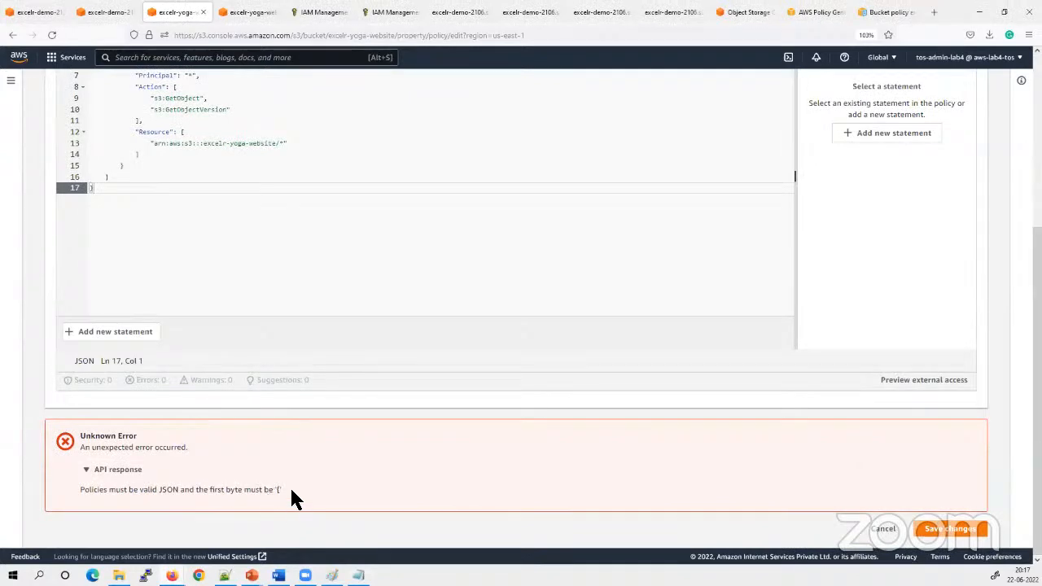
{"action": "scroll", "coordinate": [281, 488], "scroll_direction": "up", "scroll_amount": 5}
{"action": "left_click", "coordinate": [94, 266]}
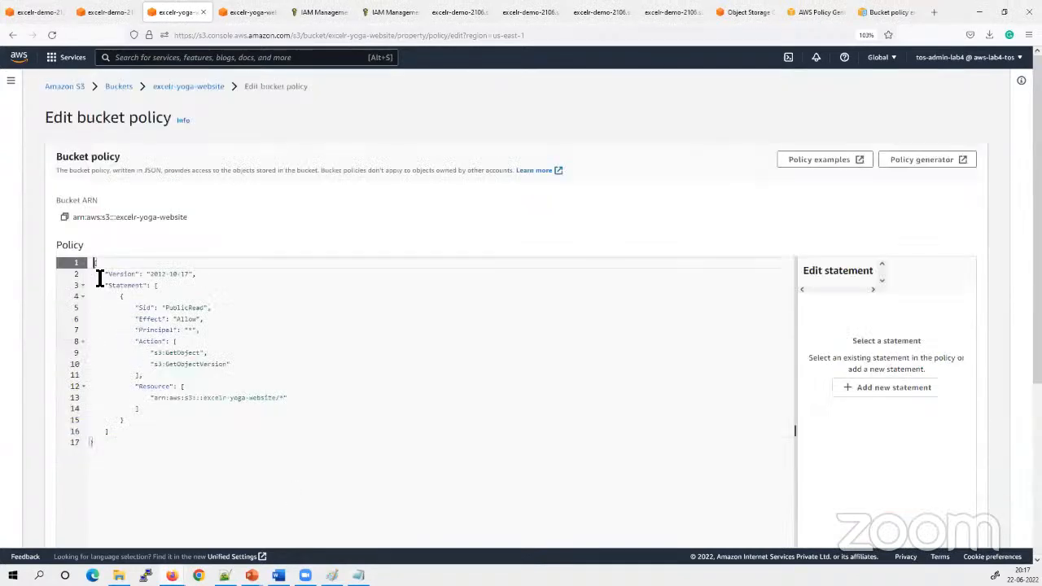
{"action": "left_click", "coordinate": [105, 462]}
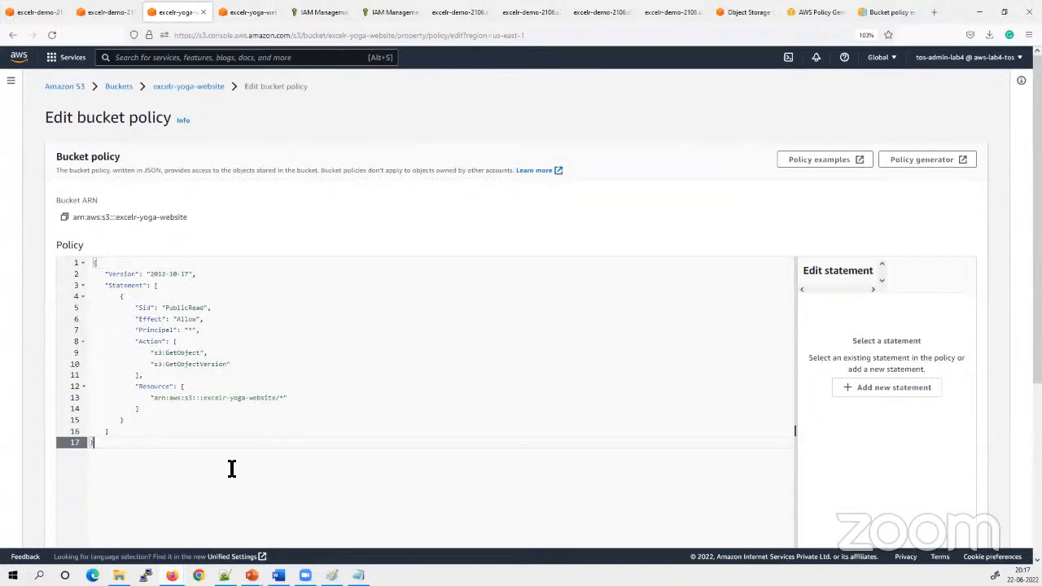
Remove the s3:GetObjectVersion entry, the Action list's closing bracket and the comma after s3:GetObject from the bucket policy
{"action": "left_click", "coordinate": [154, 373]}
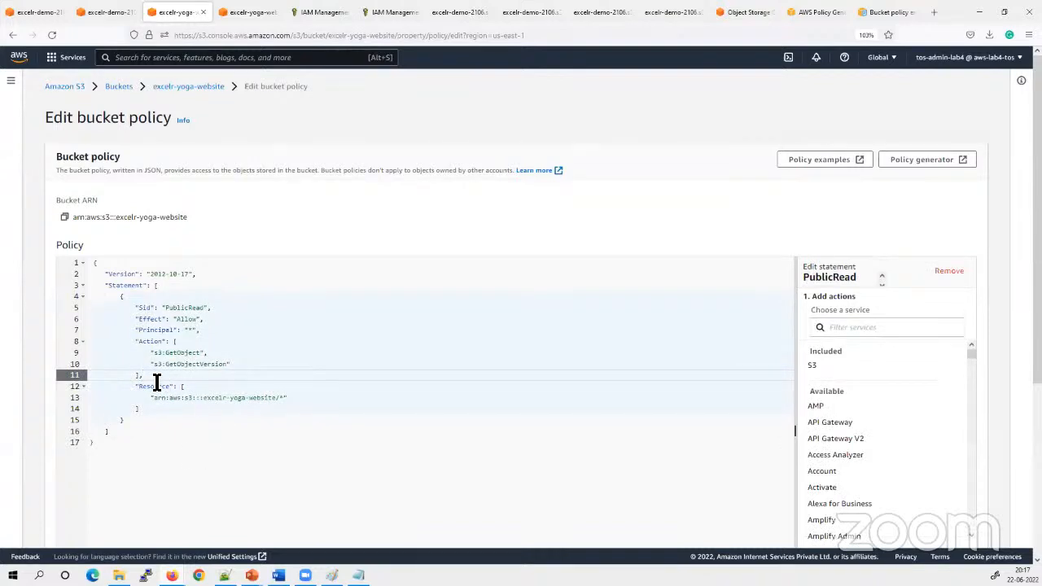
{"action": "left_click", "coordinate": [127, 367], "text": "shift"}
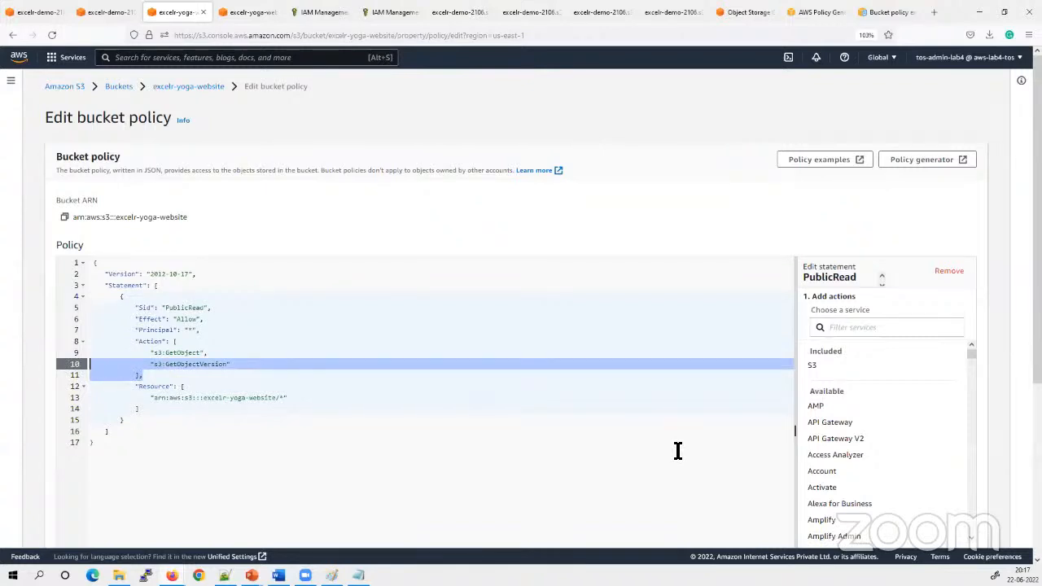
{"action": "key", "text": "shift+Left"}
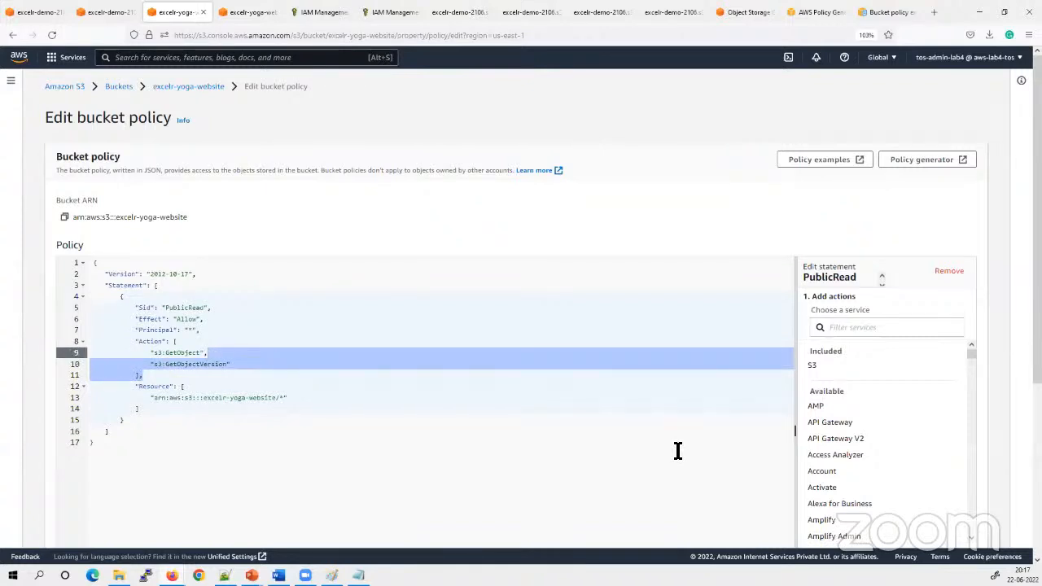
{"action": "key", "text": "BackSpace"}
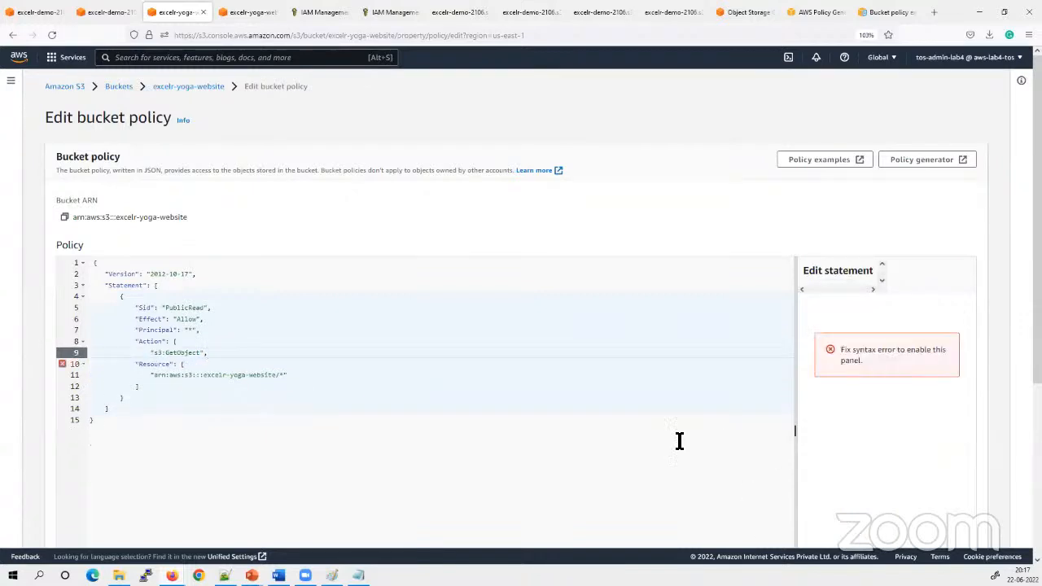
{"action": "left_click", "coordinate": [102, 363]}
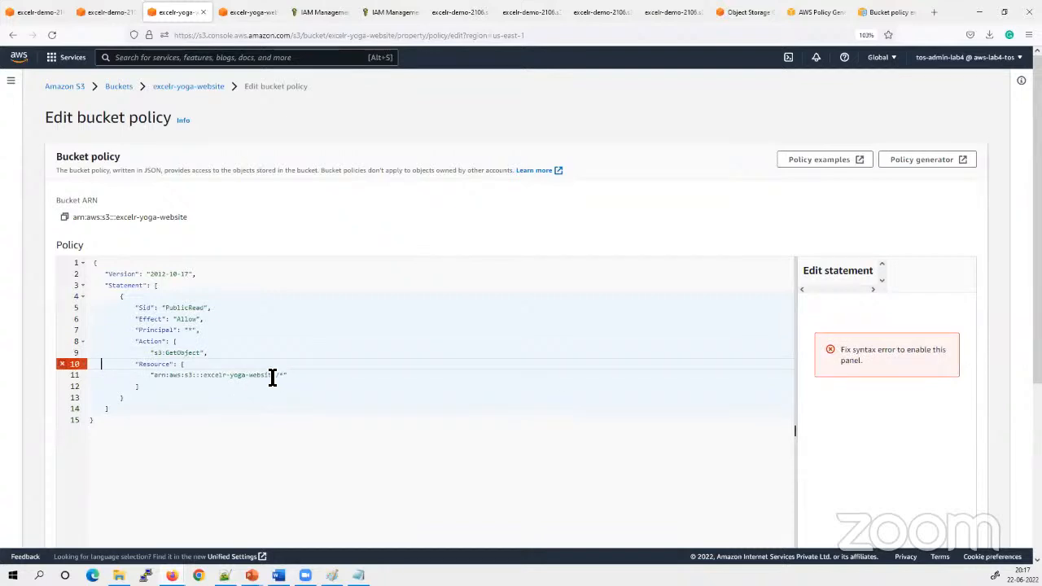
{"action": "left_click", "coordinate": [235, 358]}
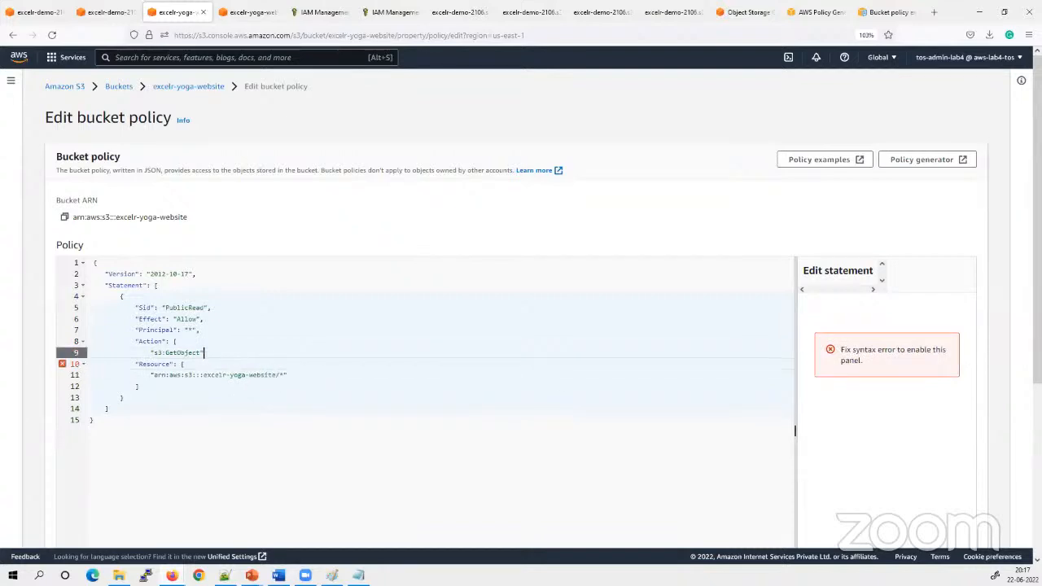
Delete the opening bracket after Resource and bring the excelr-yoga-website ARN up onto the Resource line
{"action": "left_click", "coordinate": [208, 459]}
{"action": "left_click", "coordinate": [204, 360]}
{"action": "key", "text": "Down"}
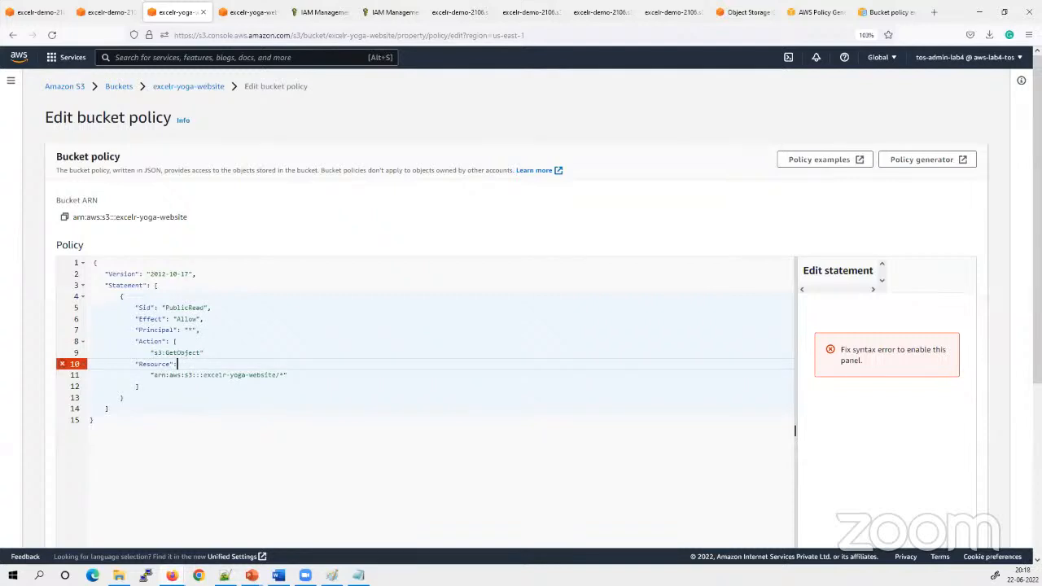
{"action": "key", "text": "Delete"}
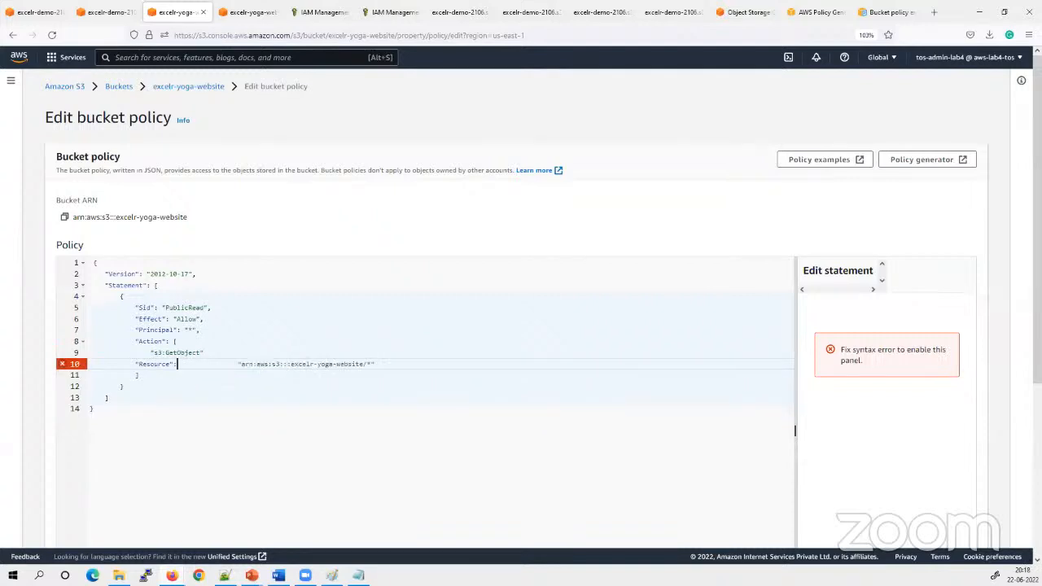
{"action": "key", "text": "Delete"}
{"action": "key", "text": "Delete"}
{"action": "key", "text": "Delete"}
{"action": "key", "text": "Delete"}
{"action": "key", "text": "Delete"}
{"action": "key", "text": "Delete"}
{"action": "key", "text": "Delete"}
{"action": "key", "text": "Delete"}
{"action": "key", "text": "Delete"}
{"action": "key", "text": "Delete"}
{"action": "key", "text": "Delete"}
{"action": "key", "text": "Delete"}
{"action": "key", "text": "Delete"}
{"action": "key", "text": "Delete"}
{"action": "key", "text": "Delete"}
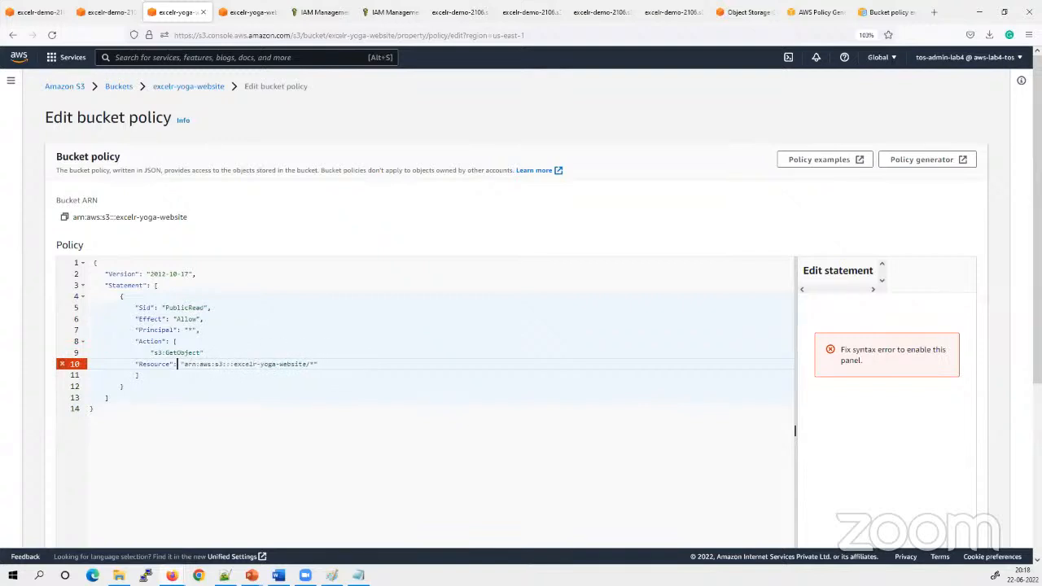
{"action": "left_click", "coordinate": [216, 495]}
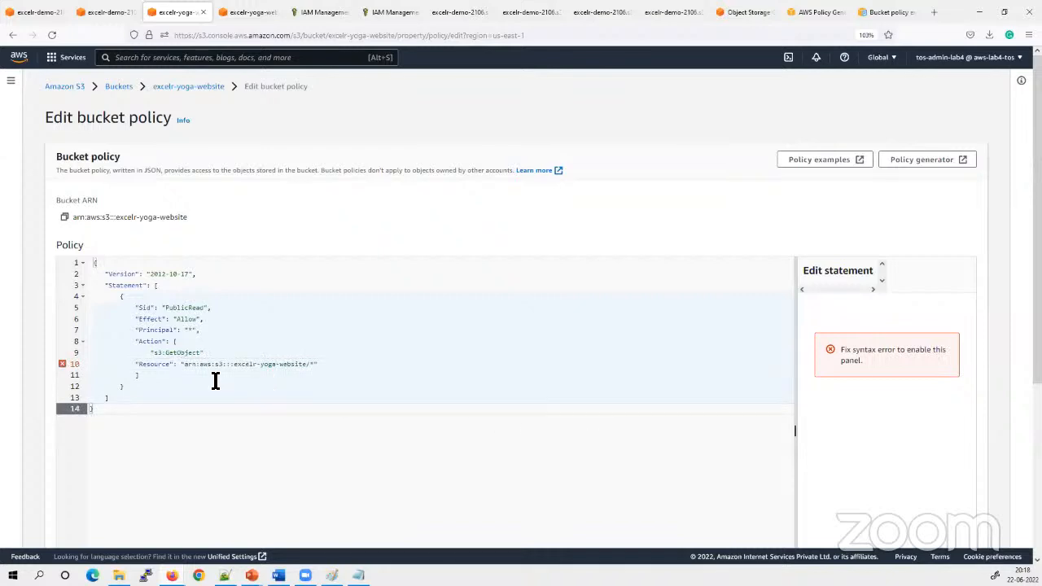
Check the brackets around the edited Resource line and read the policy editor's error list
{"action": "left_click", "coordinate": [168, 373]}
{"action": "left_click", "coordinate": [166, 364]}
{"action": "left_click", "coordinate": [166, 419]}
{"action": "left_click", "coordinate": [332, 386]}
{"action": "left_click", "coordinate": [330, 364]}
{"action": "left_click", "coordinate": [193, 450]}
{"action": "scroll", "coordinate": [272, 407], "scroll_direction": "down", "scroll_amount": 3}
{"action": "left_click", "coordinate": [962, 528]}
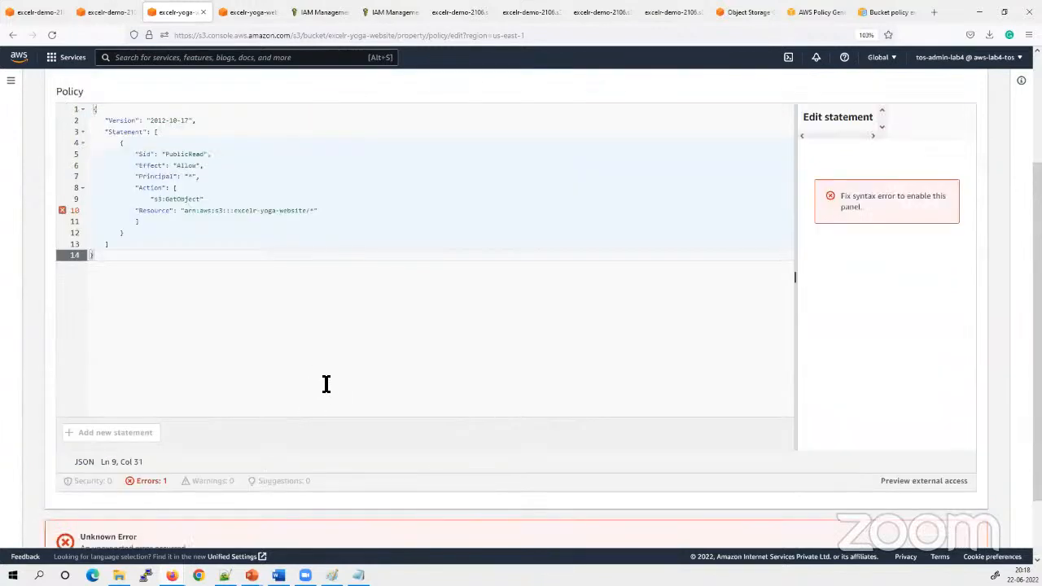
{"action": "left_click", "coordinate": [149, 407]}
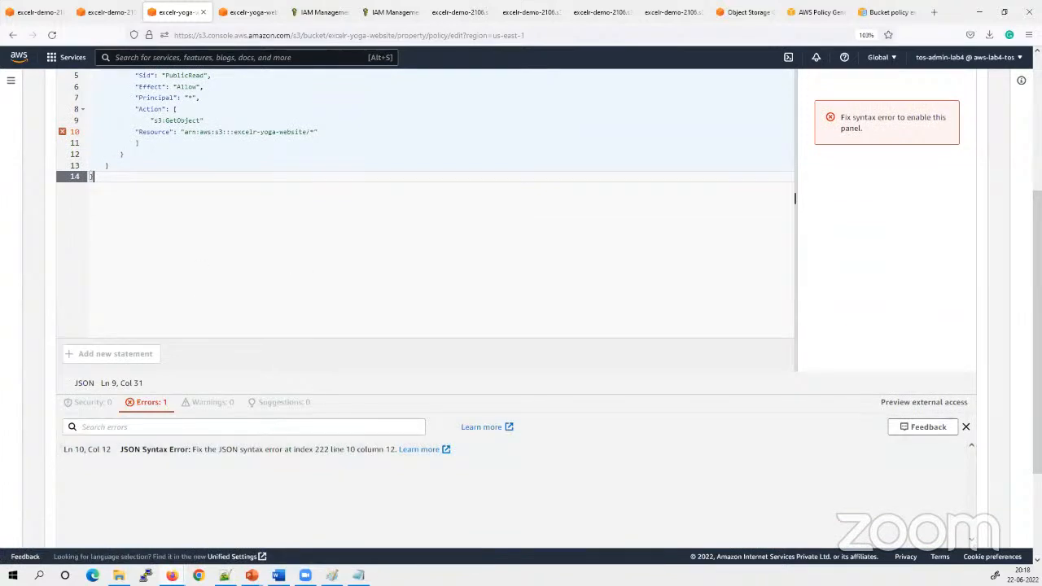
Compare the Notepad copy of the policy with the anonymous read-only example in the AWS documentation
{"action": "left_click", "coordinate": [358, 575]}
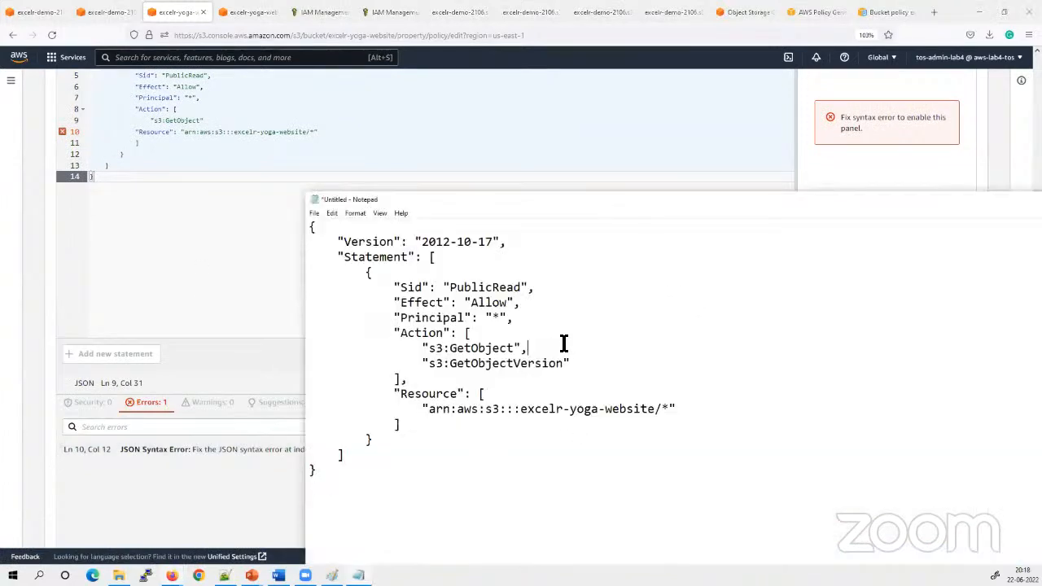
{"action": "left_click", "coordinate": [866, 13]}
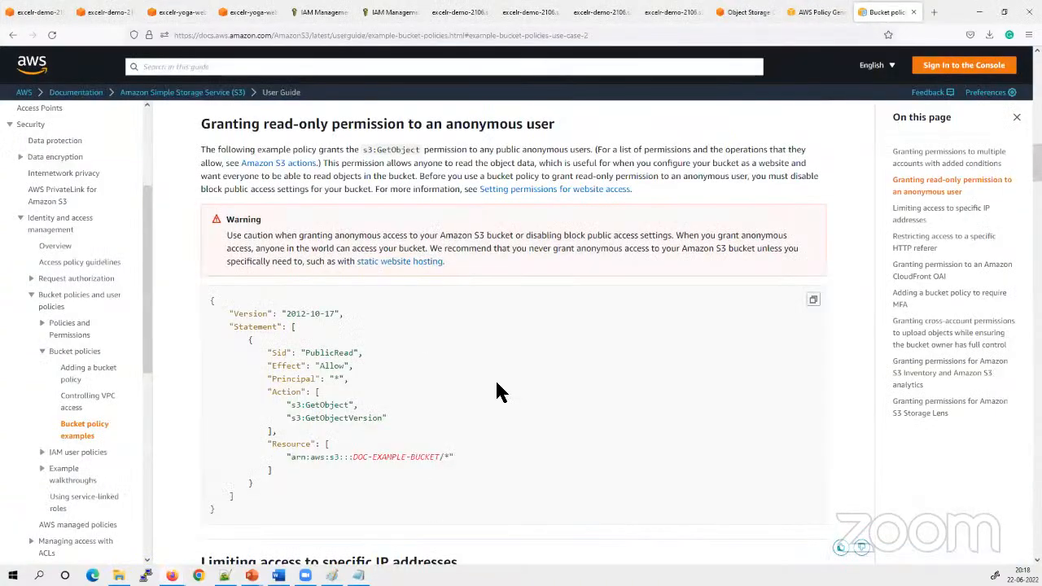
{"action": "scroll", "coordinate": [499, 393], "scroll_direction": "down", "scroll_amount": 3}
{"action": "scroll", "coordinate": [644, 302], "scroll_direction": "up", "scroll_amount": 4}
Start creating a new policy from the IAM policies list
{"action": "left_click", "coordinate": [933, 12]}
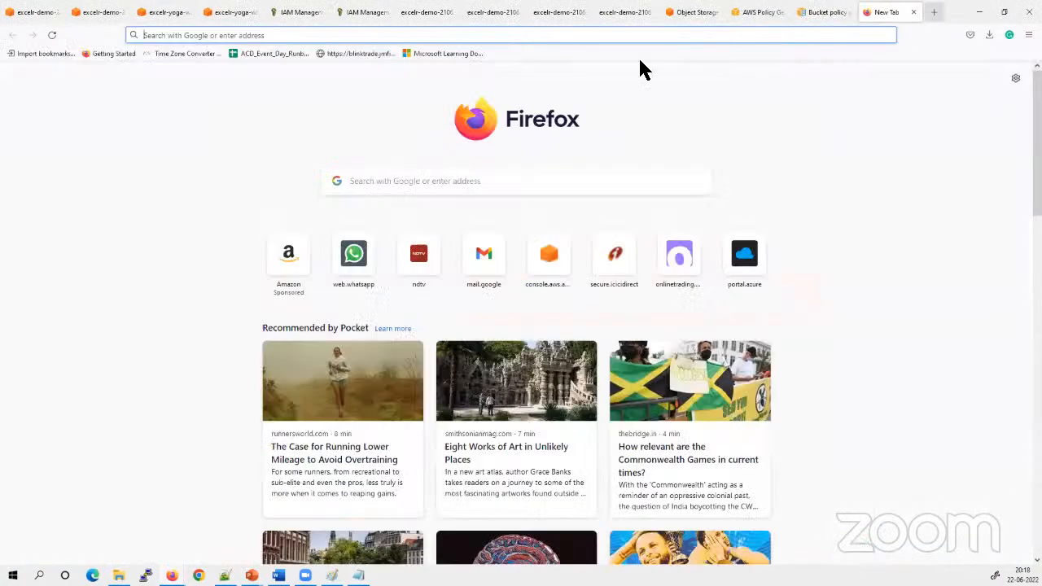
{"action": "left_click", "coordinate": [390, 35]}
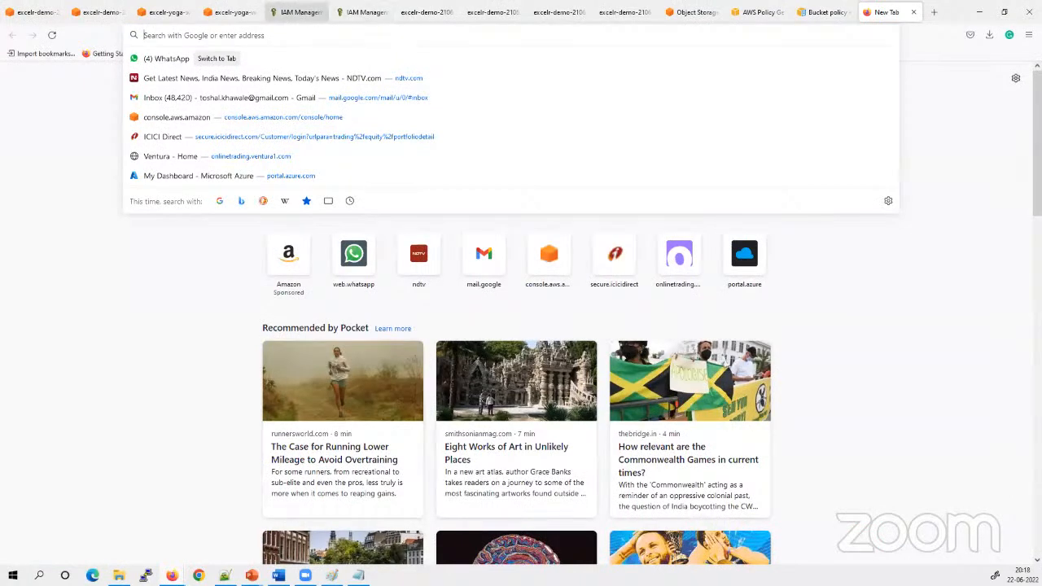
{"action": "left_click", "coordinate": [297, 13]}
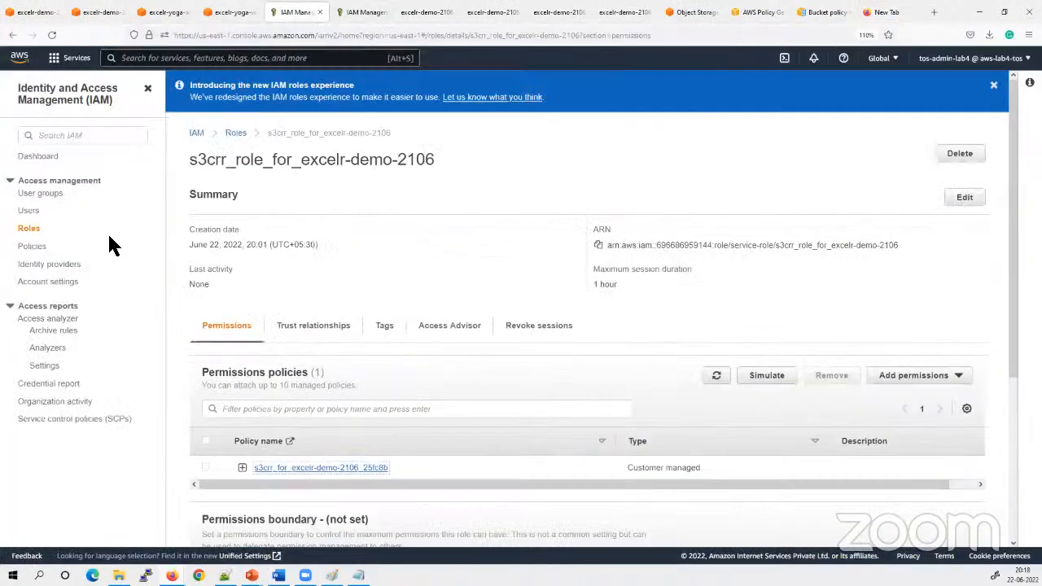
{"action": "left_click", "coordinate": [32, 246]}
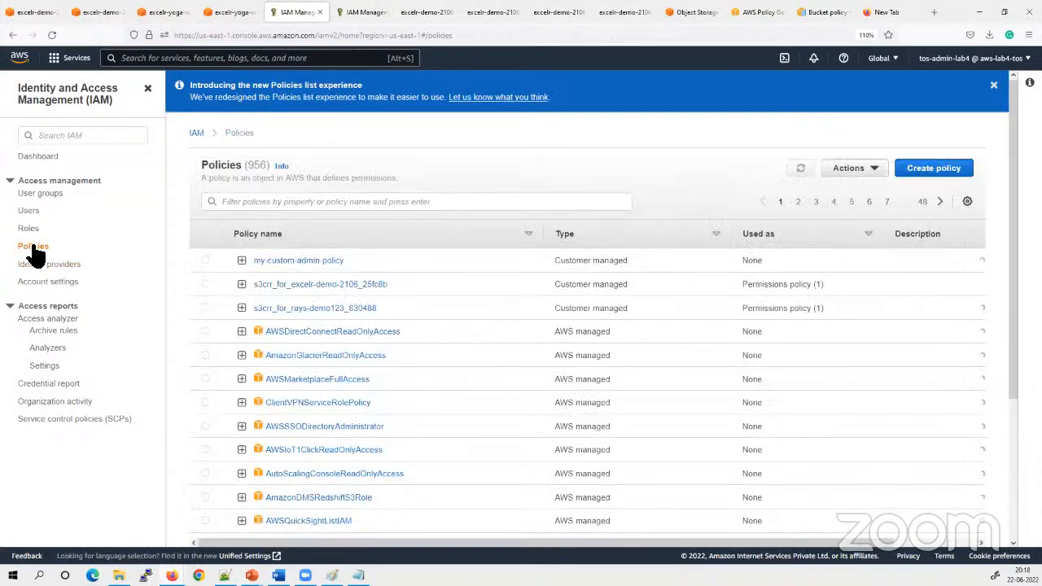
{"action": "left_click", "coordinate": [944, 169]}
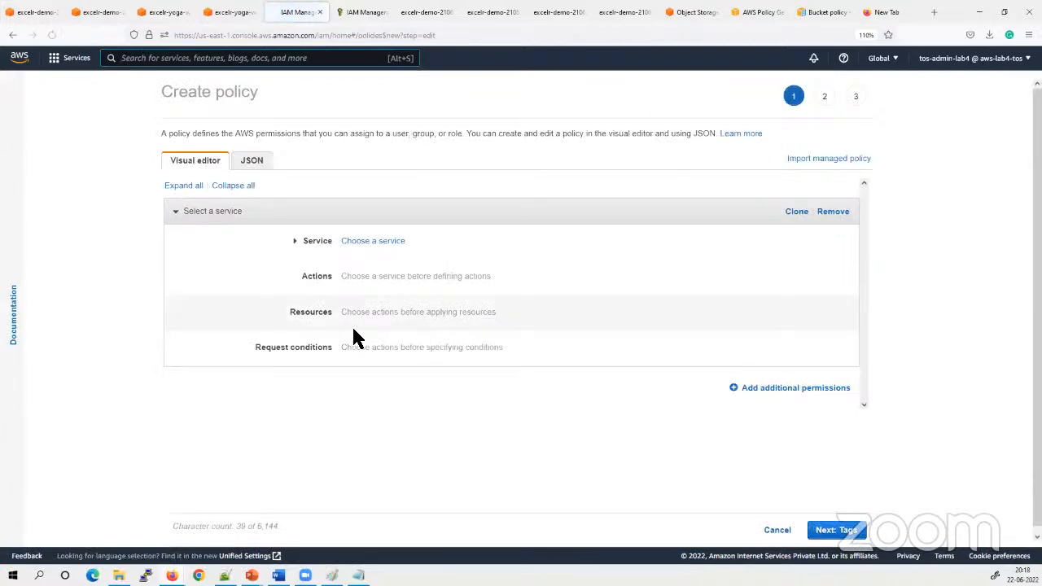
Choose S3 as the new policy's service and allow the GetObject read action
{"action": "left_click", "coordinate": [391, 241]}
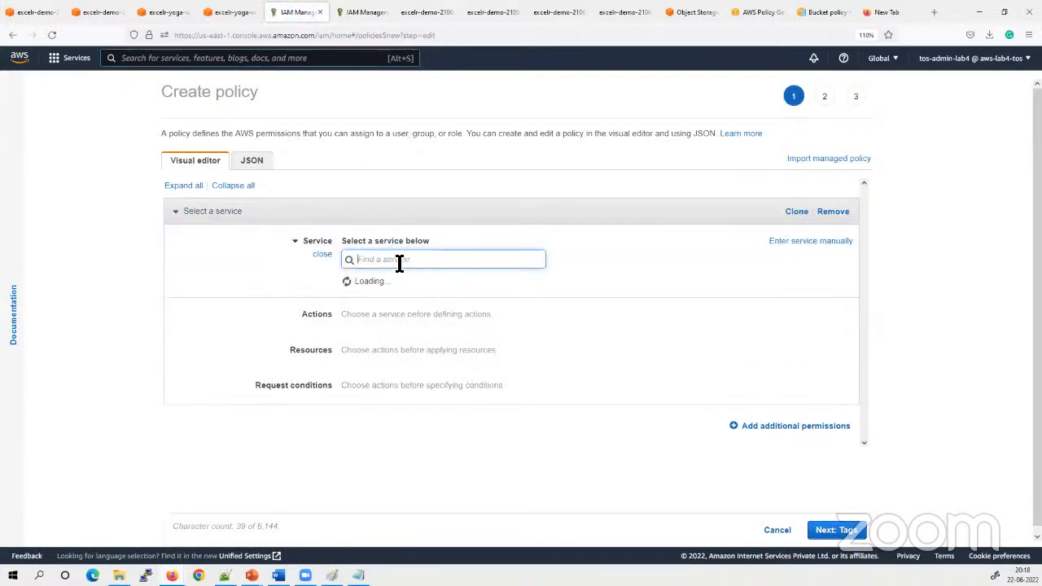
{"action": "type", "text": "s3"}
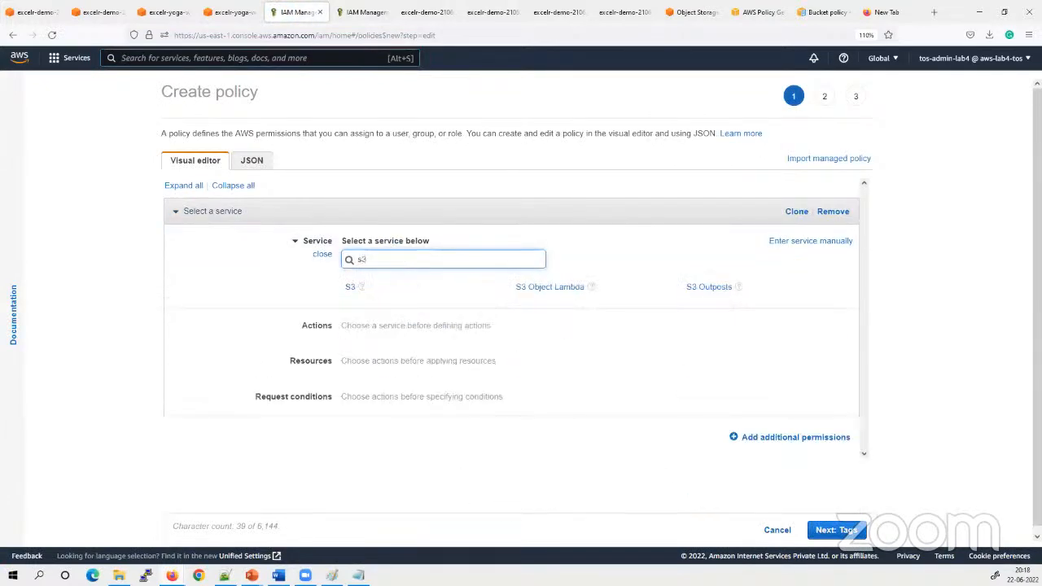
{"action": "left_click", "coordinate": [352, 290]}
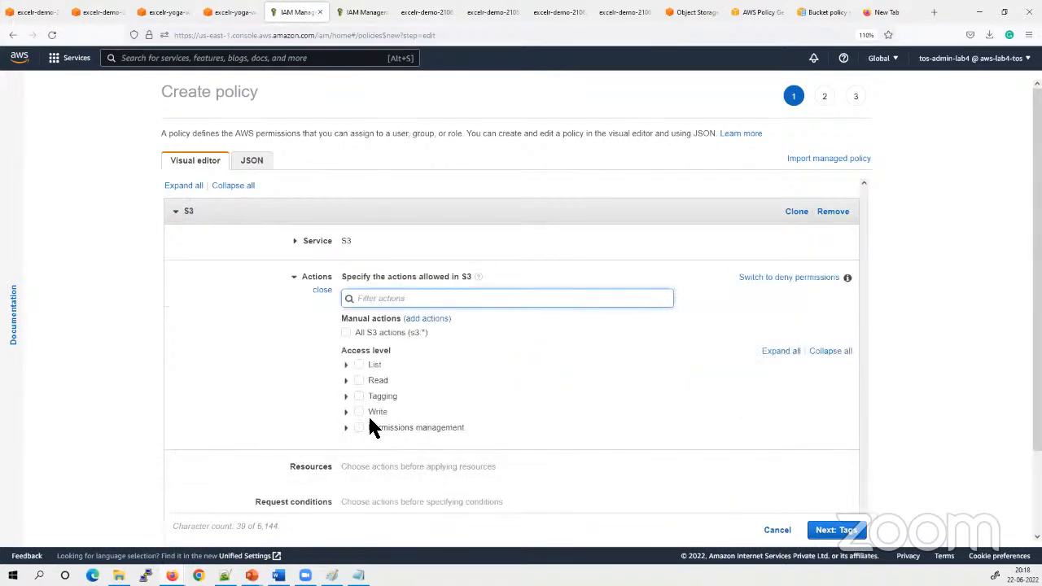
{"action": "left_click", "coordinate": [349, 382]}
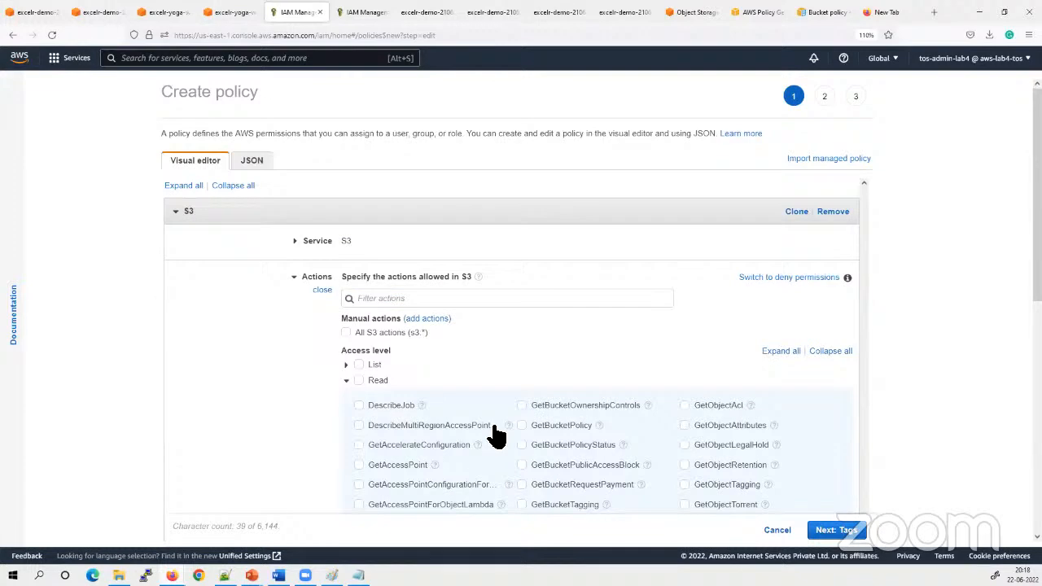
{"action": "scroll", "coordinate": [602, 373], "scroll_direction": "down", "scroll_amount": 2}
{"action": "scroll", "coordinate": [602, 372], "scroll_direction": "down", "scroll_amount": 2}
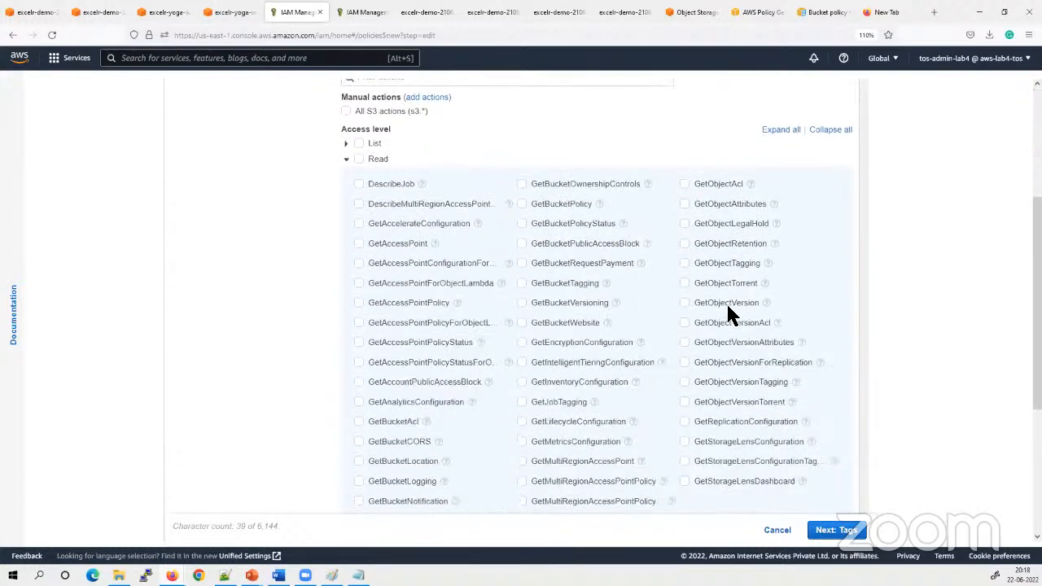
{"action": "scroll", "coordinate": [488, 415], "scroll_direction": "down", "scroll_amount": 2}
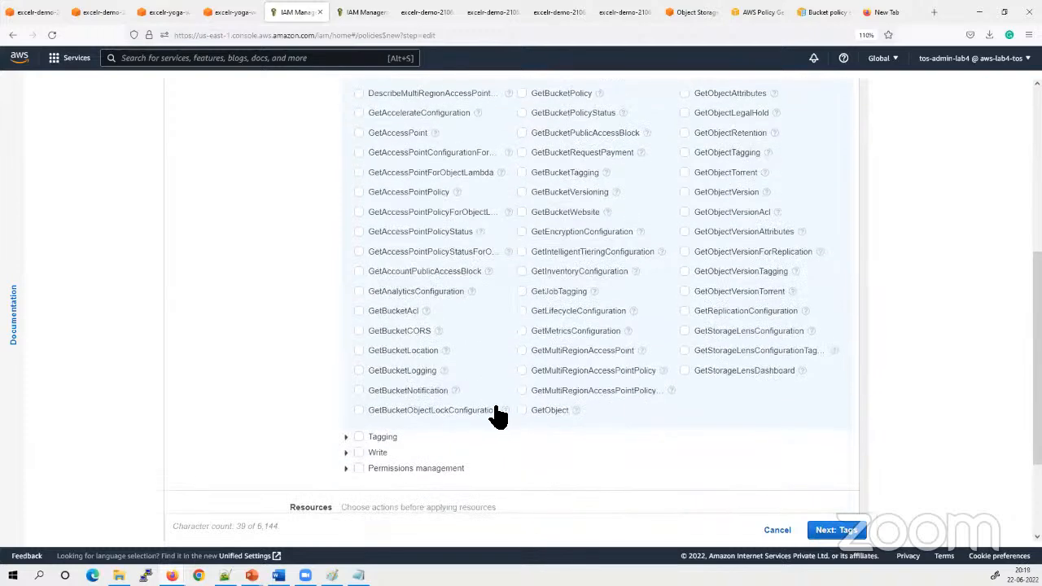
{"action": "left_click", "coordinate": [537, 412]}
{"action": "scroll", "coordinate": [368, 277], "scroll_direction": "up", "scroll_amount": 5}
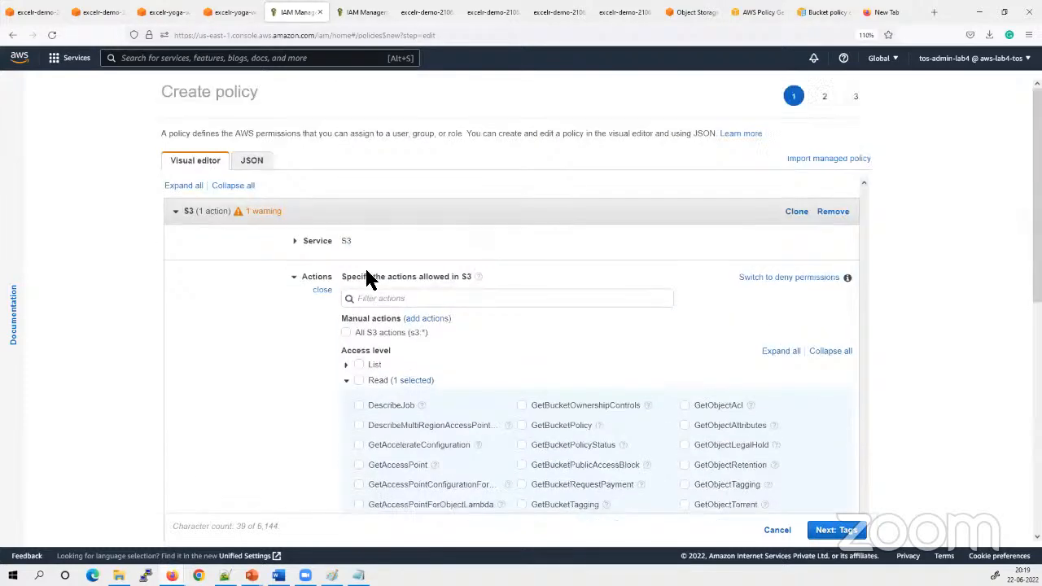
{"action": "left_click", "coordinate": [323, 291]}
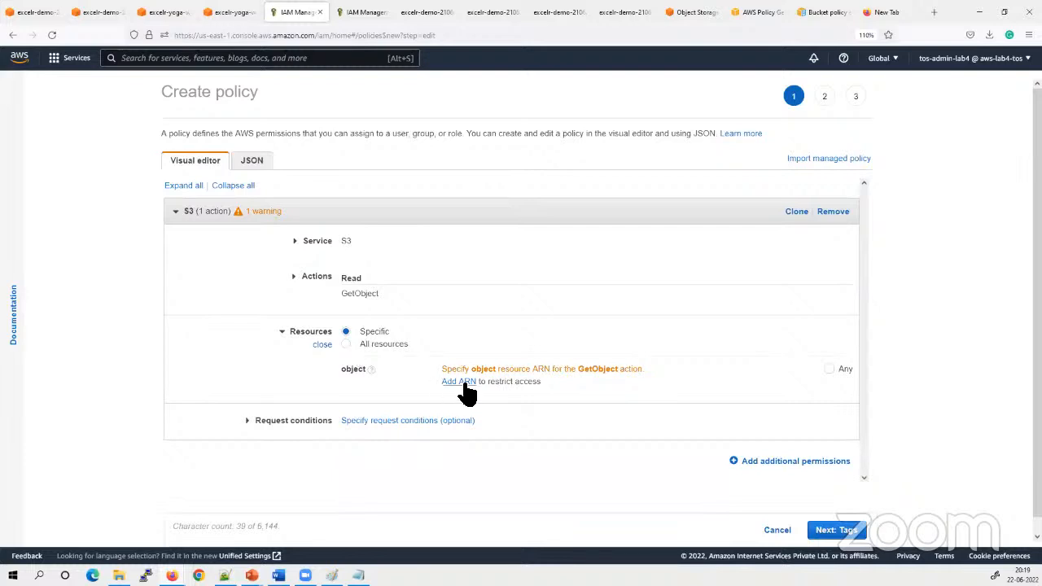
Start adding an object ARN for GetObject, set the object name to Any and clear the prefilled ARN text
{"action": "left_click", "coordinate": [456, 382]}
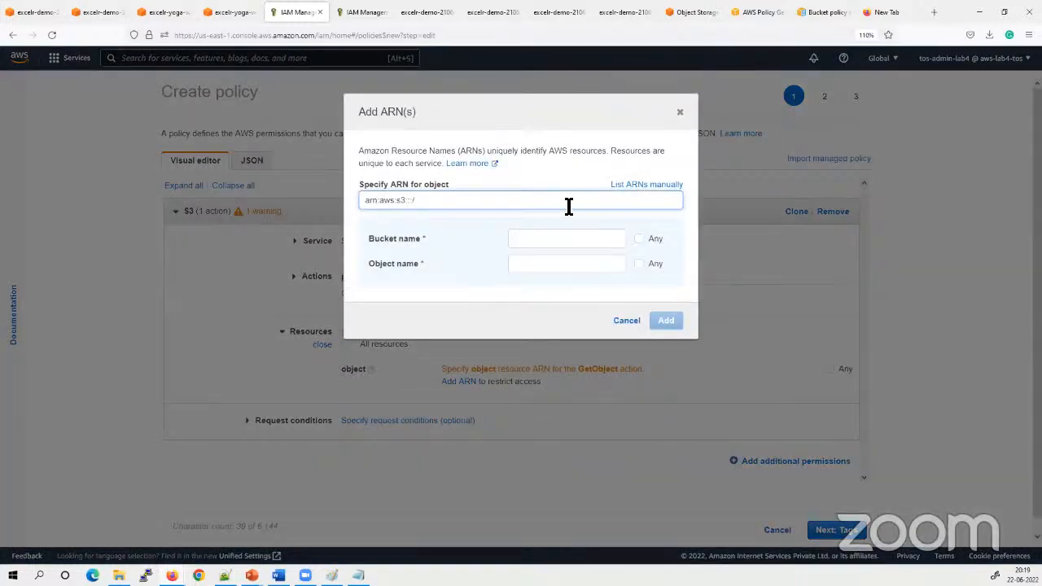
{"action": "left_click", "coordinate": [639, 239]}
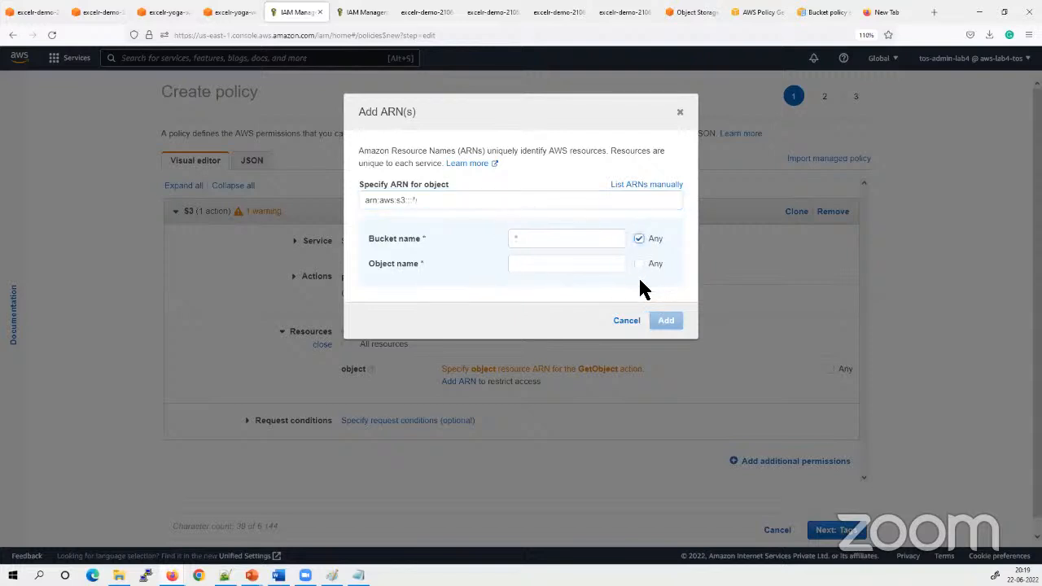
{"action": "left_click", "coordinate": [639, 239]}
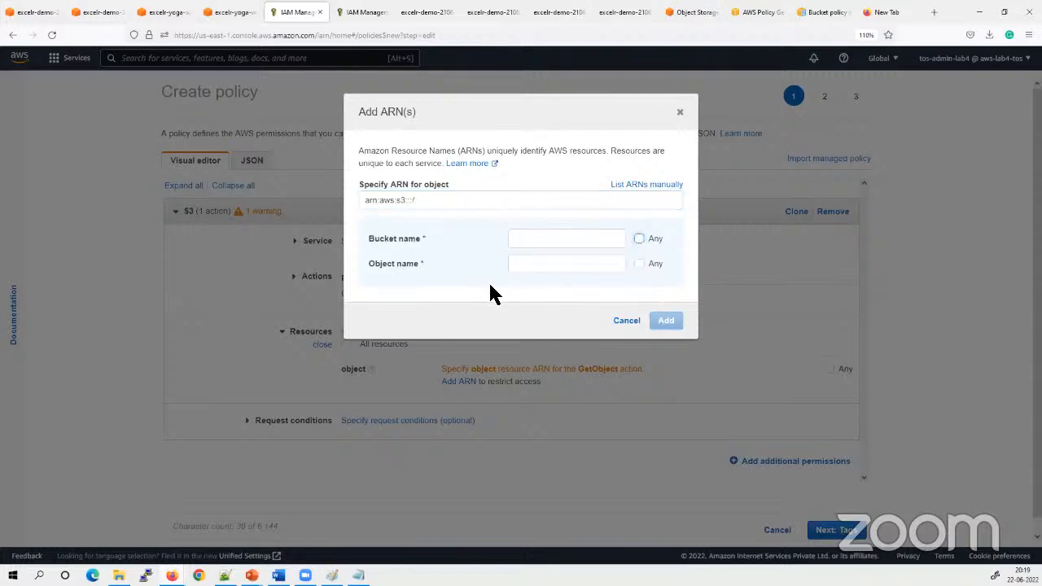
{"action": "left_click", "coordinate": [639, 264]}
{"action": "left_click", "coordinate": [455, 205]}
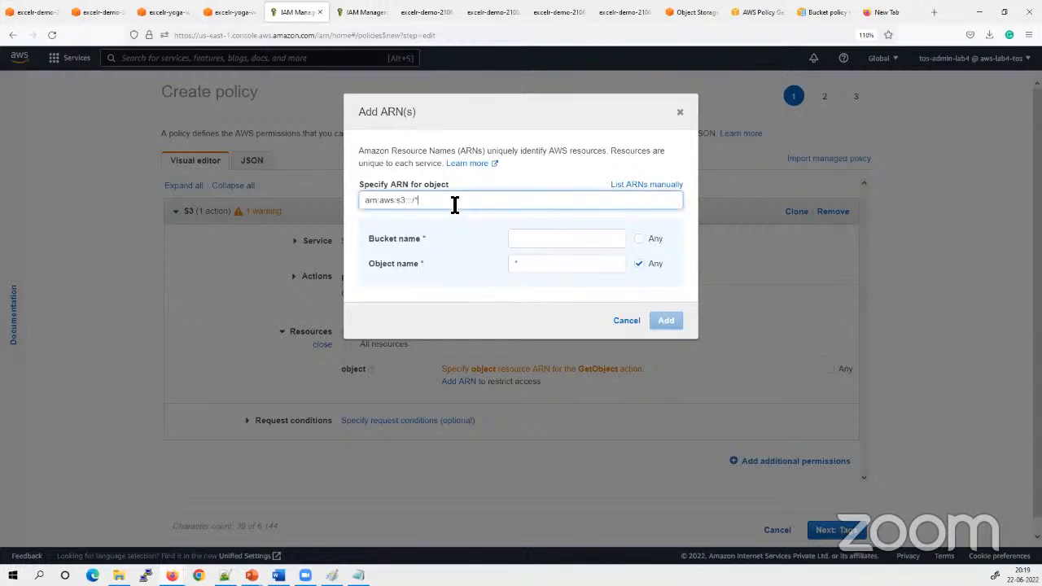
{"action": "left_click_drag", "start_coordinate": [599, 201], "coordinate": [228, 191]}
{"action": "key", "text": "BackSpace"}
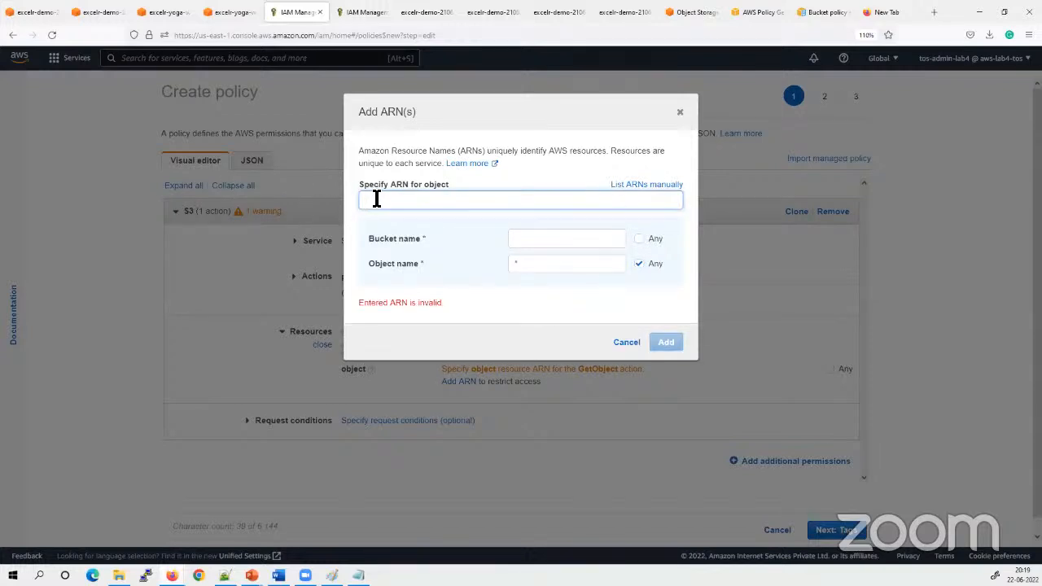
{"action": "type", "text": "\"Resource\": [ \"arn:aws:s3:::excelr-yoga-website/*\" ] } ]}"}
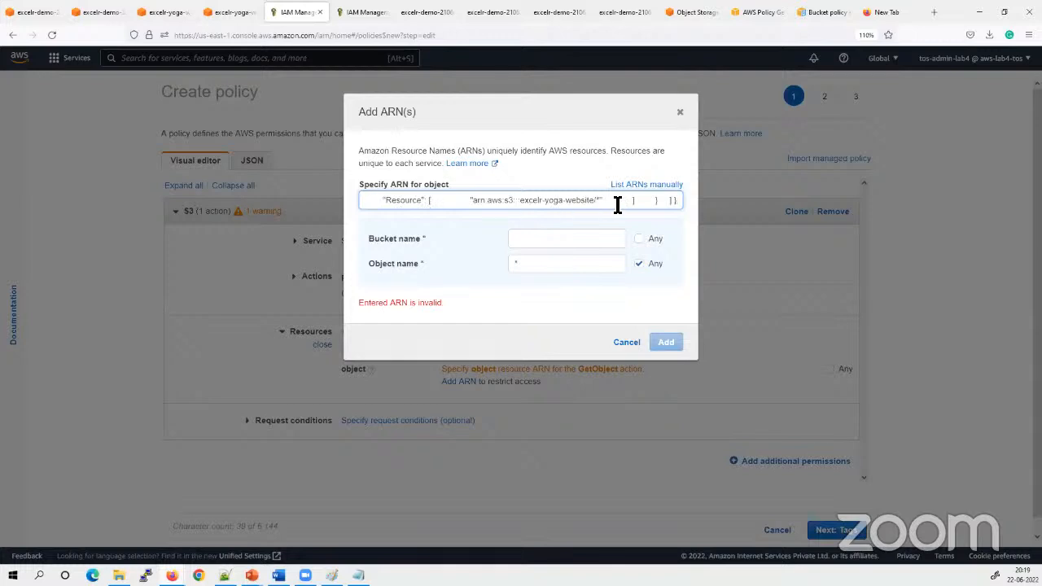
{"action": "key", "text": "ctrl+a"}
{"action": "key", "text": "BackSpace"}
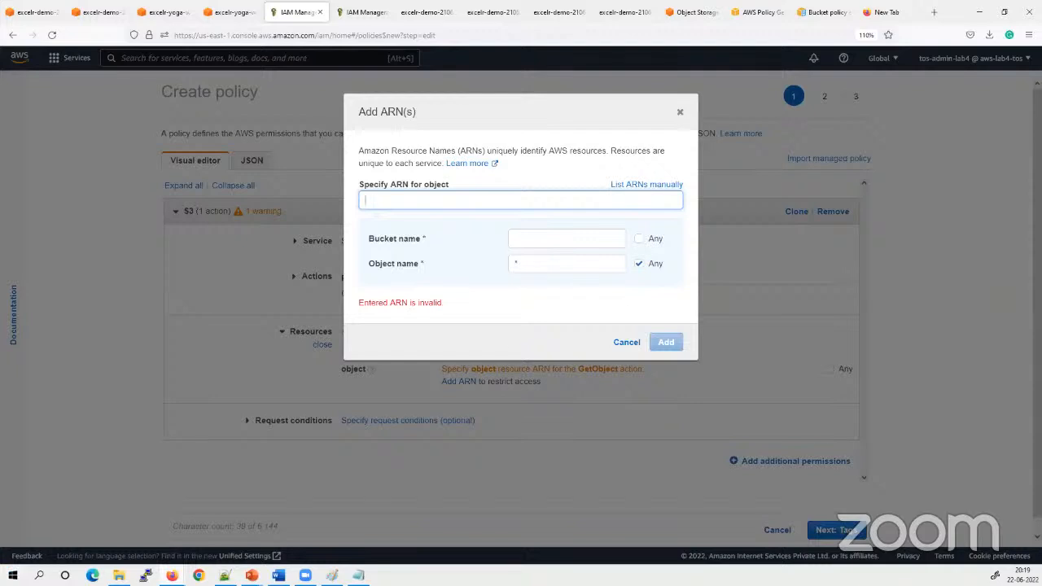
Copy the resource ARN arn:aws:s3:::excelr-yoga-website/* from the Notepad policy and add it as the GetObject object ARN
{"action": "key", "text": "alt+Tab"}
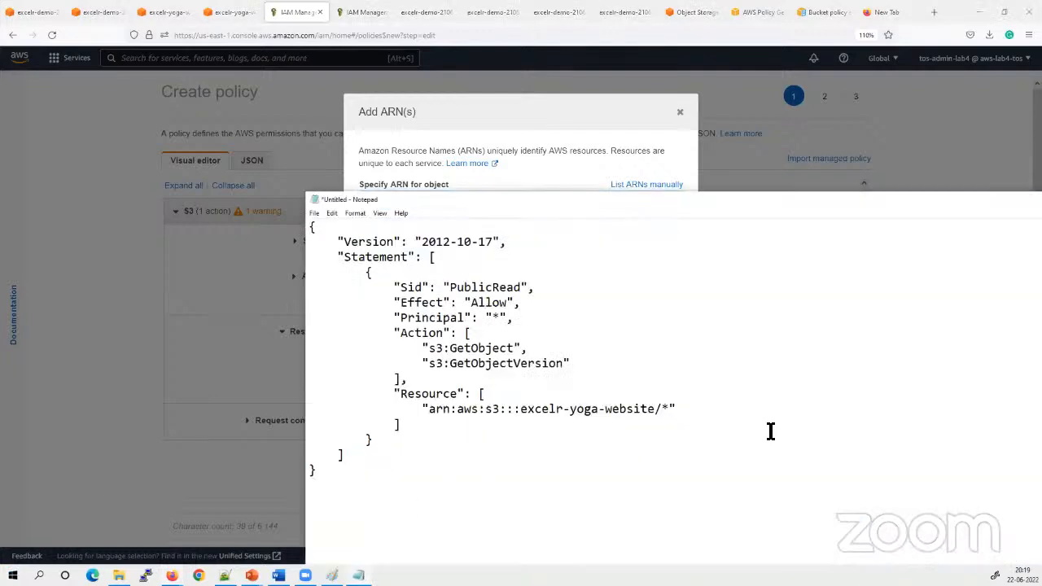
{"action": "left_click", "coordinate": [600, 398]}
{"action": "left_click_drag", "start_coordinate": [669, 409], "coordinate": [429, 409]}
{"action": "key", "text": "ctrl+c"}
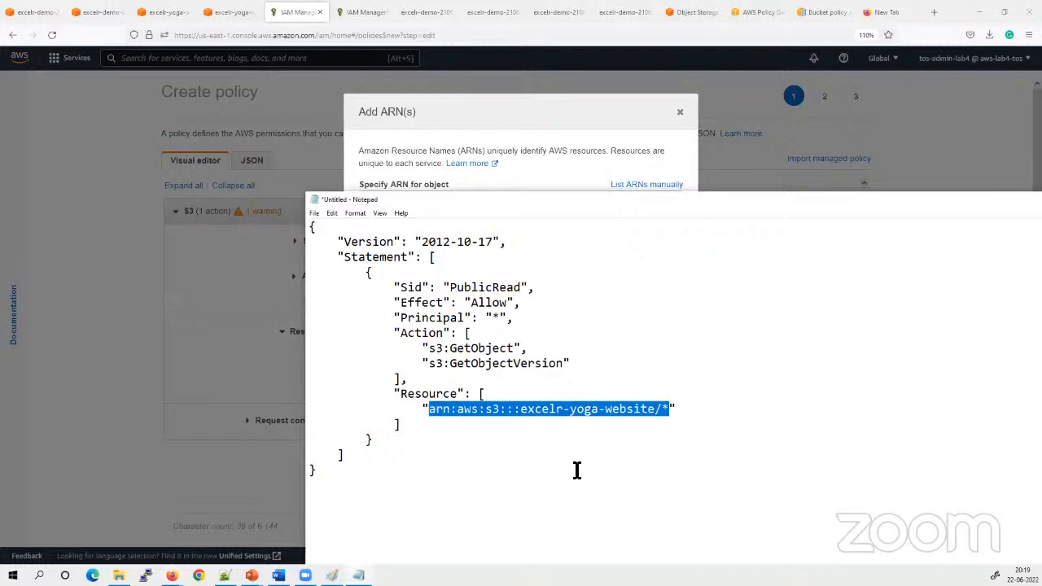
{"action": "left_click", "coordinate": [543, 111]}
{"action": "left_click", "coordinate": [486, 202]}
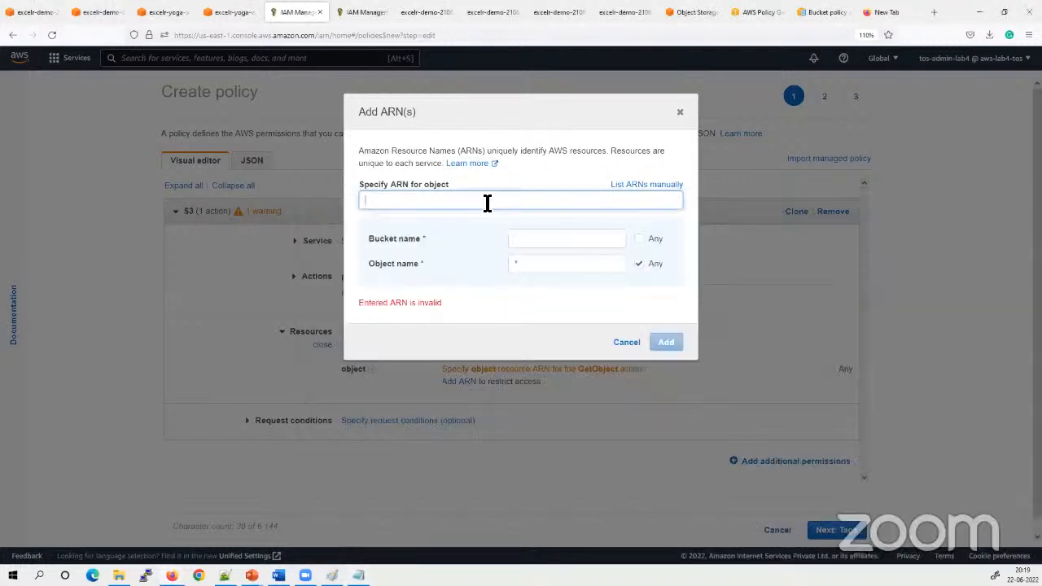
{"action": "key", "text": "ctrl+v"}
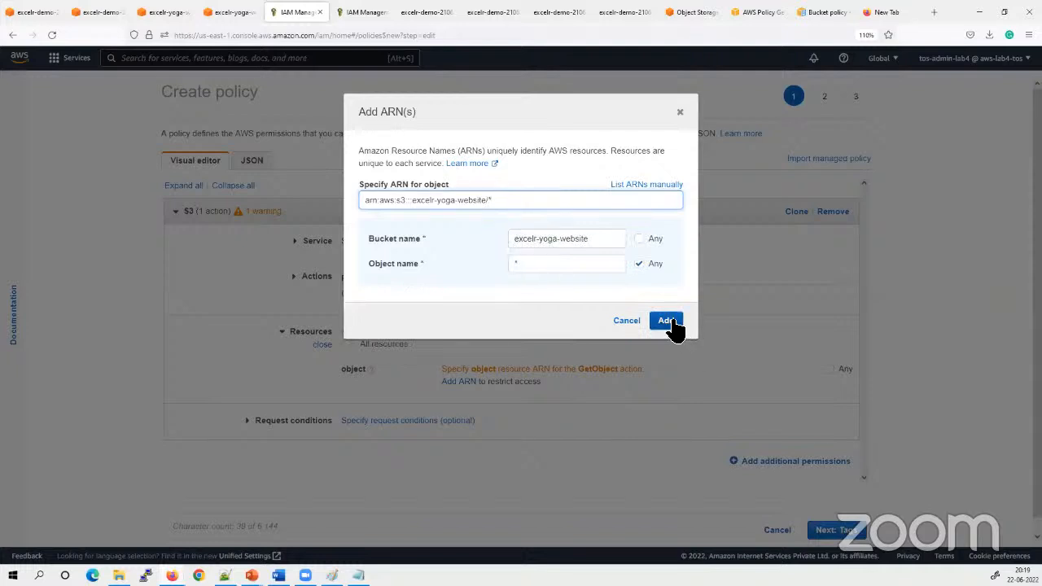
{"action": "left_click", "coordinate": [665, 321]}
Skip the tags, name the policy my-policy and create it
{"action": "scroll", "coordinate": [585, 476], "scroll_direction": "down", "scroll_amount": 1}
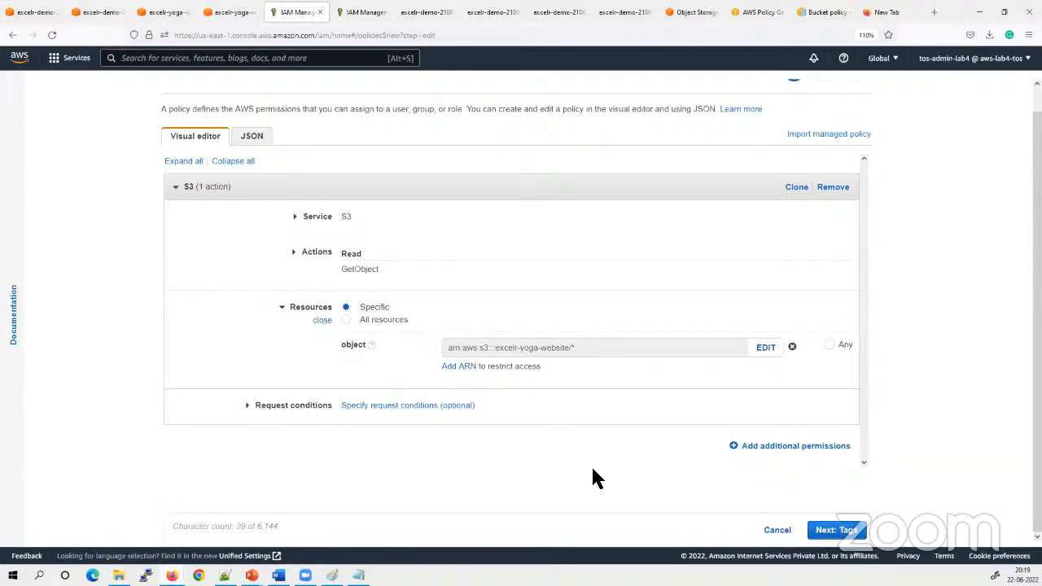
{"action": "left_click", "coordinate": [847, 530]}
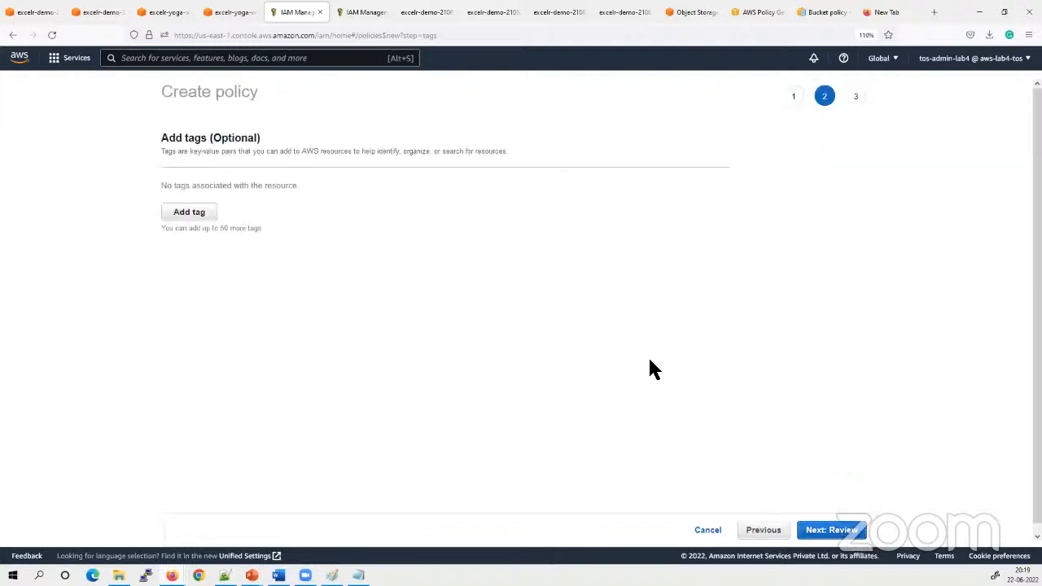
{"action": "left_click", "coordinate": [816, 528]}
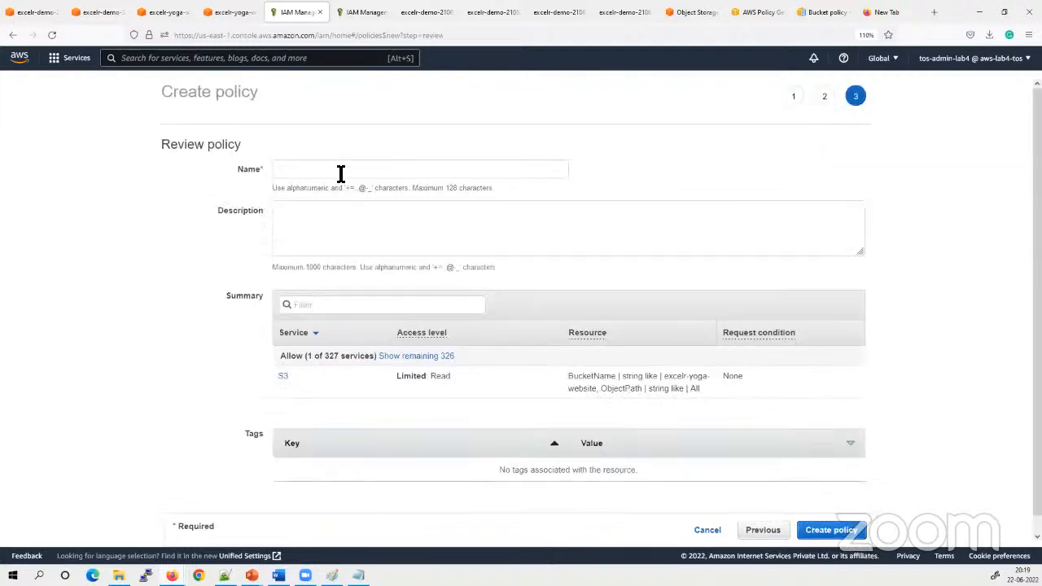
{"action": "left_click", "coordinate": [341, 174]}
{"action": "type", "text": "my-policy"}
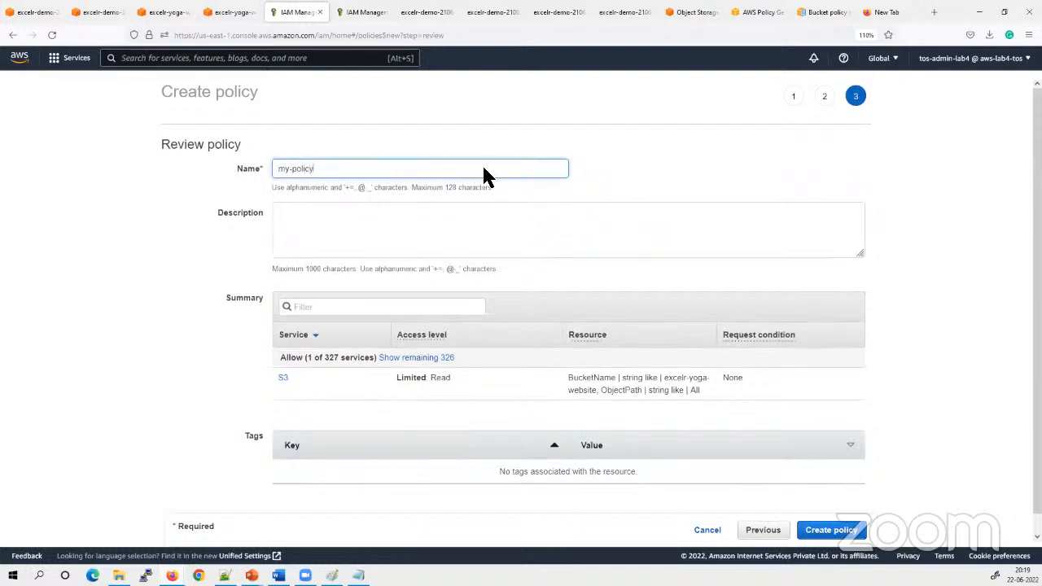
{"action": "left_click", "coordinate": [818, 527]}
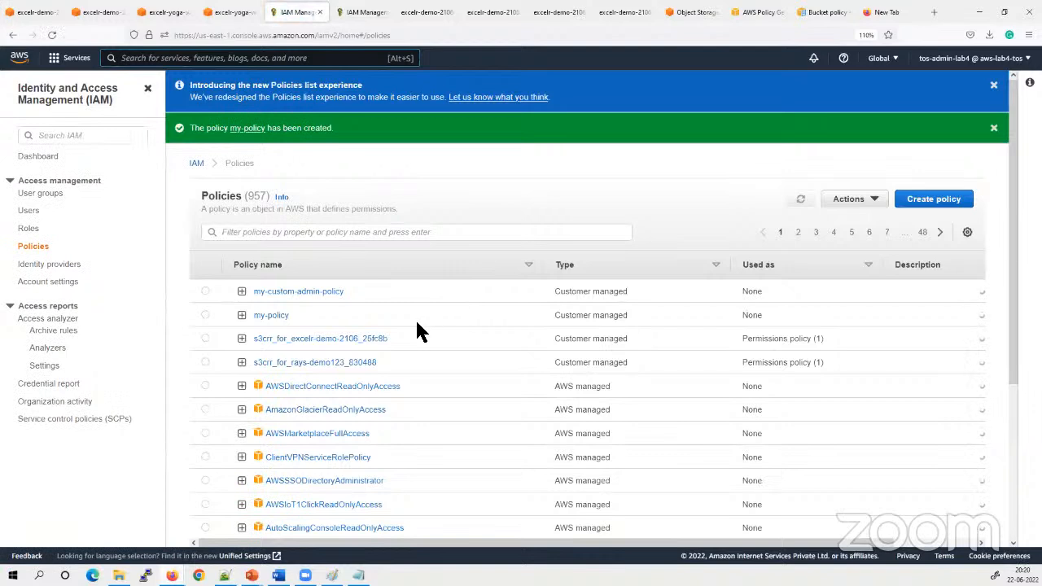
Copy the full JSON of my-policy and switch to the excelr-yoga-website bucket in the S3 console
{"action": "left_click", "coordinate": [270, 316]}
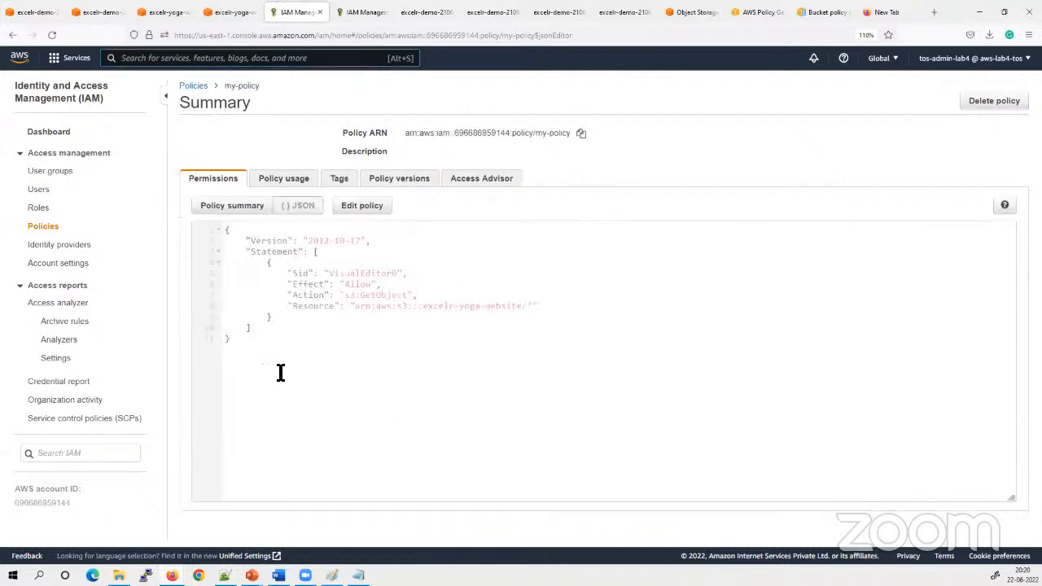
{"action": "key", "text": "ctrl+a"}
{"action": "key", "text": "ctrl+c"}
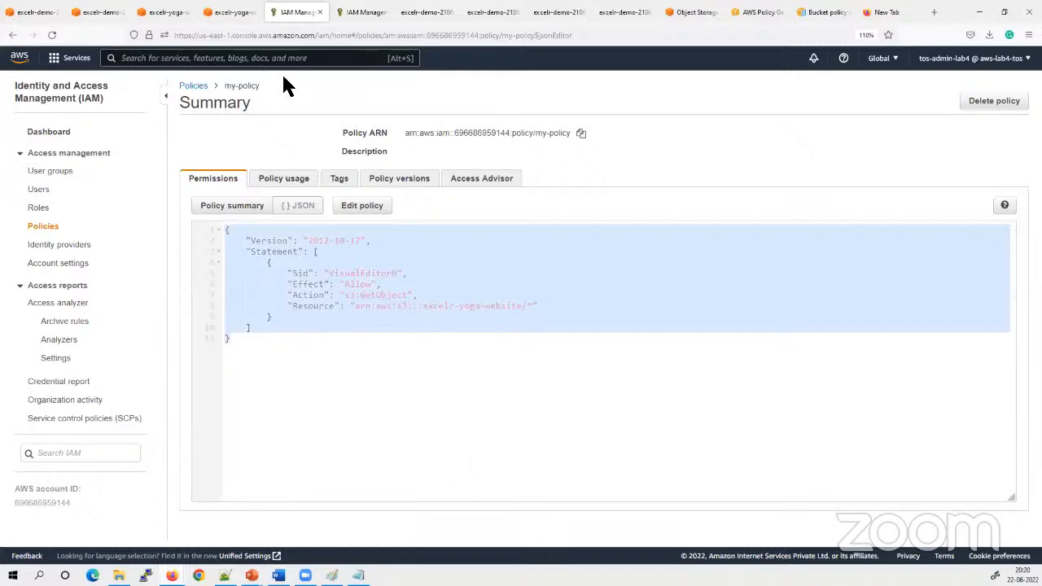
{"action": "left_click", "coordinate": [225, 11]}
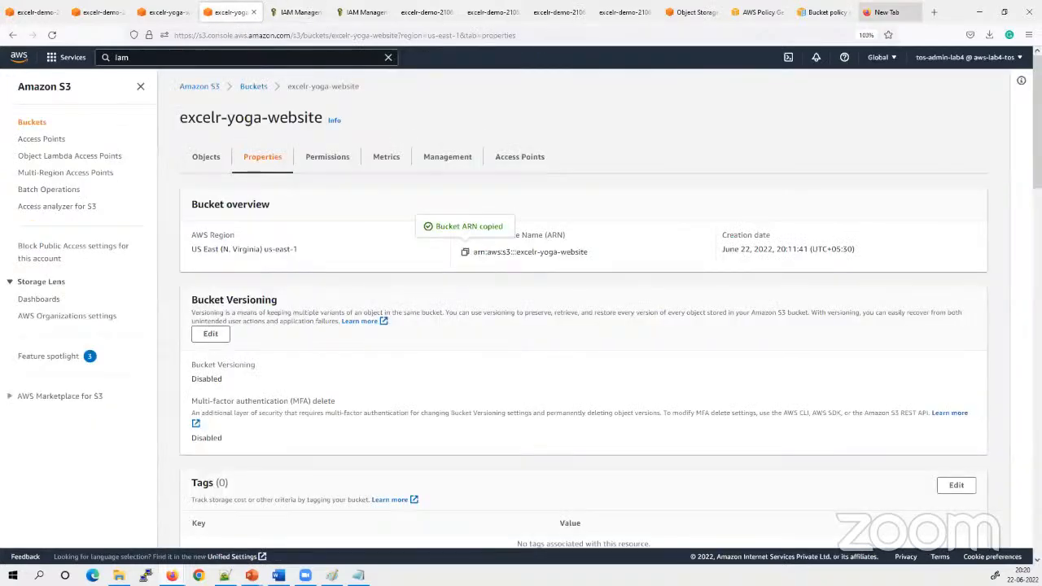
{"action": "left_click", "coordinate": [824, 12]}
{"action": "left_click", "coordinate": [691, 12]}
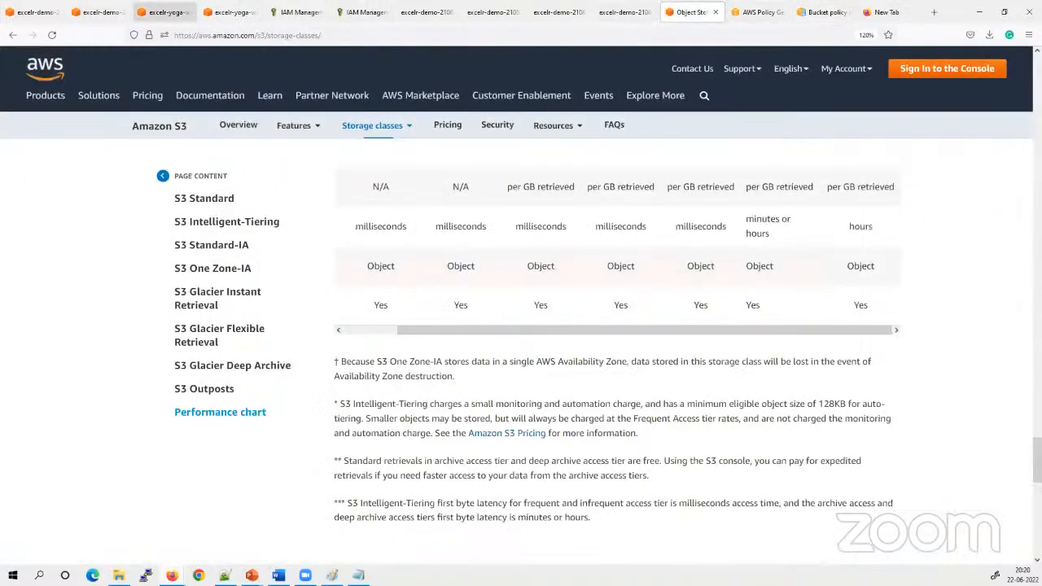
{"action": "left_click", "coordinate": [99, 11]}
{"action": "left_click", "coordinate": [35, 12]}
{"action": "left_click", "coordinate": [227, 12]}
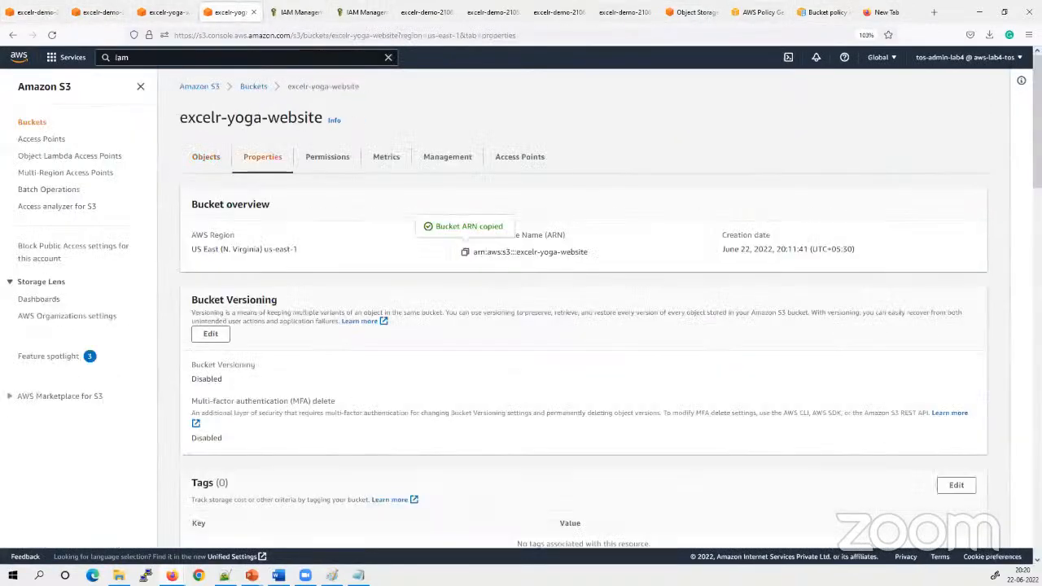
Open the bucket policy in the permissions of excelr-yoga-website for editing
{"action": "scroll", "coordinate": [381, 489], "scroll_direction": "down", "scroll_amount": 3}
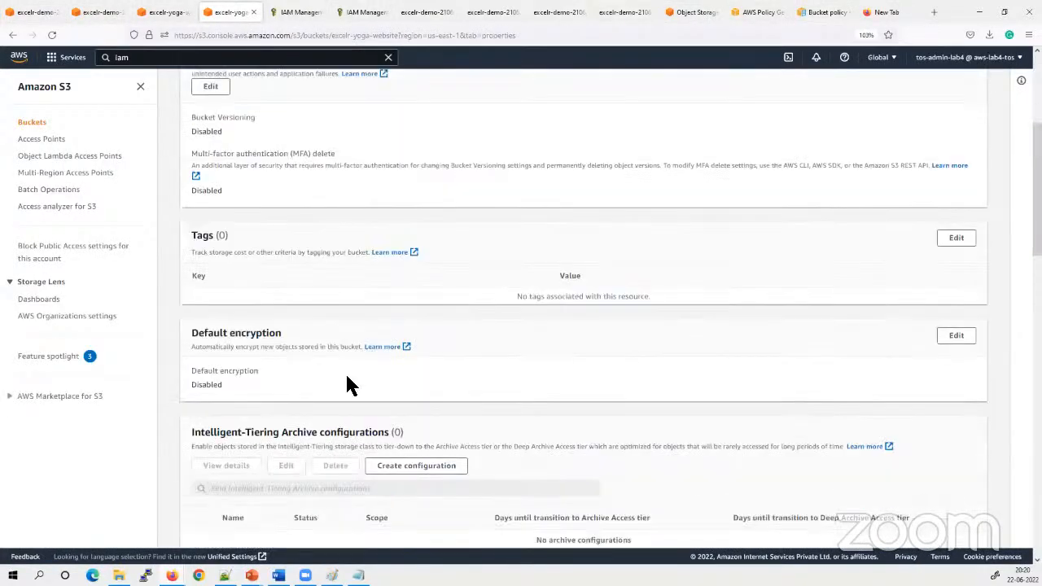
{"action": "scroll", "coordinate": [337, 366], "scroll_direction": "up", "scroll_amount": 4}
{"action": "left_click", "coordinate": [327, 156]}
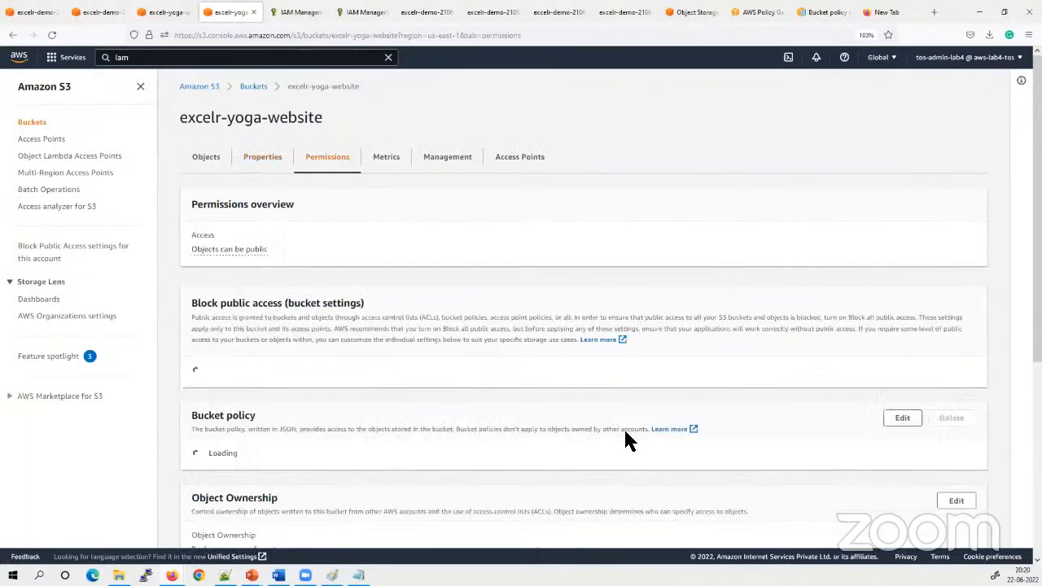
{"action": "scroll", "coordinate": [505, 423], "scroll_direction": "down", "scroll_amount": 3}
{"action": "left_click", "coordinate": [902, 342]}
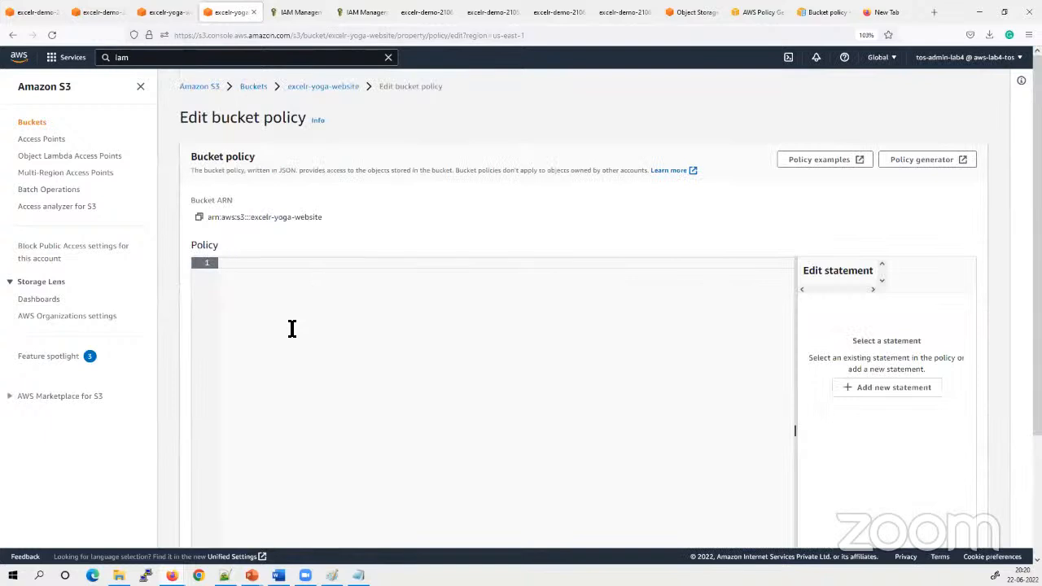
Paste the copied my-policy JSON into the bucket policy and try to save it
{"action": "key", "text": "ctrl+v"}
{"action": "scroll", "coordinate": [524, 355], "scroll_direction": "down", "scroll_amount": 2}
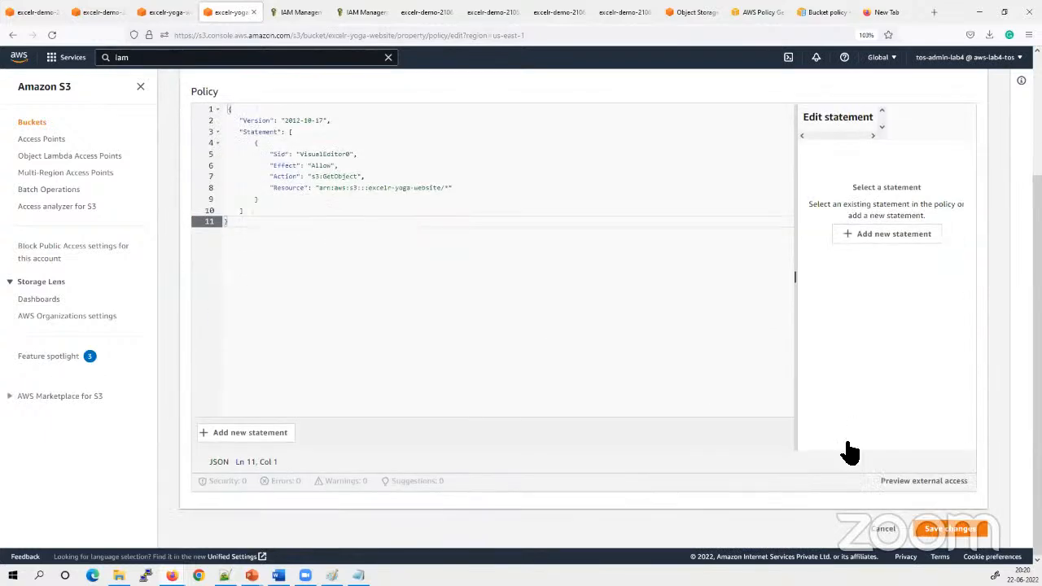
{"action": "scroll", "coordinate": [488, 430], "scroll_direction": "down", "scroll_amount": 1}
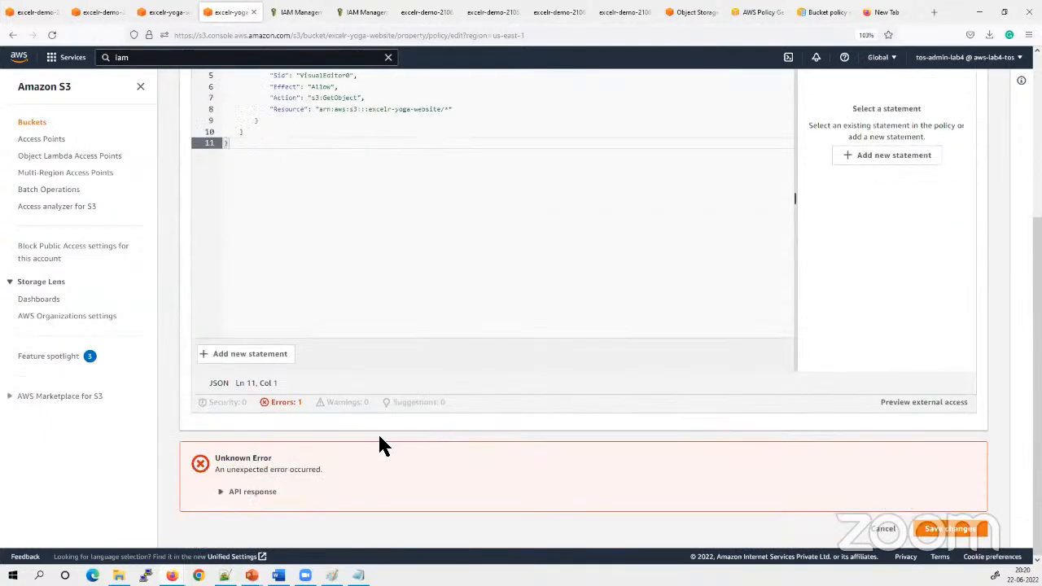
Expand the API response of the save error and check the flagged statement on line 4 of the policy
{"action": "left_click", "coordinate": [242, 492]}
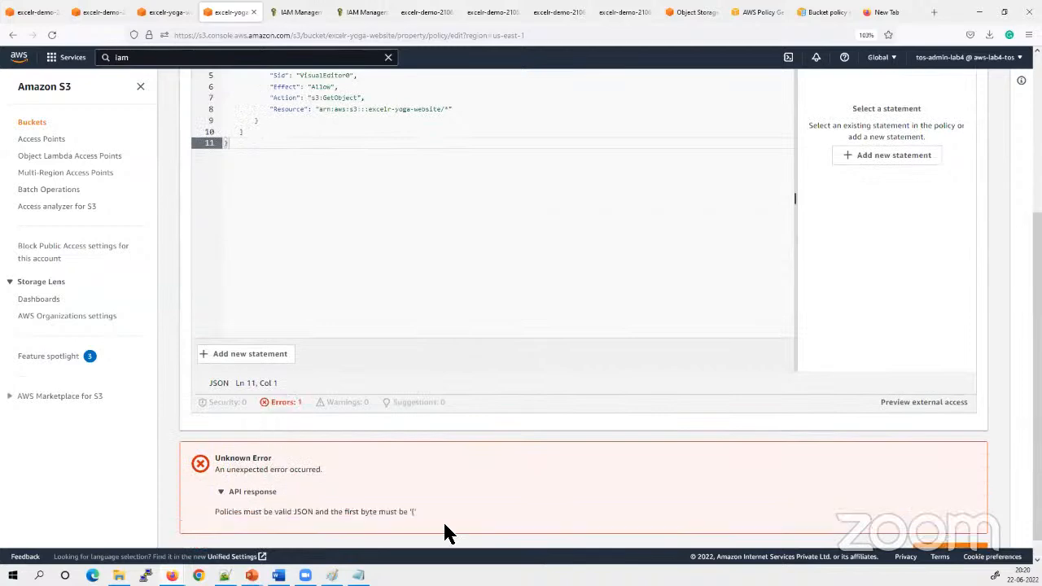
{"action": "scroll", "coordinate": [289, 380], "scroll_direction": "up", "scroll_amount": 3}
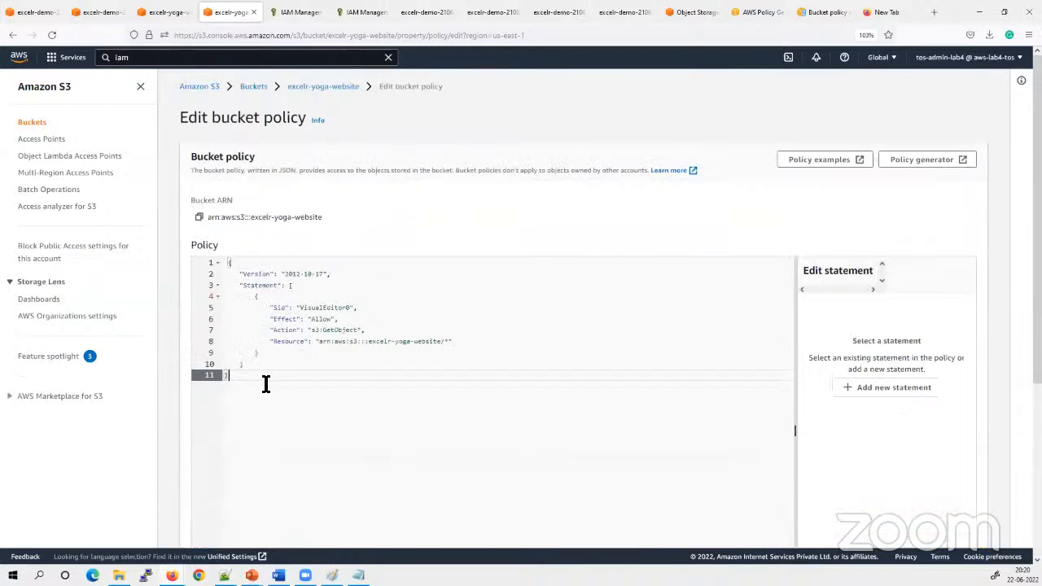
{"action": "left_click", "coordinate": [257, 369]}
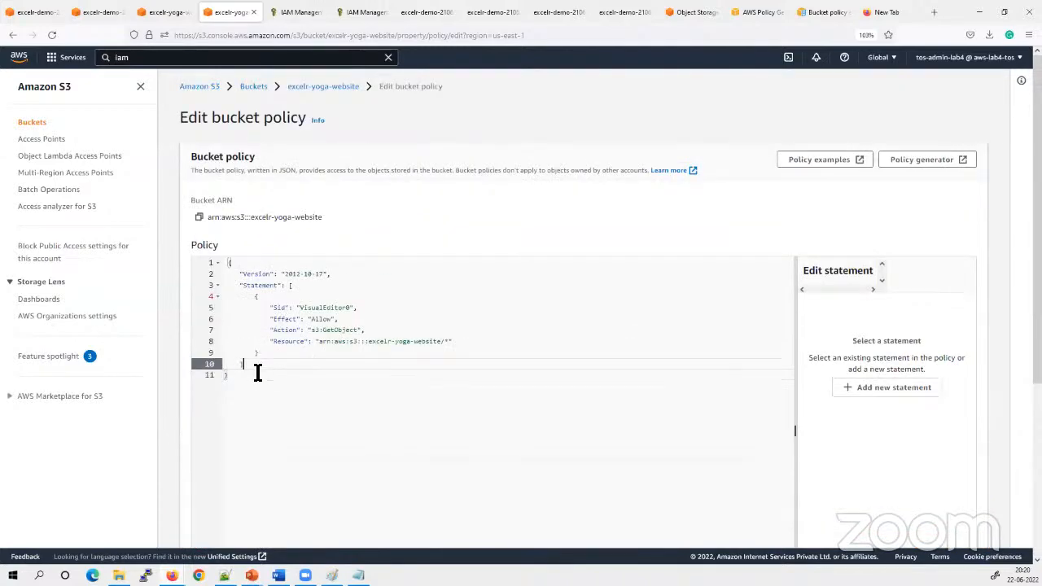
{"action": "left_click", "coordinate": [260, 296]}
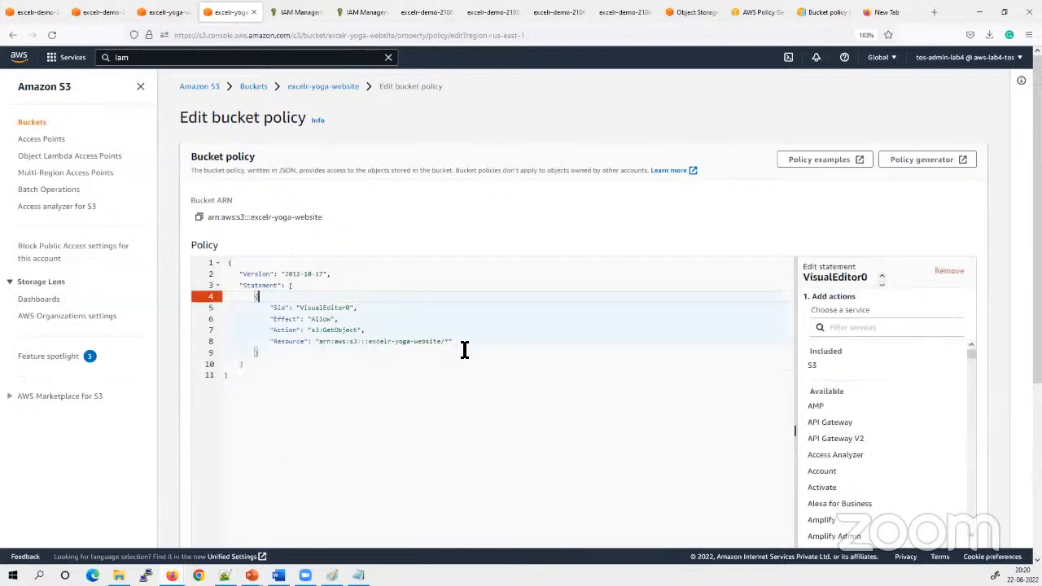
{"action": "left_click", "coordinate": [402, 381]}
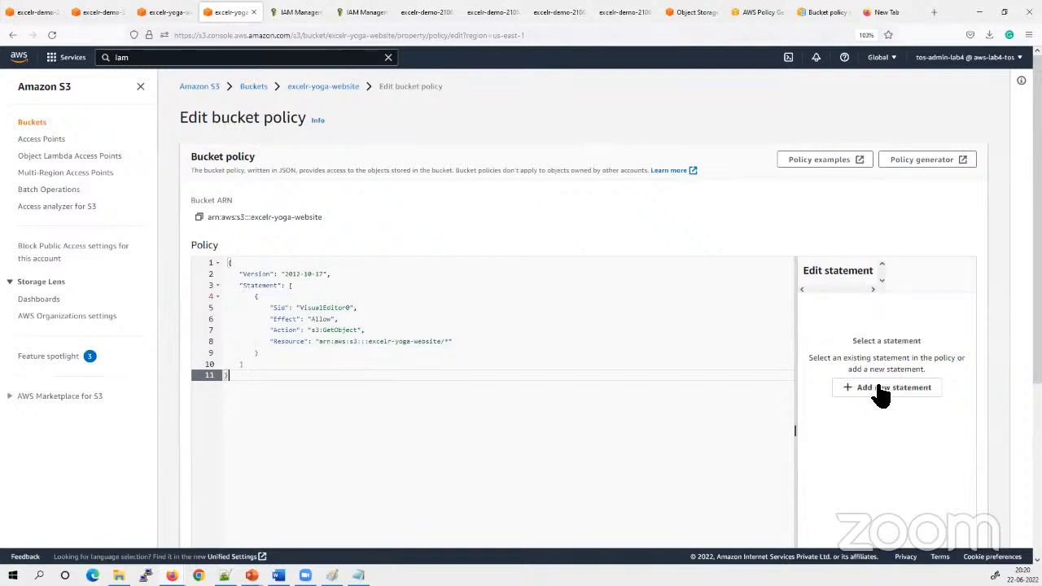
Add a second statement to the pasted bucket policy, and delete the entire policy text
{"action": "left_click", "coordinate": [913, 391]}
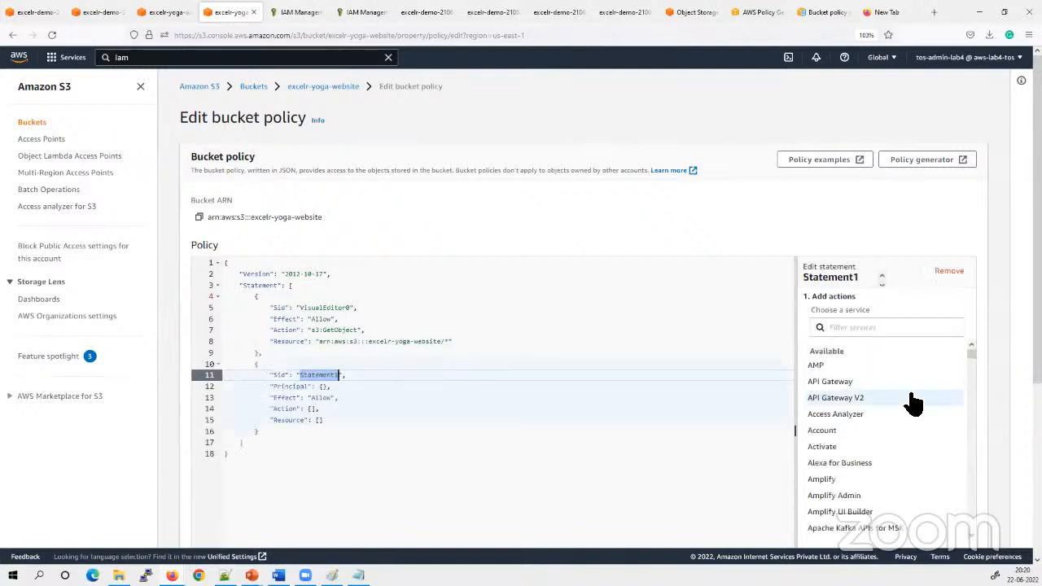
{"action": "left_click", "coordinate": [866, 327]}
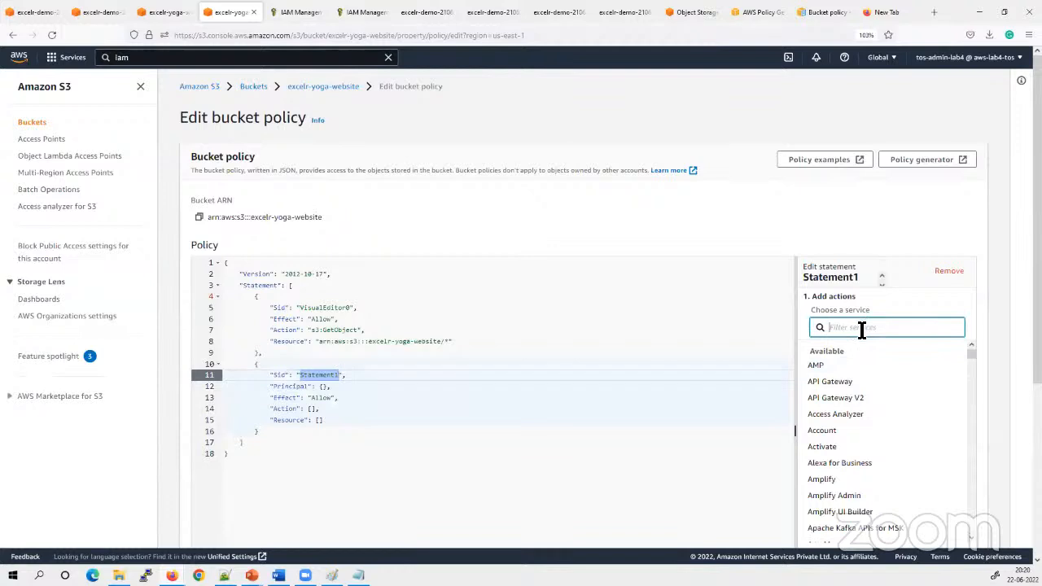
{"action": "left_click", "coordinate": [490, 414]}
{"action": "left_click", "coordinate": [315, 502]}
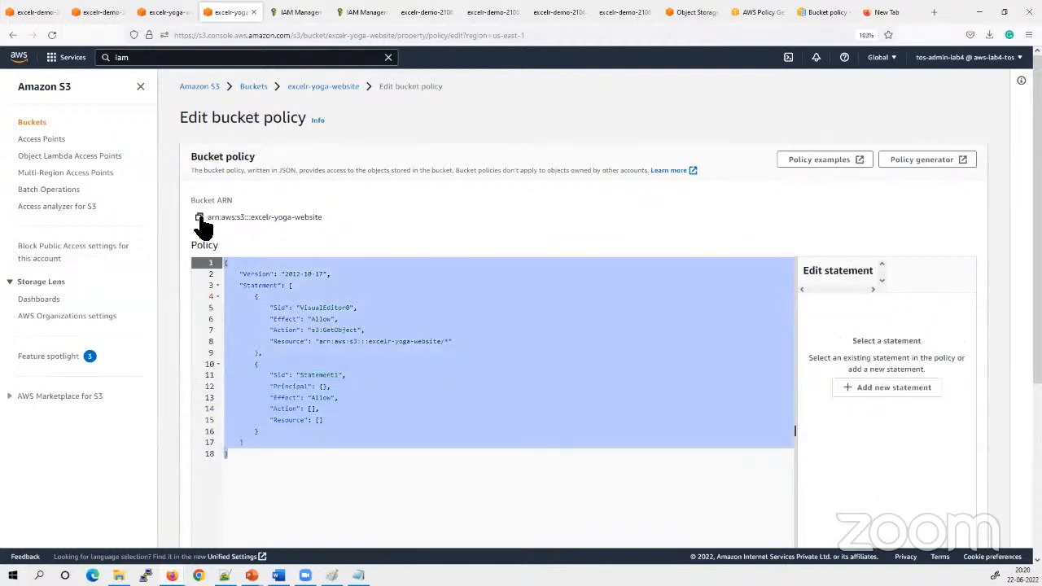
{"action": "key", "text": "BackSpace"}
Add a new statement to the empty bucket policy and choose S3 as the service for its actions
{"action": "left_click", "coordinate": [894, 387]}
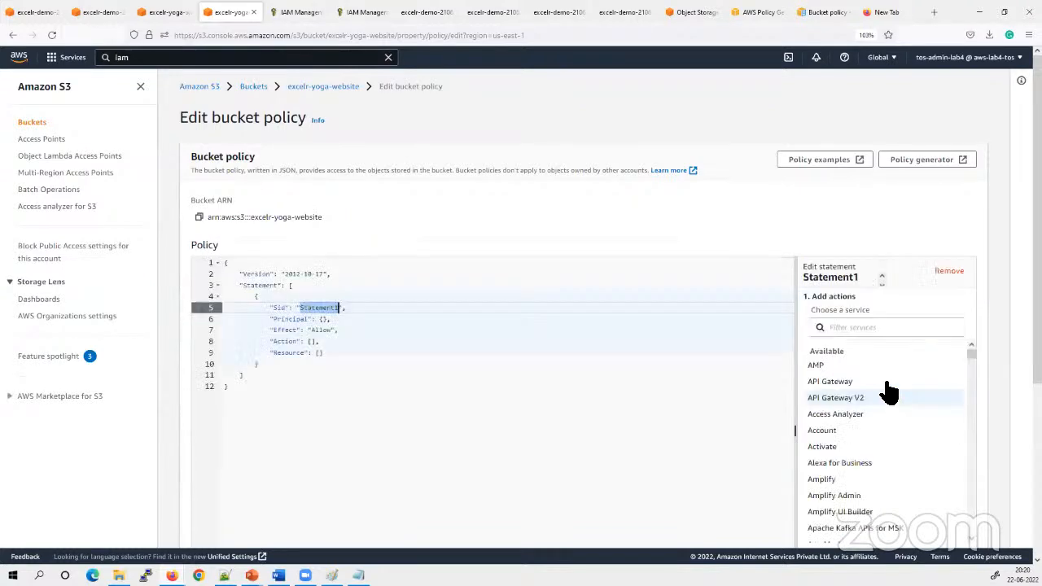
{"action": "left_click", "coordinate": [873, 328]}
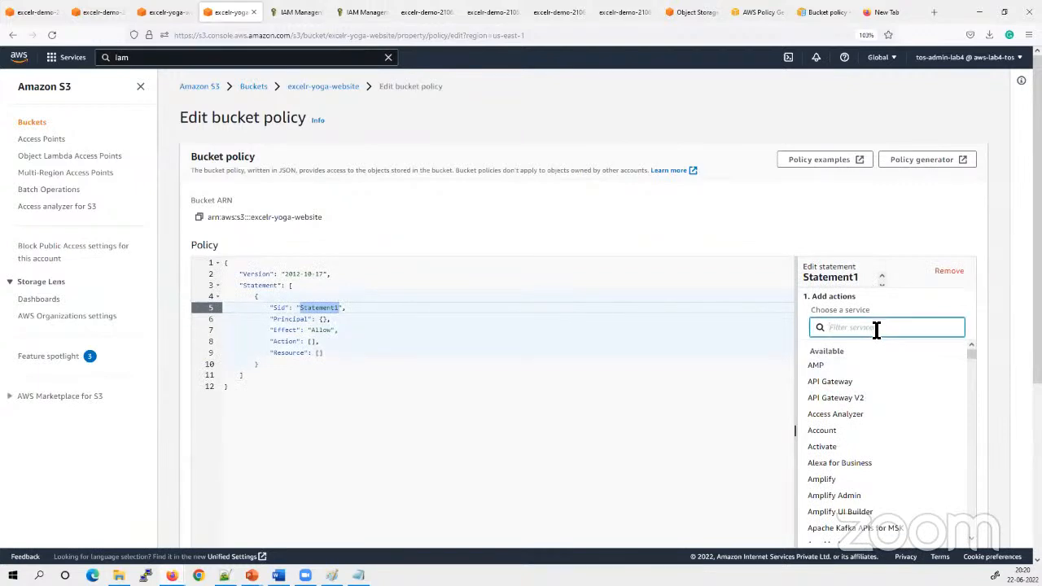
{"action": "type", "text": "s3"}
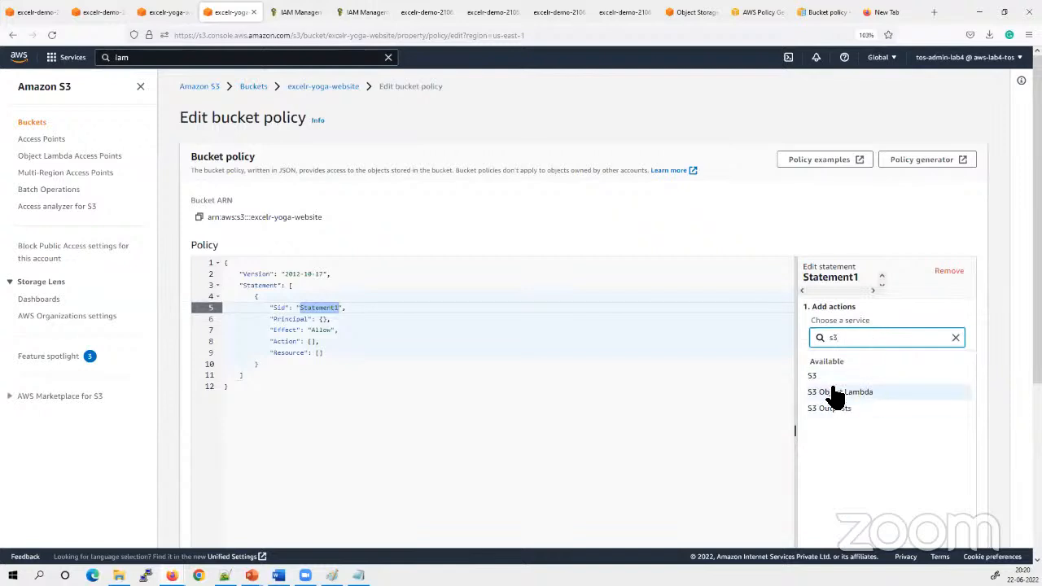
{"action": "left_click", "coordinate": [822, 376]}
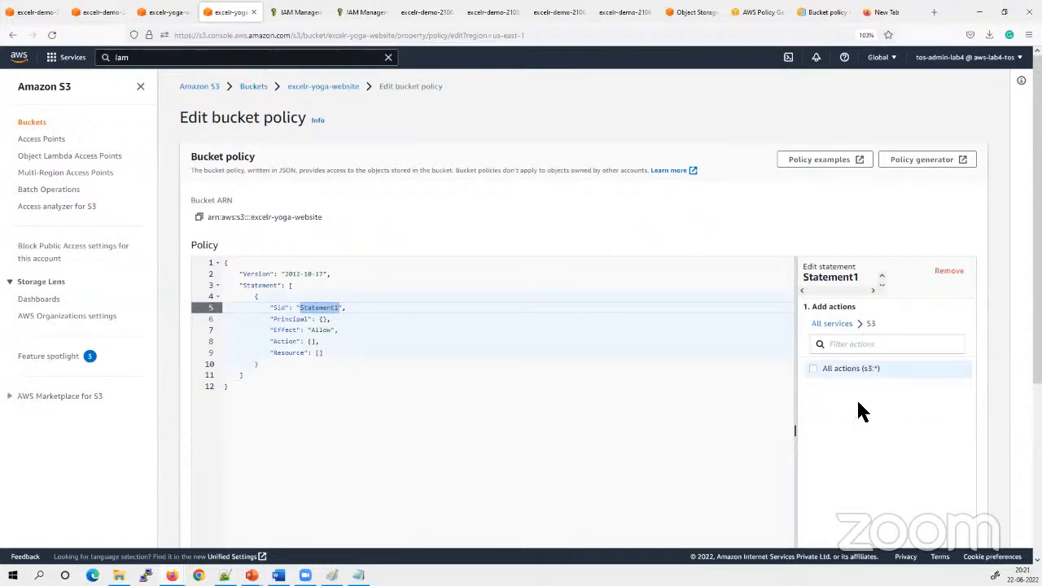
{"action": "scroll", "coordinate": [857, 398], "scroll_direction": "down", "scroll_amount": 3}
{"action": "scroll", "coordinate": [856, 377], "scroll_direction": "up", "scroll_amount": 2}
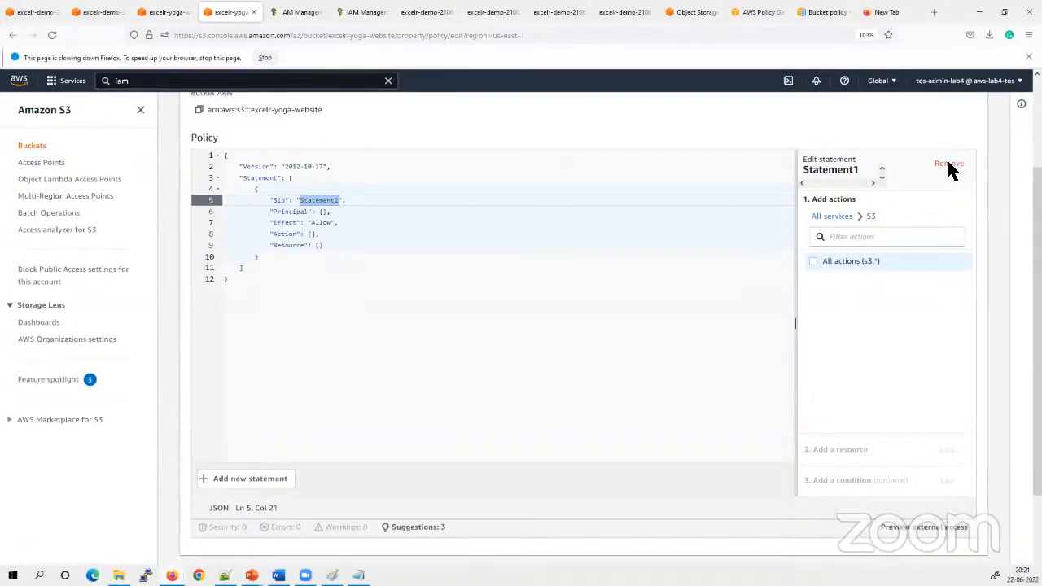
Open my-policy in IAM for editing as JSON and select its entire policy text
{"action": "key", "text": "ctrl+Tab"}
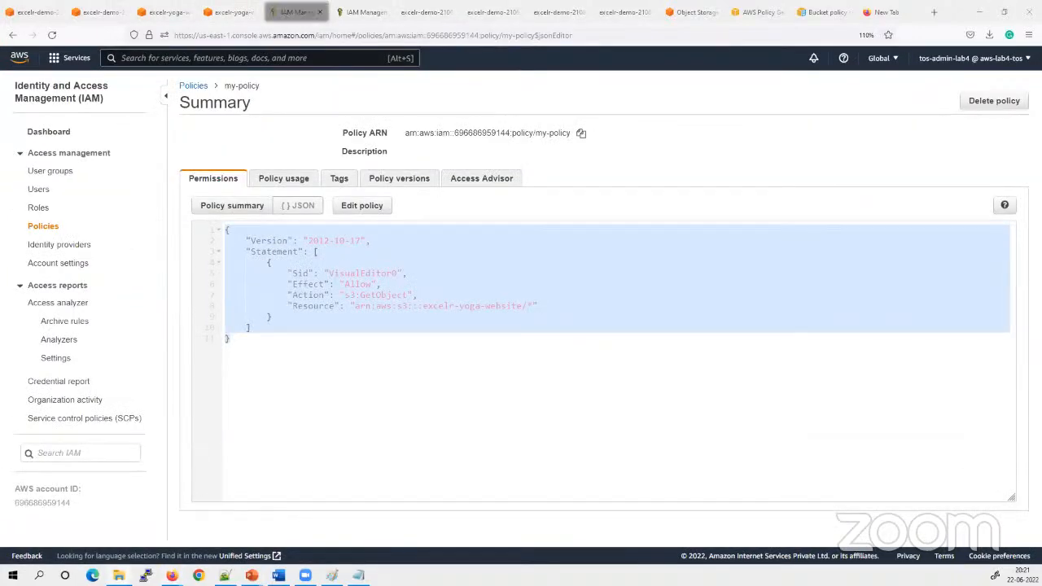
{"action": "left_click", "coordinate": [249, 241]}
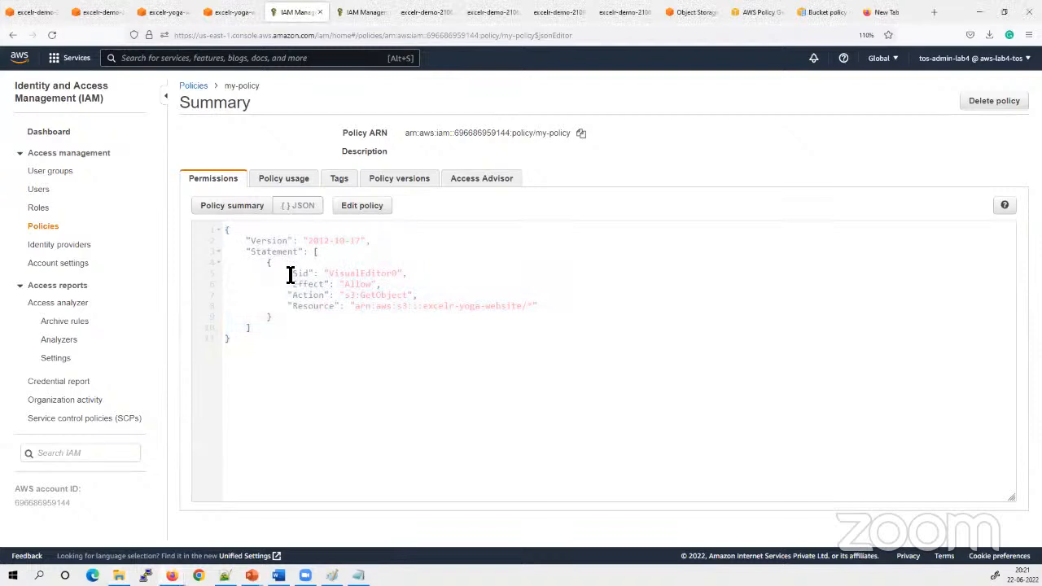
{"action": "double_click", "coordinate": [269, 262]}
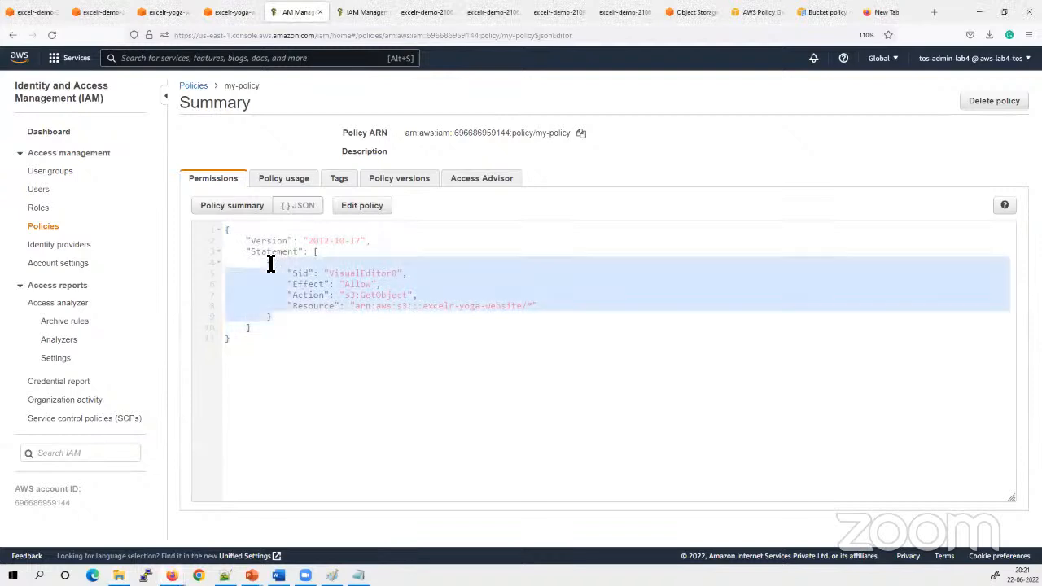
{"action": "left_click", "coordinate": [278, 298]}
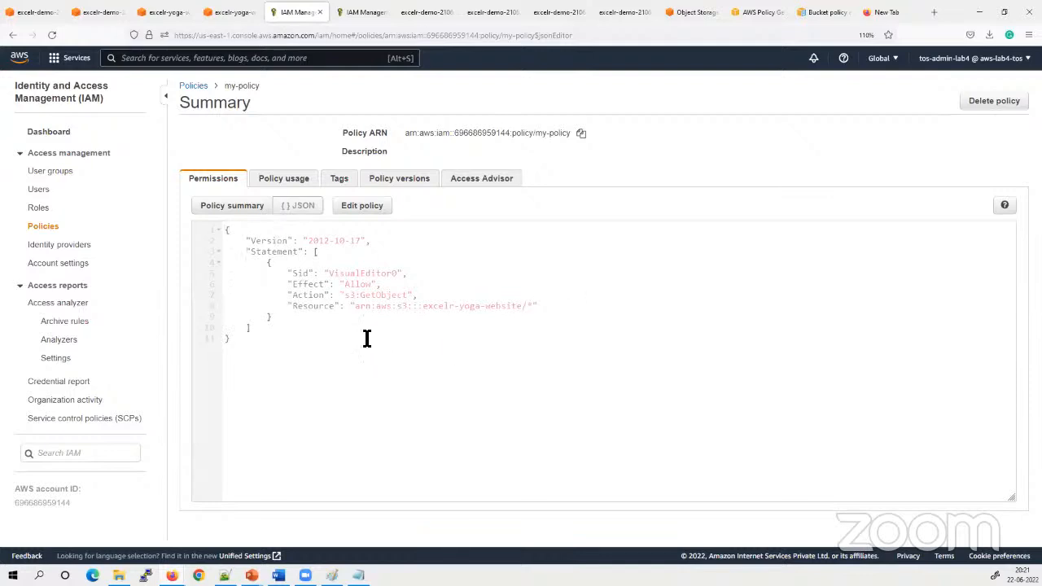
{"action": "left_click", "coordinate": [361, 208]}
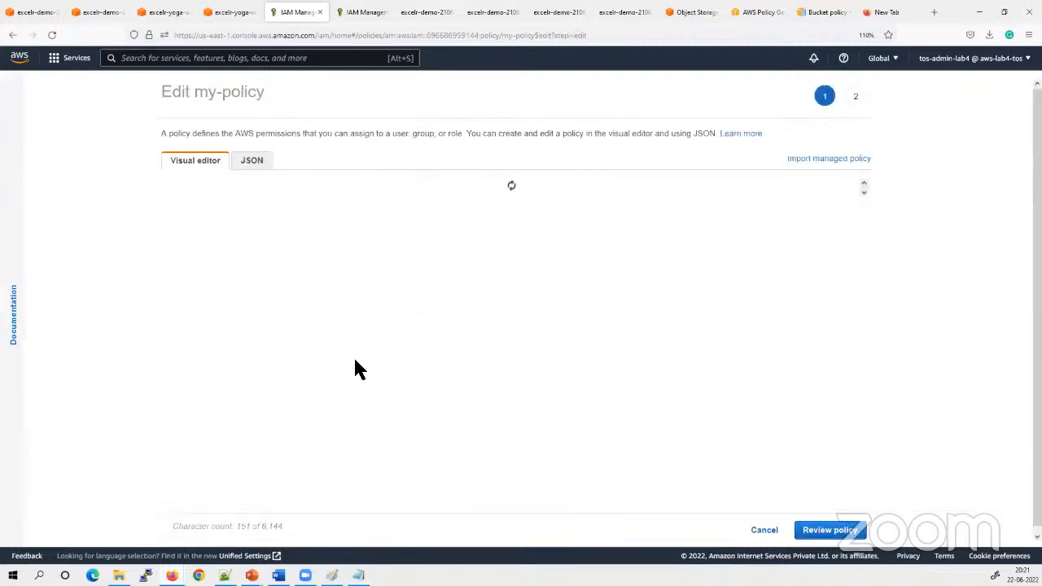
{"action": "left_click", "coordinate": [247, 164]}
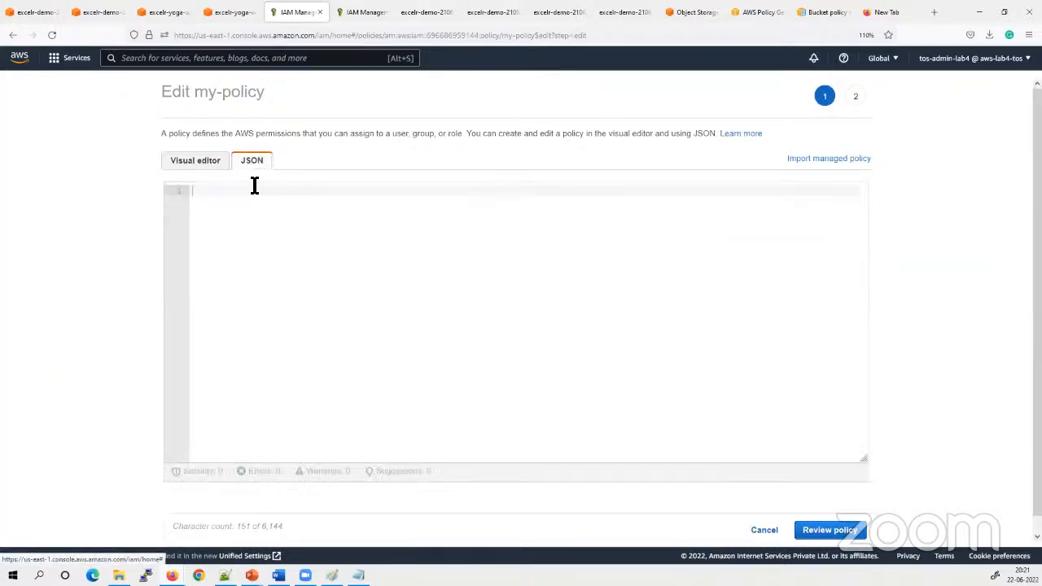
{"action": "left_click", "coordinate": [318, 350]}
{"action": "scroll", "coordinate": [302, 359], "scroll_direction": "down", "scroll_amount": 1}
{"action": "left_click_drag", "start_coordinate": [198, 175], "coordinate": [419, 273]}
{"action": "left_click", "coordinate": [461, 318]}
{"action": "left_click_drag", "start_coordinate": [222, 281], "coordinate": [192, 174]}
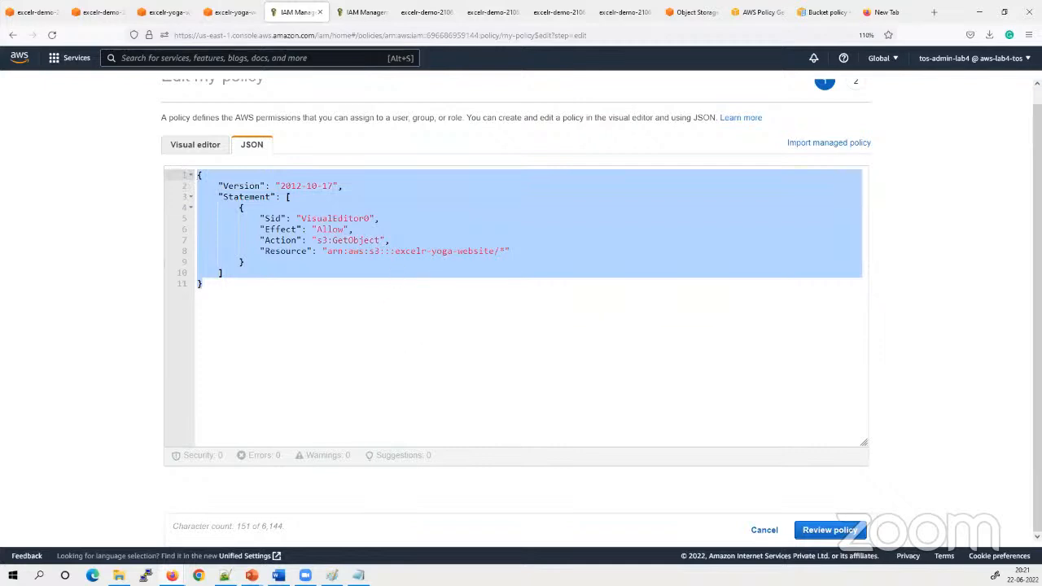
Switch to Notepad and delete the "s3:GetObjectVersion" action from the PublicRead policy
{"action": "key", "text": "alt+Tab"}
{"action": "left_click", "coordinate": [729, 345]}
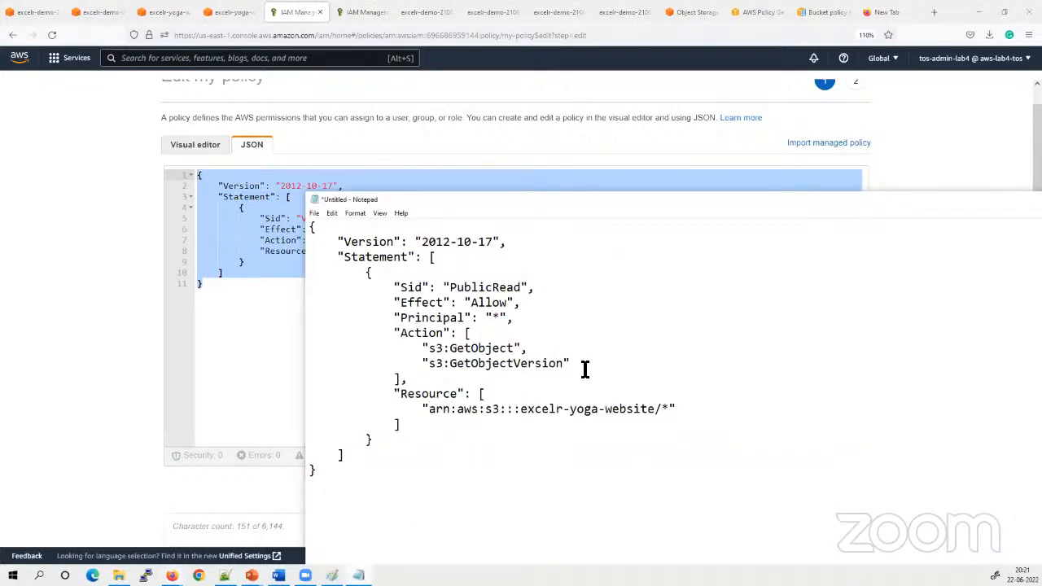
{"action": "left_click_drag", "start_coordinate": [584, 368], "coordinate": [423, 365]}
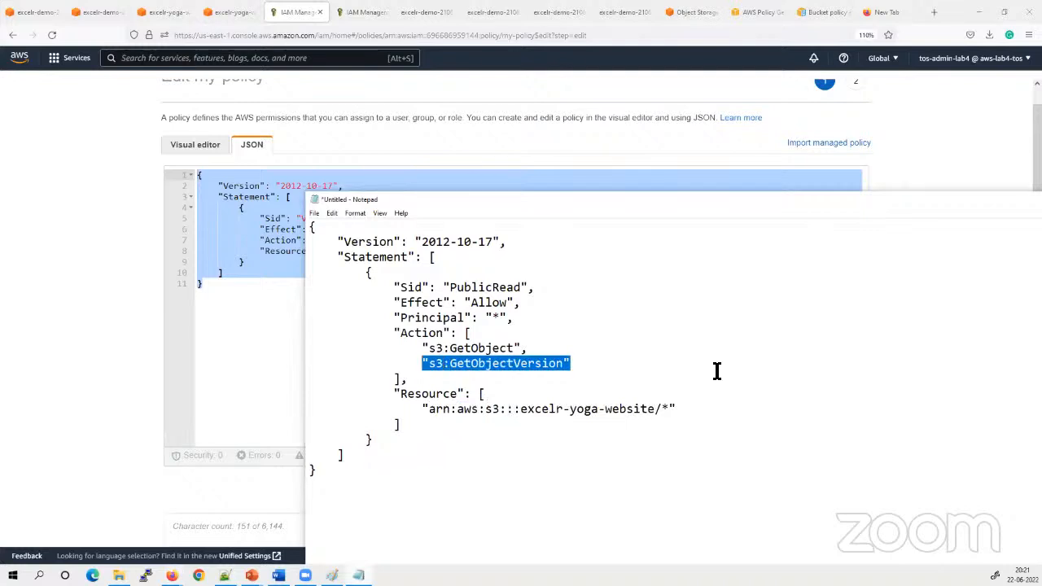
{"action": "key", "text": "Delete"}
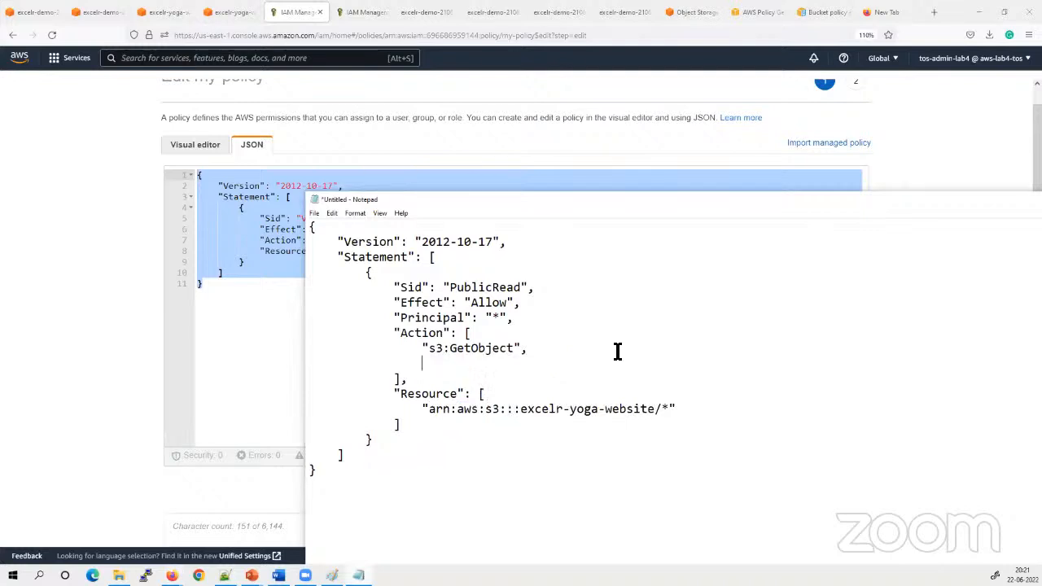
Remove the square brackets around the Action value and realign the Resource line with the other keys
{"action": "double_click", "coordinate": [468, 333]}
{"action": "key", "text": "Delete"}
{"action": "left_click_drag", "start_coordinate": [412, 378], "coordinate": [393, 377]}
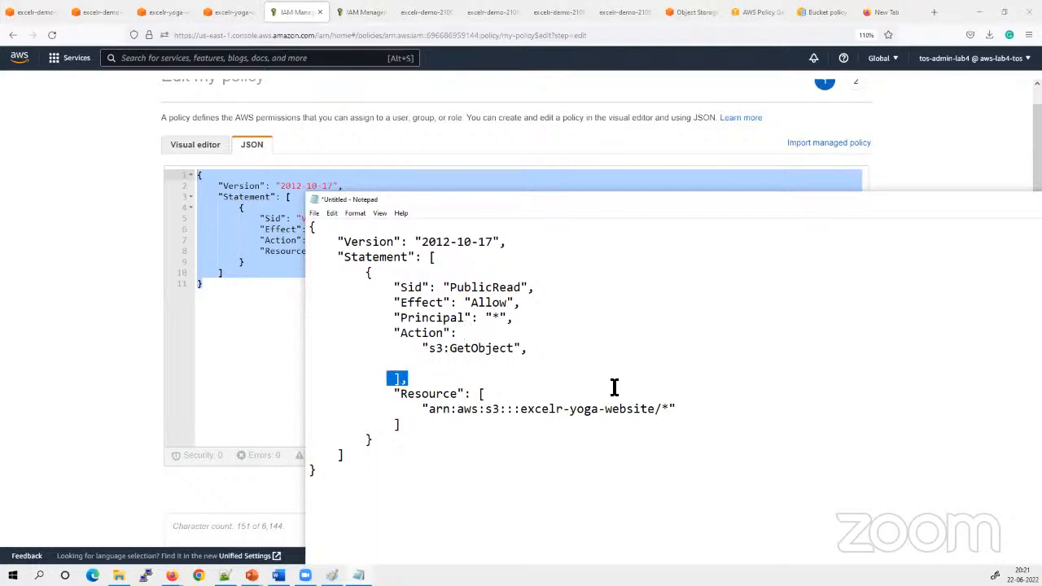
{"action": "key", "text": "Delete"}
{"action": "key", "text": "Delete"}
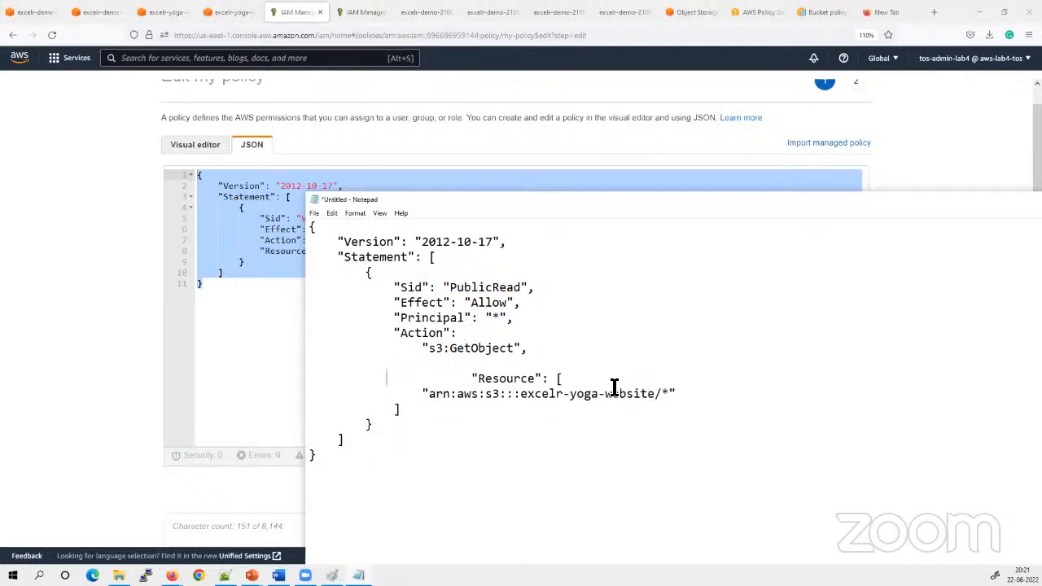
{"action": "key", "text": "Delete"}
{"action": "key", "text": "Delete"}
{"action": "key", "text": "Delete"}
{"action": "key", "text": "Delete"}
{"action": "key", "text": "Delete"}
{"action": "key", "text": "Delete"}
{"action": "key", "text": "Delete"}
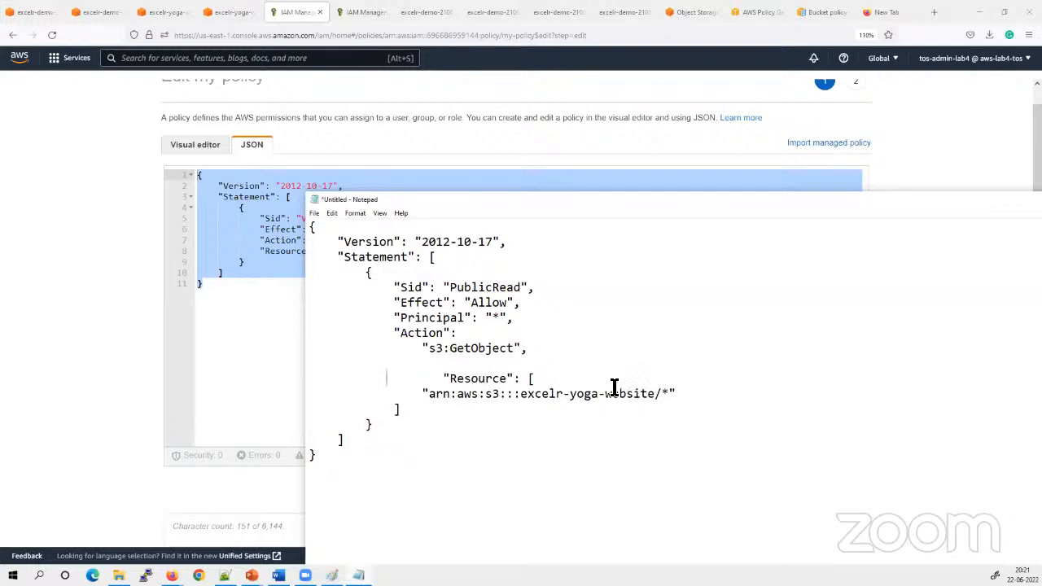
{"action": "key", "text": "Delete"}
{"action": "key", "text": "Delete"}
{"action": "key", "text": "Delete"}
{"action": "key", "text": "Delete"}
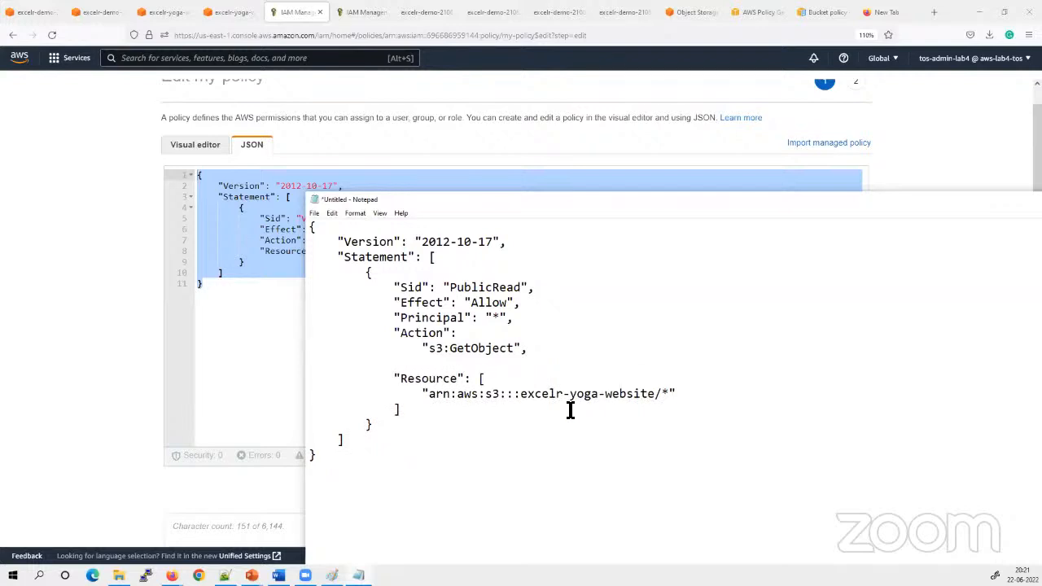
Remove the square brackets around the Resource value and put the bucket ARN on the same line as "Resource"
{"action": "left_click_drag", "start_coordinate": [409, 414], "coordinate": [382, 411]}
{"action": "key", "text": "Delete"}
{"action": "left_click_drag", "start_coordinate": [485, 378], "coordinate": [477, 378]}
{"action": "key", "text": "Delete"}
{"action": "key", "text": "Delete"}
{"action": "key", "text": "Delete"}
{"action": "key", "text": "Delete"}
{"action": "key", "text": "Delete"}
{"action": "key", "text": "Delete"}
{"action": "key", "text": "Delete"}
{"action": "key", "text": "Delete"}
{"action": "key", "text": "Delete"}
{"action": "key", "text": "Delete"}
{"action": "key", "text": "Delete"}
{"action": "key", "text": "Delete"}
{"action": "key", "text": "Delete"}
{"action": "key", "text": "Delete"}
{"action": "key", "text": "Delete"}
{"action": "key", "text": "Delete"}
{"action": "key", "text": "Delete"}
{"action": "key", "text": "Delete"}
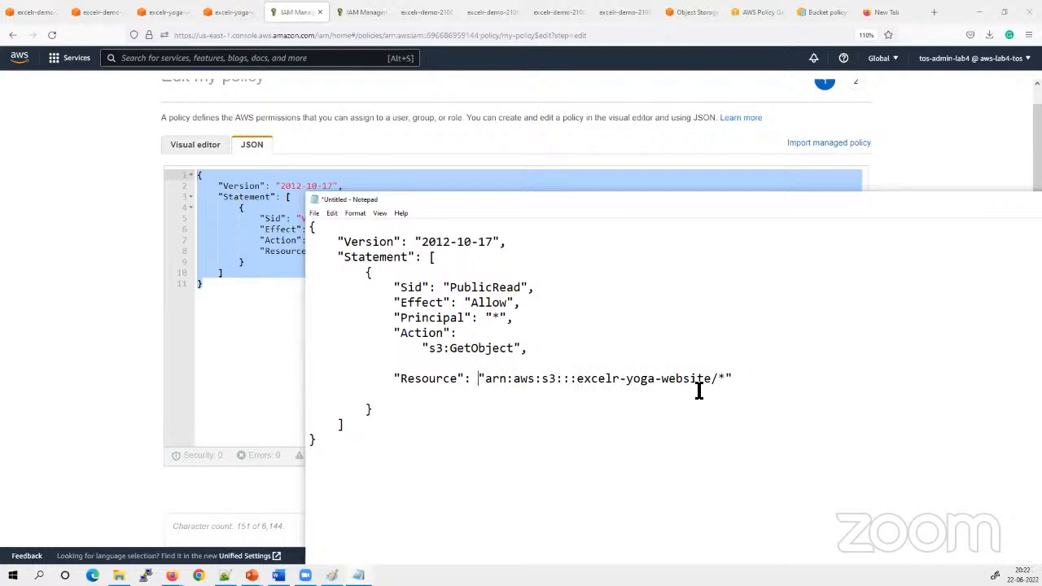
Put "s3:GetObject" on the same line as "Action" and remove the blank lines left in the statement
{"action": "left_click", "coordinate": [418, 418]}
{"action": "key", "text": "BackSpace"}
{"action": "key", "text": "BackSpace"}
{"action": "key", "text": "BackSpace"}
{"action": "key", "text": "BackSpace"}
{"action": "key", "text": "BackSpace"}
{"action": "key", "text": "BackSpace"}
{"action": "key", "text": "BackSpace"}
{"action": "key", "text": "BackSpace"}
{"action": "key", "text": "BackSpace"}
{"action": "key", "text": "BackSpace"}
{"action": "key", "text": "BackSpace"}
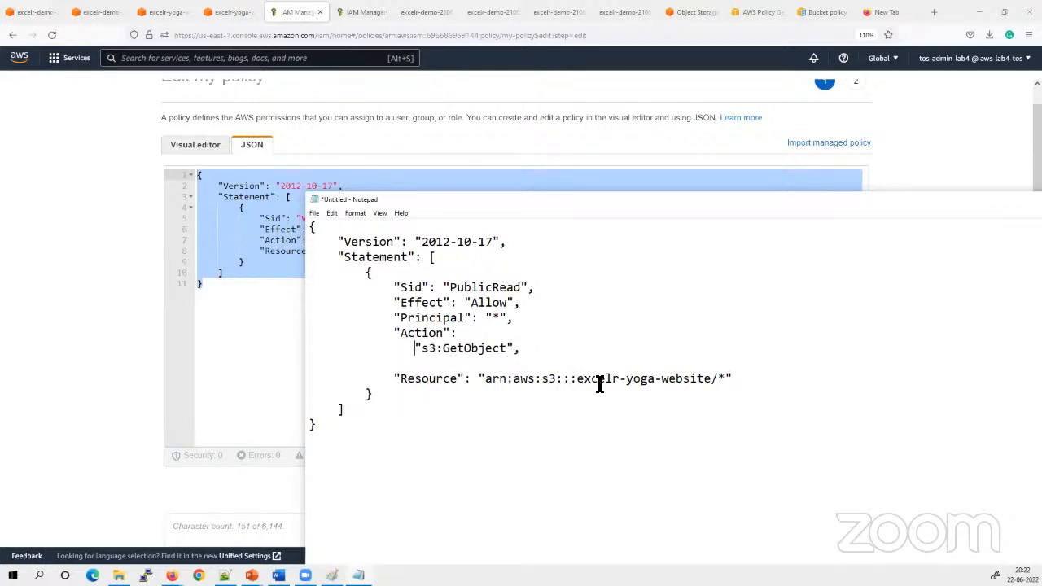
{"action": "key", "text": "BackSpace"}
{"action": "key", "text": "BackSpace"}
{"action": "key", "text": "BackSpace"}
{"action": "key", "text": "BackSpace"}
{"action": "key", "text": "BackSpace"}
{"action": "key", "text": "BackSpace"}
{"action": "key", "text": "BackSpace"}
{"action": "key", "text": "BackSpace"}
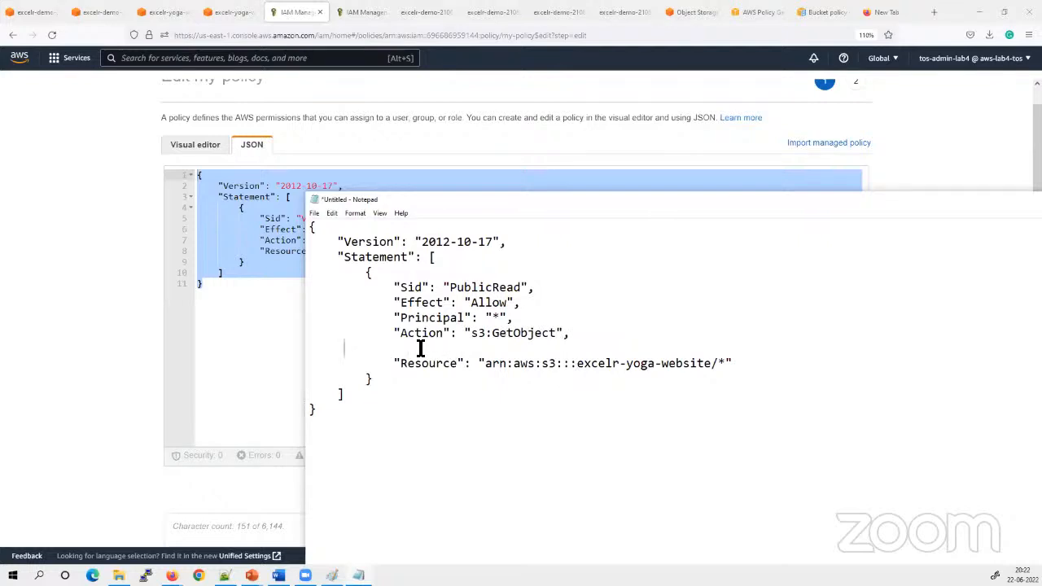
{"action": "key", "text": "BackSpace"}
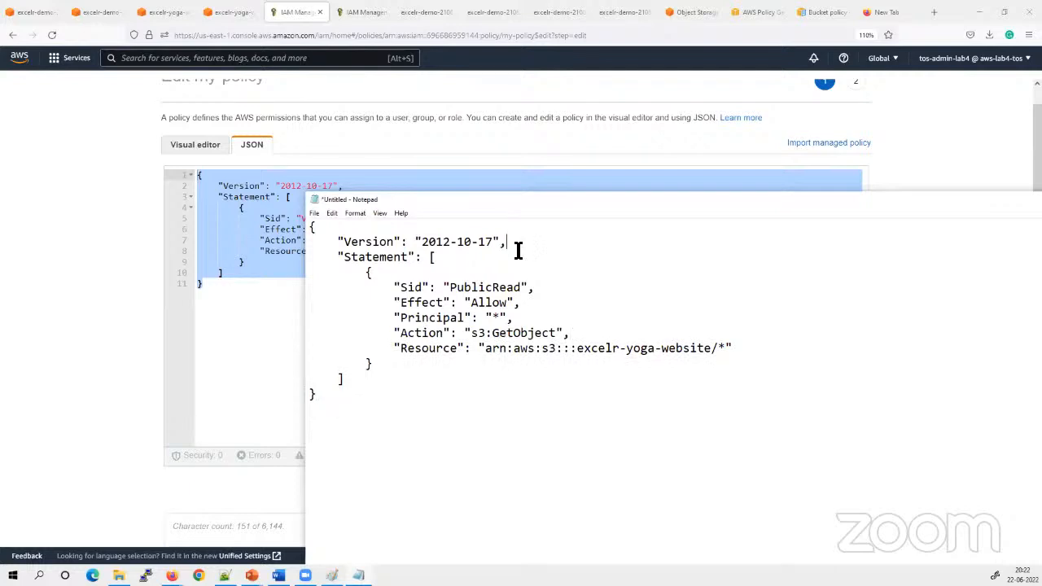
Copy the whole simplified PublicRead policy from Notepad and replace the JSON of my-policy in IAM with it
{"action": "left_click", "coordinate": [244, 382]}
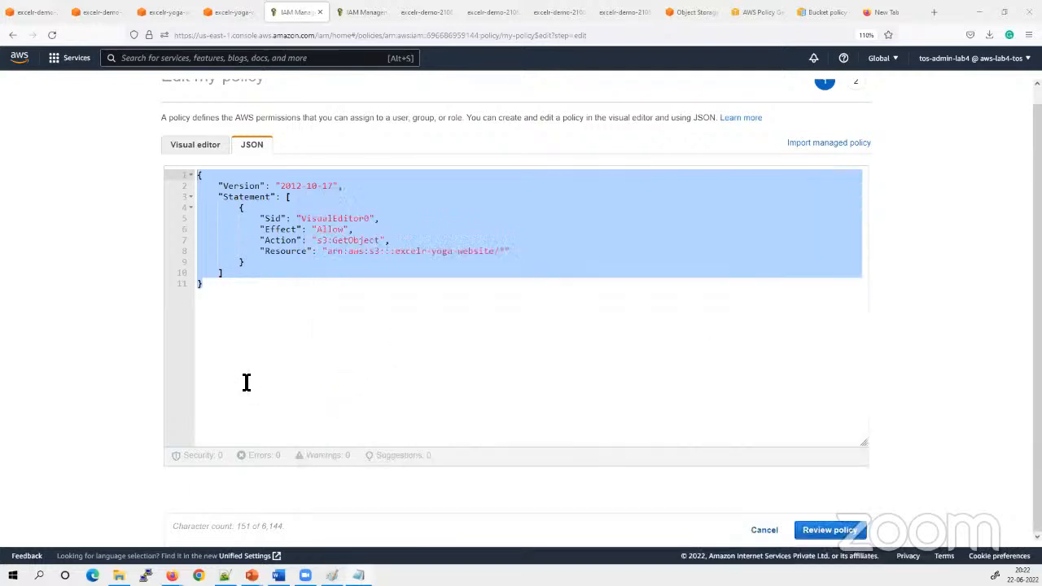
{"action": "key", "text": "alt+Tab"}
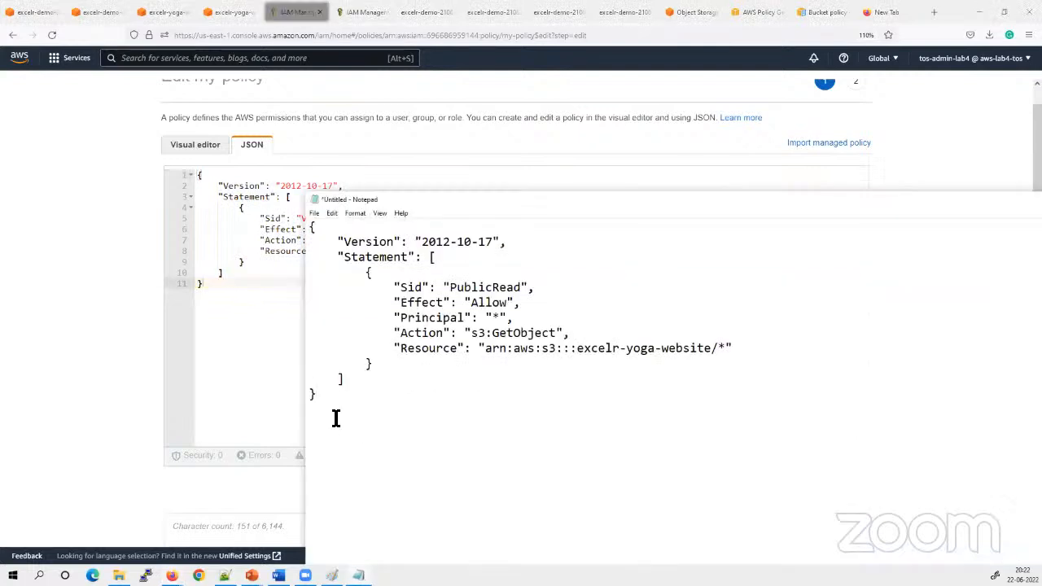
{"action": "left_click_drag", "start_coordinate": [336, 418], "coordinate": [298, 228]}
{"action": "key", "text": "ctrl+c"}
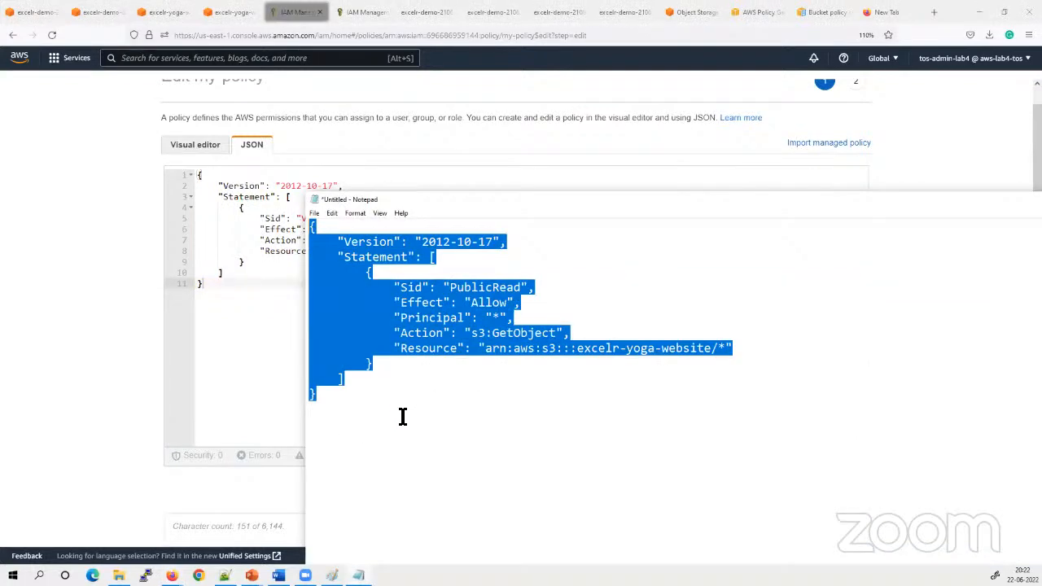
{"action": "left_click", "coordinate": [261, 371]}
{"action": "key", "text": "ctrl+a"}
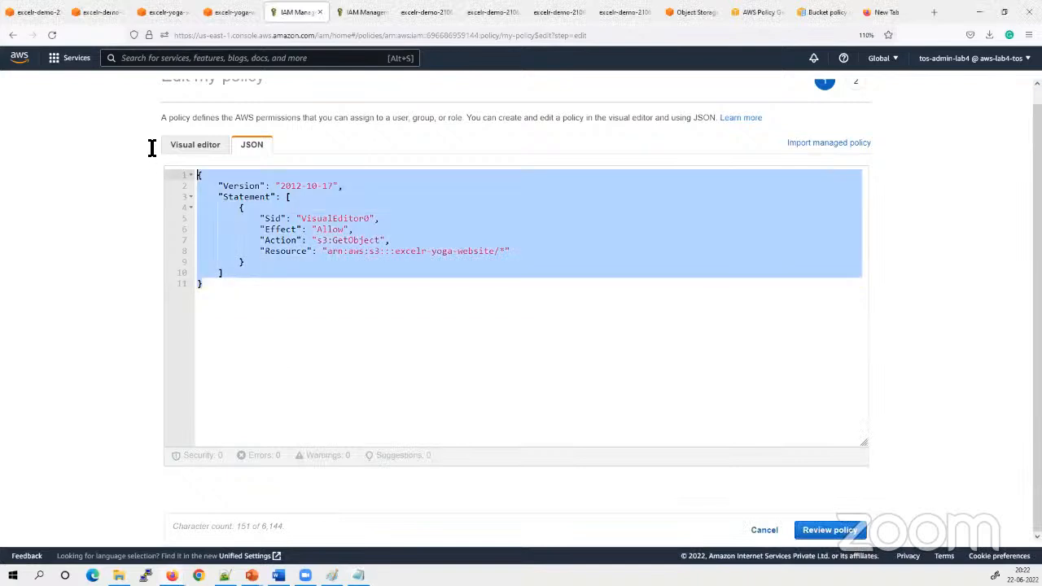
{"action": "key", "text": "ctrl+v"}
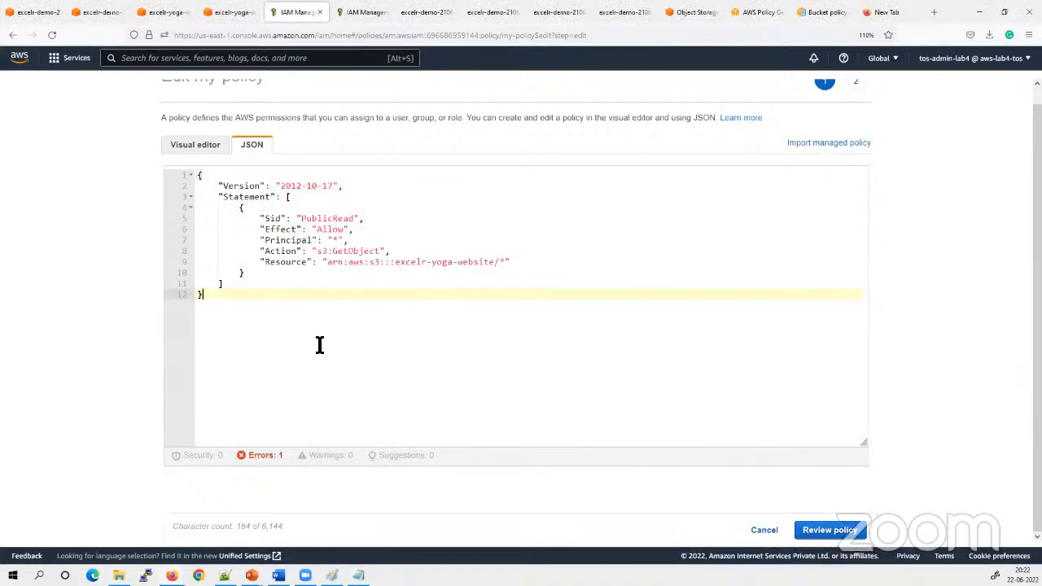
Open the error list of the my-policy editor and jump to the policy line flagged by the error
{"action": "left_click", "coordinate": [260, 455]}
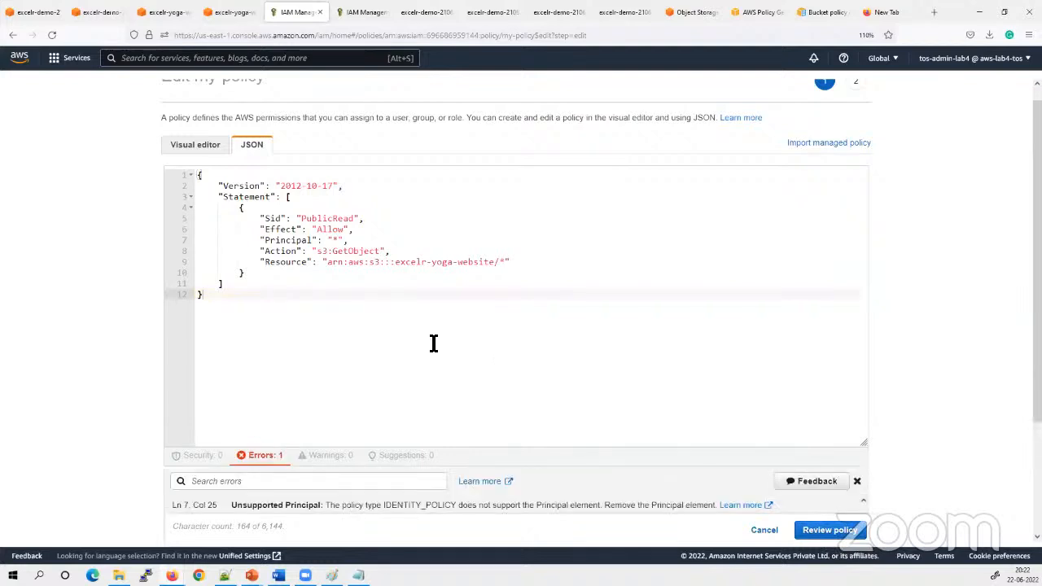
{"action": "scroll", "coordinate": [448, 383], "scroll_direction": "down", "scroll_amount": 2}
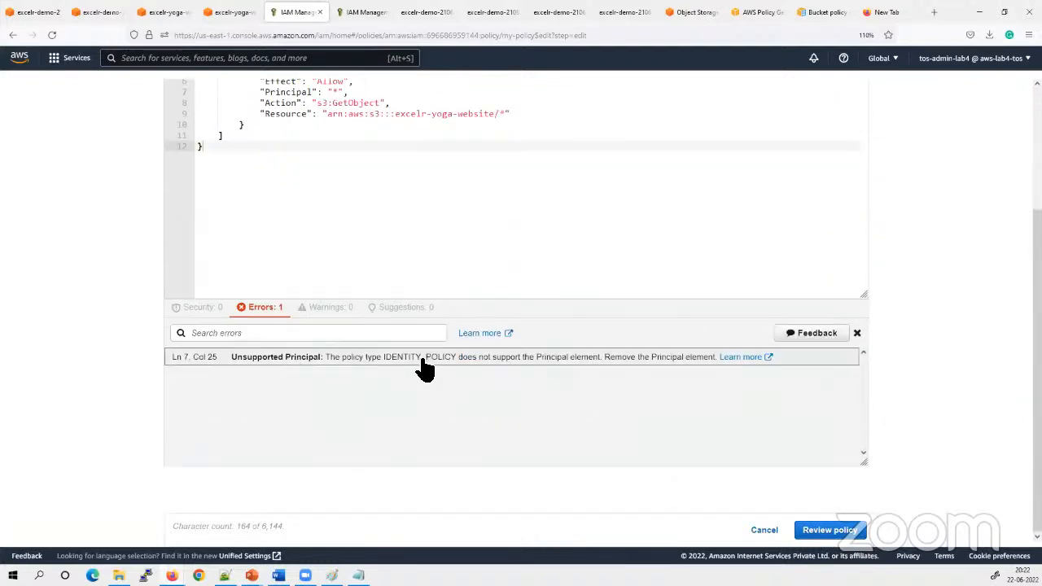
{"action": "left_click", "coordinate": [493, 359]}
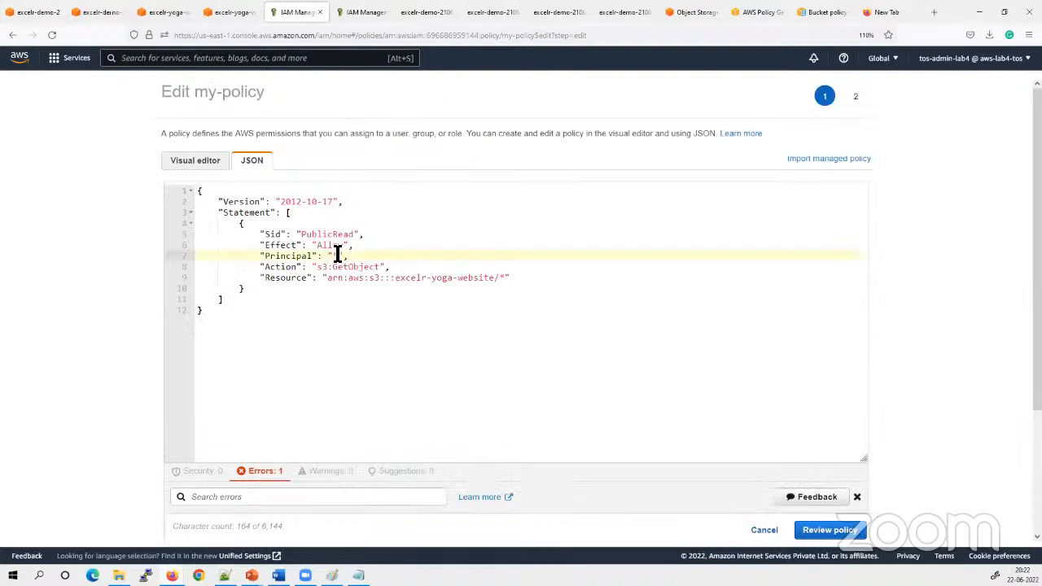
{"action": "left_click", "coordinate": [371, 357]}
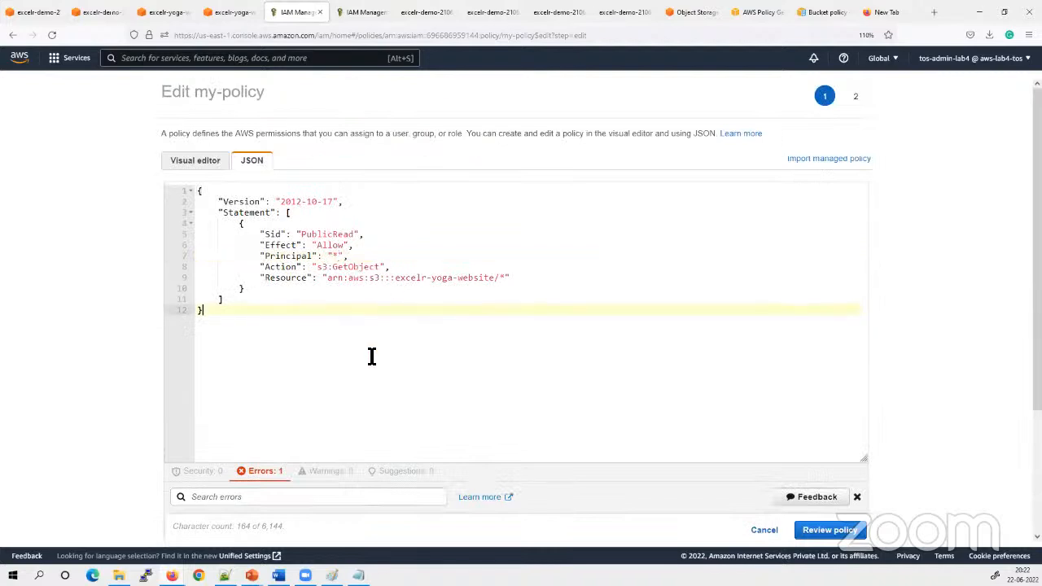
Go to the bucket policy editor of excelr-yoga-website and select the full PublicRead policy text in Notepad for copying
{"action": "left_click", "coordinate": [230, 12]}
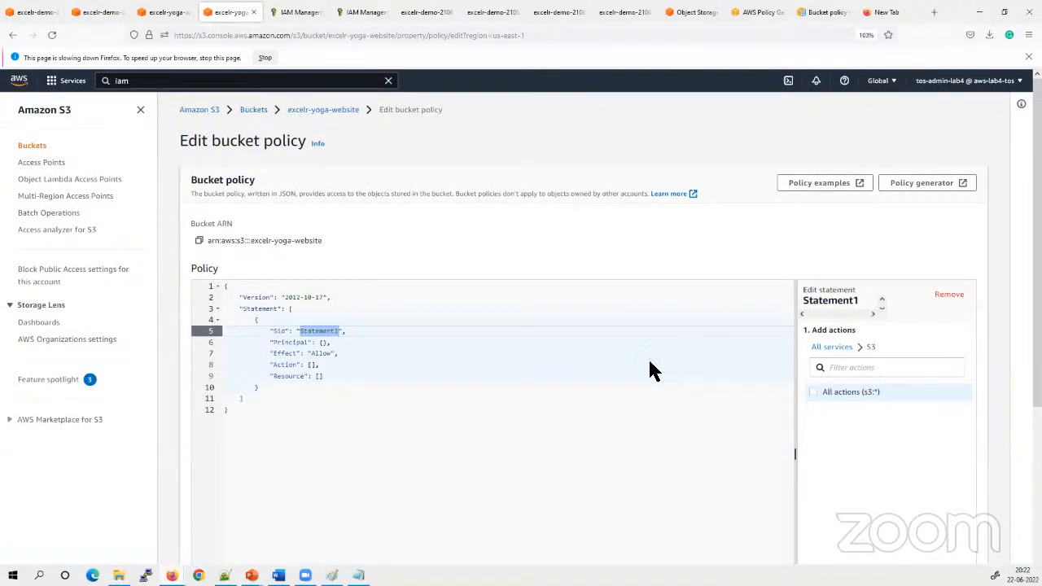
{"action": "left_click", "coordinate": [358, 576]}
{"action": "left_click_drag", "start_coordinate": [395, 461], "coordinate": [277, 195]}
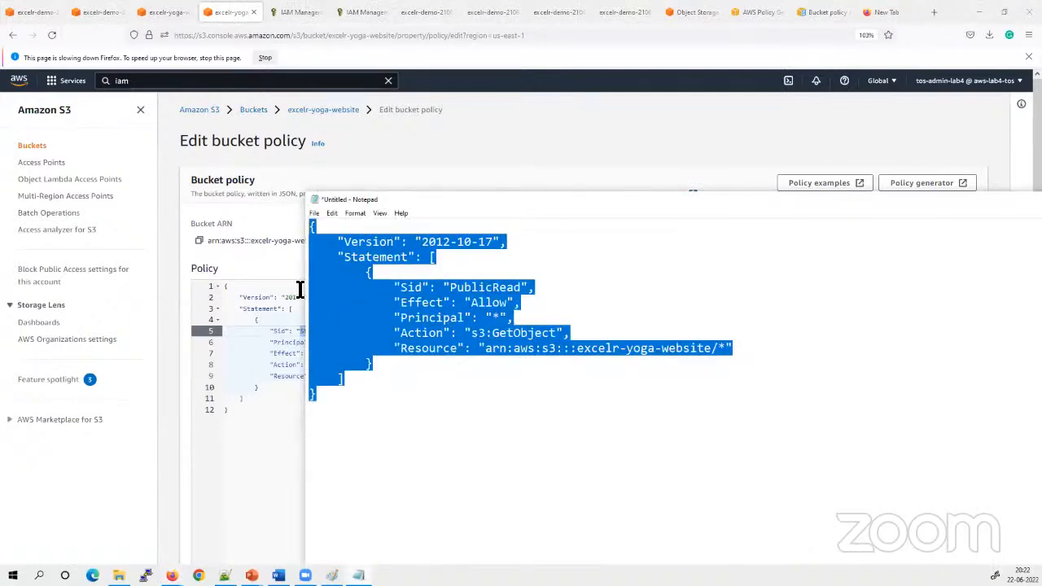
{"action": "left_click", "coordinate": [344, 434]}
{"action": "left_click", "coordinate": [276, 439]}
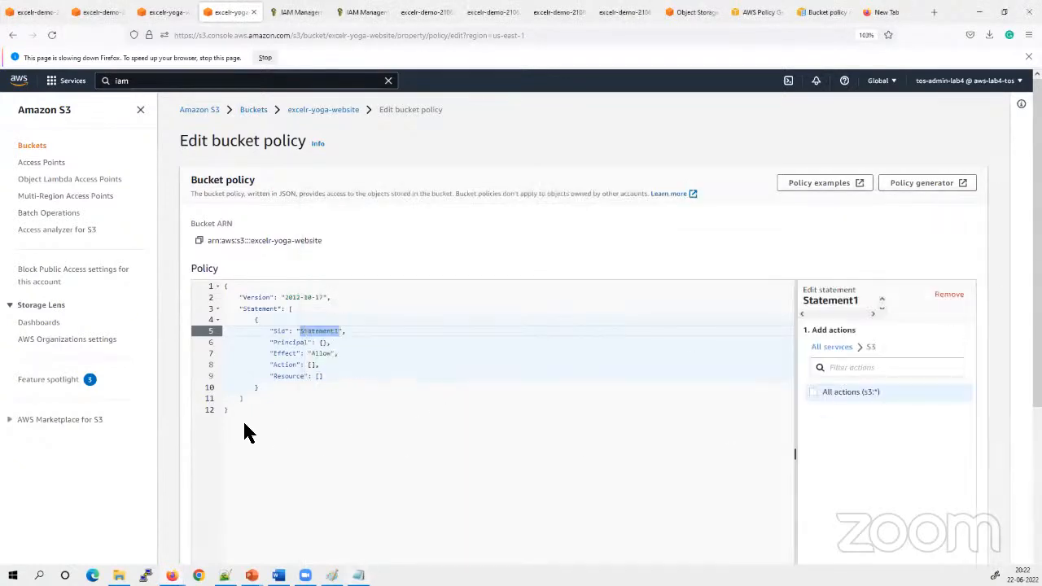
Check the bucket policy's Statement1 and the save error below it, and switch to the AWS Policy Generator
{"action": "scroll", "coordinate": [326, 422], "scroll_direction": "down", "scroll_amount": 3}
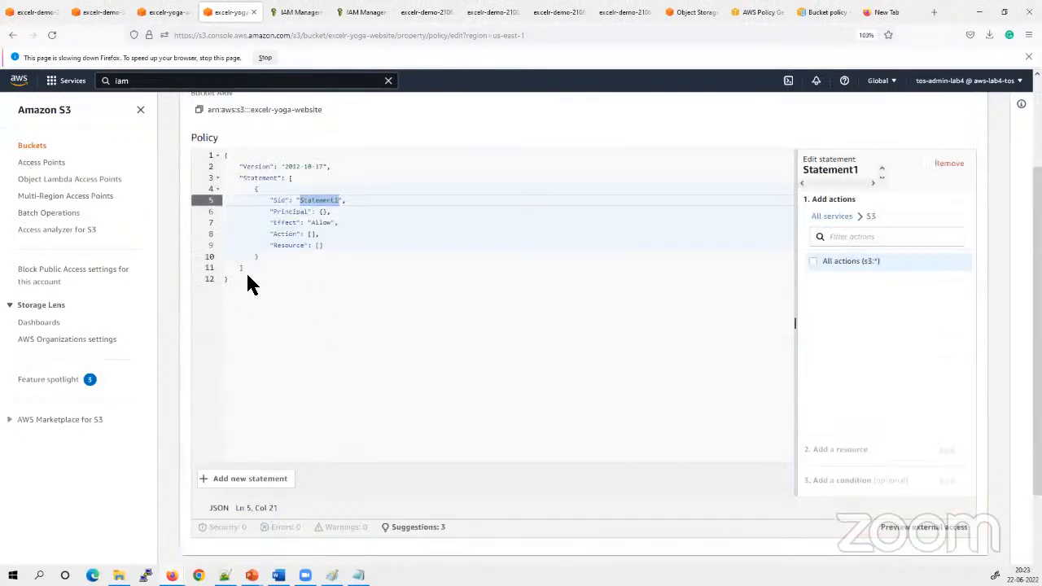
{"action": "scroll", "coordinate": [869, 353], "scroll_direction": "up", "scroll_amount": 2}
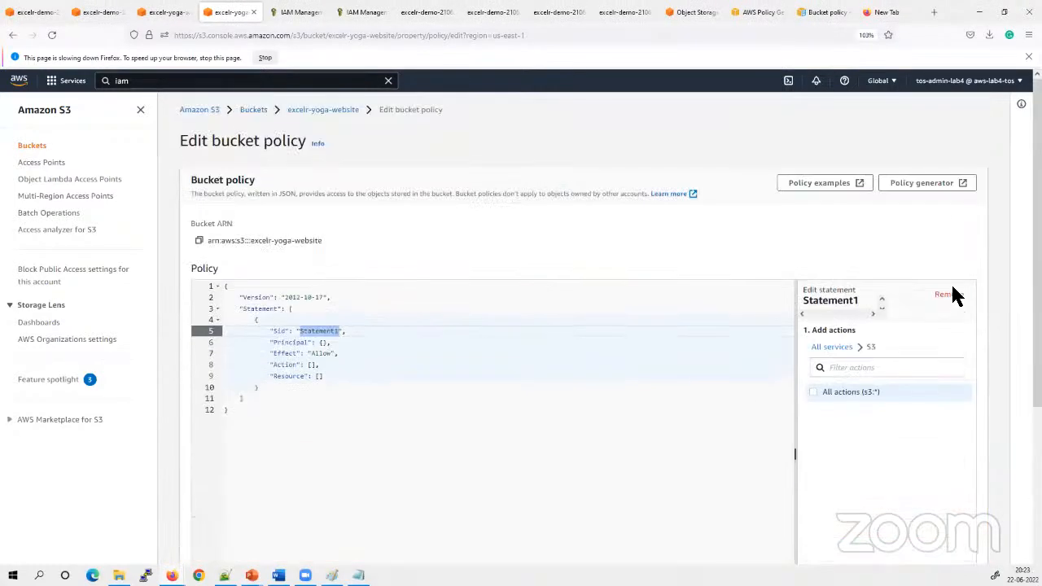
{"action": "scroll", "coordinate": [914, 335], "scroll_direction": "down", "scroll_amount": 3}
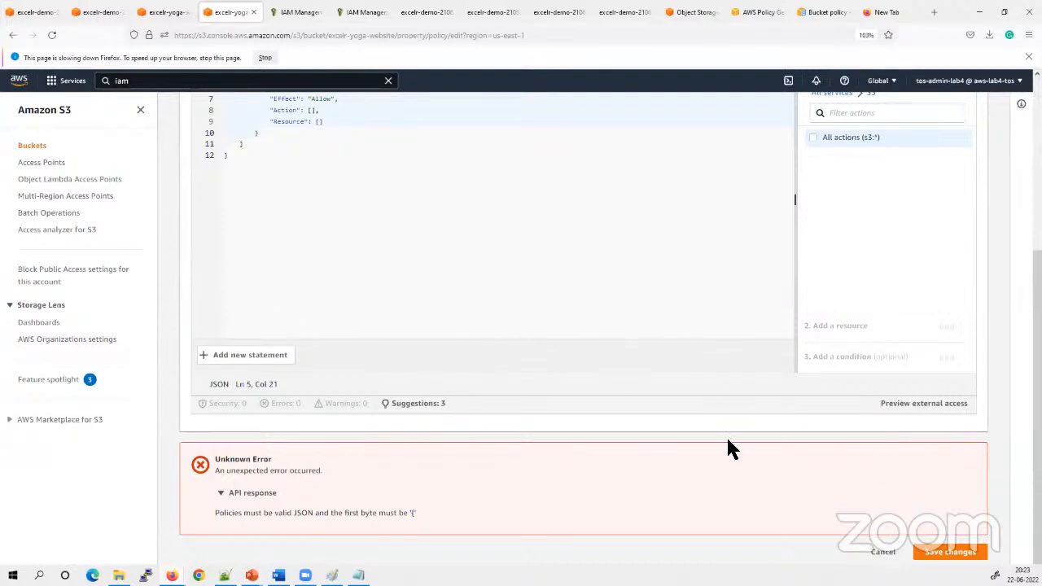
{"action": "scroll", "coordinate": [419, 259], "scroll_direction": "up", "scroll_amount": 3}
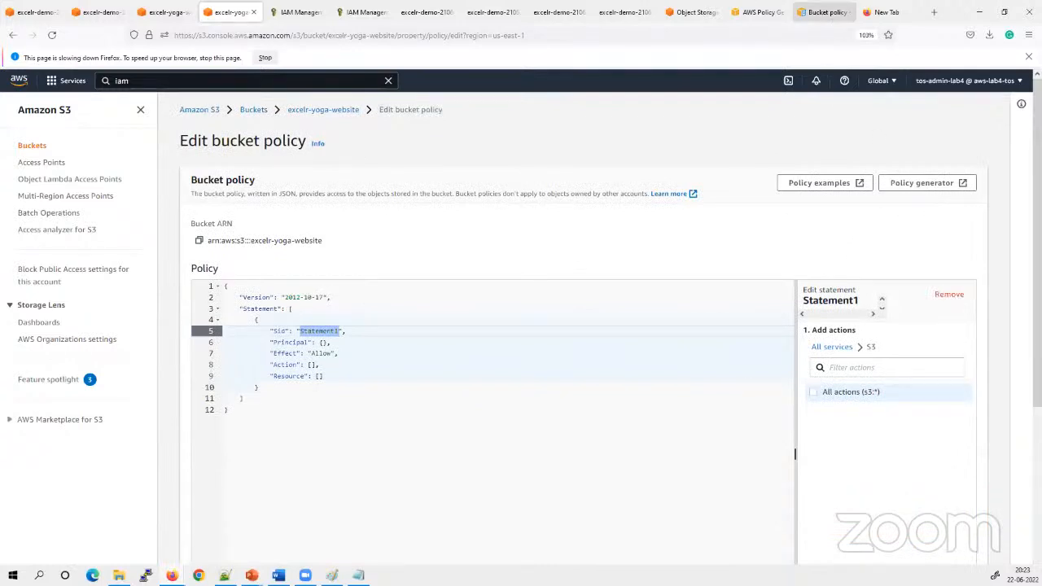
{"action": "left_click", "coordinate": [763, 15]}
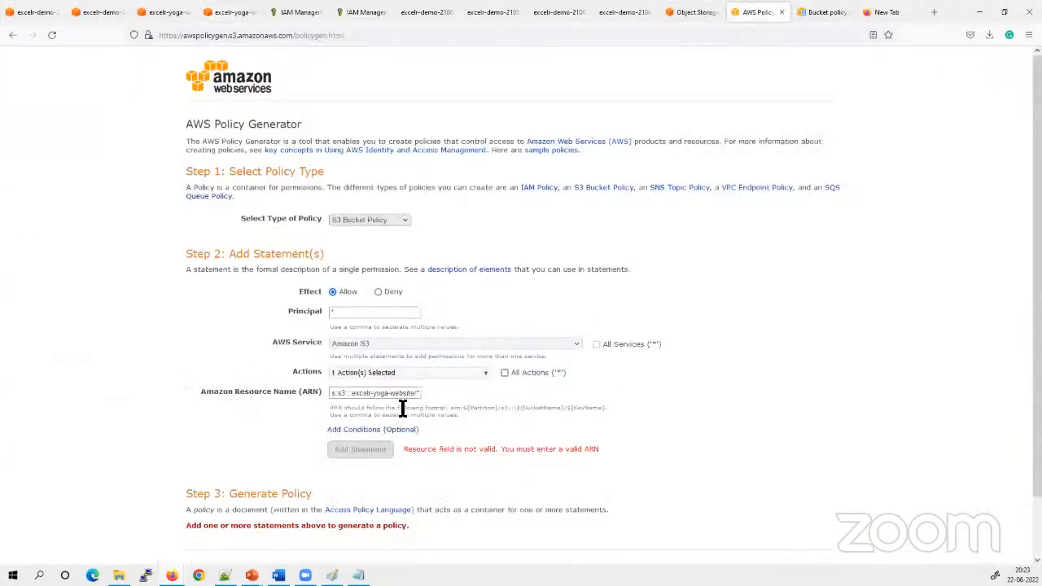
Examine the full Amazon Resource Name entered for the S3 bucket policy statement in the AWS Policy Generator
{"action": "left_click_drag", "start_coordinate": [337, 395], "coordinate": [157, 395]}
{"action": "left_click", "coordinate": [798, 425]}
{"action": "left_click_drag", "start_coordinate": [350, 395], "coordinate": [508, 396]}
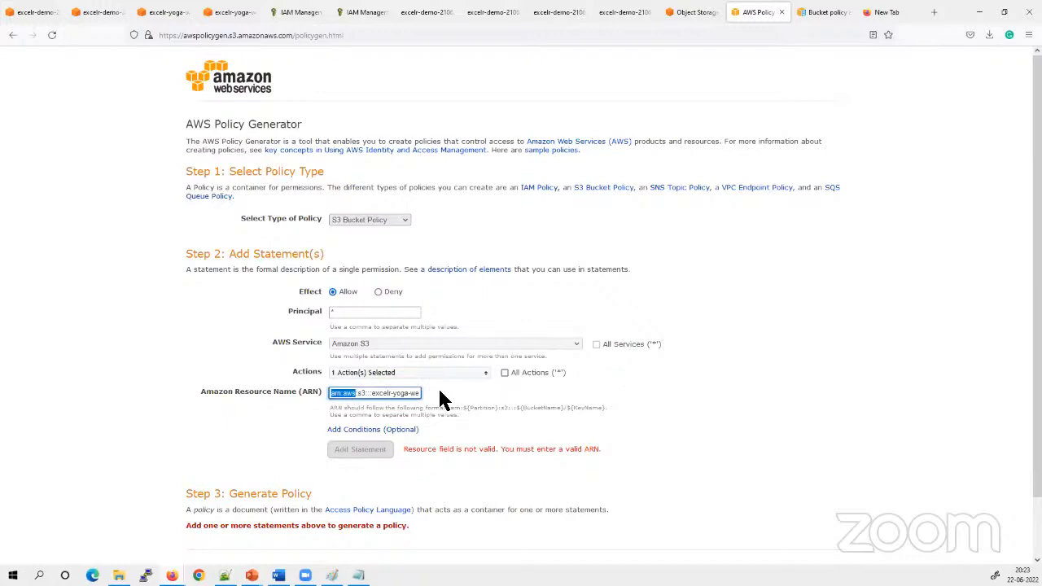
{"action": "triple_click", "coordinate": [389, 392]}
{"action": "left_click", "coordinate": [924, 431]}
Look through the bucket policy examples in the Amazon S3 User Guide, from anonymous read access down to requiring MFA
{"action": "left_click", "coordinate": [289, 12]}
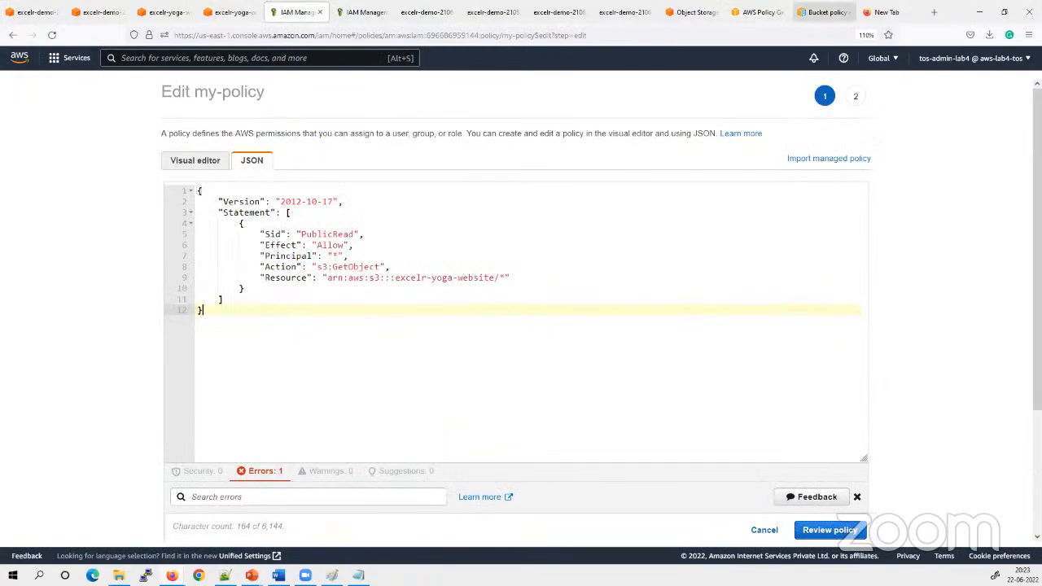
{"action": "left_click", "coordinate": [822, 12]}
{"action": "scroll", "coordinate": [409, 472], "scroll_direction": "down", "scroll_amount": 5}
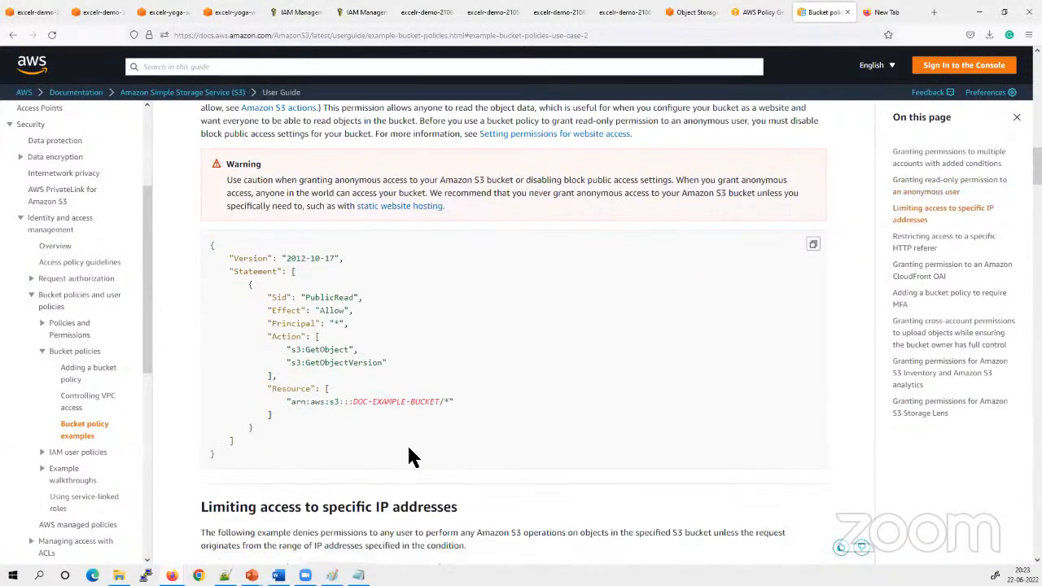
{"action": "scroll", "coordinate": [427, 493], "scroll_direction": "down", "scroll_amount": 12}
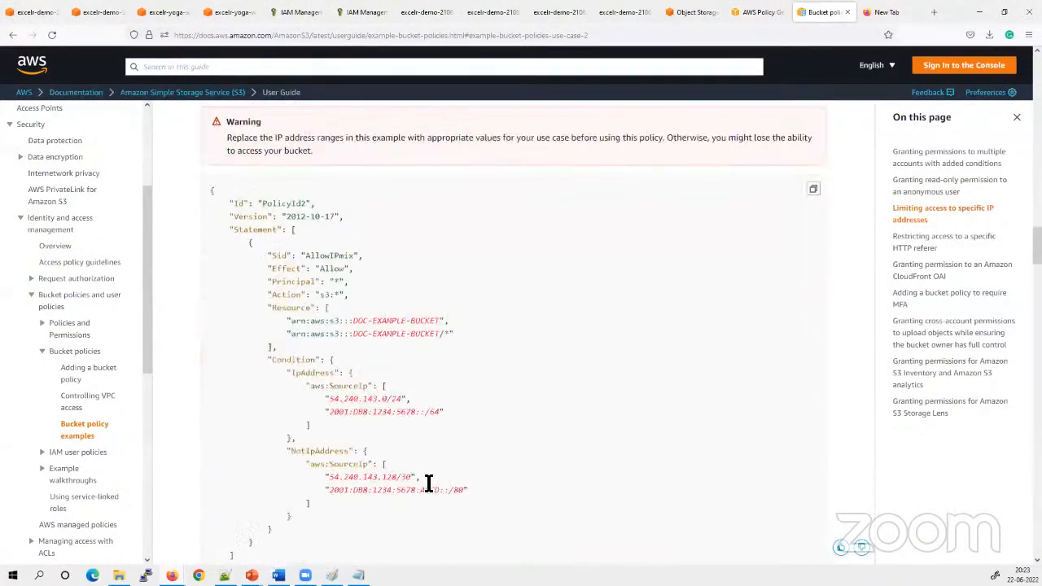
{"action": "scroll", "coordinate": [371, 486], "scroll_direction": "down", "scroll_amount": 3}
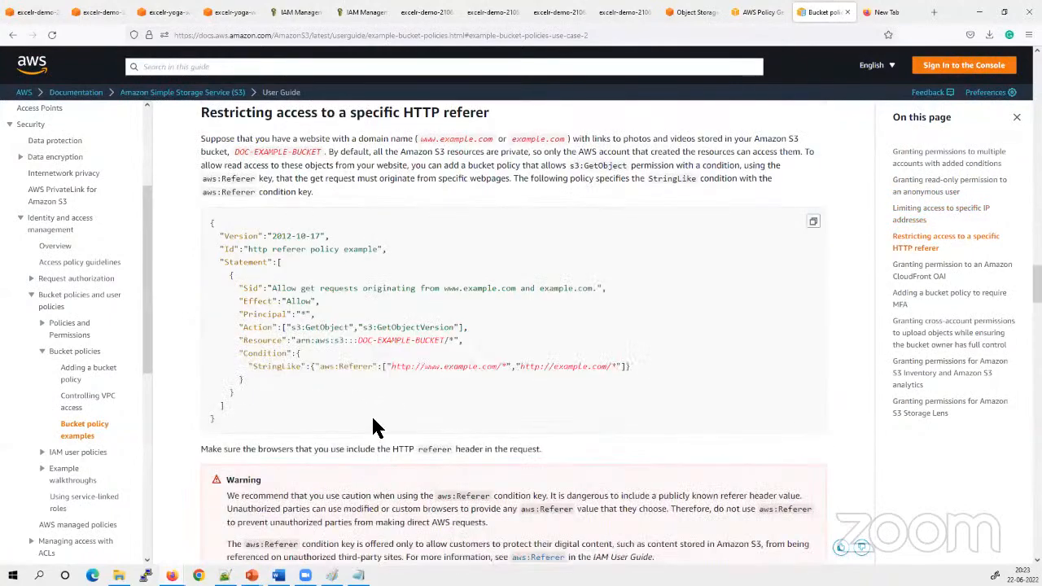
{"action": "scroll", "coordinate": [395, 472], "scroll_direction": "down", "scroll_amount": 3}
{"action": "scroll", "coordinate": [399, 521], "scroll_direction": "down", "scroll_amount": 3}
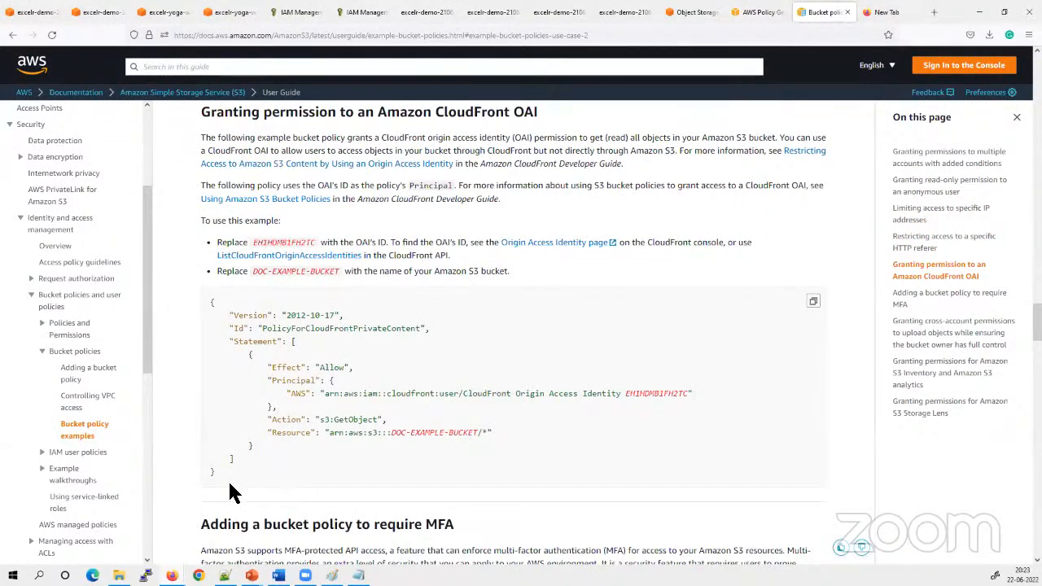
{"action": "scroll", "coordinate": [337, 472], "scroll_direction": "down", "scroll_amount": 5}
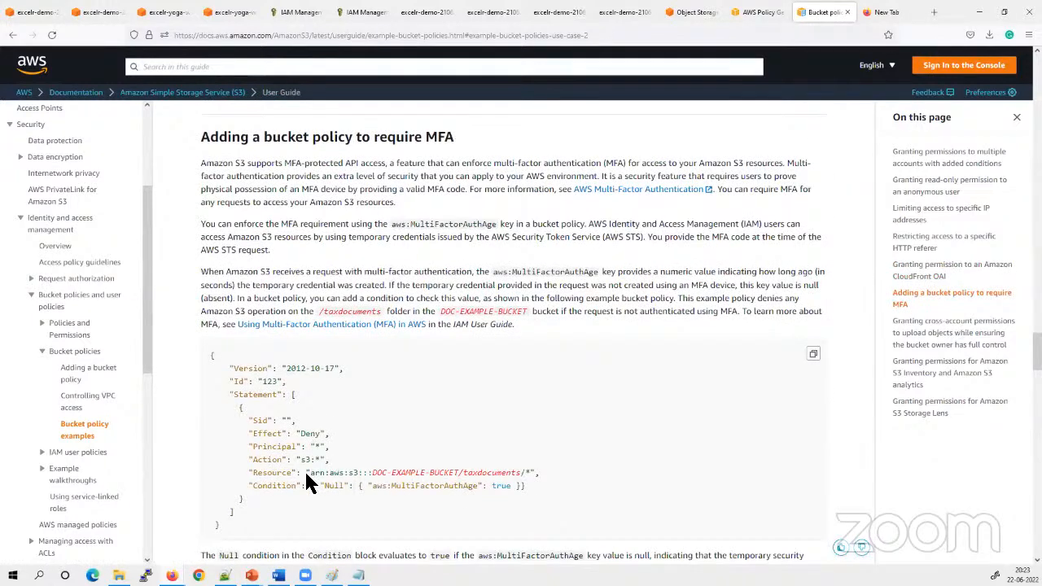
{"action": "left_click", "coordinate": [889, 12]}
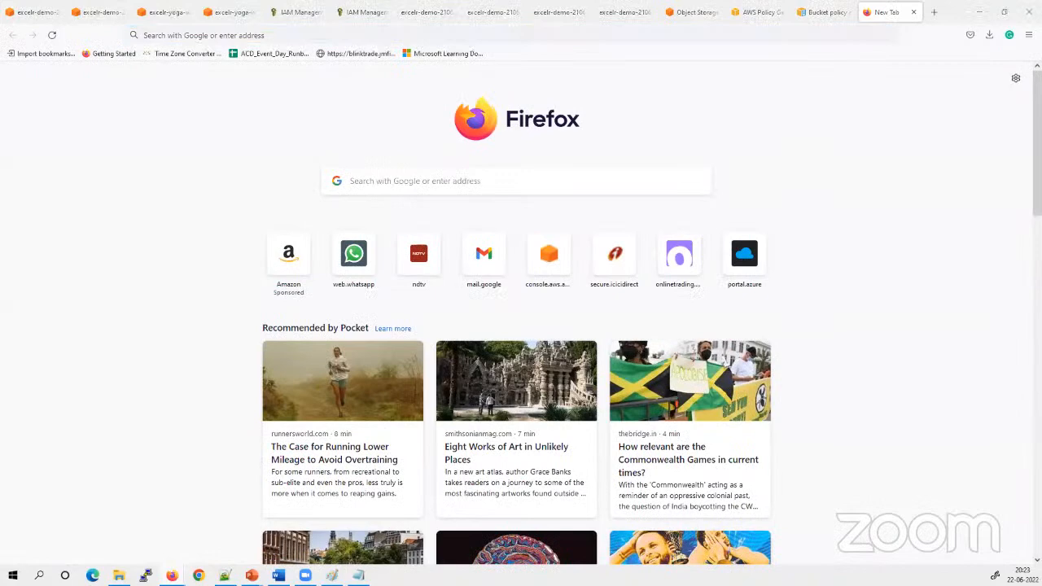
Return to the my-policy JSON editor in IAM and check the matching brackets and braces of the PublicRead policy
{"action": "left_click", "coordinate": [297, 12]}
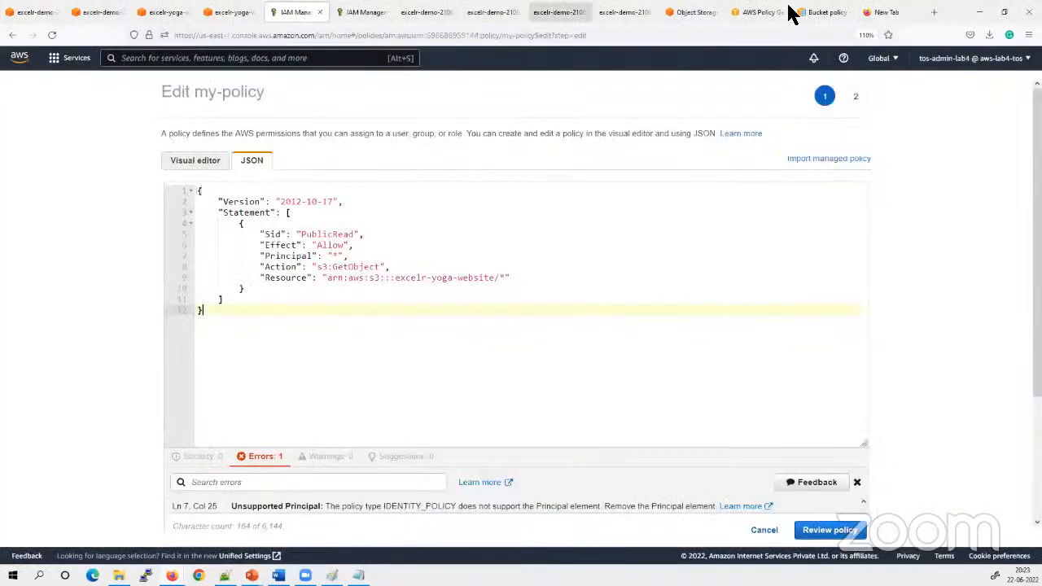
{"action": "left_click", "coordinate": [468, 268]}
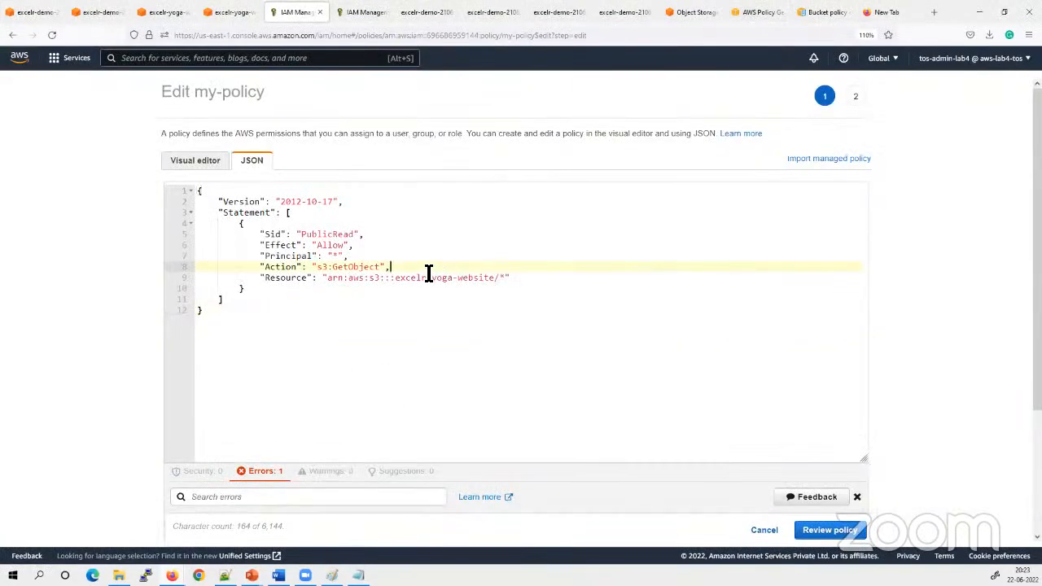
{"action": "left_click", "coordinate": [342, 316]}
{"action": "left_click", "coordinate": [321, 290]}
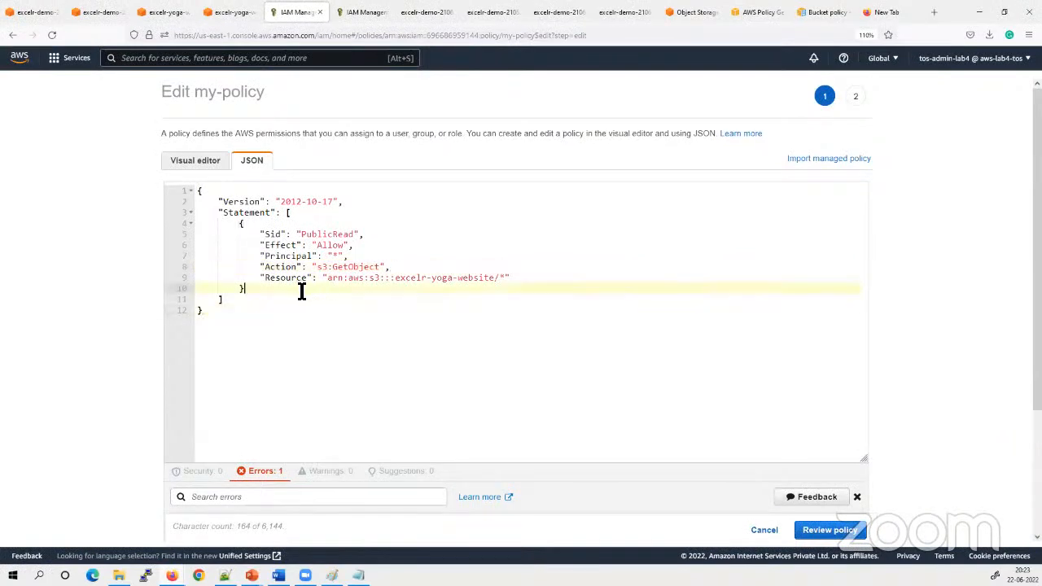
{"action": "left_click", "coordinate": [257, 280]}
{"action": "left_click", "coordinate": [228, 290]}
{"action": "left_click", "coordinate": [234, 302]}
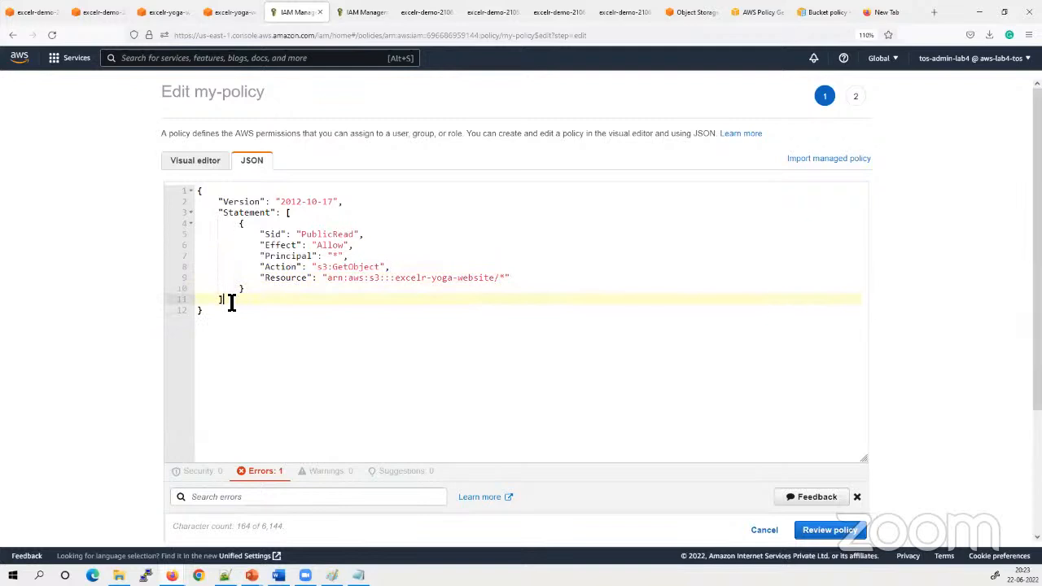
{"action": "left_click", "coordinate": [206, 192]}
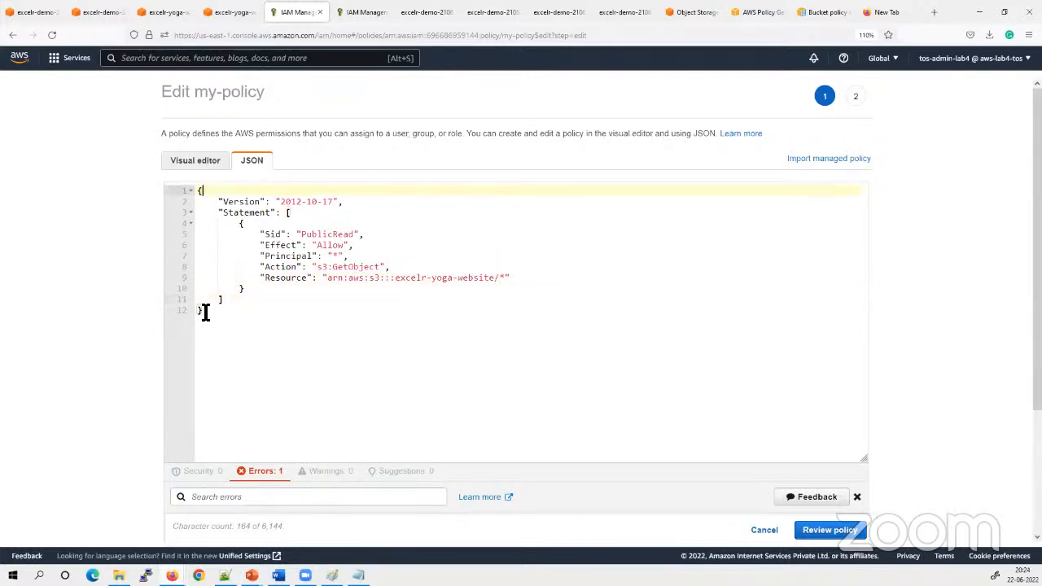
{"action": "left_click", "coordinate": [204, 311]}
{"action": "left_click", "coordinate": [202, 192]}
{"action": "left_click", "coordinate": [244, 289]}
Copy the whole my-policy JSON and open jsonformatter.org through a web search for "json formatter online"
{"action": "left_click_drag", "start_coordinate": [196, 310], "coordinate": [186, 199]}
{"action": "key", "text": "ctrl+c"}
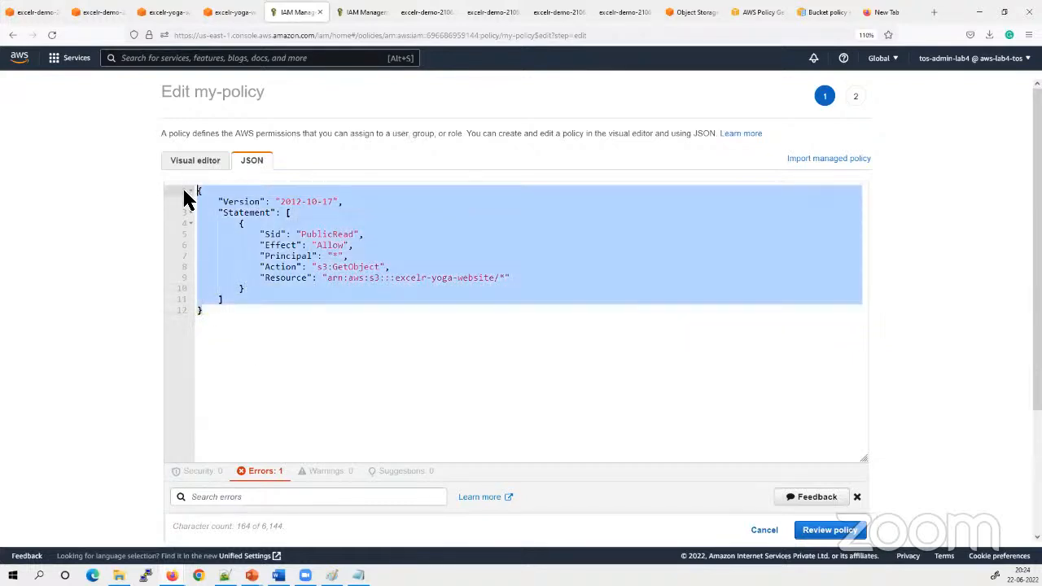
{"action": "left_click", "coordinate": [899, 16]}
{"action": "left_click", "coordinate": [257, 36]}
{"action": "type", "text": "online jan"}
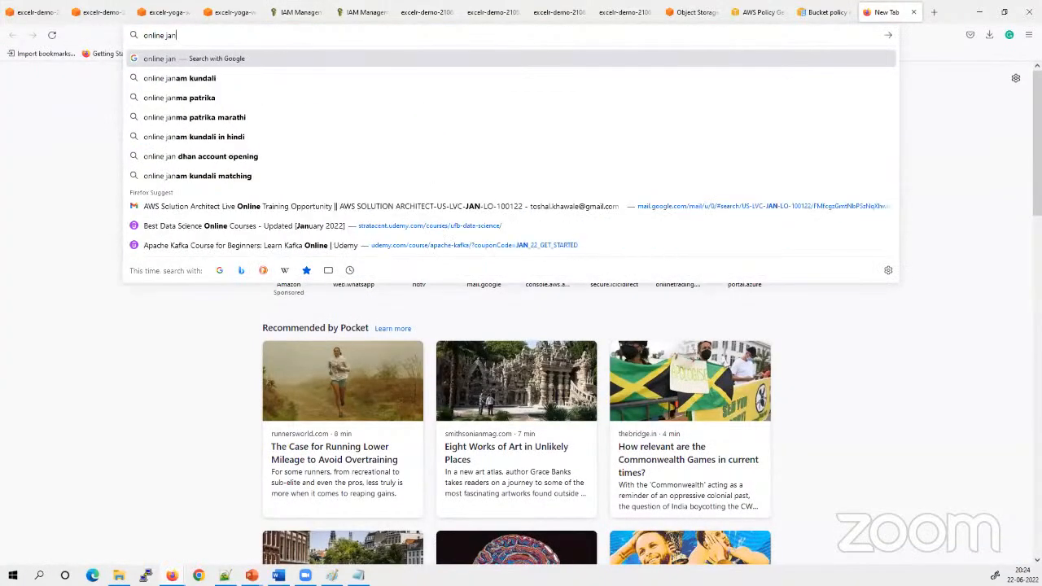
{"action": "key", "text": "BackSpace"}
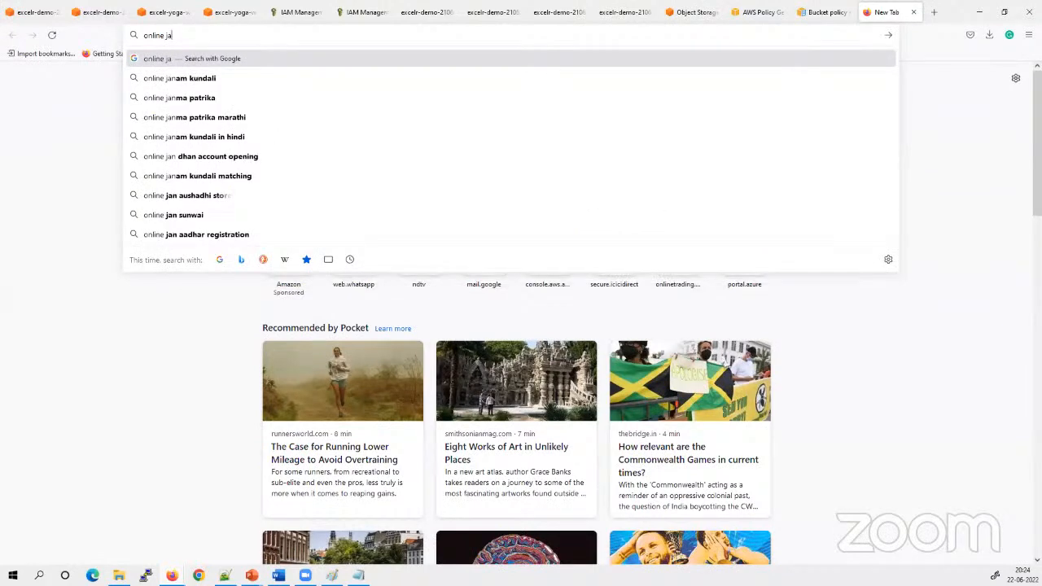
{"action": "key", "text": "BackSpace"}
{"action": "type", "text": "son"}
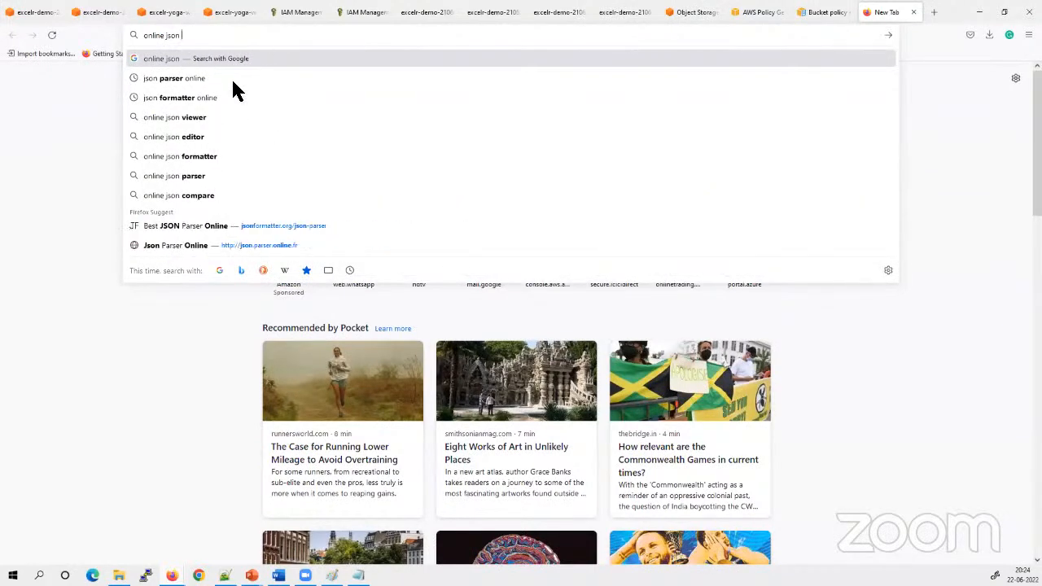
{"action": "left_click", "coordinate": [188, 99]}
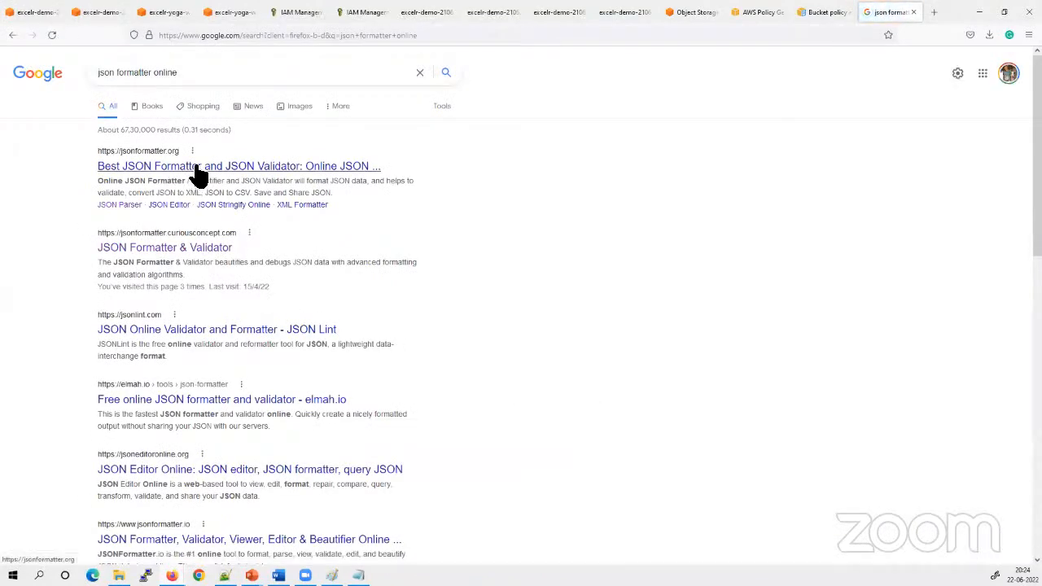
{"action": "left_click", "coordinate": [196, 166]}
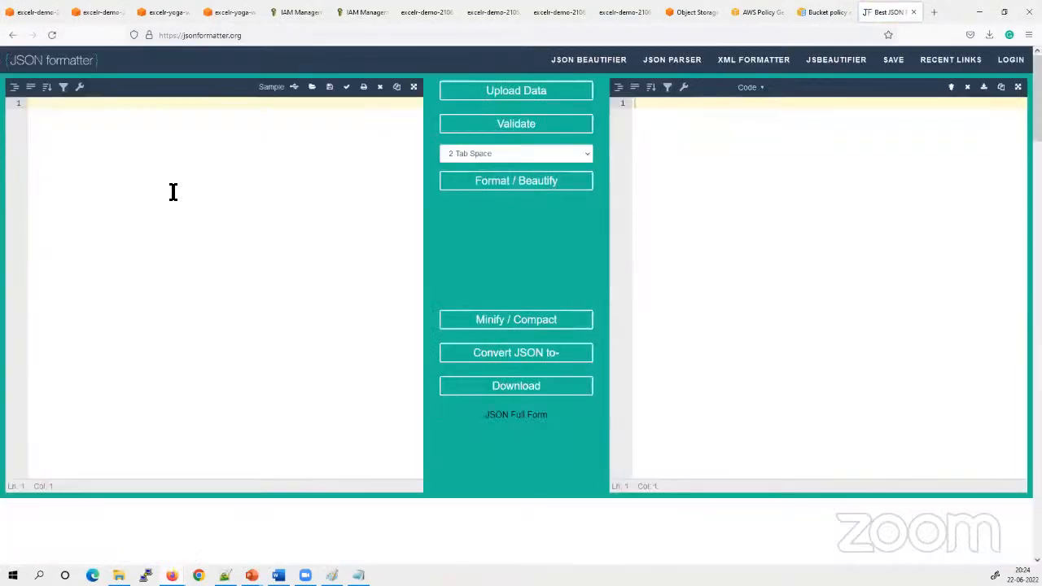
Paste the PublicRead policy into the JSON formatter, validate it, and select the entire formatted output for copying
{"action": "key", "text": "ctrl+v"}
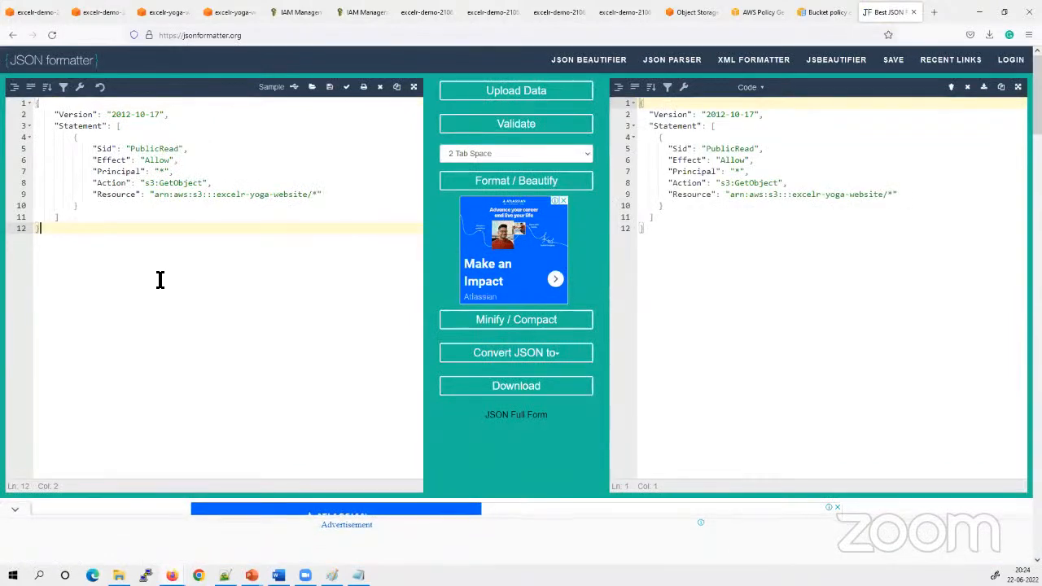
{"action": "left_click", "coordinate": [522, 126]}
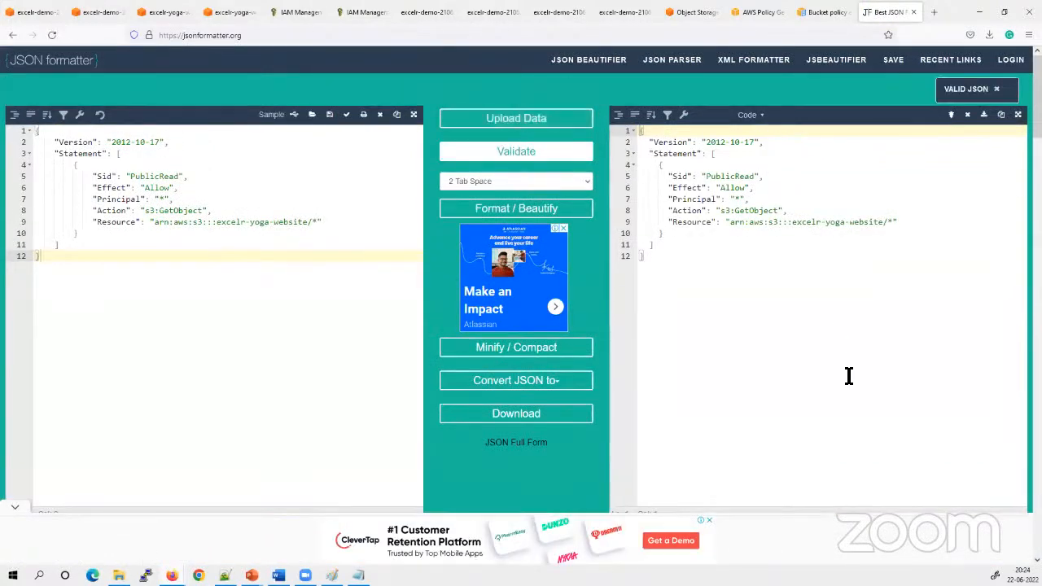
{"action": "left_click", "coordinate": [765, 341]}
{"action": "left_click_drag", "start_coordinate": [669, 280], "coordinate": [627, 134]}
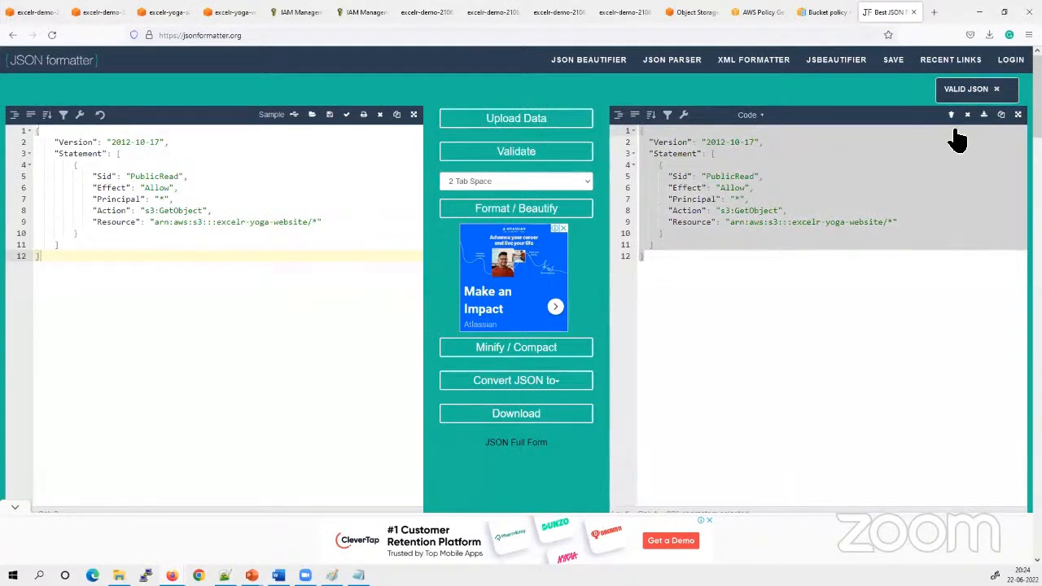
{"action": "left_click", "coordinate": [661, 271]}
{"action": "key", "text": "ctrl+a"}
{"action": "key", "text": "ctrl+c"}
Check the save error in the bucket policy editor of excelr-yoga-website and close that editor page
{"action": "left_click", "coordinate": [259, 16]}
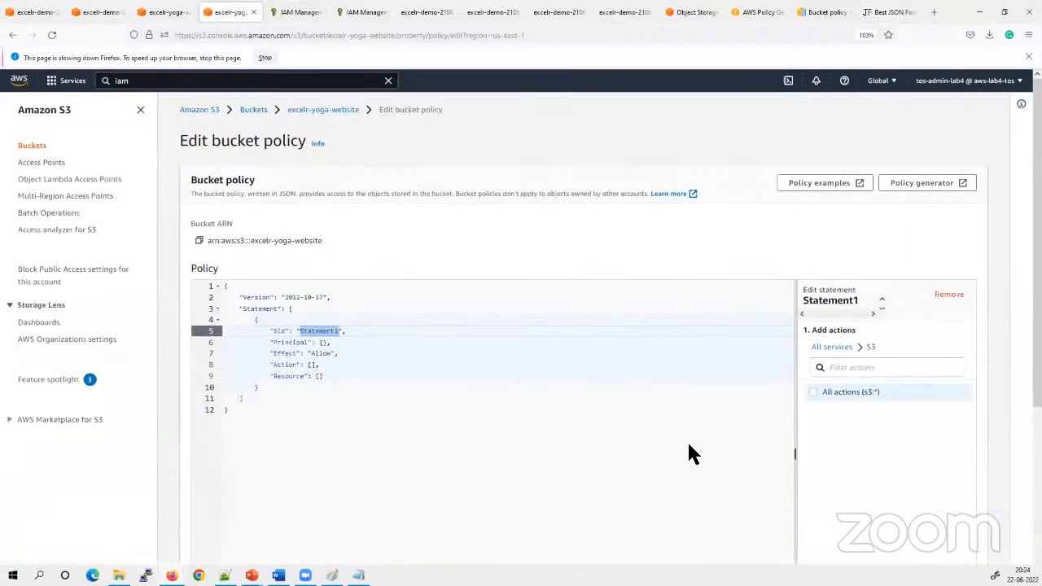
{"action": "scroll", "coordinate": [1000, 400], "scroll_direction": "down", "scroll_amount": 3}
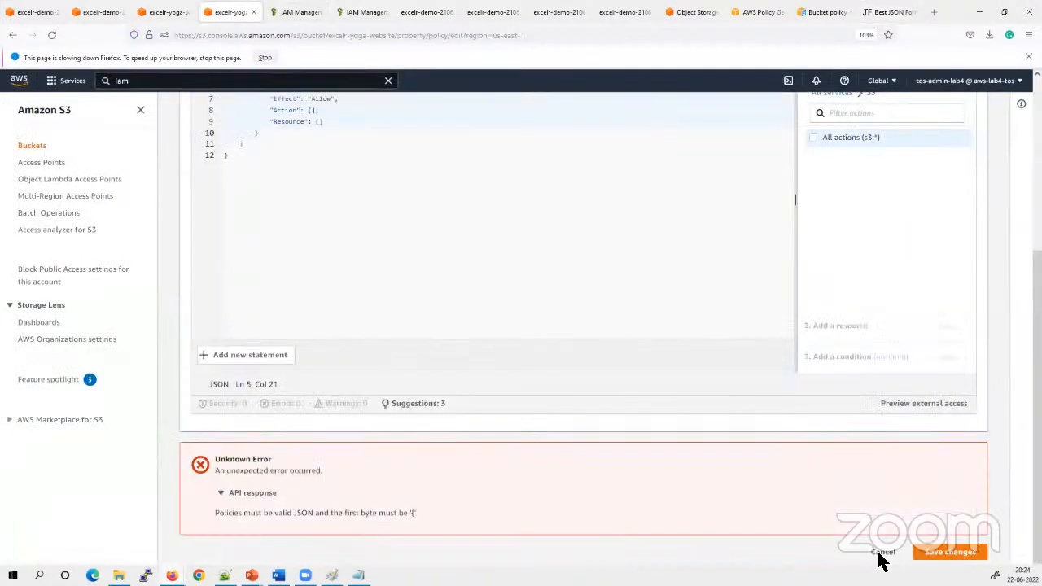
{"action": "scroll", "coordinate": [504, 378], "scroll_direction": "up", "scroll_amount": 3}
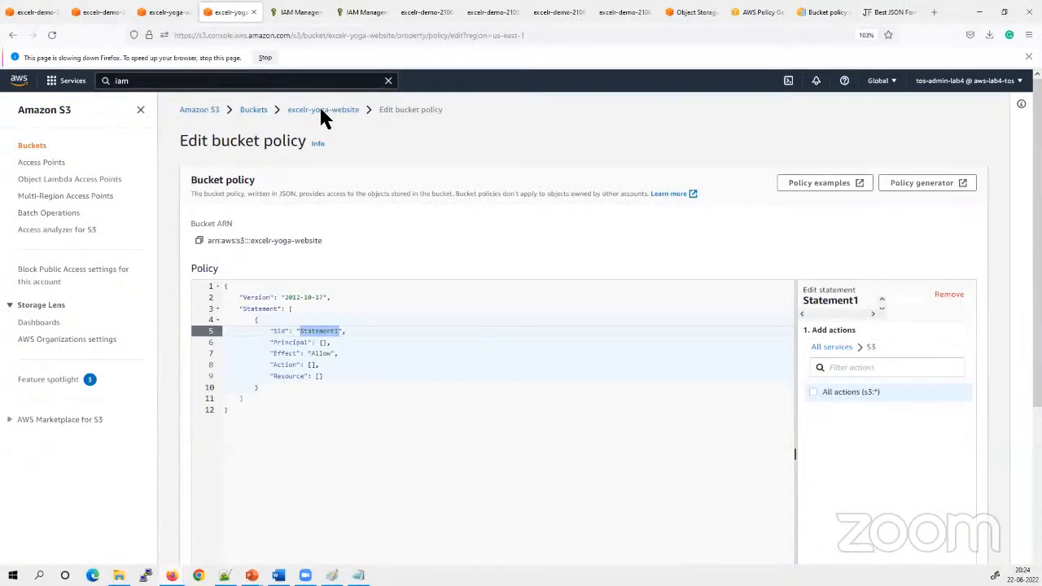
{"action": "left_click", "coordinate": [253, 12]}
{"action": "left_click", "coordinate": [182, 16]}
{"action": "left_click", "coordinate": [249, 12]}
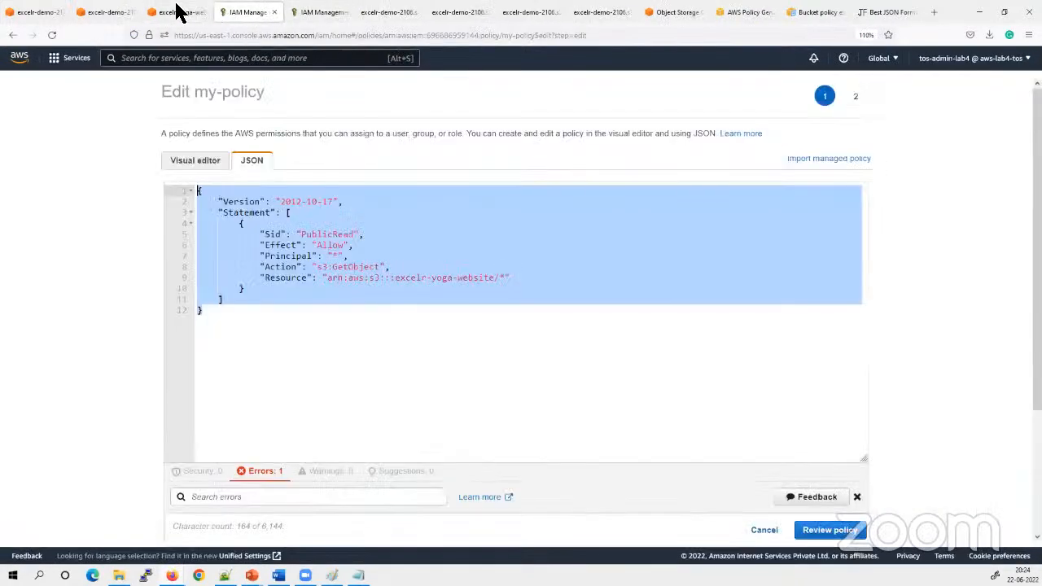
{"action": "left_click", "coordinate": [174, 12]}
{"action": "left_click", "coordinate": [250, 13]}
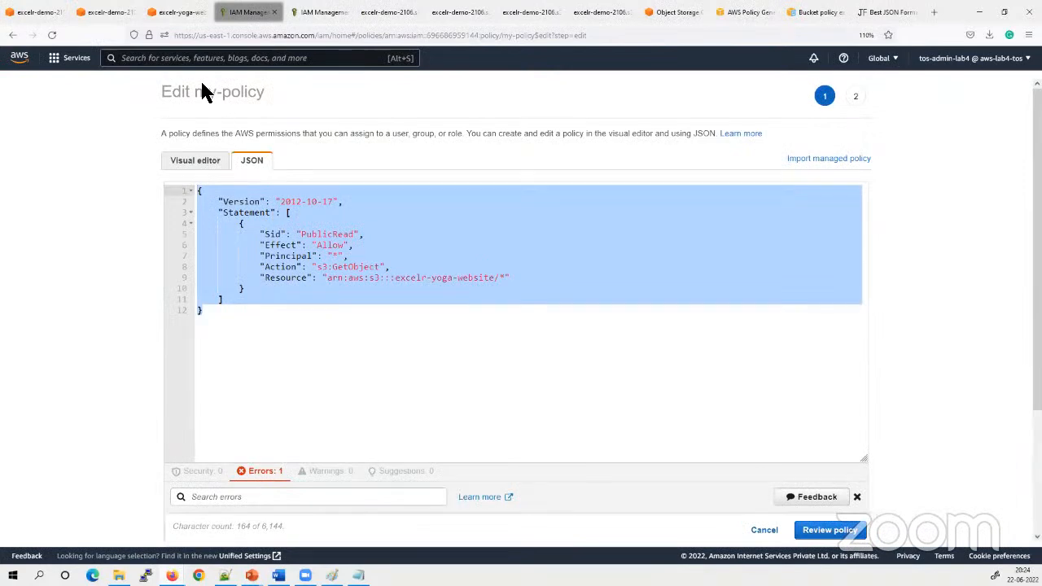
Search the AWS console for s3 from the my-policy page and try to open the S3 service in a new tab
{"action": "left_click", "coordinate": [204, 57]}
{"action": "type", "text": "s3"}
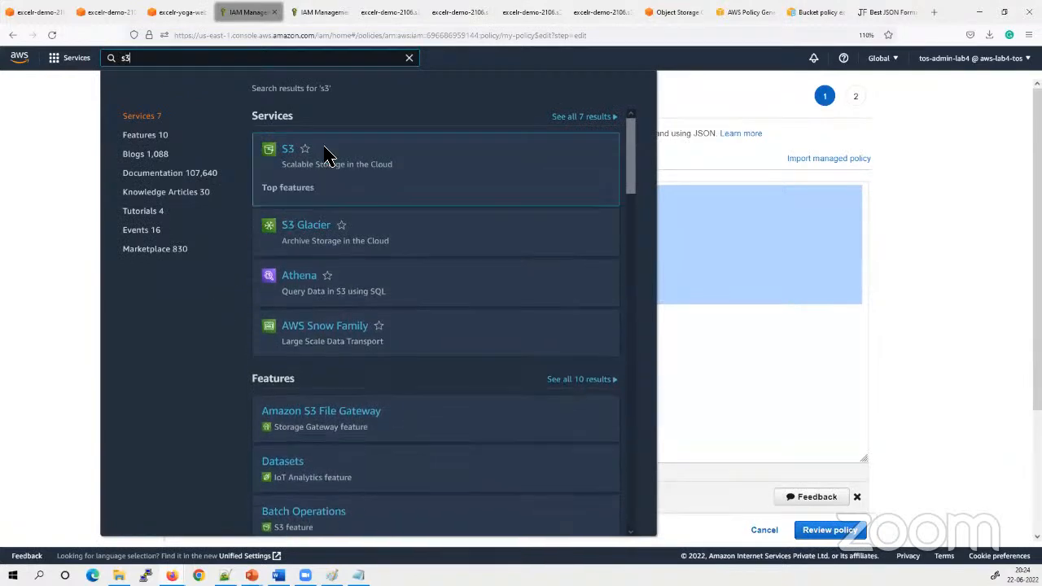
{"action": "right_click", "coordinate": [289, 154]}
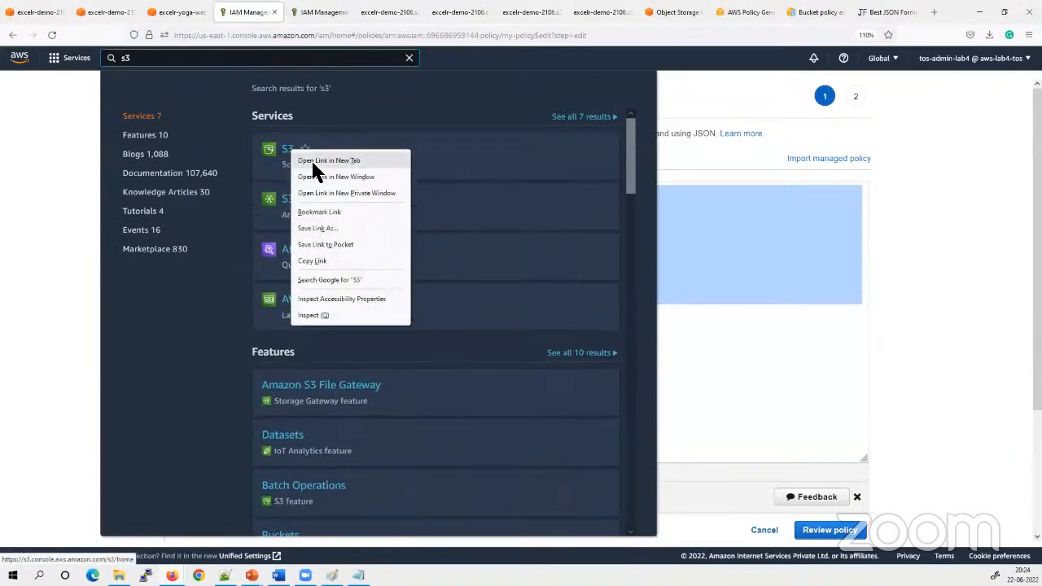
{"action": "left_click", "coordinate": [315, 161]}
{"action": "left_click", "coordinate": [297, 11]}
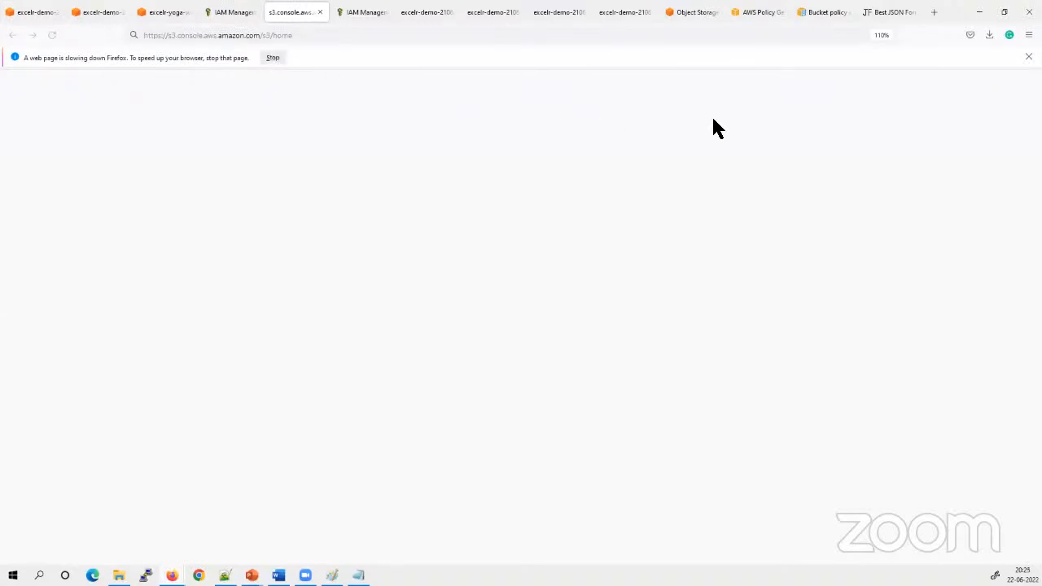
{"action": "left_click", "coordinate": [1028, 56]}
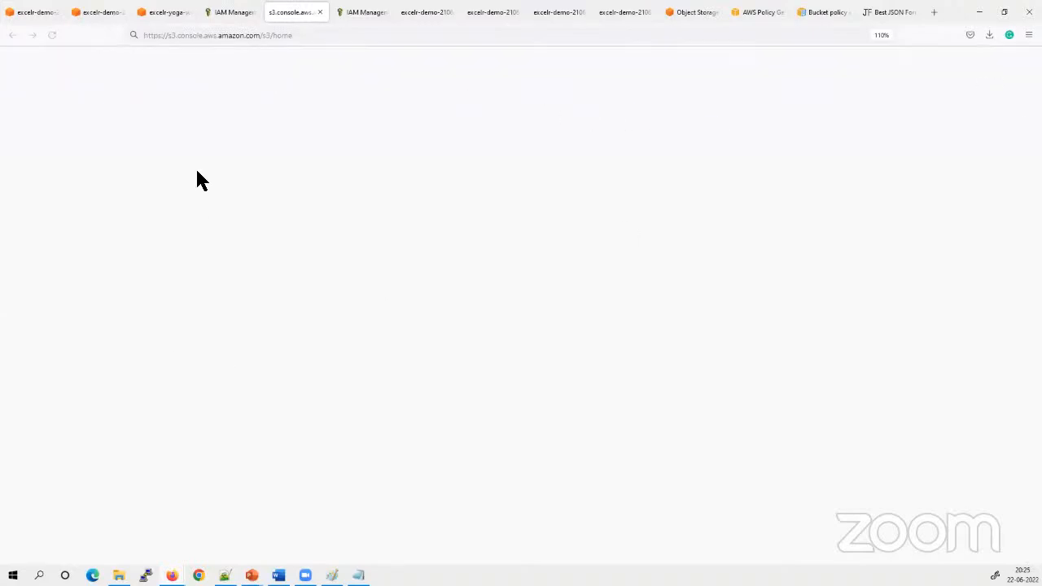
{"action": "left_click", "coordinate": [319, 12]}
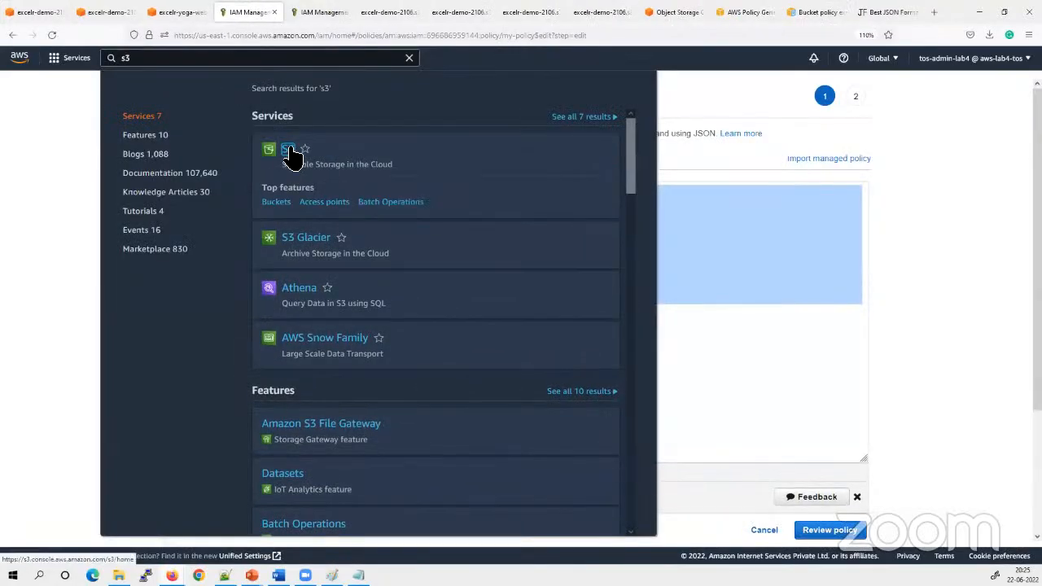
Open the S3 service in a new tab and go to the permissions of the excelr-yoga-website bucket
{"action": "right_click", "coordinate": [289, 151]}
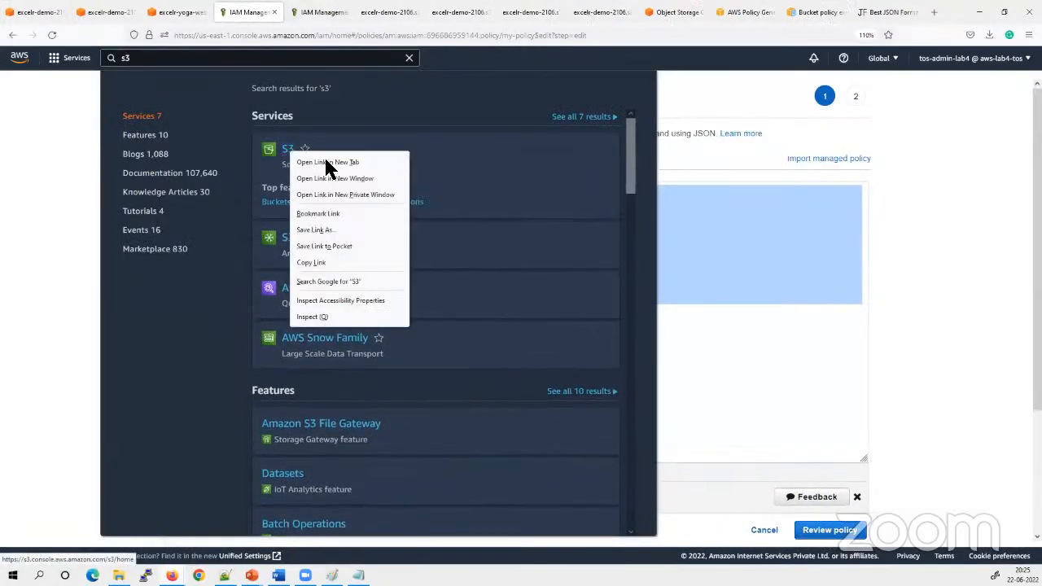
{"action": "left_click", "coordinate": [326, 160]}
{"action": "left_click", "coordinate": [293, 13]}
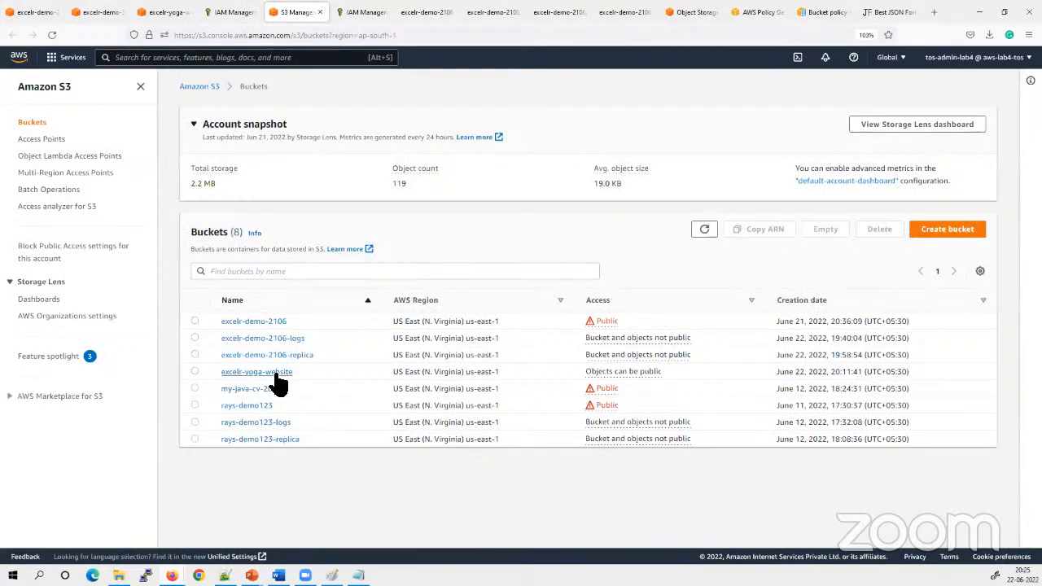
{"action": "left_click", "coordinate": [272, 372]}
{"action": "left_click", "coordinate": [328, 163]}
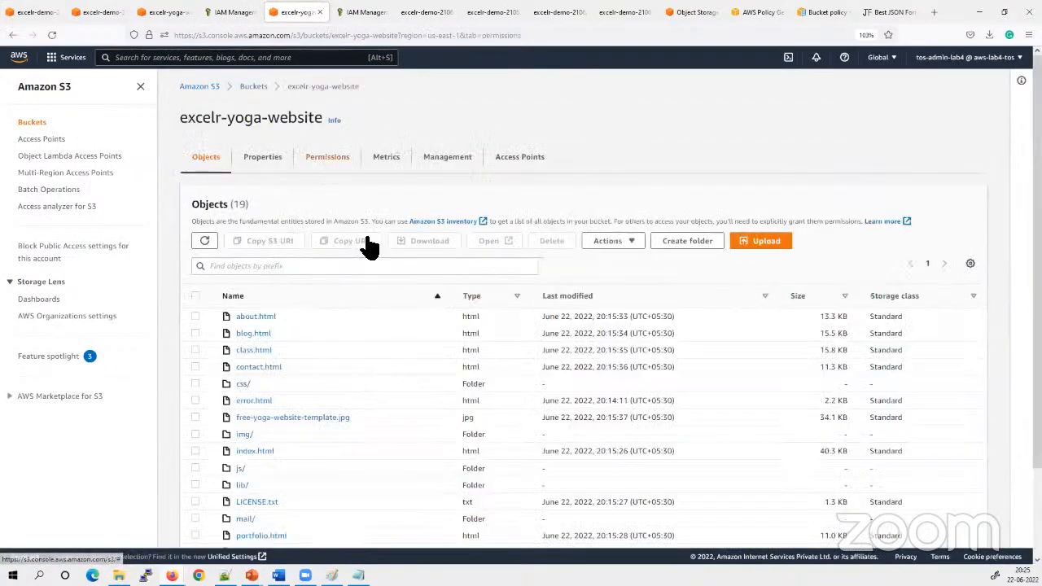
Paste the copied PublicRead JSON into the bucket policy editor of excelr-yoga-website and save the changes
{"action": "scroll", "coordinate": [391, 429], "scroll_direction": "down", "scroll_amount": 3}
{"action": "left_click", "coordinate": [902, 157]}
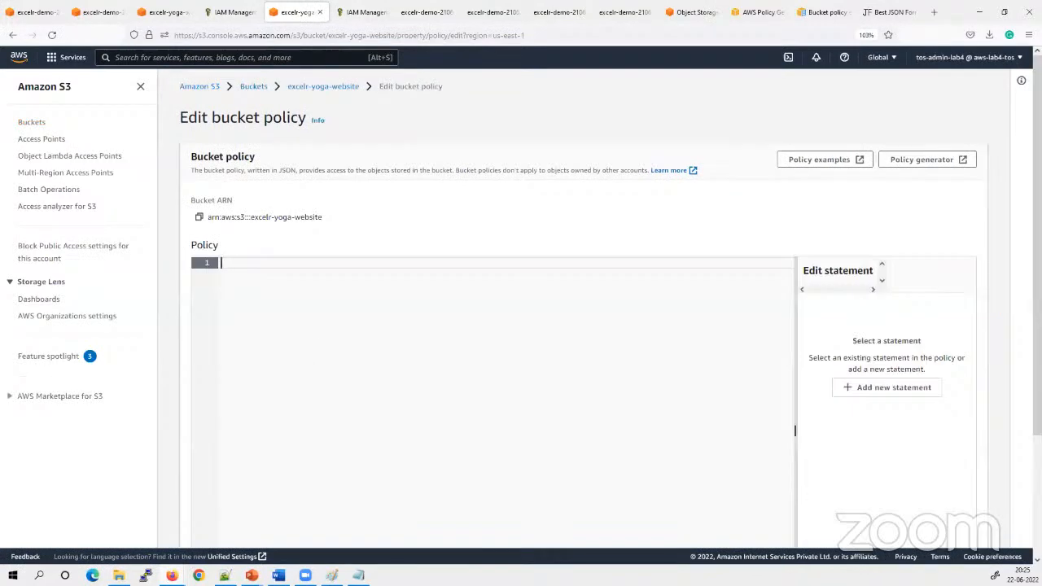
{"action": "key", "text": "ctrl+v"}
{"action": "scroll", "coordinate": [348, 344], "scroll_direction": "down", "scroll_amount": 2}
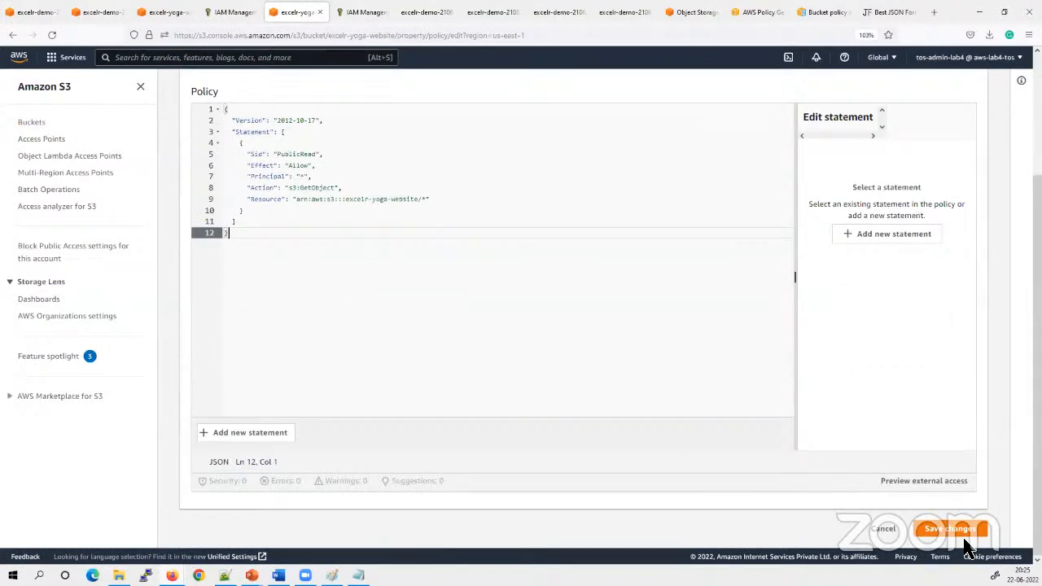
{"action": "left_click", "coordinate": [958, 531]}
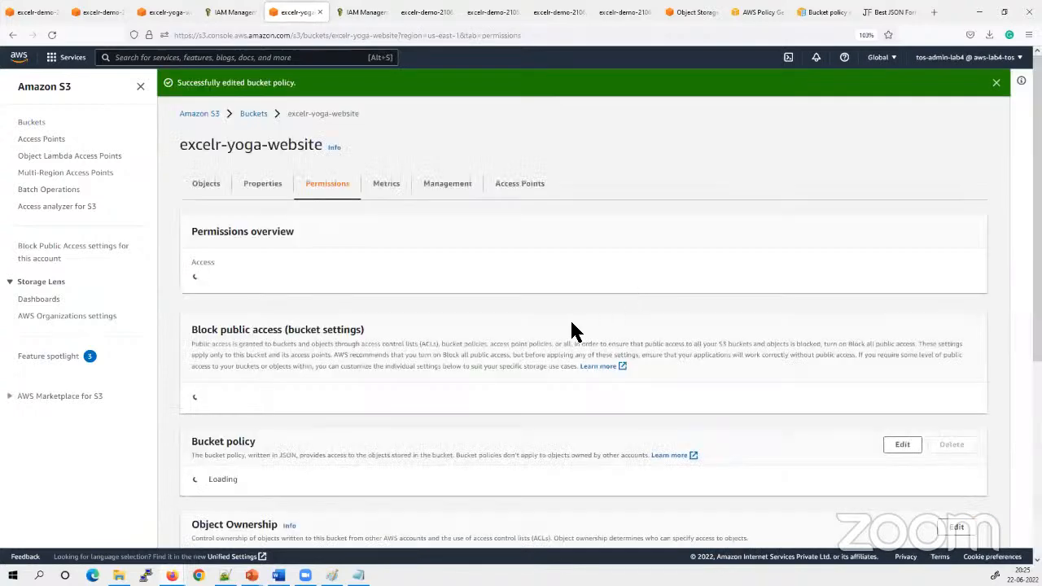
Review the access status, saved bucket policy and object list of the excelr-yoga-website bucket
{"action": "scroll", "coordinate": [602, 342], "scroll_direction": "down", "scroll_amount": 5}
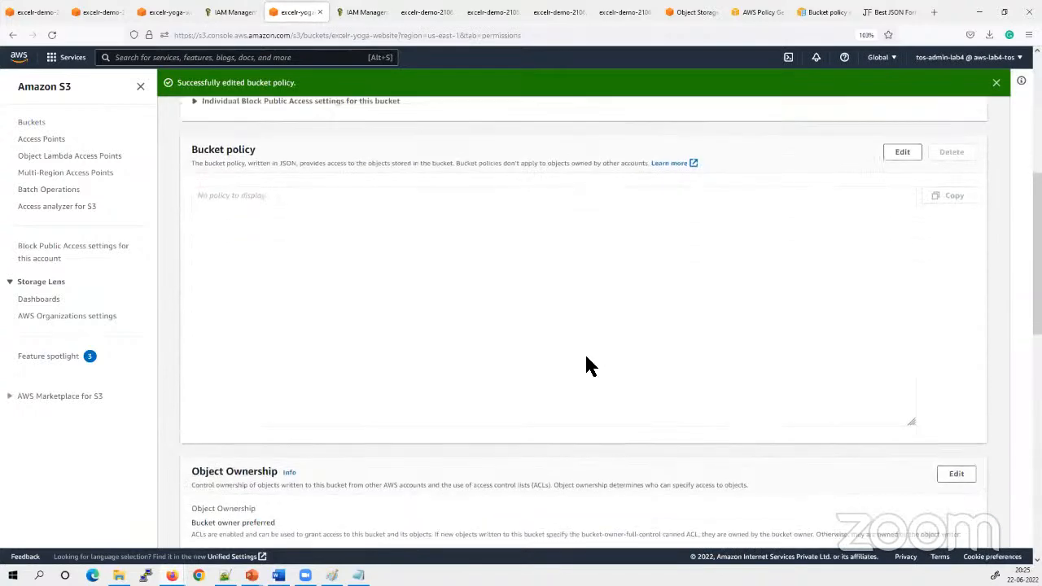
{"action": "scroll", "coordinate": [579, 362], "scroll_direction": "up", "scroll_amount": 3}
{"action": "scroll", "coordinate": [367, 244], "scroll_direction": "down", "scroll_amount": 4}
{"action": "scroll", "coordinate": [342, 252], "scroll_direction": "up", "scroll_amount": 5}
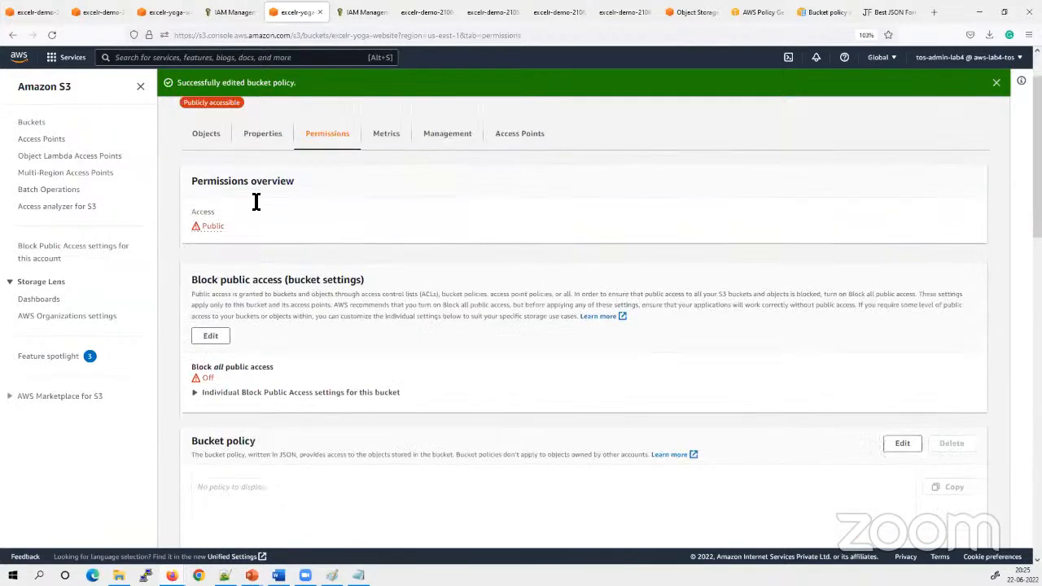
{"action": "scroll", "coordinate": [342, 207], "scroll_direction": "up", "scroll_amount": 2}
{"action": "left_click", "coordinate": [269, 199]}
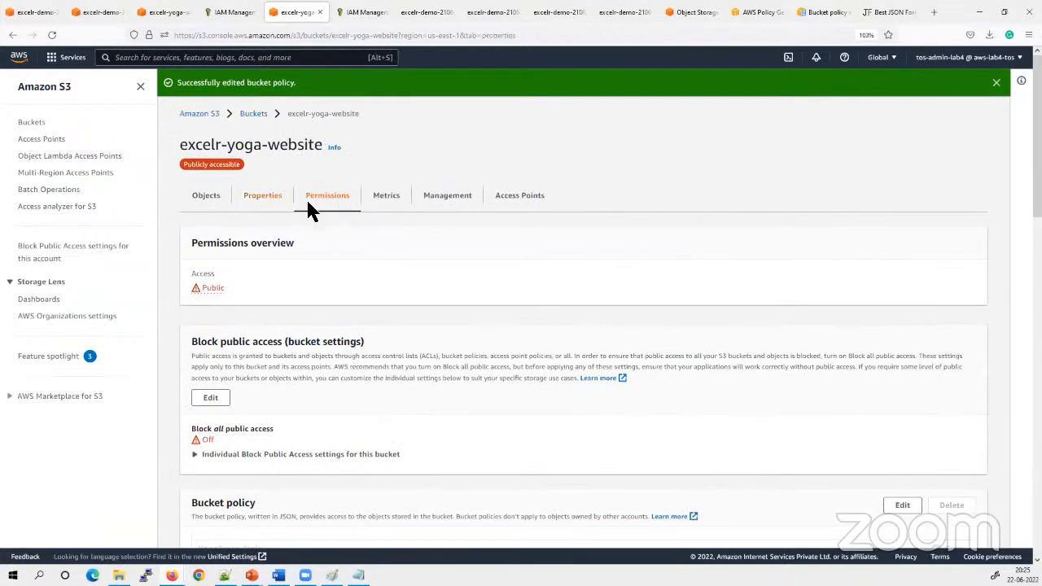
{"action": "left_click", "coordinate": [337, 176]}
{"action": "scroll", "coordinate": [351, 413], "scroll_direction": "down", "scroll_amount": 4}
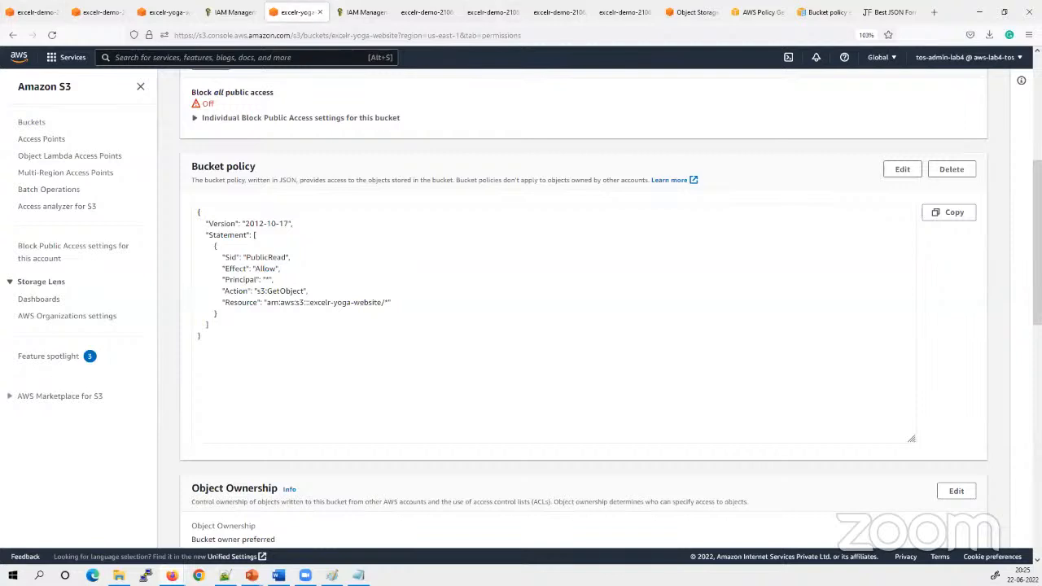
{"action": "left_click", "coordinate": [315, 367]}
{"action": "scroll", "coordinate": [317, 369], "scroll_direction": "up", "scroll_amount": 4}
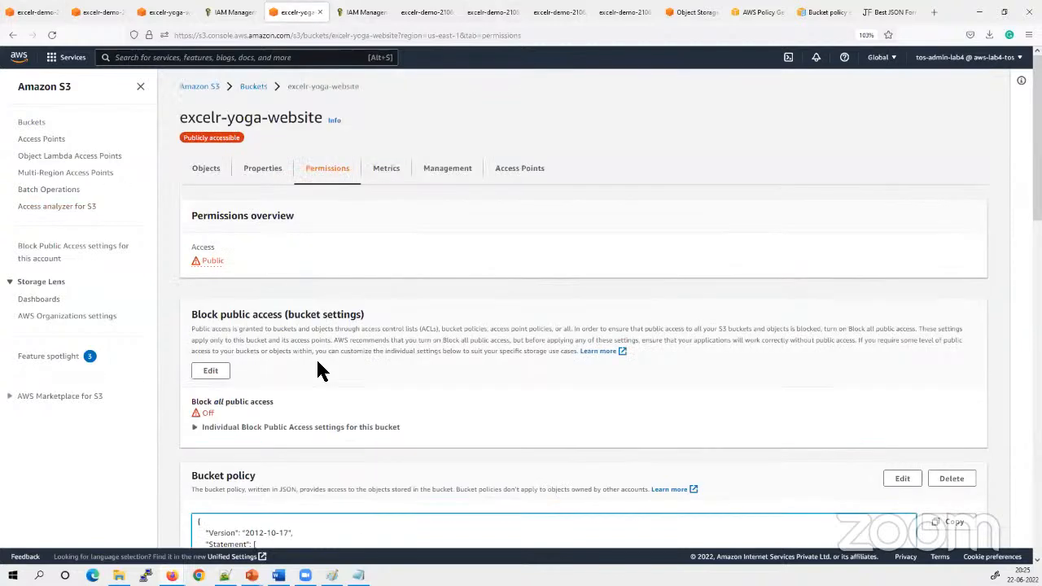
{"action": "left_click", "coordinate": [210, 166]}
{"action": "scroll", "coordinate": [377, 446], "scroll_direction": "down", "scroll_amount": 2}
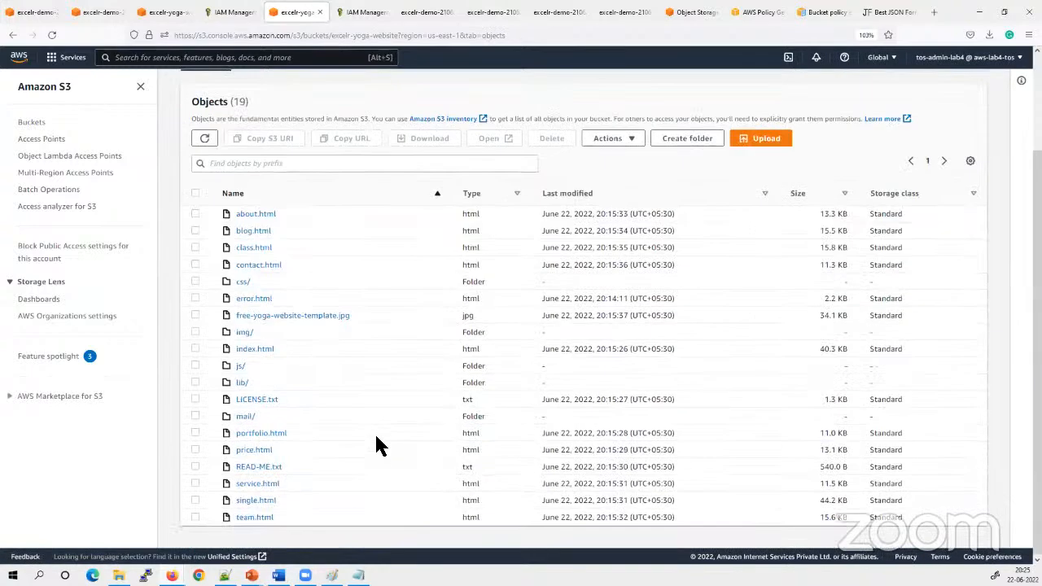
{"action": "scroll", "coordinate": [342, 508], "scroll_direction": "up", "scroll_amount": 2}
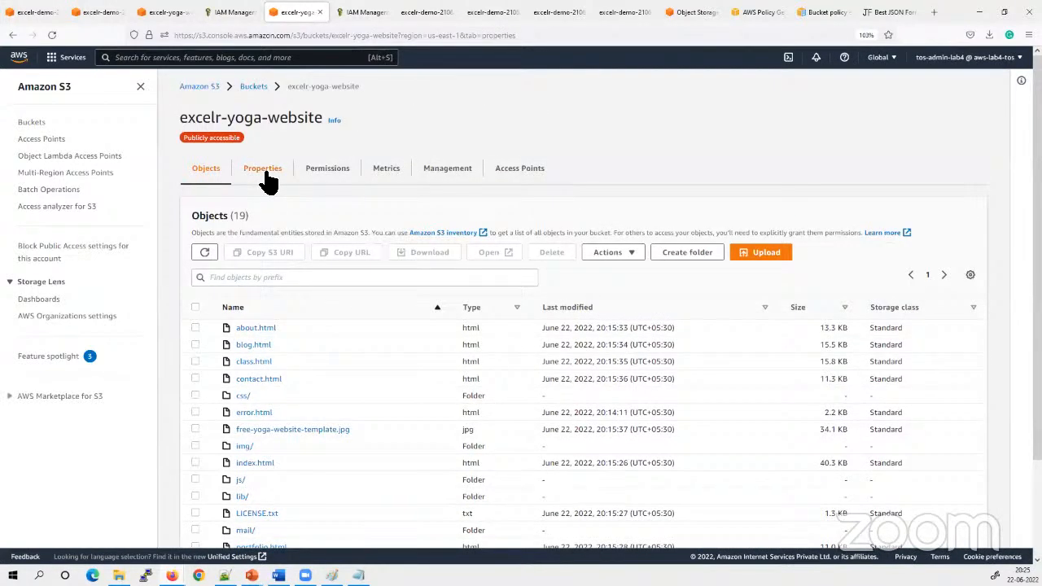
Copy the bucket website endpoint from the static website hosting properties of excelr-yoga-website
{"action": "left_click", "coordinate": [266, 174]}
{"action": "scroll", "coordinate": [392, 333], "scroll_direction": "down", "scroll_amount": 15}
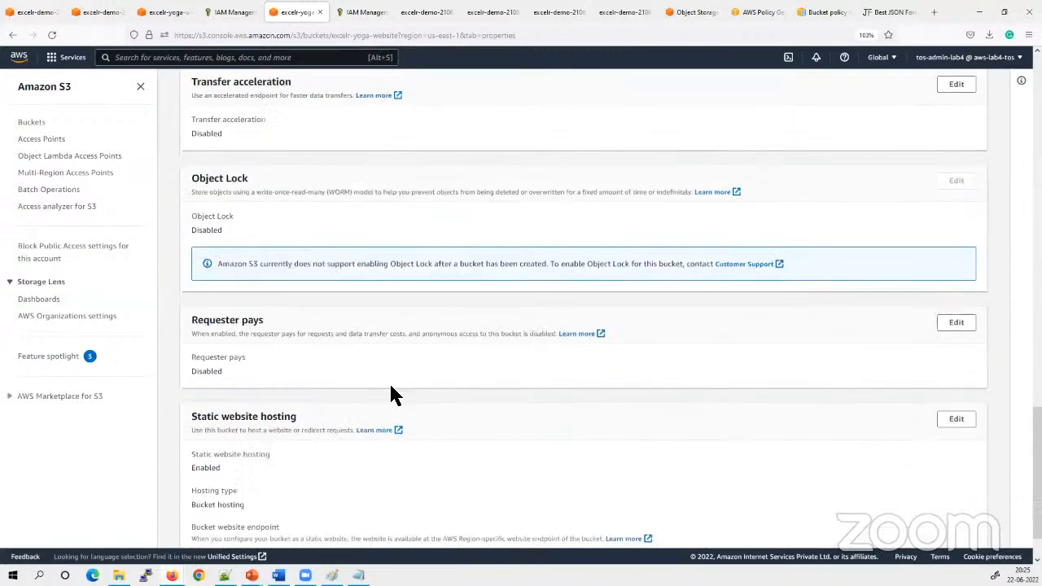
{"action": "scroll", "coordinate": [390, 395], "scroll_direction": "down", "scroll_amount": 1}
{"action": "left_click_drag", "start_coordinate": [457, 495], "coordinate": [232, 528]}
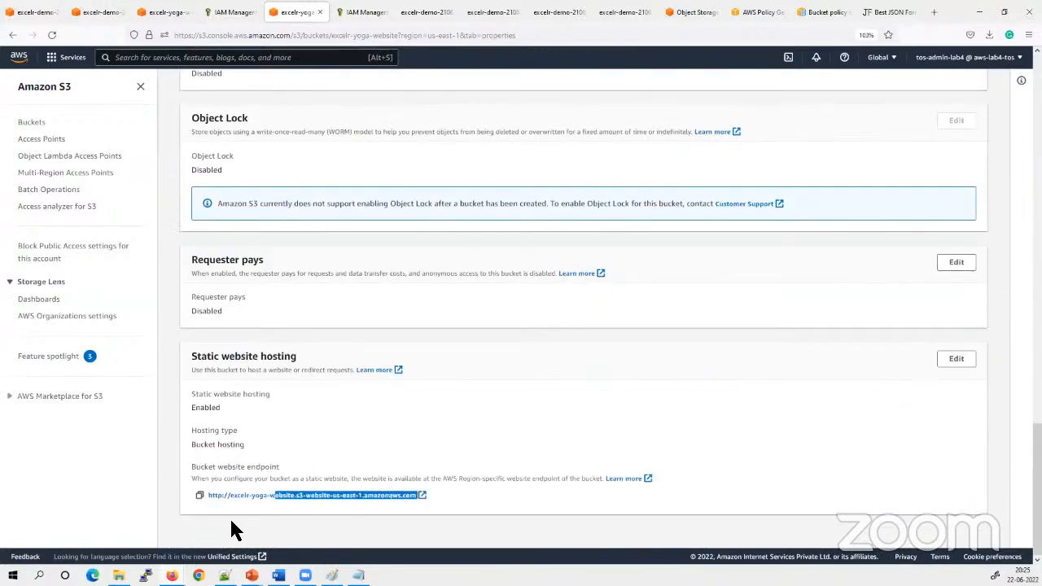
{"action": "left_click", "coordinate": [198, 494]}
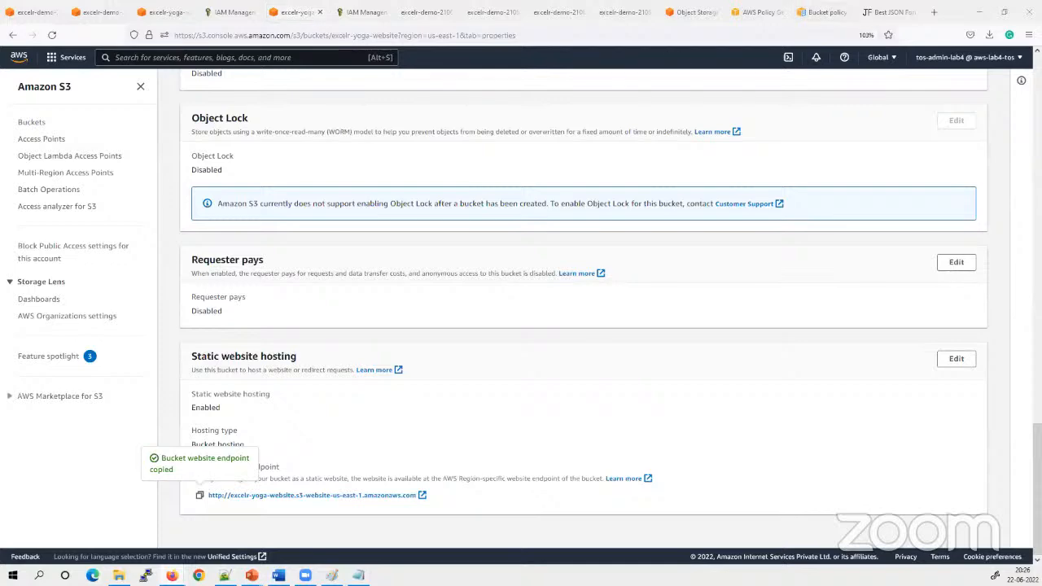
{"action": "left_click", "coordinate": [922, 7]}
{"action": "left_click", "coordinate": [929, 9]}
{"action": "left_click", "coordinate": [470, 40]}
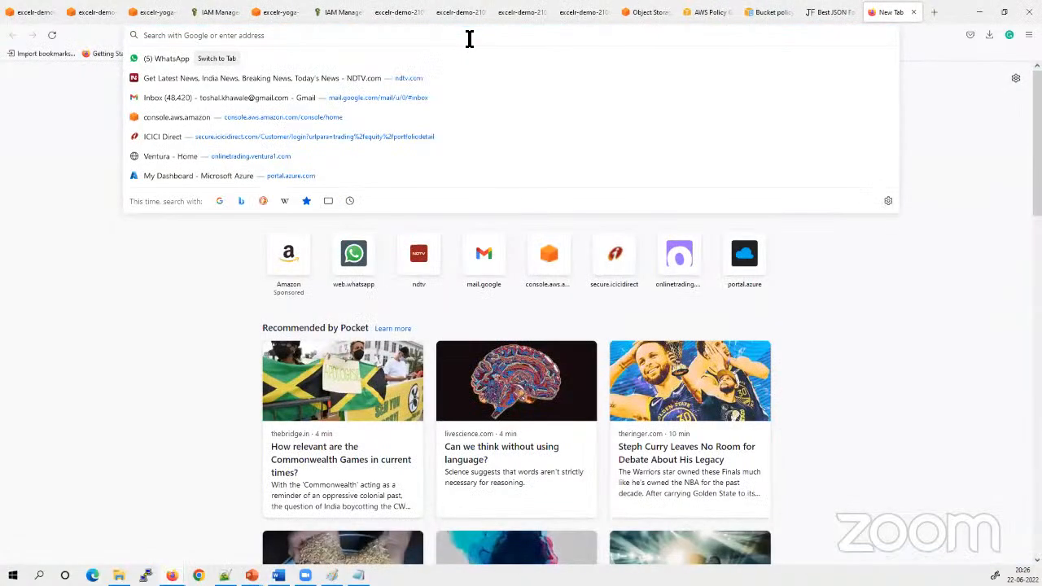
{"action": "key", "text": "ctrl+v"}
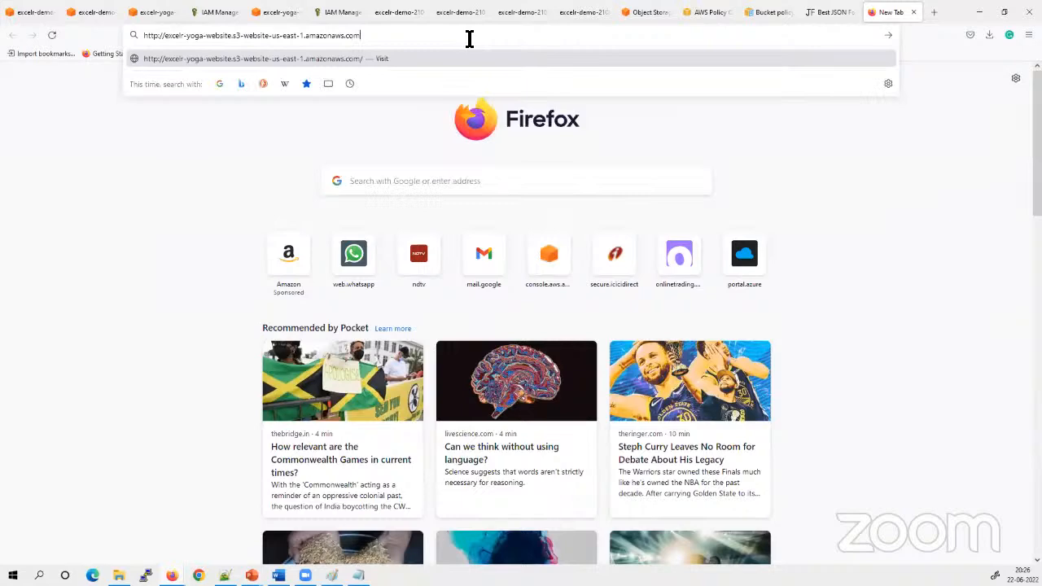
{"action": "key", "text": "Return"}
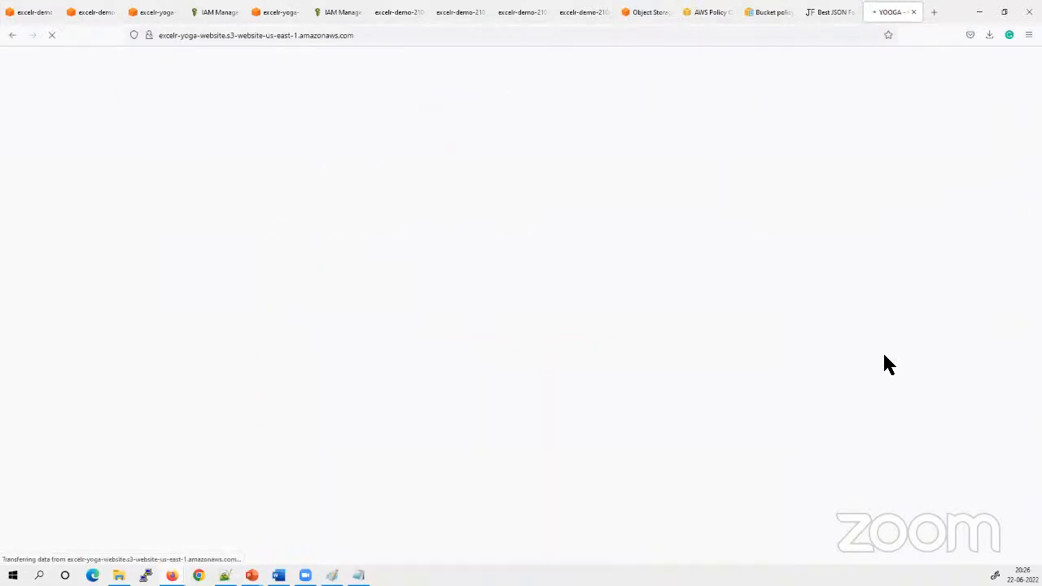
Look through the hosted yoga home page from the welcome section to the trainers and return to its beginning
{"action": "scroll", "coordinate": [488, 232], "scroll_direction": "down", "scroll_amount": 4}
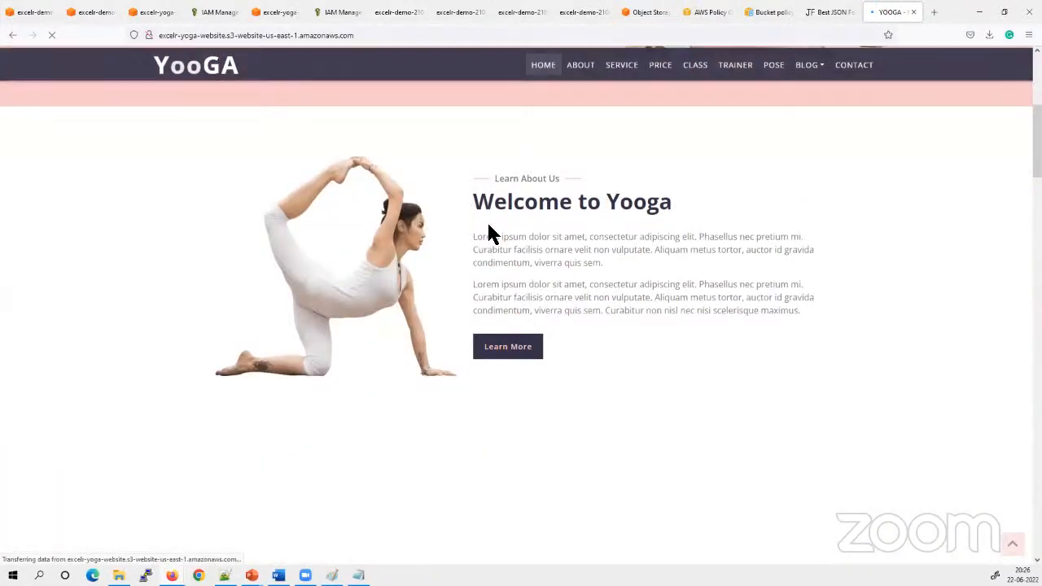
{"action": "scroll", "coordinate": [488, 233], "scroll_direction": "up", "scroll_amount": 2}
{"action": "scroll", "coordinate": [488, 233], "scroll_direction": "down", "scroll_amount": 8}
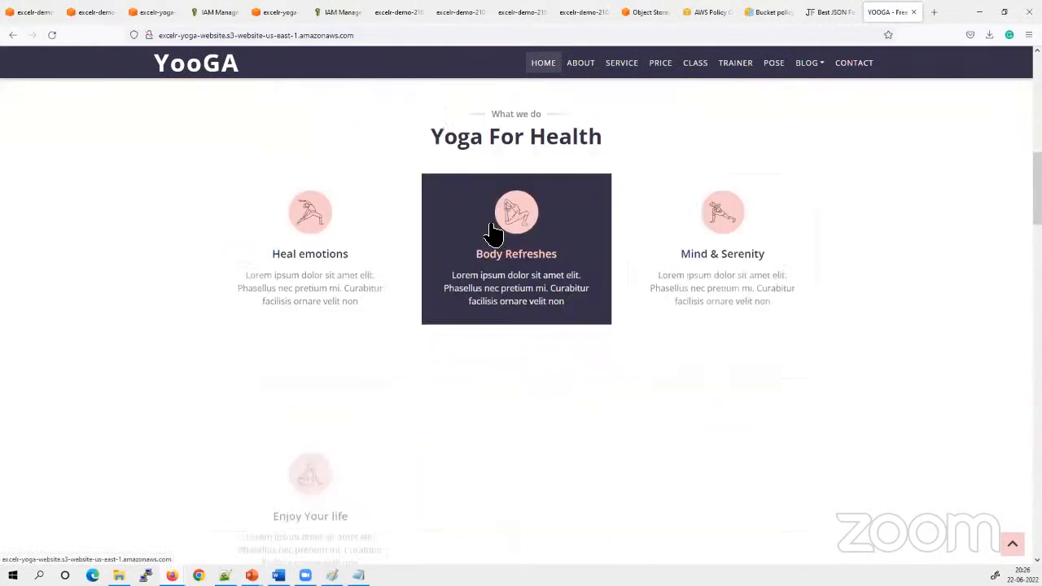
{"action": "scroll", "coordinate": [867, 360], "scroll_direction": "down", "scroll_amount": 4}
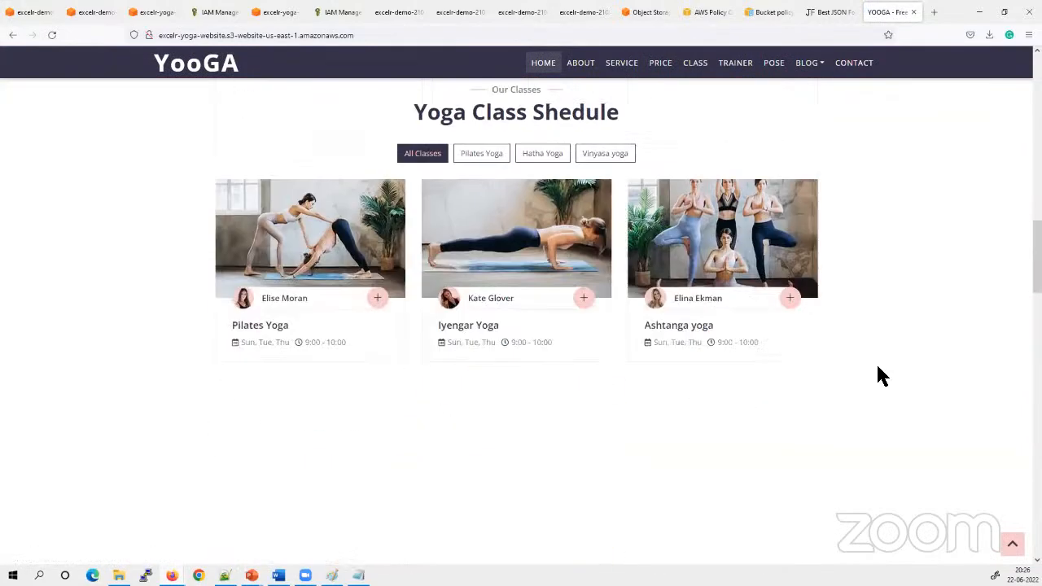
{"action": "scroll", "coordinate": [881, 362], "scroll_direction": "down", "scroll_amount": 3}
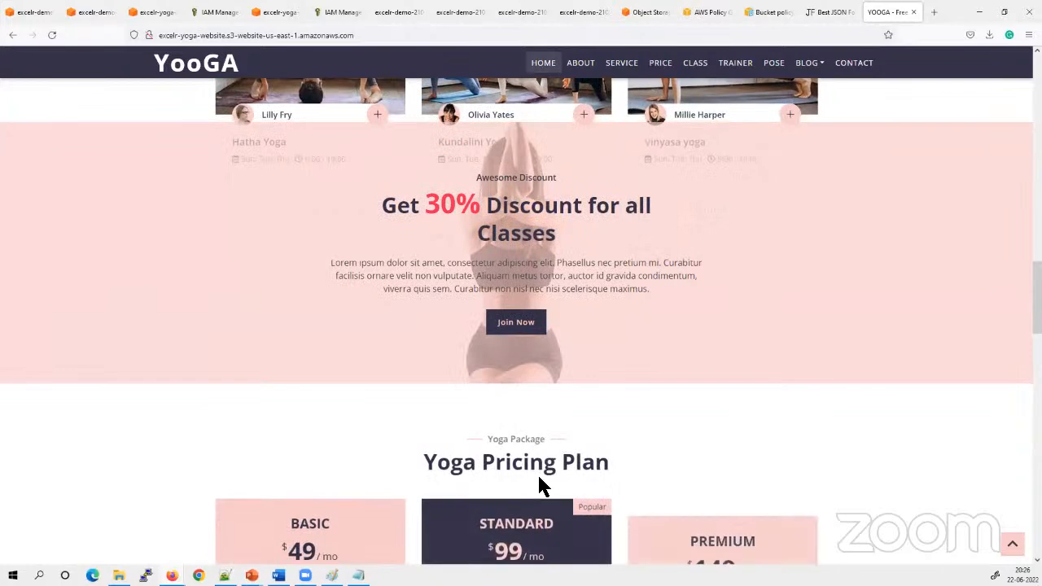
{"action": "scroll", "coordinate": [836, 417], "scroll_direction": "down", "scroll_amount": 3}
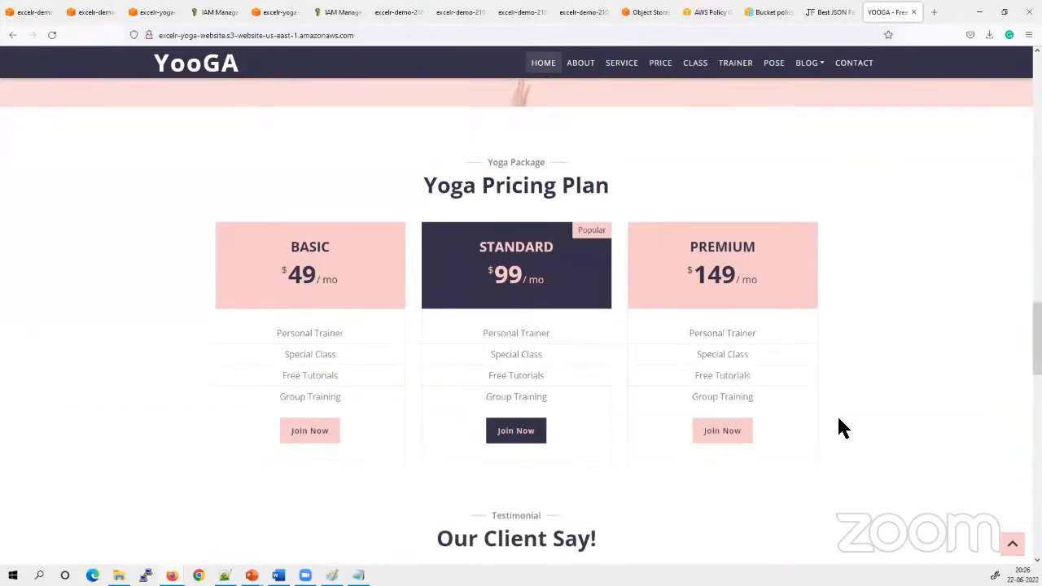
{"action": "scroll", "coordinate": [838, 419], "scroll_direction": "down", "scroll_amount": 3}
{"action": "scroll", "coordinate": [843, 427], "scroll_direction": "down", "scroll_amount": 4}
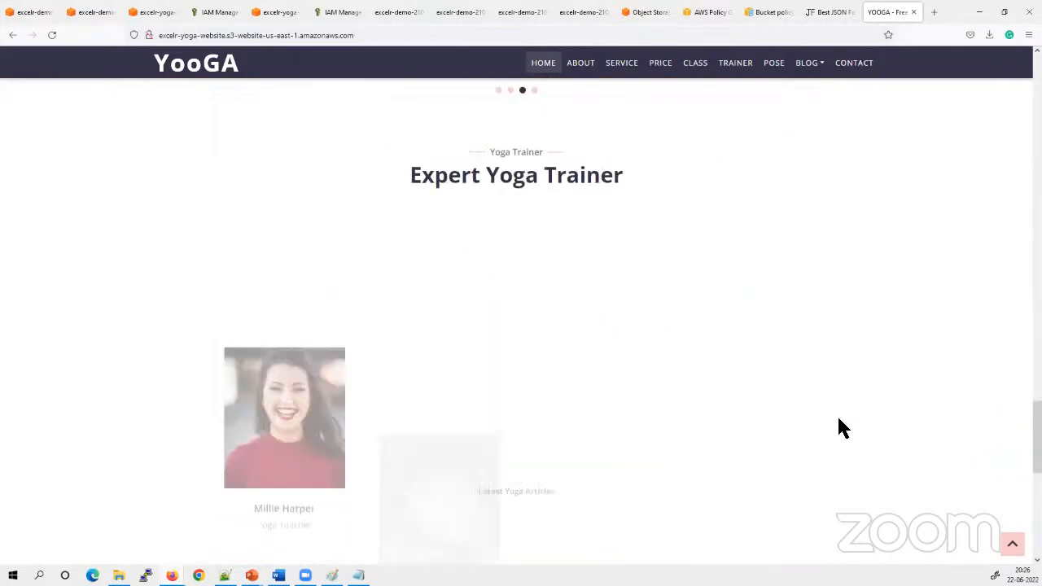
{"action": "scroll", "coordinate": [843, 428], "scroll_direction": "up", "scroll_amount": 5}
{"action": "scroll", "coordinate": [842, 428], "scroll_direction": "up", "scroll_amount": 15}
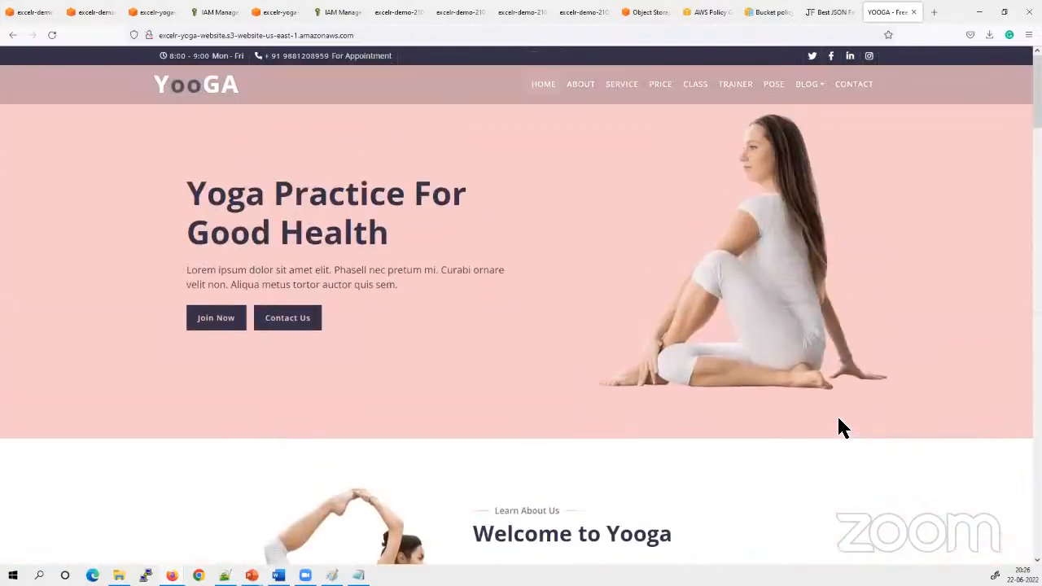
Try the Learn More link in the Welcome to Yooga section and check the page it loads
{"action": "scroll", "coordinate": [840, 426], "scroll_direction": "down", "scroll_amount": 4}
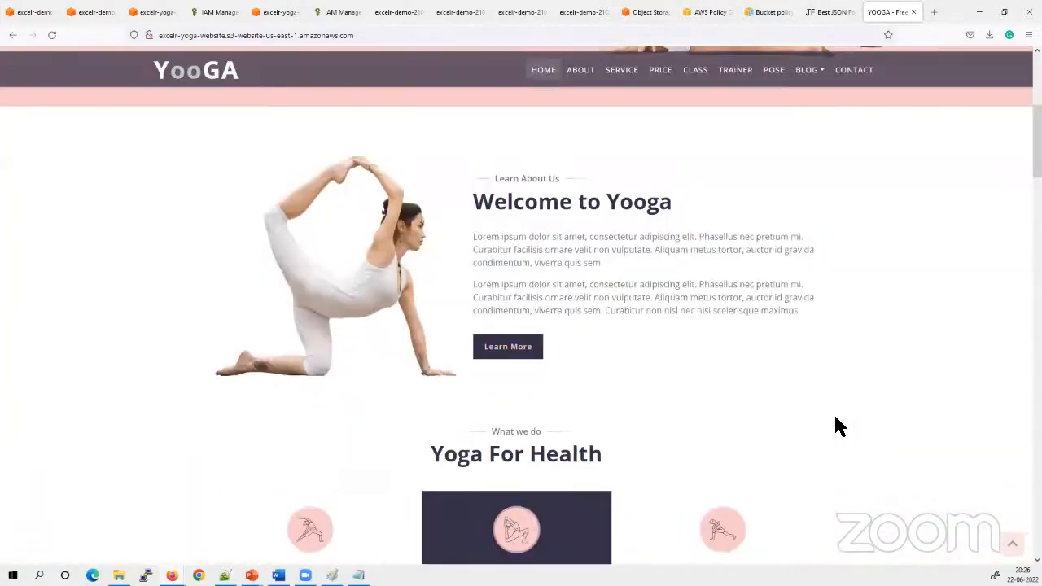
{"action": "left_click", "coordinate": [508, 347]}
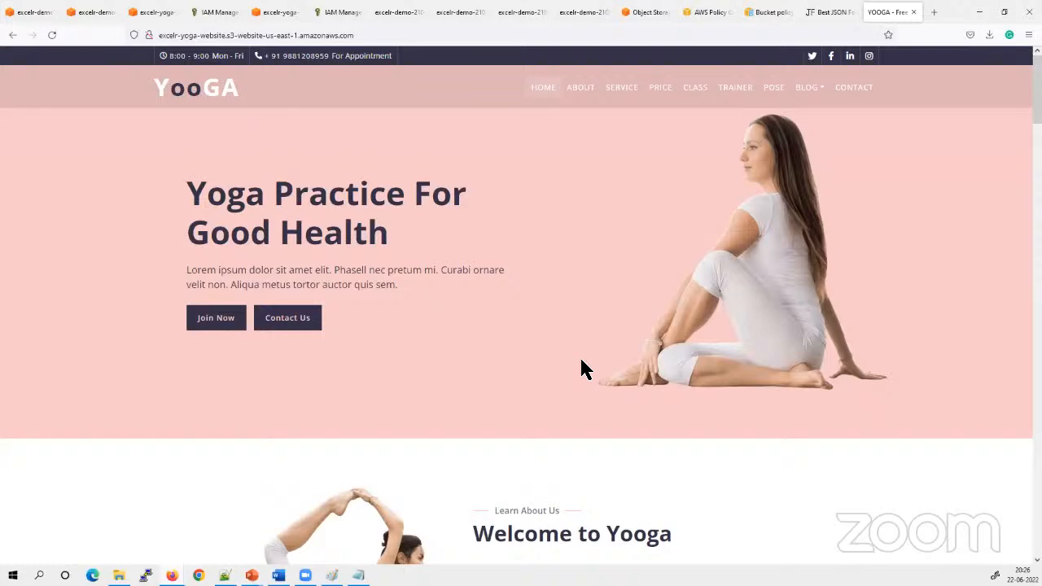
{"action": "scroll", "coordinate": [575, 360], "scroll_direction": "down", "scroll_amount": 7}
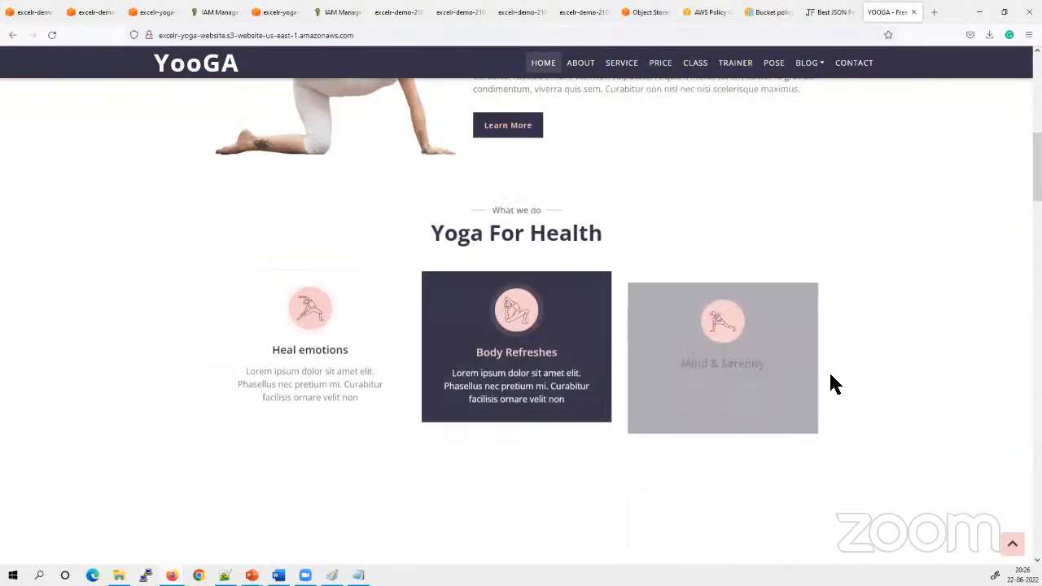
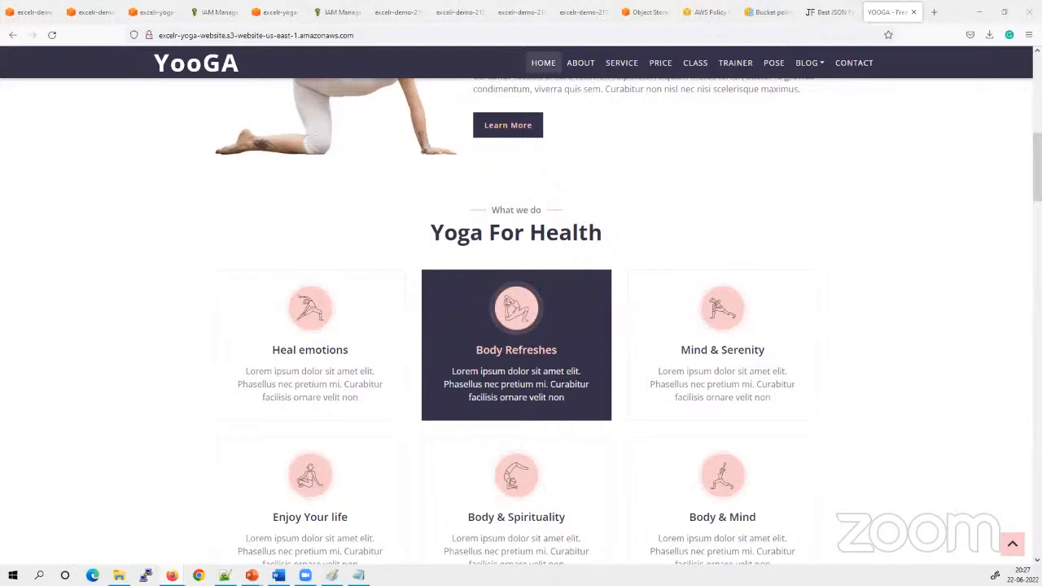
Examine the Amazon Resource Name in the properties of the excelr-yoga-website bucket, highlighting the bucket name in it
{"action": "left_click", "coordinate": [274, 8]}
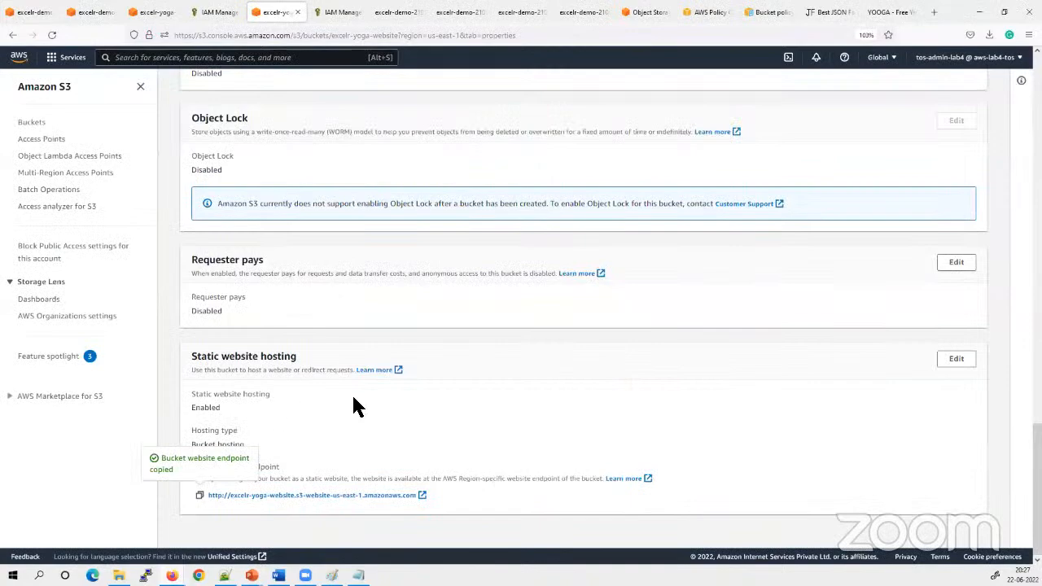
{"action": "scroll", "coordinate": [342, 398], "scroll_direction": "up", "scroll_amount": 15}
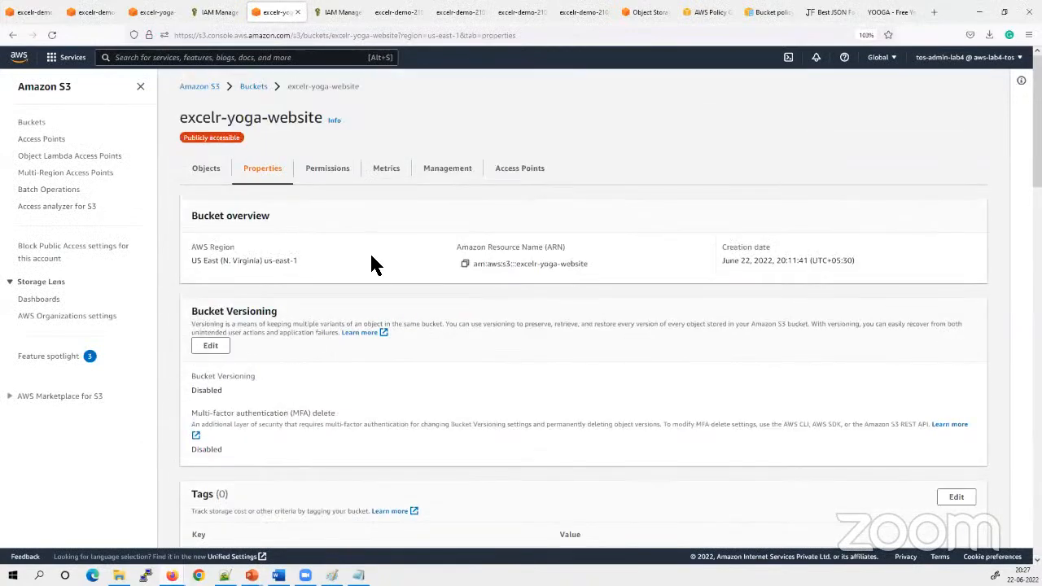
{"action": "left_click", "coordinate": [213, 169]}
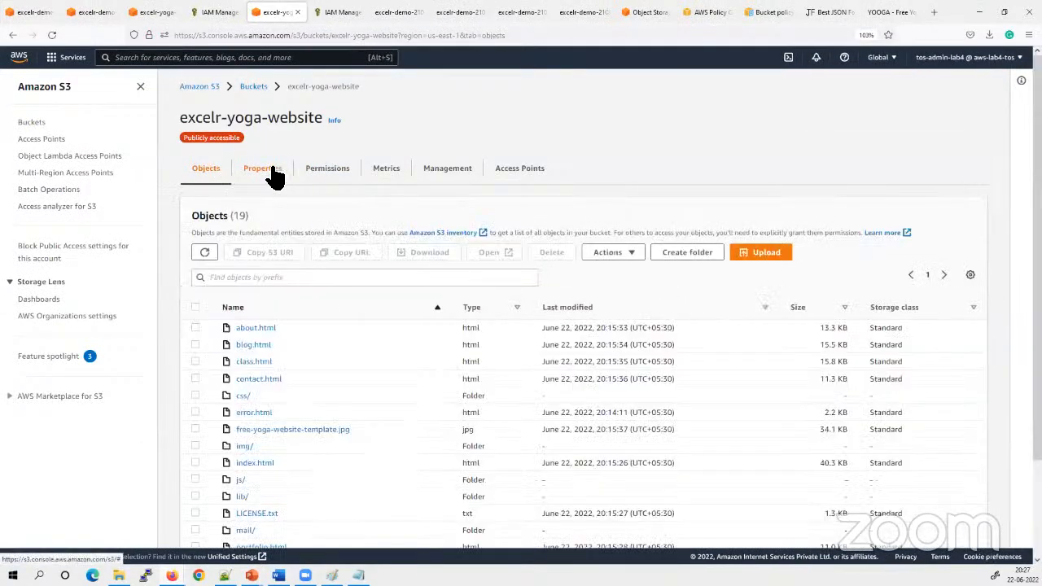
{"action": "left_click", "coordinate": [274, 174]}
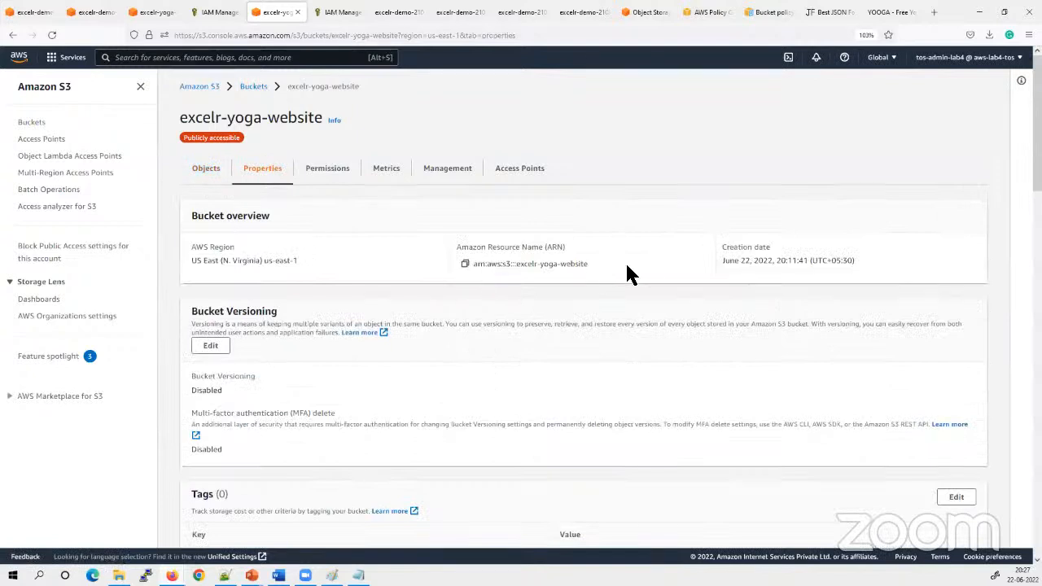
{"action": "left_click_drag", "start_coordinate": [626, 266], "coordinate": [475, 266]}
{"action": "left_click", "coordinate": [482, 285]}
{"action": "left_click_drag", "start_coordinate": [515, 266], "coordinate": [589, 266]}
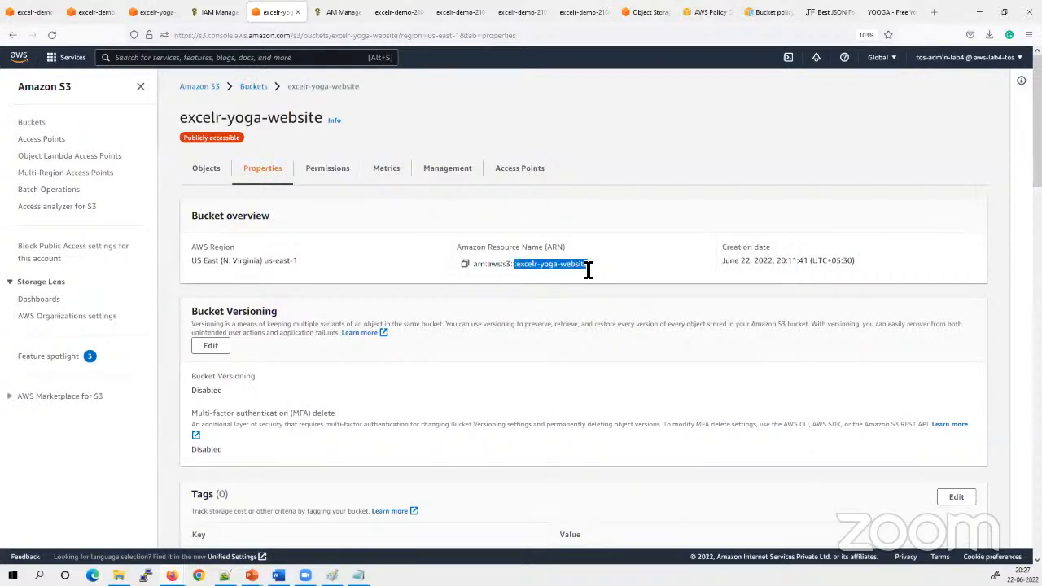
{"action": "left_click", "coordinate": [537, 298]}
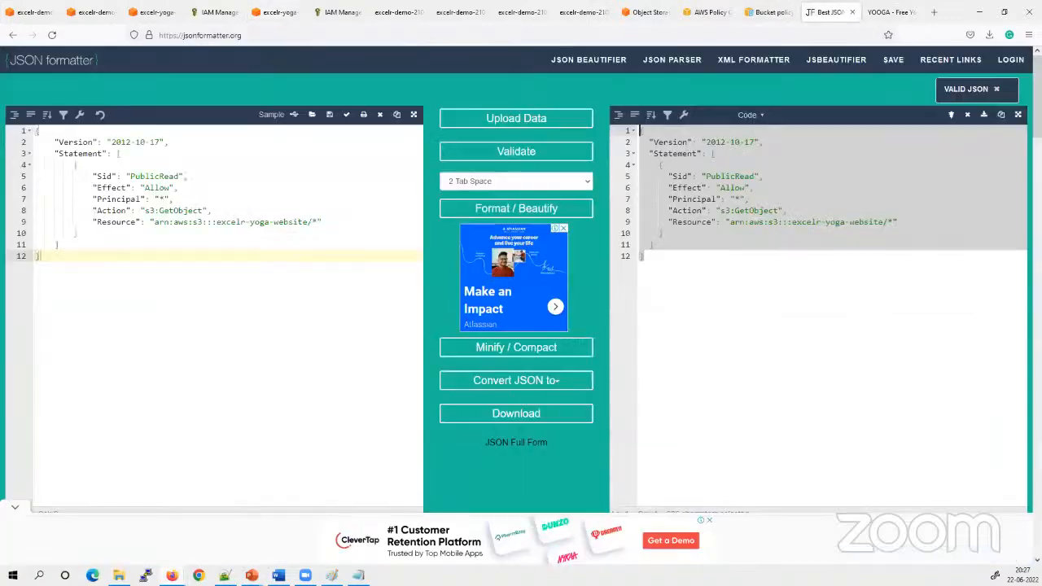
Examine the full Amazon Resource Name entered for the S3 bucket policy statement in the AWS Policy Generator
{"action": "left_click", "coordinate": [830, 13]}
{"action": "left_click", "coordinate": [824, 387]}
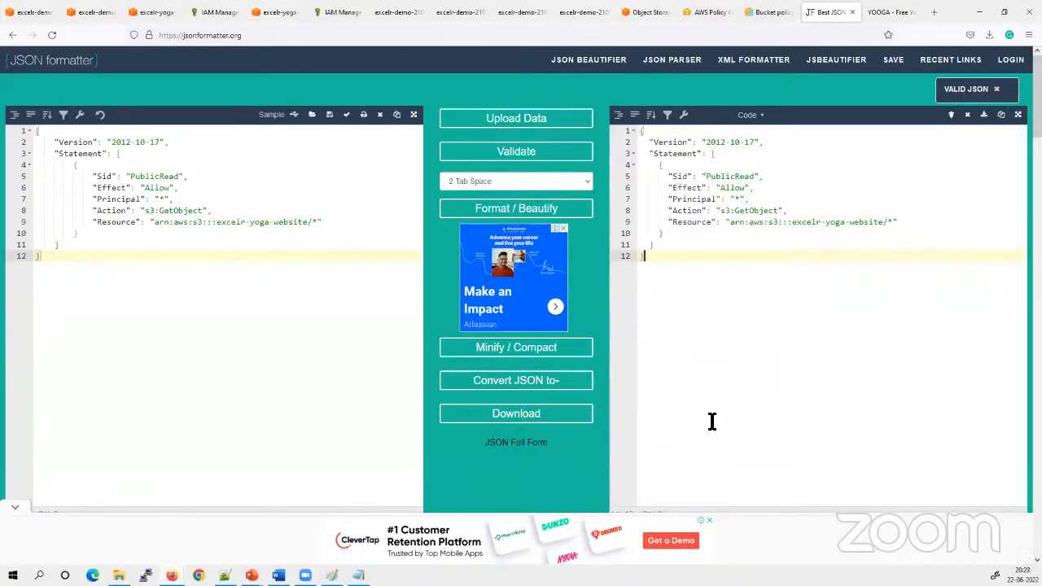
{"action": "left_click", "coordinate": [769, 12]}
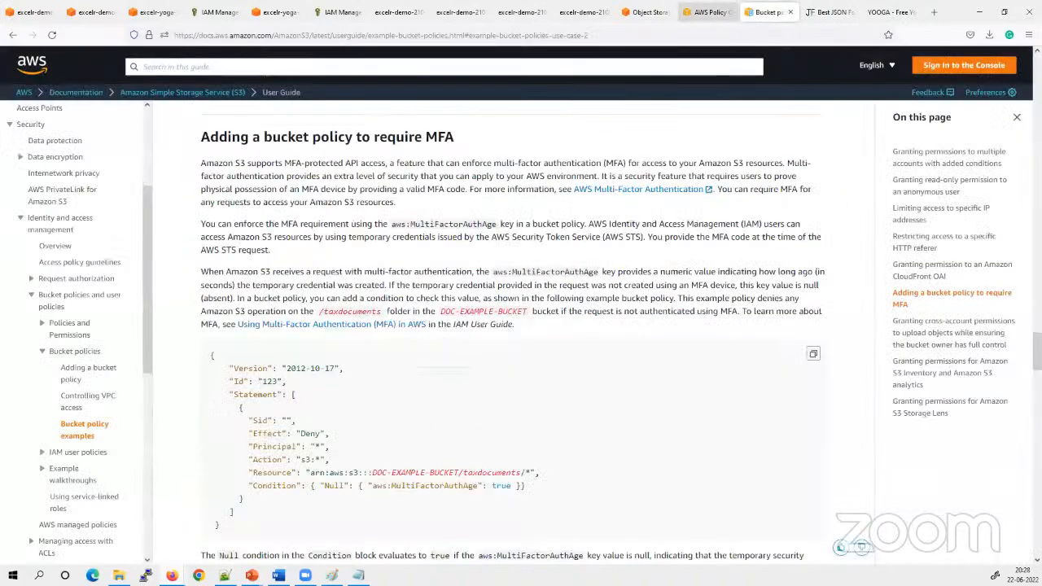
{"action": "left_click", "coordinate": [830, 12]}
{"action": "left_click", "coordinate": [766, 12]}
{"action": "left_click", "coordinate": [708, 13]}
{"action": "triple_click", "coordinate": [402, 398]}
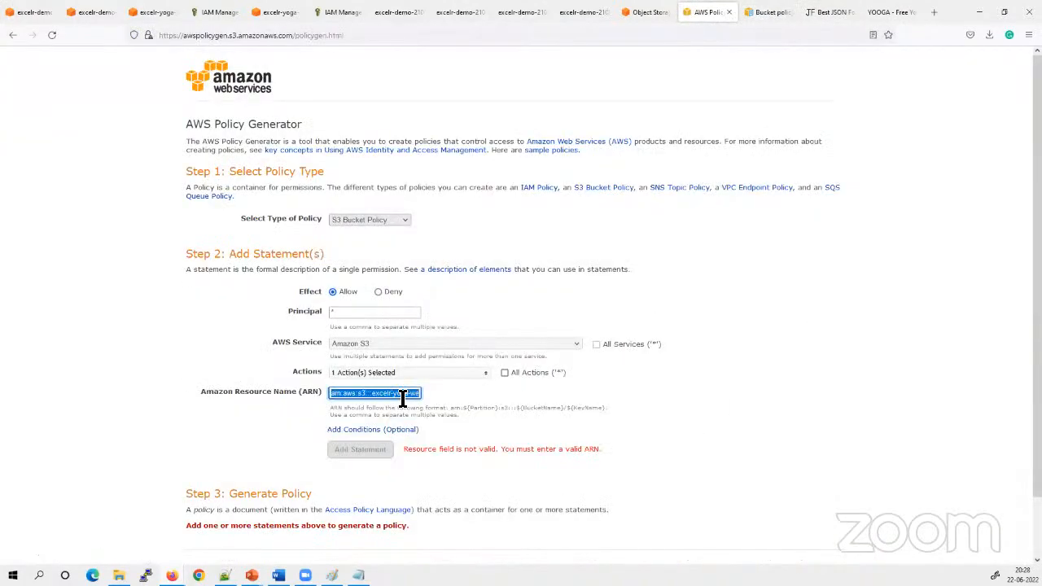
{"action": "left_click", "coordinate": [402, 398]}
{"action": "left_click_drag", "start_coordinate": [341, 393], "coordinate": [550, 400]}
{"action": "scroll", "coordinate": [366, 461], "scroll_direction": "down", "scroll_amount": 2}
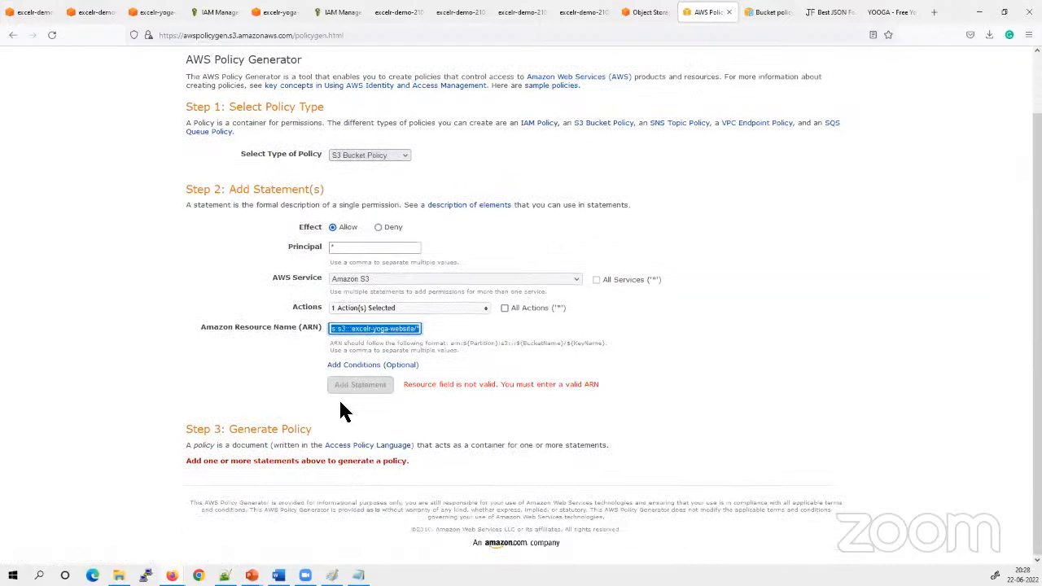
{"action": "left_click", "coordinate": [759, 419]}
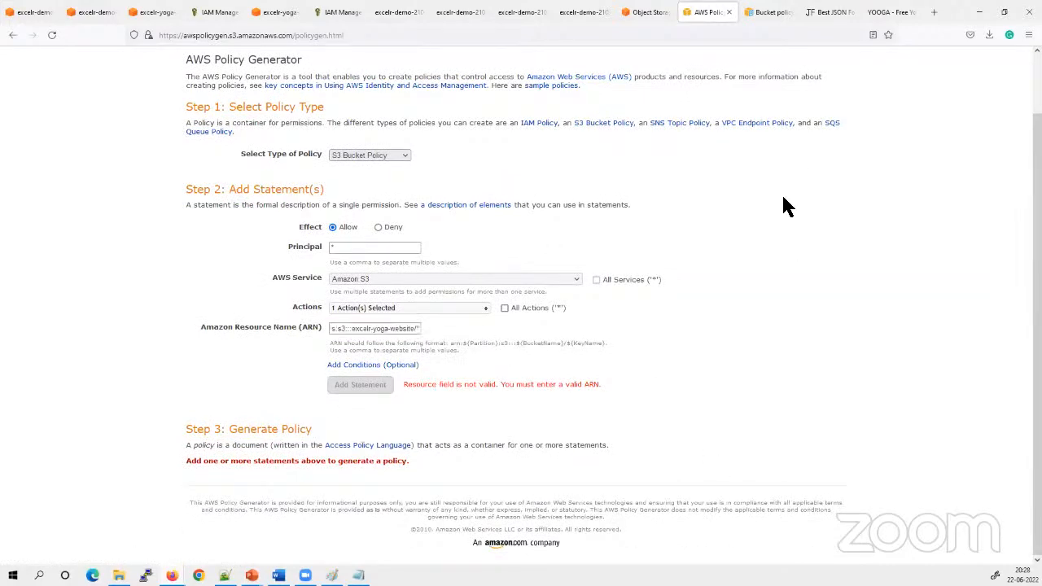
Return to the my-policy editor in the IAM console and examine the error listed for its policy JSON
{"action": "left_click", "coordinate": [830, 12]}
{"action": "left_click", "coordinate": [643, 13]}
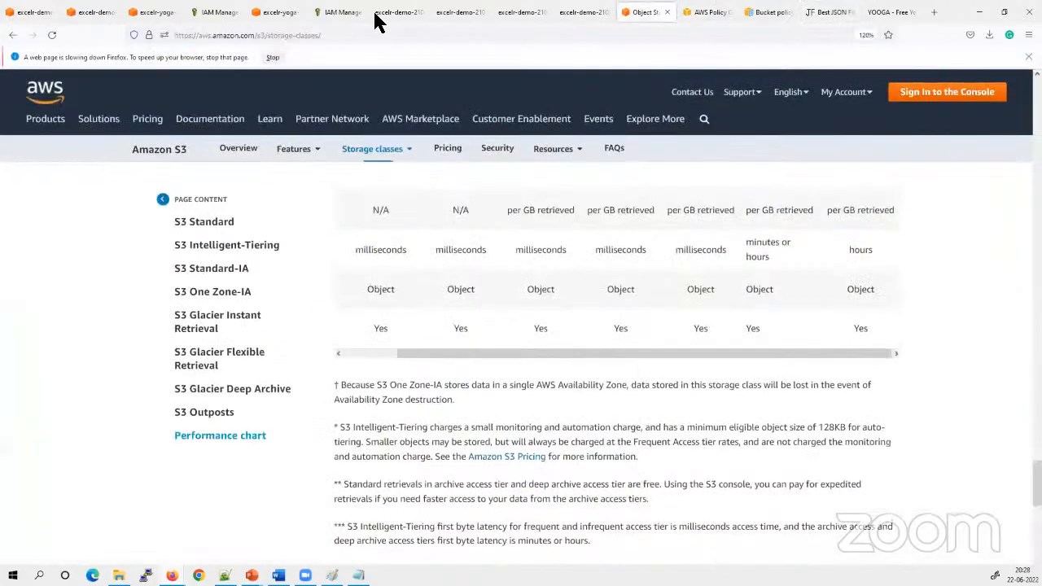
{"action": "left_click", "coordinate": [275, 12]}
{"action": "left_click", "coordinate": [214, 12]}
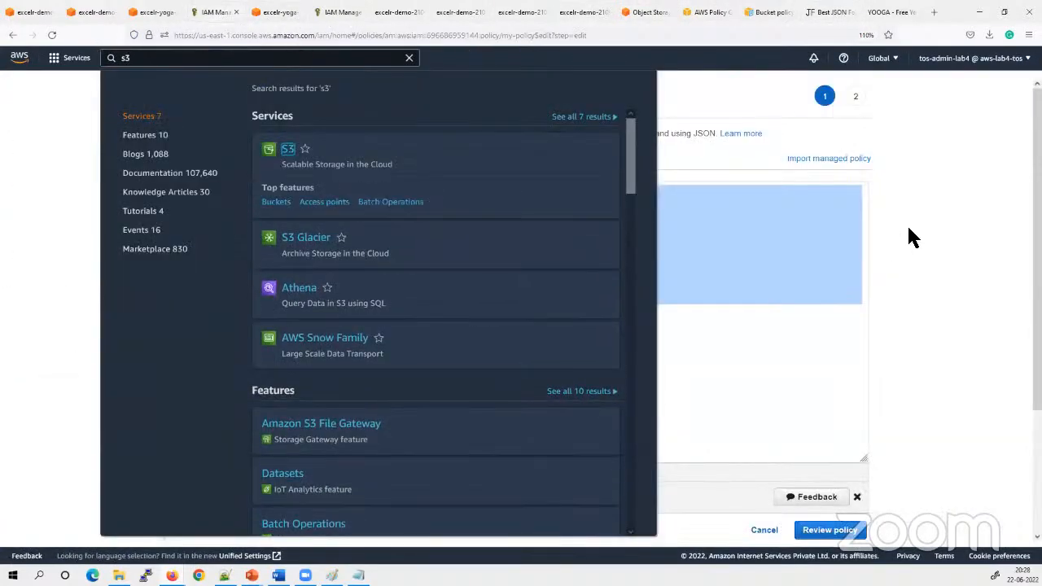
{"action": "left_click", "coordinate": [907, 224]}
{"action": "left_click", "coordinate": [241, 331]}
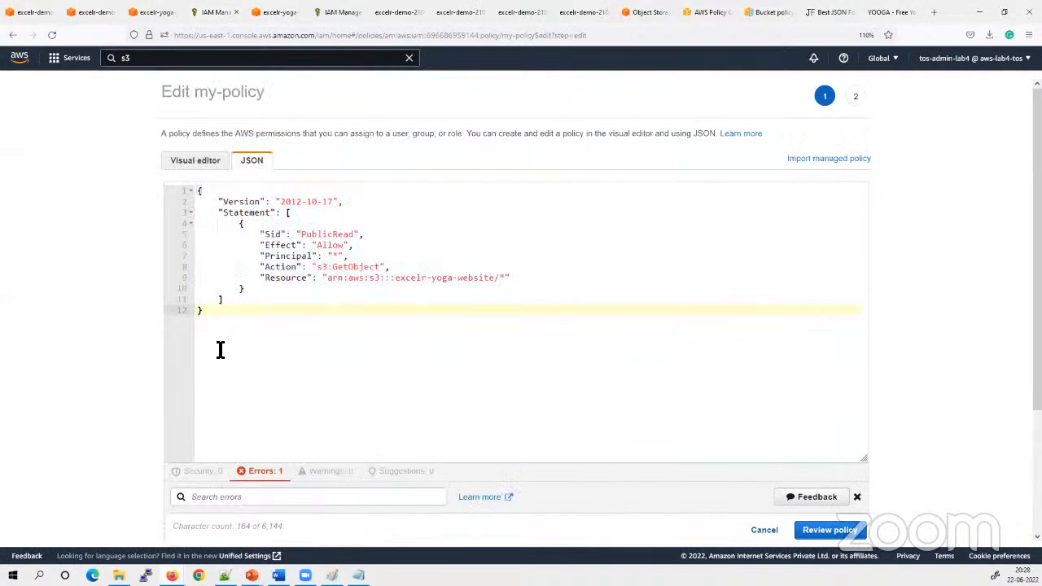
{"action": "left_click_drag", "start_coordinate": [221, 349], "coordinate": [188, 188]}
{"action": "scroll", "coordinate": [409, 386], "scroll_direction": "down", "scroll_amount": 2}
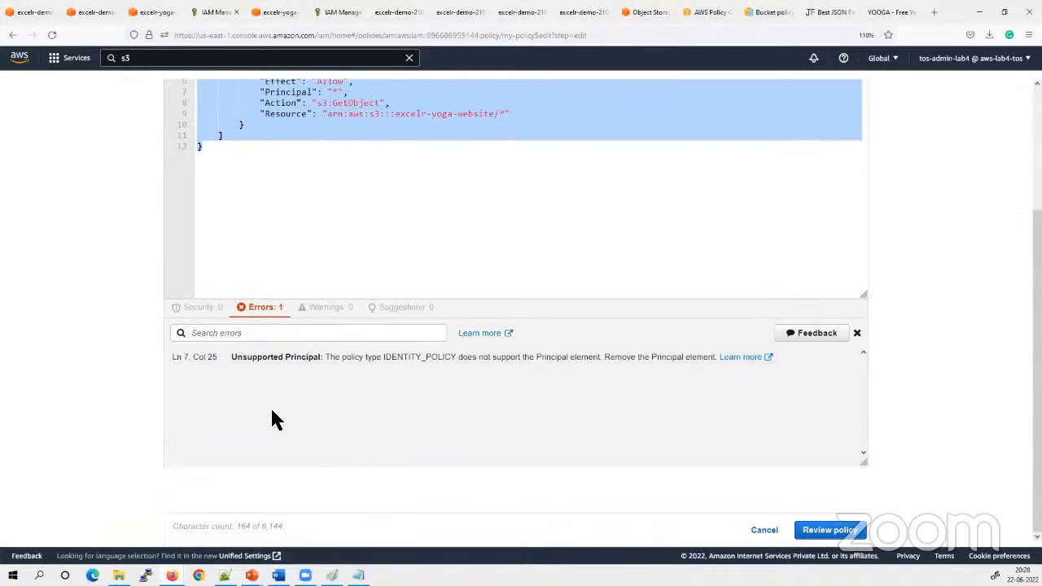
{"action": "scroll", "coordinate": [272, 415], "scroll_direction": "up", "scroll_amount": 2}
Highlight the complete PublicRead policy JSON in the my-policy editor for review
{"action": "left_click", "coordinate": [241, 327]}
{"action": "left_click_drag", "start_coordinate": [231, 336], "coordinate": [188, 189]}
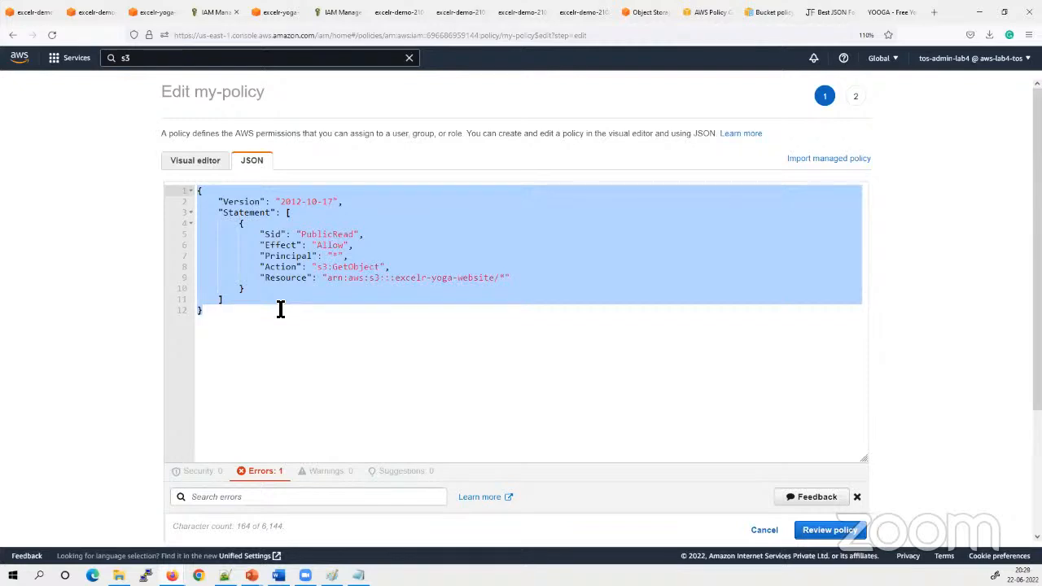
{"action": "left_click", "coordinate": [335, 351]}
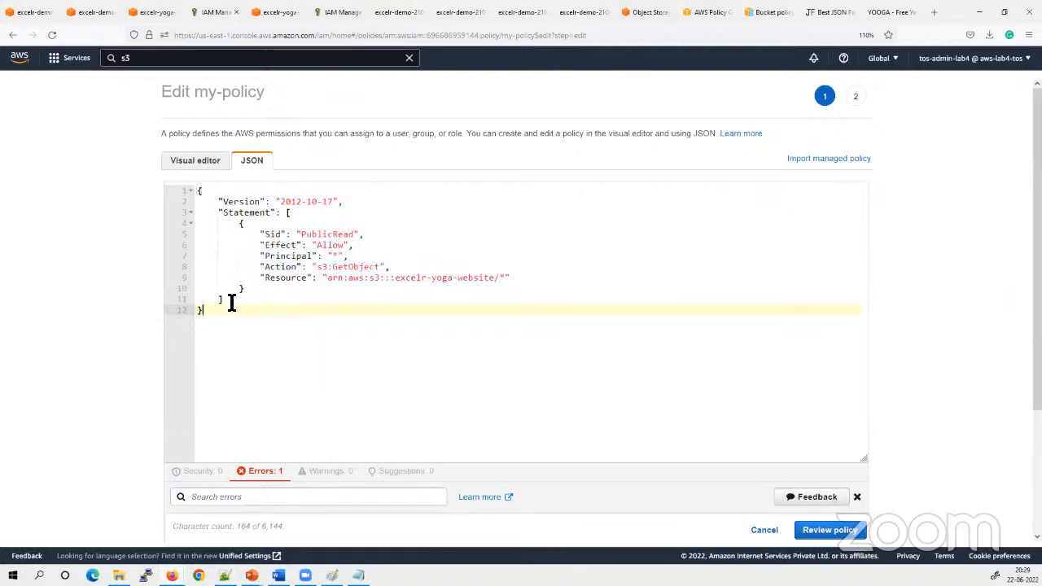
{"action": "left_click_drag", "start_coordinate": [231, 302], "coordinate": [188, 187]}
{"action": "left_click", "coordinate": [415, 348]}
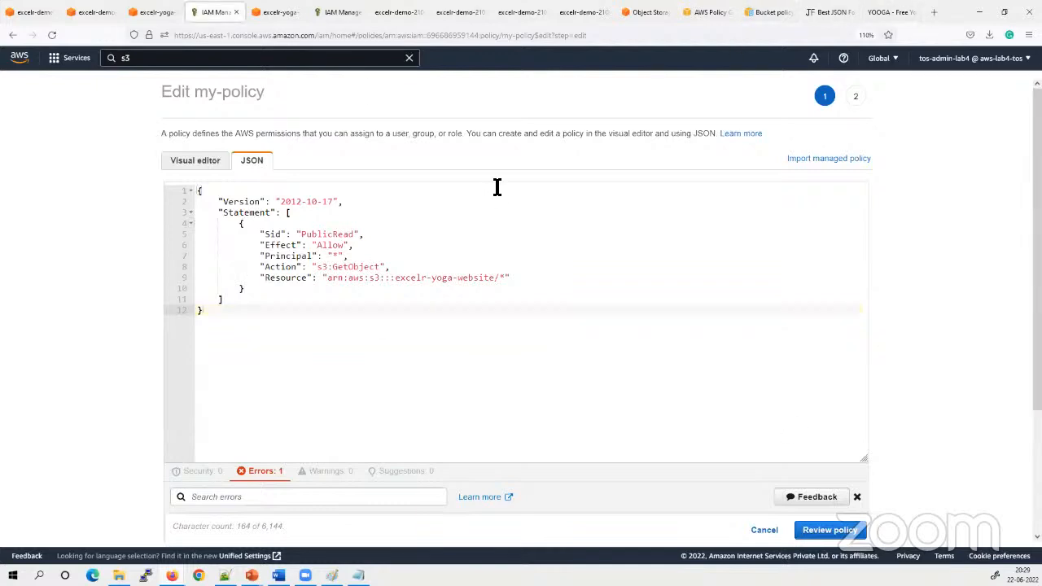
Switch to the PowerPoint slide show to read the Static Website Hosting slide and return to the browser
{"action": "mouse_move", "coordinate": [253, 574]}
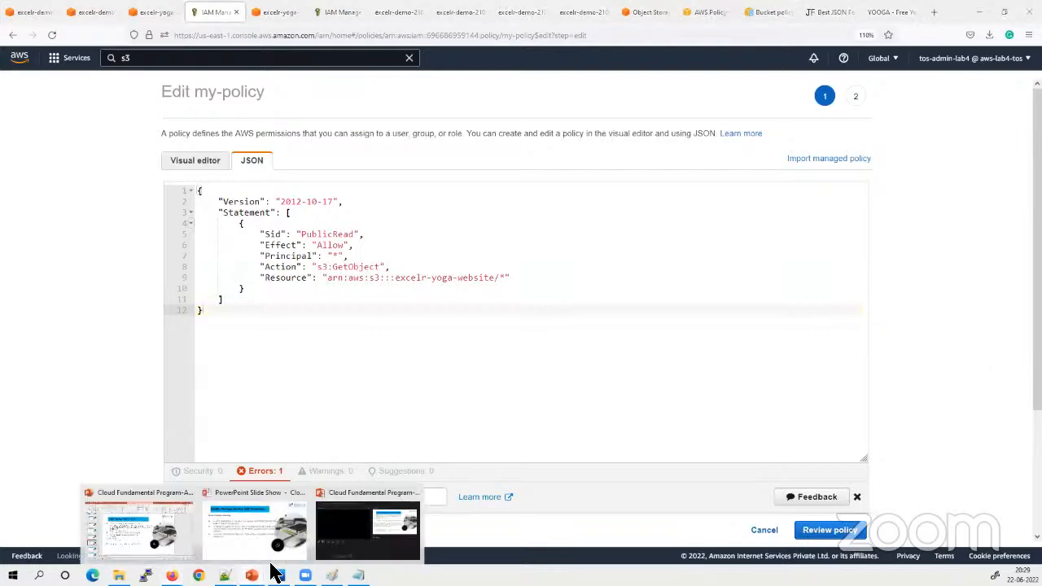
{"action": "left_click", "coordinate": [241, 526]}
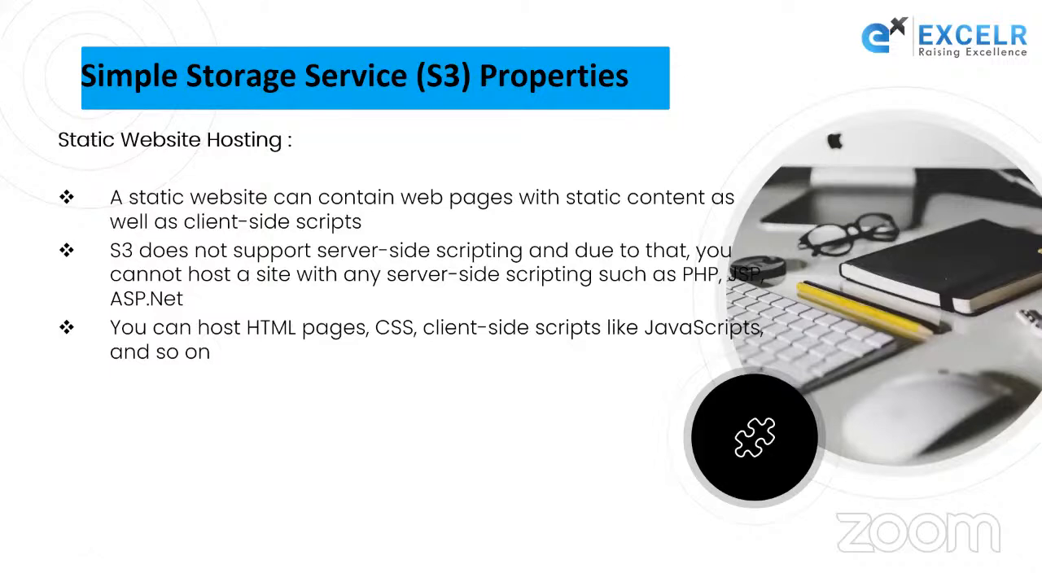
{"action": "key", "text": "alt+Tab"}
Open the error.html page of the hosted yoga site at its website endpoint
{"action": "left_click", "coordinate": [887, 13]}
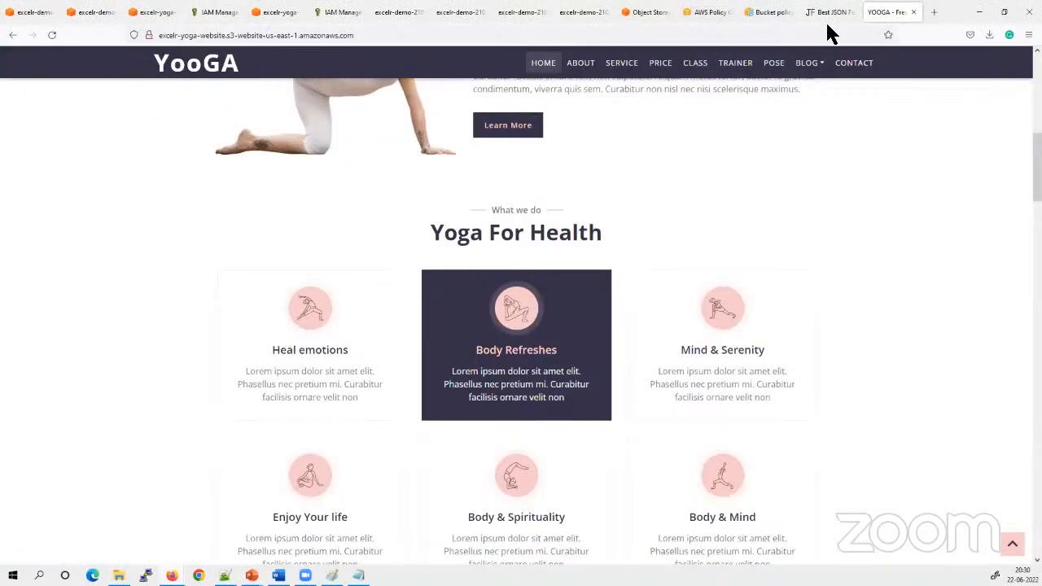
{"action": "left_click", "coordinate": [415, 35]}
{"action": "left_click", "coordinate": [413, 35]}
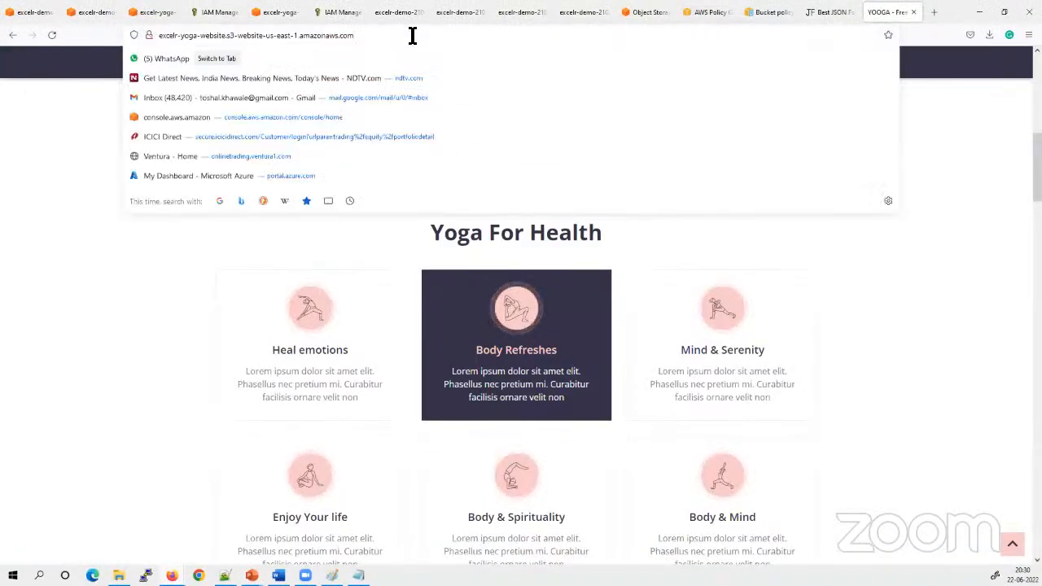
{"action": "type", "text": "\\e"}
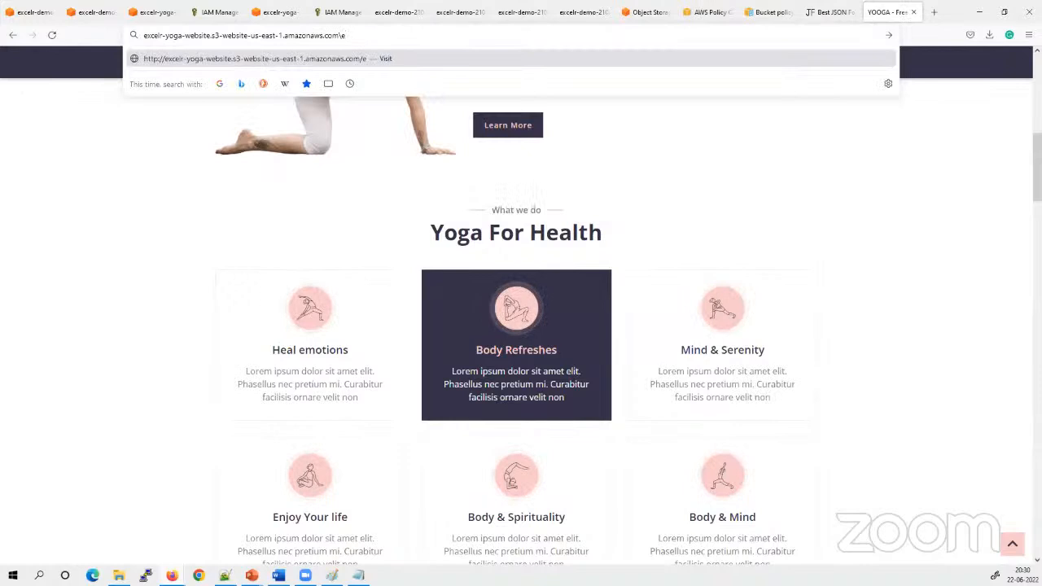
{"action": "type", "text": "rror.html"}
{"action": "key", "text": "Return"}
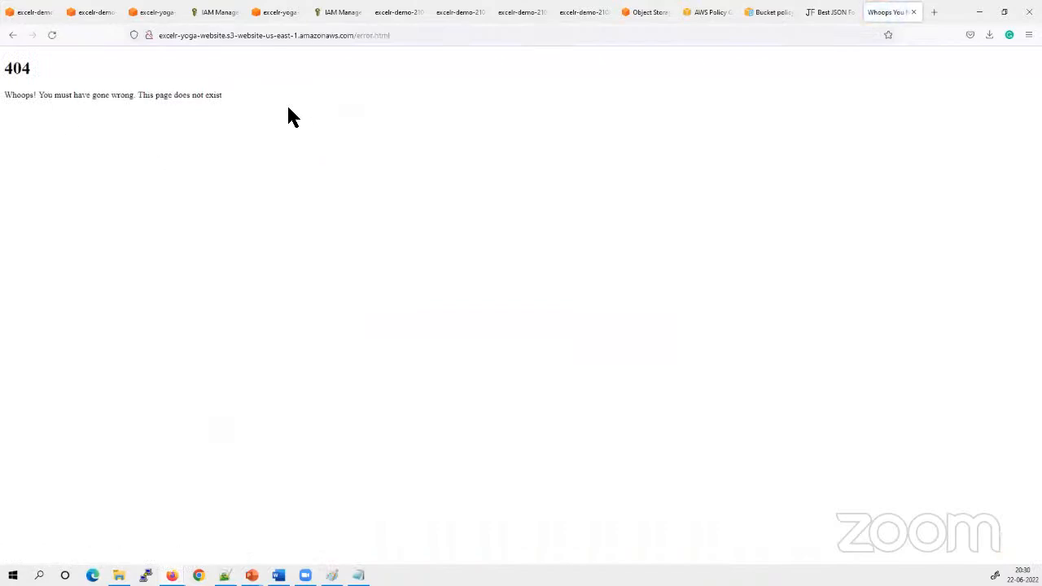
Highlight the heading and message on the error page to read them
{"action": "key", "text": "ctrl+a"}
{"action": "left_click", "coordinate": [268, 123]}
{"action": "left_click_drag", "start_coordinate": [267, 123], "coordinate": [12, 65]}
{"action": "left_click", "coordinate": [230, 169]}
{"action": "left_click_drag", "start_coordinate": [262, 108], "coordinate": [11, 65]}
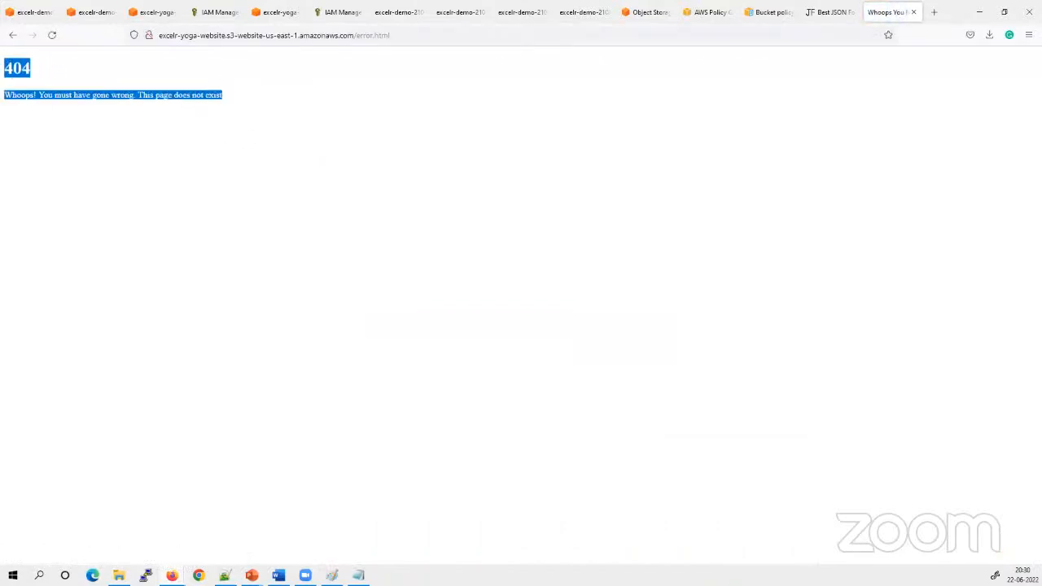
{"action": "left_click", "coordinate": [226, 154]}
Open the contact.html page of the hosted yoga site at its website endpoint
{"action": "left_click", "coordinate": [442, 38]}
{"action": "left_click", "coordinate": [438, 41]}
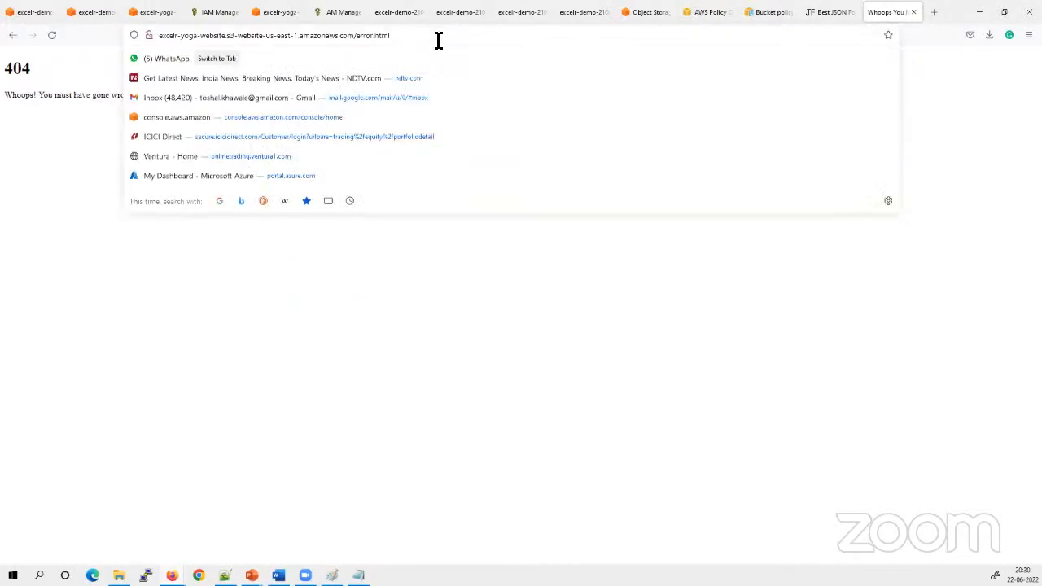
{"action": "key", "text": "BackSpace"}
{"action": "key", "text": "BackSpace"}
{"action": "key", "text": "BackSpace"}
{"action": "key", "text": "BackSpace"}
{"action": "key", "text": "BackSpace"}
{"action": "key", "text": "BackSpace"}
{"action": "key", "text": "BackSpace"}
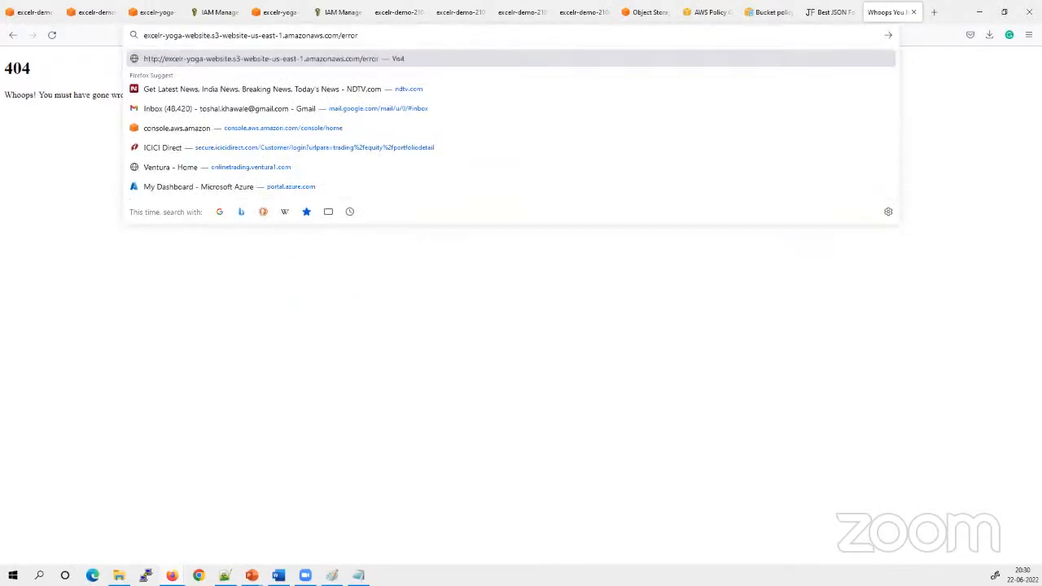
{"action": "key", "text": "BackSpace"}
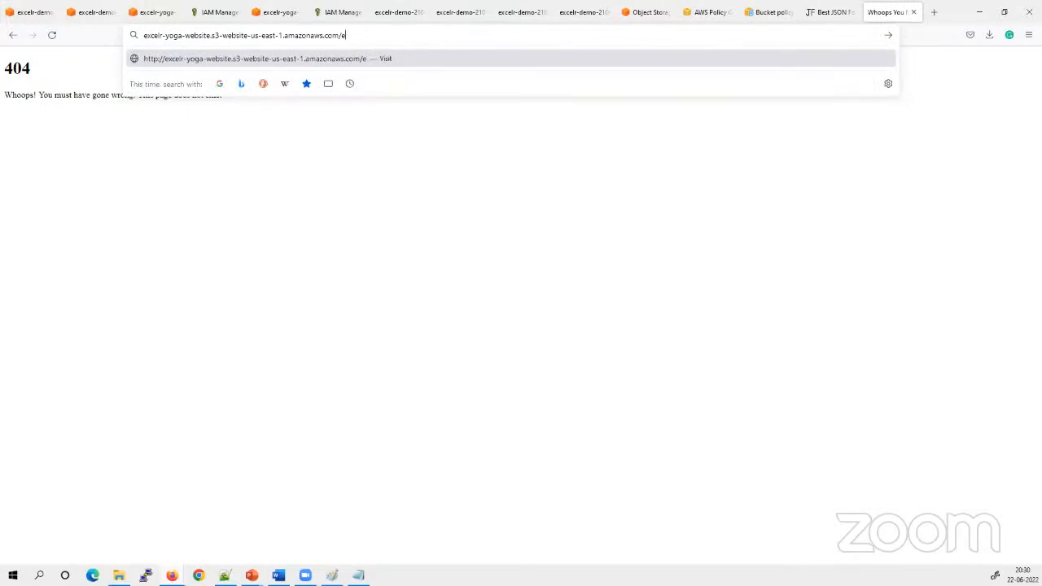
{"action": "key", "text": "BackSpace"}
{"action": "type", "text": "contact.html"}
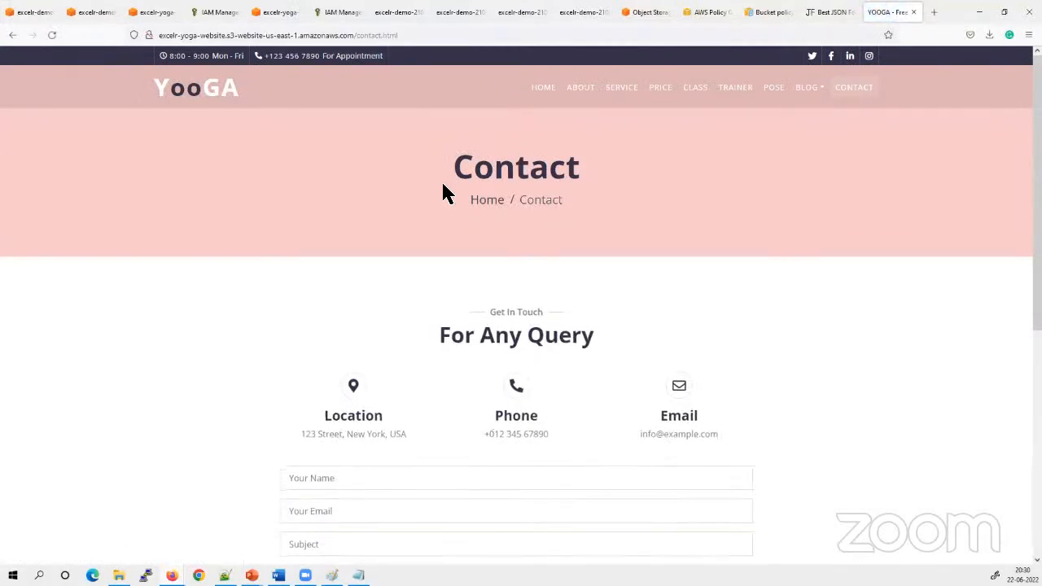
Check the address of the Contact page and look through its content
{"action": "left_click", "coordinate": [418, 36]}
{"action": "left_click", "coordinate": [420, 37]}
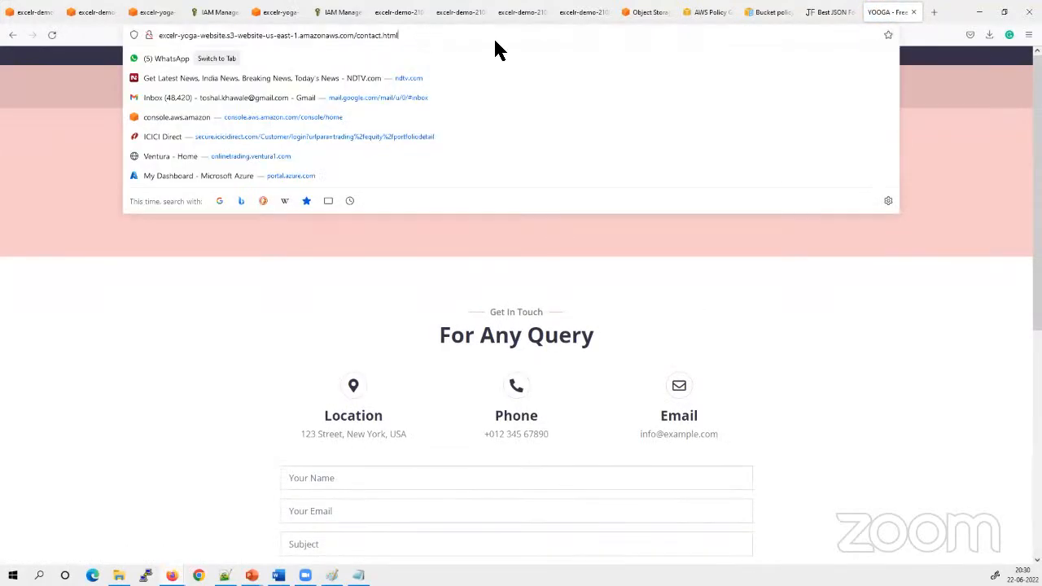
{"action": "left_click", "coordinate": [646, 298]}
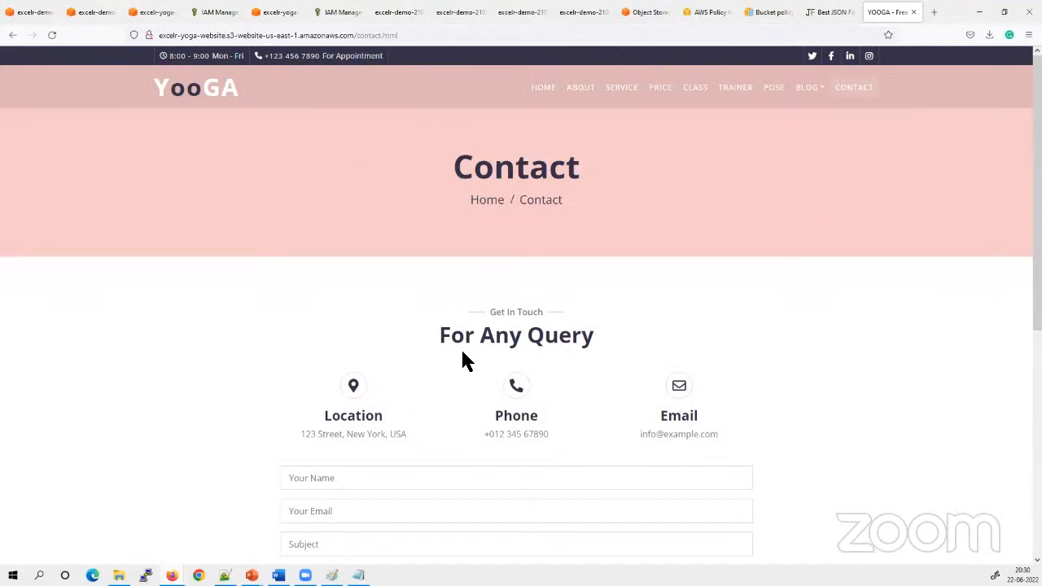
{"action": "scroll", "coordinate": [487, 474], "scroll_direction": "down", "scroll_amount": 5}
{"action": "scroll", "coordinate": [492, 480], "scroll_direction": "up", "scroll_amount": 5}
Try to open trainer.html on the hosted yoga site to test how its endpoint handles the address
{"action": "left_click", "coordinate": [425, 39]}
{"action": "left_click", "coordinate": [425, 38]}
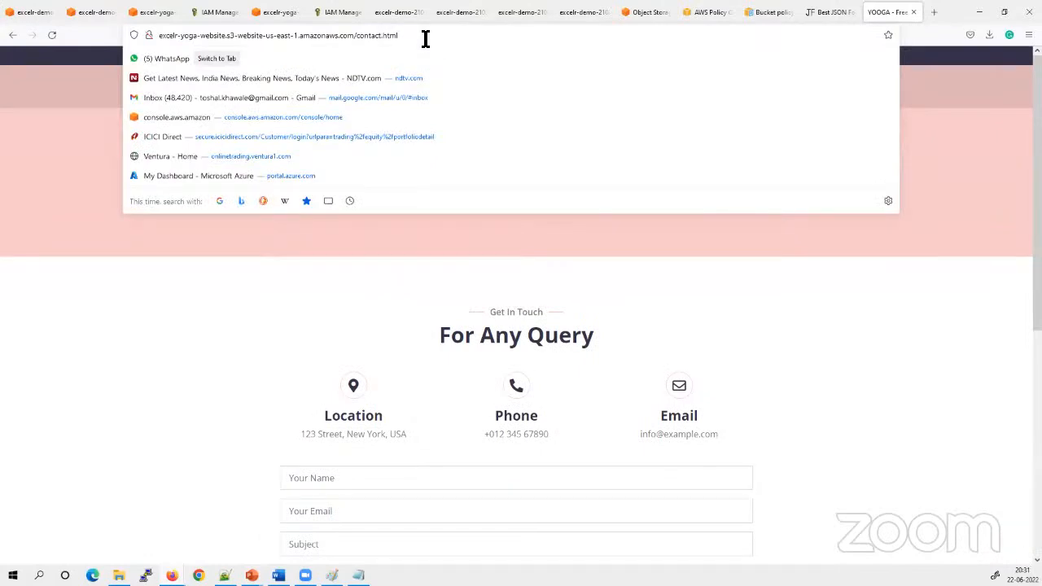
{"action": "key", "text": "Left"}
{"action": "key", "text": "Left"}
{"action": "key", "text": "Left"}
{"action": "key", "text": "Left"}
{"action": "key", "text": "Left"}
{"action": "key", "text": "BackSpace"}
{"action": "key", "text": "BackSpace"}
{"action": "key", "text": "BackSpace"}
{"action": "key", "text": "BackSpace"}
{"action": "key", "text": "BackSpace"}
{"action": "key", "text": "BackSpace"}
{"action": "key", "text": "BackSpace"}
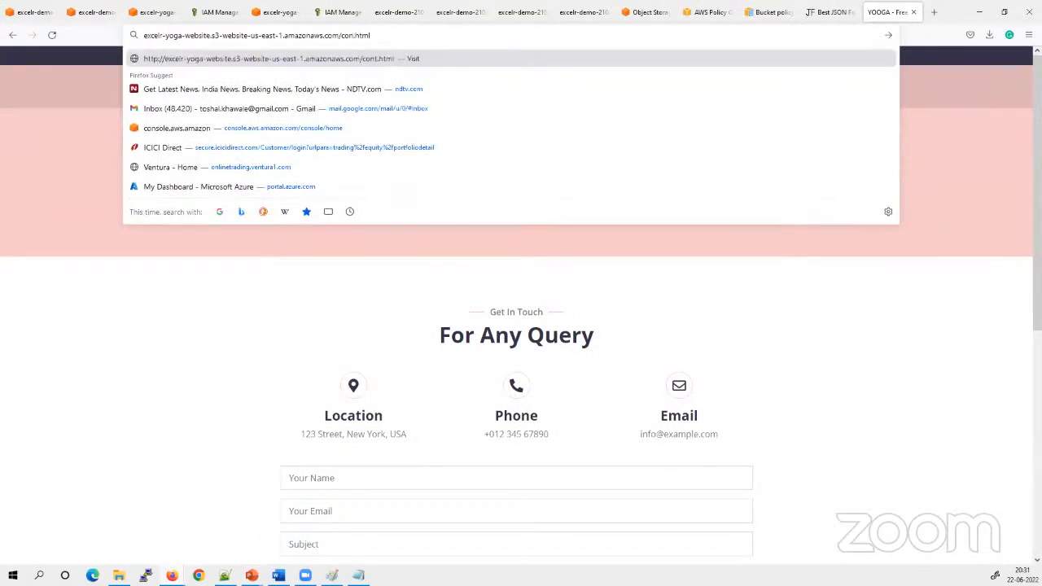
{"action": "type", "text": "trainer"}
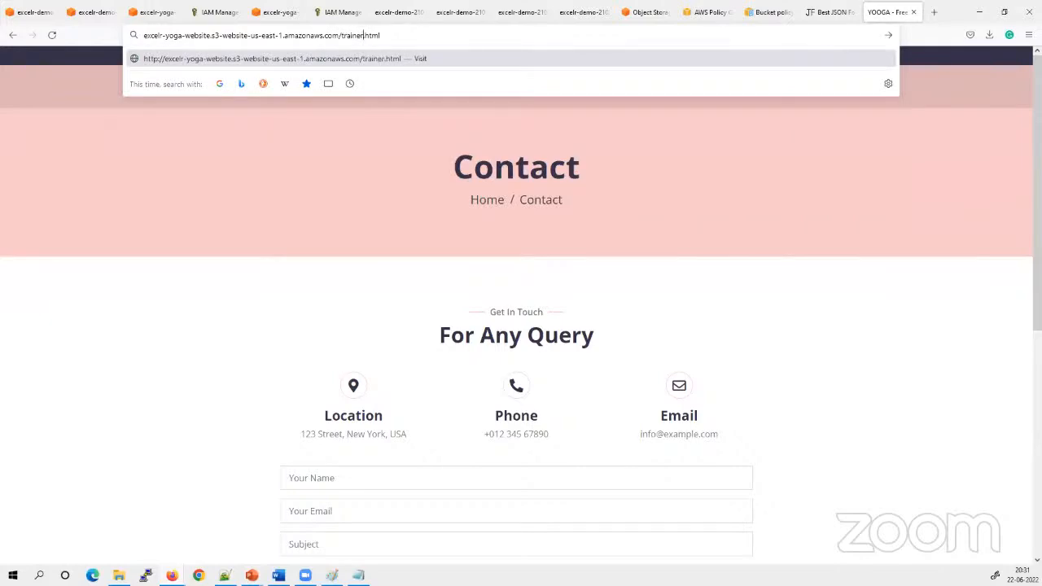
{"action": "key", "text": "Return"}
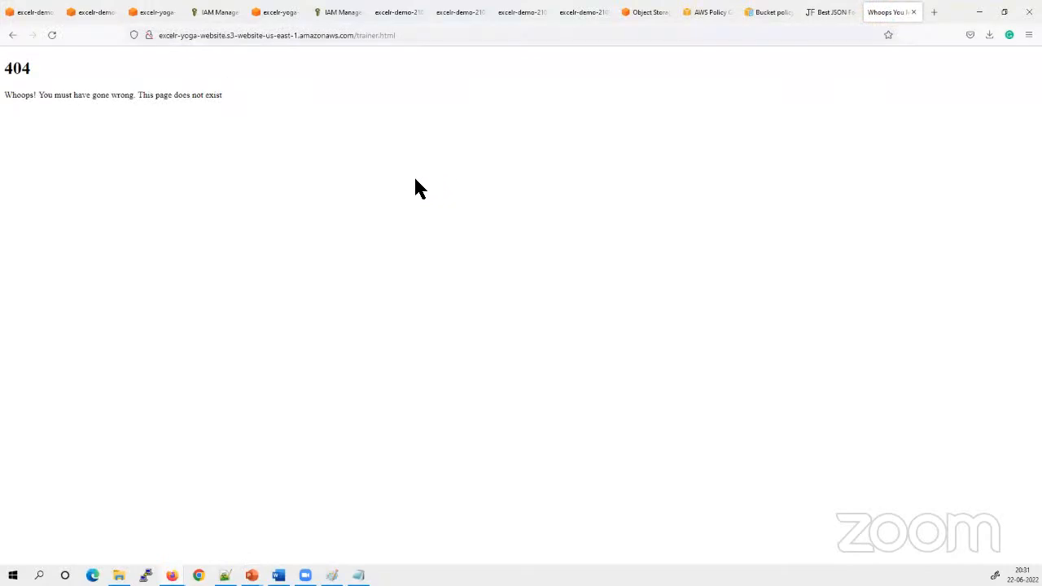
Highlight the 404 heading and message returned for trainer.html to read them
{"action": "left_click_drag", "start_coordinate": [236, 96], "coordinate": [7, 71]}
{"action": "left_click_drag", "start_coordinate": [201, 106], "coordinate": [9, 62]}
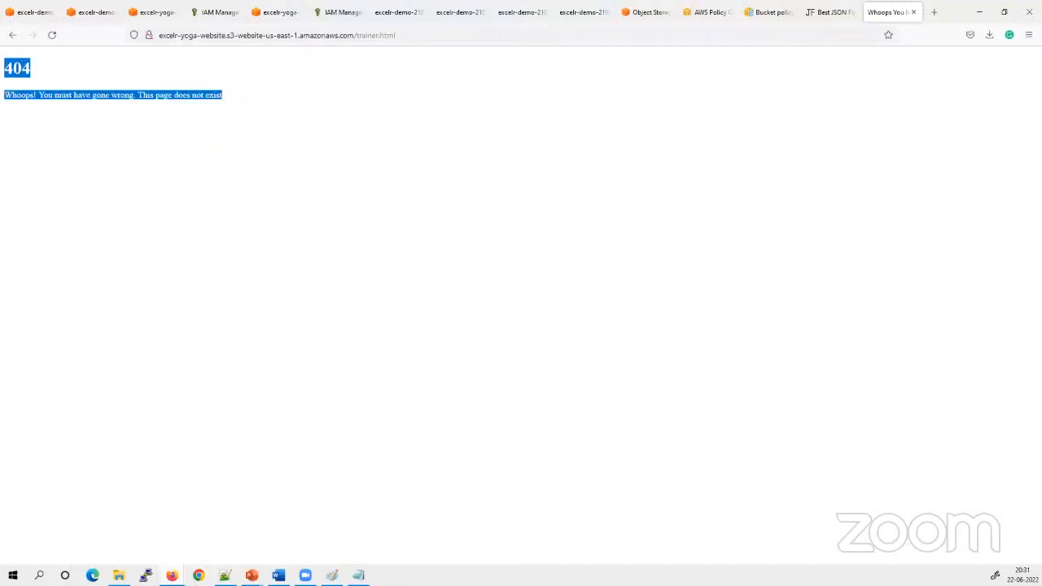
{"action": "left_click", "coordinate": [382, 193]}
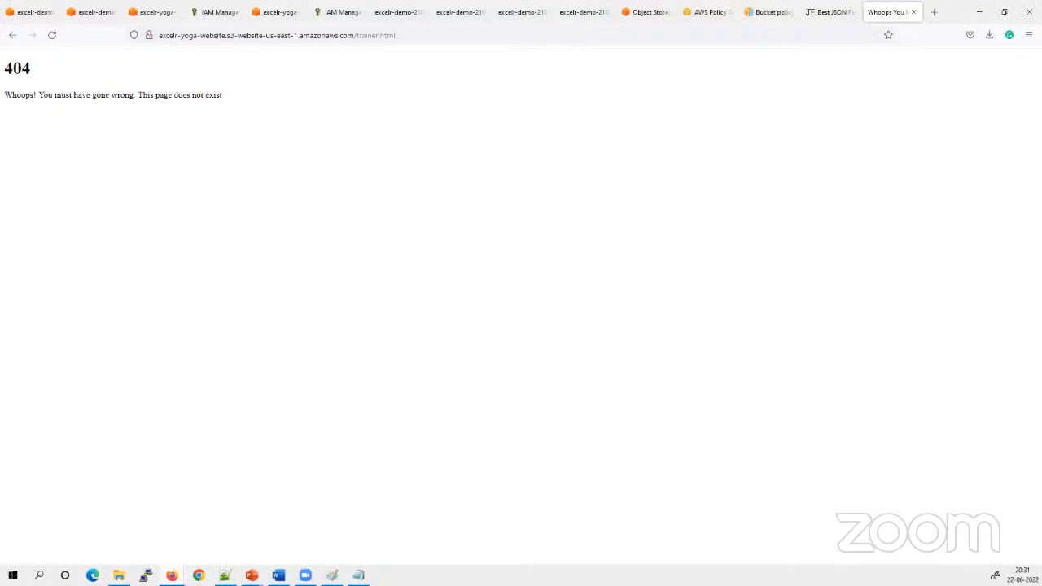
Examine the trainer.html address, highlighting the website endpoint part excelr-yoga-website.s3-website-us-east-1.amazonaws.com
{"action": "left_click", "coordinate": [418, 40]}
{"action": "left_click", "coordinate": [418, 40]}
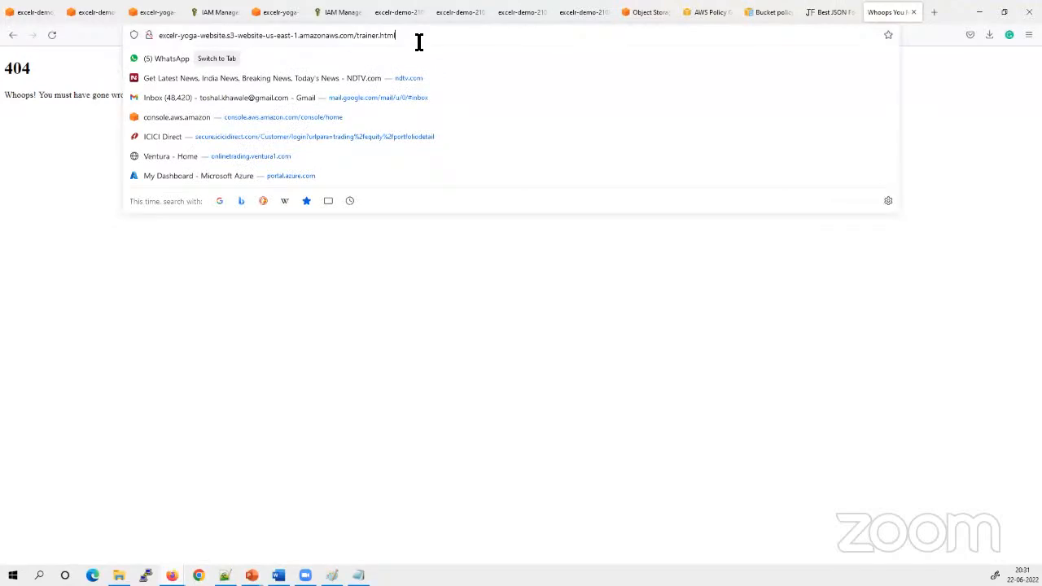
{"action": "left_click", "coordinate": [340, 385]}
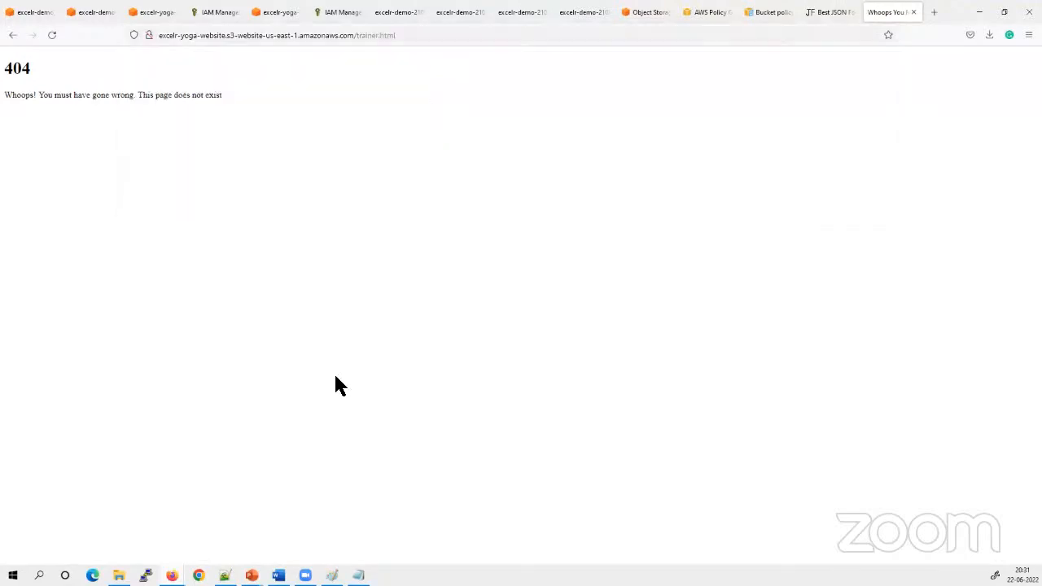
{"action": "left_click", "coordinate": [409, 35]}
{"action": "left_click", "coordinate": [423, 421]}
{"action": "left_click_drag", "start_coordinate": [353, 35], "coordinate": [145, 35]}
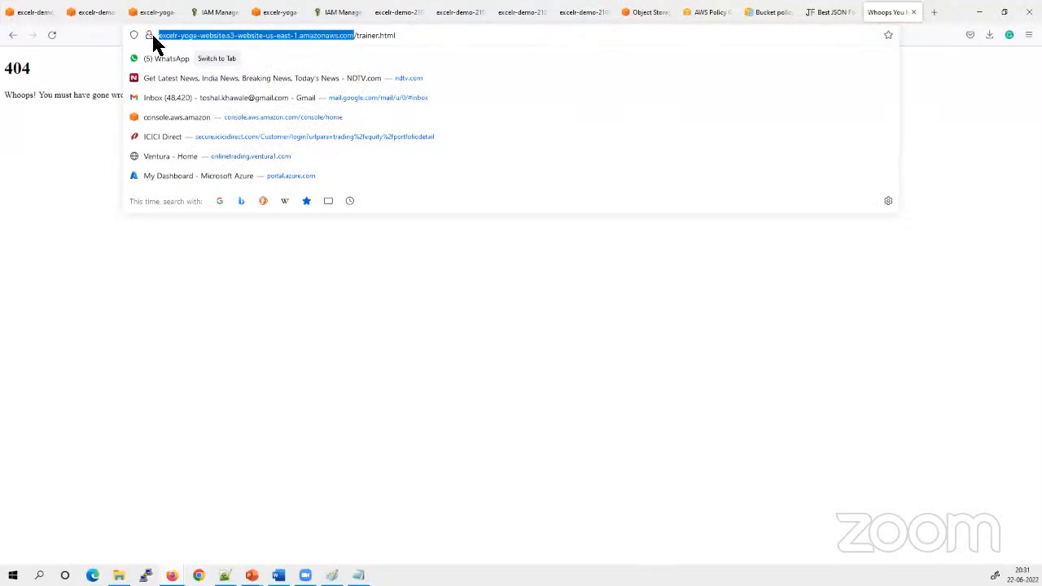
{"action": "left_click", "coordinate": [309, 401]}
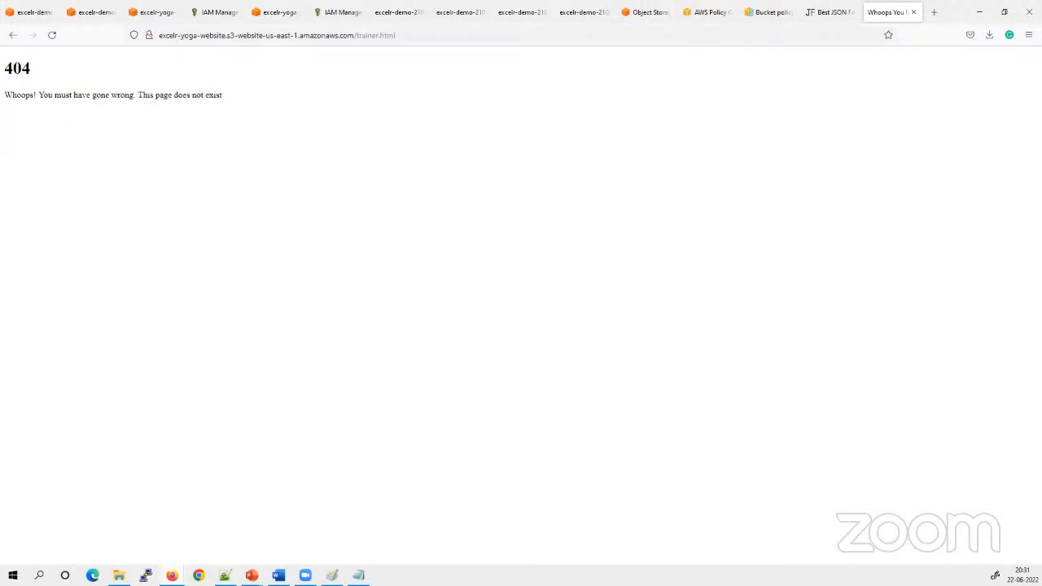
Search the web for "aws s3 limitations" in a new browser tab
{"action": "left_click", "coordinate": [933, 12]}
{"action": "left_click", "coordinate": [681, 41]}
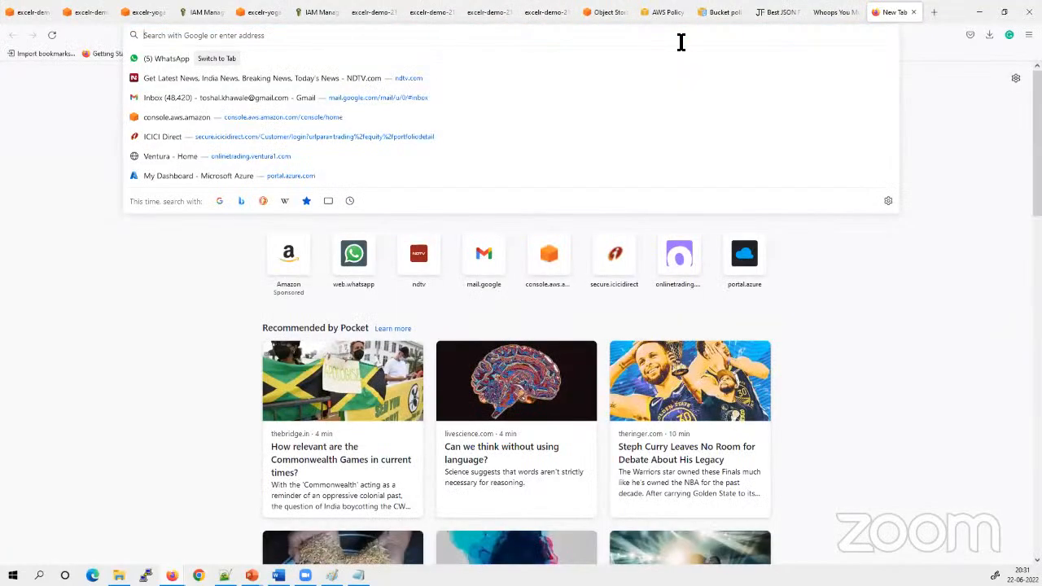
{"action": "type", "text": "aws s3 l"}
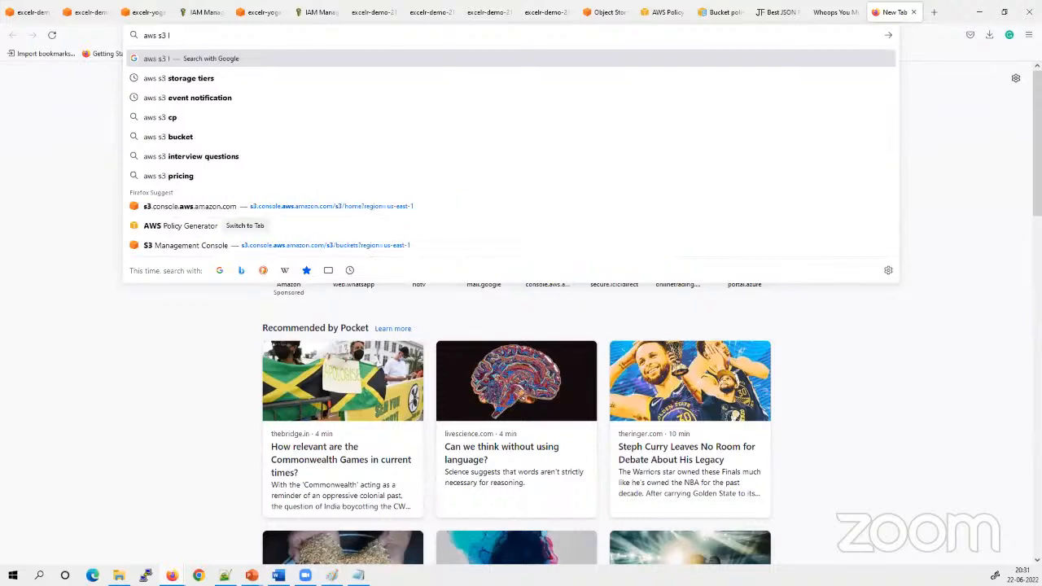
{"action": "type", "text": "imit"}
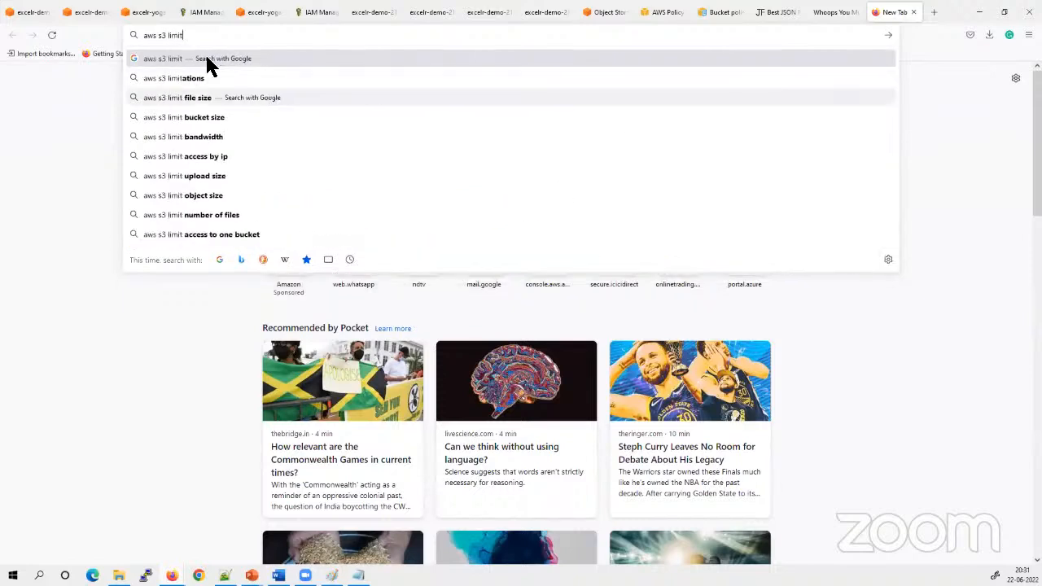
{"action": "left_click", "coordinate": [155, 80]}
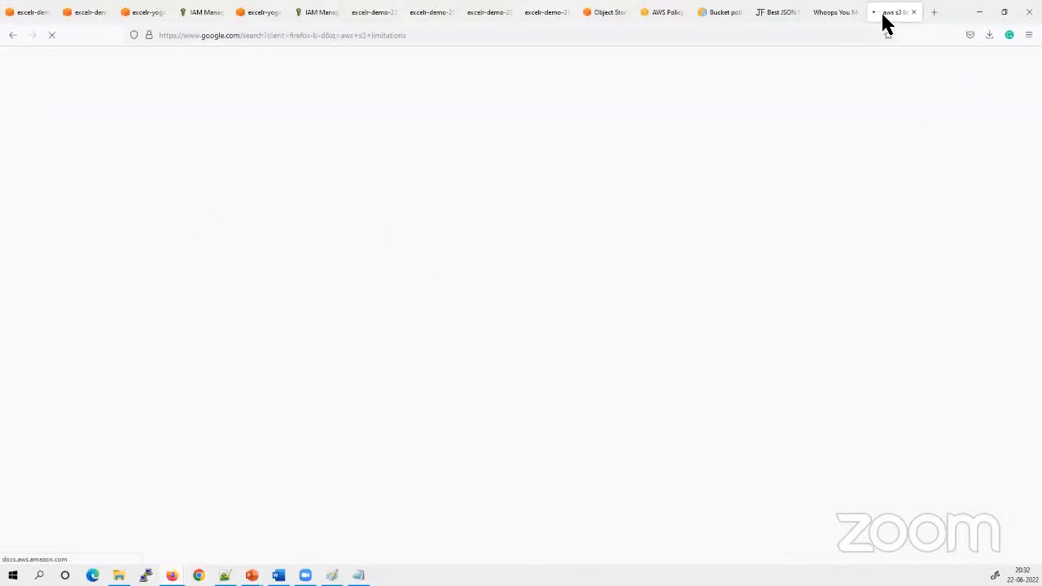
{"action": "left_click", "coordinate": [834, 12]}
{"action": "left_click", "coordinate": [885, 13]}
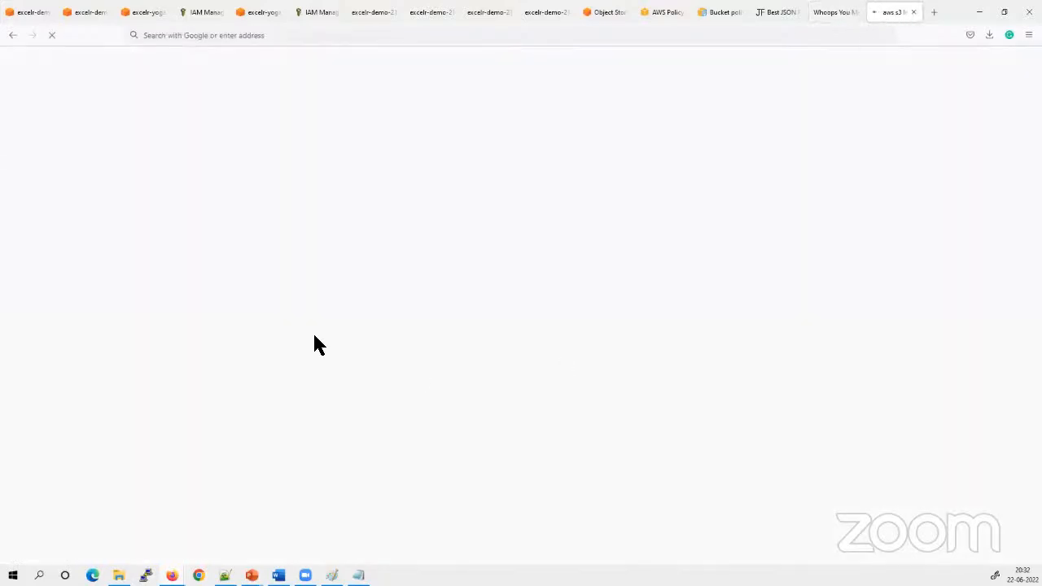
{"action": "left_click", "coordinate": [833, 12]}
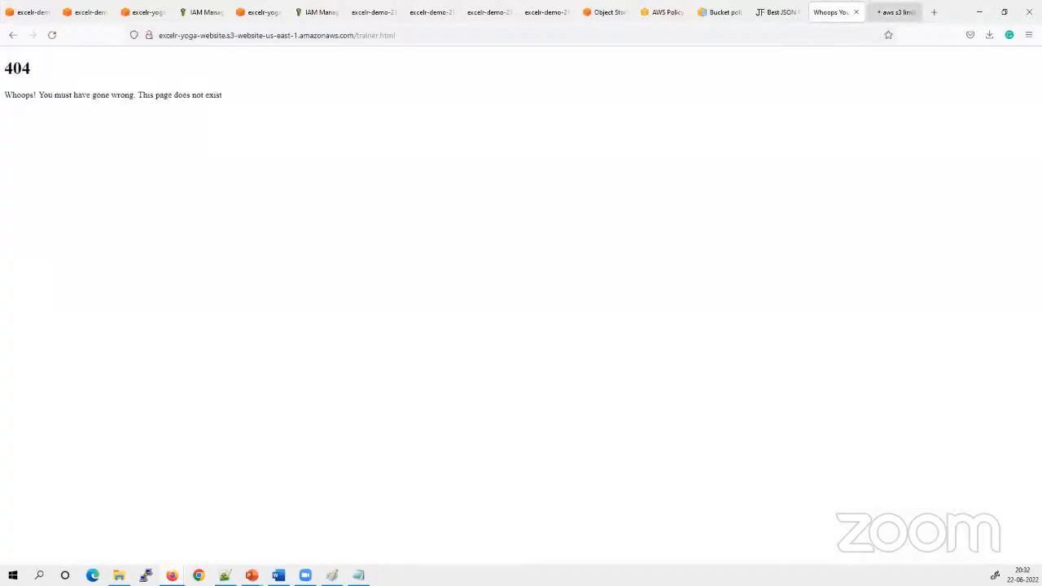
{"action": "left_click", "coordinate": [887, 12]}
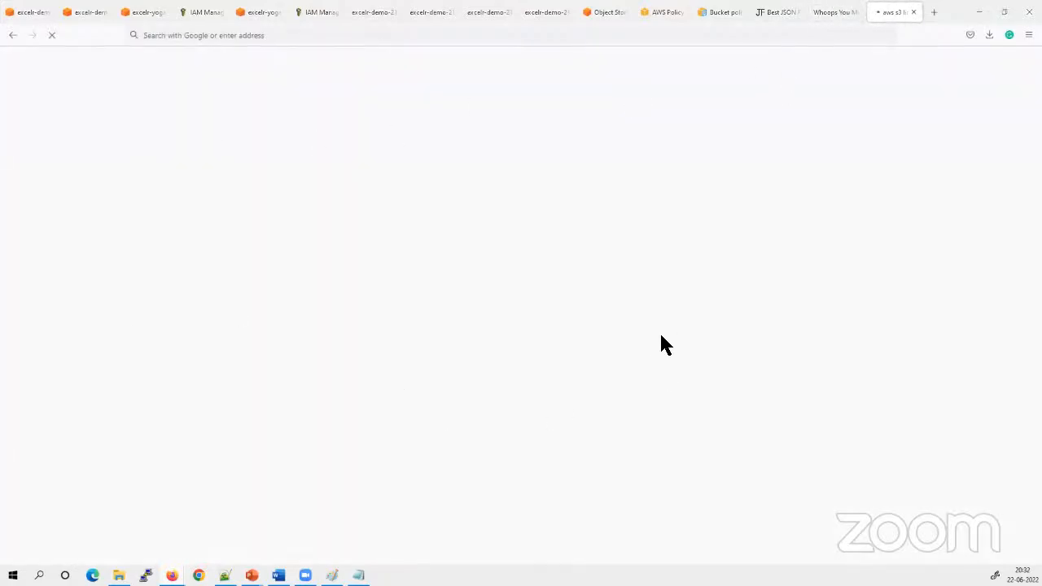
{"action": "left_click", "coordinate": [830, 16]}
{"action": "left_click", "coordinate": [890, 14]}
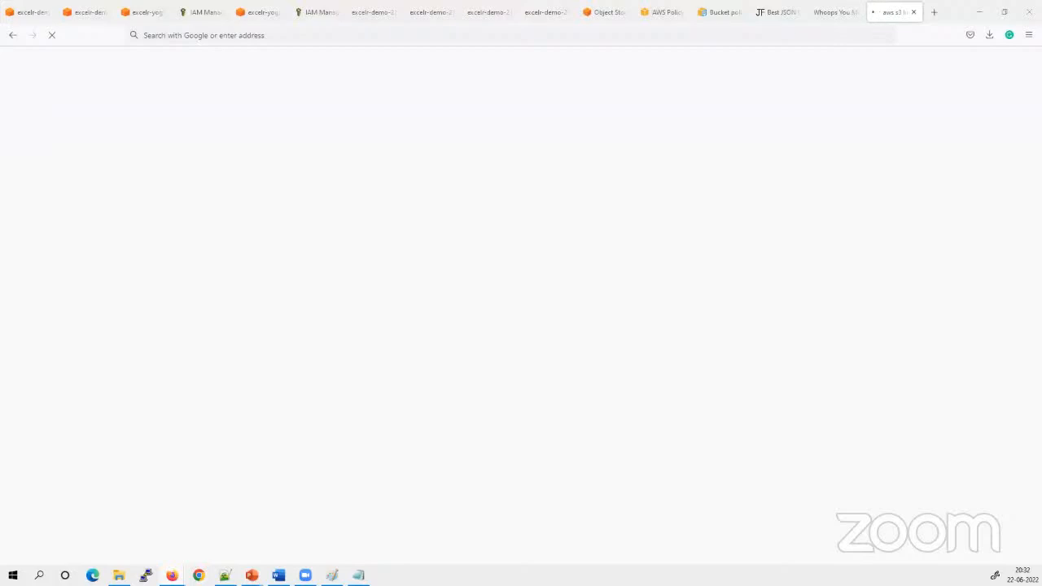
Return to the yoga site's error page and highlight the /trainer.html path in its address
{"action": "left_click", "coordinate": [694, 15]}
{"action": "left_click", "coordinate": [830, 13]}
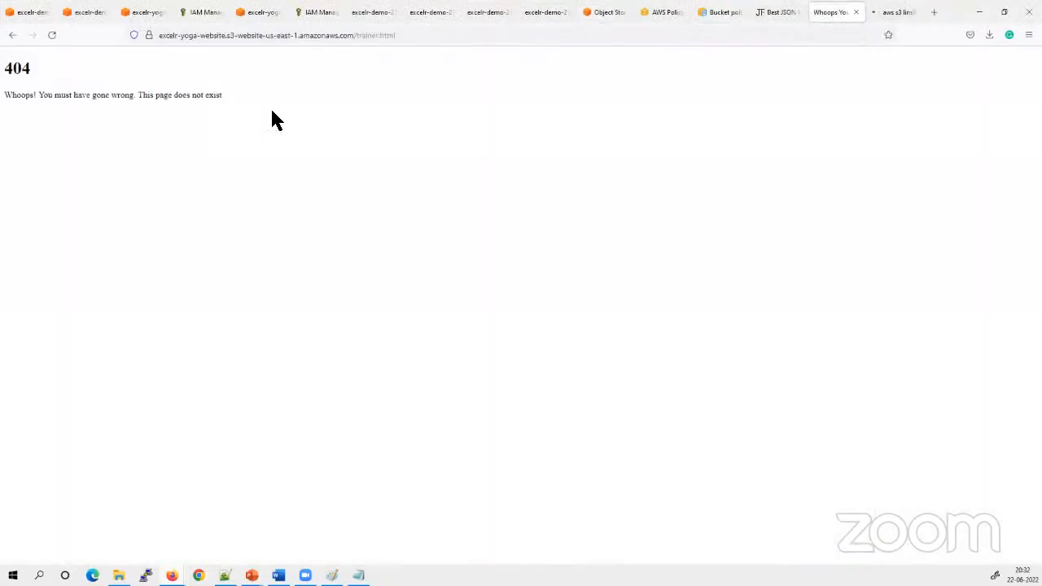
{"action": "left_click", "coordinate": [390, 35]}
{"action": "left_click_drag", "start_coordinate": [407, 37], "coordinate": [353, 38]}
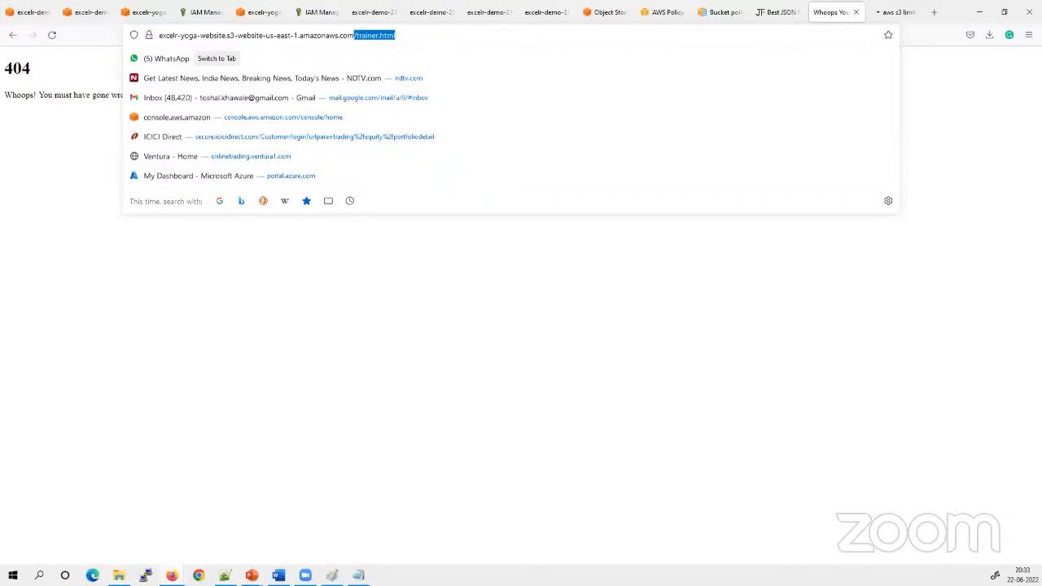
{"action": "left_click", "coordinate": [709, 315]}
Close the stalled tab, search again for "aws s3 limitations" in a new one and try to open "Bucket restrictions and limitations - AWS Documentation"
{"action": "left_click", "coordinate": [892, 12]}
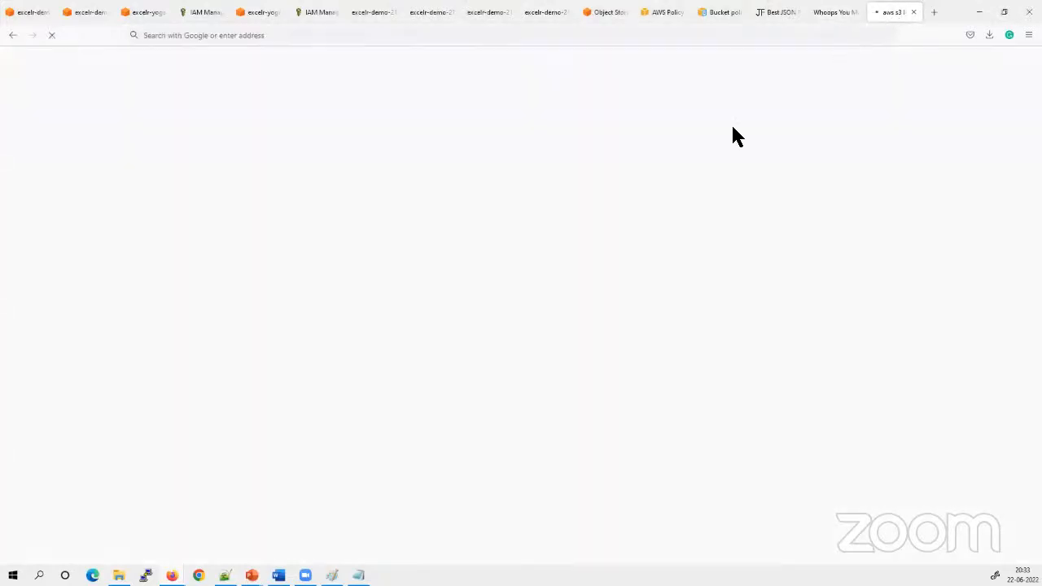
{"action": "left_click", "coordinate": [913, 13]}
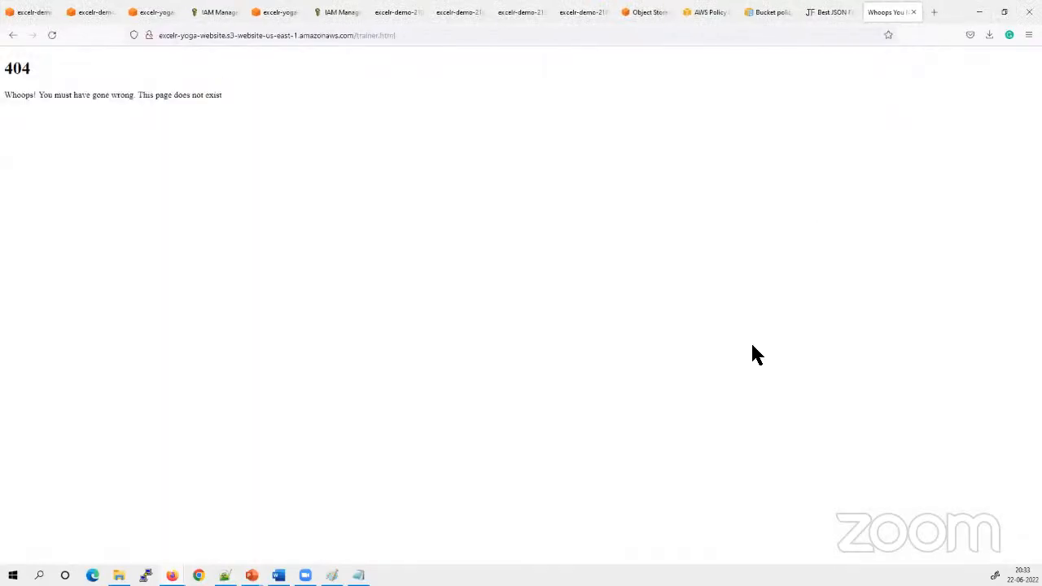
{"action": "left_click", "coordinate": [933, 12]}
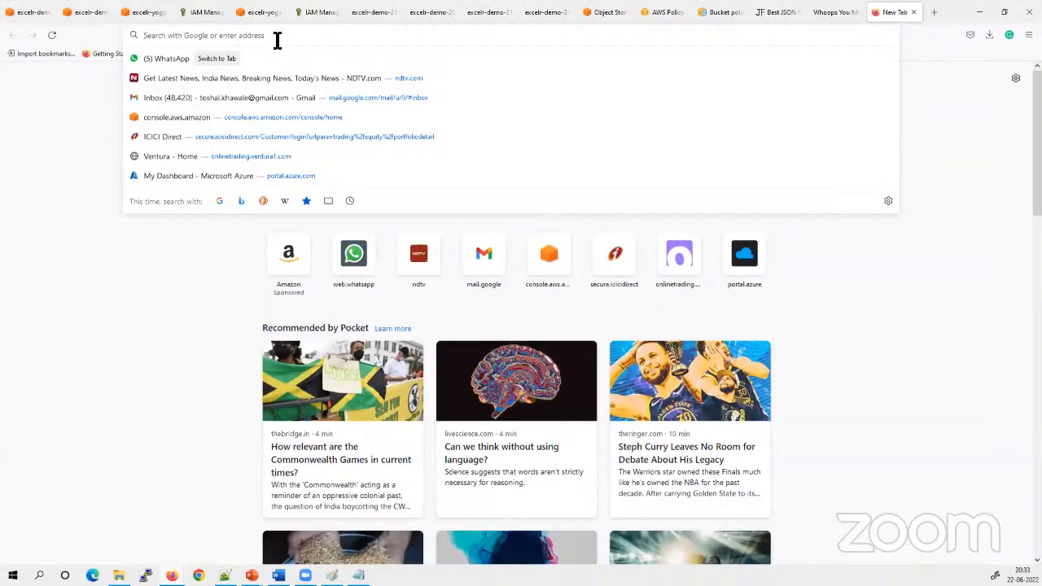
{"action": "type", "text": "aws s3 l"}
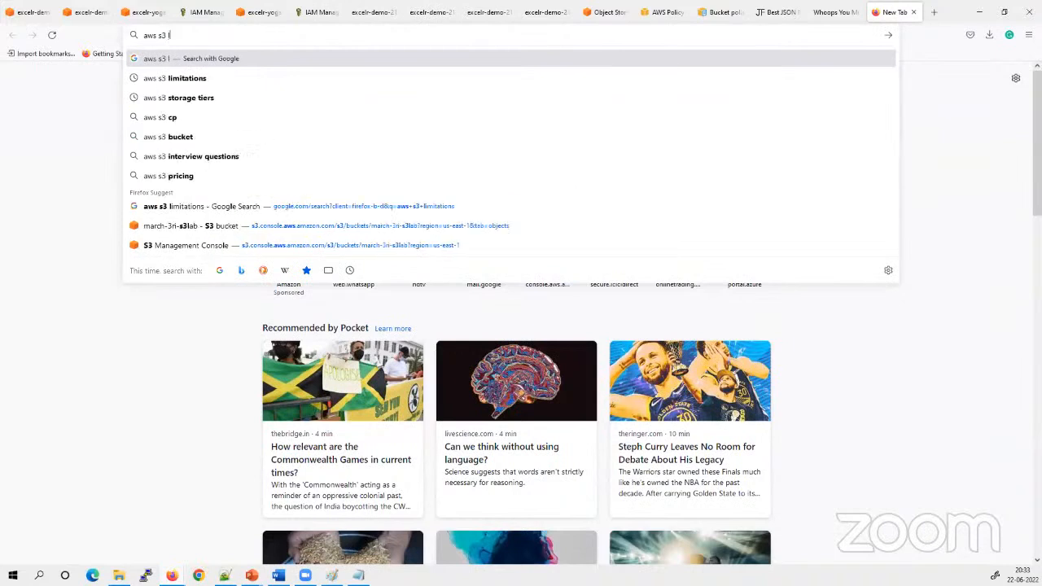
{"action": "type", "text": "imit"}
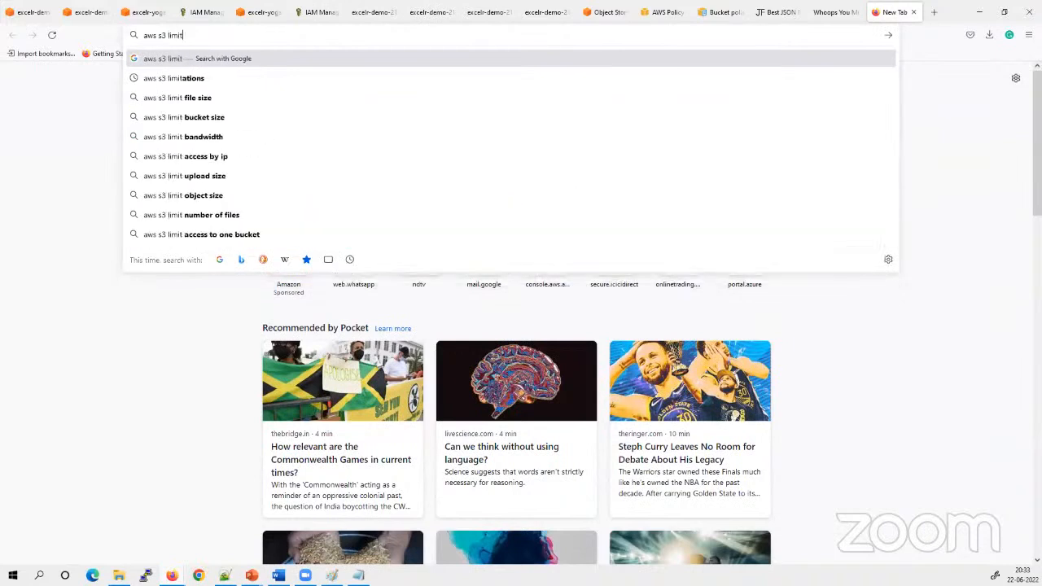
{"action": "left_click", "coordinate": [164, 79]}
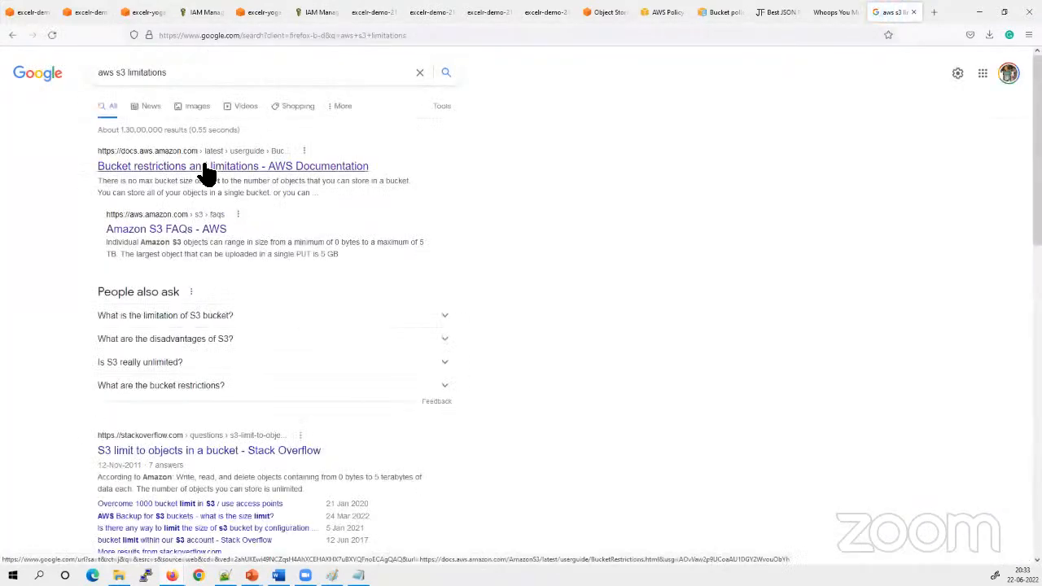
{"action": "left_click", "coordinate": [203, 170]}
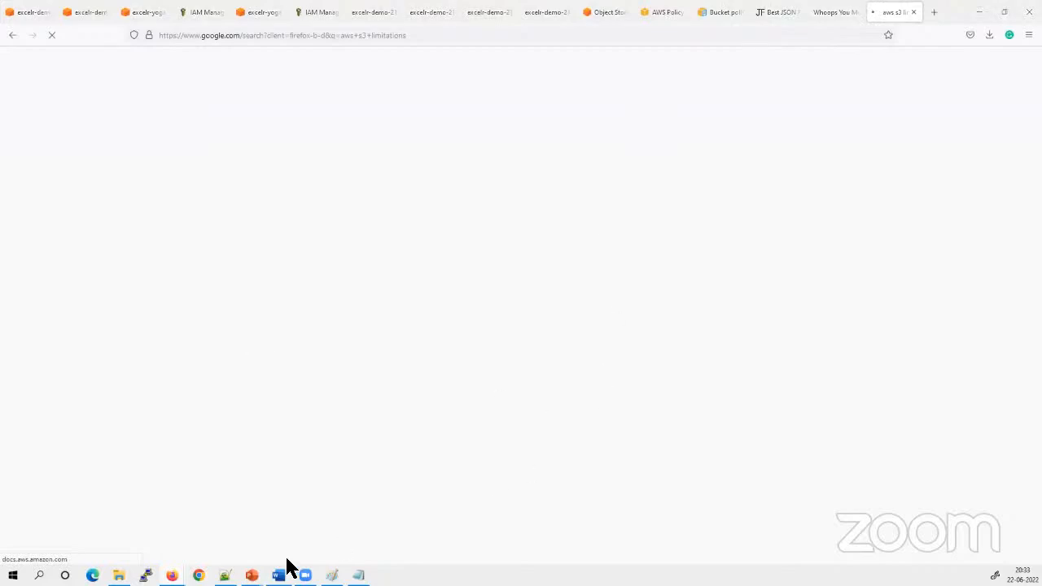
Switch to the PowerPoint slide show and advance from the Static Website Hosting slide to the Elastic Compute Cloud title slide
{"action": "mouse_move", "coordinate": [259, 561]}
{"action": "left_click", "coordinate": [256, 537]}
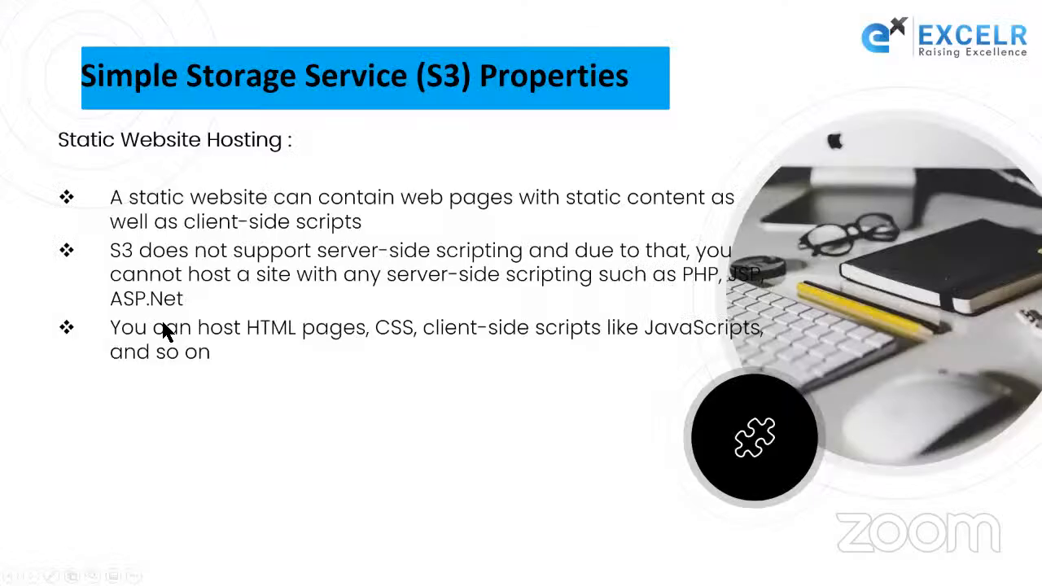
{"action": "left_click", "coordinate": [167, 328]}
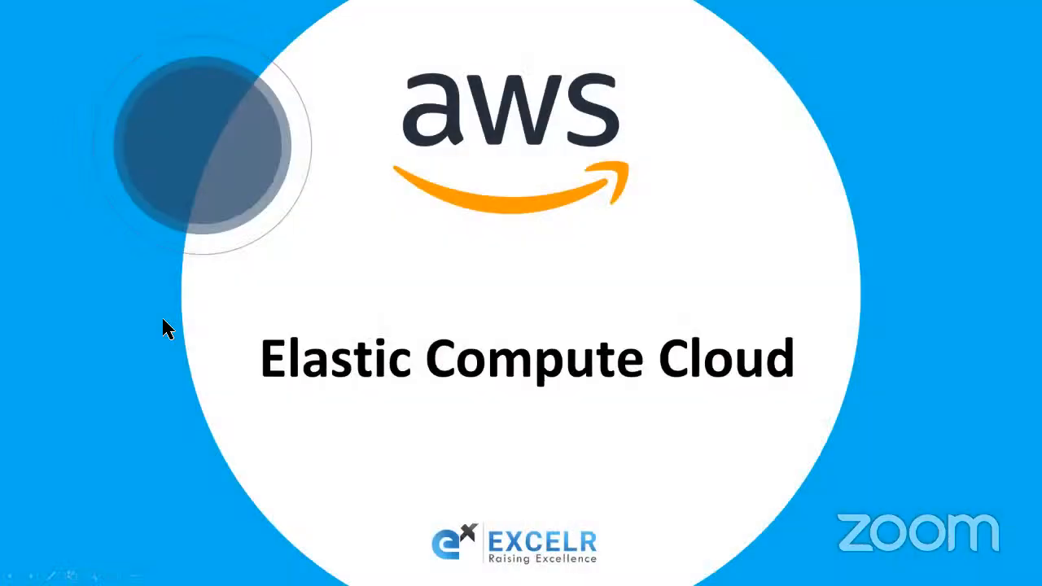